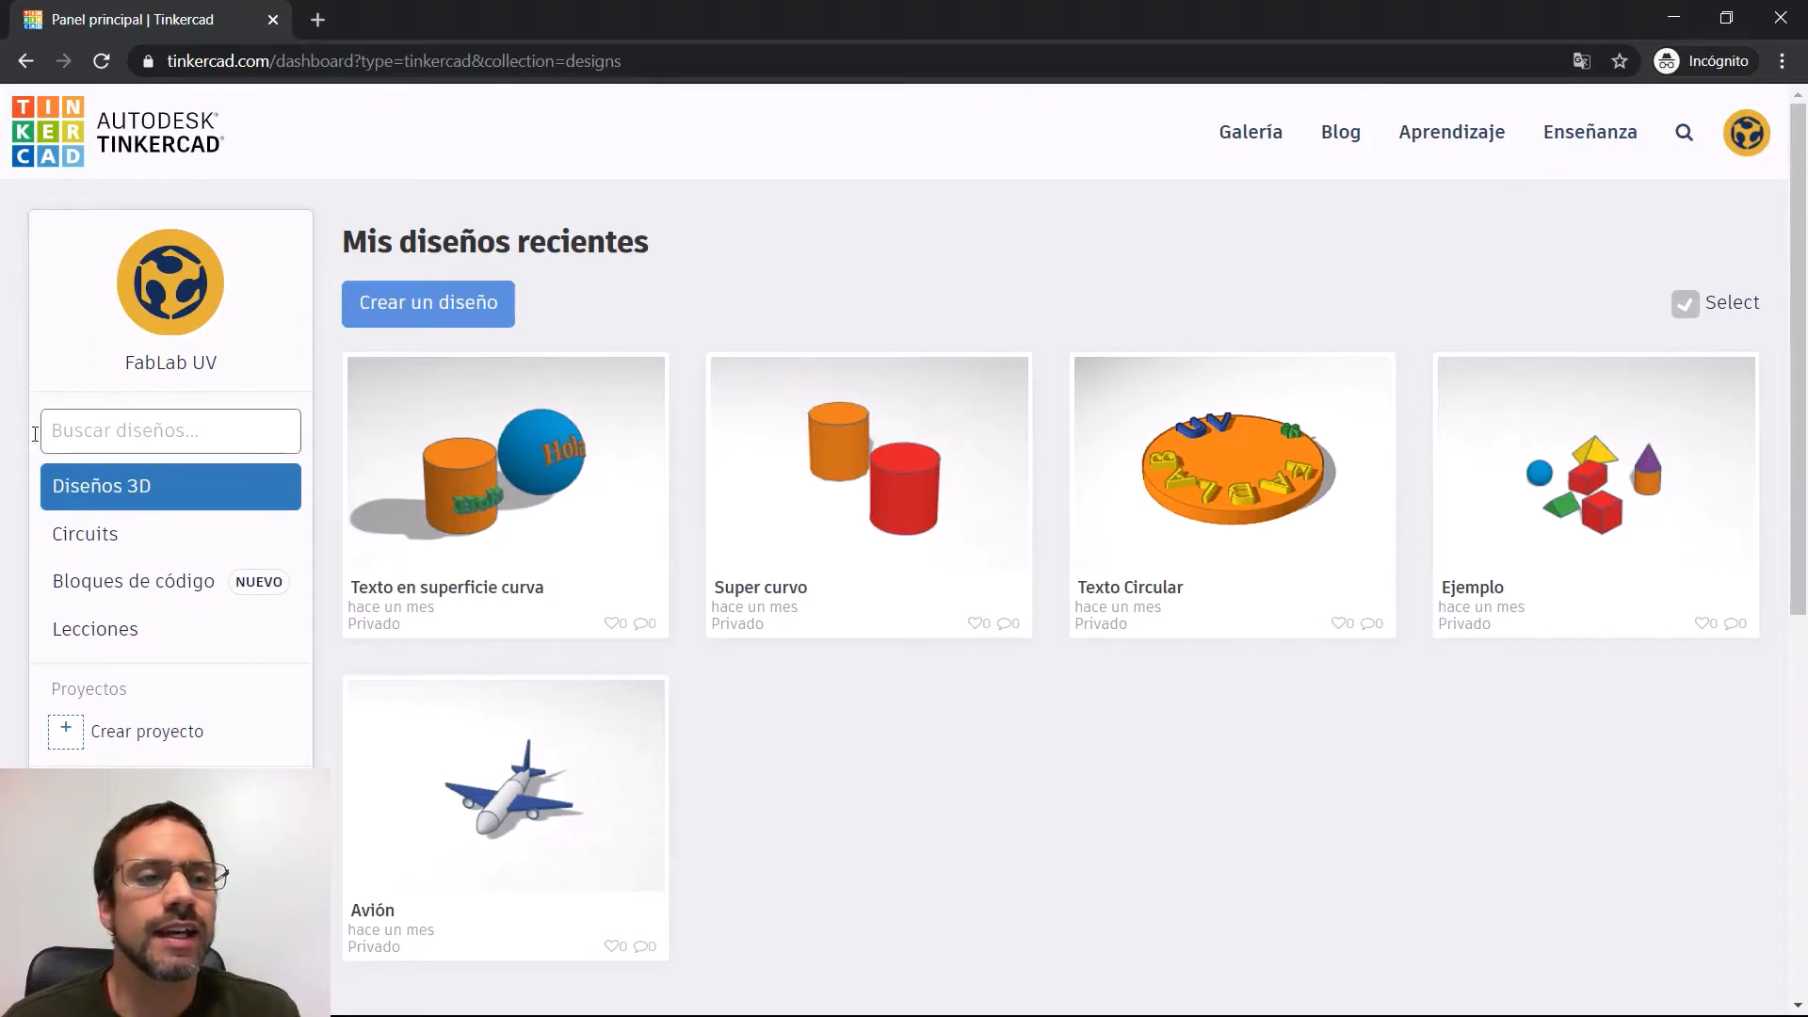
Create a new circuit design and rename it "Ejemplo N°1"
{"action": "left_click", "coordinate": [75, 539]}
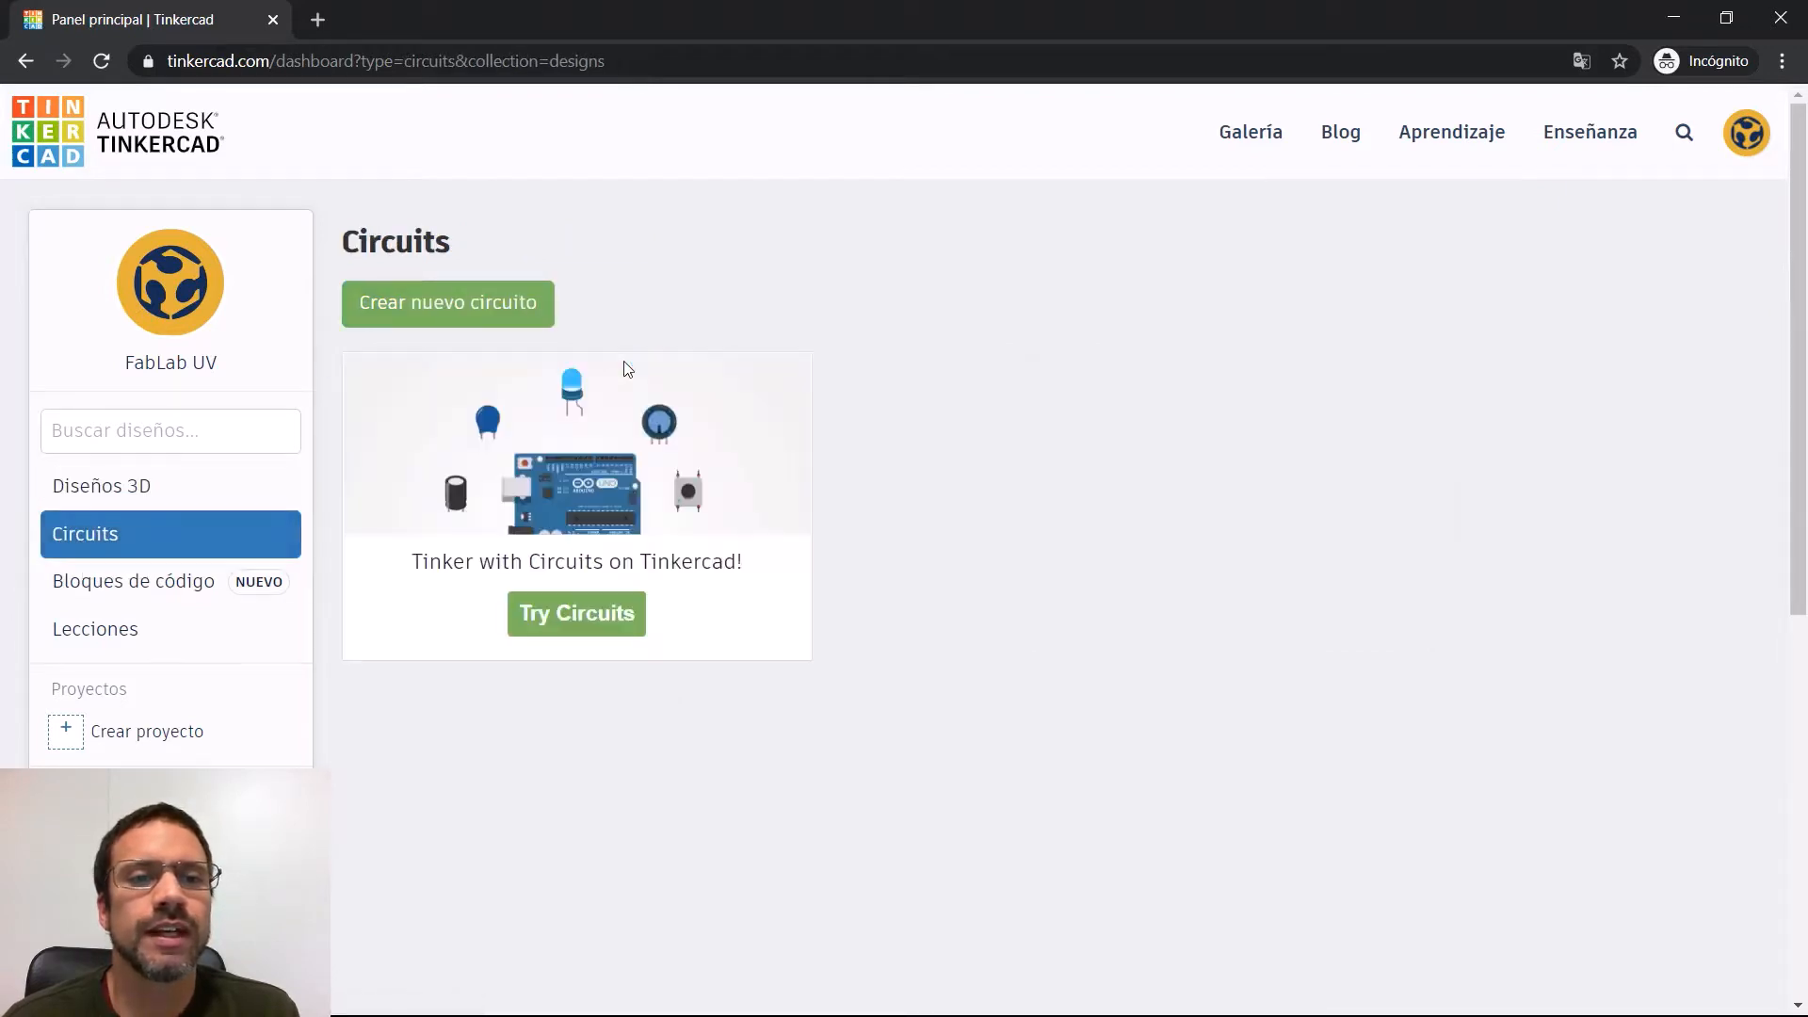
{"action": "left_click", "coordinate": [484, 299]}
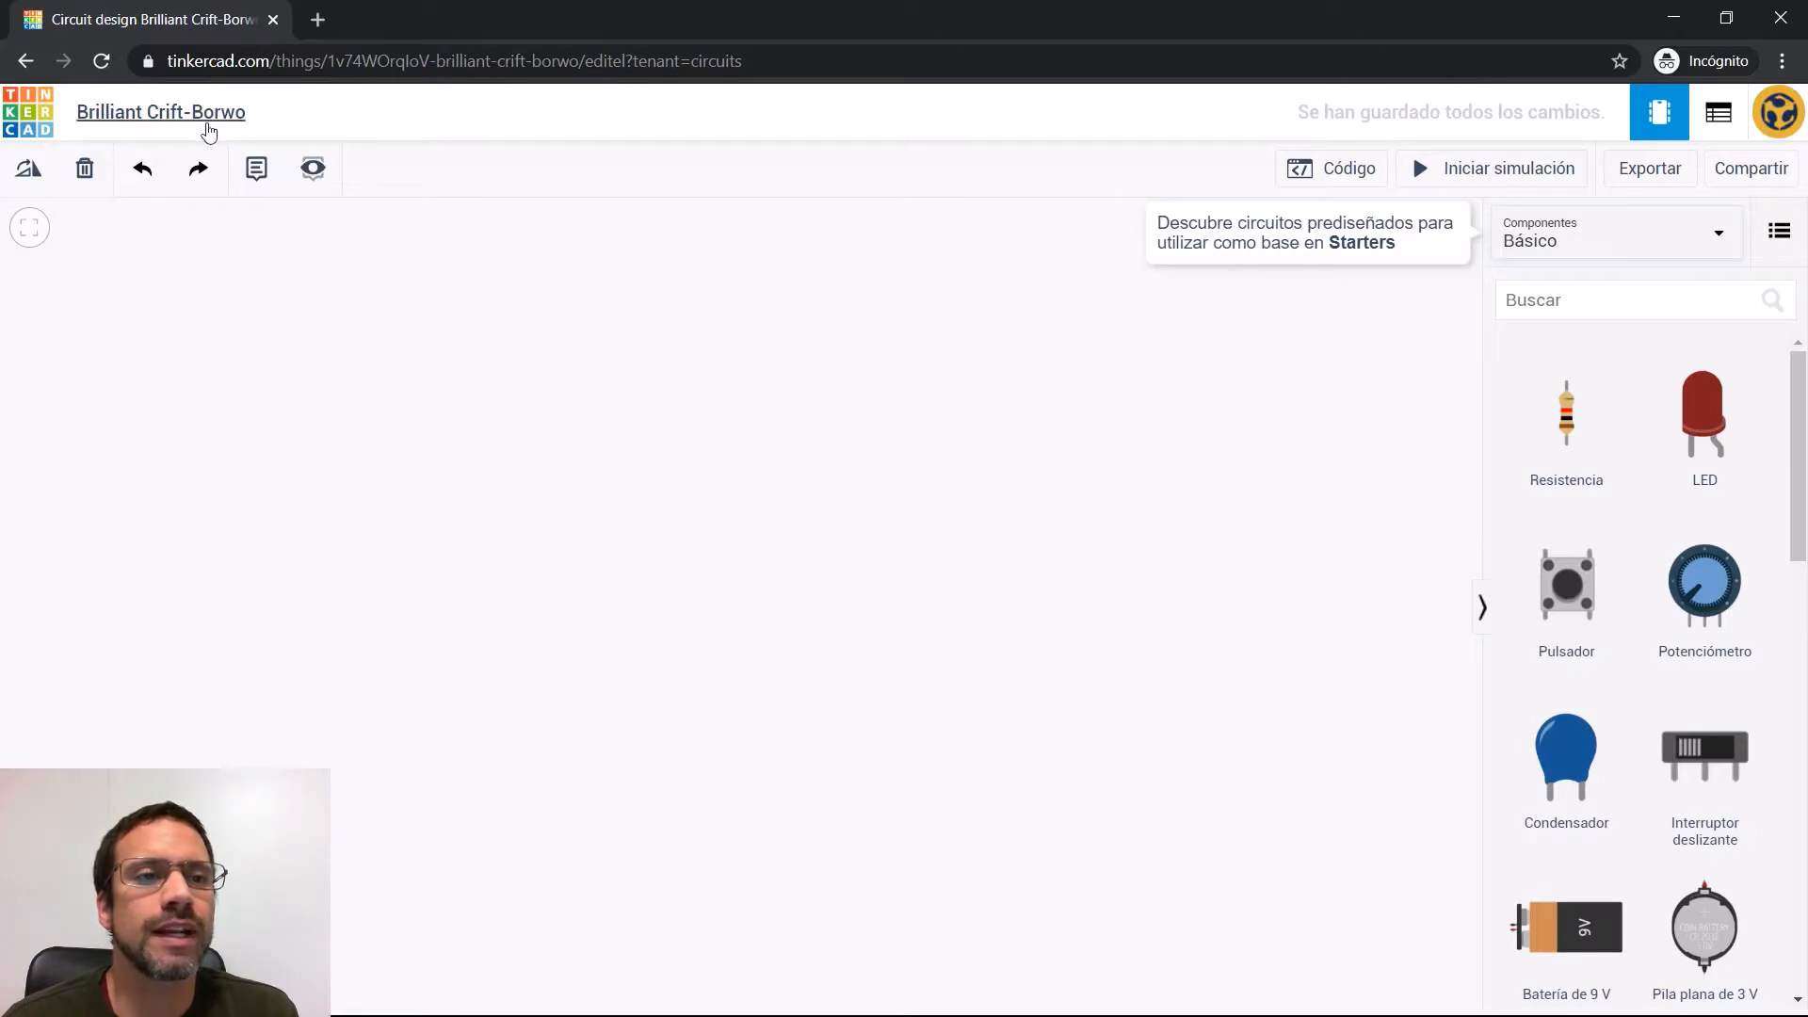
{"action": "left_click", "coordinate": [158, 118]}
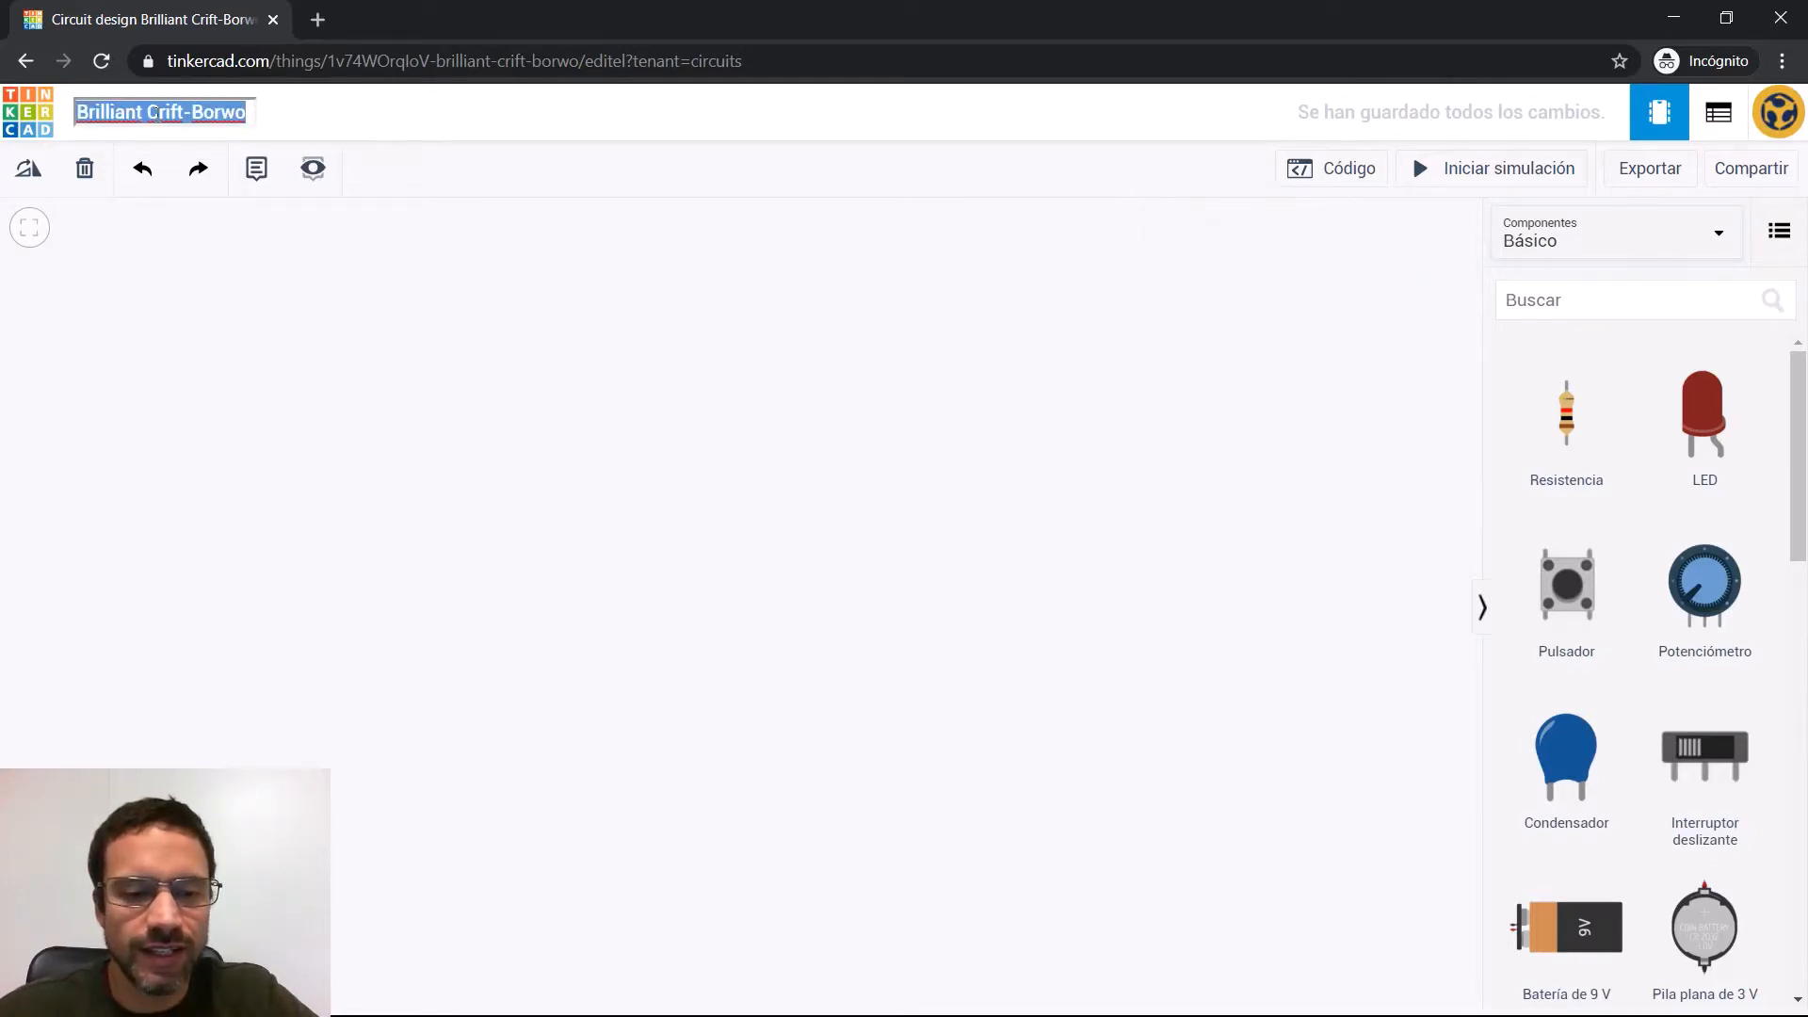
{"action": "type", "text": "Ejemplo"}
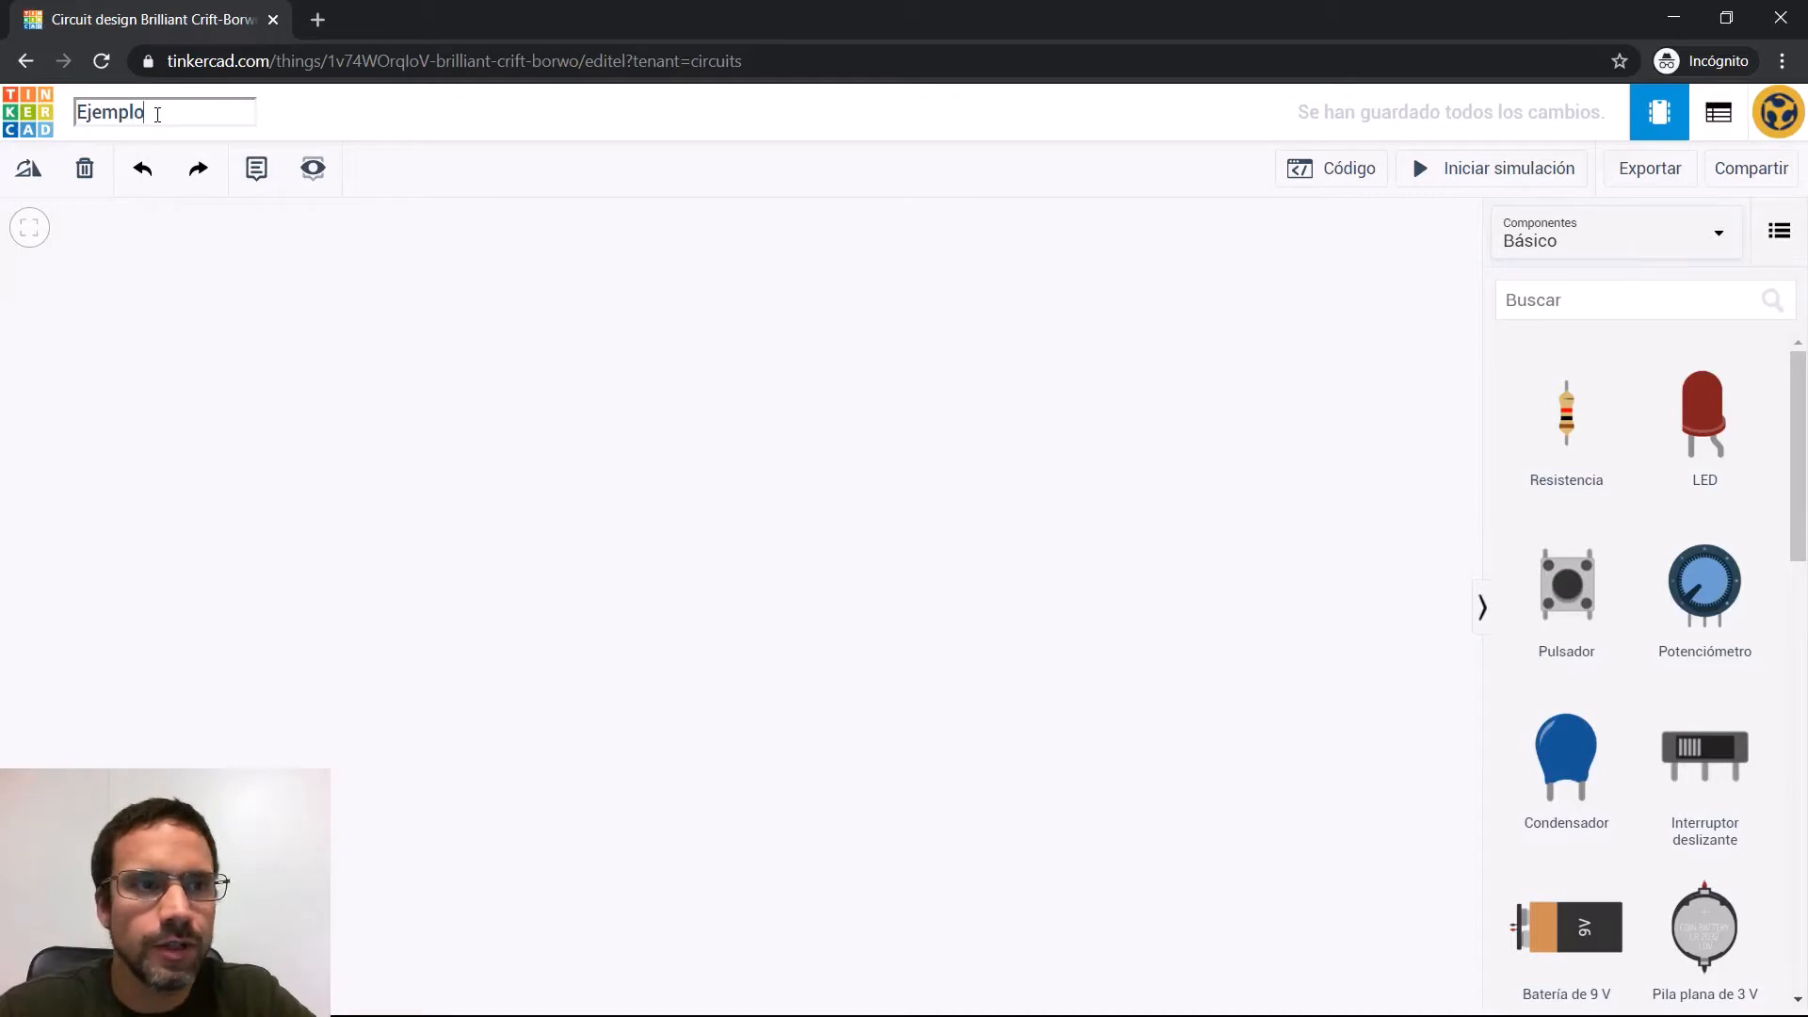
{"action": "type", "text": " N°1"}
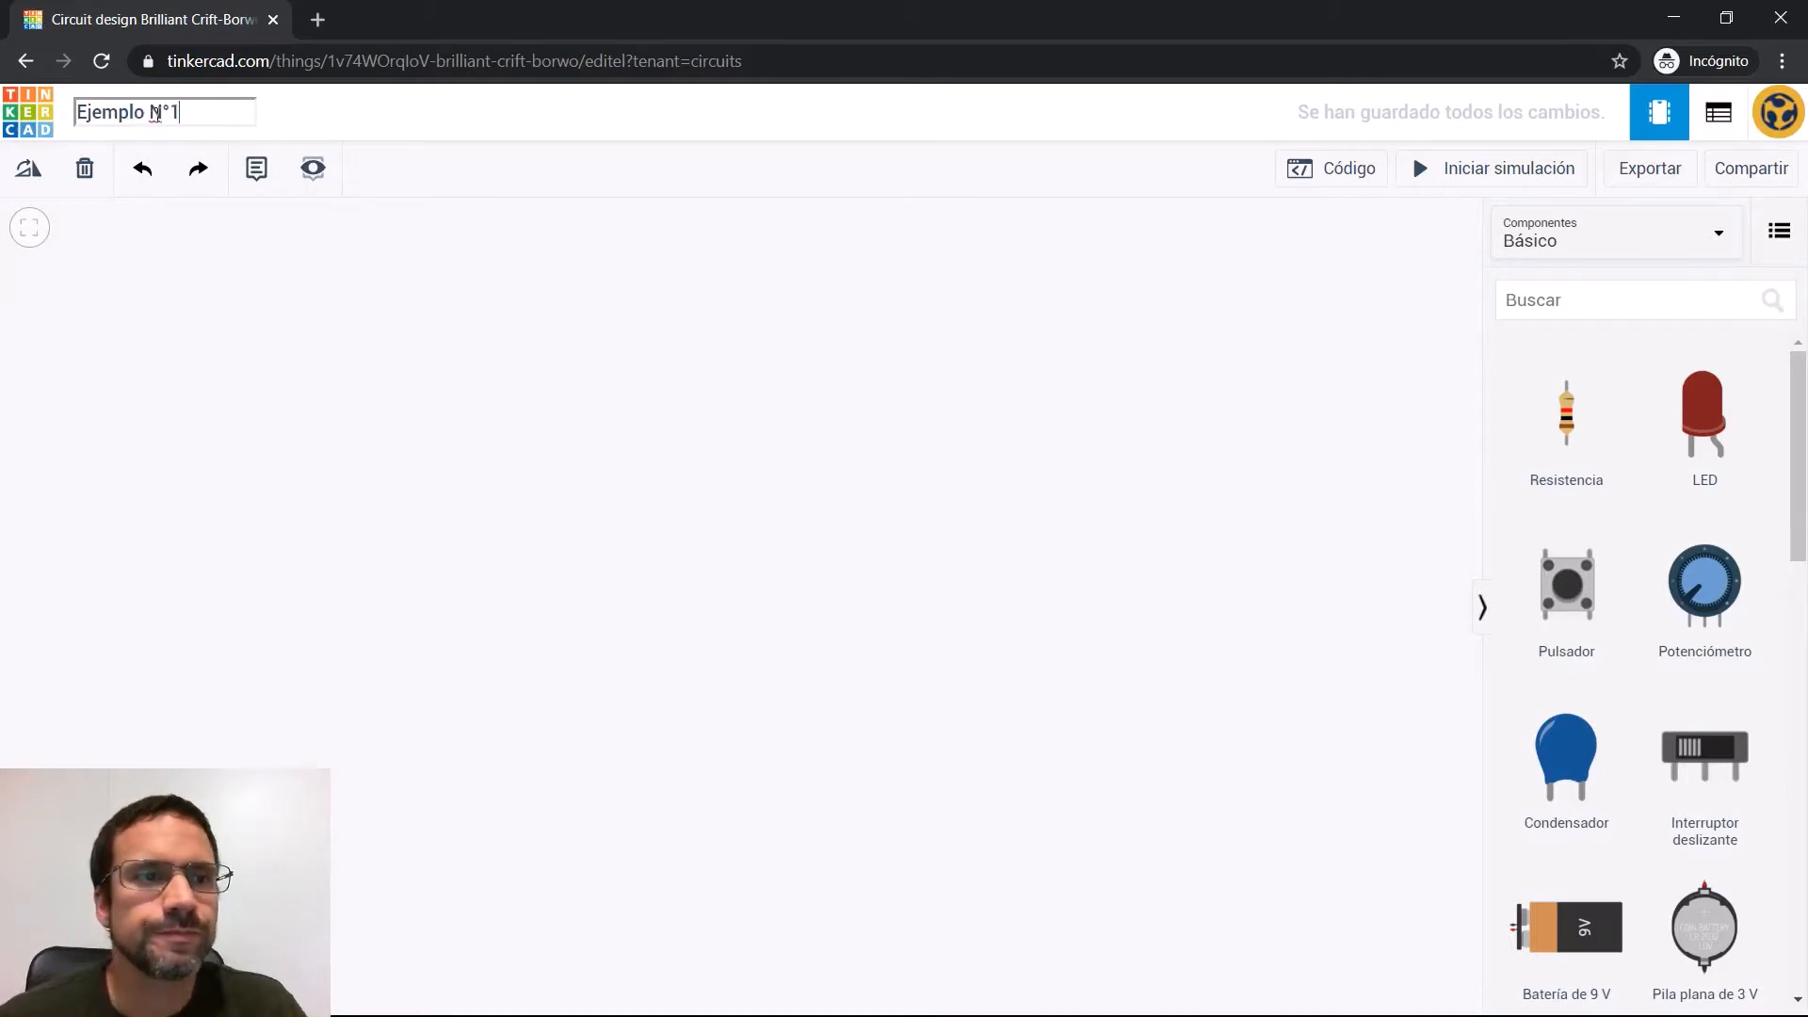
{"action": "left_click", "coordinate": [228, 329]}
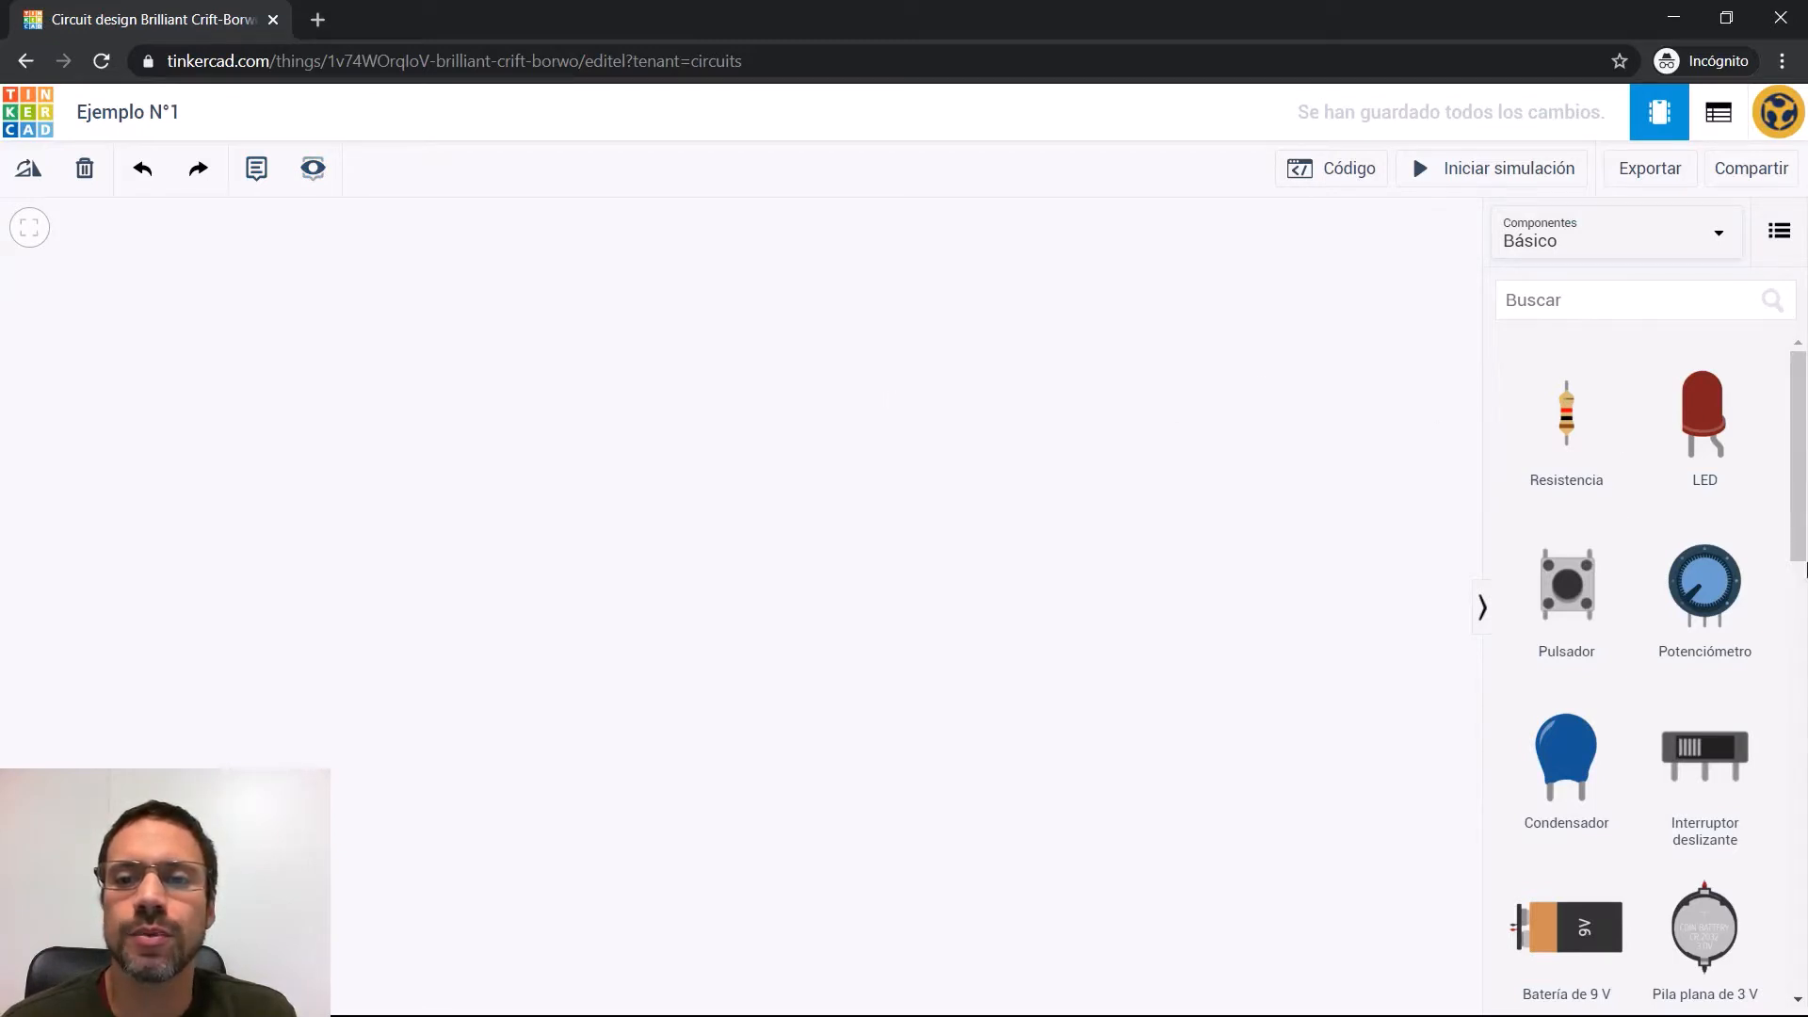
Look through the basic component library and the complete component list, returning to the Básico set
{"action": "scroll", "coordinate": [1804, 568], "scroll_direction": "down", "scroll_amount": 15}
{"action": "scroll", "coordinate": [1804, 568], "scroll_direction": "up", "scroll_amount": 15}
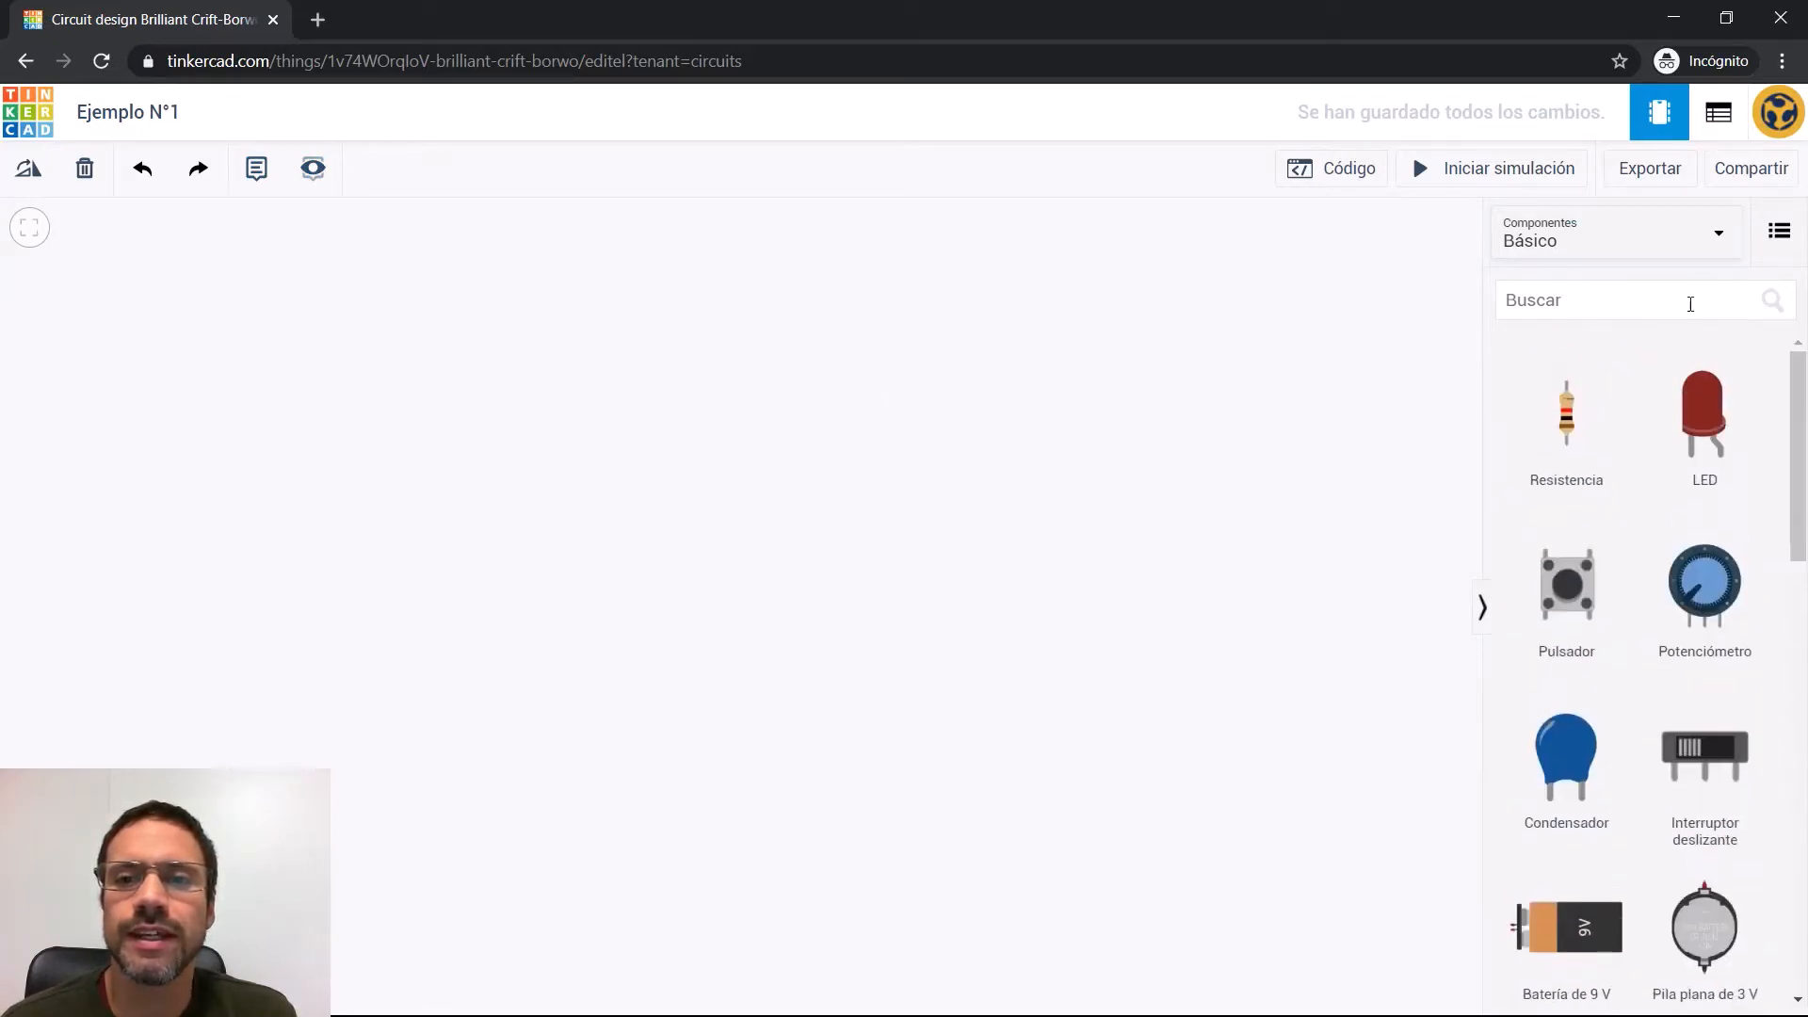
{"action": "left_click", "coordinate": [1647, 242]}
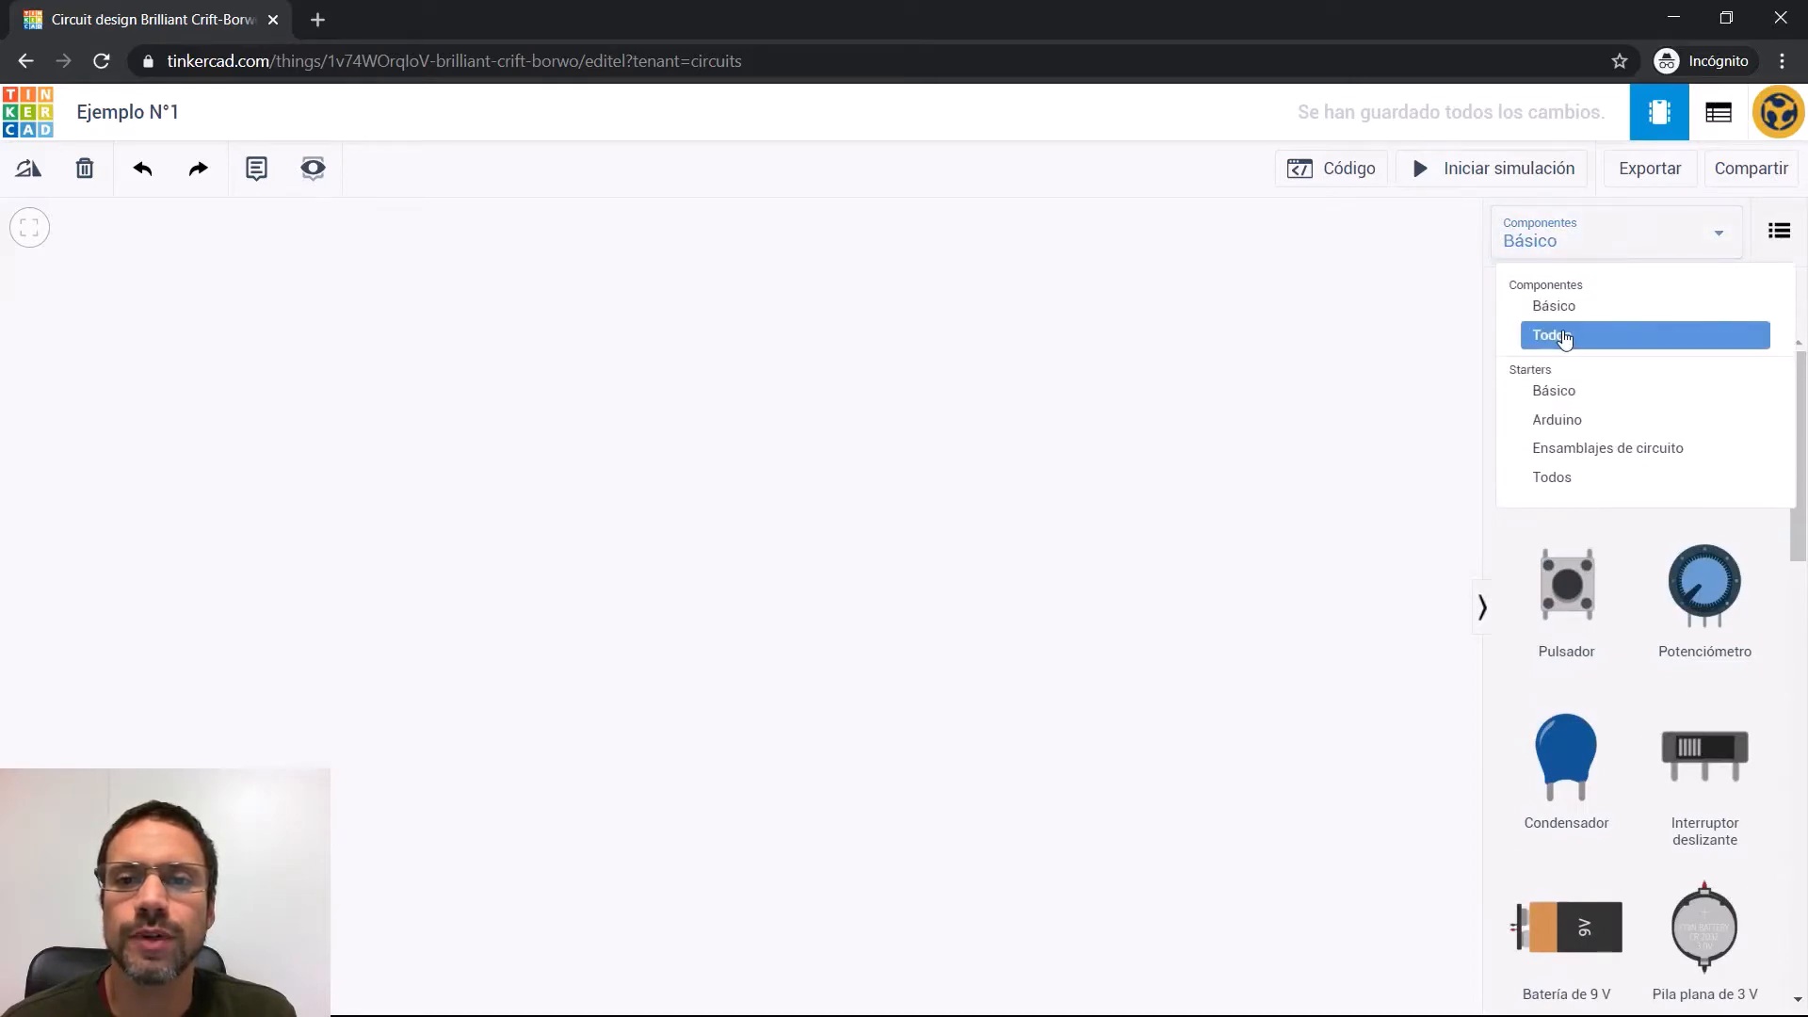
{"action": "left_click", "coordinate": [1564, 337]}
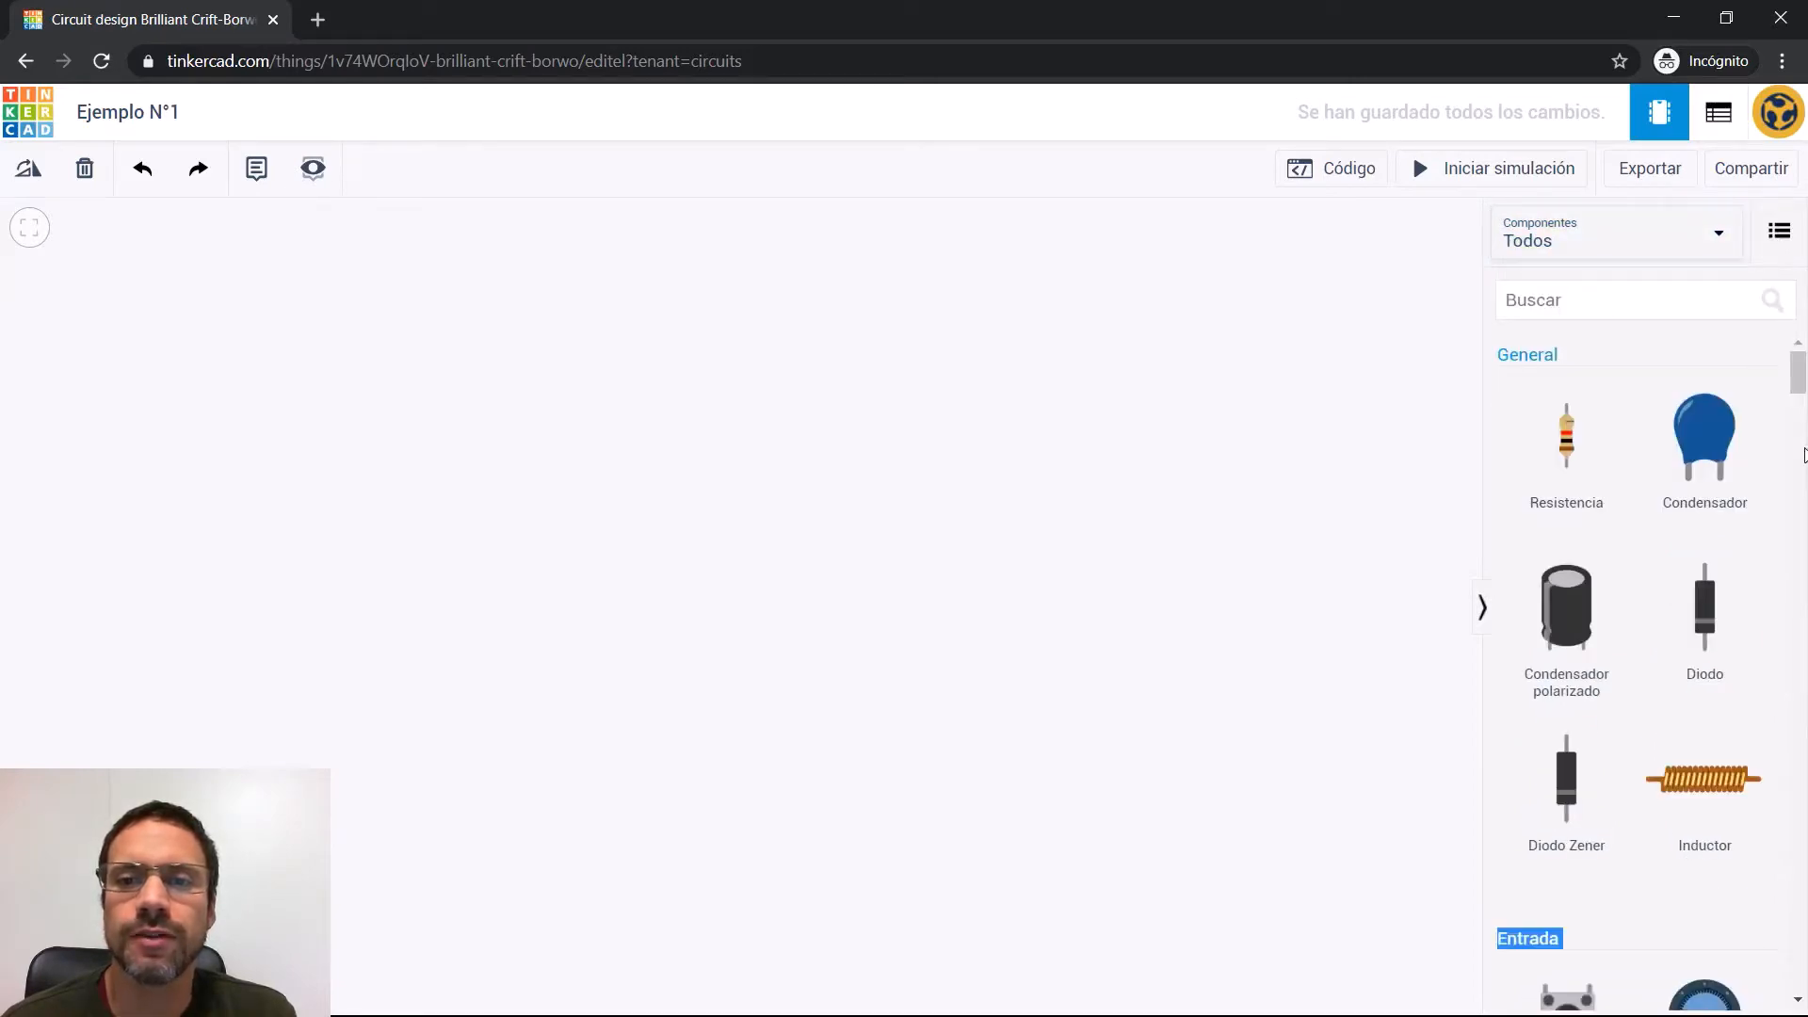
{"action": "left_click_drag", "start_coordinate": [1798, 375], "coordinate": [1804, 303]}
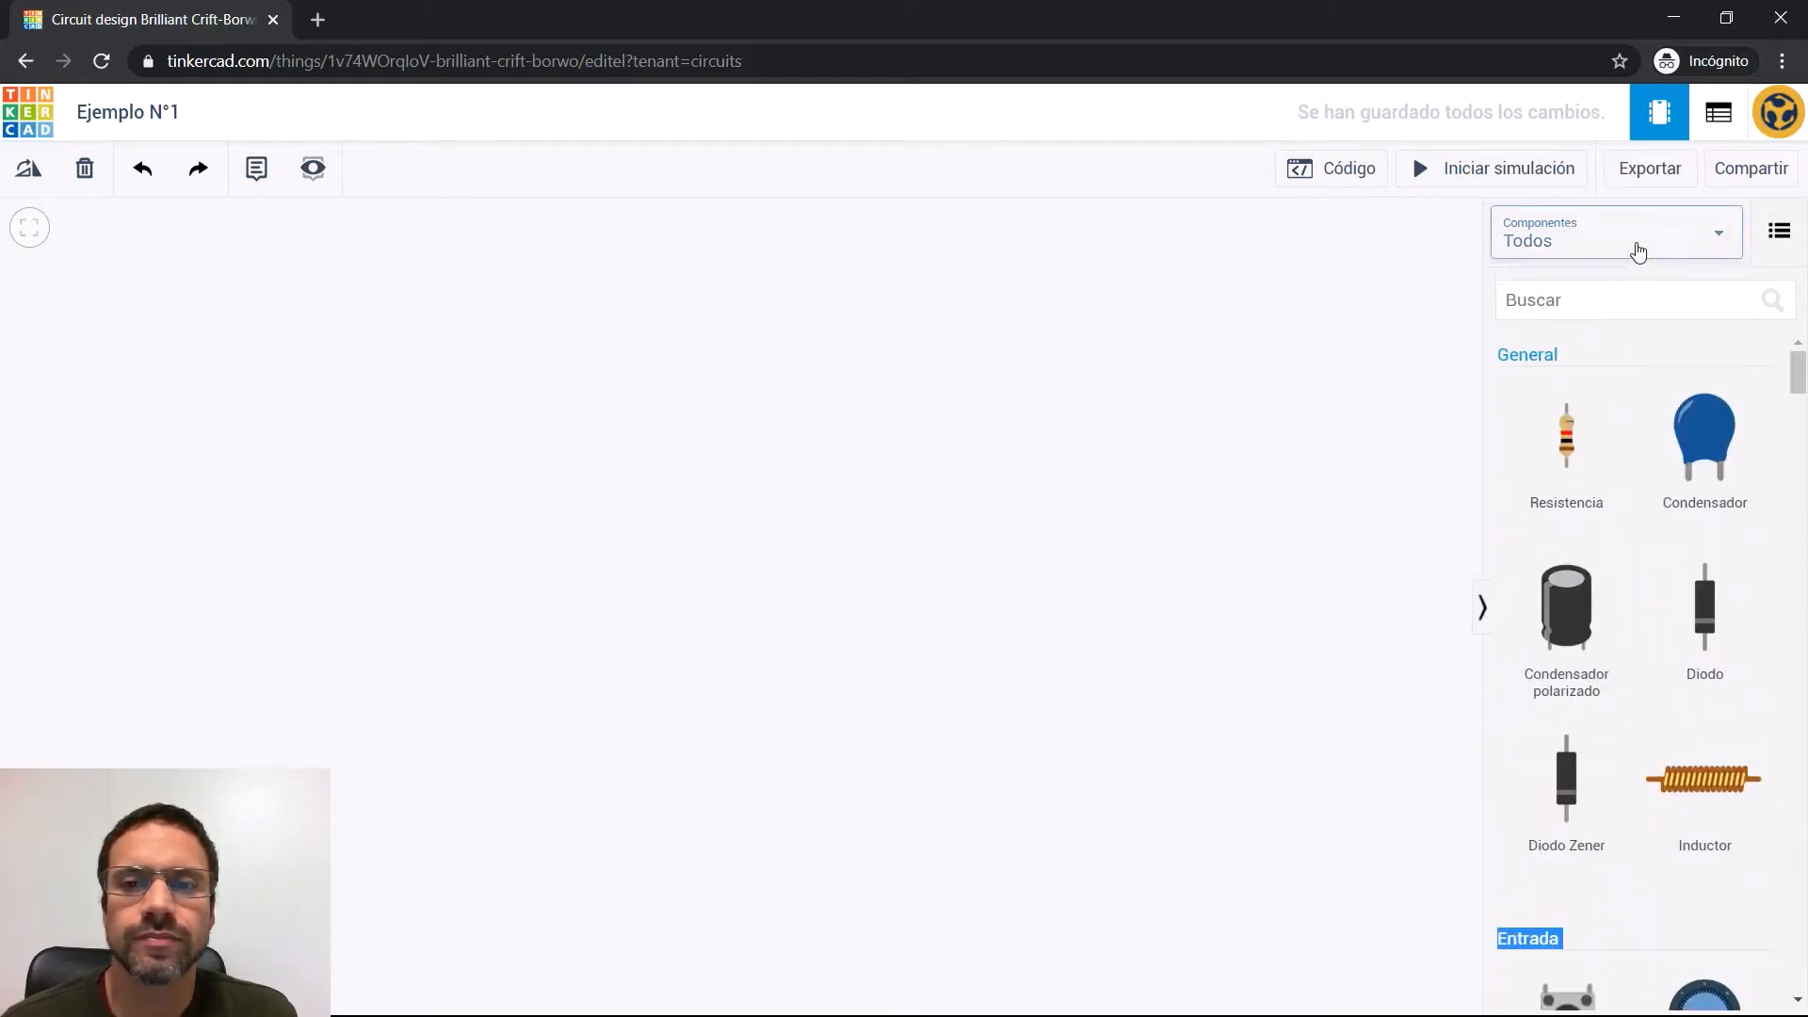
{"action": "left_click", "coordinate": [1635, 251]}
{"action": "left_click", "coordinate": [1580, 304]}
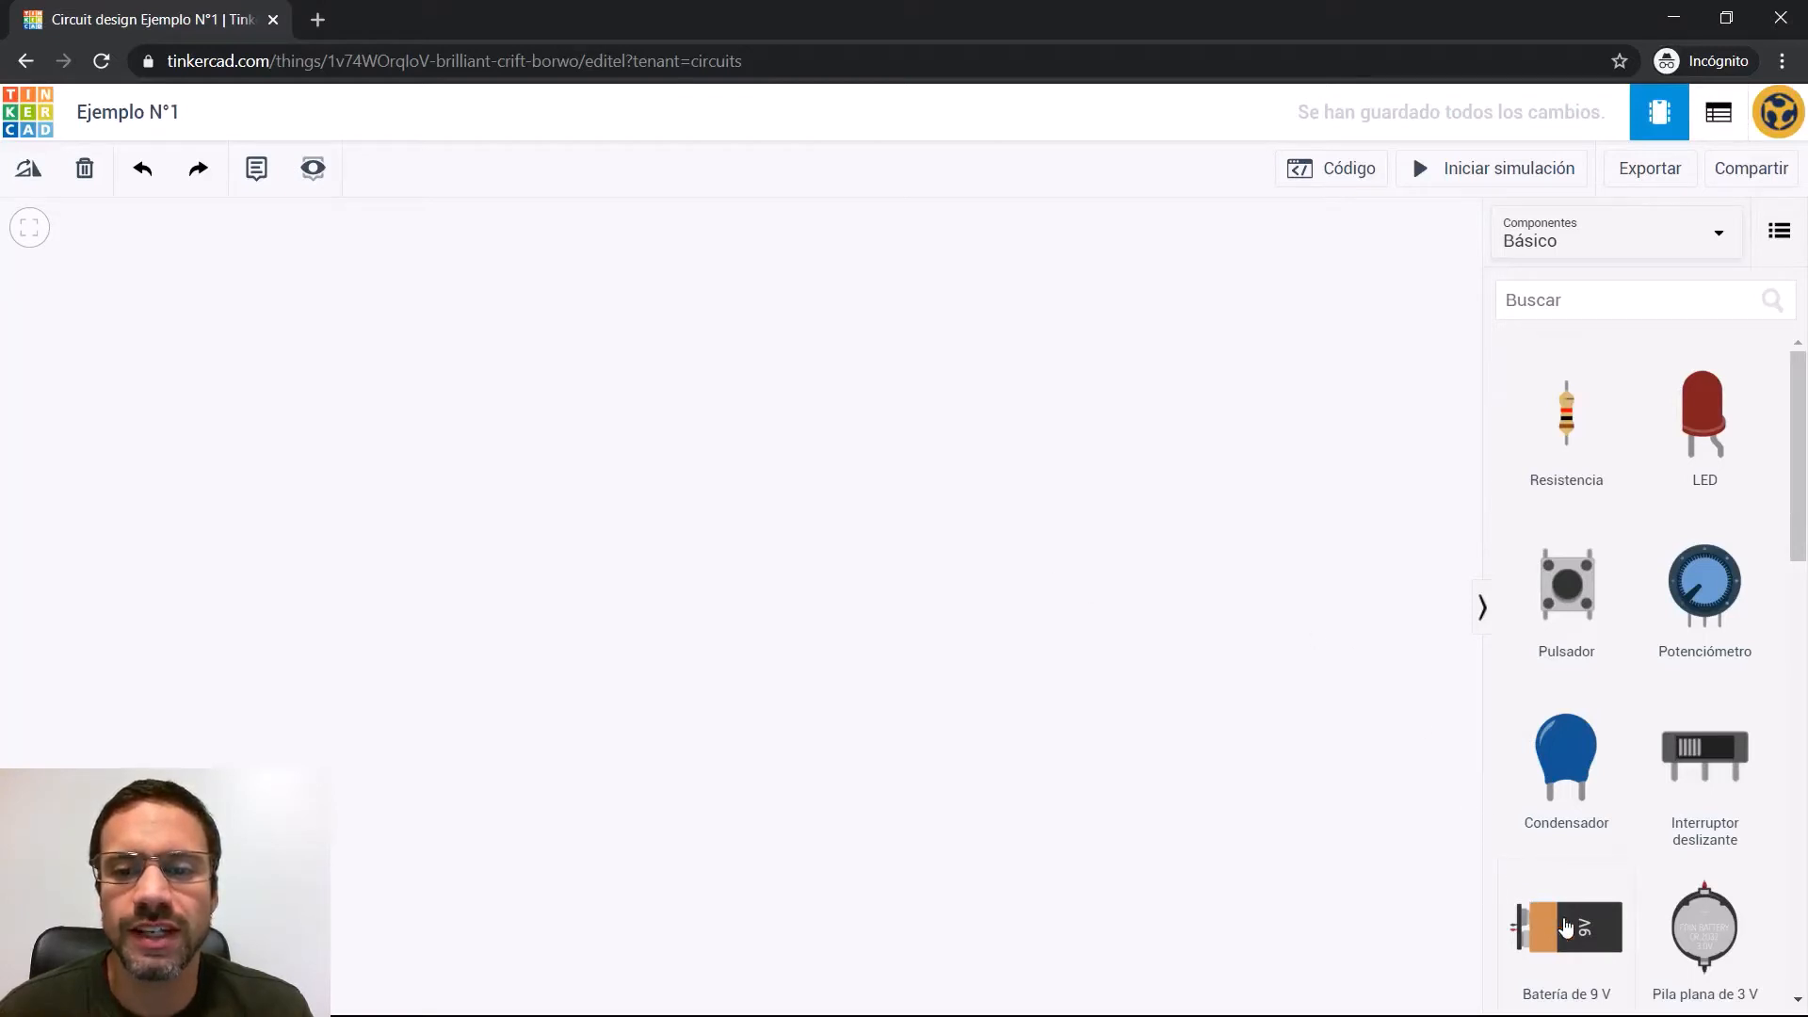
Place a 9 V battery in the circuit and rotate it 180 degrees so its terminals face right
{"action": "left_click_drag", "start_coordinate": [1565, 928], "coordinate": [568, 581]}
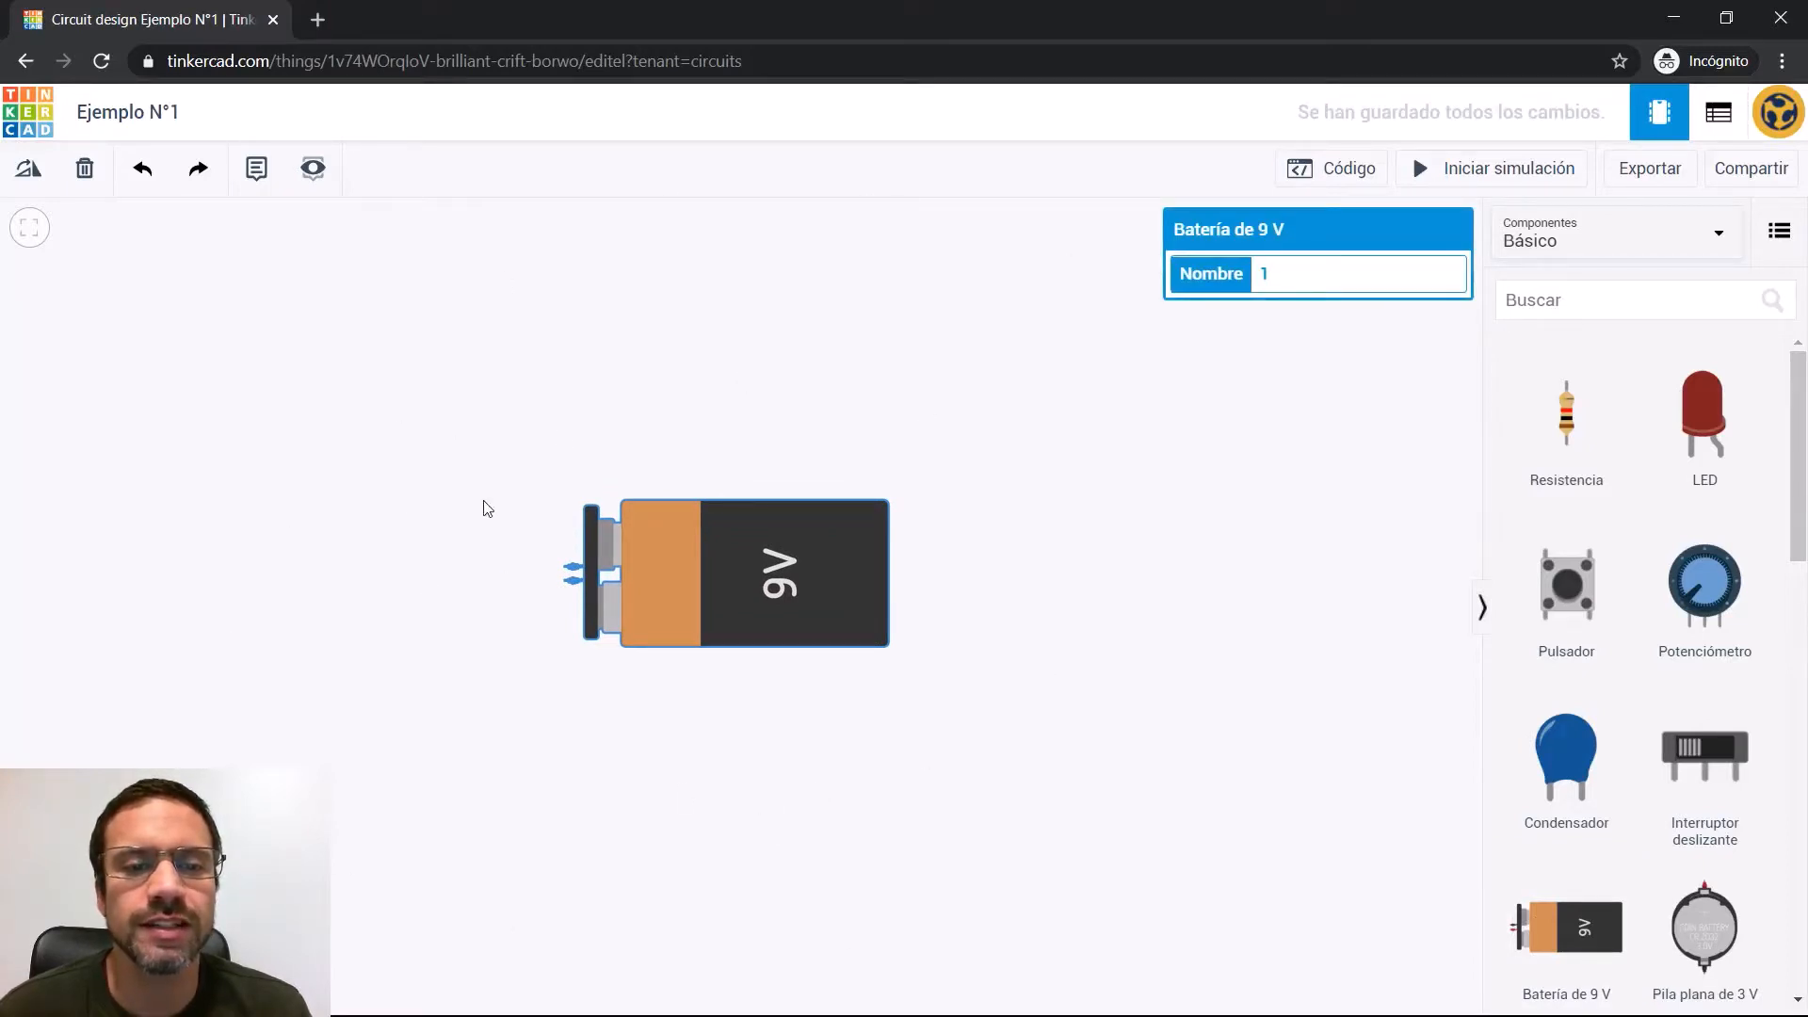
{"action": "left_click", "coordinate": [28, 169]}
{"action": "left_click", "coordinate": [29, 171]}
{"action": "left_click", "coordinate": [31, 171]}
{"action": "left_click", "coordinate": [31, 172]}
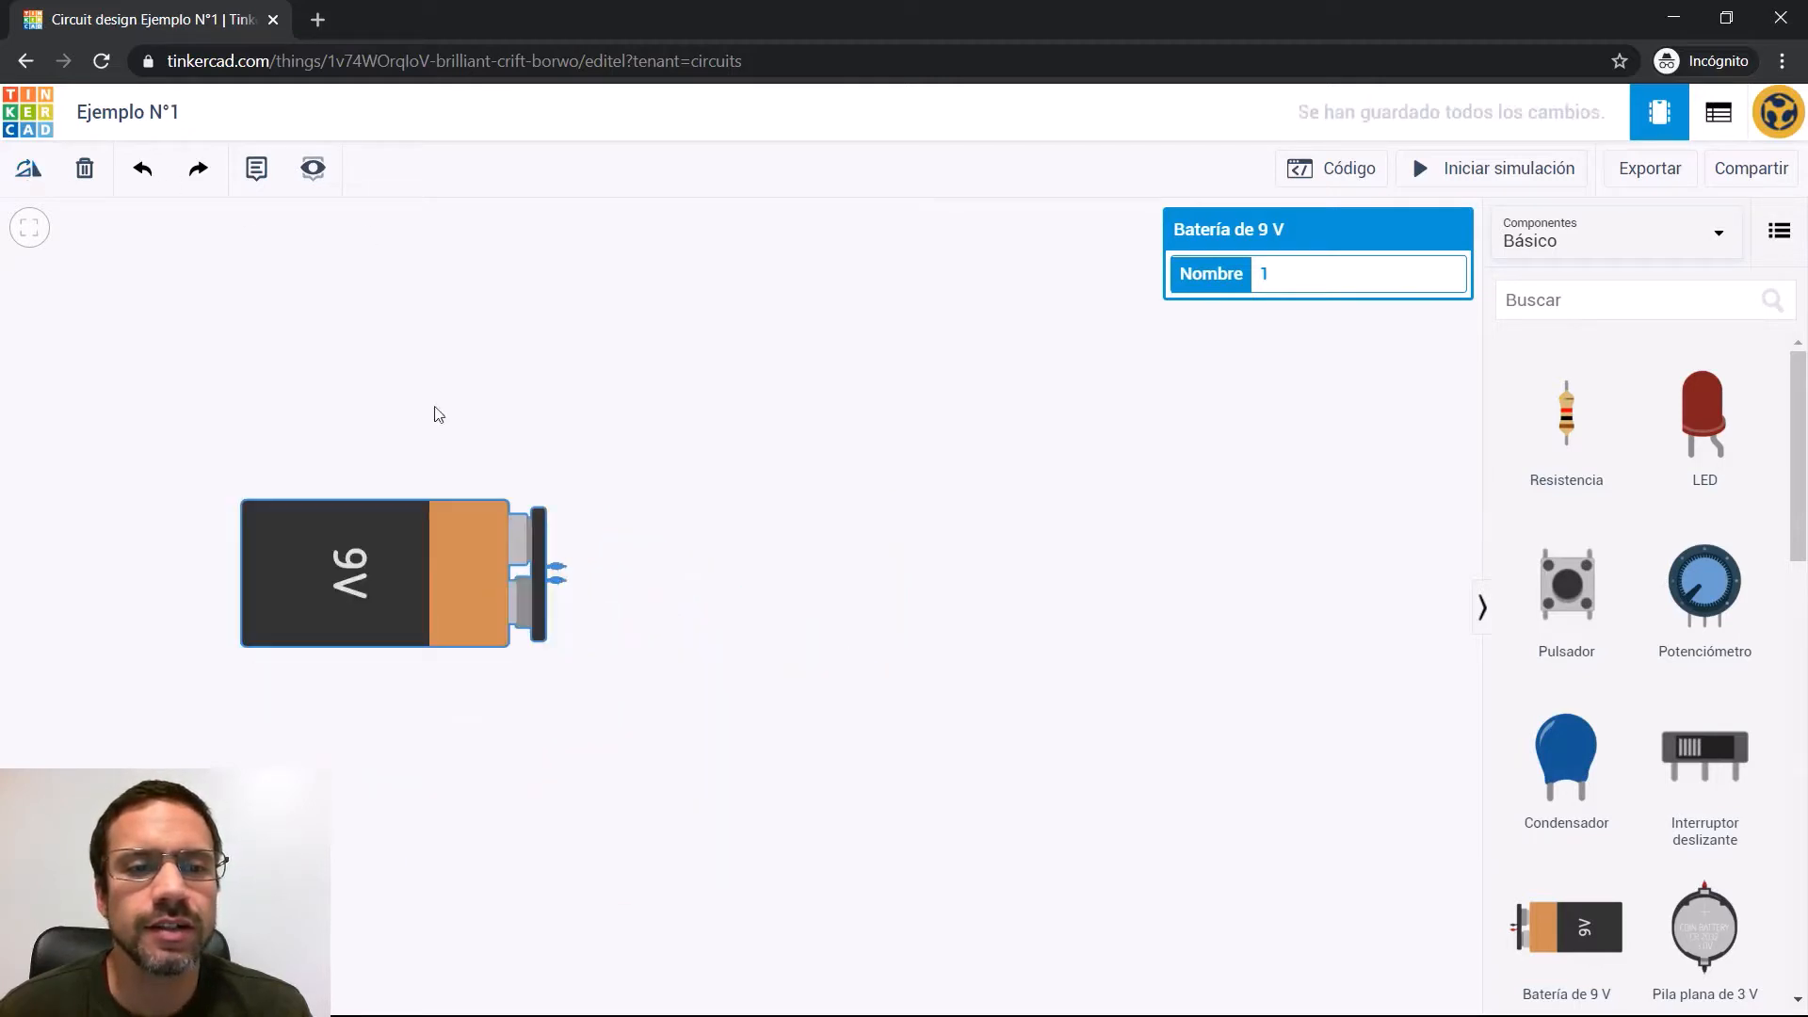
{"action": "left_click", "coordinate": [755, 451]}
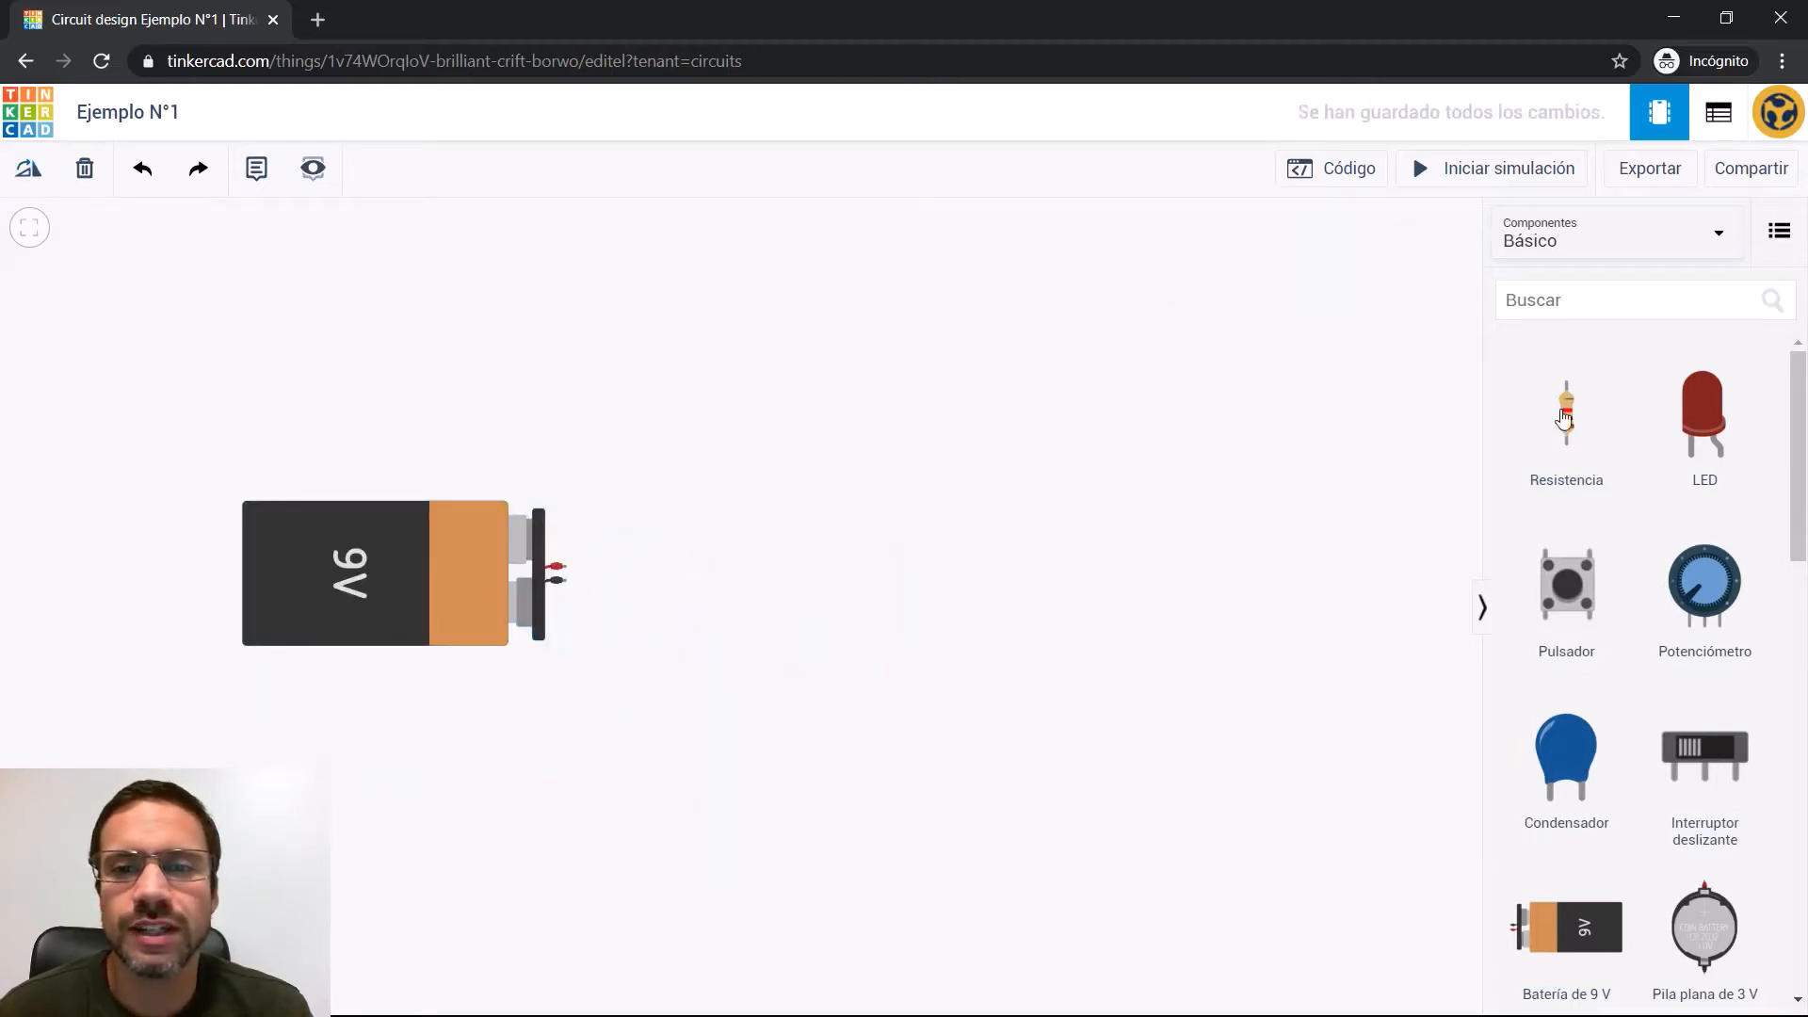
Place two resistors one above the other to the right of the battery and check the upper one's resistance and unit options
{"action": "left_click_drag", "start_coordinate": [1565, 414], "coordinate": [917, 452]}
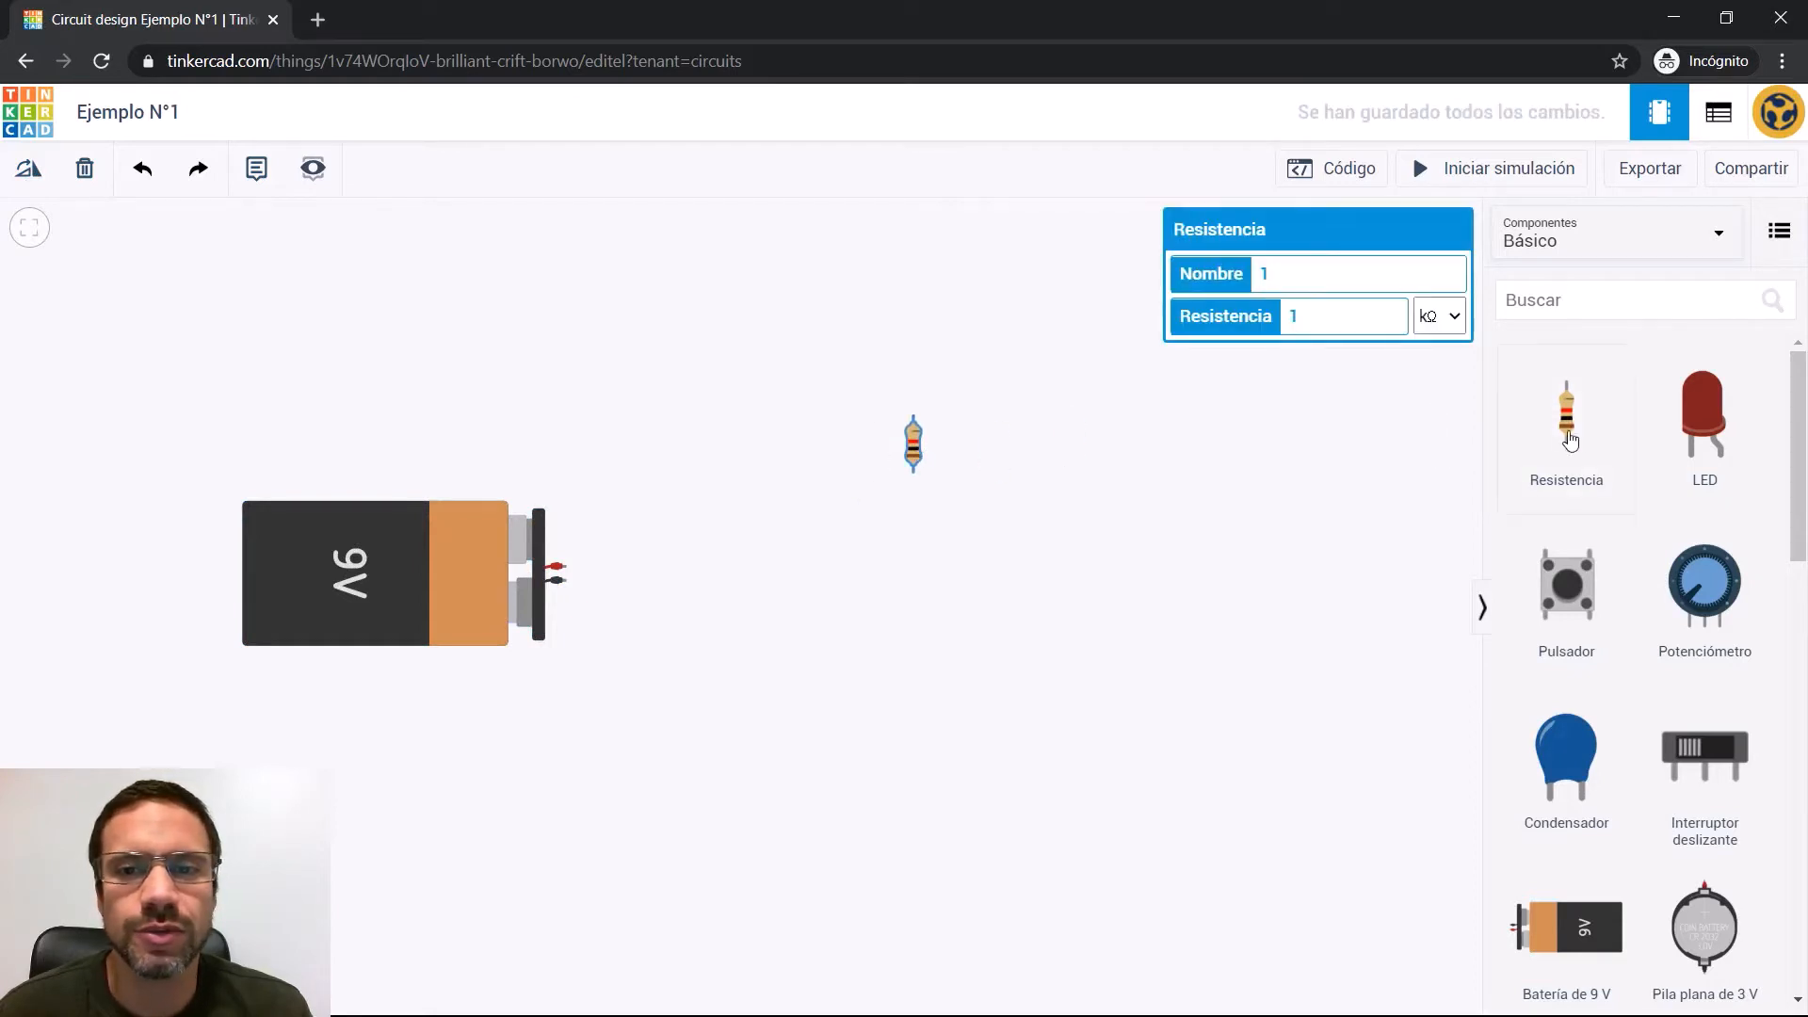
{"action": "left_click_drag", "start_coordinate": [1565, 415], "coordinate": [919, 624]}
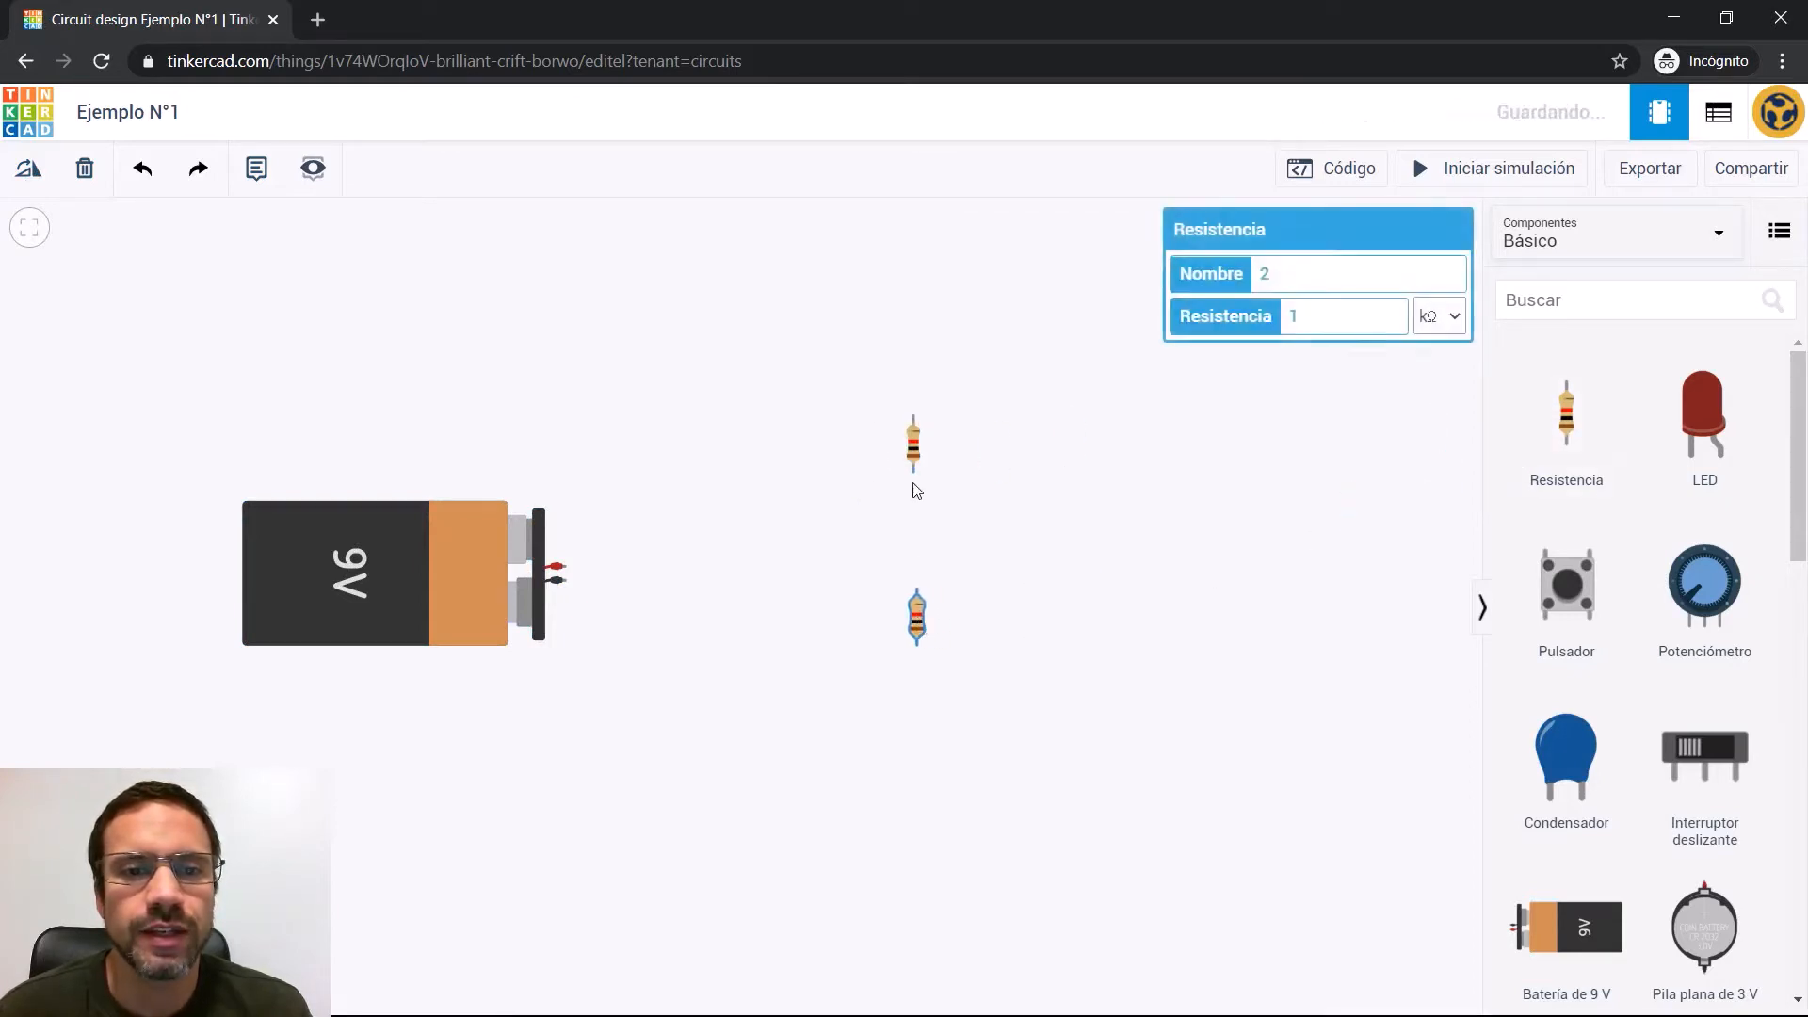
{"action": "left_click", "coordinate": [914, 444]}
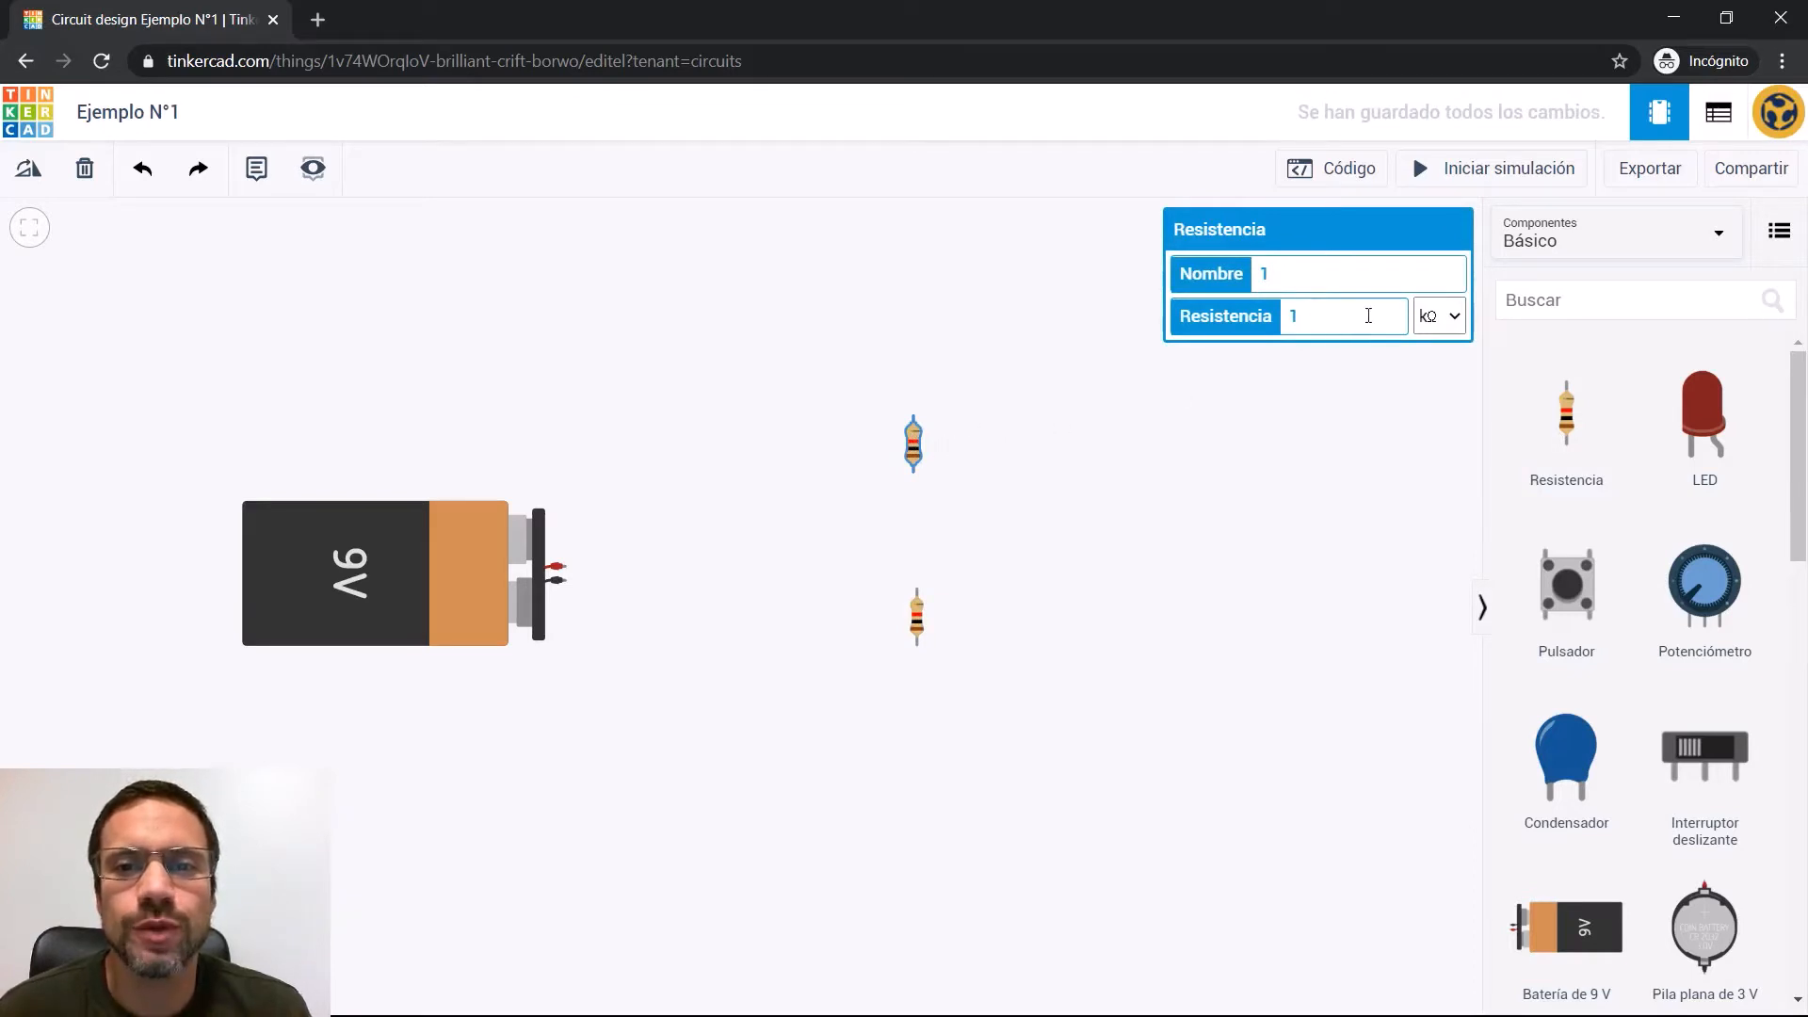
{"action": "left_click", "coordinate": [1453, 323]}
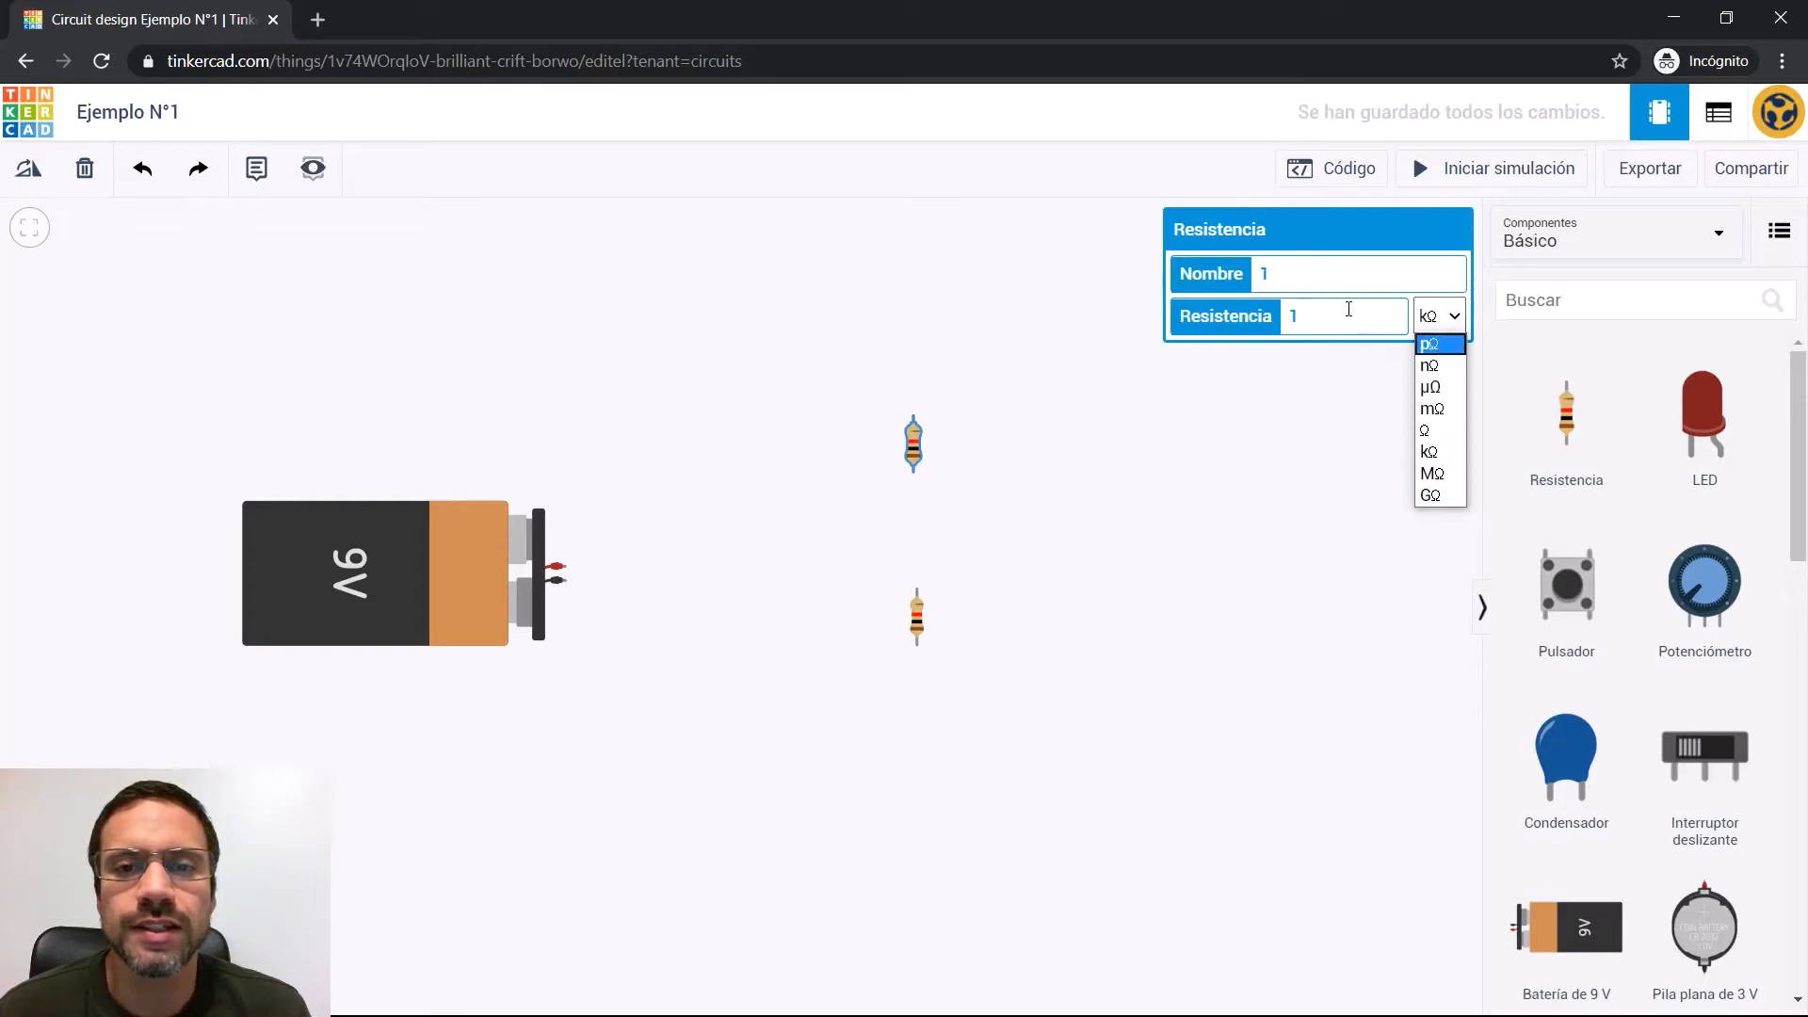
{"action": "left_click", "coordinate": [1299, 314]}
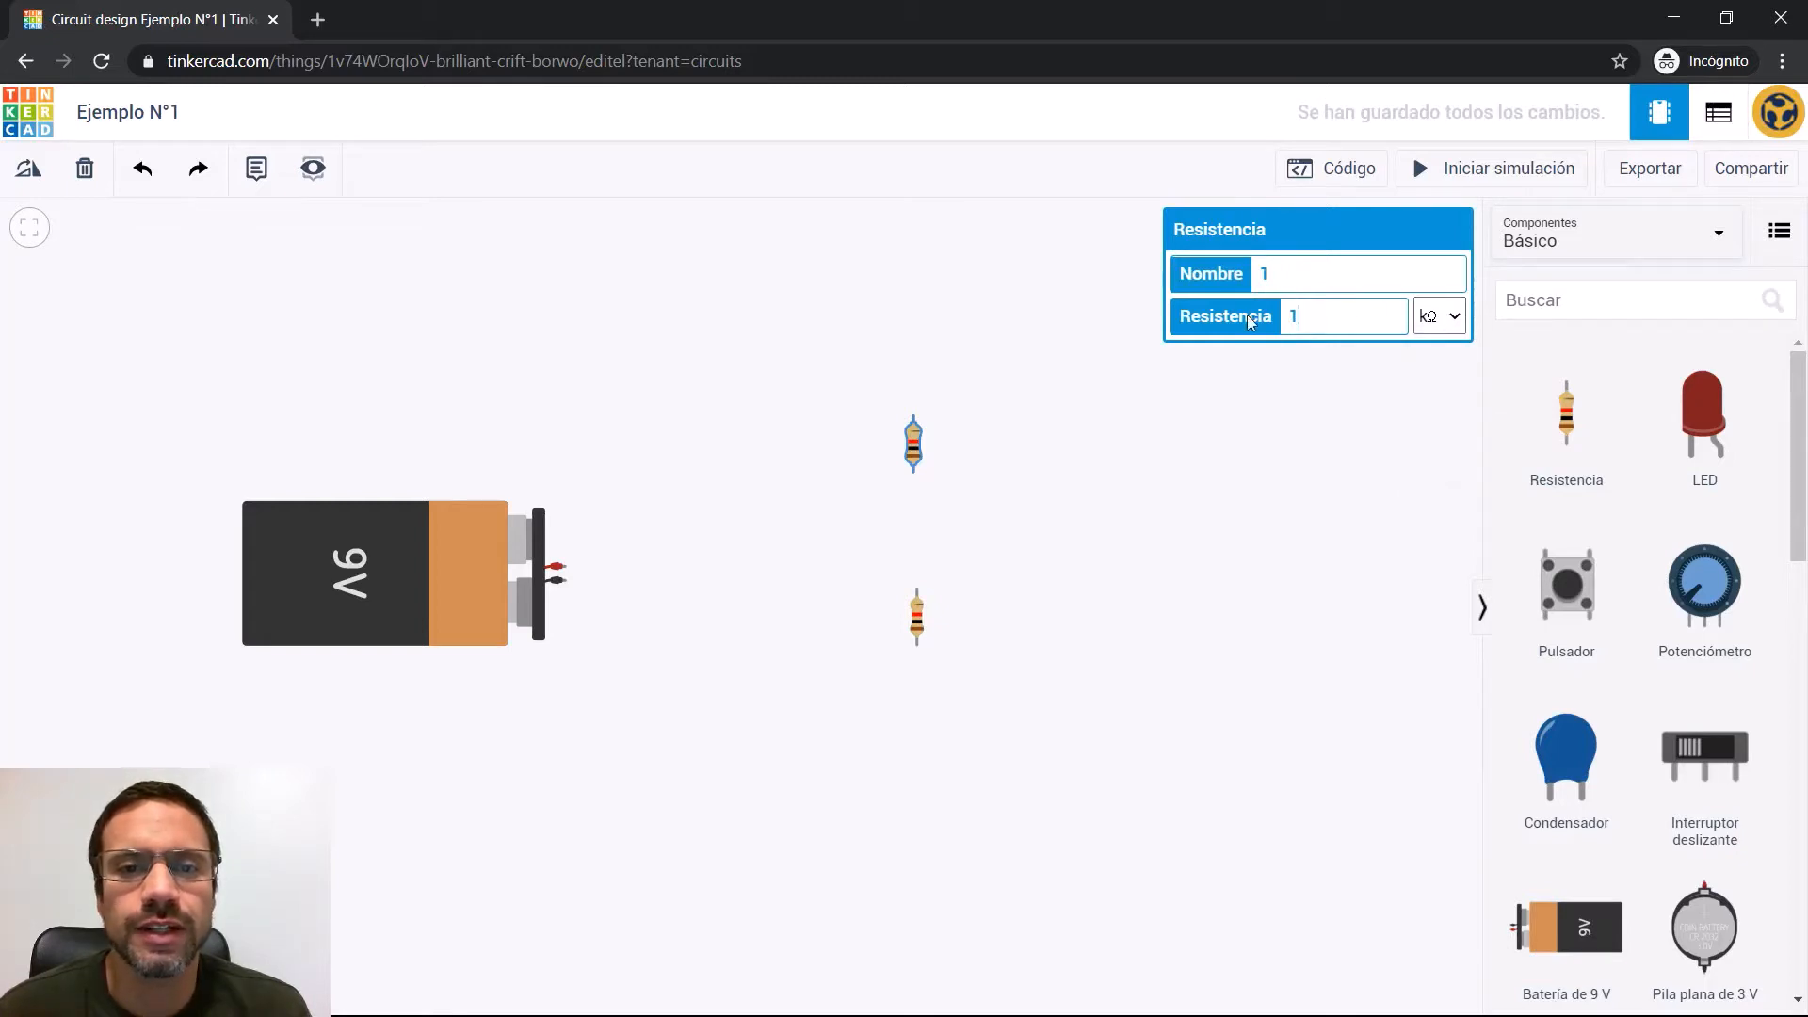
Set the lower resistor to 2 kΩ and move it slightly up, aligned directly below the upper resistor
{"action": "left_click", "coordinate": [918, 624]}
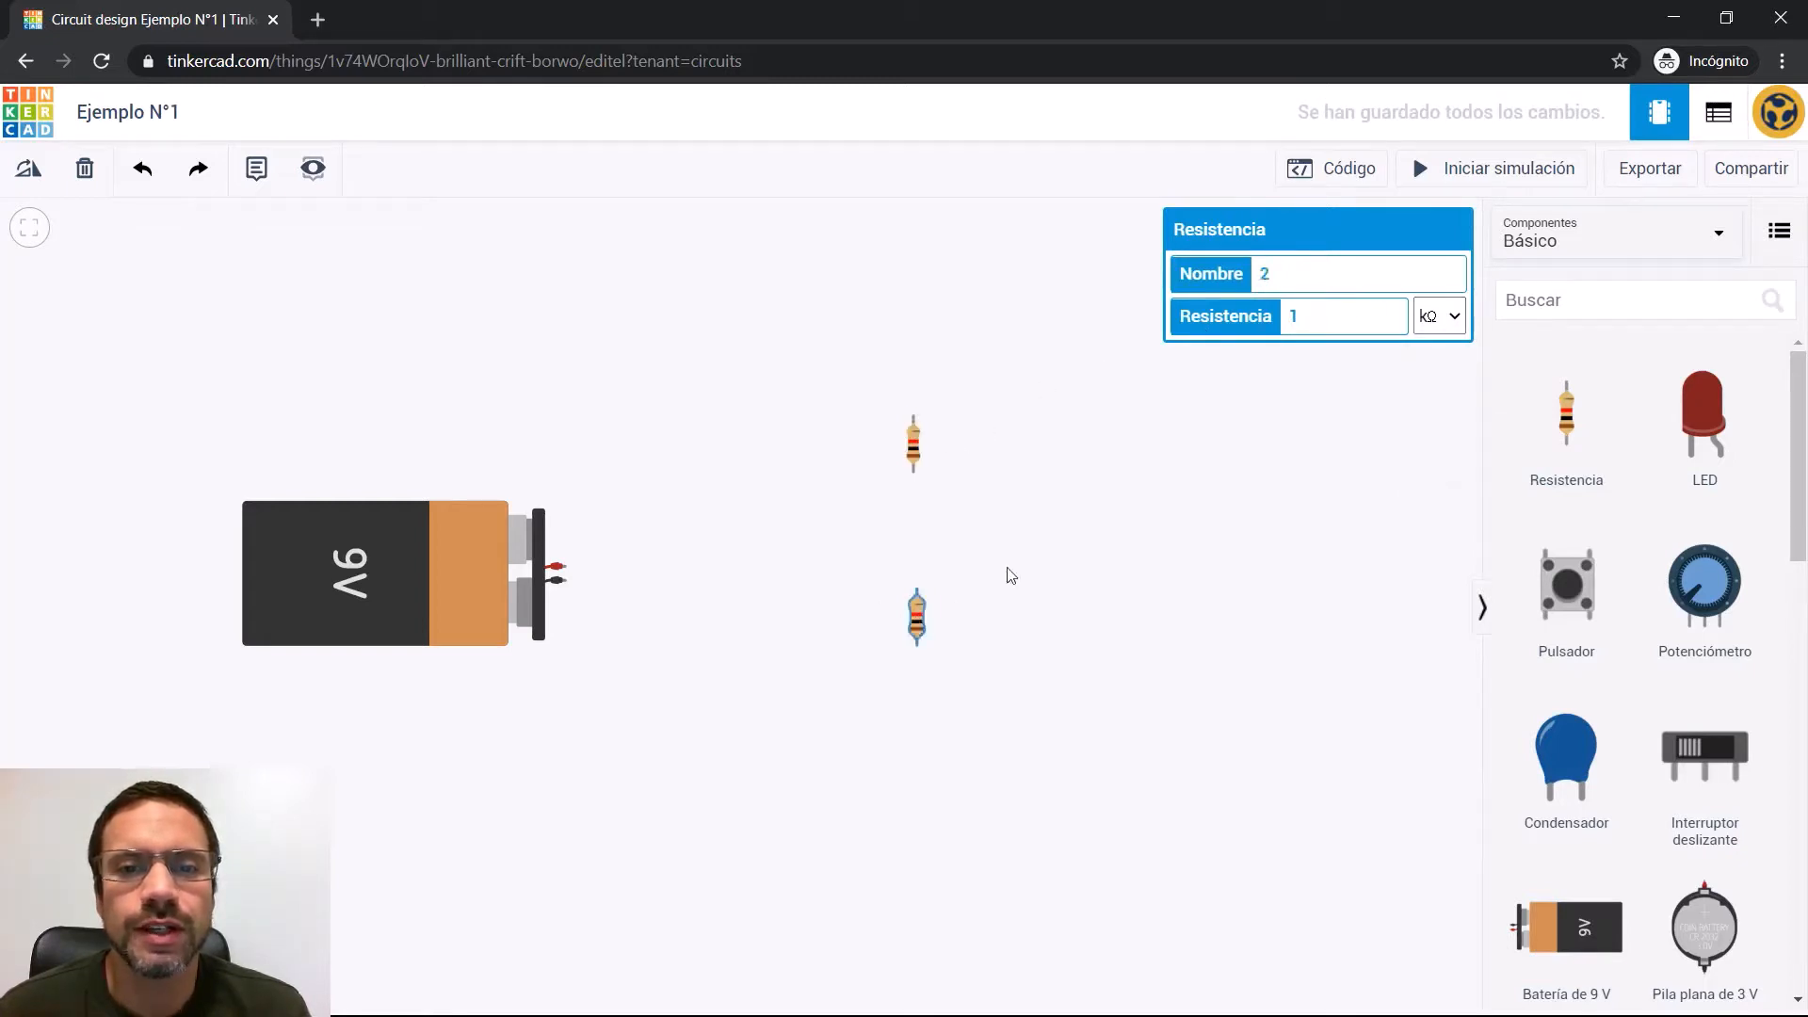
{"action": "left_click_drag", "start_coordinate": [1304, 314], "coordinate": [1274, 319]}
{"action": "type", "text": "3"}
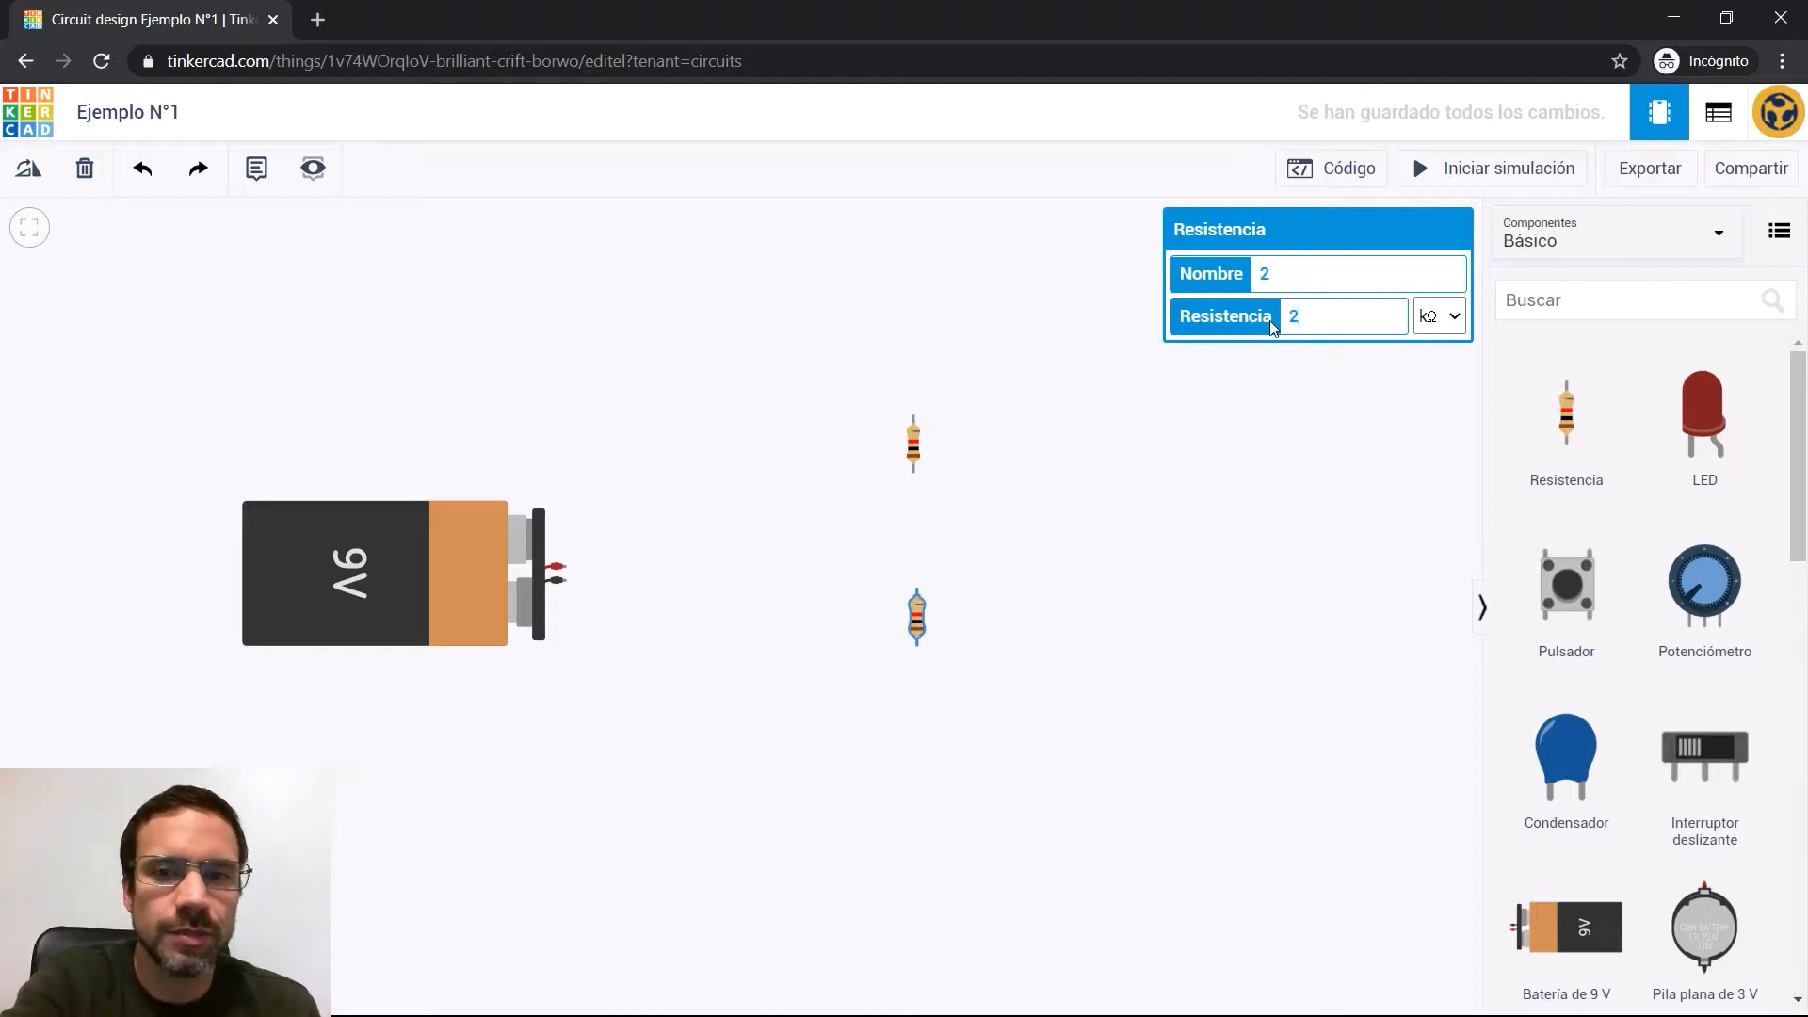
{"action": "left_click", "coordinate": [1046, 528]}
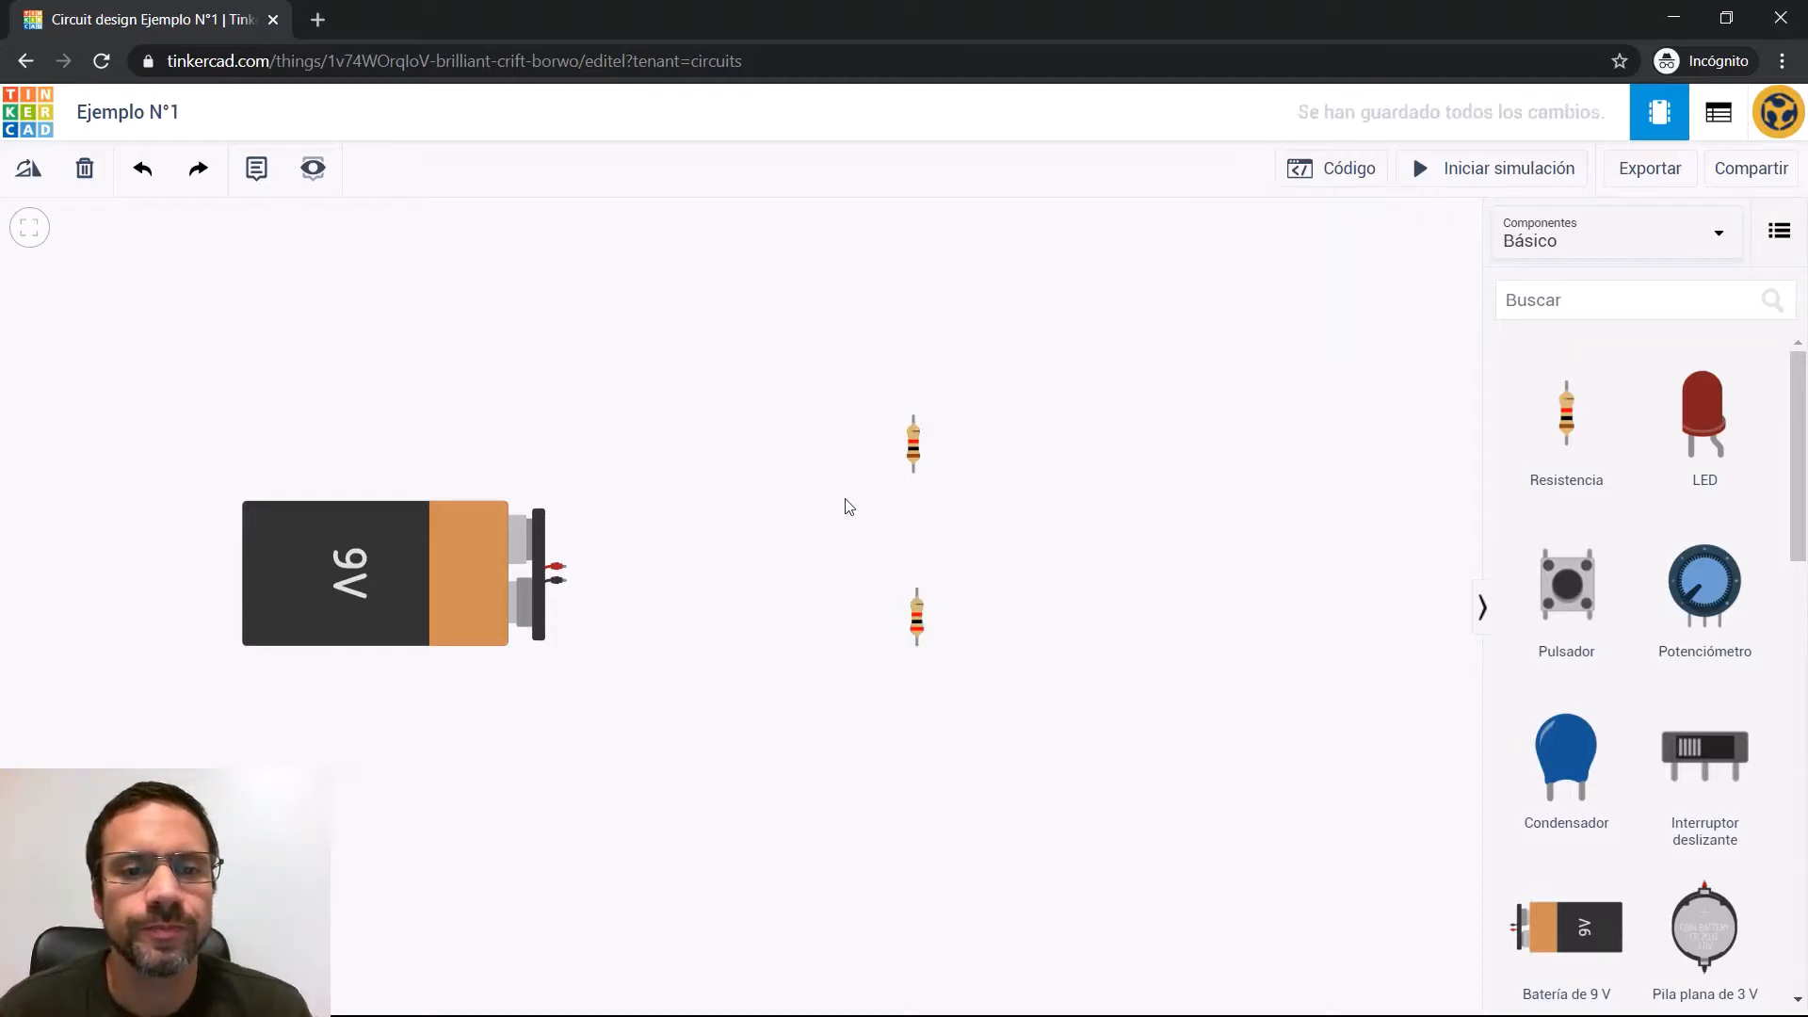
{"action": "left_click_drag", "start_coordinate": [912, 611], "coordinate": [921, 585]}
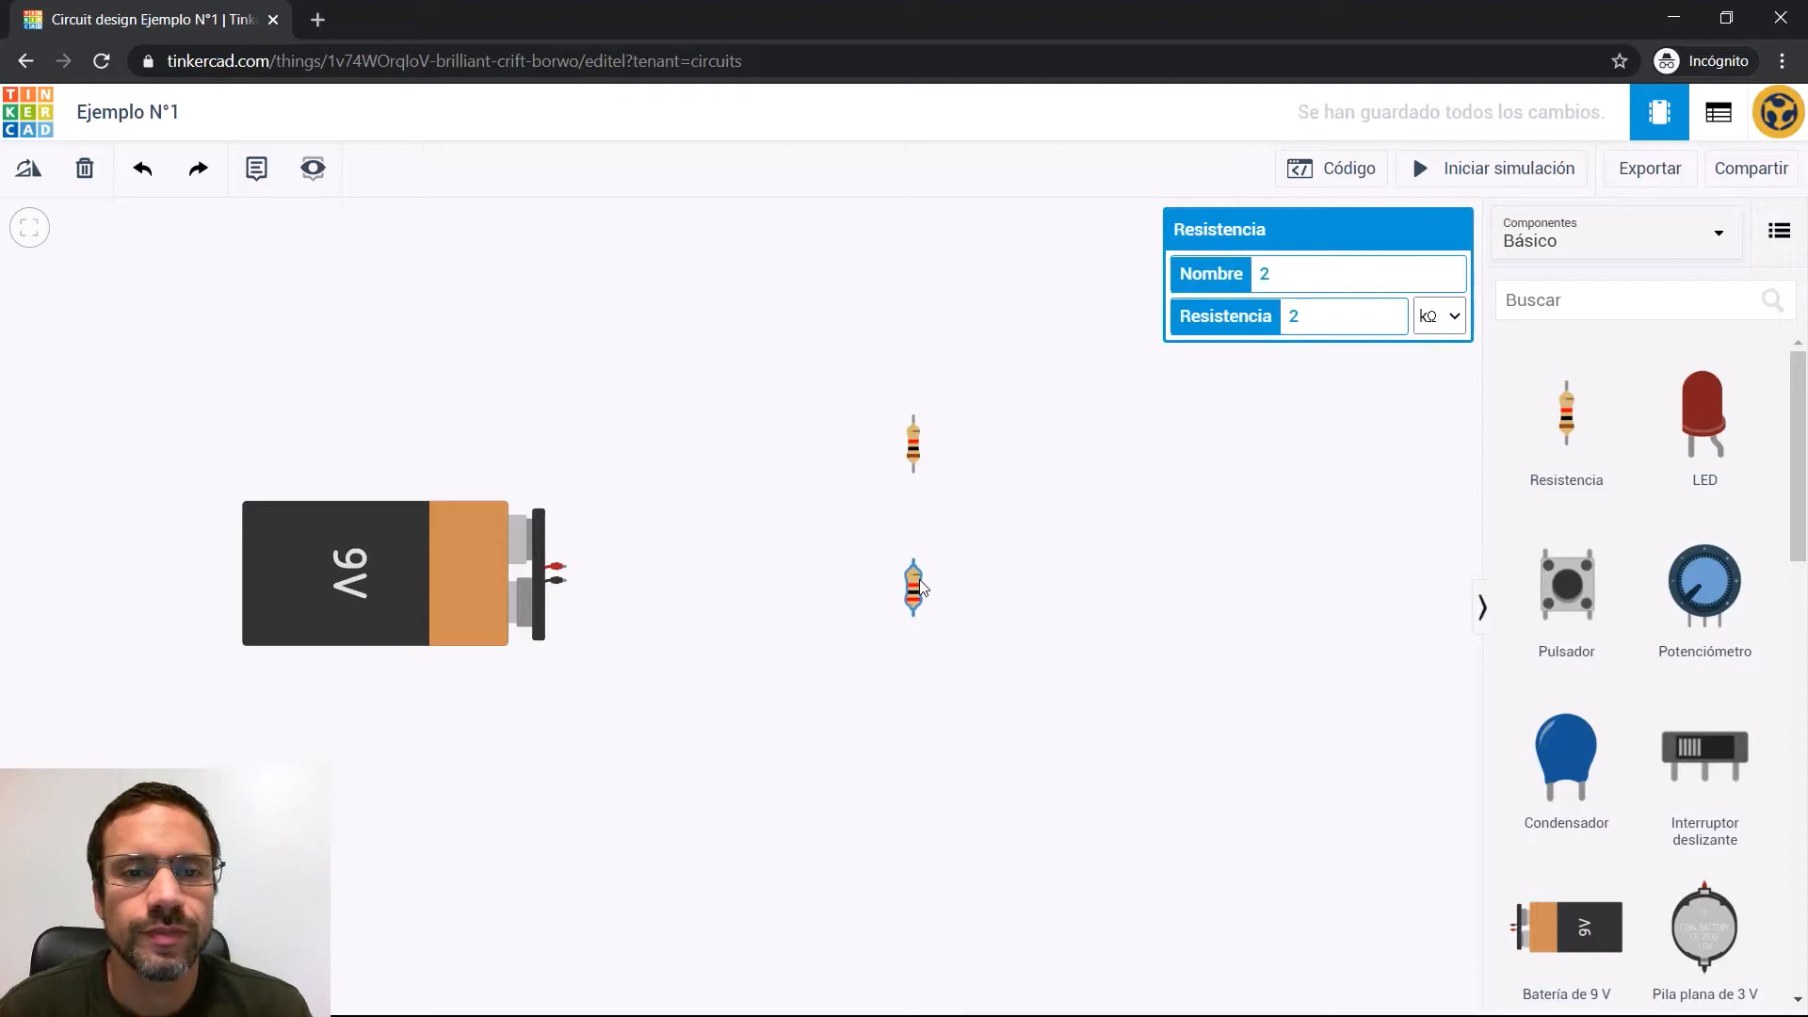
{"action": "left_click", "coordinate": [715, 515]}
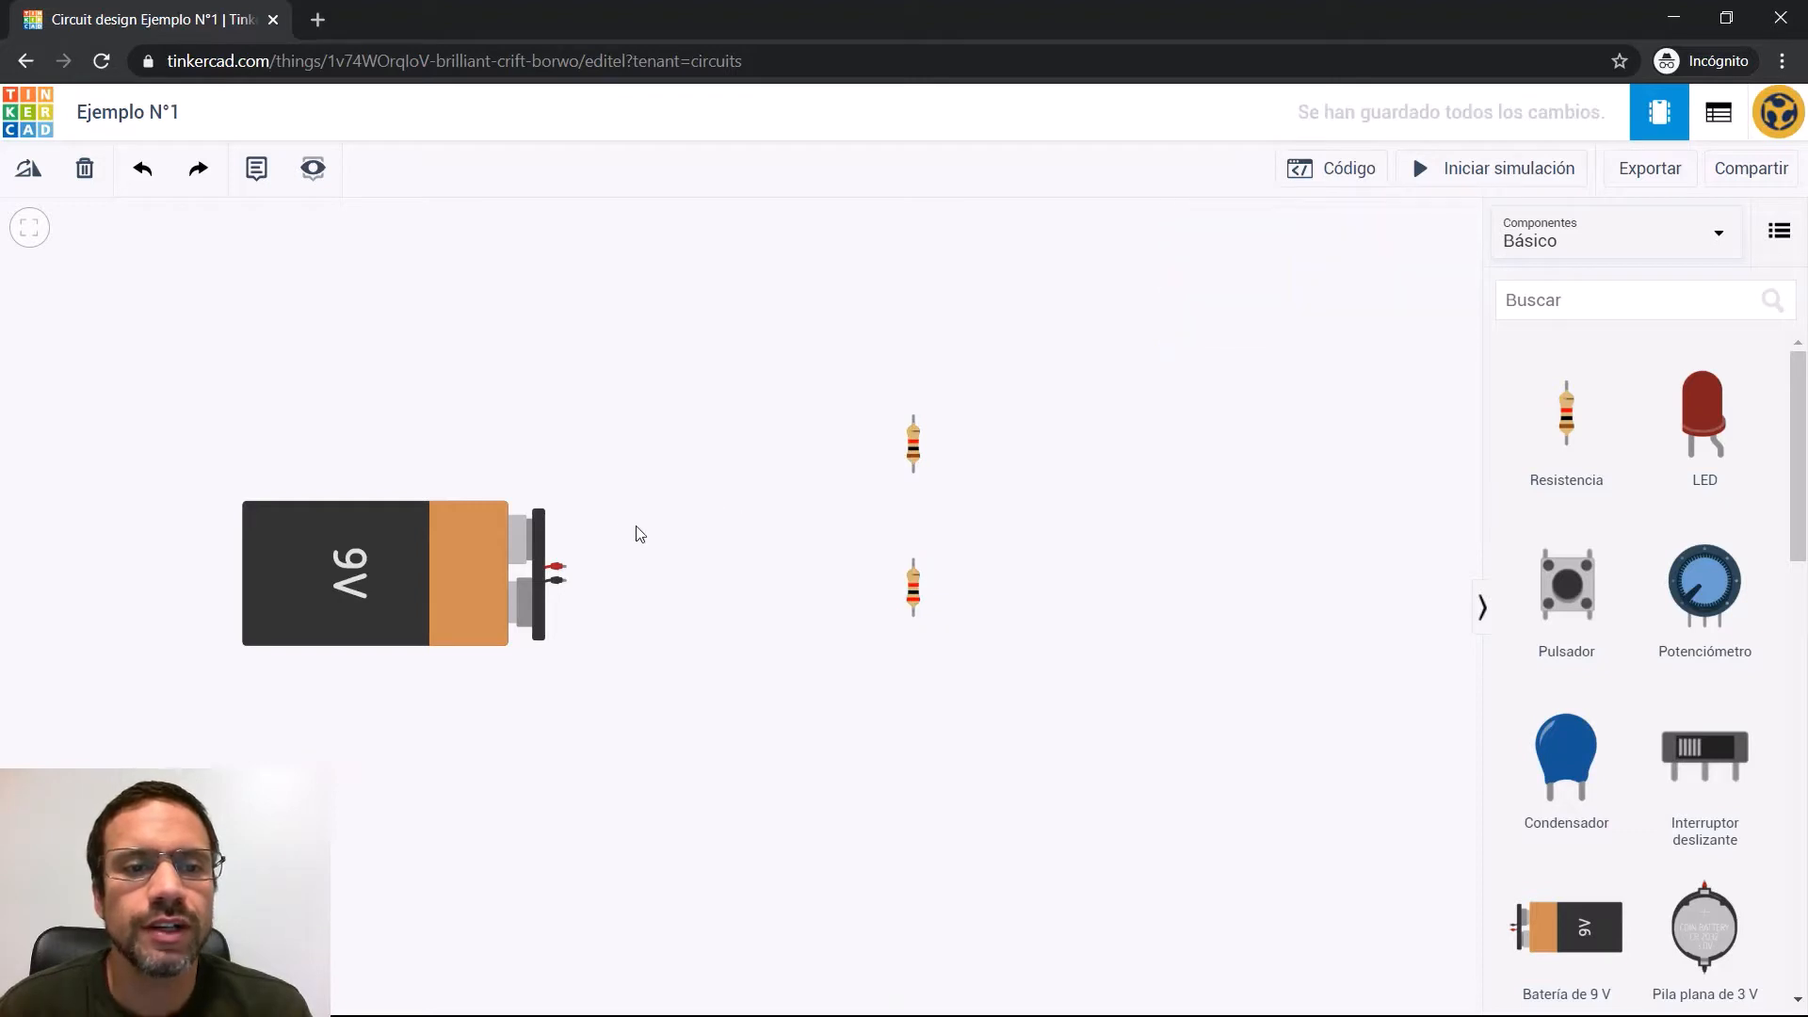
Wire the battery's positive terminal to the upper resistor's top end with right-angle bends, and connect the two resistors in series
{"action": "left_click", "coordinate": [568, 568]}
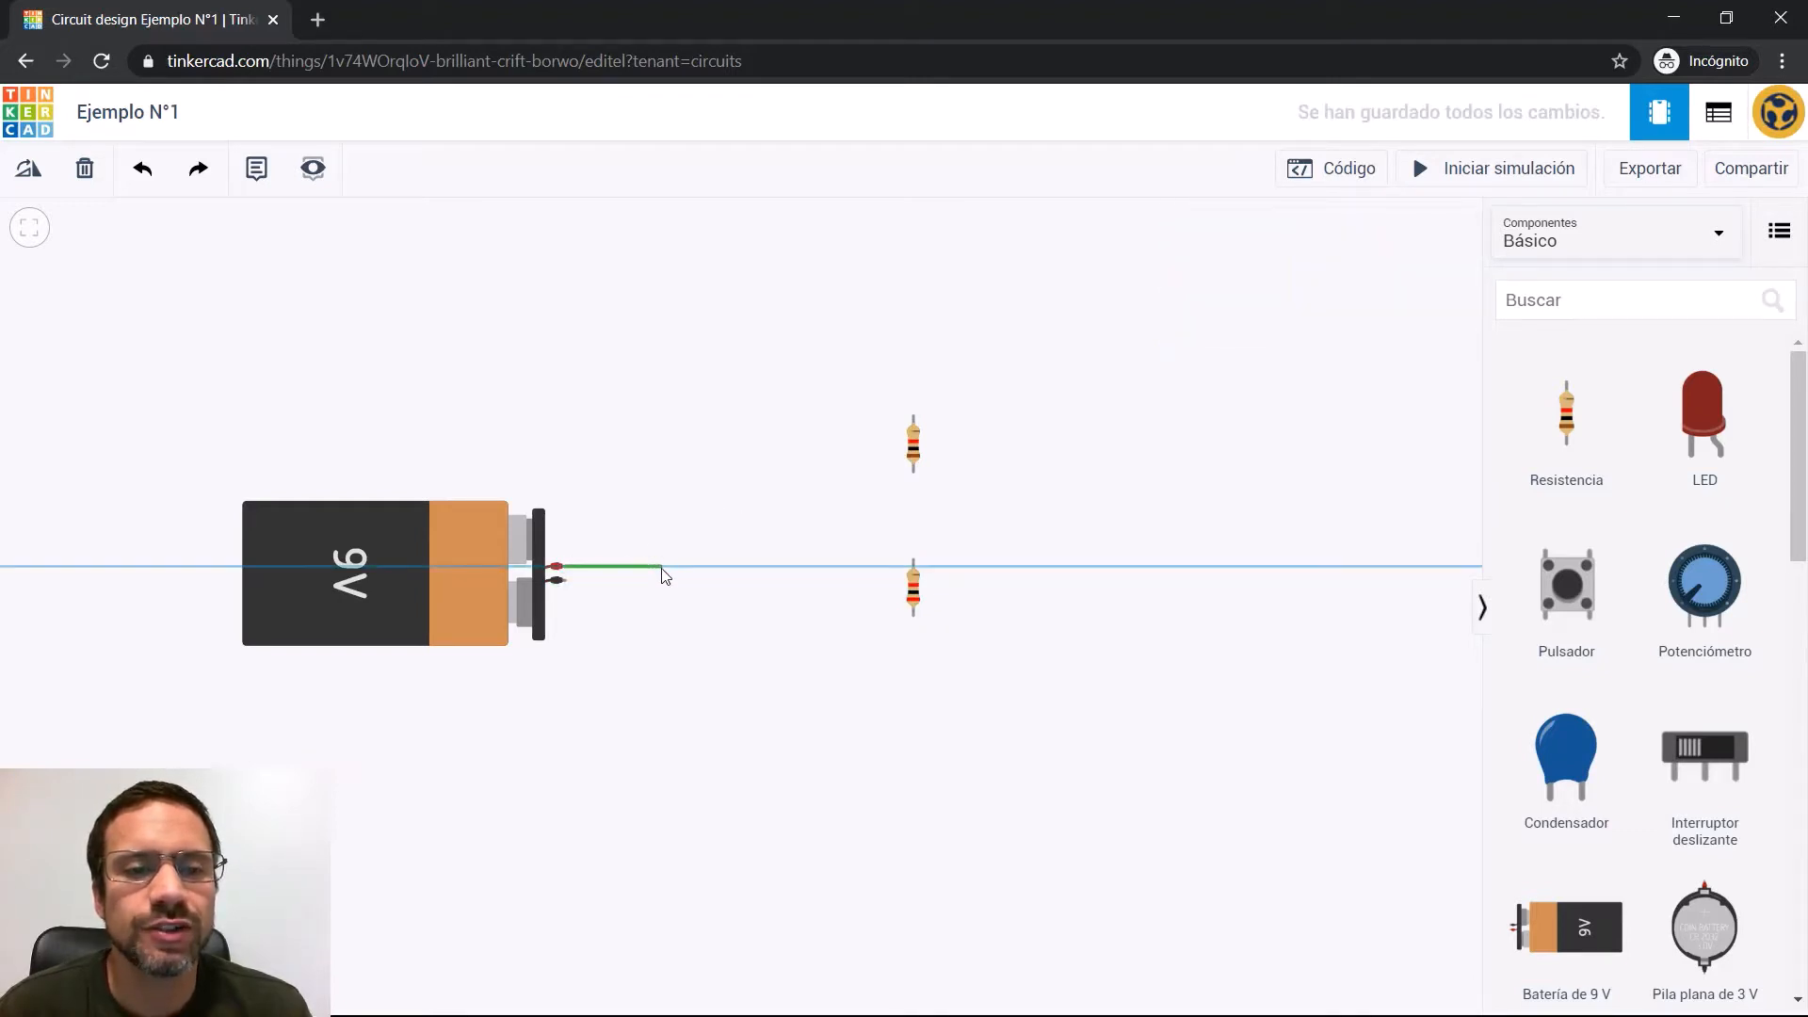
{"action": "left_click", "coordinate": [662, 568]}
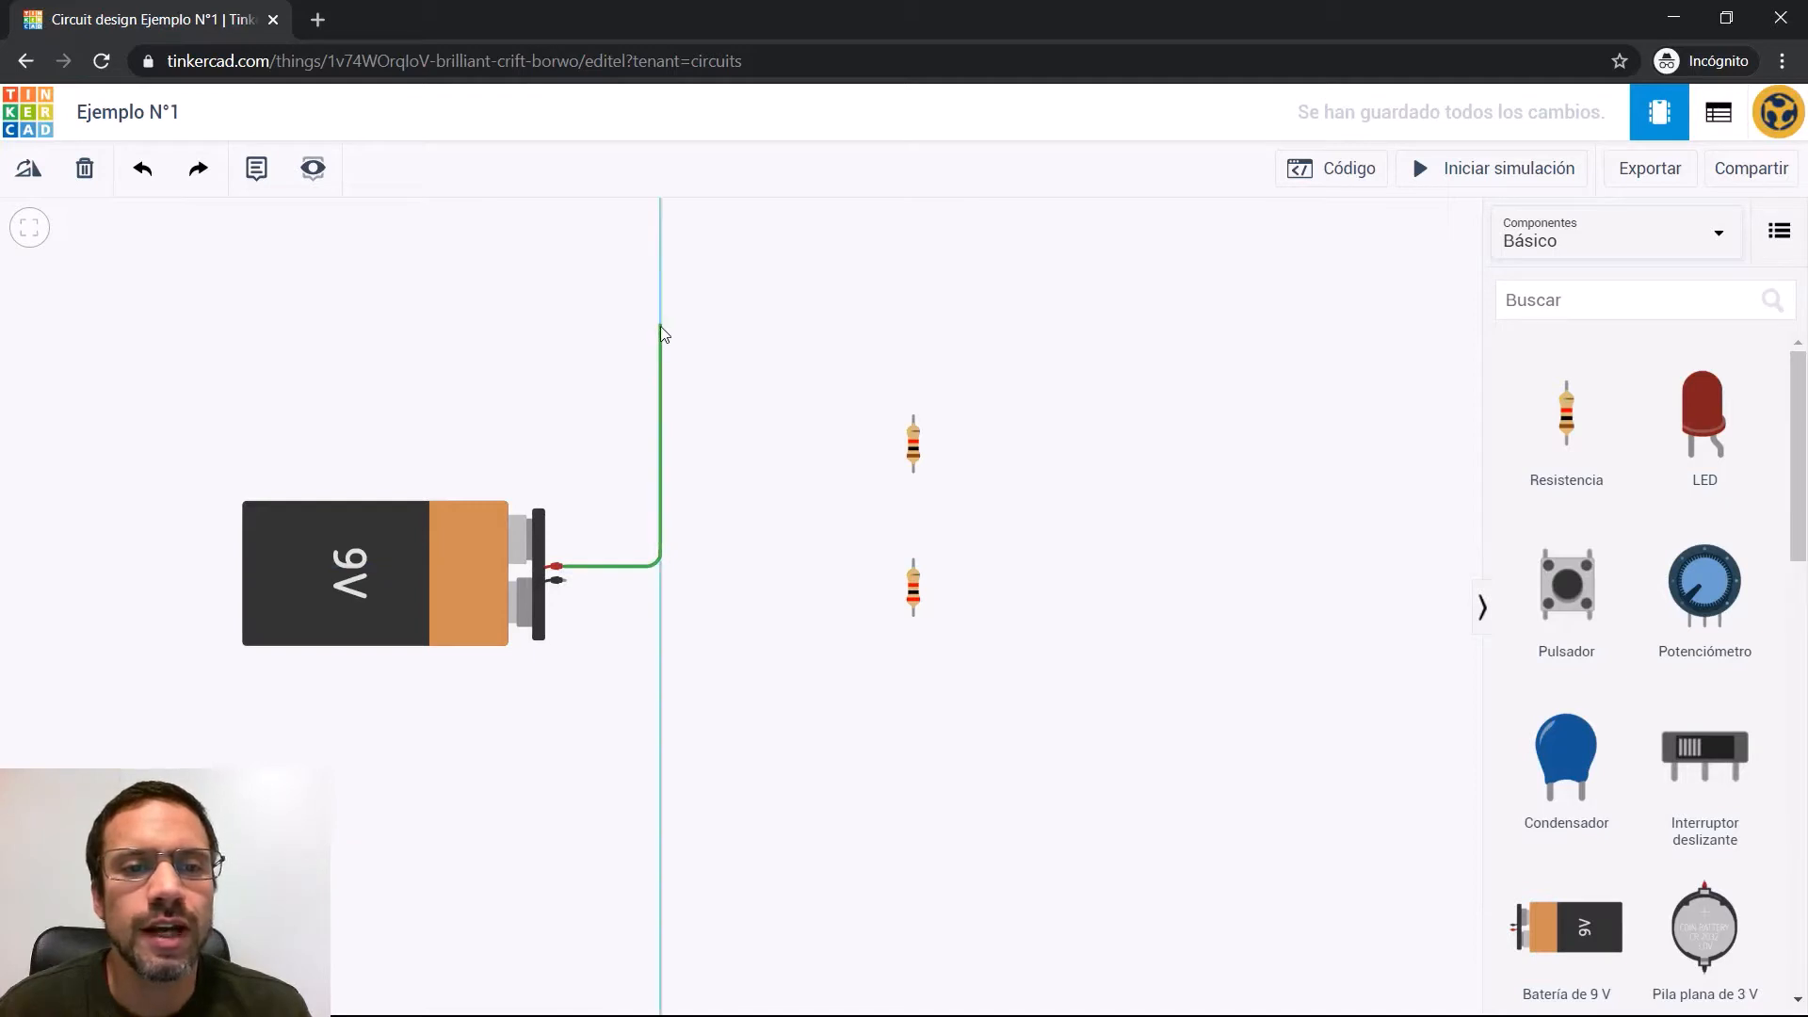
{"action": "left_click", "coordinate": [660, 326]}
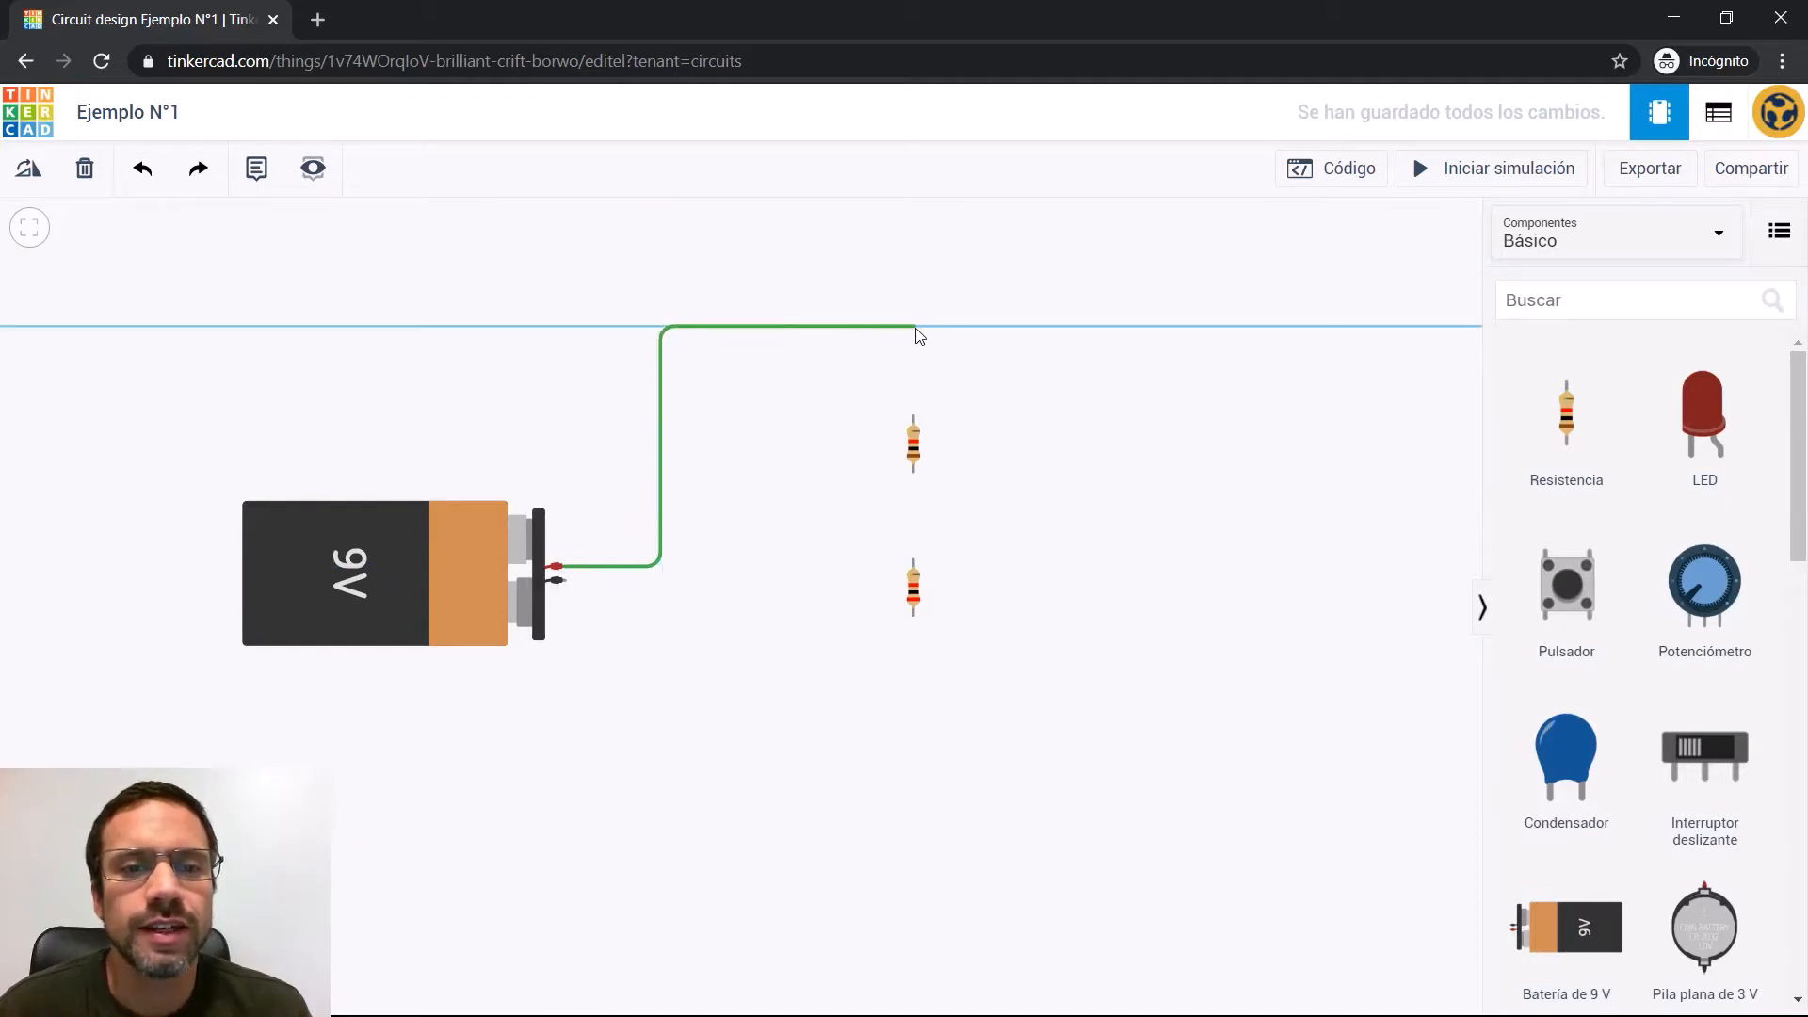
{"action": "left_click", "coordinate": [916, 327]}
{"action": "left_click", "coordinate": [913, 415]}
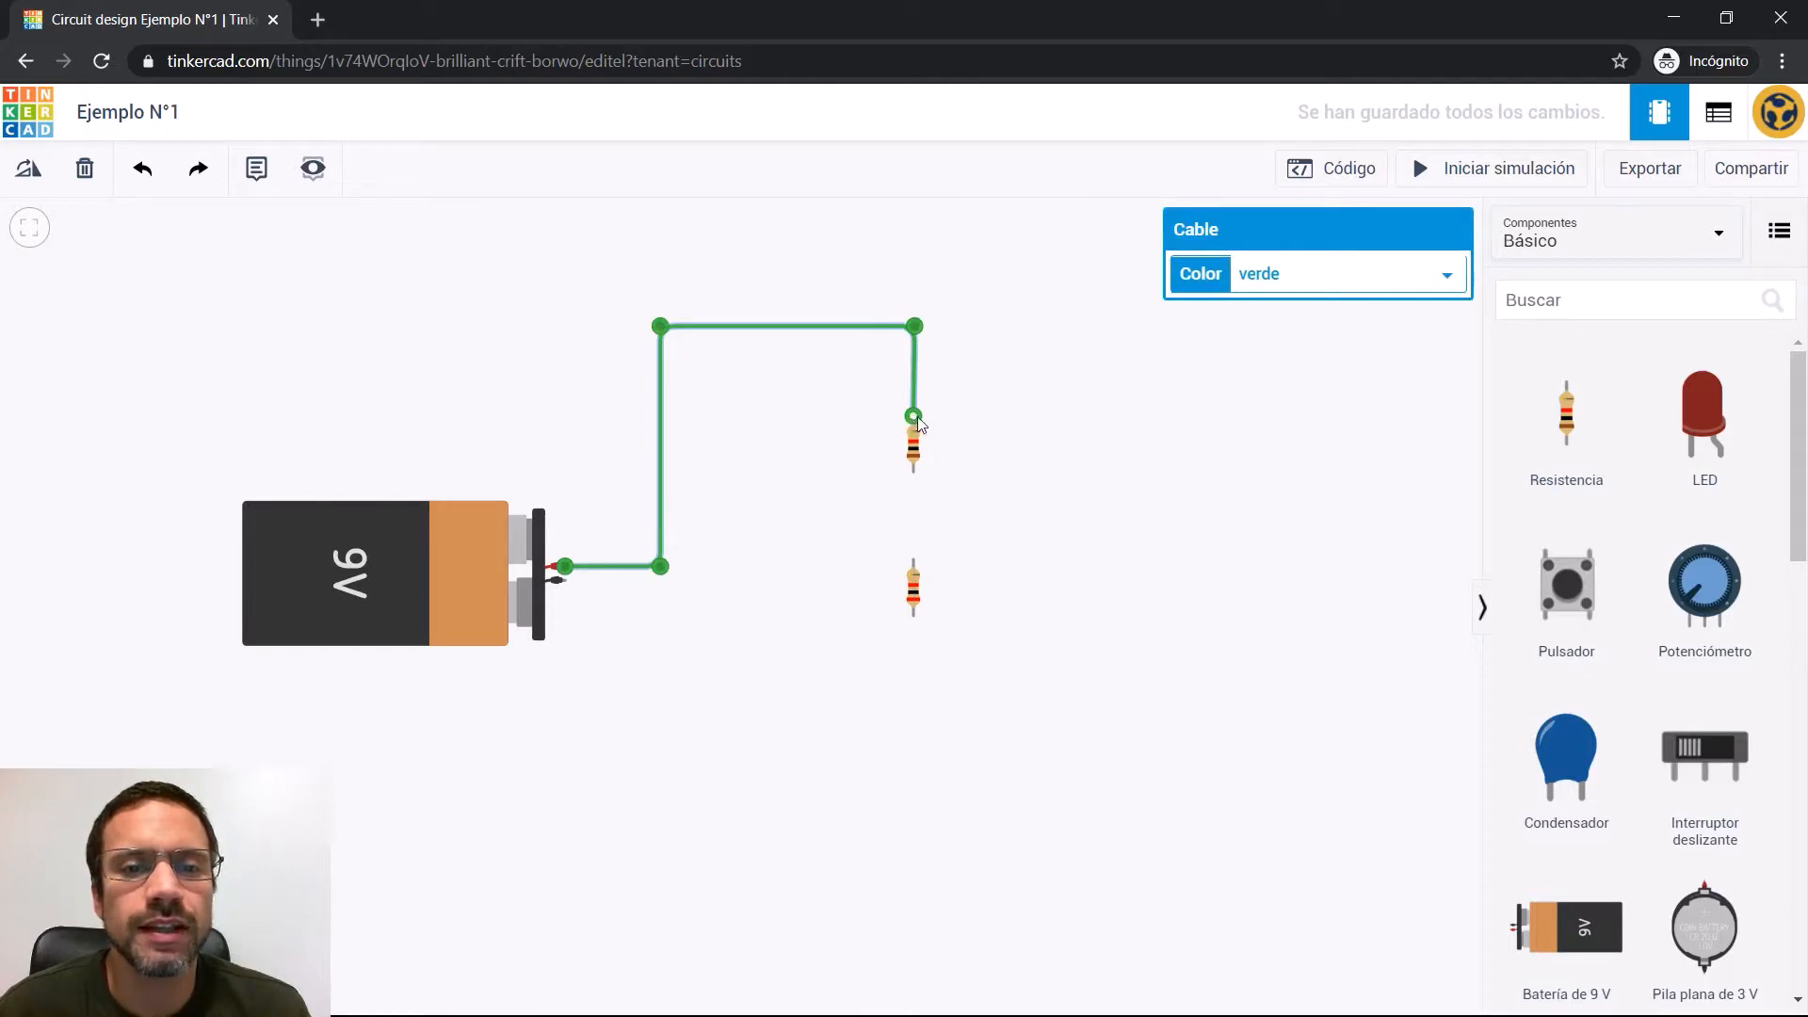
{"action": "left_click", "coordinate": [912, 469]}
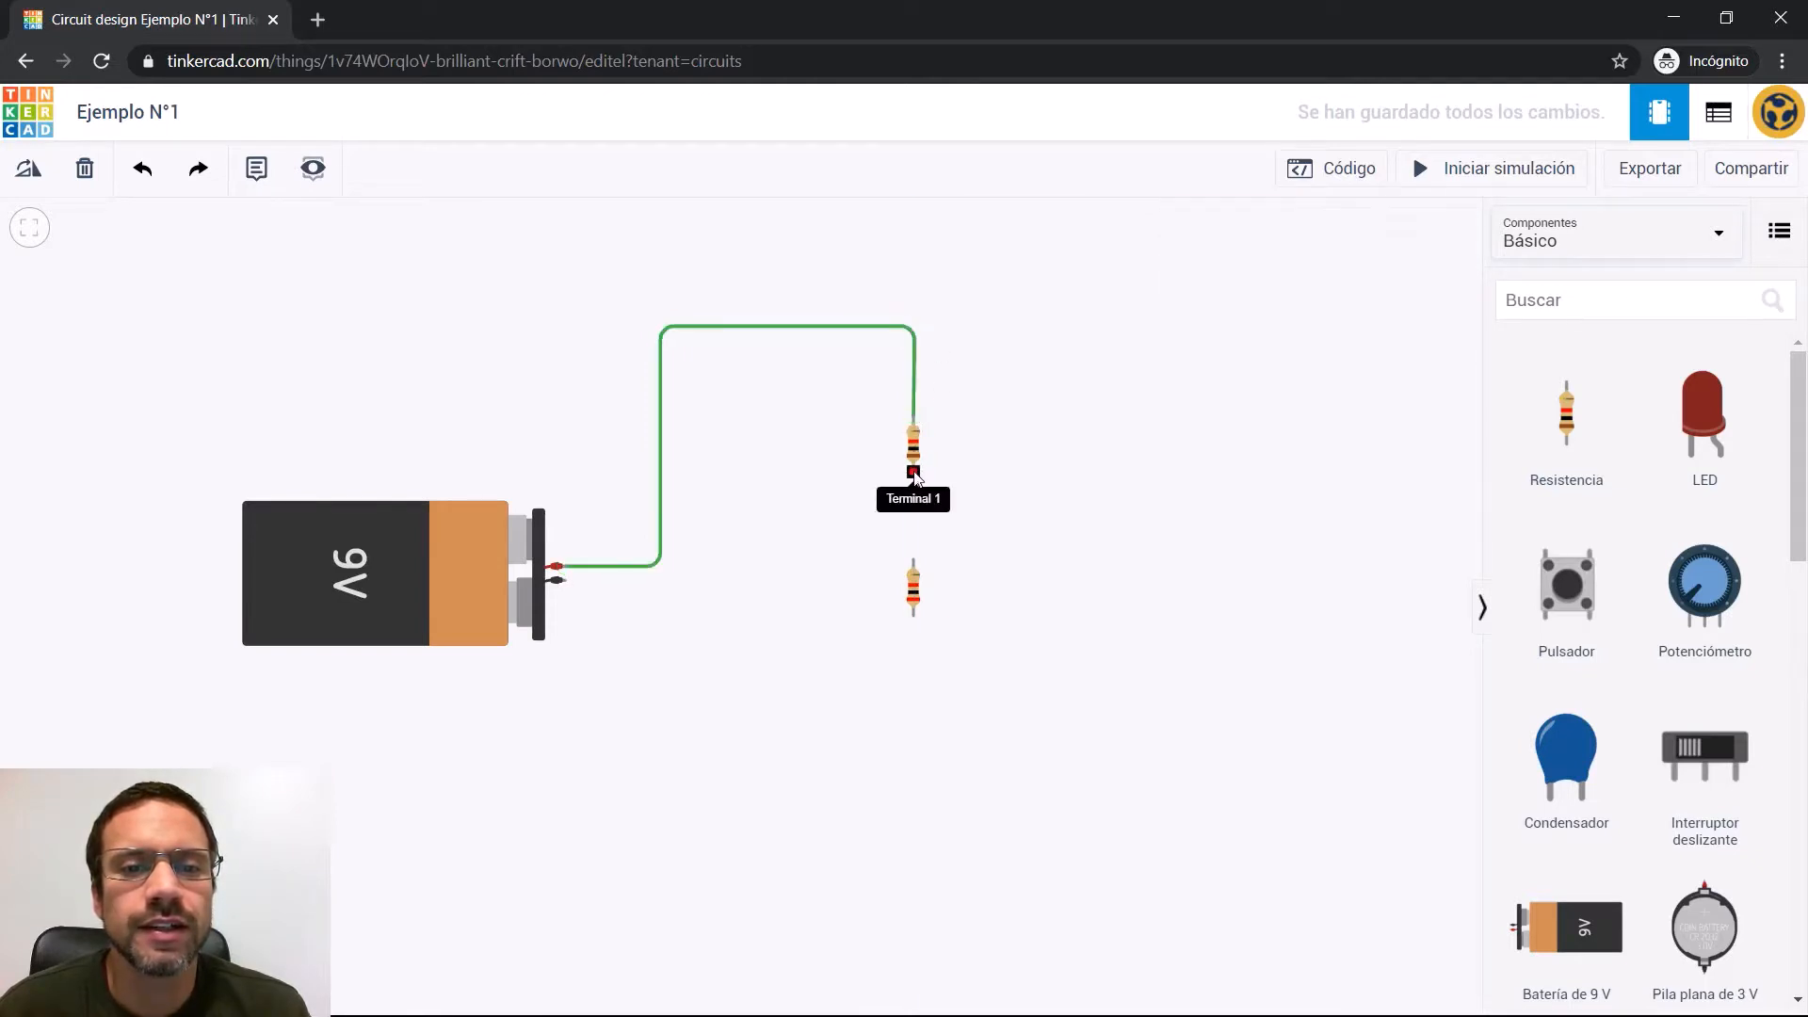
{"action": "left_click", "coordinate": [913, 559]}
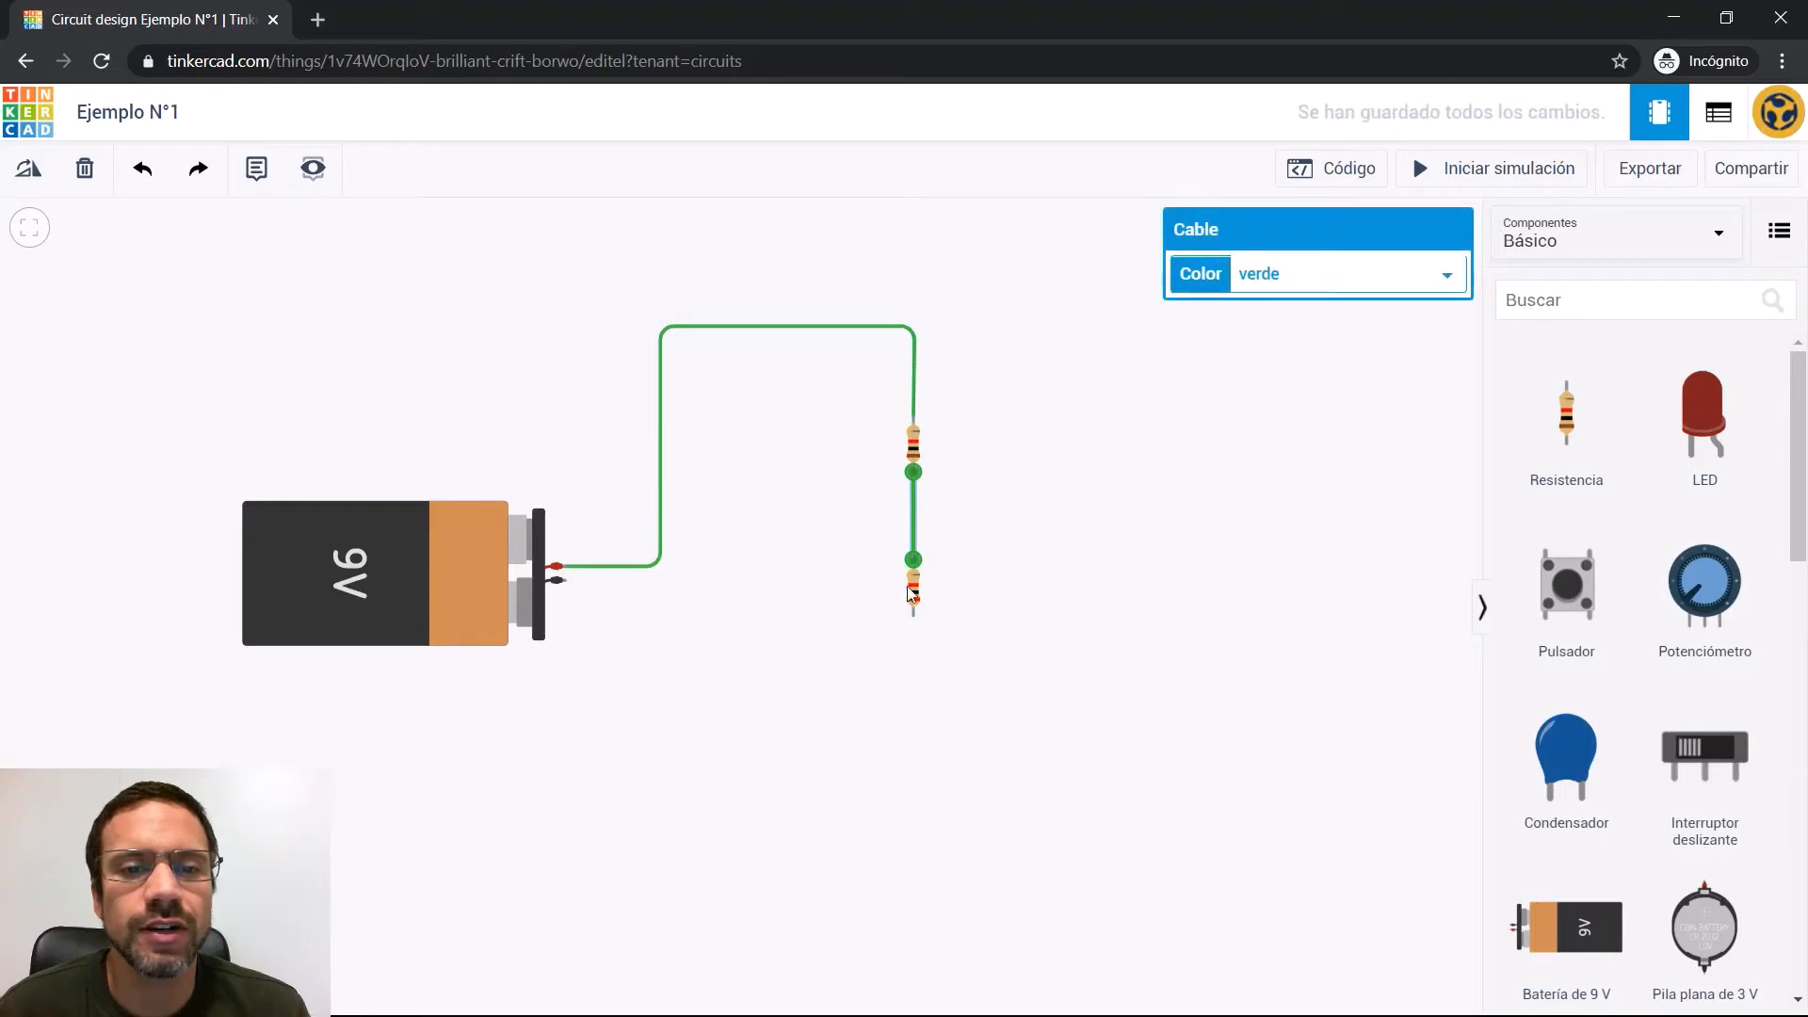
Wire the lower resistor's bottom end back to the battery's negative terminal with right-angle bends, closing the loop
{"action": "left_click", "coordinate": [914, 616]}
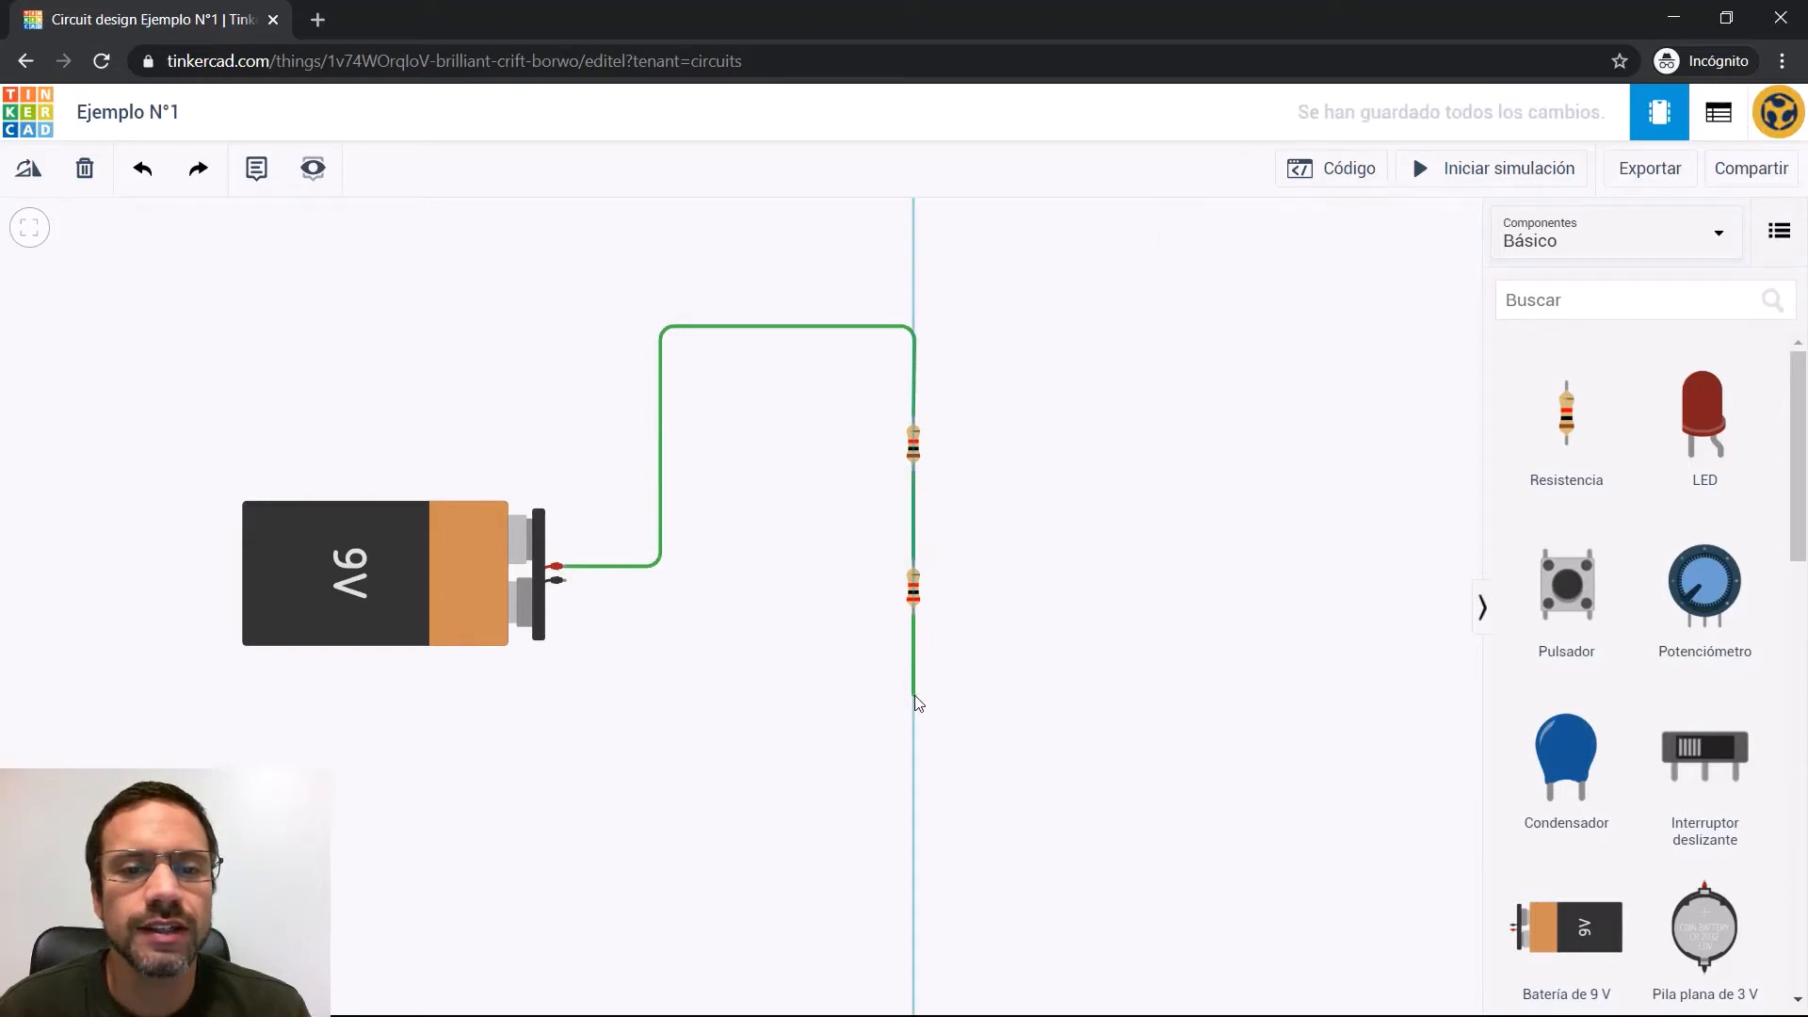
{"action": "left_click", "coordinate": [913, 695]}
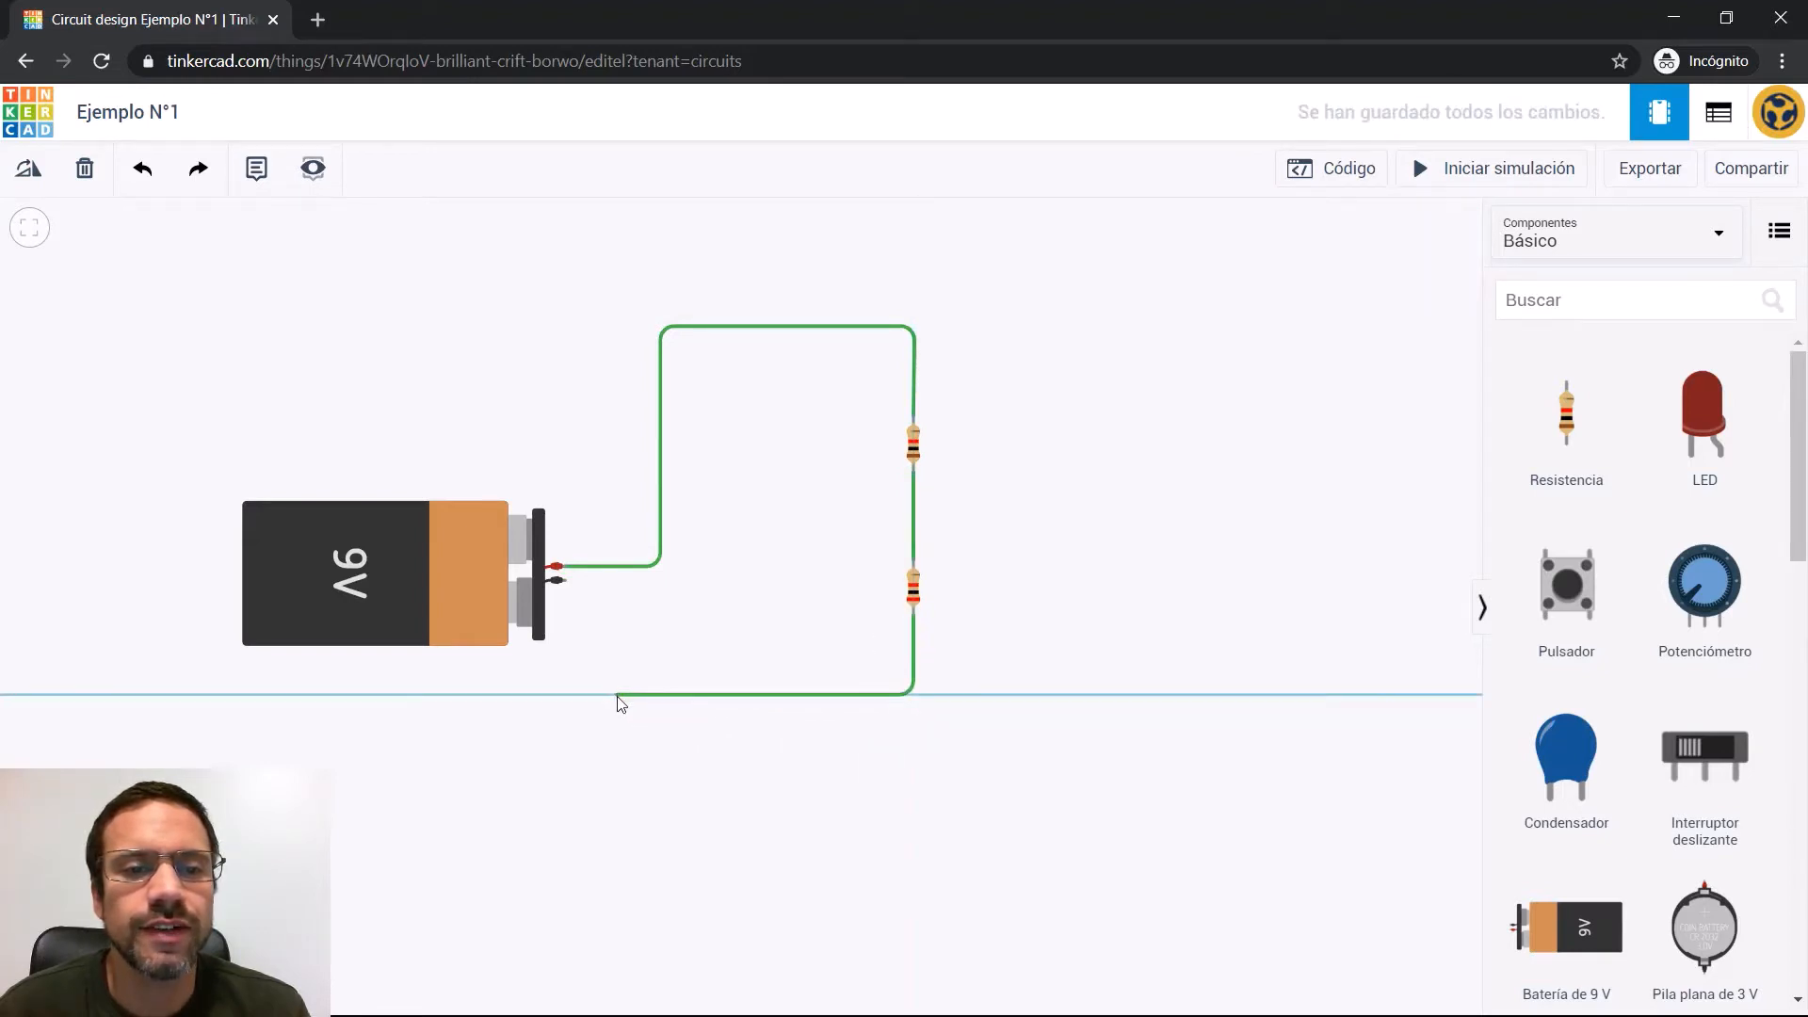
{"action": "left_click", "coordinate": [617, 693]}
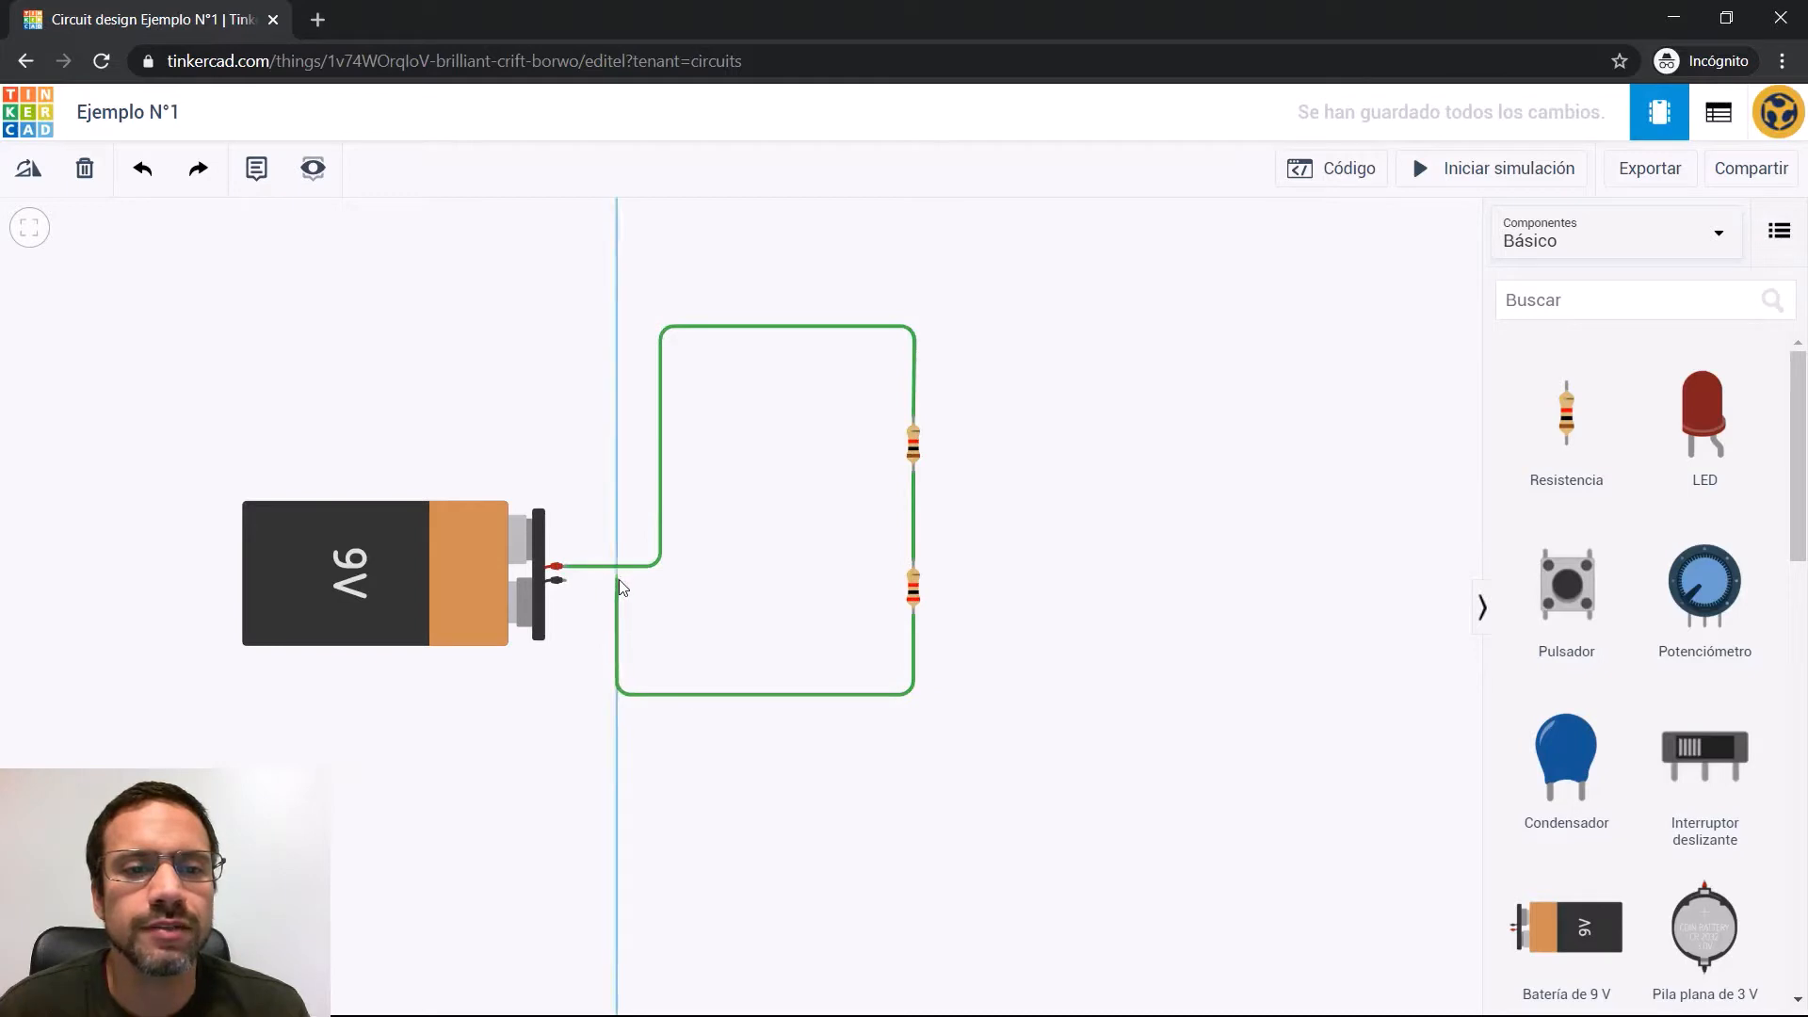
{"action": "left_click", "coordinate": [618, 580]}
{"action": "left_click", "coordinate": [557, 580]}
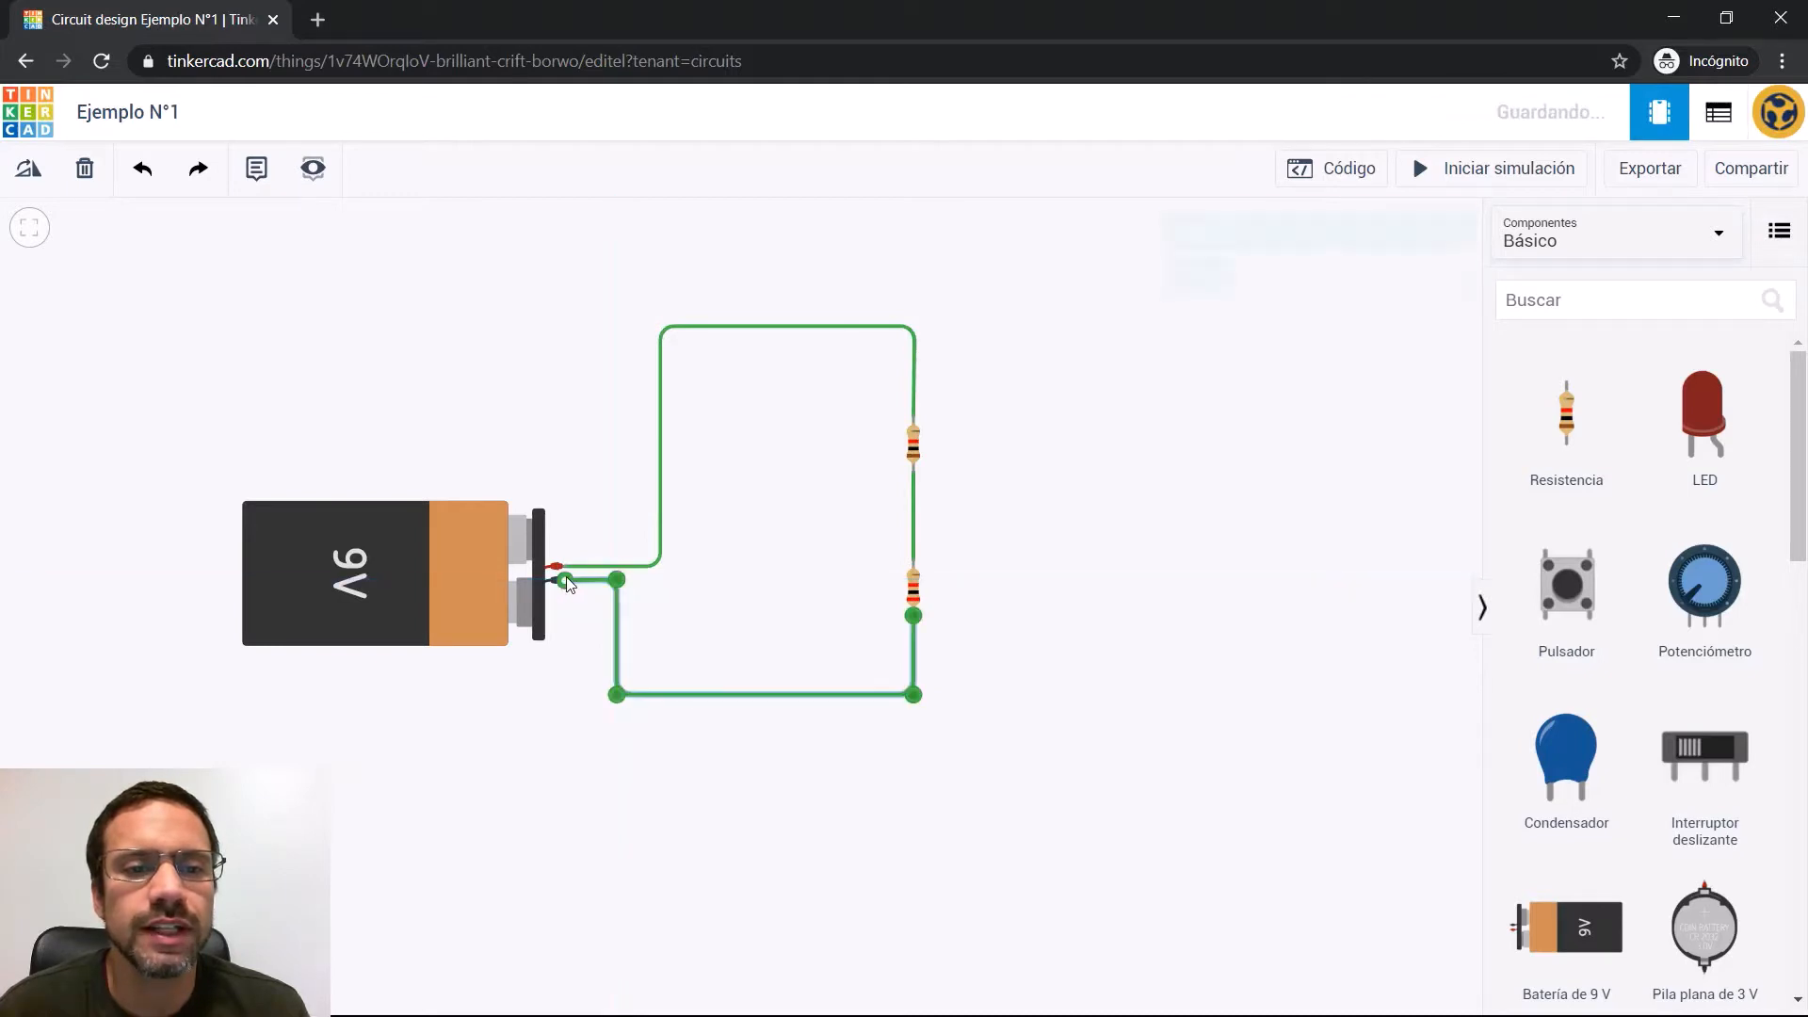
{"action": "left_click", "coordinate": [866, 518]}
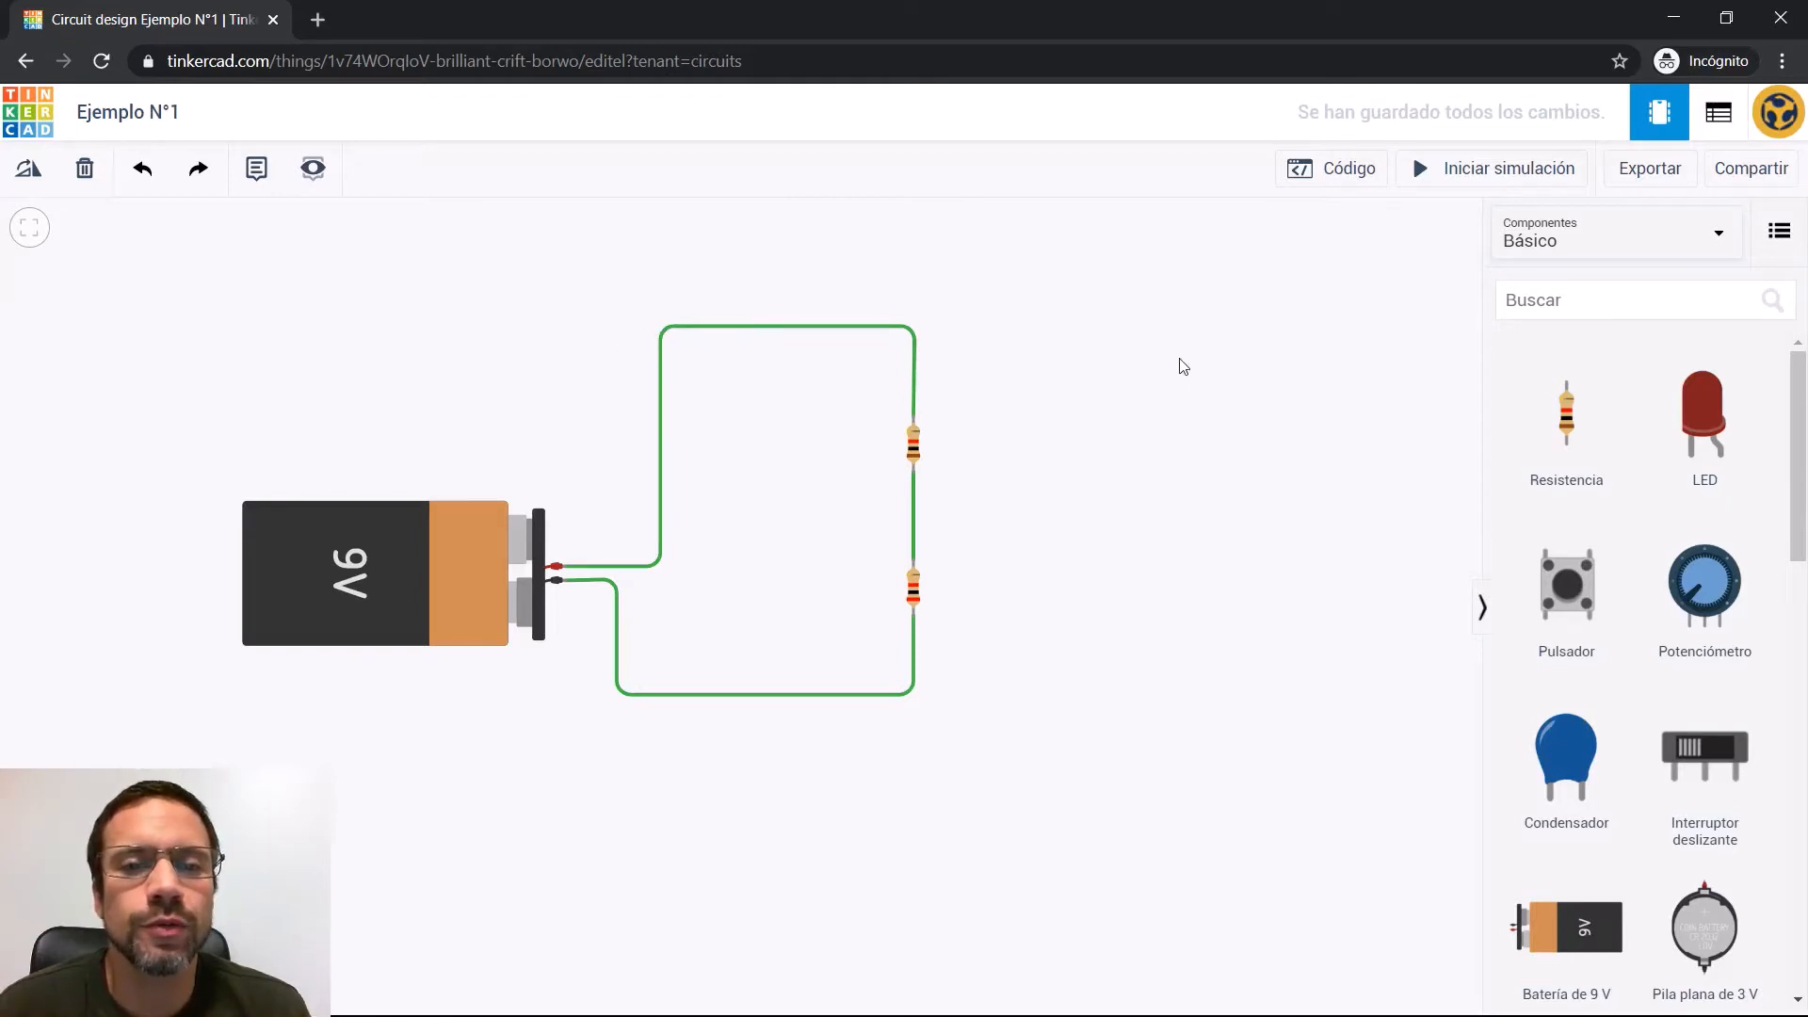
Find the multimeter by searching "mul" and place one inside the loop, rotated vertically with its probes facing the upper resistor
{"action": "left_click", "coordinate": [1561, 316]}
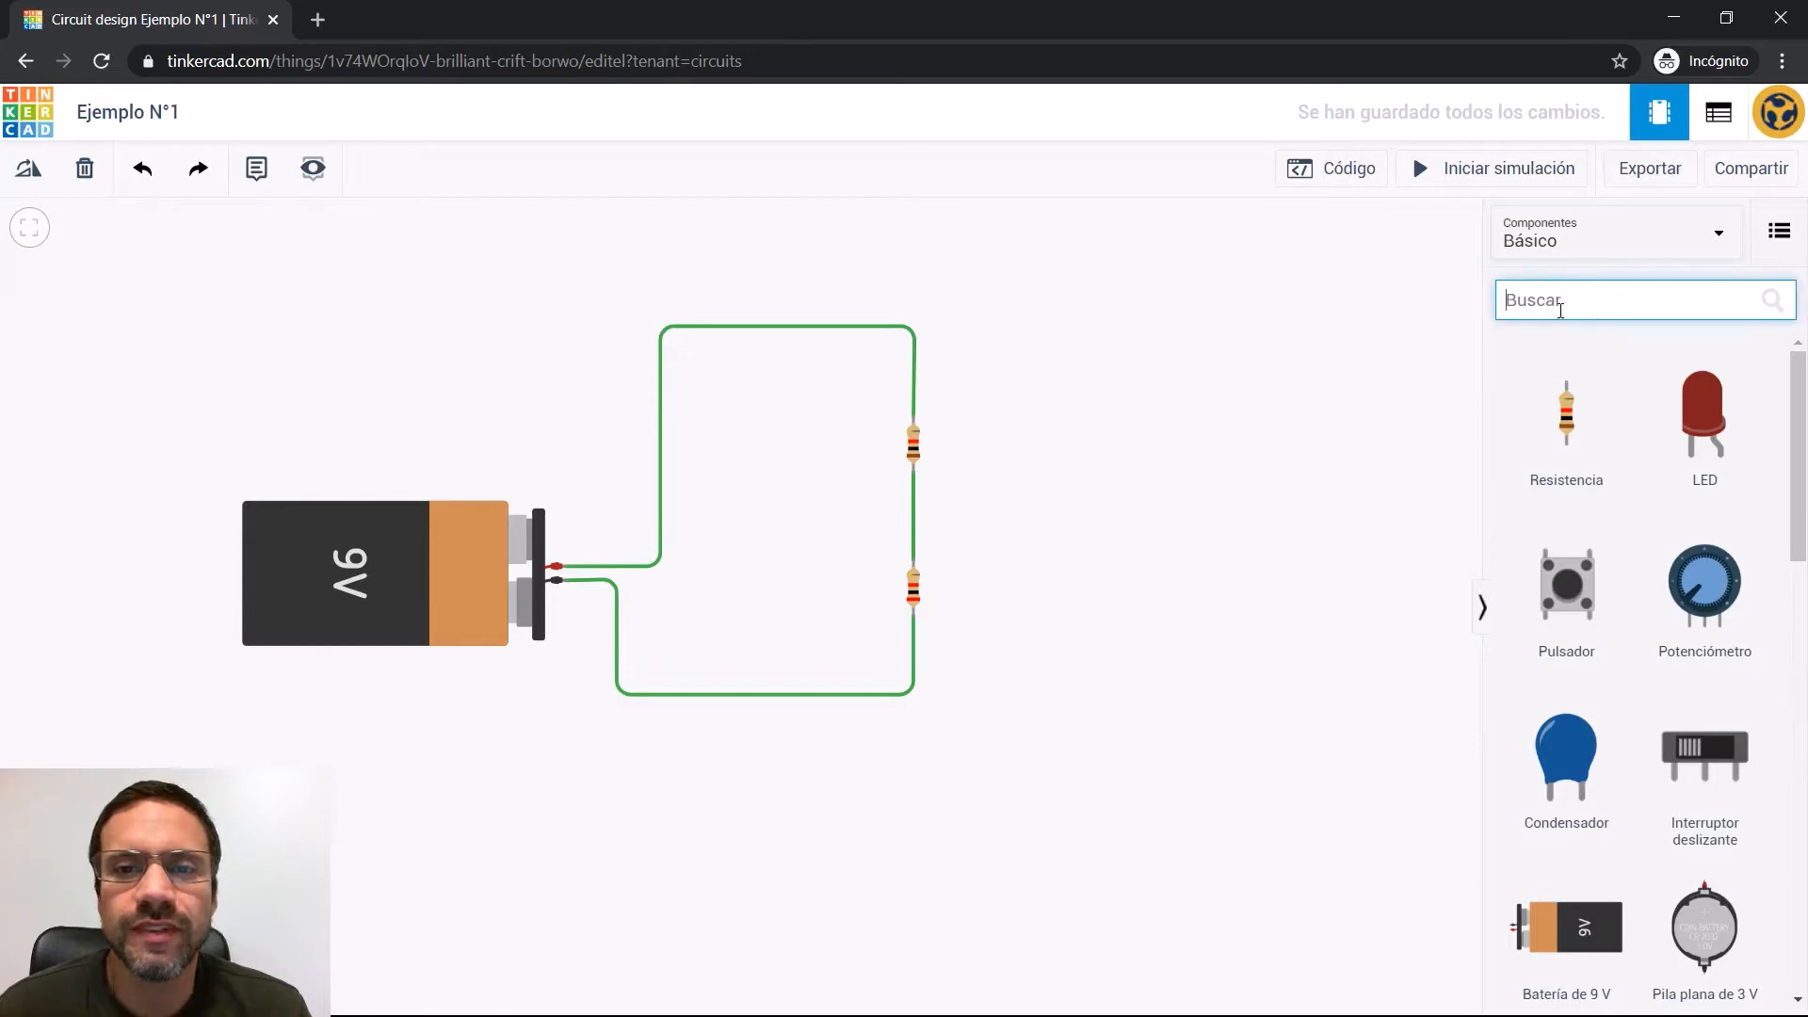
{"action": "type", "text": "mul"}
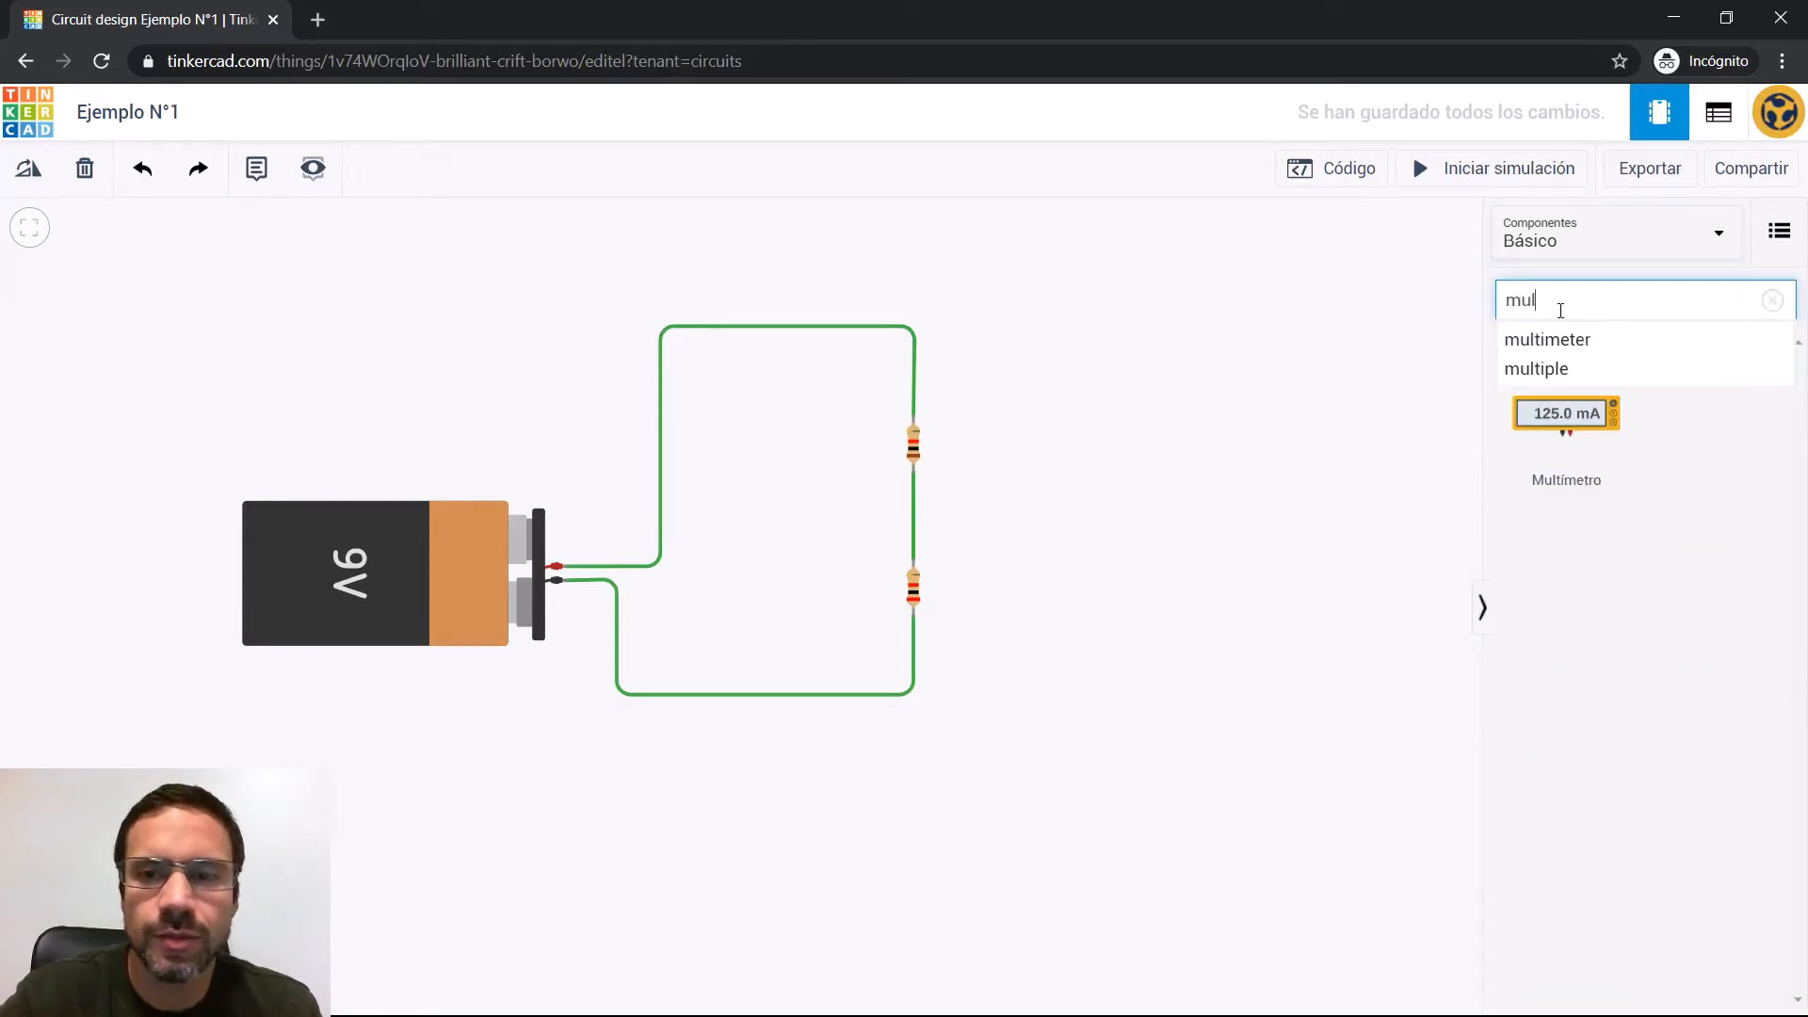
{"action": "left_click_drag", "start_coordinate": [1573, 405], "coordinate": [1073, 400]}
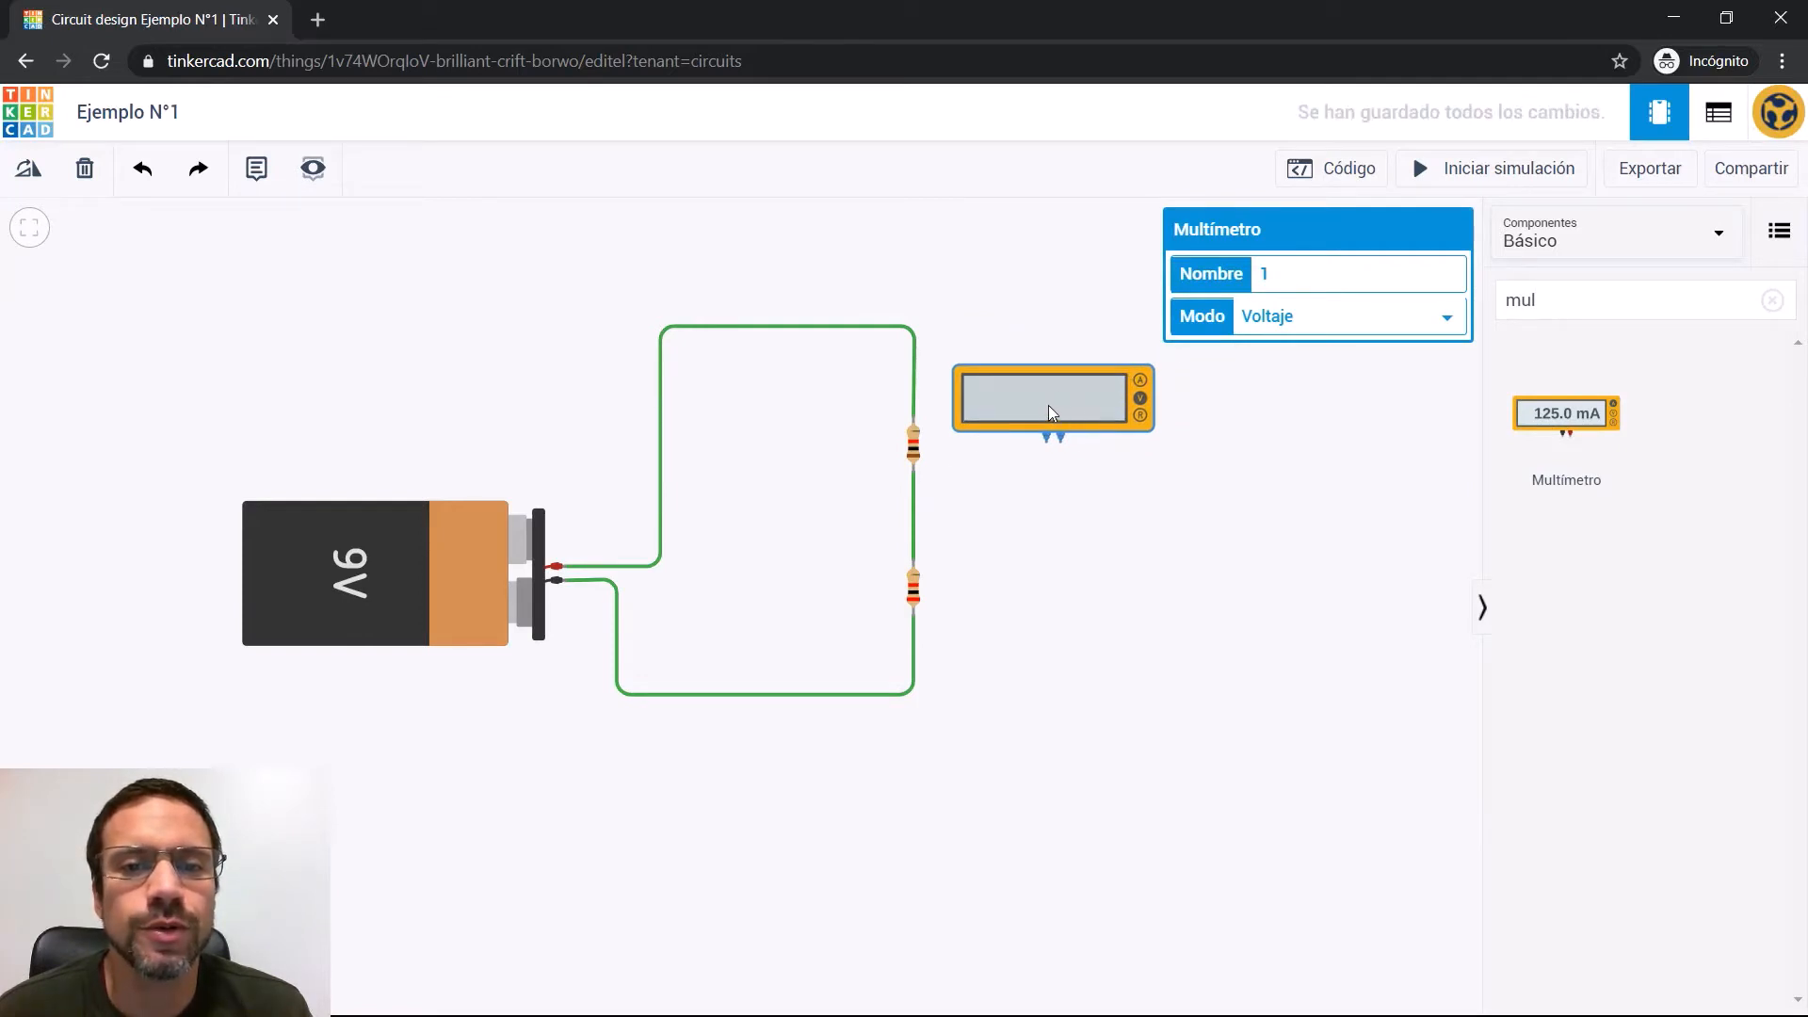
{"action": "left_click_drag", "start_coordinate": [1030, 398], "coordinate": [771, 426]}
{"action": "left_click", "coordinate": [29, 170]}
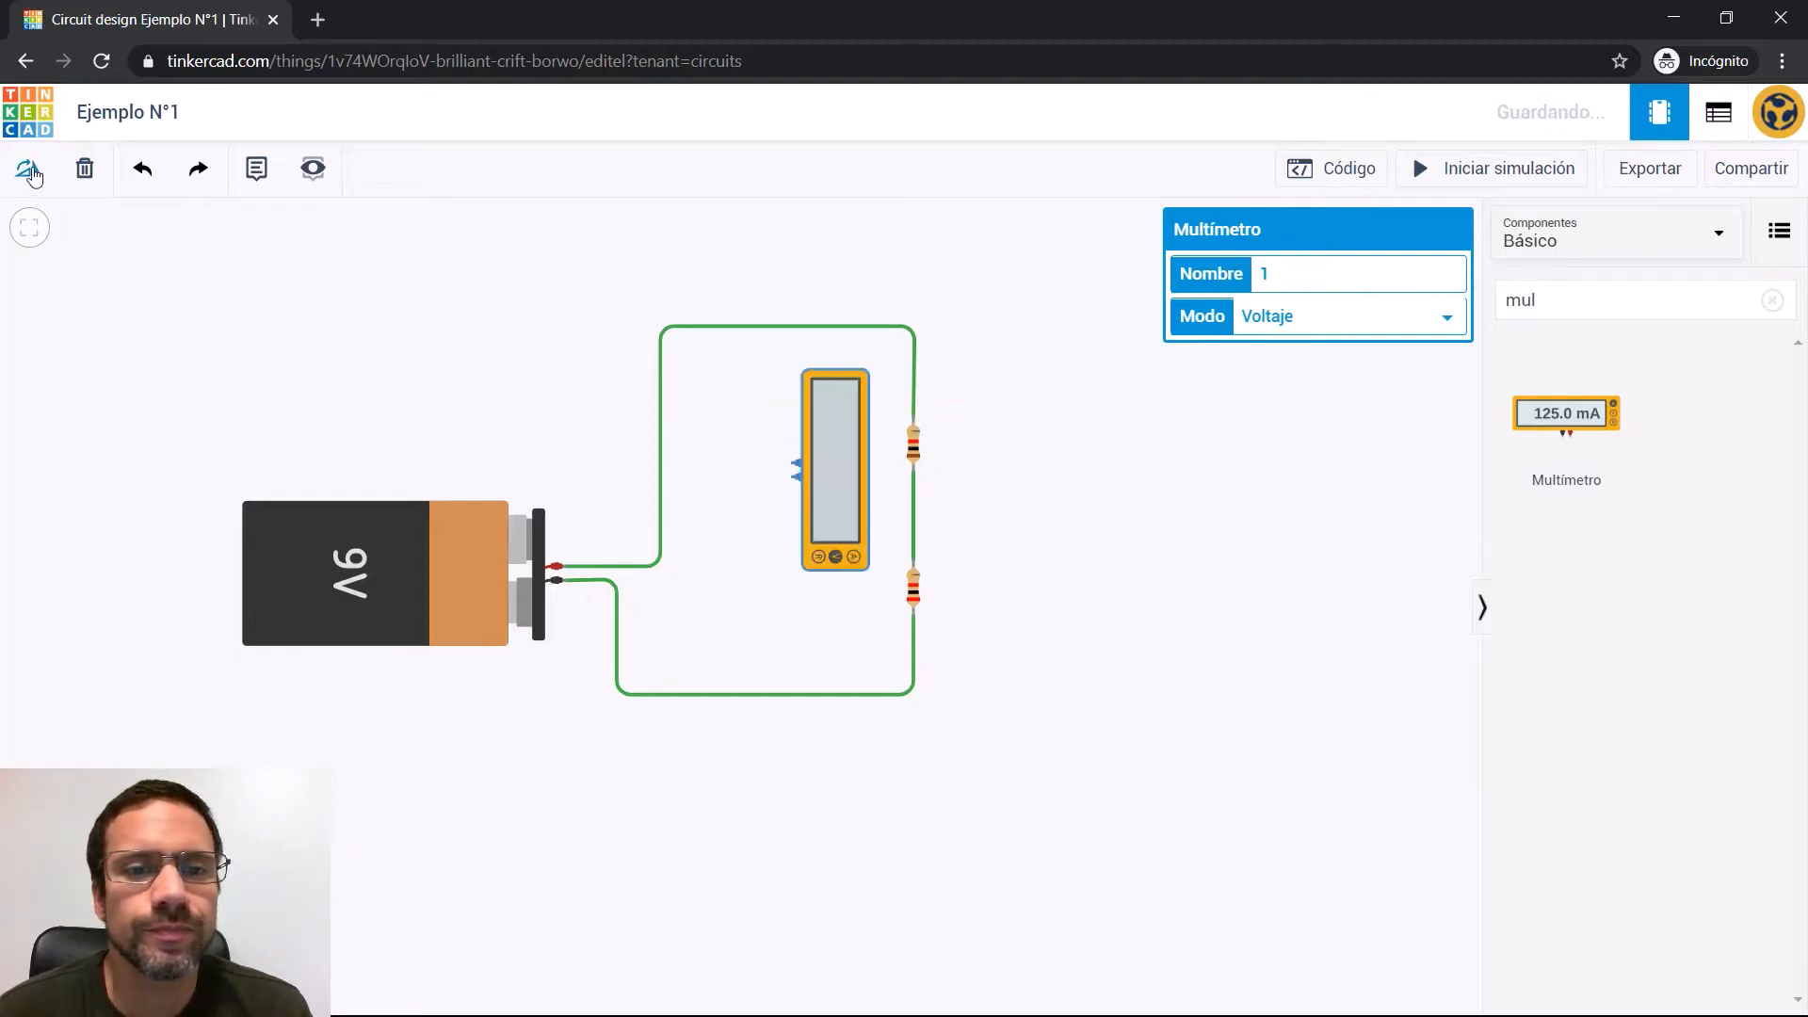
{"action": "left_click", "coordinate": [29, 170]}
{"action": "left_click", "coordinate": [28, 170]}
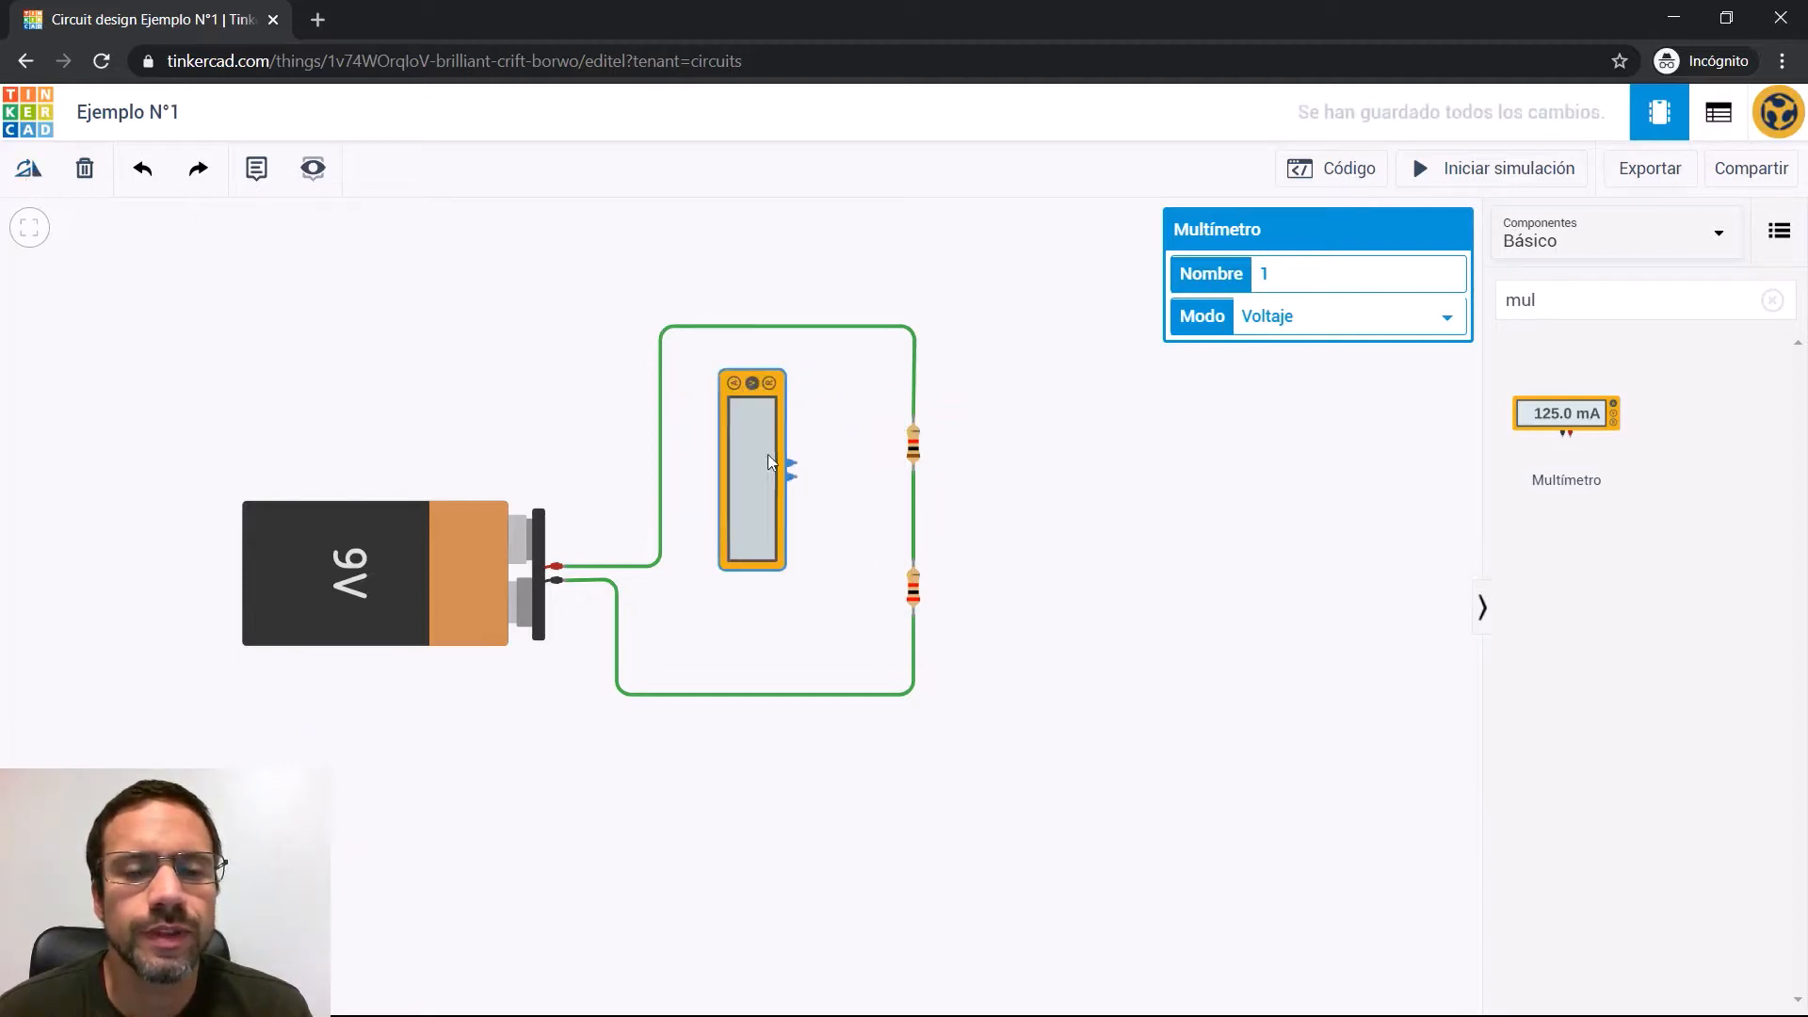
{"action": "left_click_drag", "start_coordinate": [767, 454], "coordinate": [800, 442]}
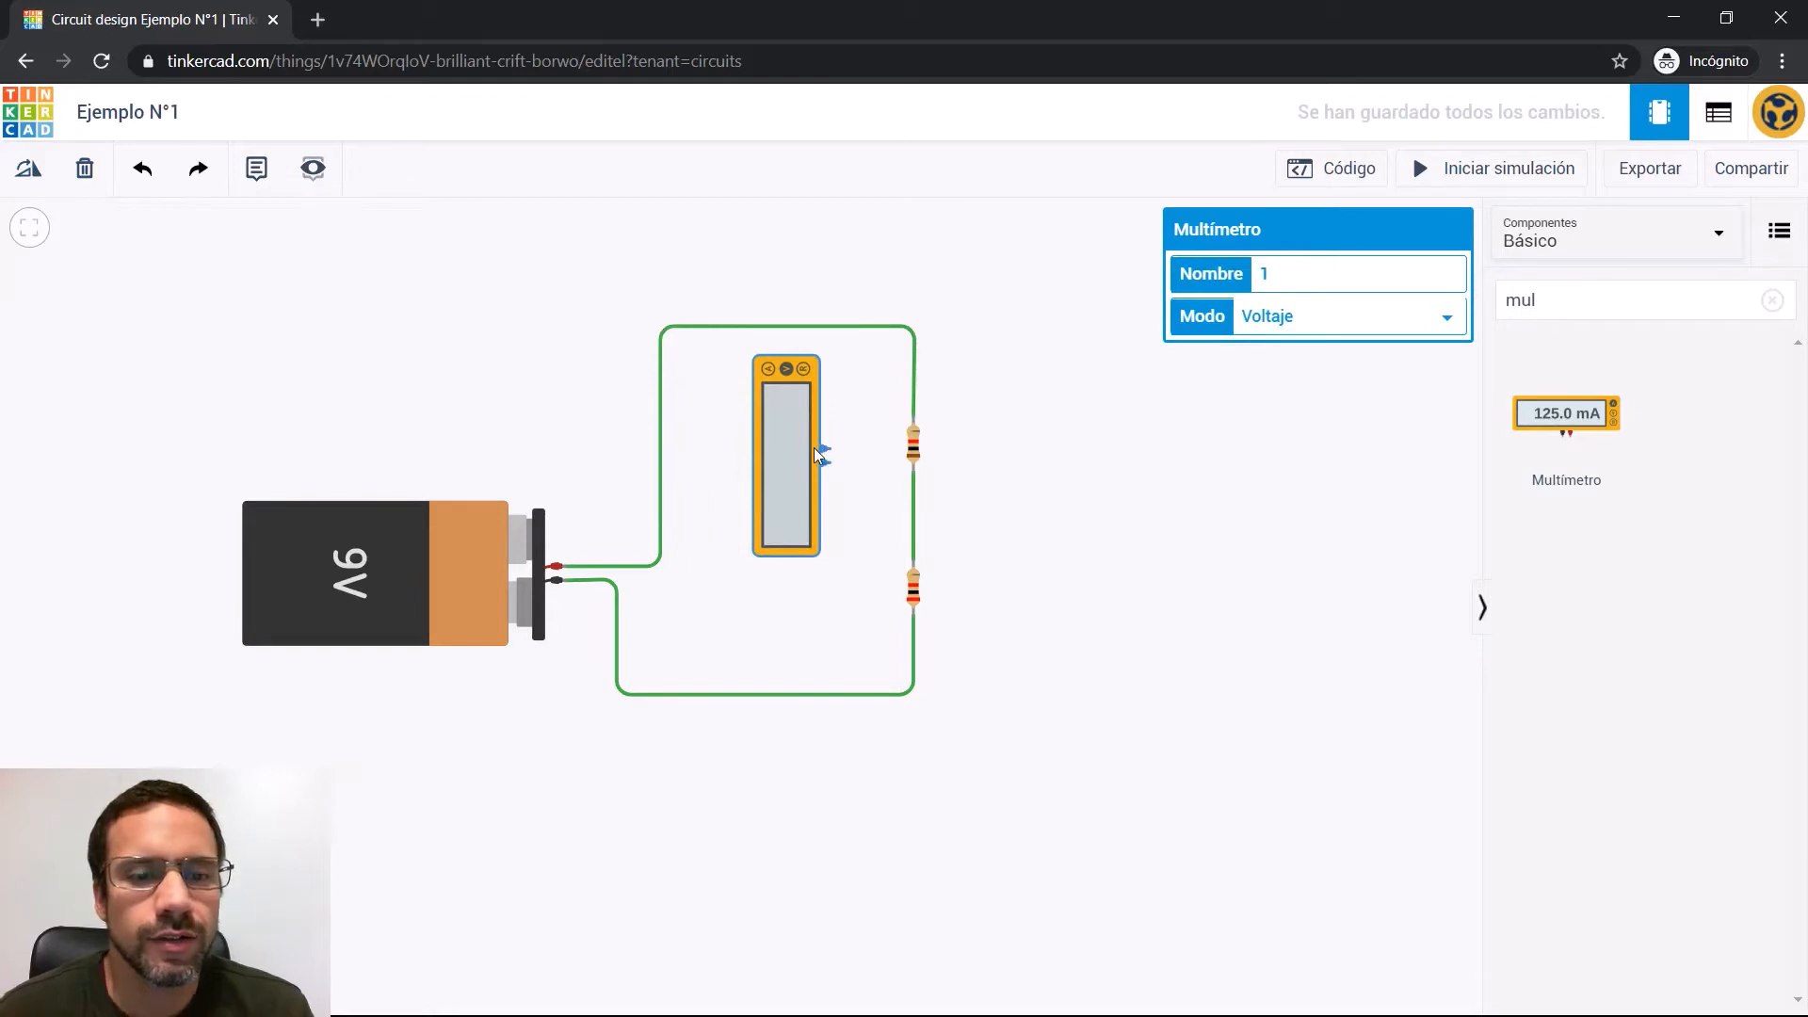
Duplicate the multimeter and place the copy directly below the first, beside the lower resistor
{"action": "key", "text": "ctrl+c"}
{"action": "key", "text": "ctrl+v"}
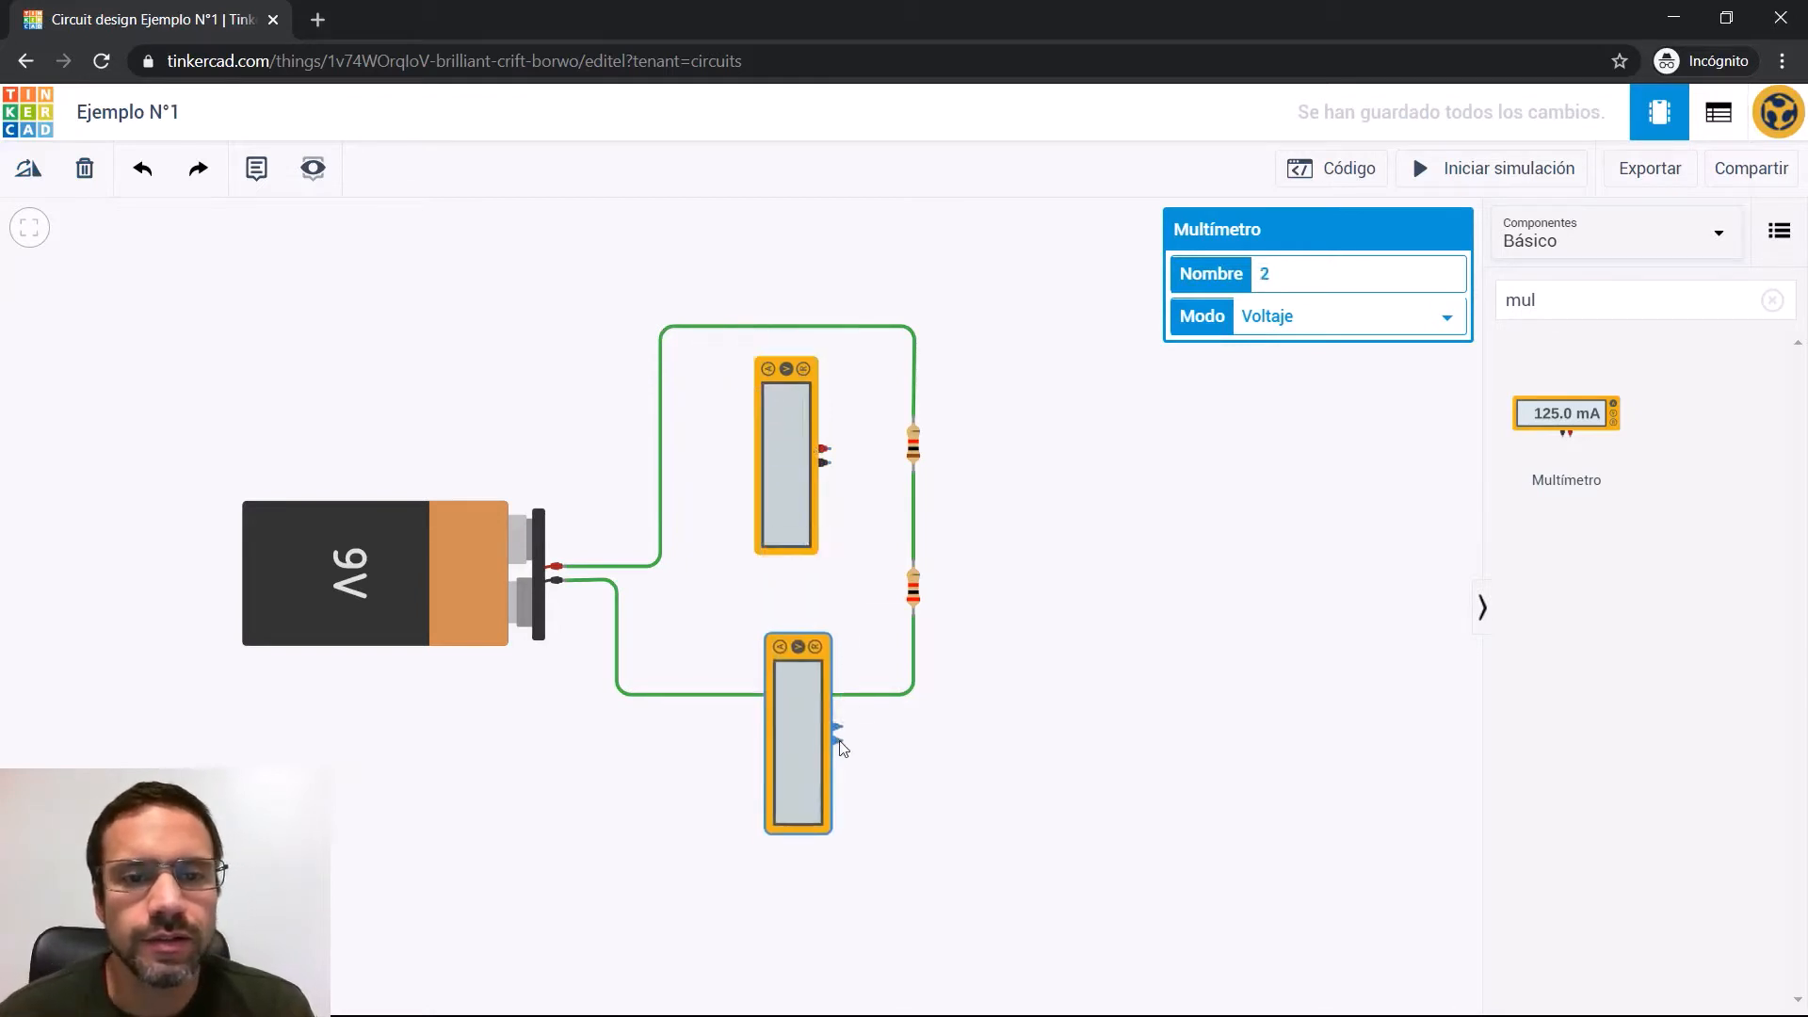
{"action": "left_click", "coordinate": [803, 667]}
{"action": "left_click_drag", "start_coordinate": [803, 668], "coordinate": [795, 625]}
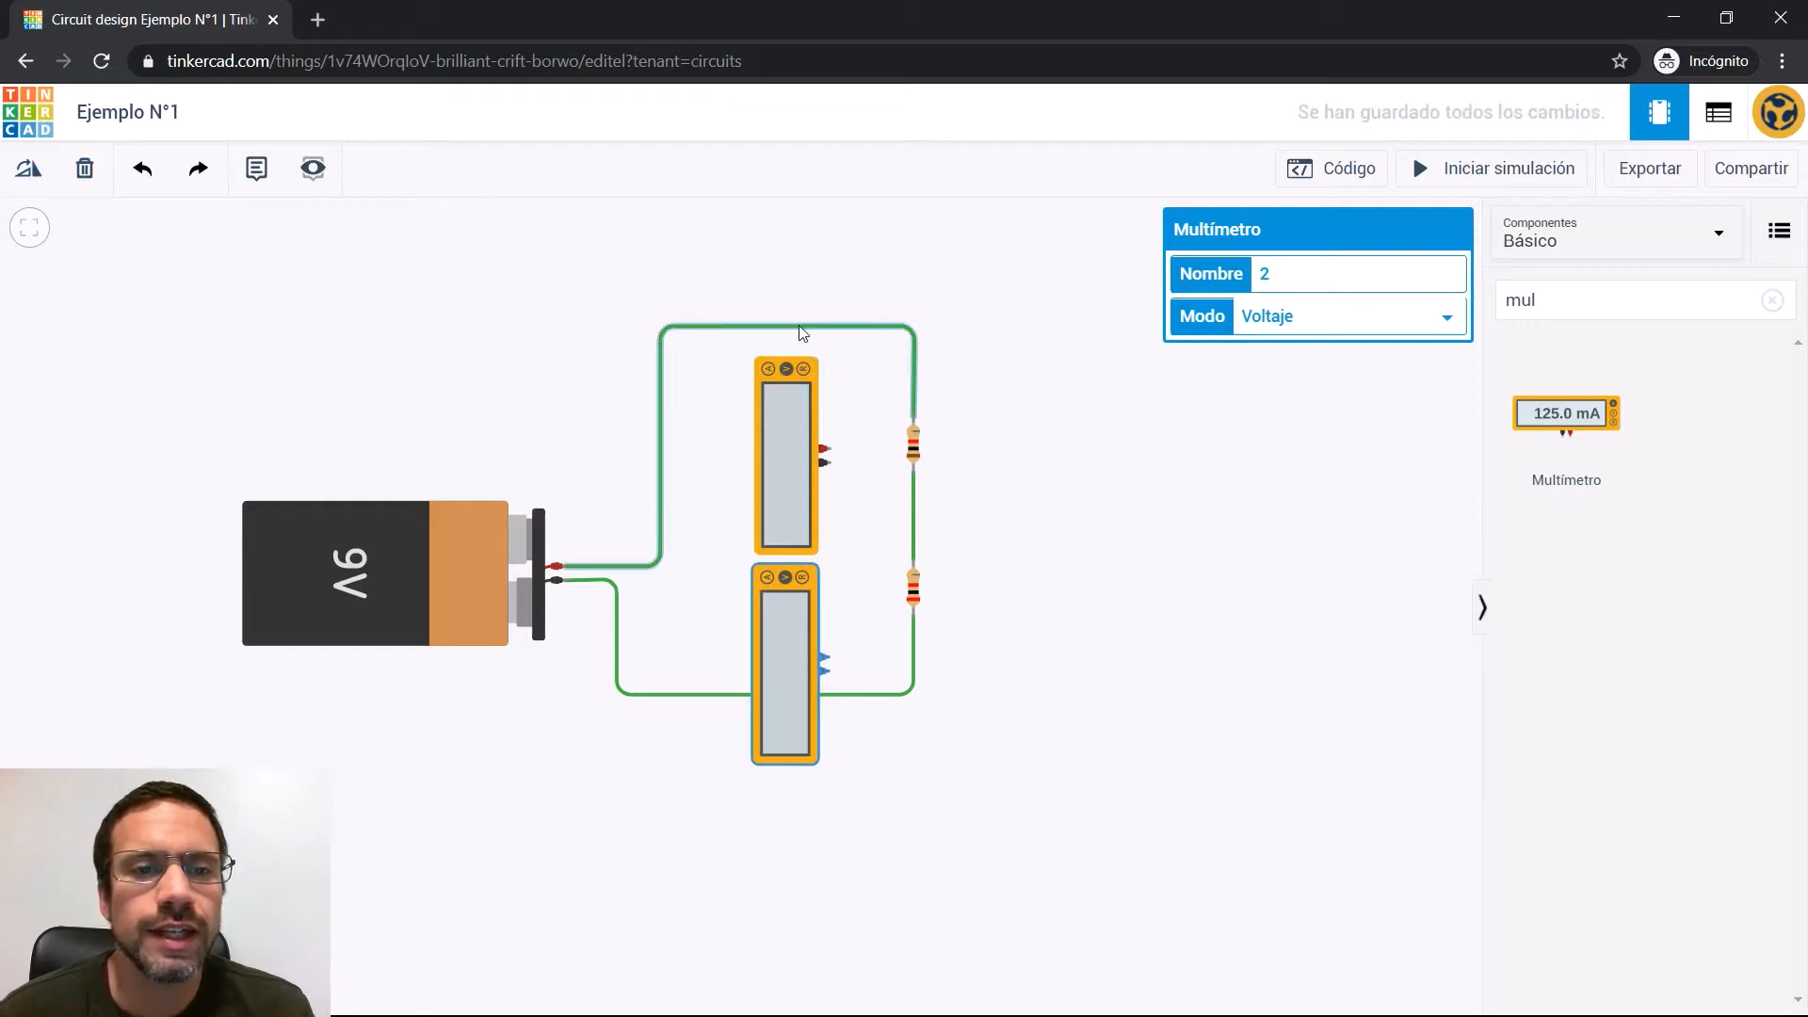
Add a third multimeter copy, rotate it to horizontal with its probes facing down, and place it above the circuit's top wire
{"action": "key", "text": "ctrl+v"}
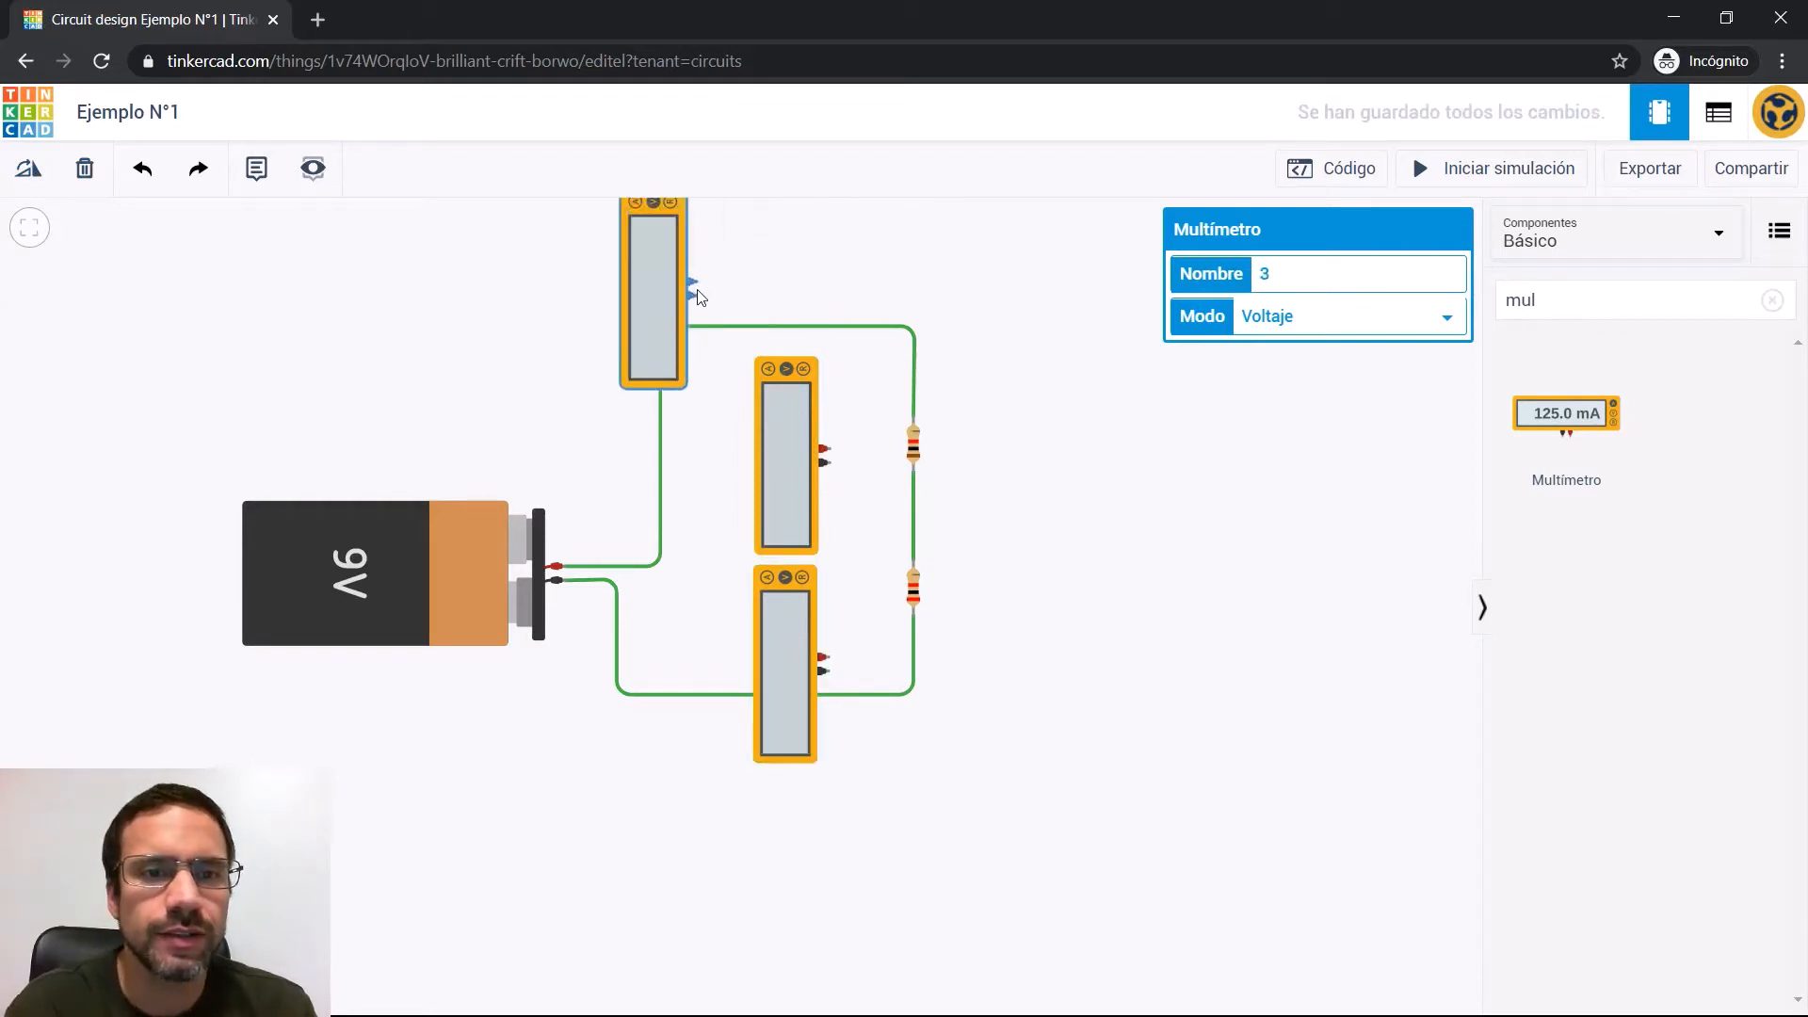
{"action": "left_click", "coordinate": [706, 283]}
{"action": "left_click", "coordinate": [45, 173]}
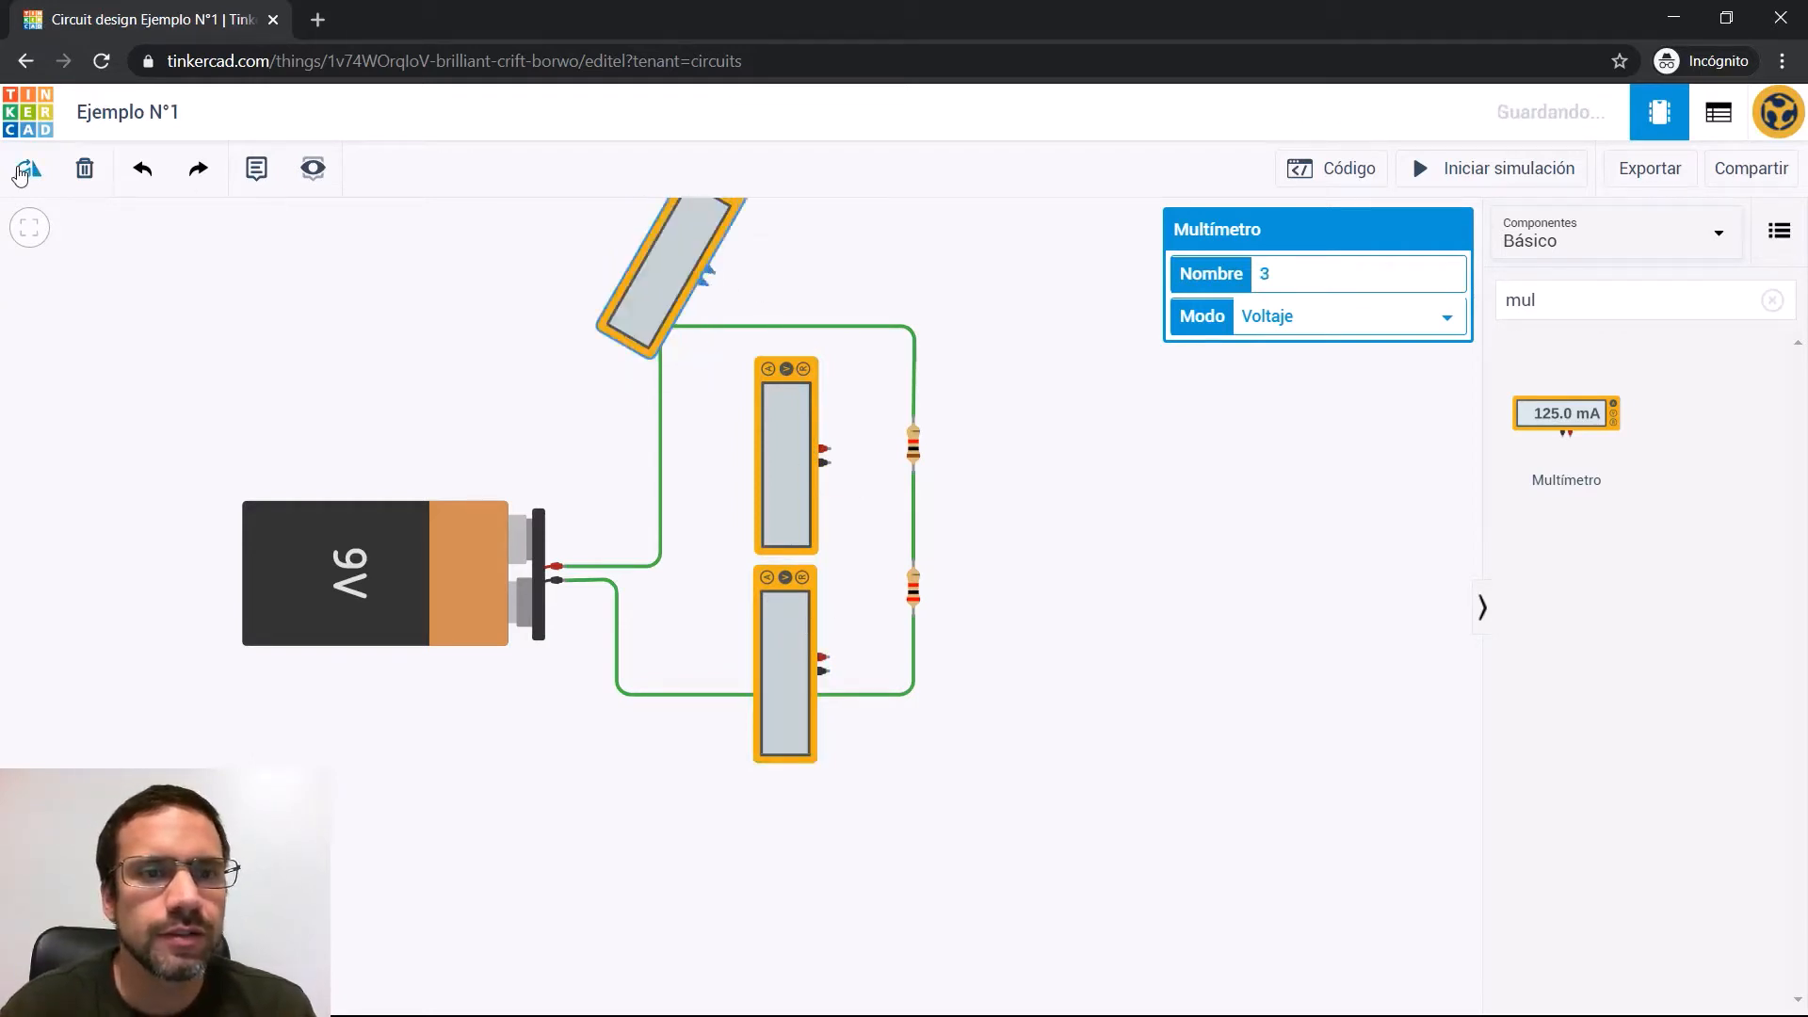
{"action": "left_click_drag", "start_coordinate": [703, 254], "coordinate": [711, 270]}
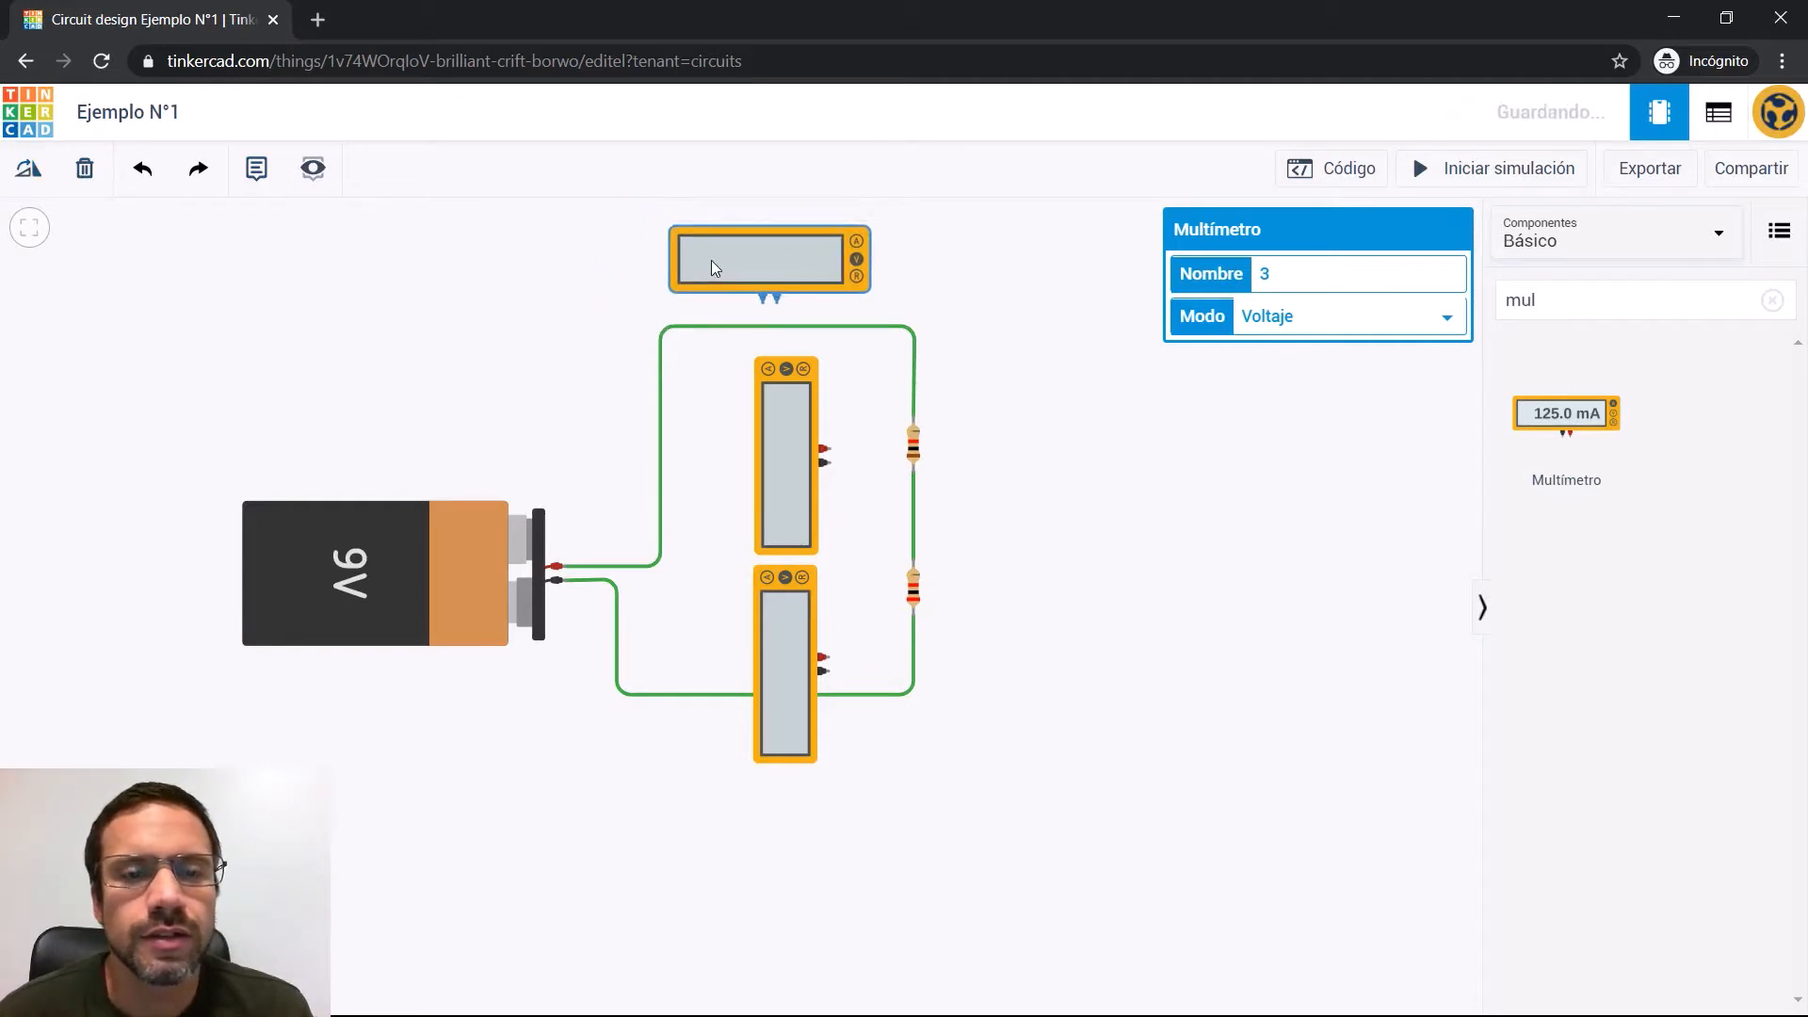
{"action": "left_click", "coordinate": [577, 266]}
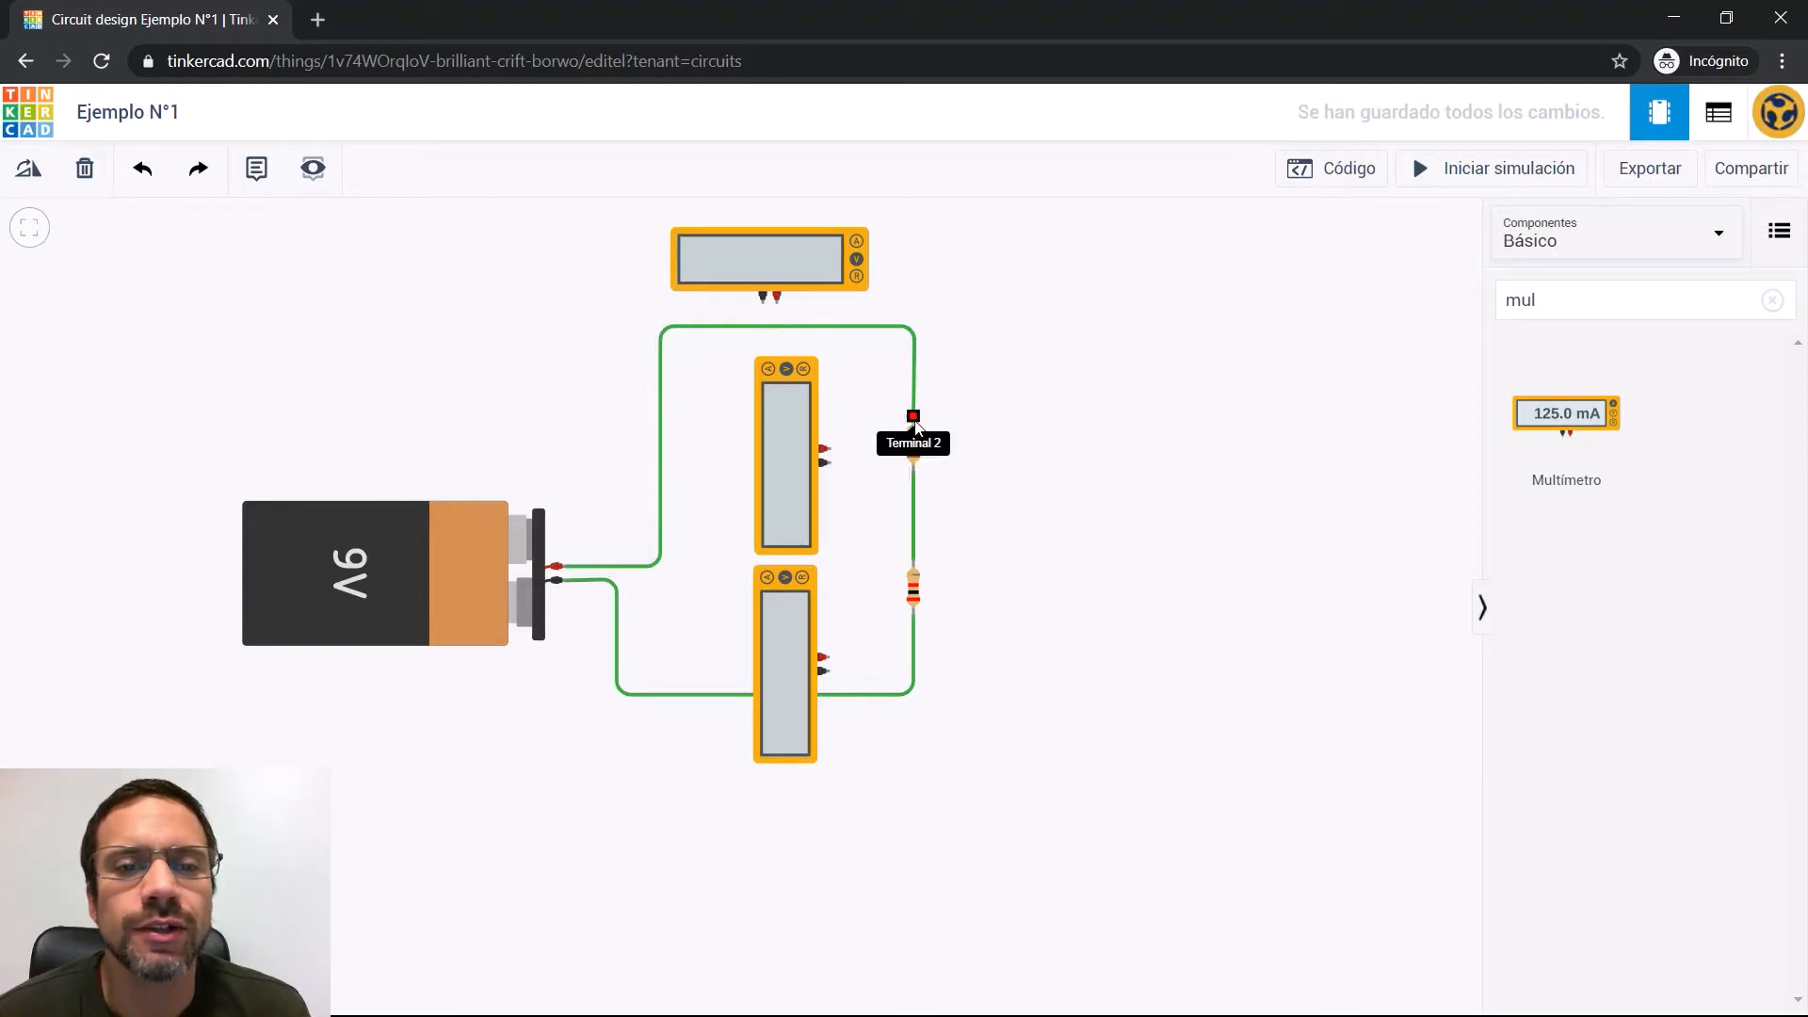
Wire the upper vertical multimeter across the upper resistor, with positive at its top end and negative at its bottom end
{"action": "left_click", "coordinate": [830, 450]}
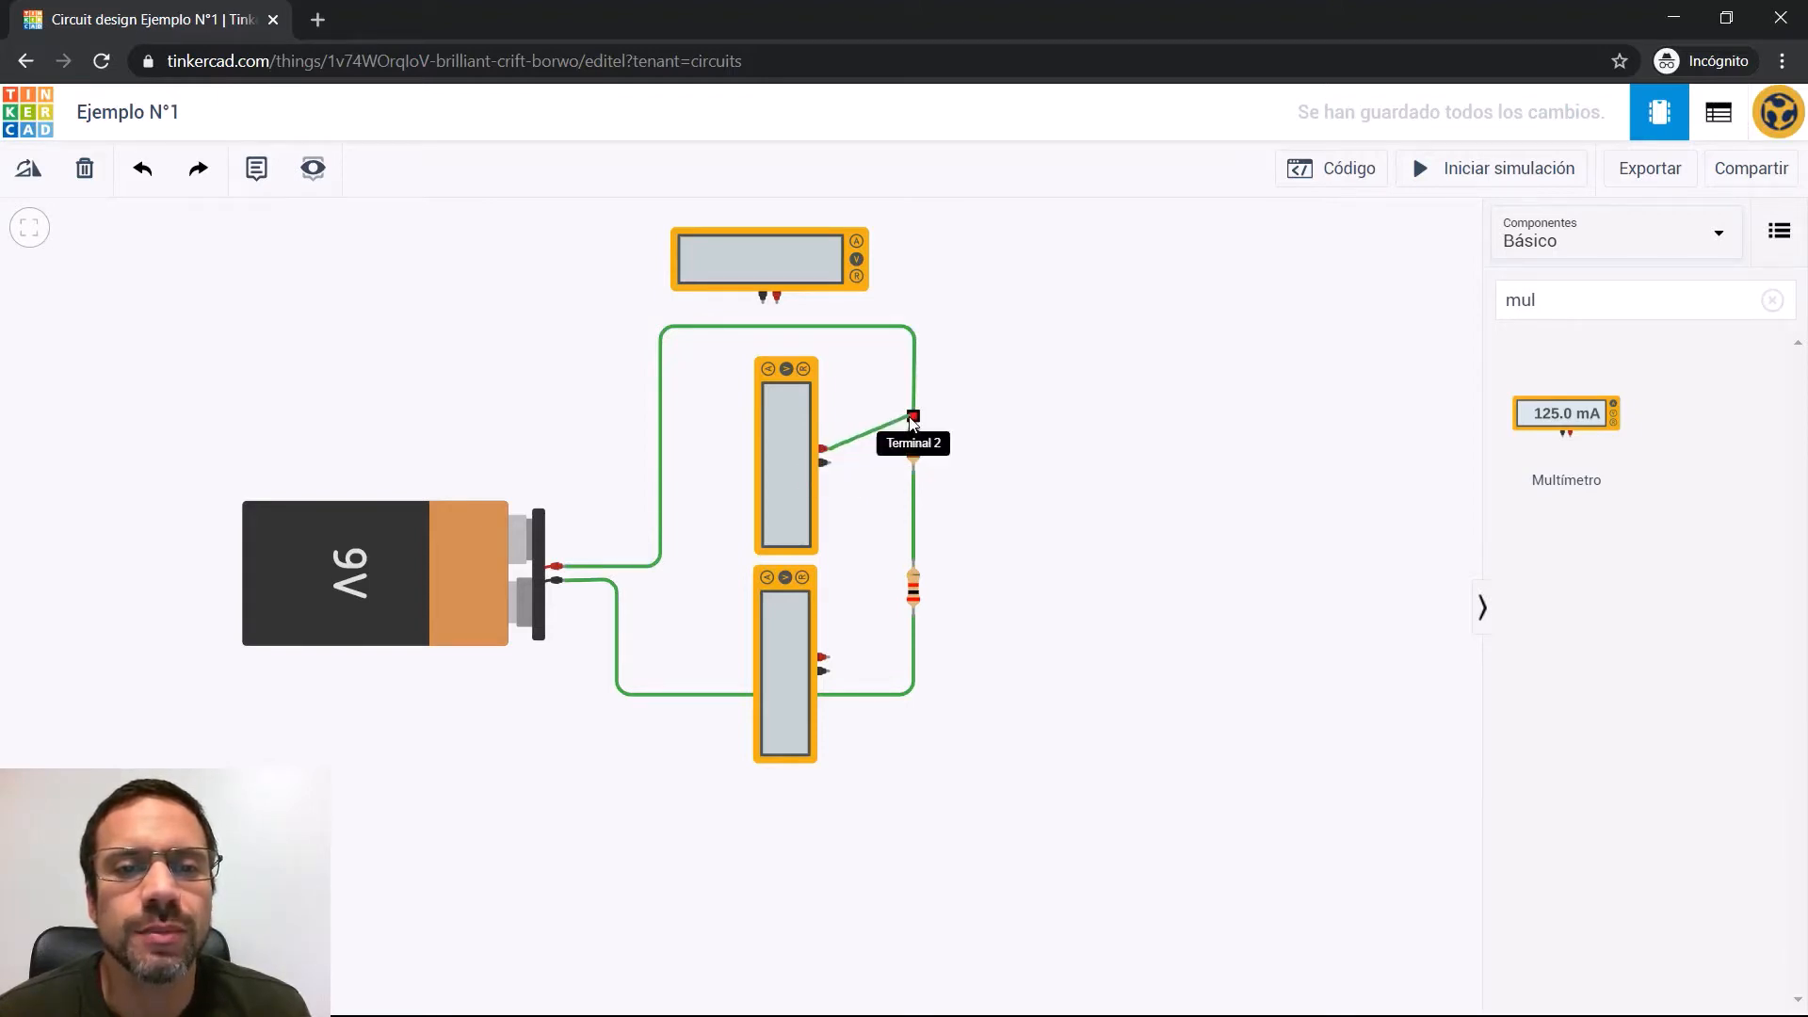
{"action": "left_click", "coordinate": [914, 415]}
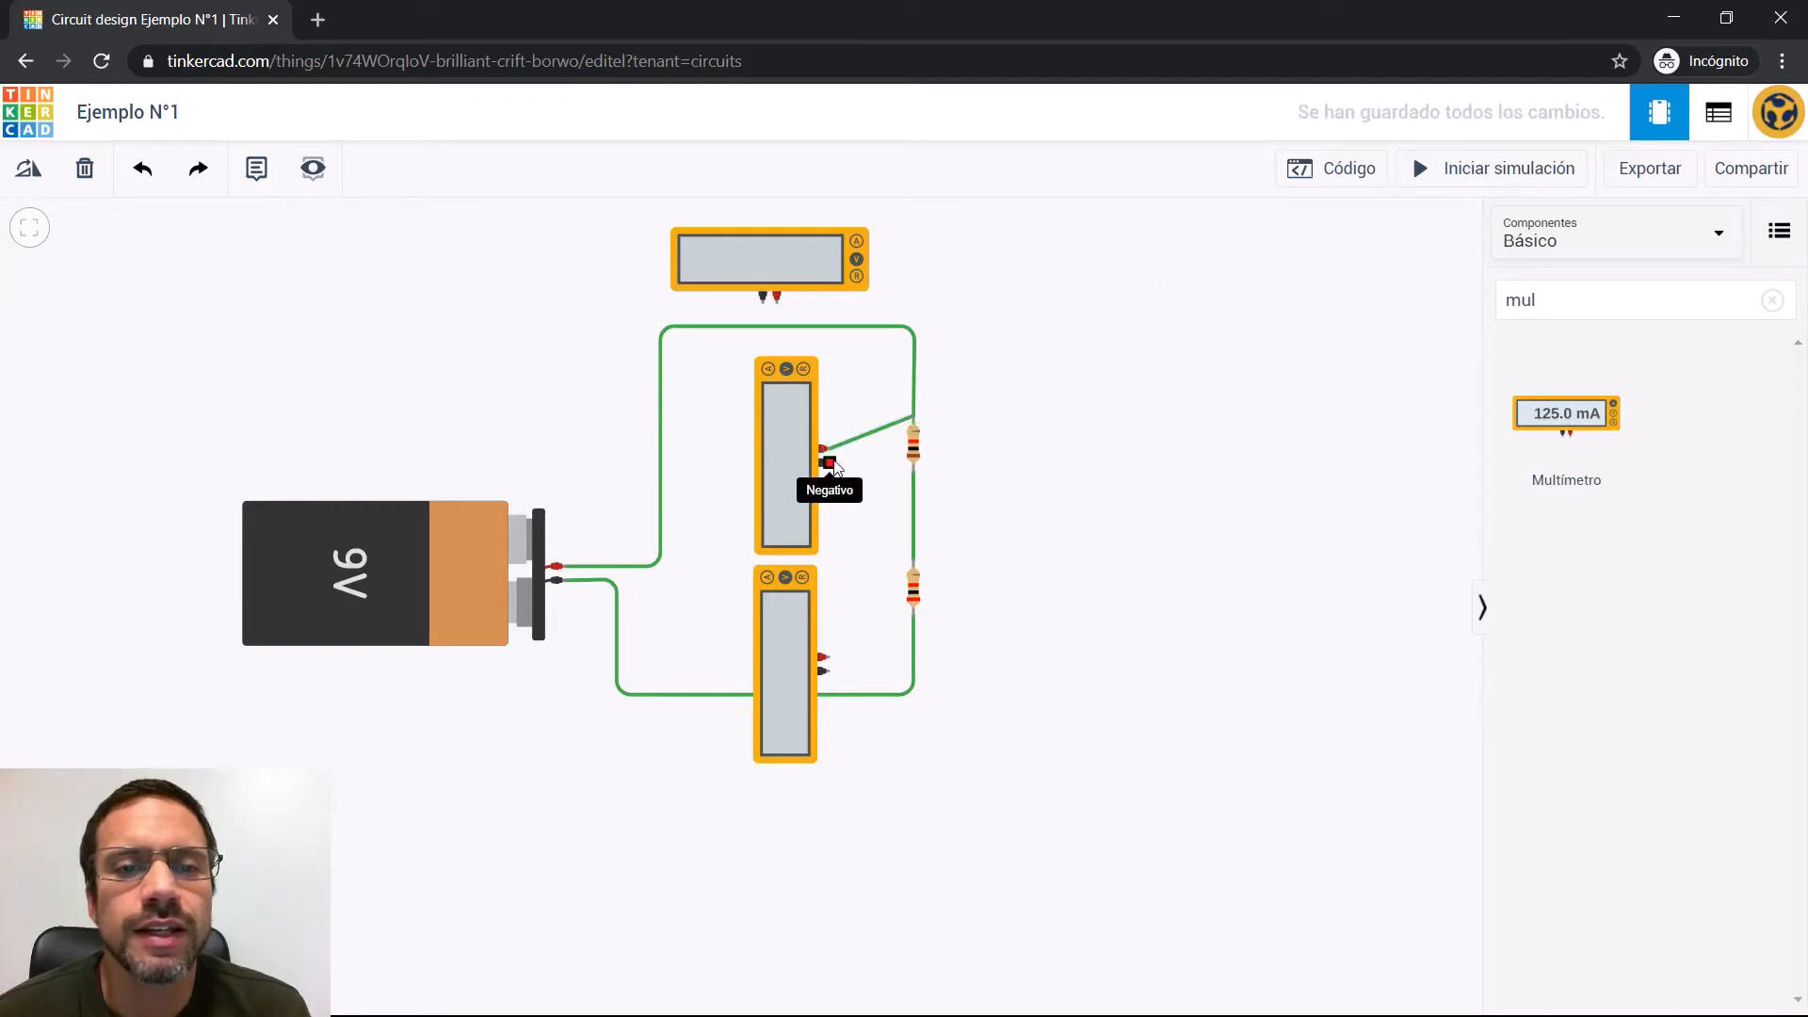
{"action": "left_click", "coordinate": [825, 462]}
{"action": "left_click", "coordinate": [913, 470]}
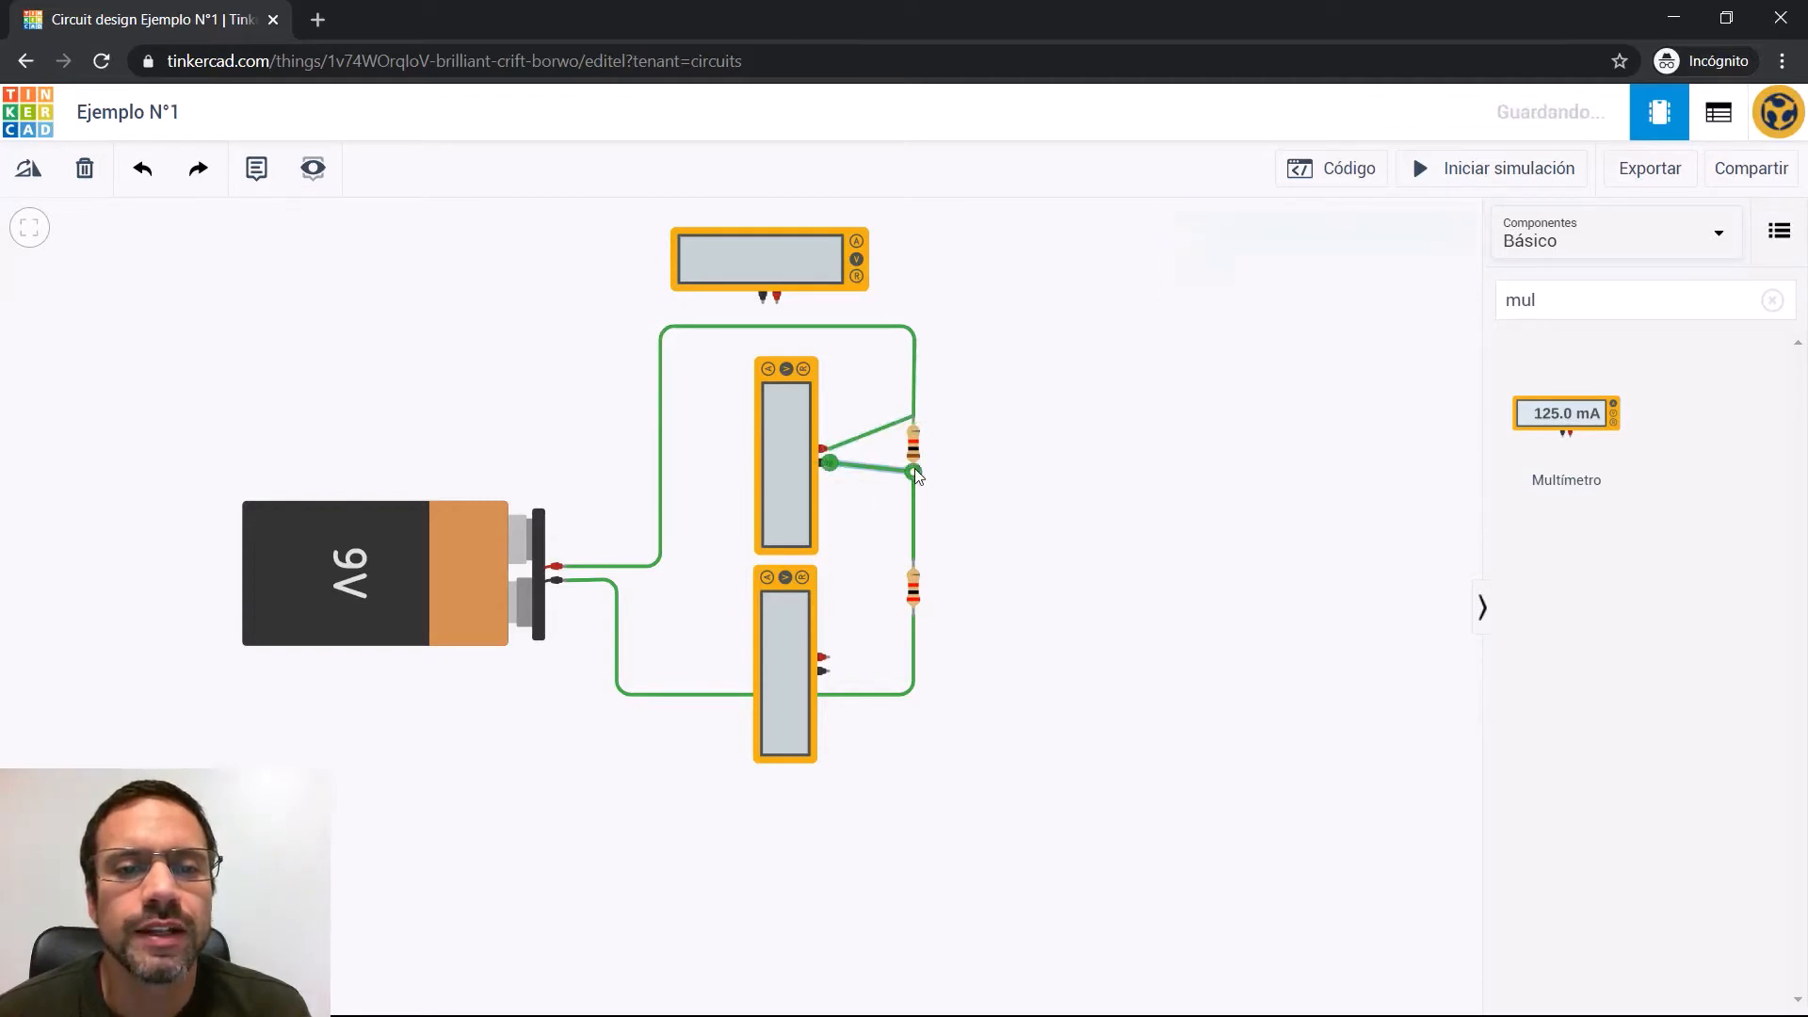
{"action": "left_click", "coordinate": [870, 393]}
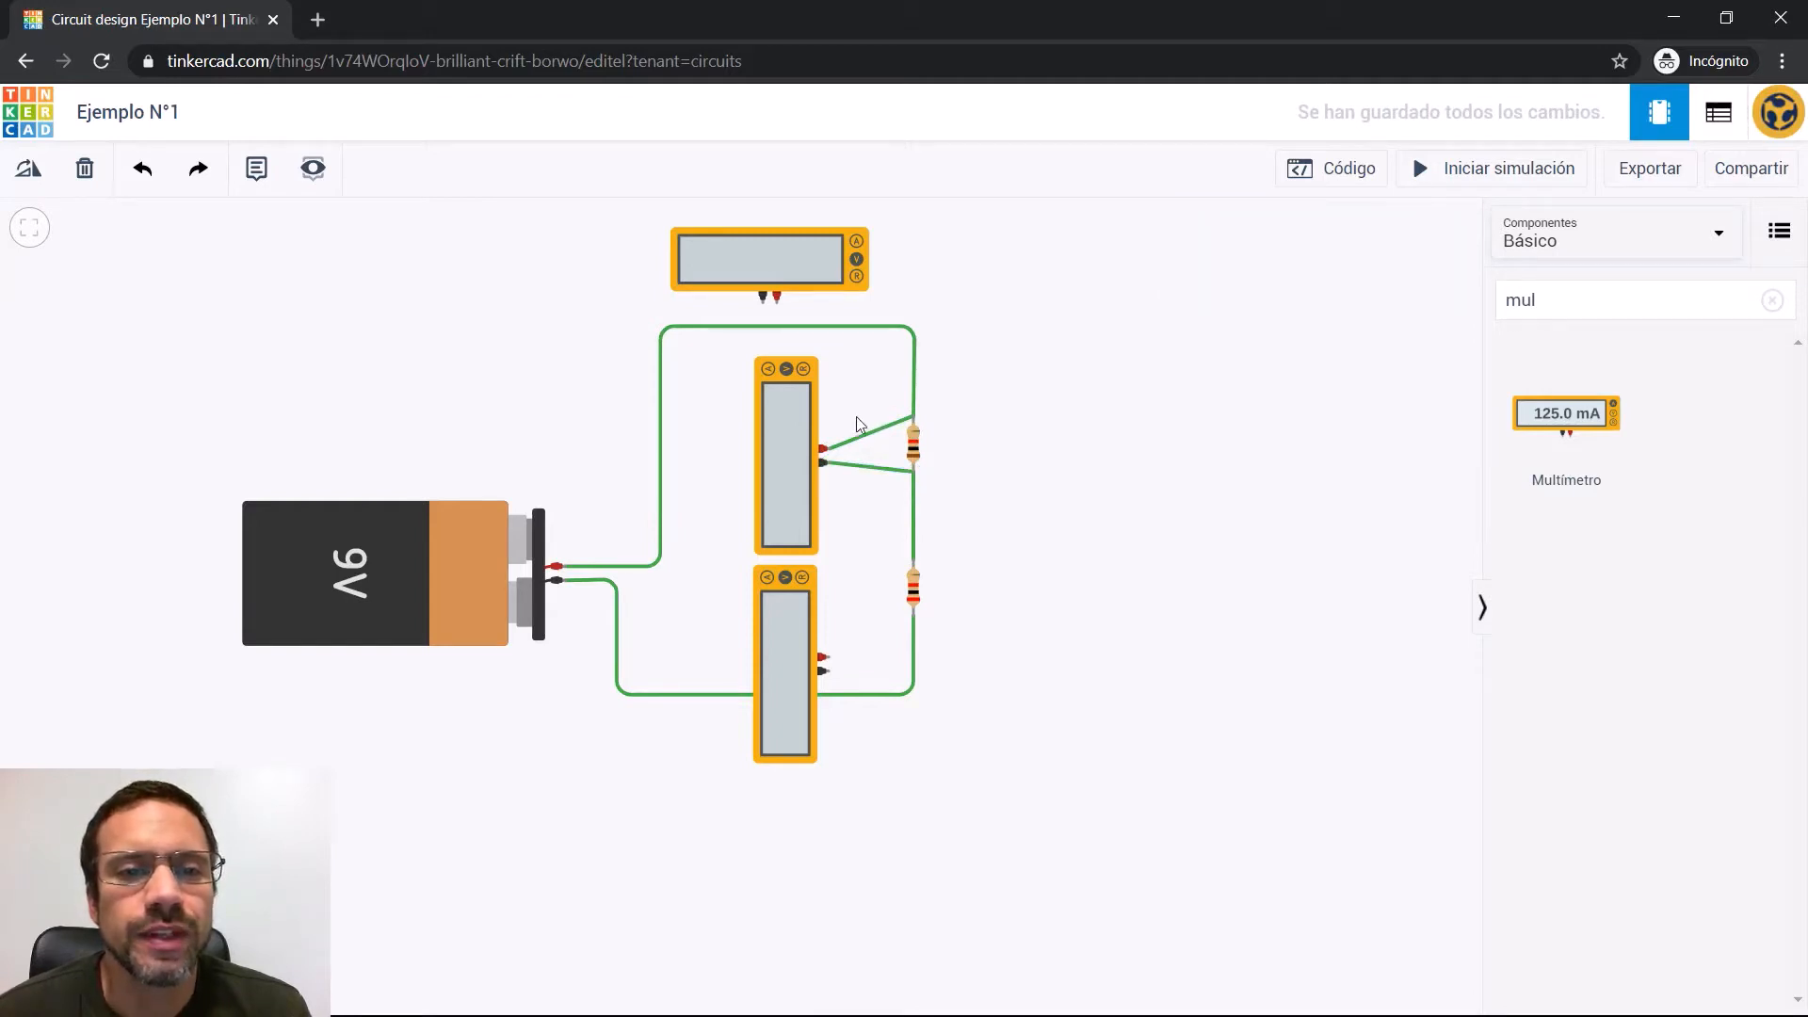
Wire the lower vertical multimeter across the lower resistor, with positive at its top end and negative at its bottom end
{"action": "left_click", "coordinate": [824, 657]}
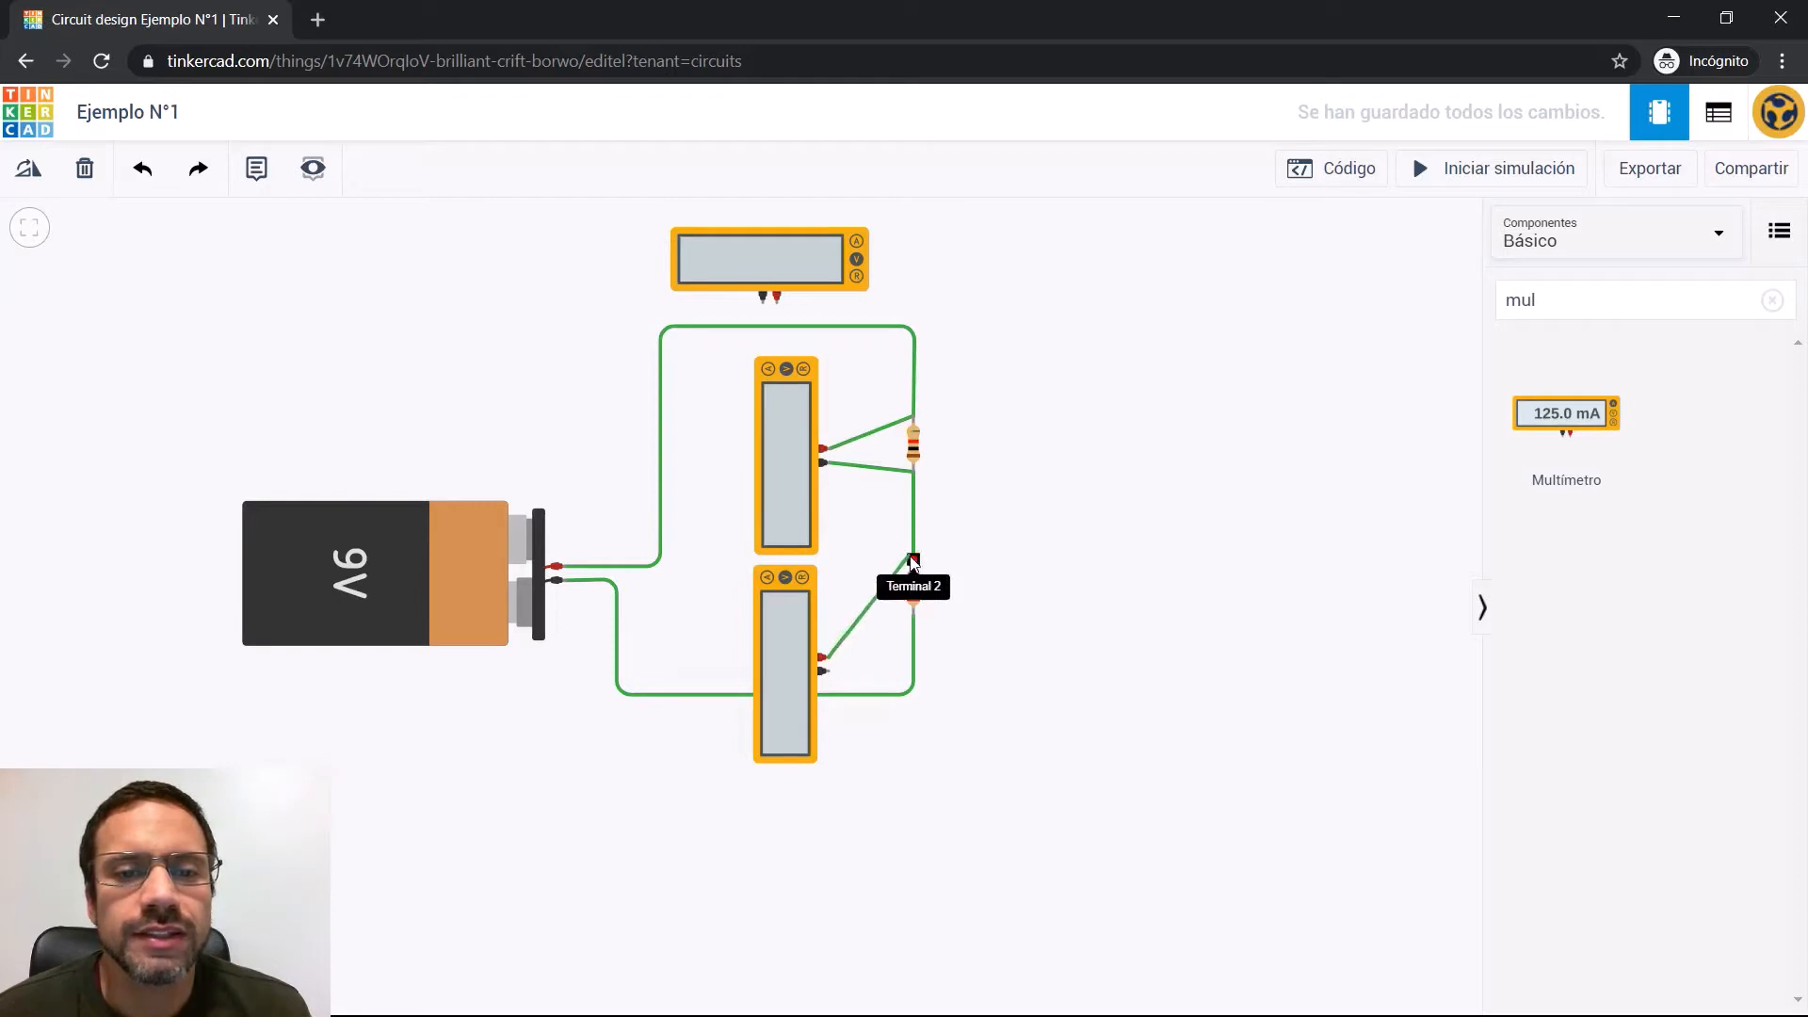
{"action": "left_click", "coordinate": [912, 562]}
{"action": "left_click", "coordinate": [824, 670]}
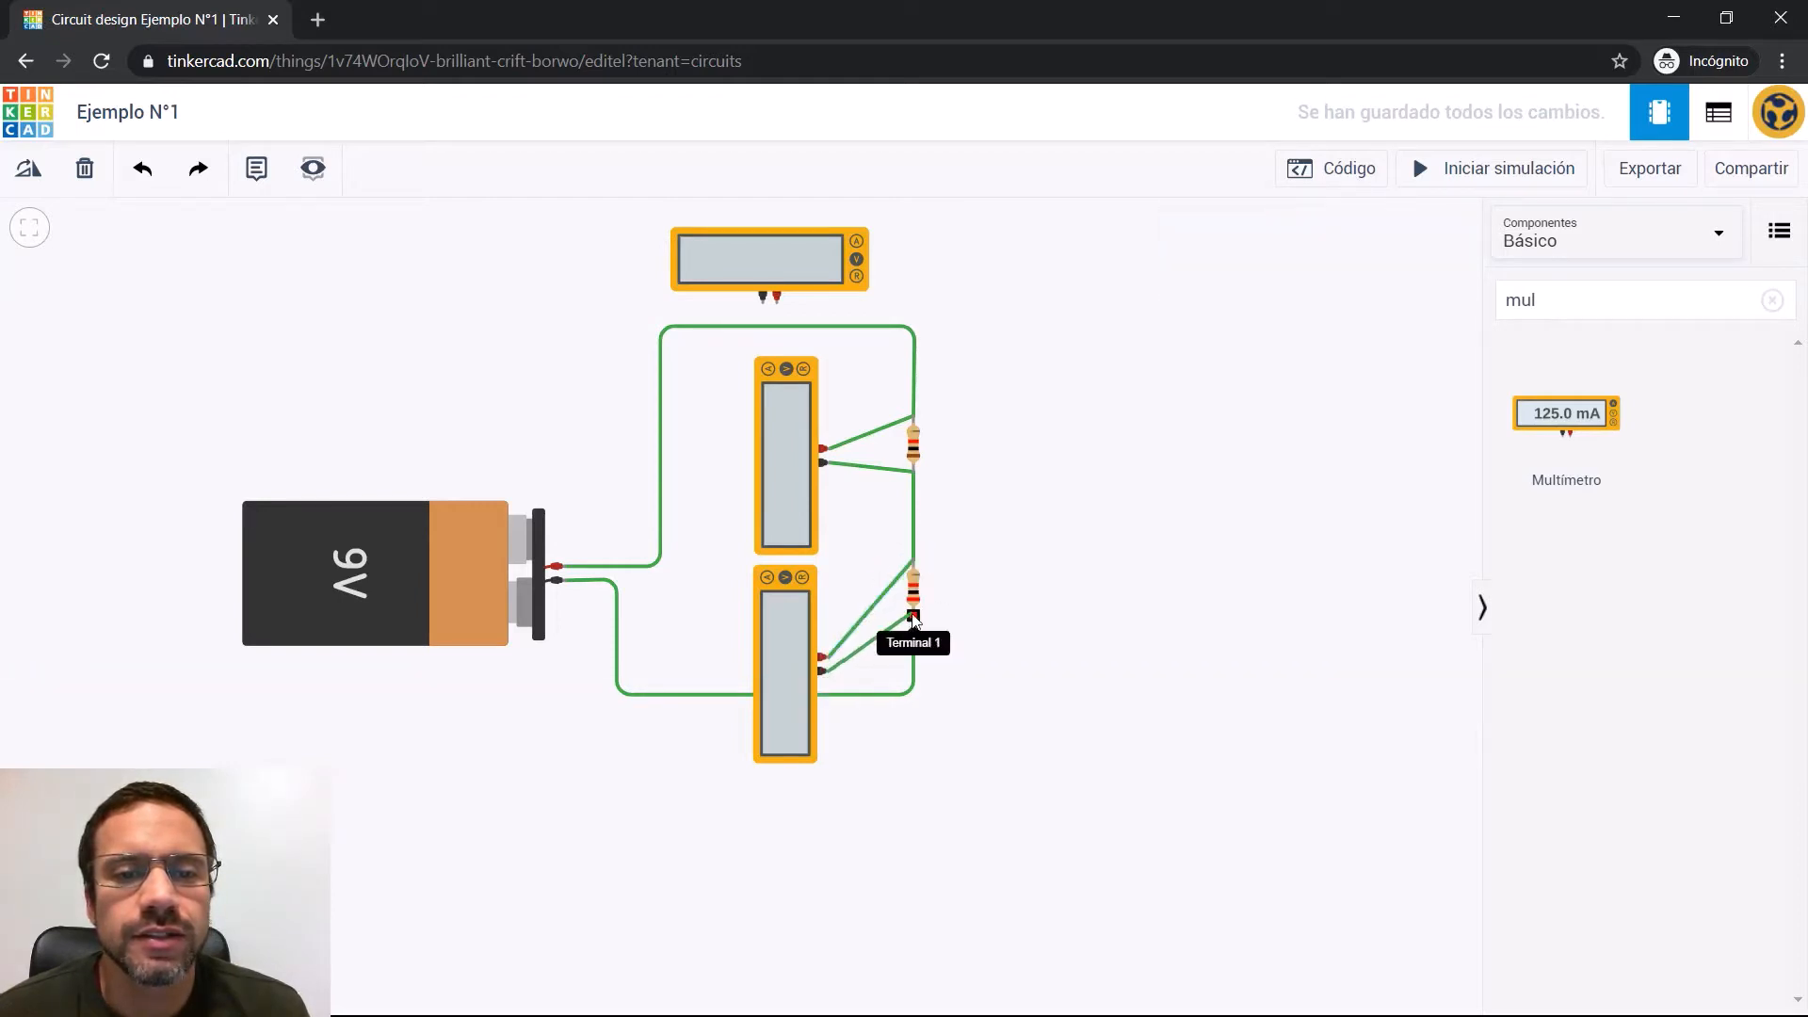
{"action": "left_click", "coordinate": [913, 616]}
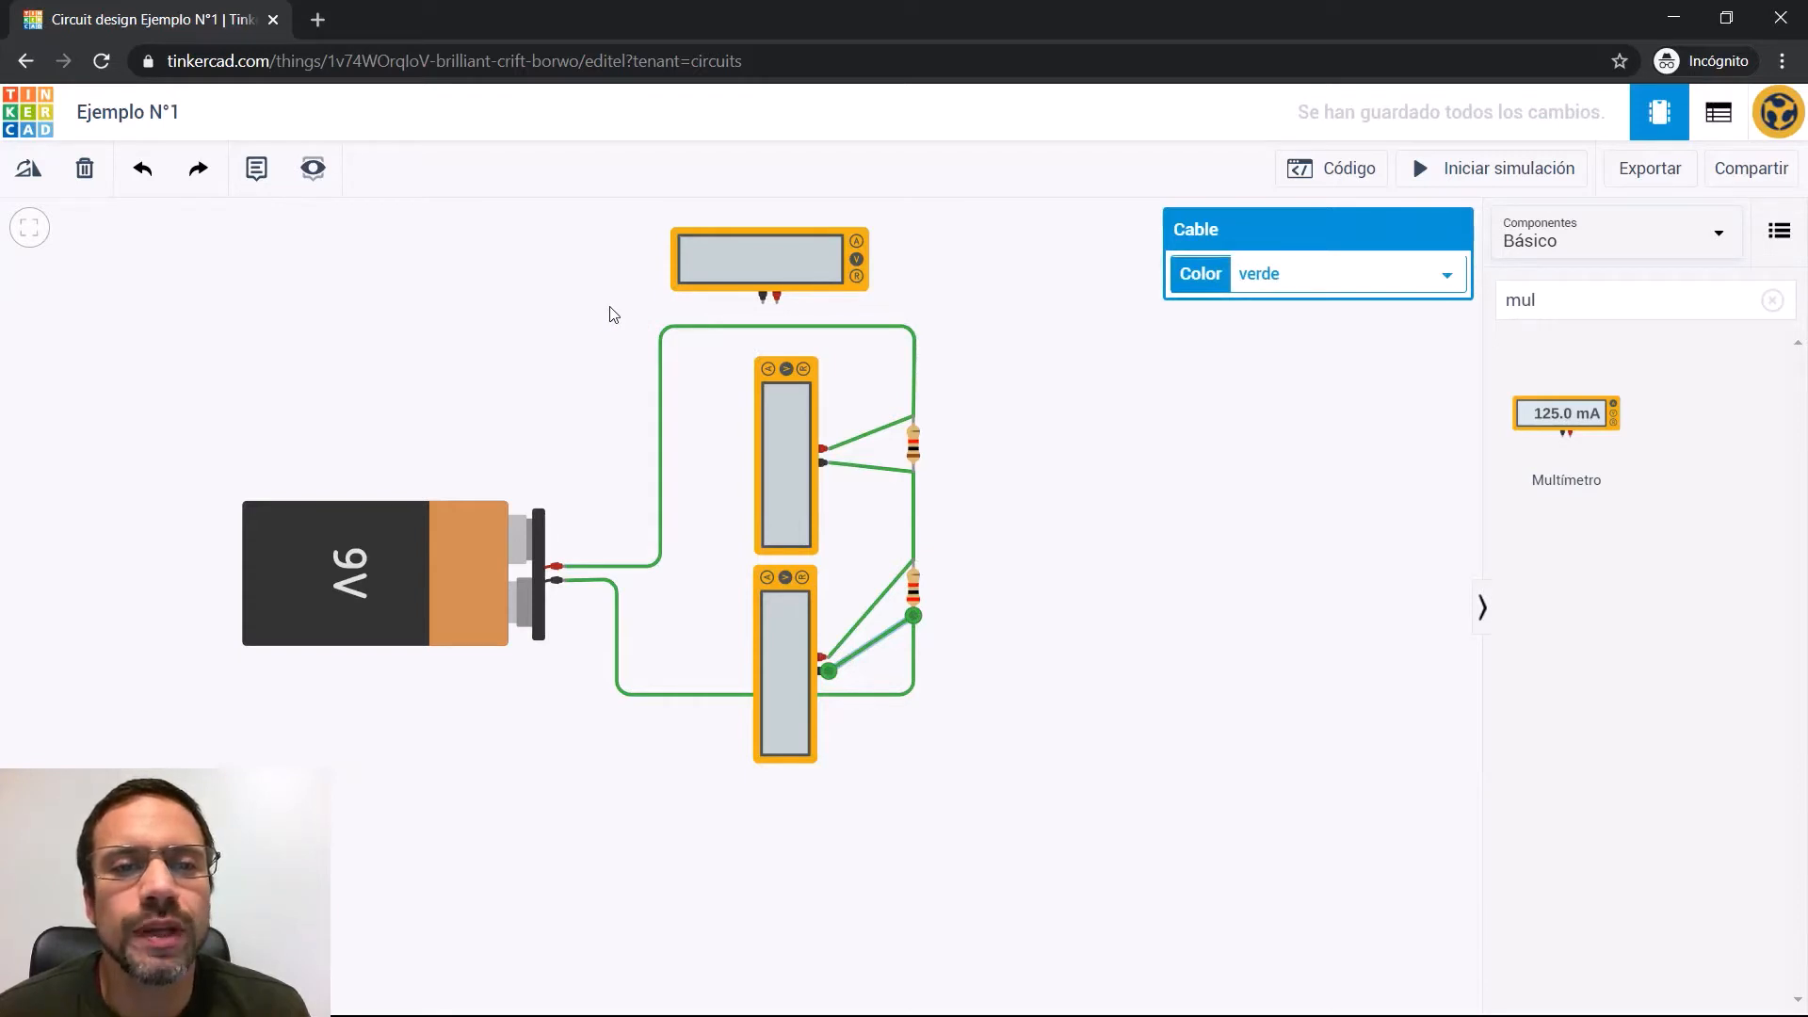
Delete the wire from the battery's positive terminal to the upper resistor and wire that terminal to the horizontal multimeter's positive probe
{"action": "left_click", "coordinate": [751, 326]}
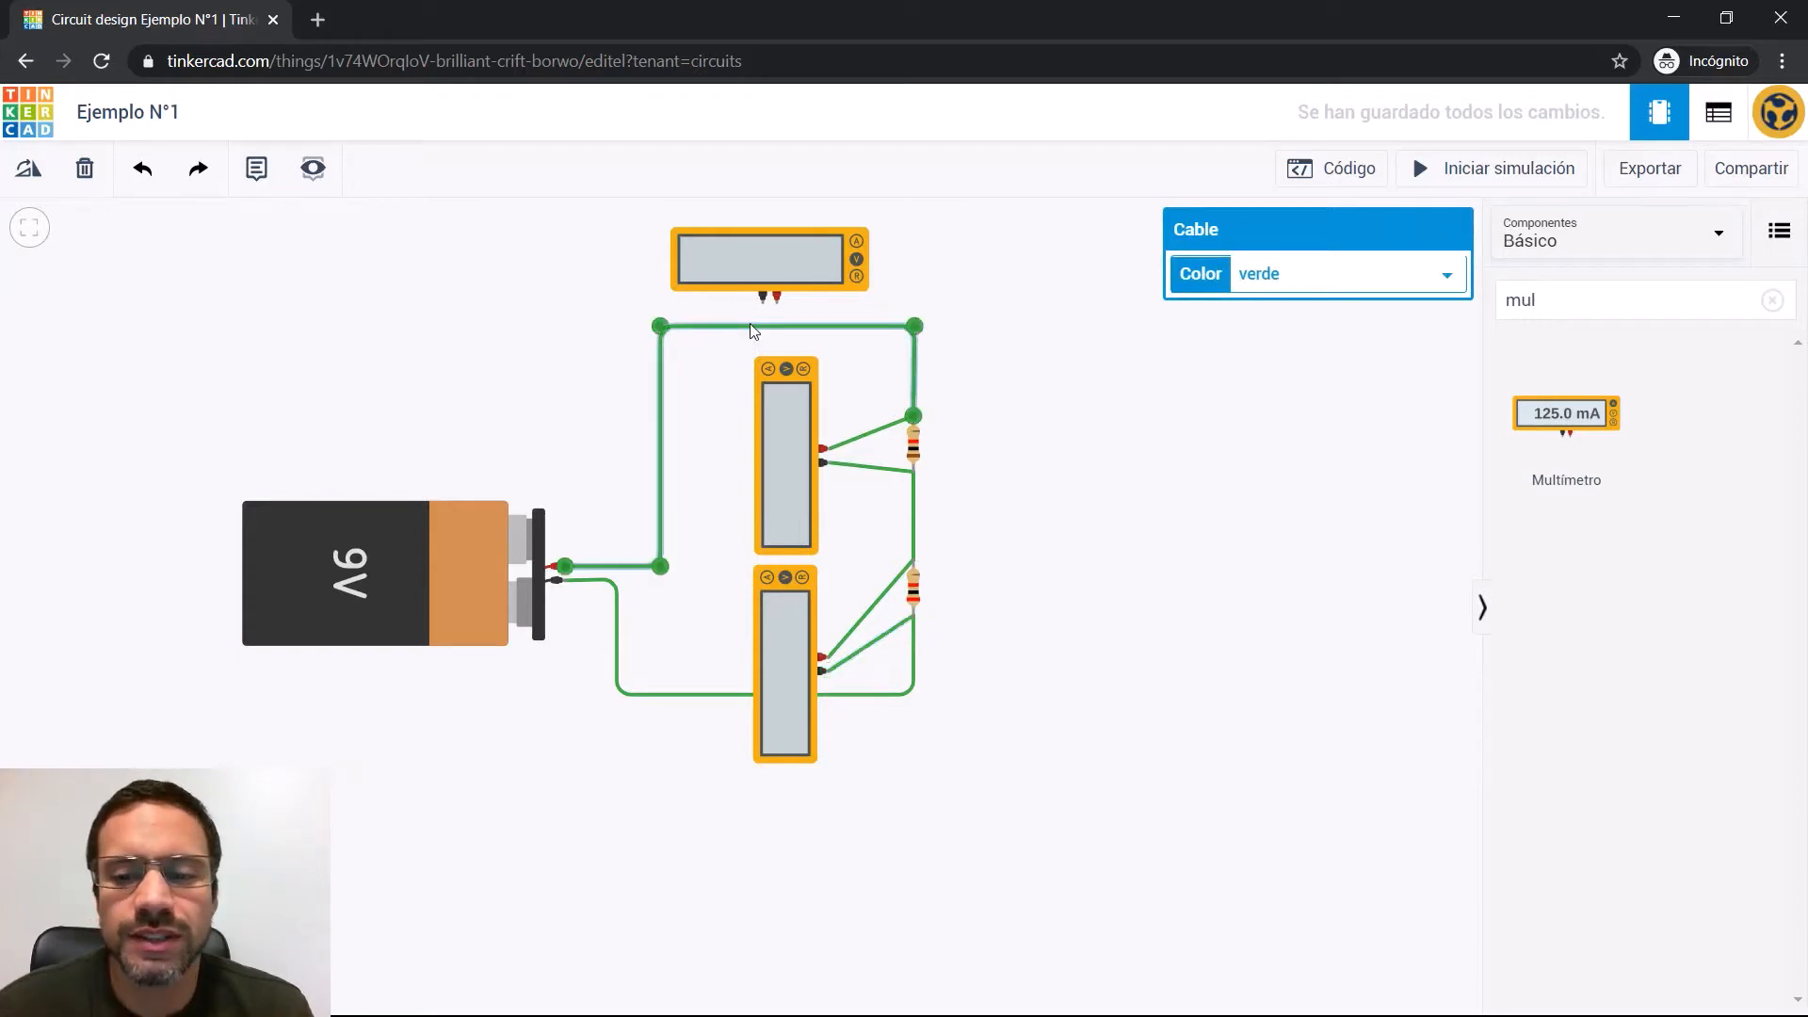
{"action": "key", "text": "Delete"}
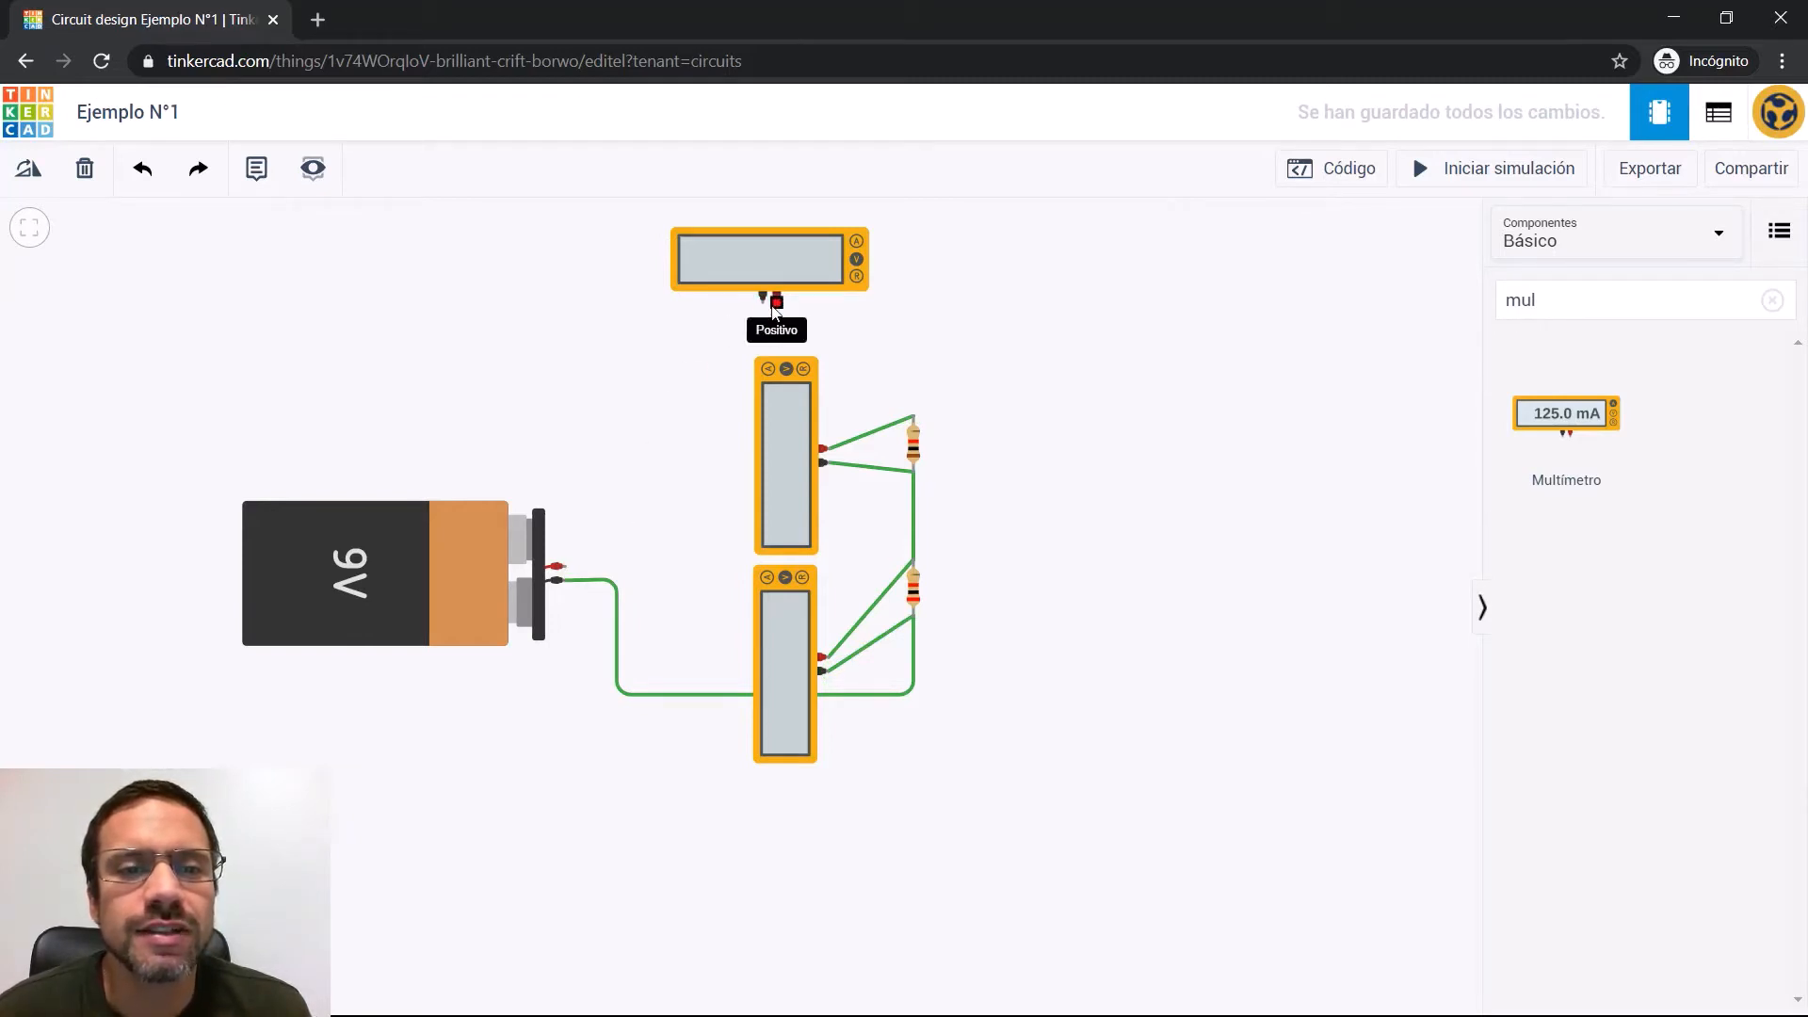
{"action": "left_click", "coordinate": [564, 567]}
{"action": "left_click", "coordinate": [613, 565]}
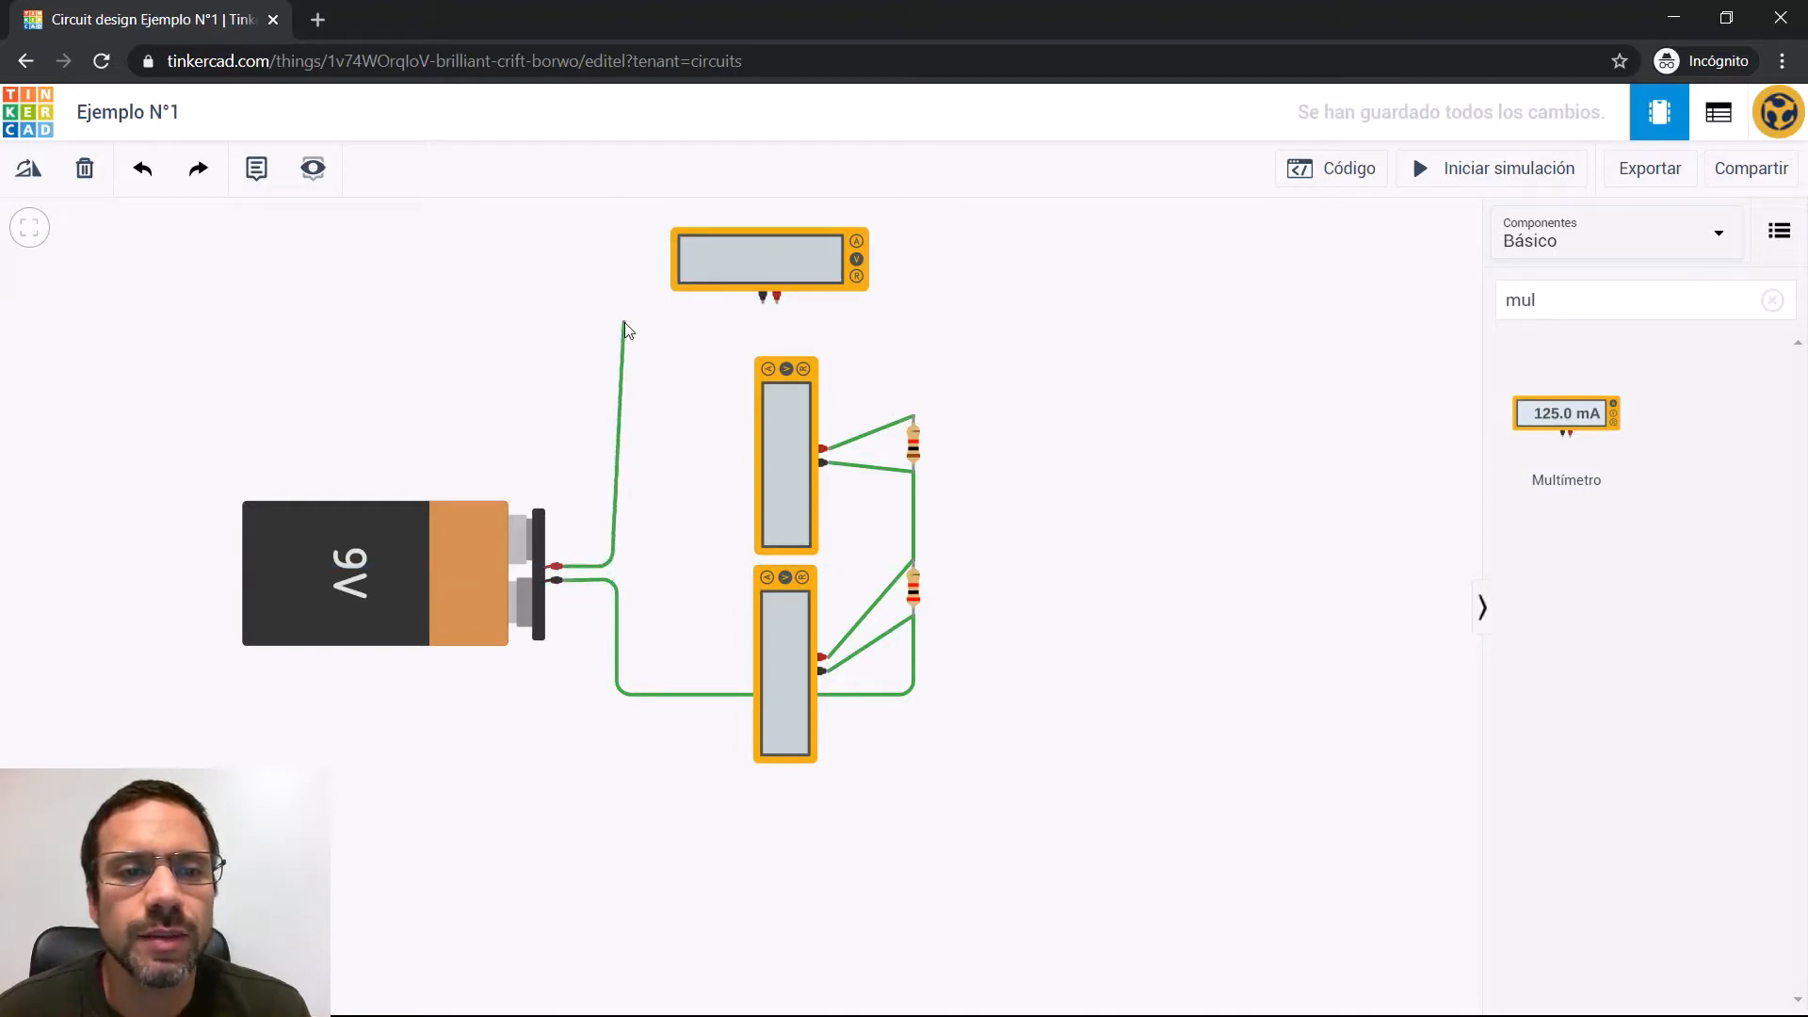
{"action": "left_click", "coordinate": [613, 341]}
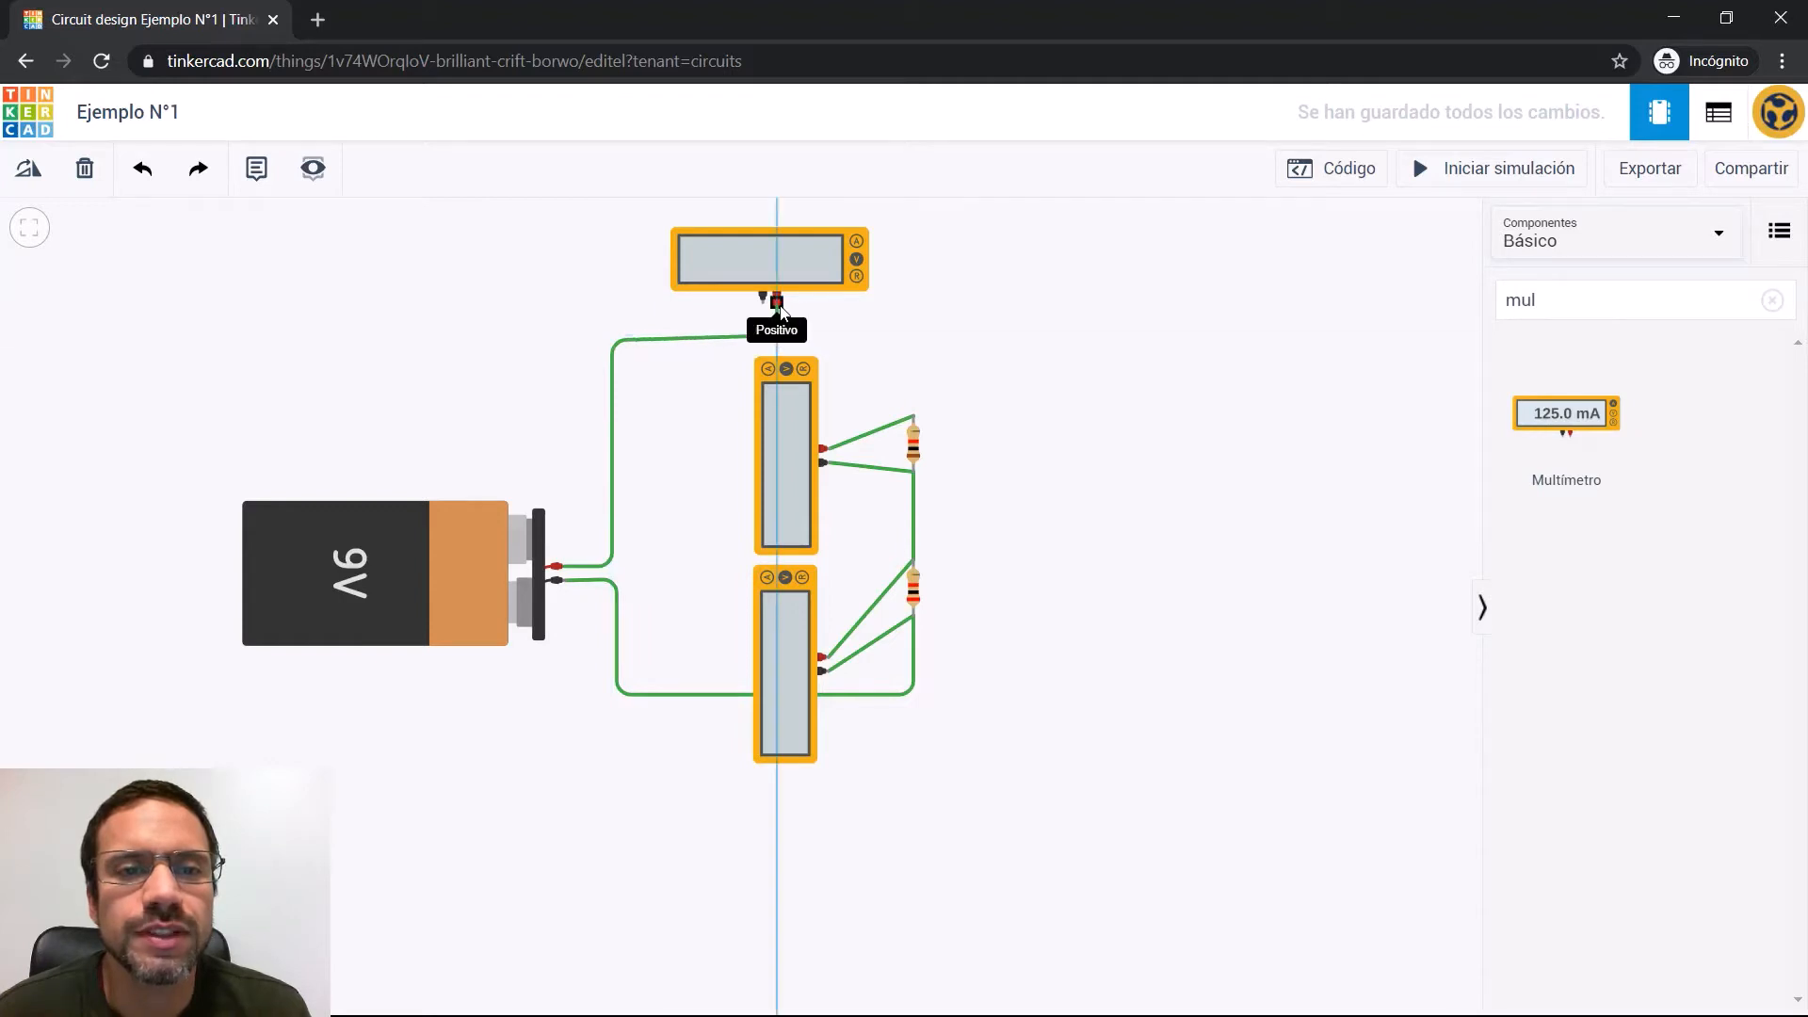
{"action": "left_click", "coordinate": [763, 301]}
Wire the horizontal multimeter's negative probe to the upper resistor's top end with right-angle bends, putting the meter in series
{"action": "left_click", "coordinate": [763, 305]}
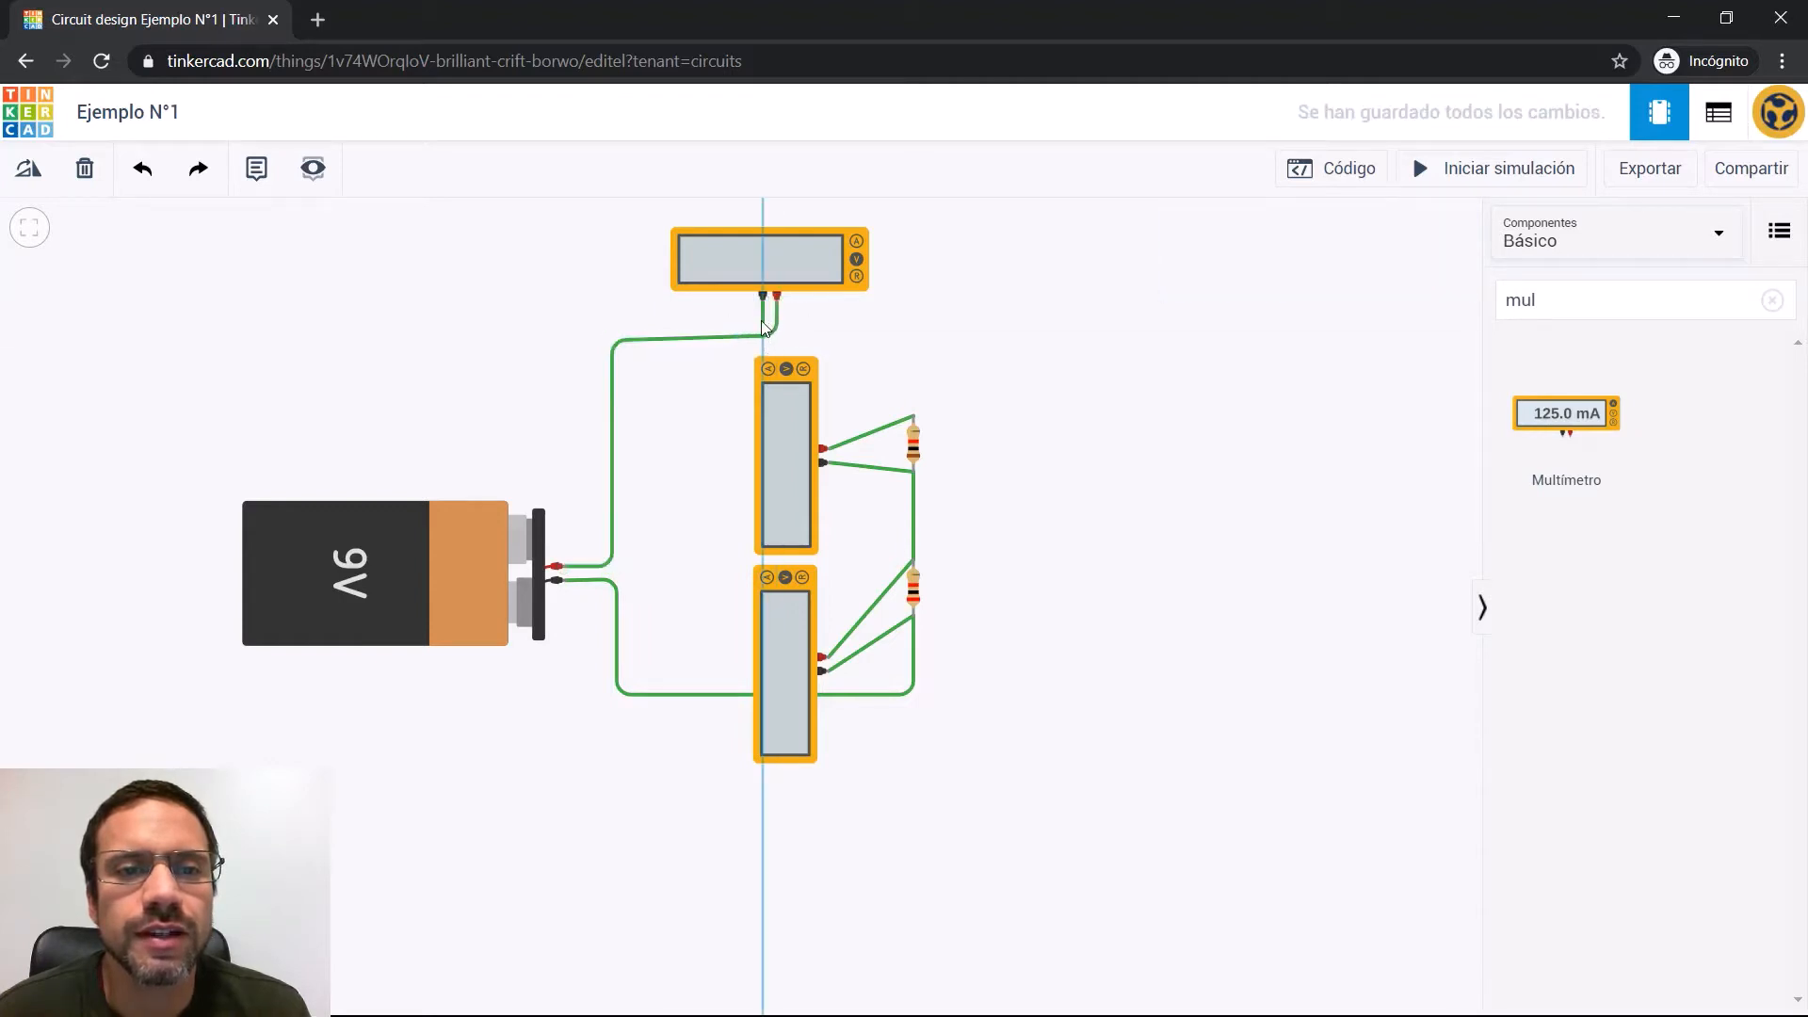
{"action": "left_click", "coordinate": [774, 322]}
{"action": "left_click", "coordinate": [912, 321]}
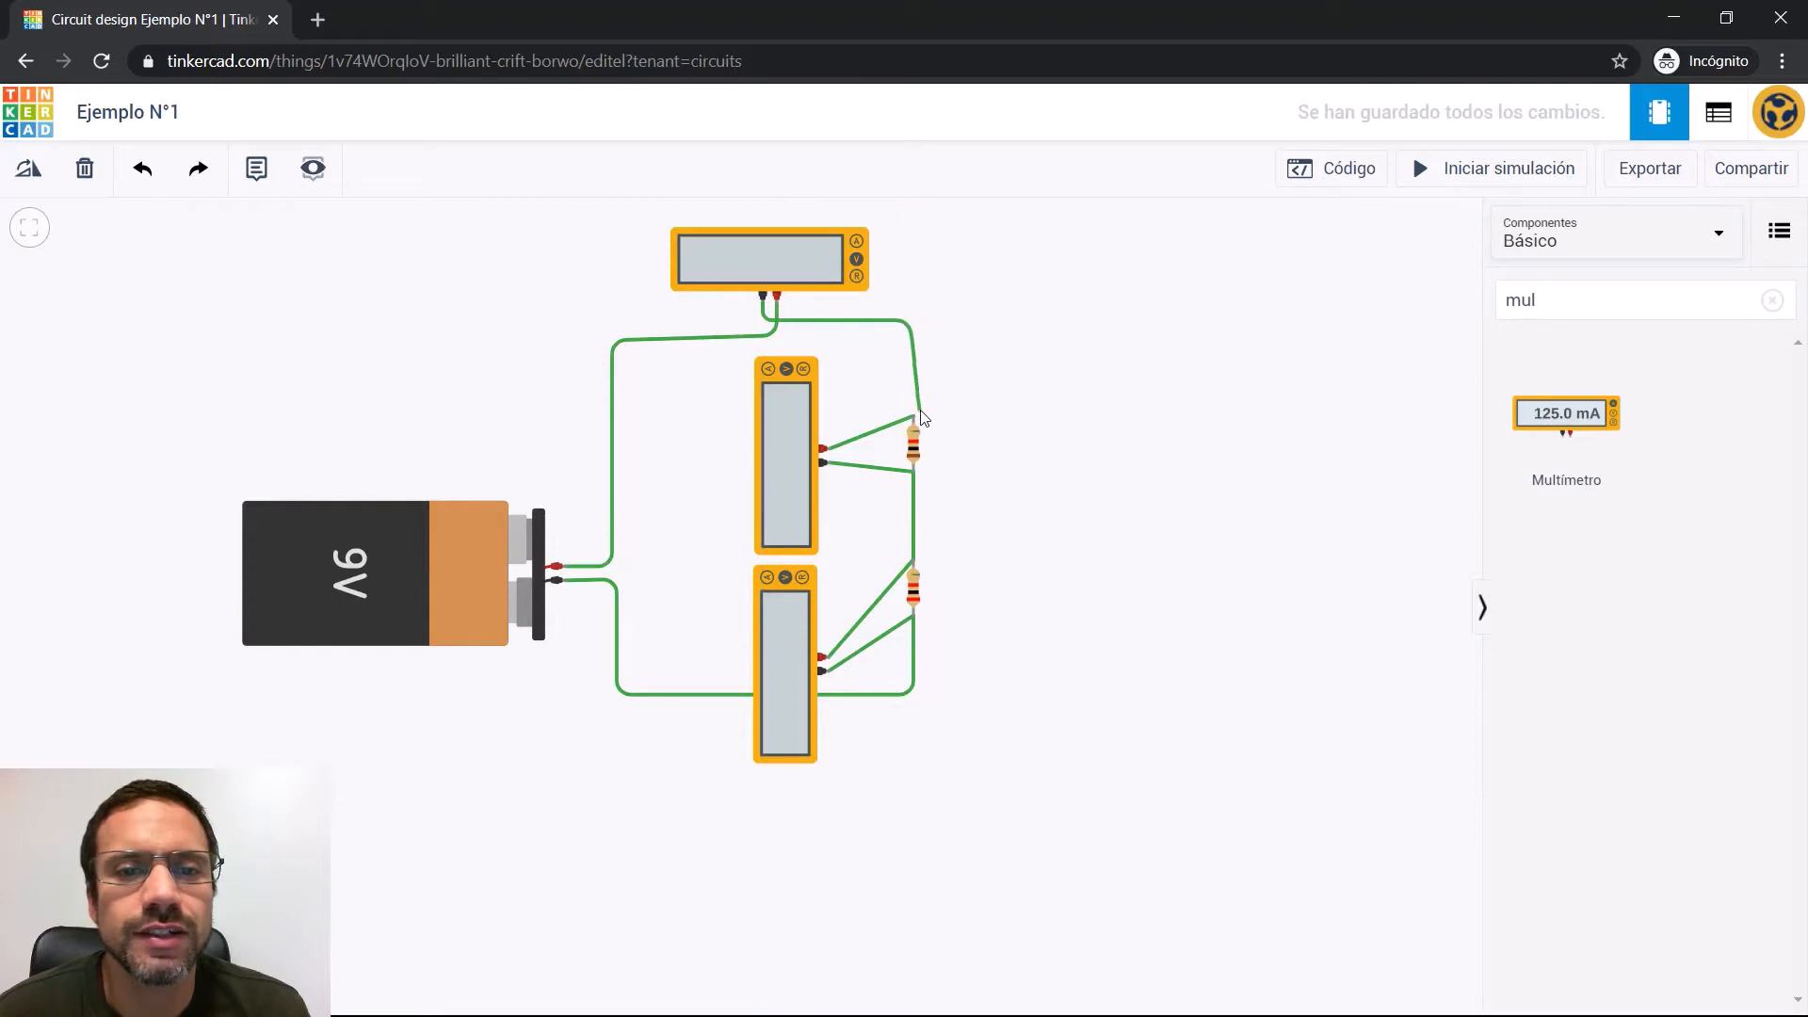
{"action": "left_click", "coordinate": [913, 416]}
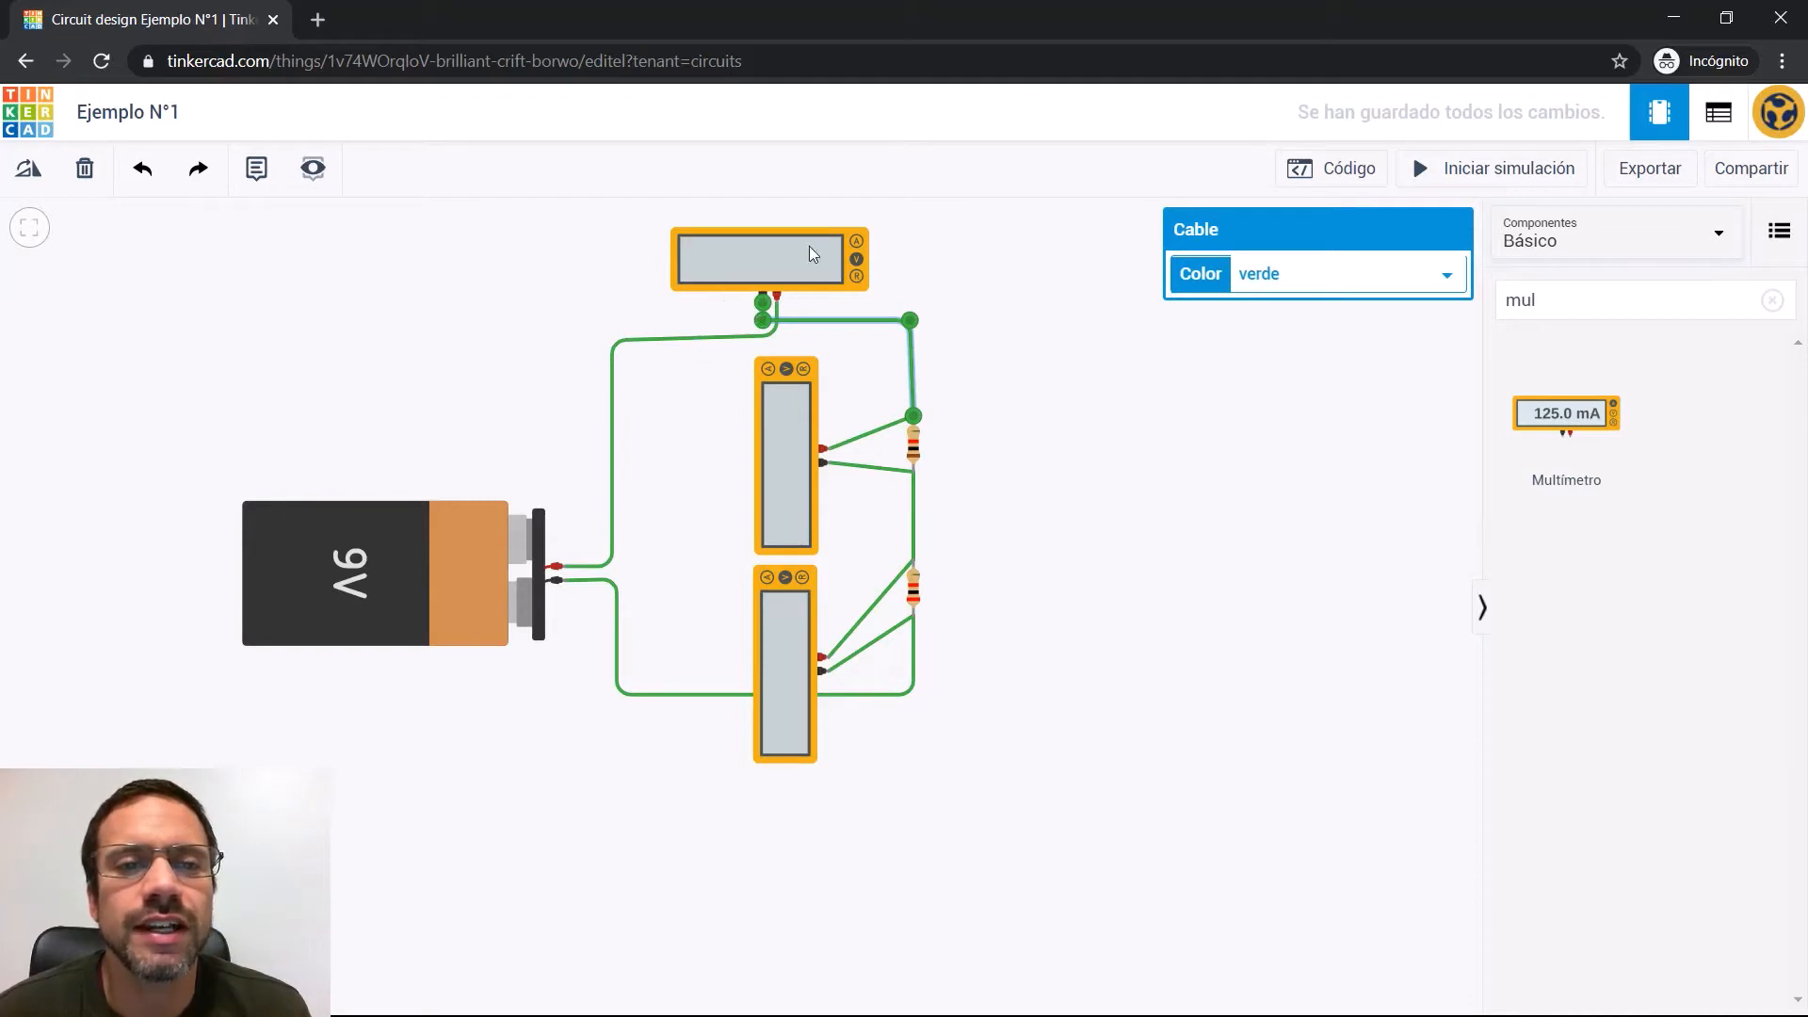
{"action": "left_click", "coordinate": [613, 280]}
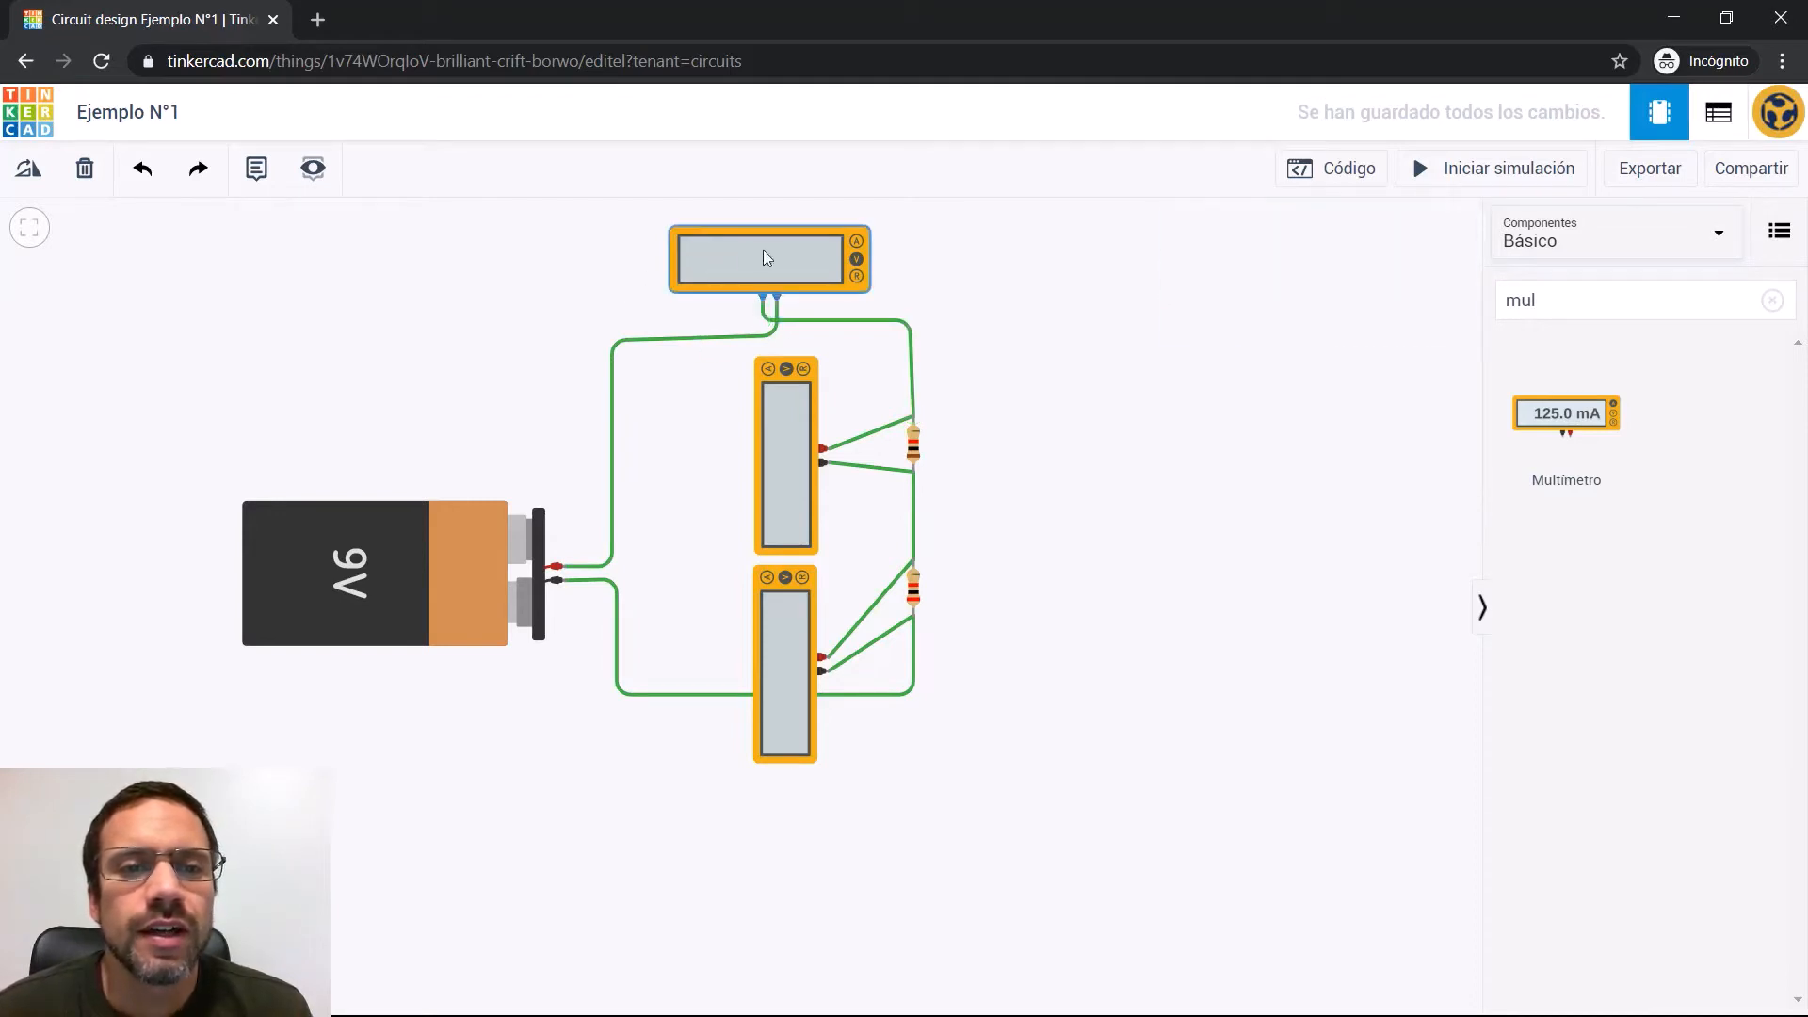
Set the horizontal multimeter's mode to Amperaje and check the resistance settings of both resistors
{"action": "left_click", "coordinate": [719, 272]}
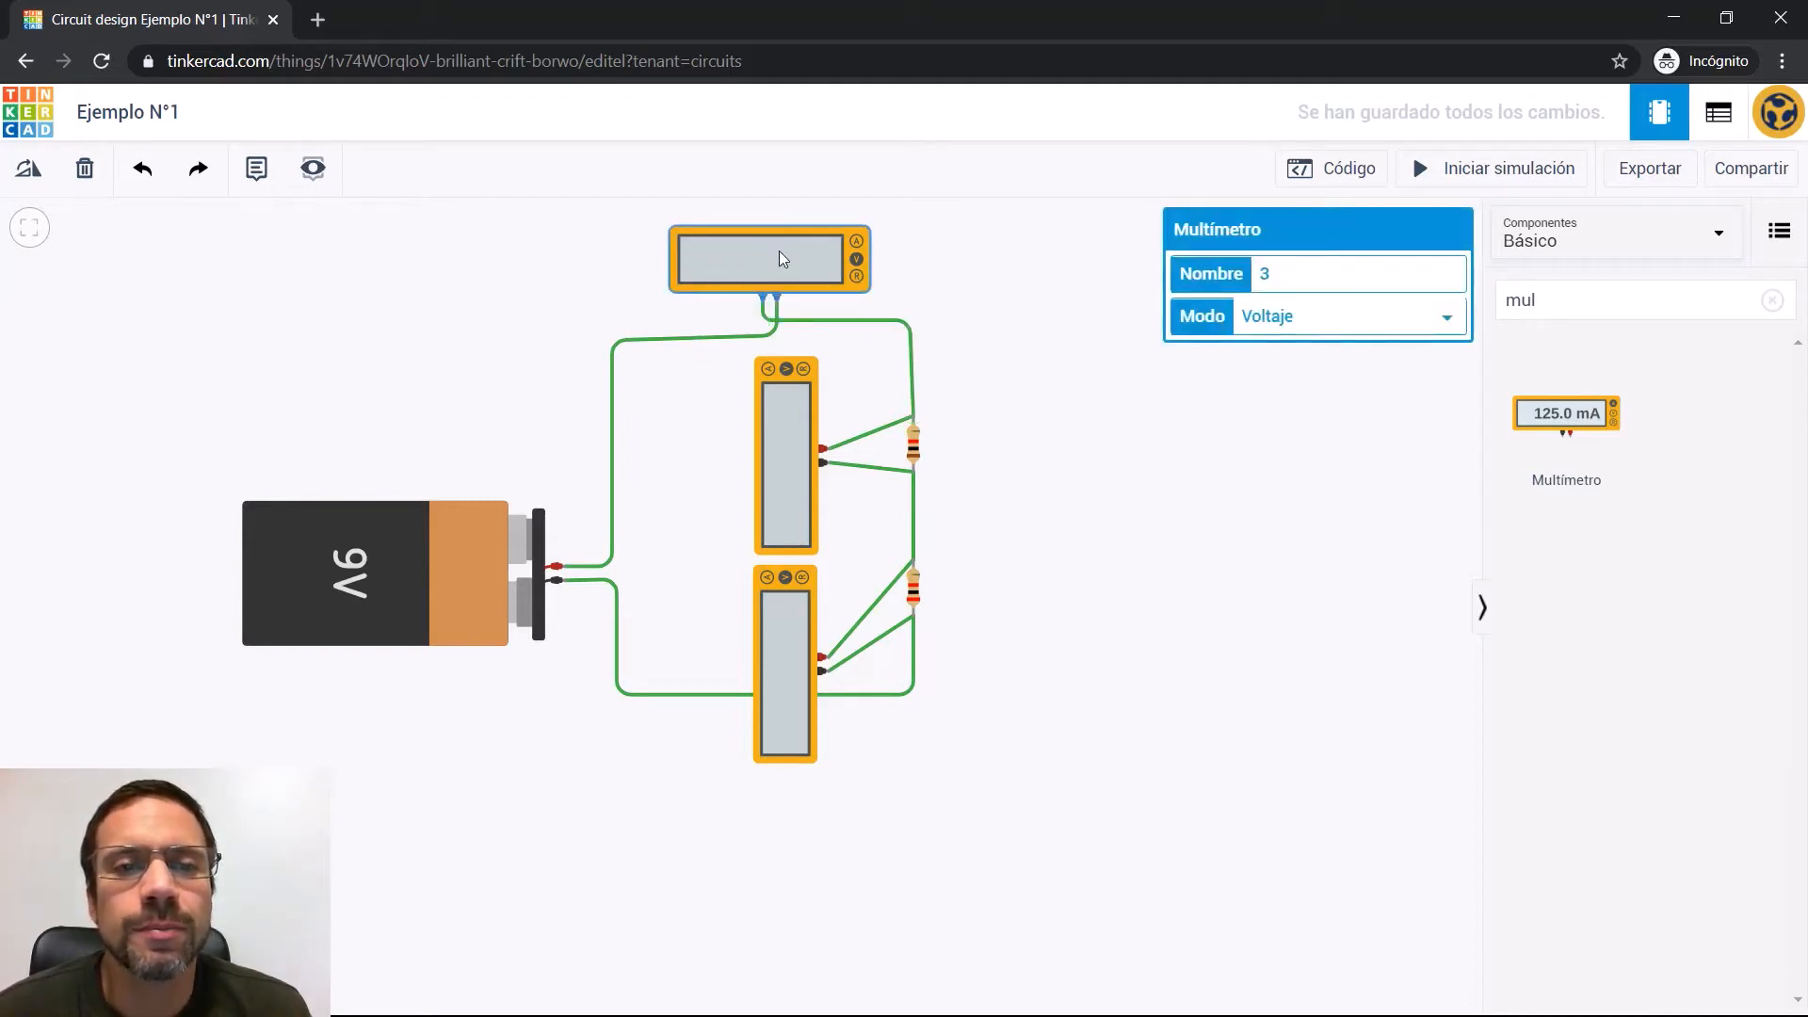
{"action": "left_click", "coordinate": [1302, 322]}
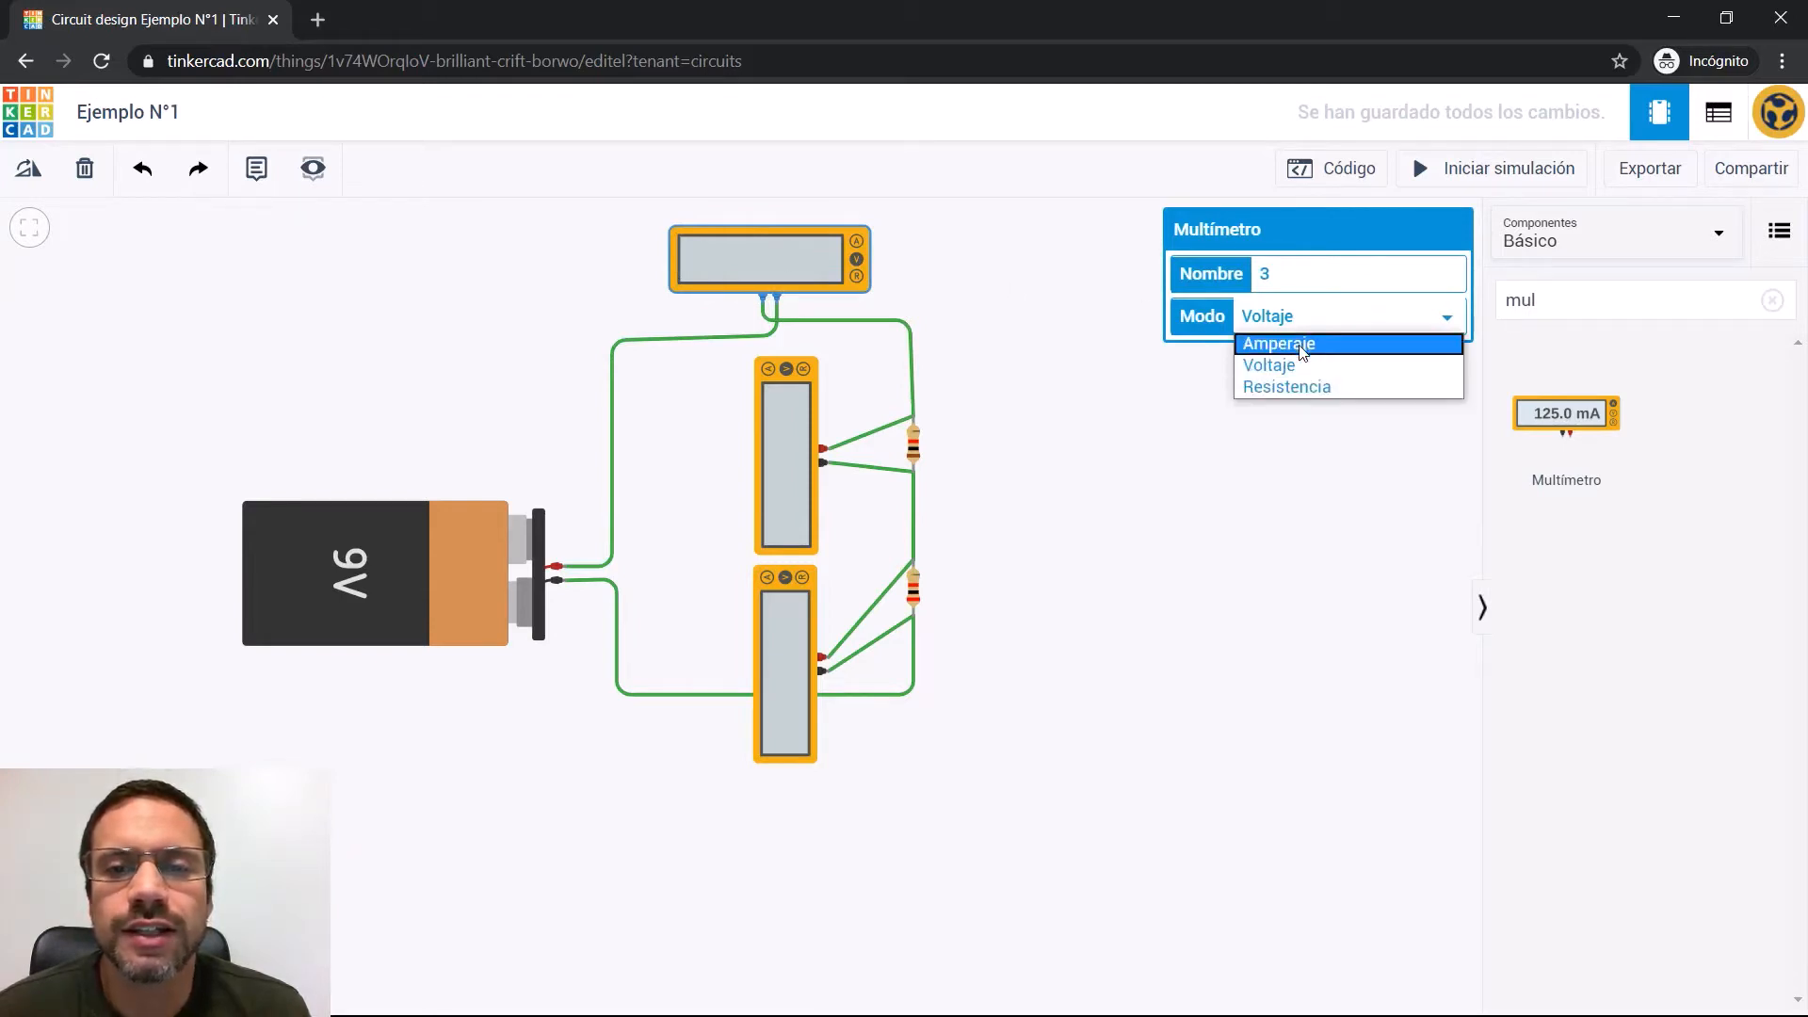
{"action": "left_click", "coordinate": [1335, 347]}
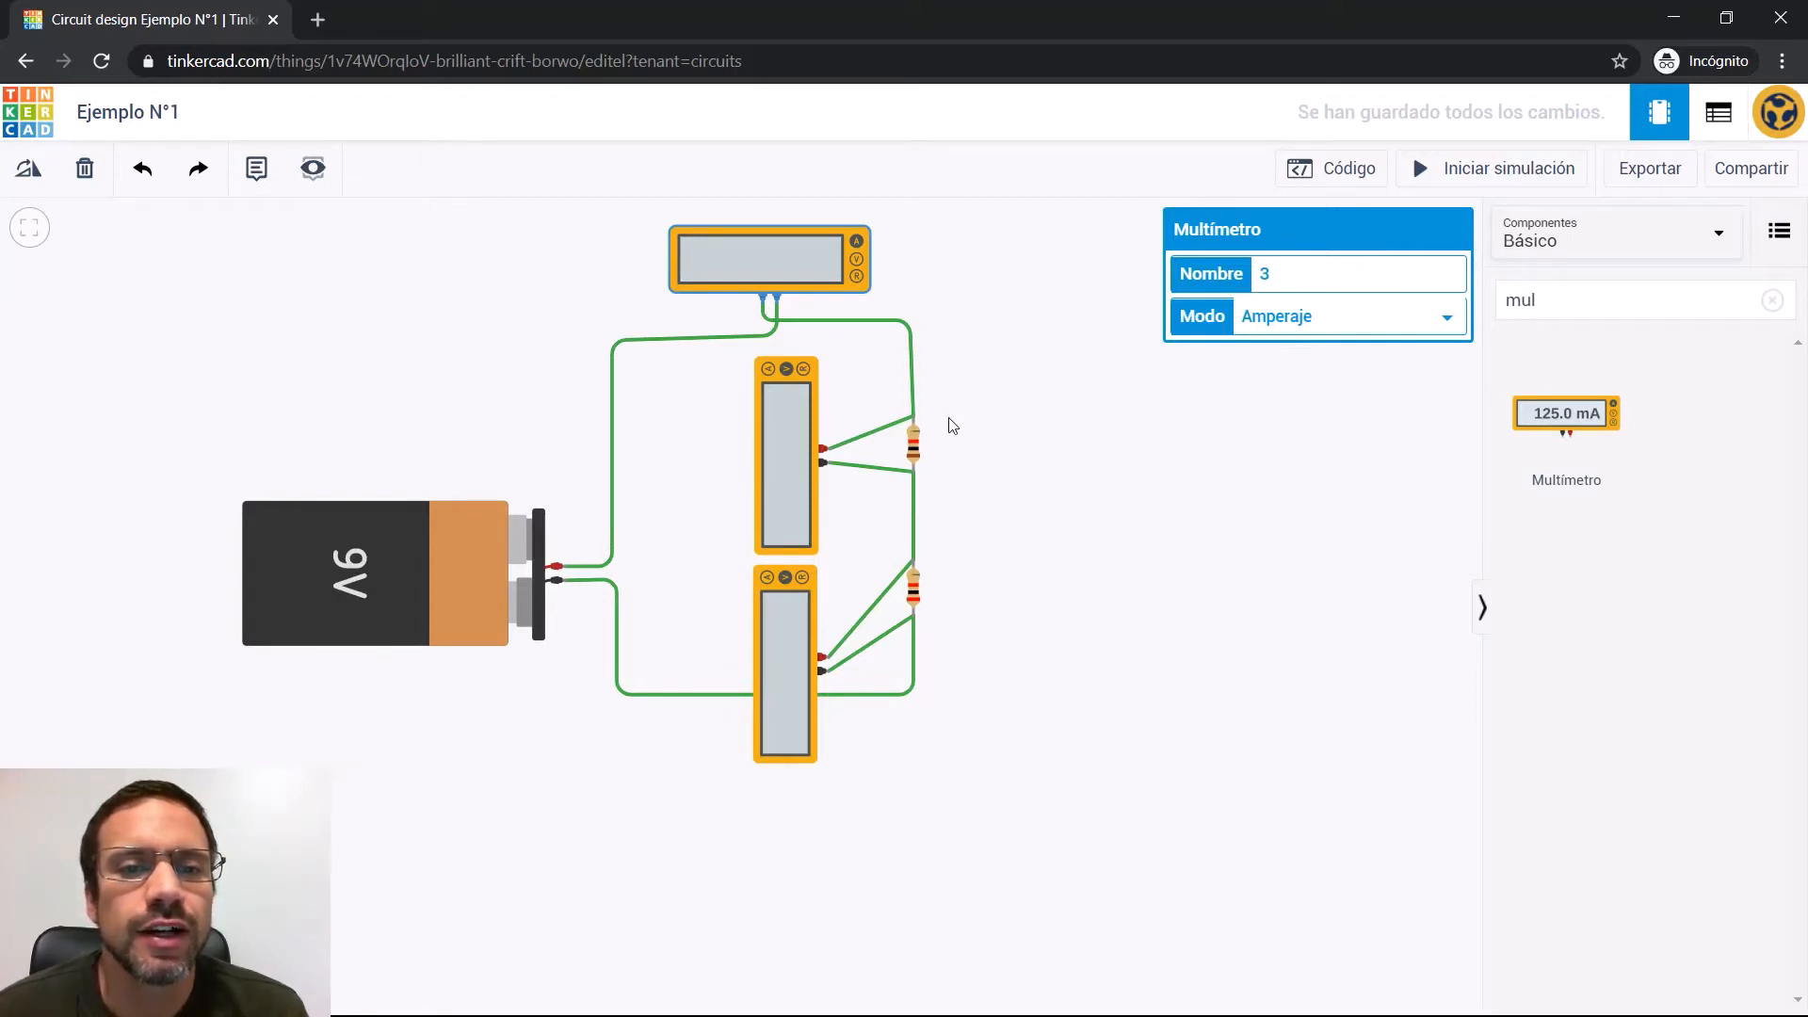
{"action": "left_click", "coordinate": [916, 454]}
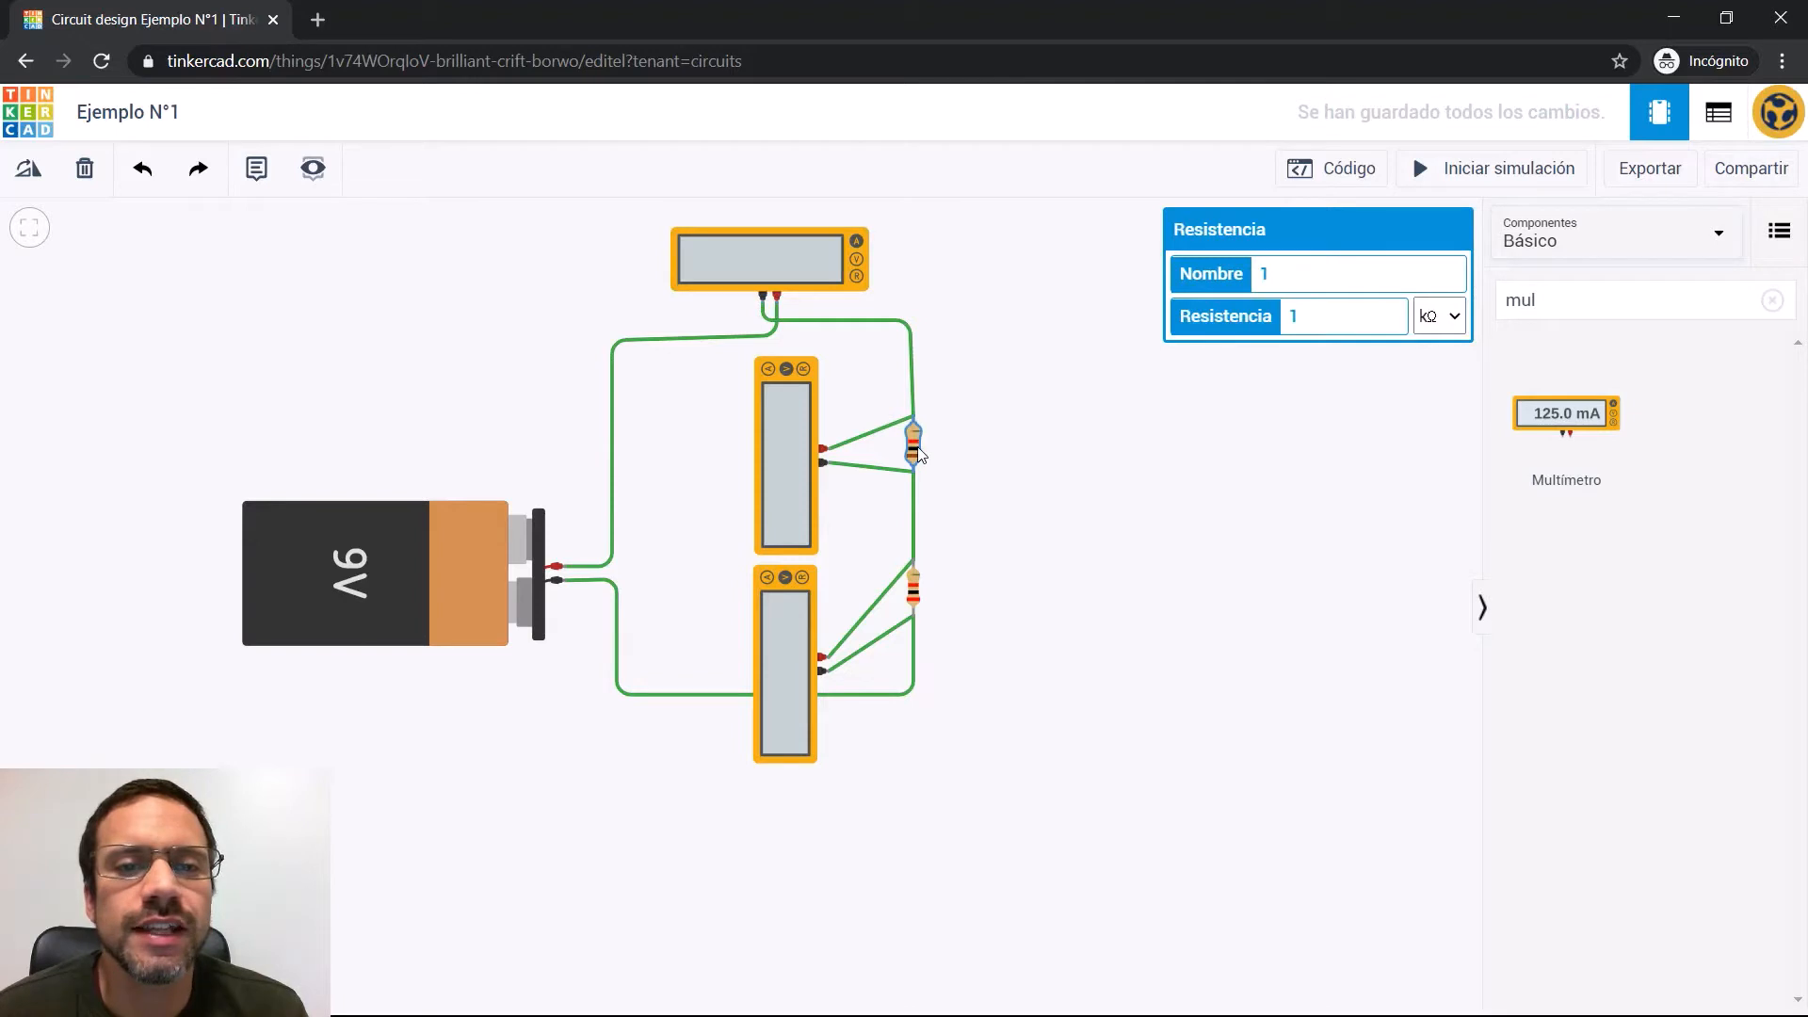
{"action": "left_click", "coordinate": [914, 594]}
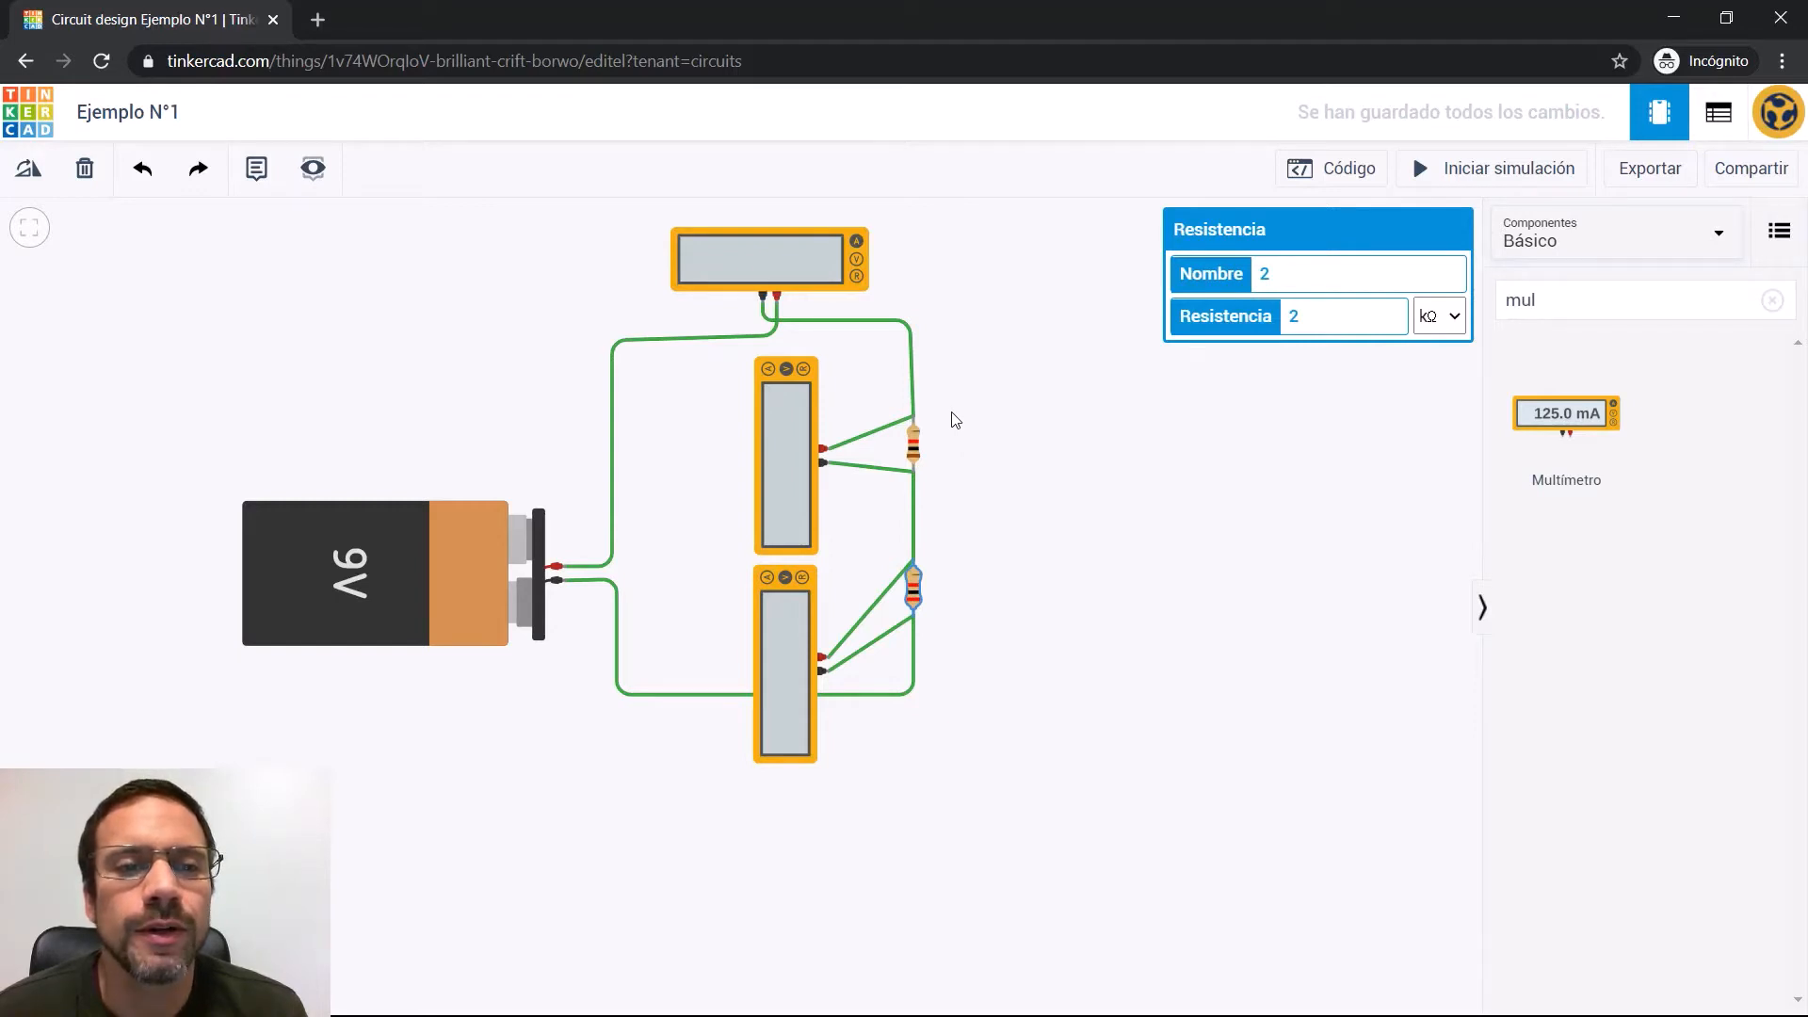
{"action": "left_click", "coordinate": [1036, 416]}
Add an annotation to the right of the upper resistor with the first line "V=I*R"
{"action": "left_click", "coordinate": [260, 189]}
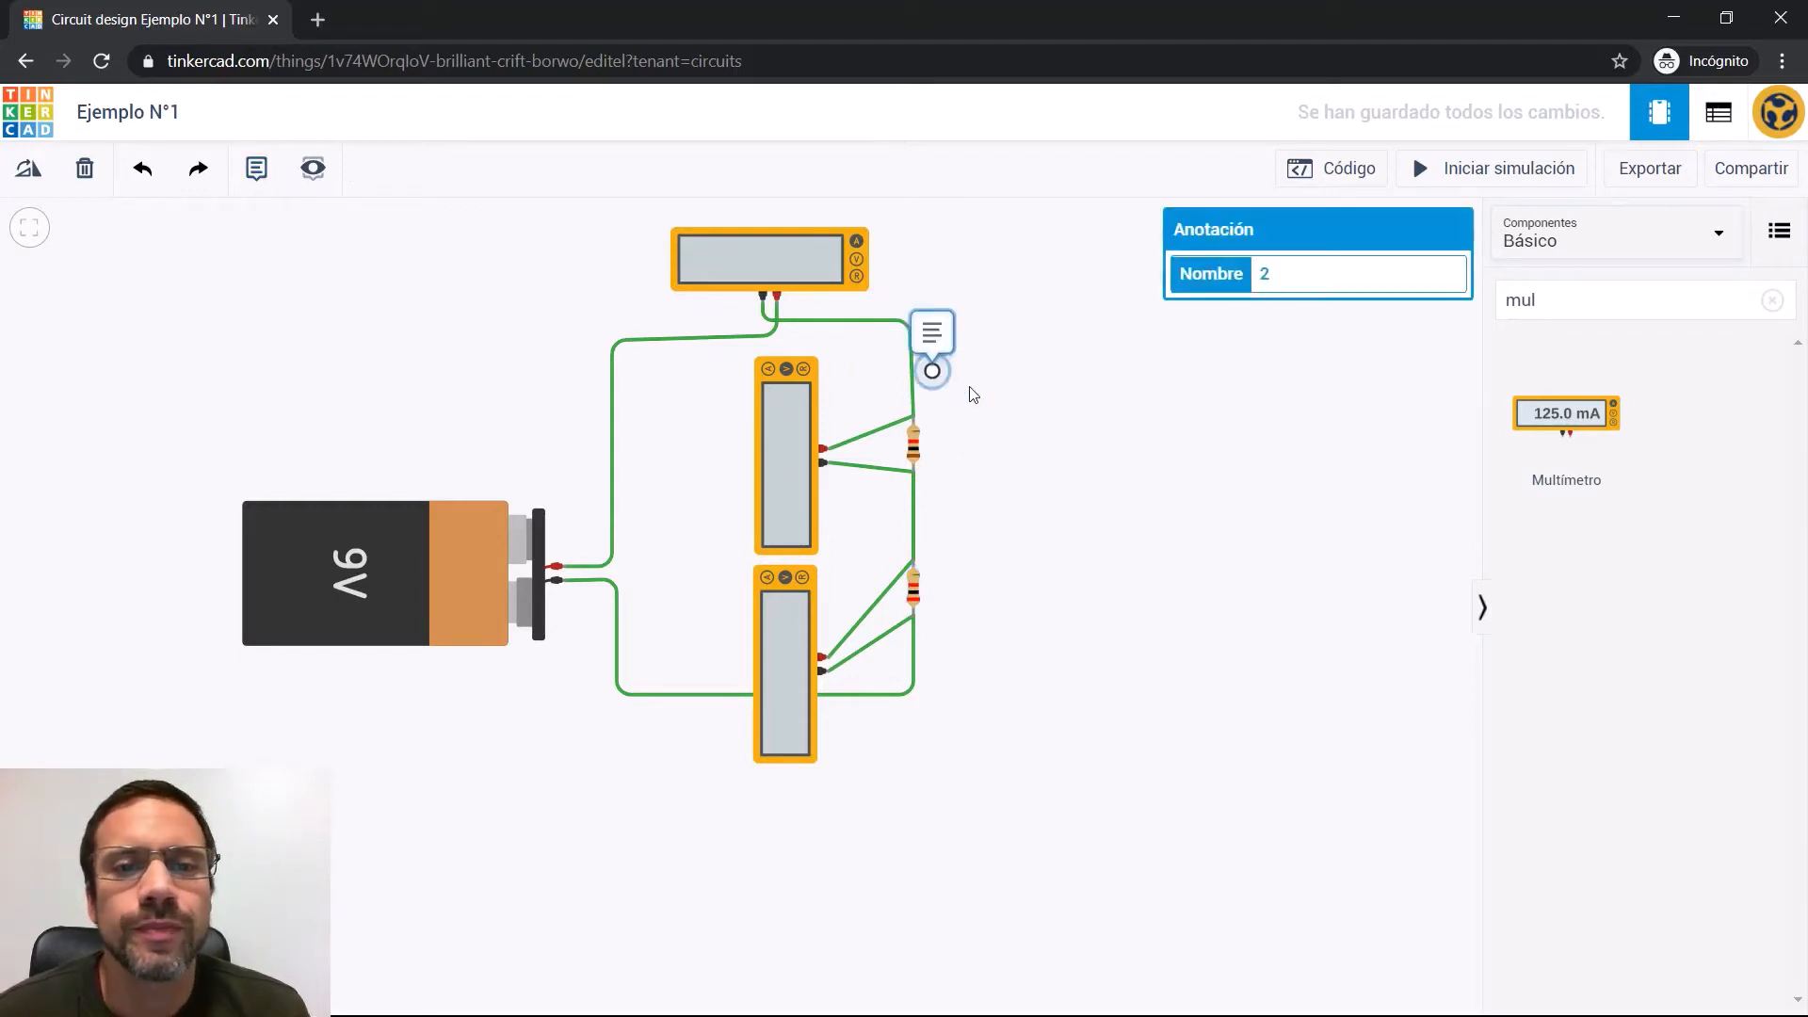
{"action": "left_click", "coordinate": [1067, 459]}
{"action": "double_click", "coordinate": [1093, 415]}
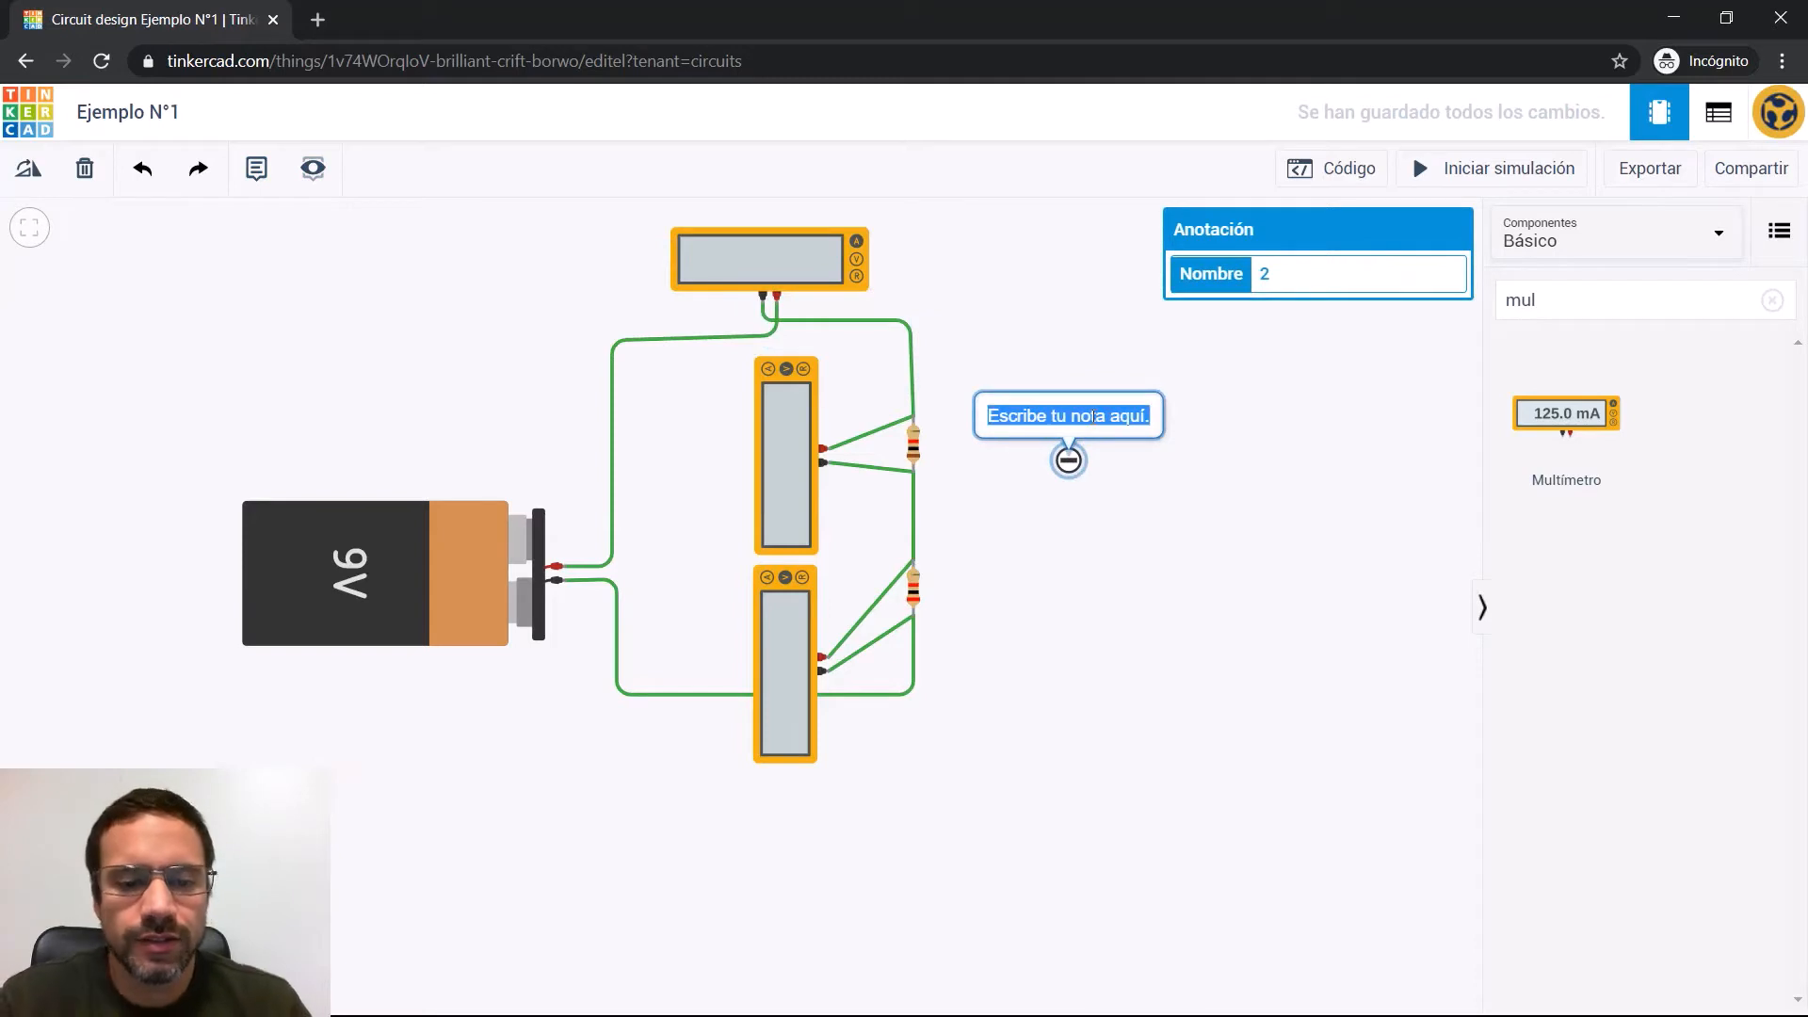
{"action": "type", "text": "V=I"}
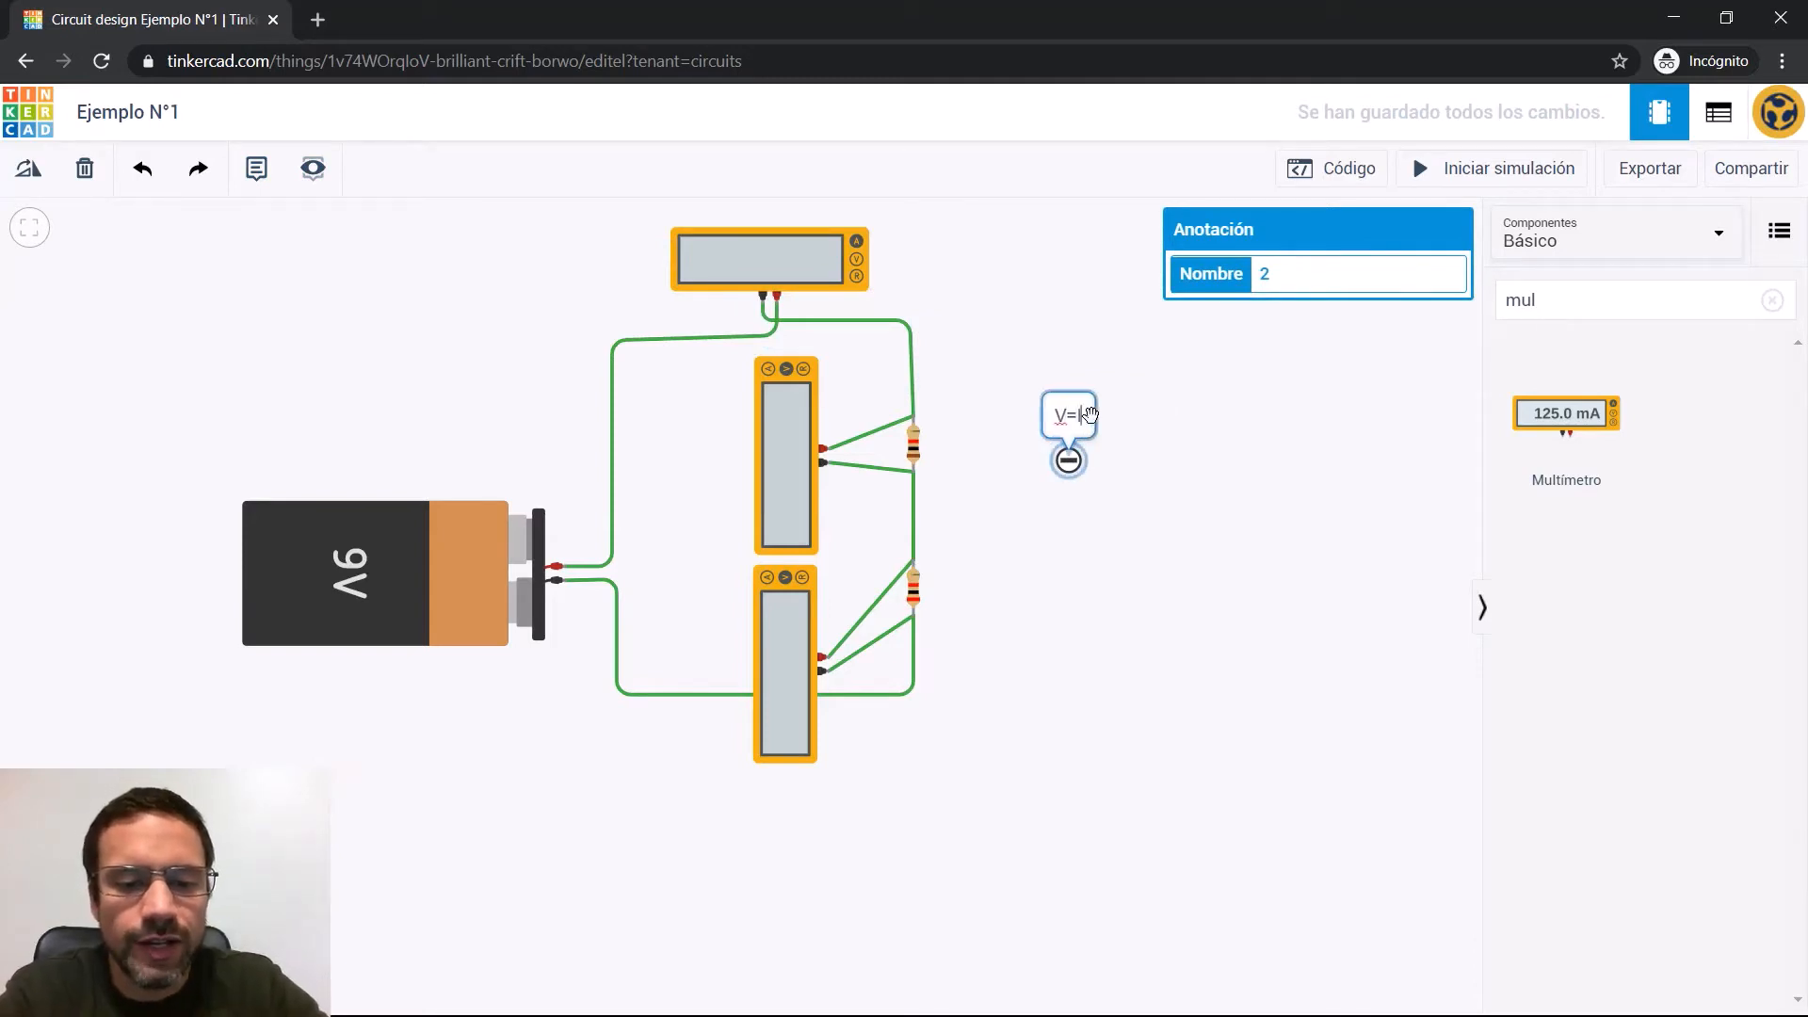
{"action": "type", "text": "*R"}
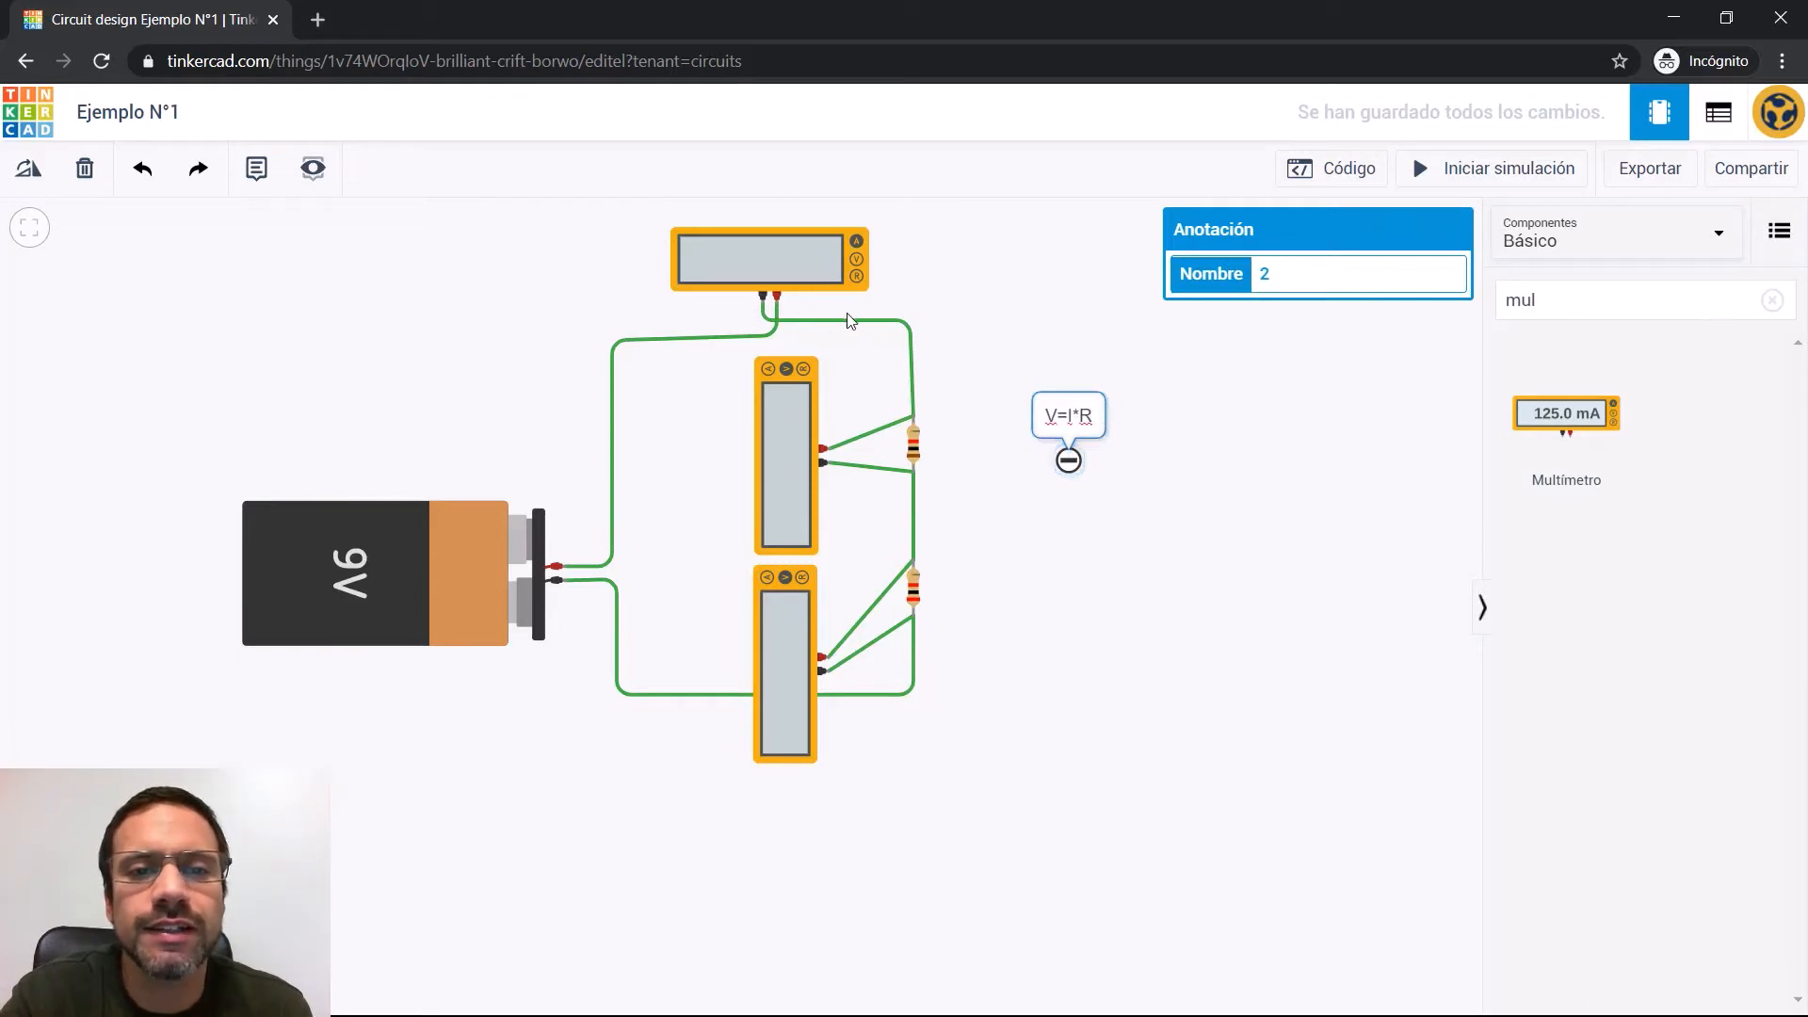
Add a second line to the annotation reading "I=V/R=9/3K=3mA"
{"action": "key", "text": "Return"}
{"action": "type", "text": "I="}
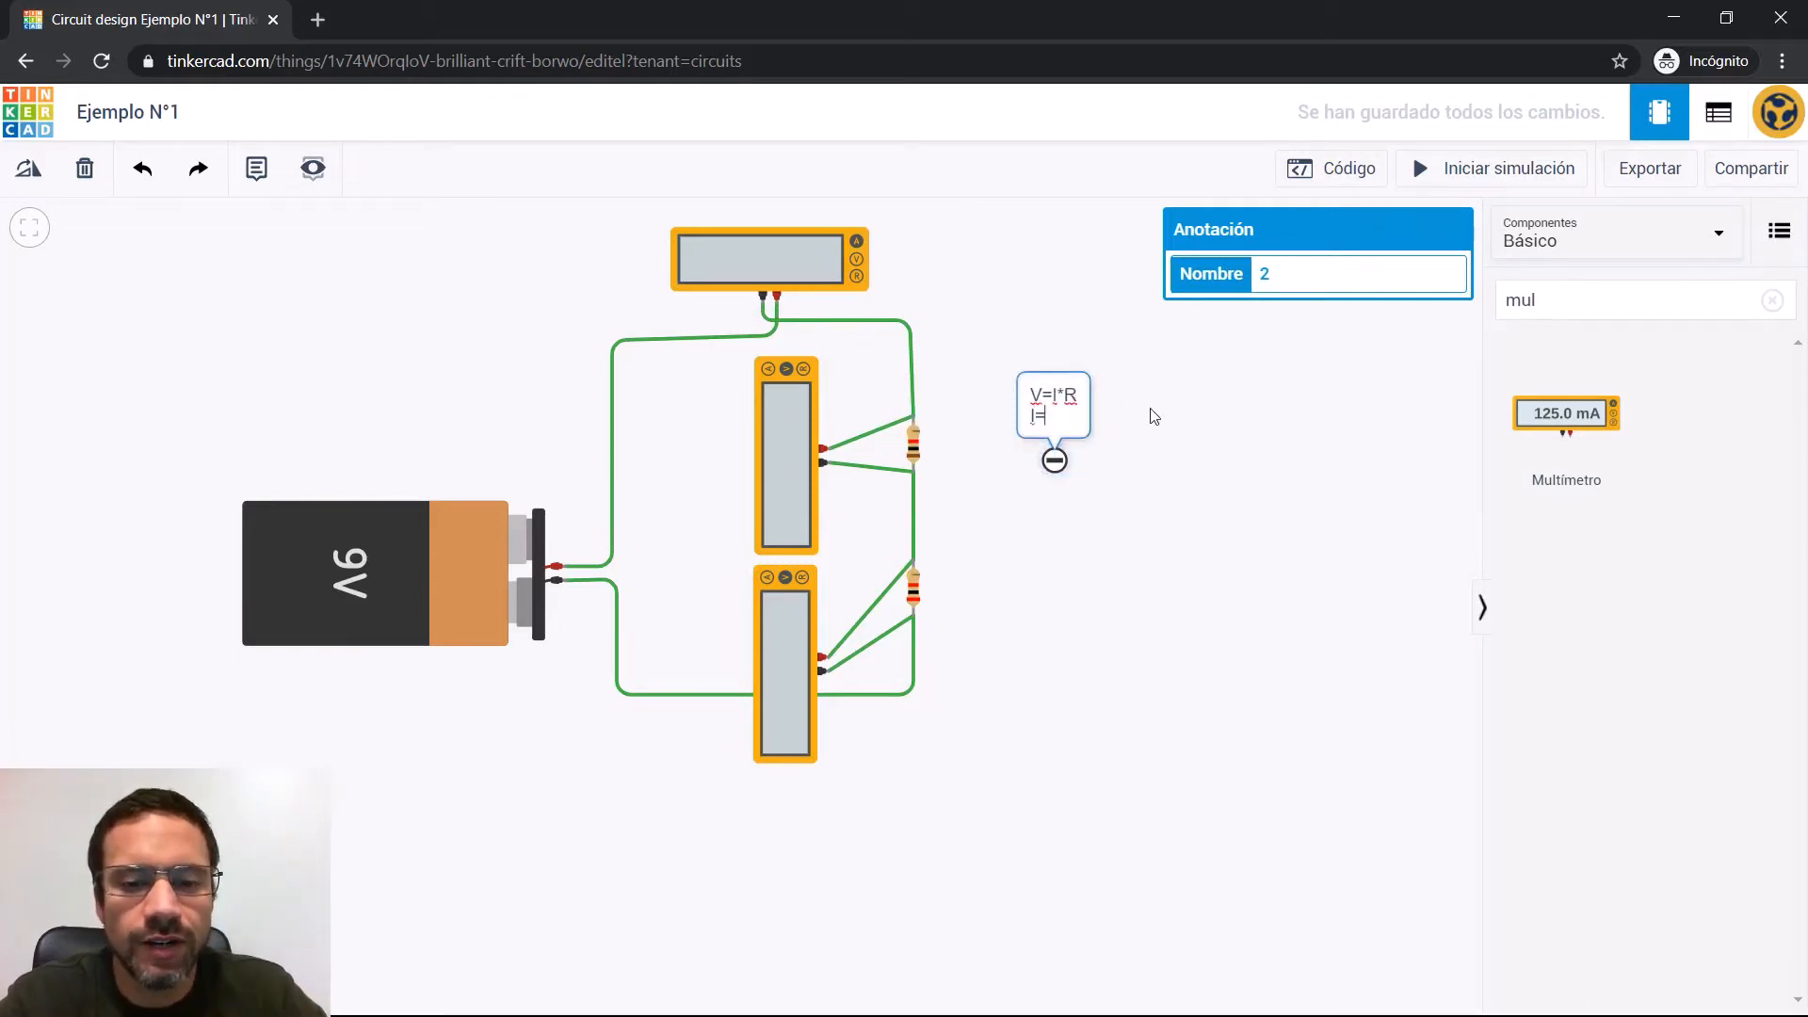
{"action": "type", "text": "V/R"}
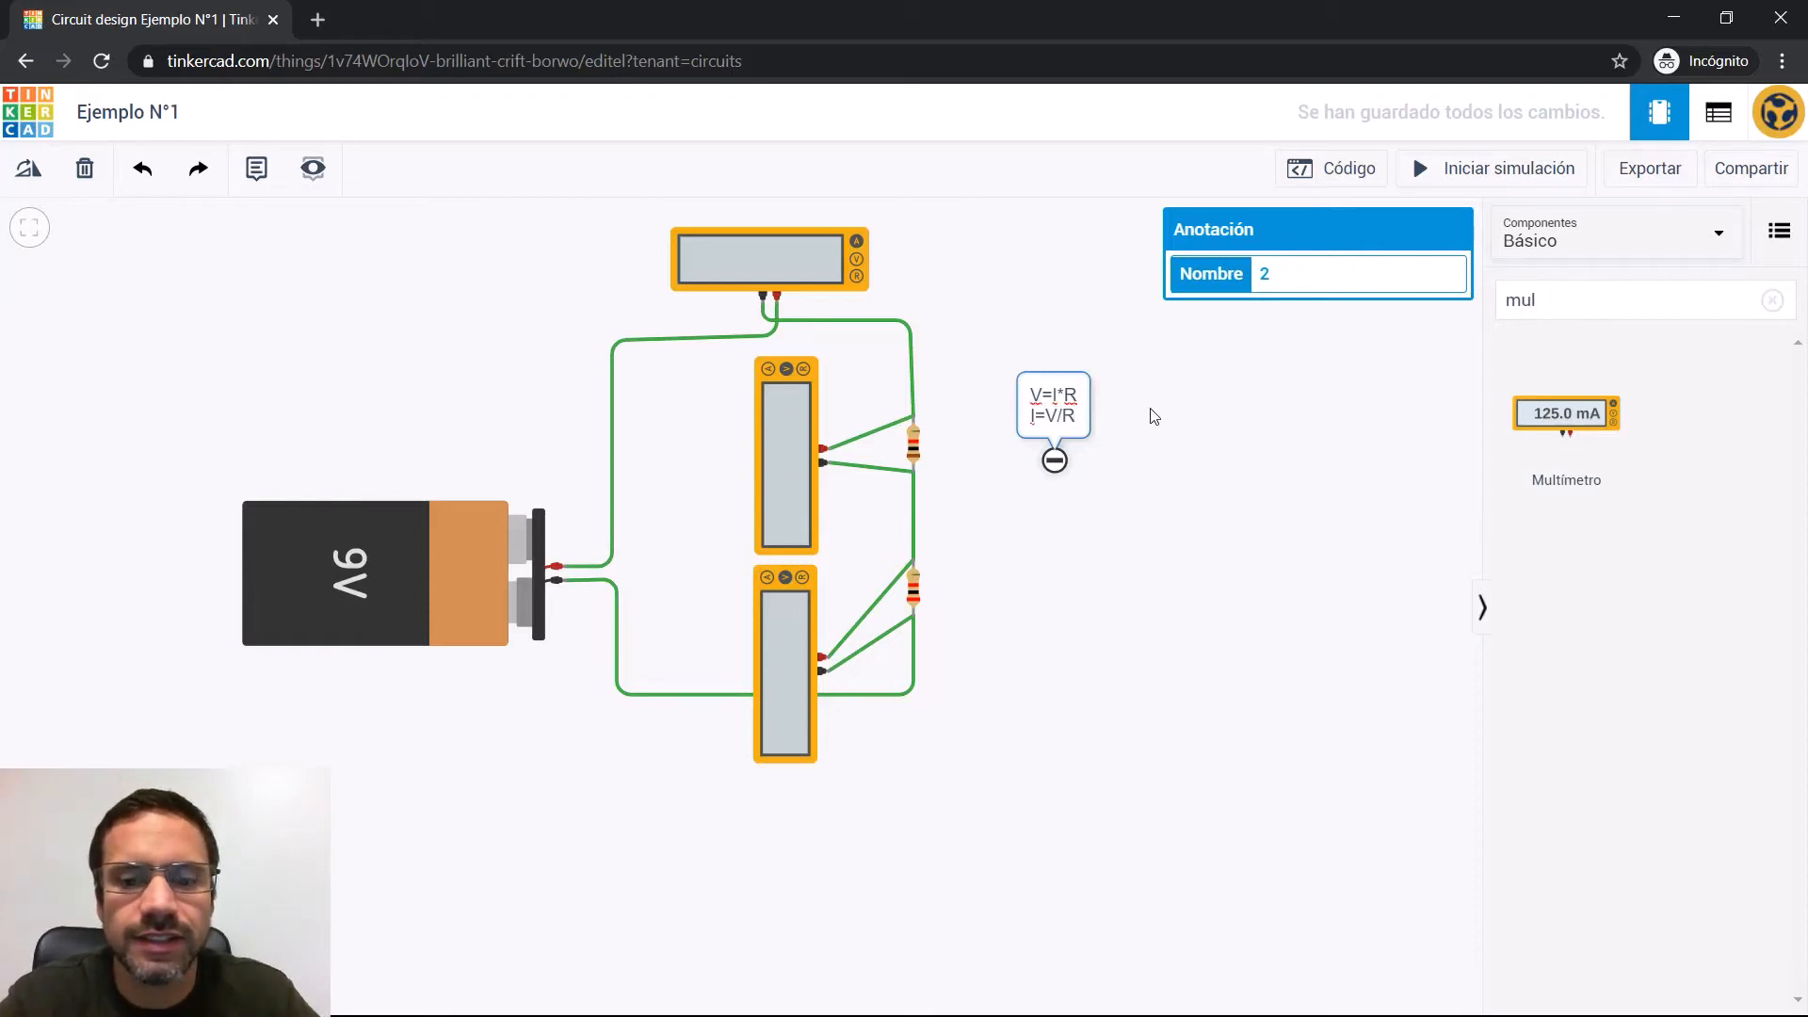
{"action": "type", "text": "="}
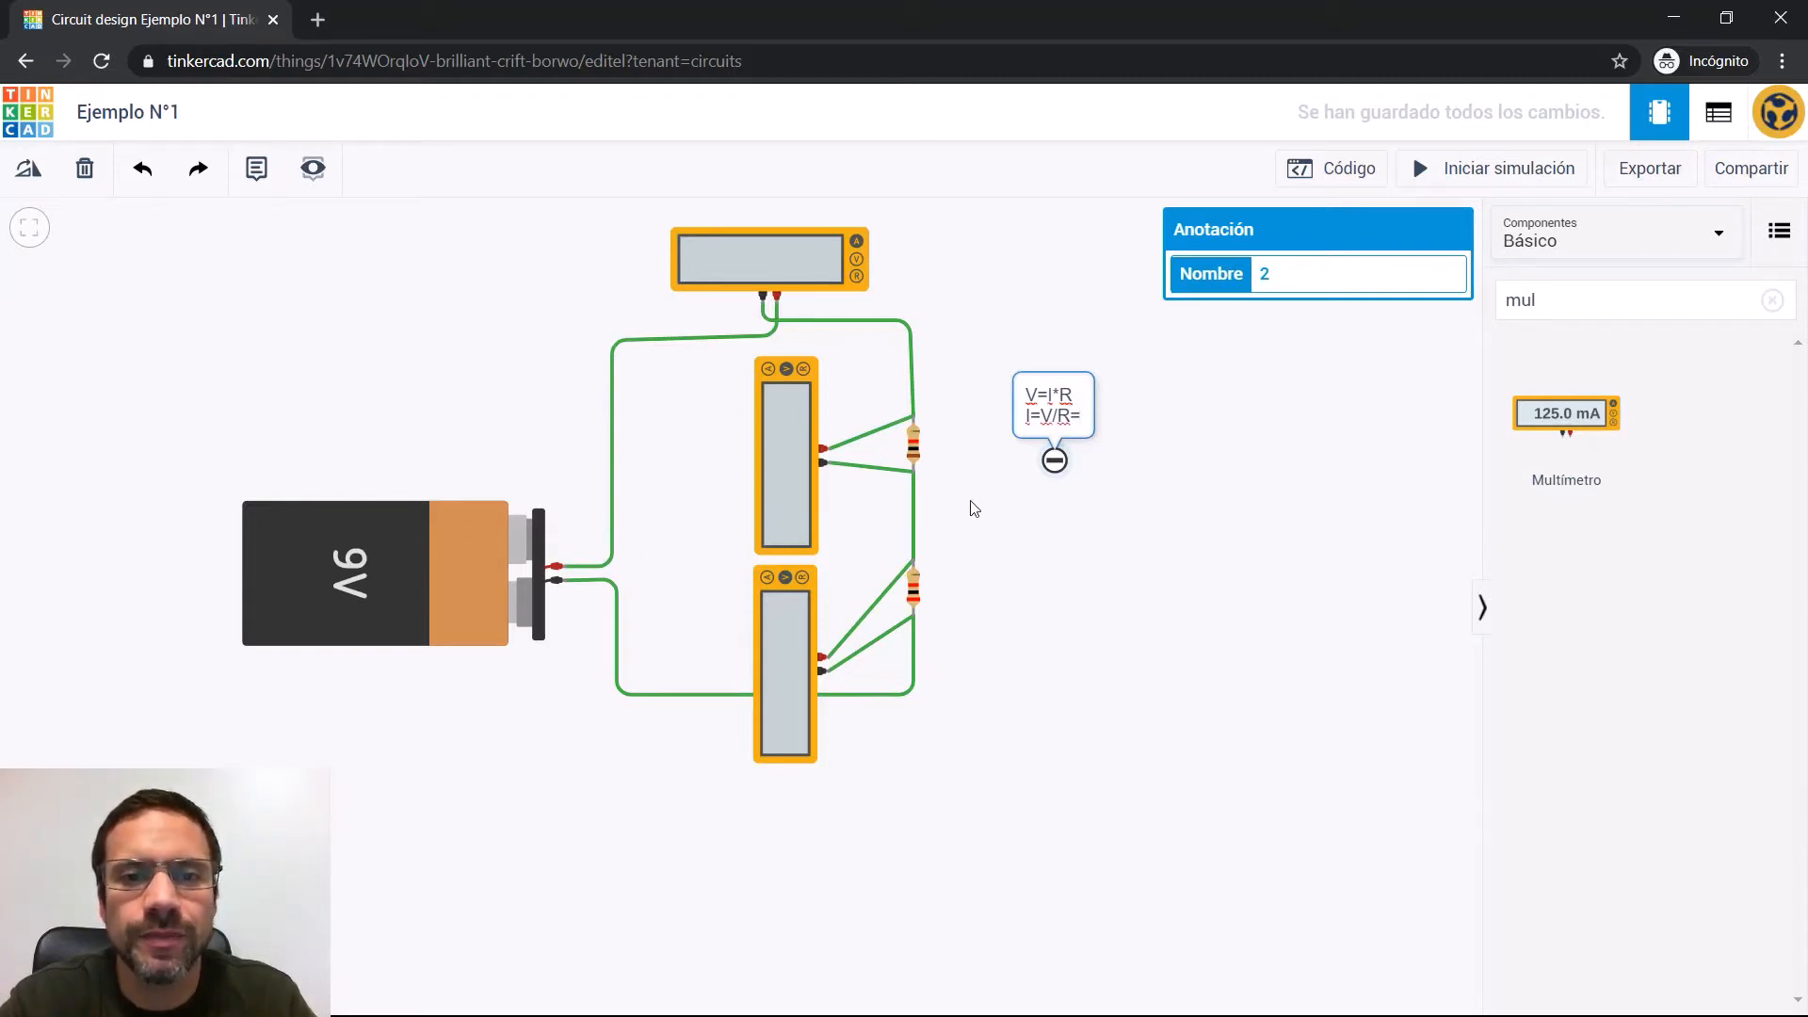
{"action": "type", "text": "9"}
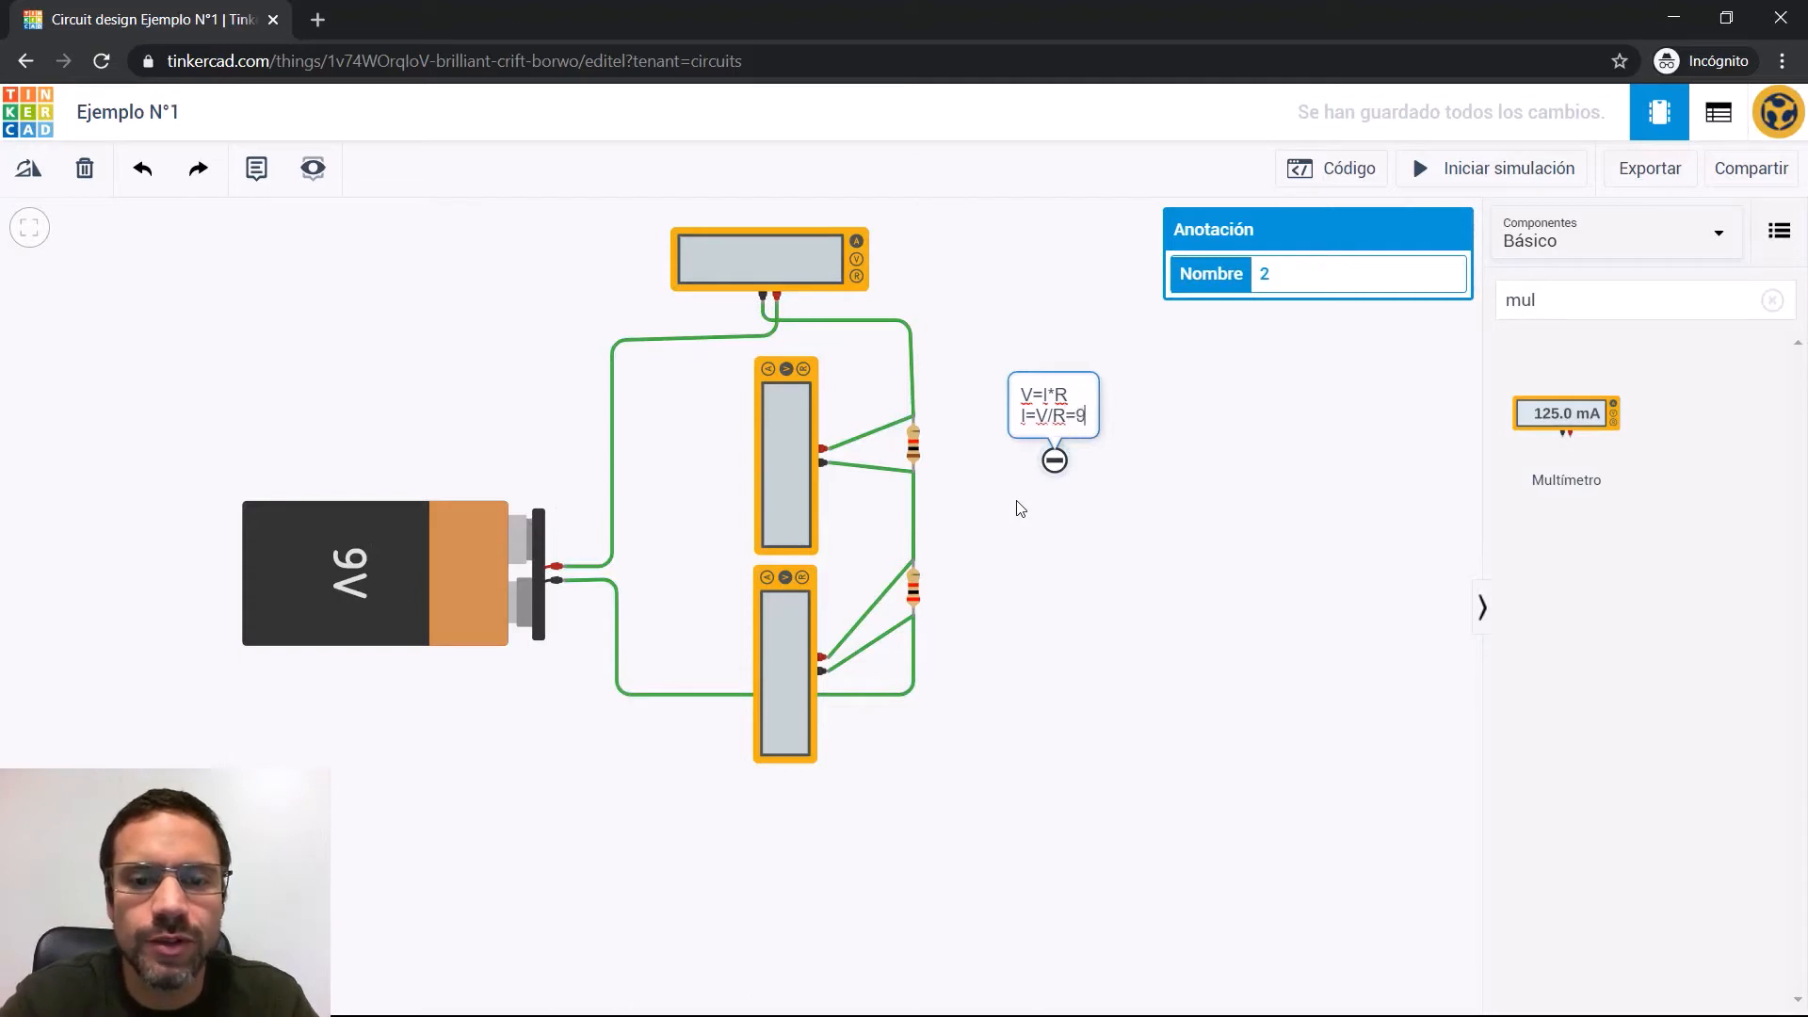
{"action": "type", "text": "/"}
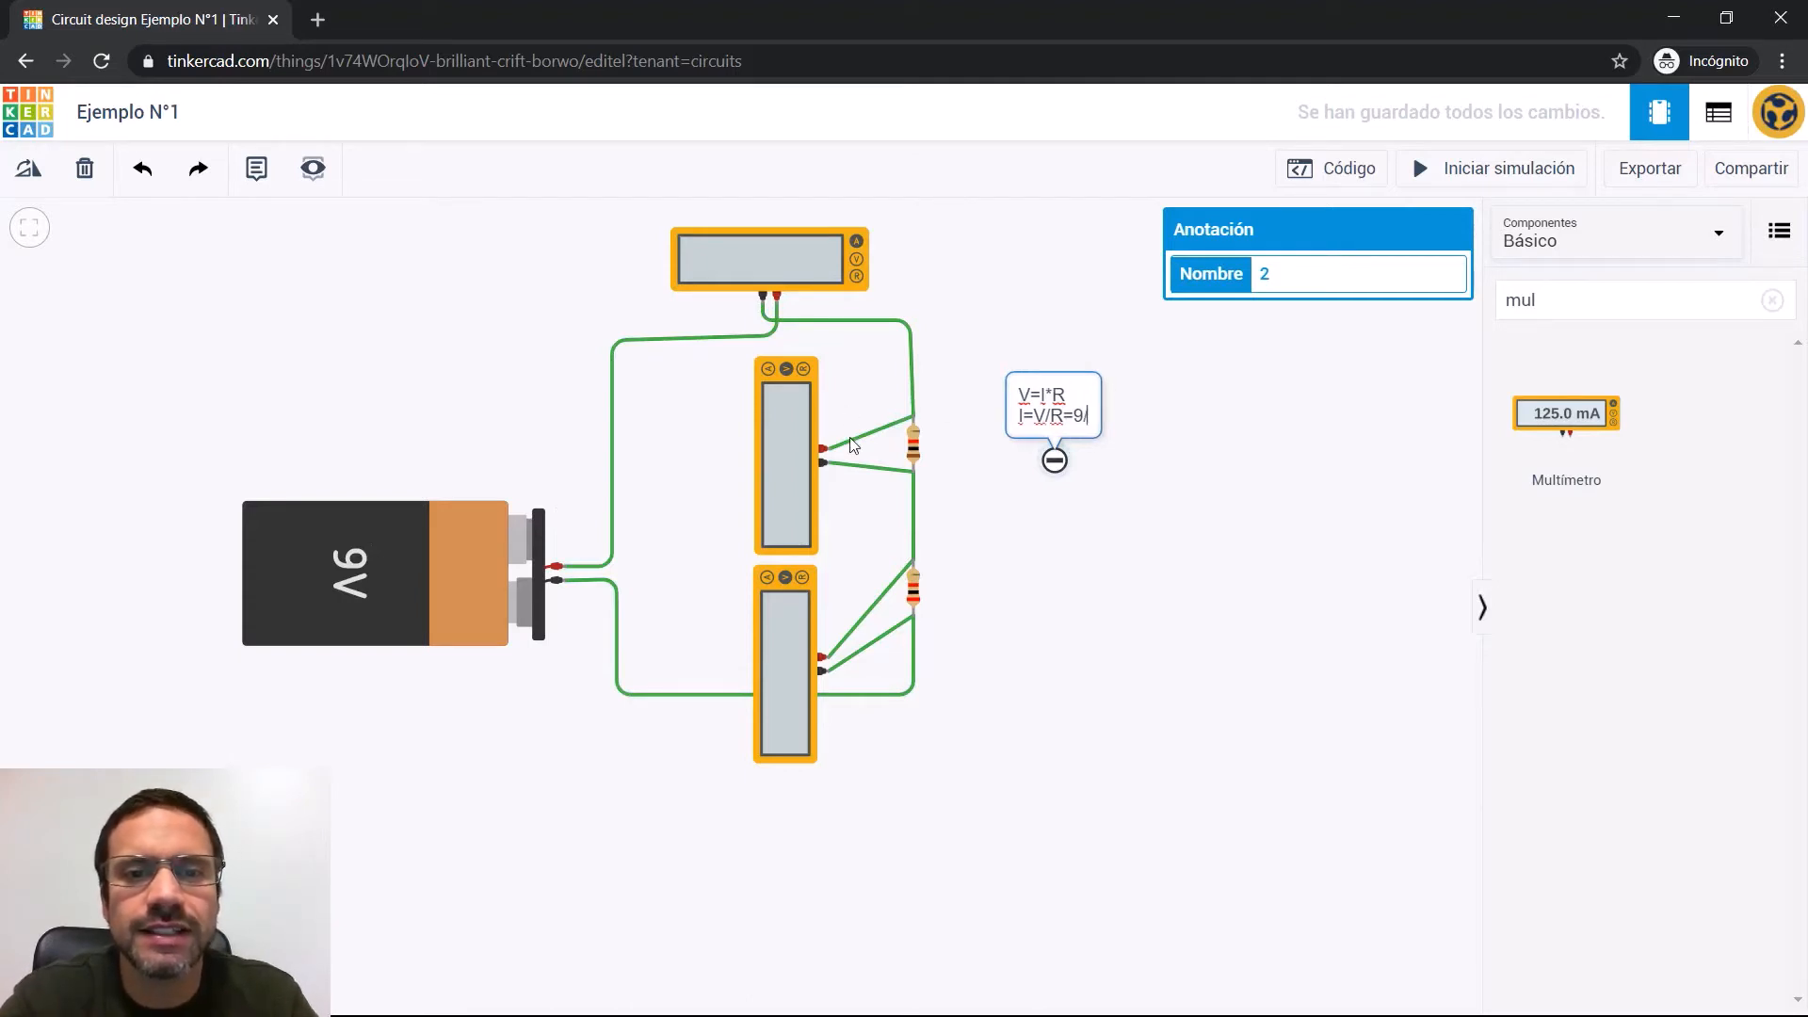
{"action": "type", "text": "3"}
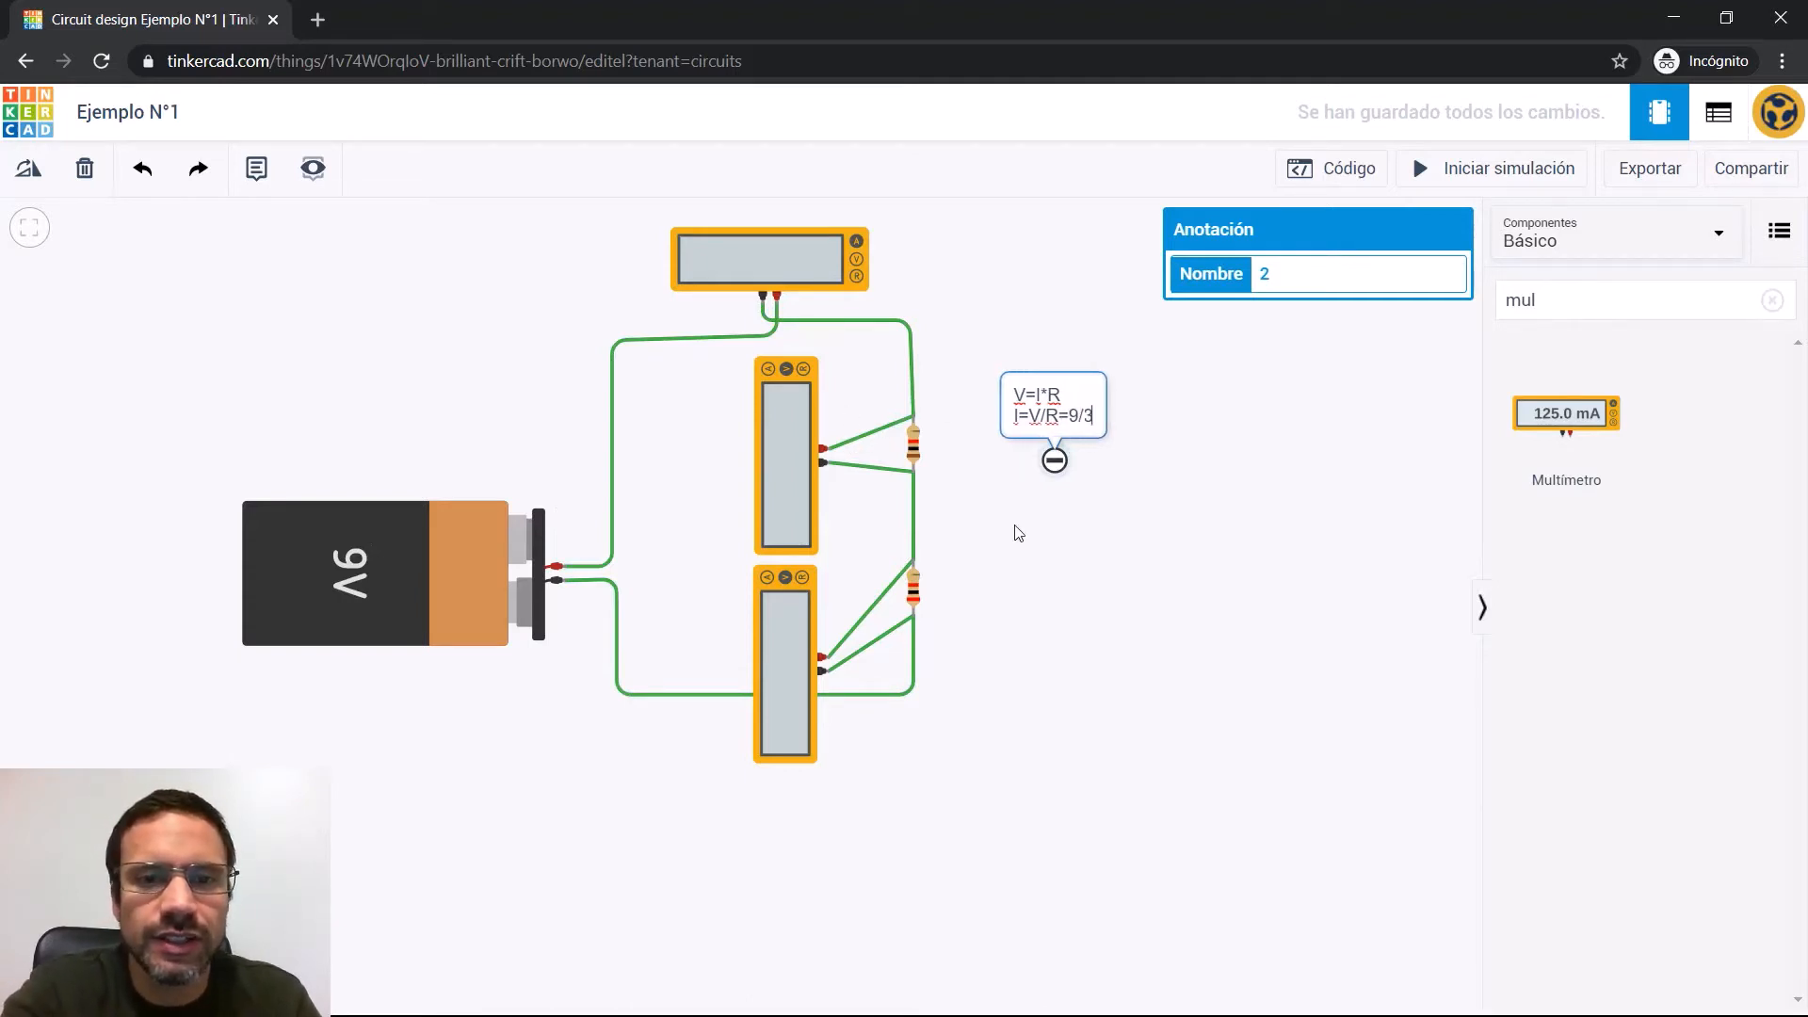
{"action": "type", "text": "K="}
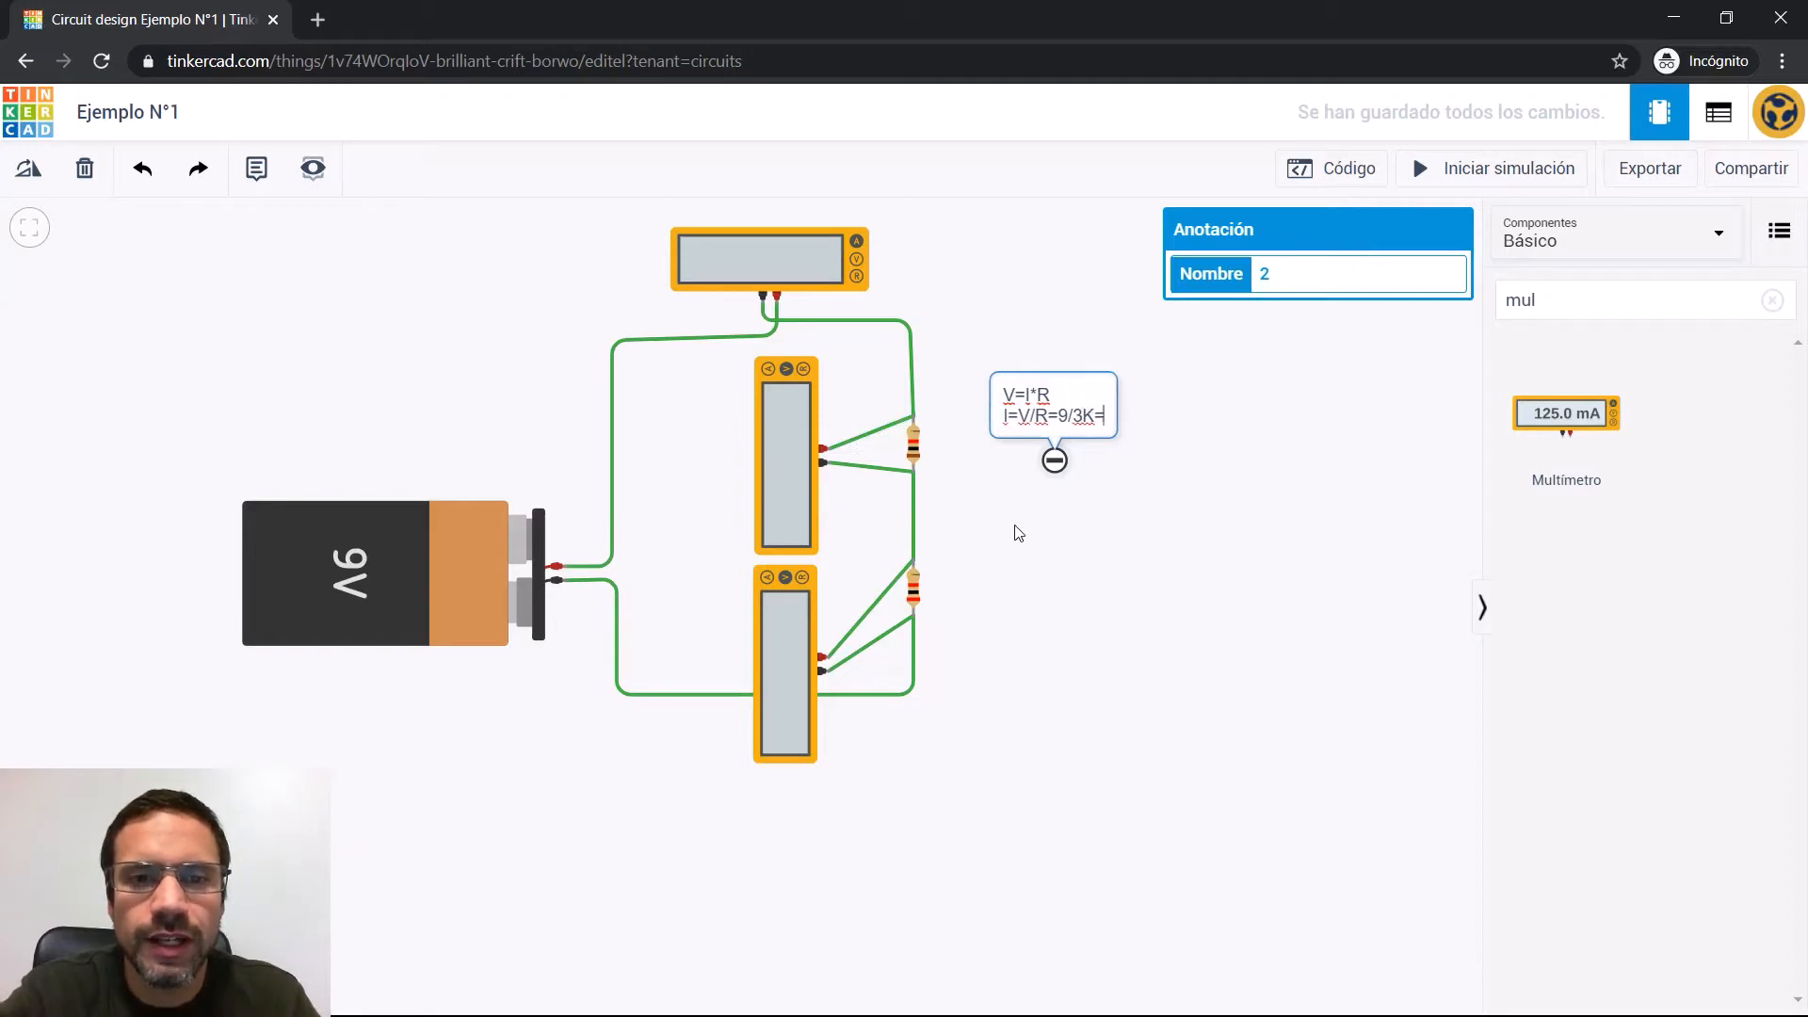
{"action": "type", "text": "3mA"}
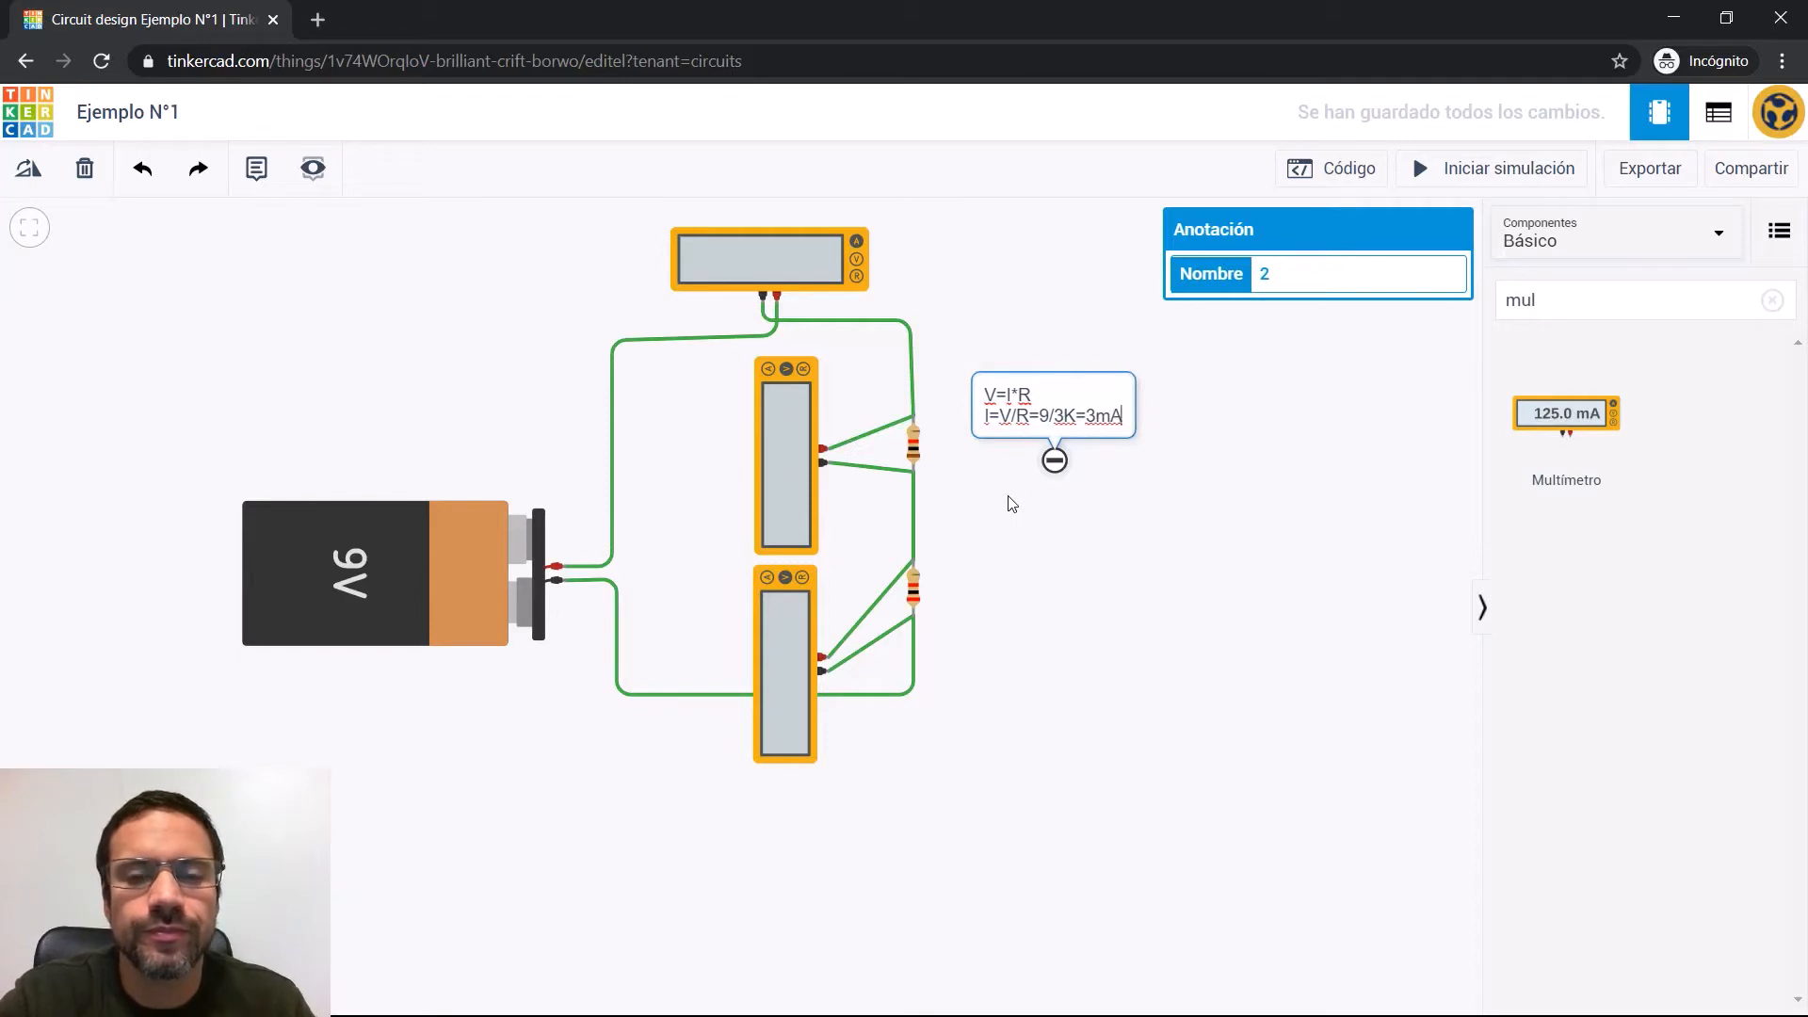
Move the current-calculation annotation to the free space just left of the horizontal multimeter
{"action": "left_click", "coordinate": [1094, 482]}
{"action": "mouse_move", "coordinate": [1053, 459]}
{"action": "left_mouse_down"}
{"action": "mouse_move", "coordinate": [1049, 342]}
{"action": "mouse_move", "coordinate": [864, 307]}
{"action": "mouse_move", "coordinate": [559, 314]}
{"action": "left_mouse_up"}
{"action": "left_click", "coordinate": [994, 413]}
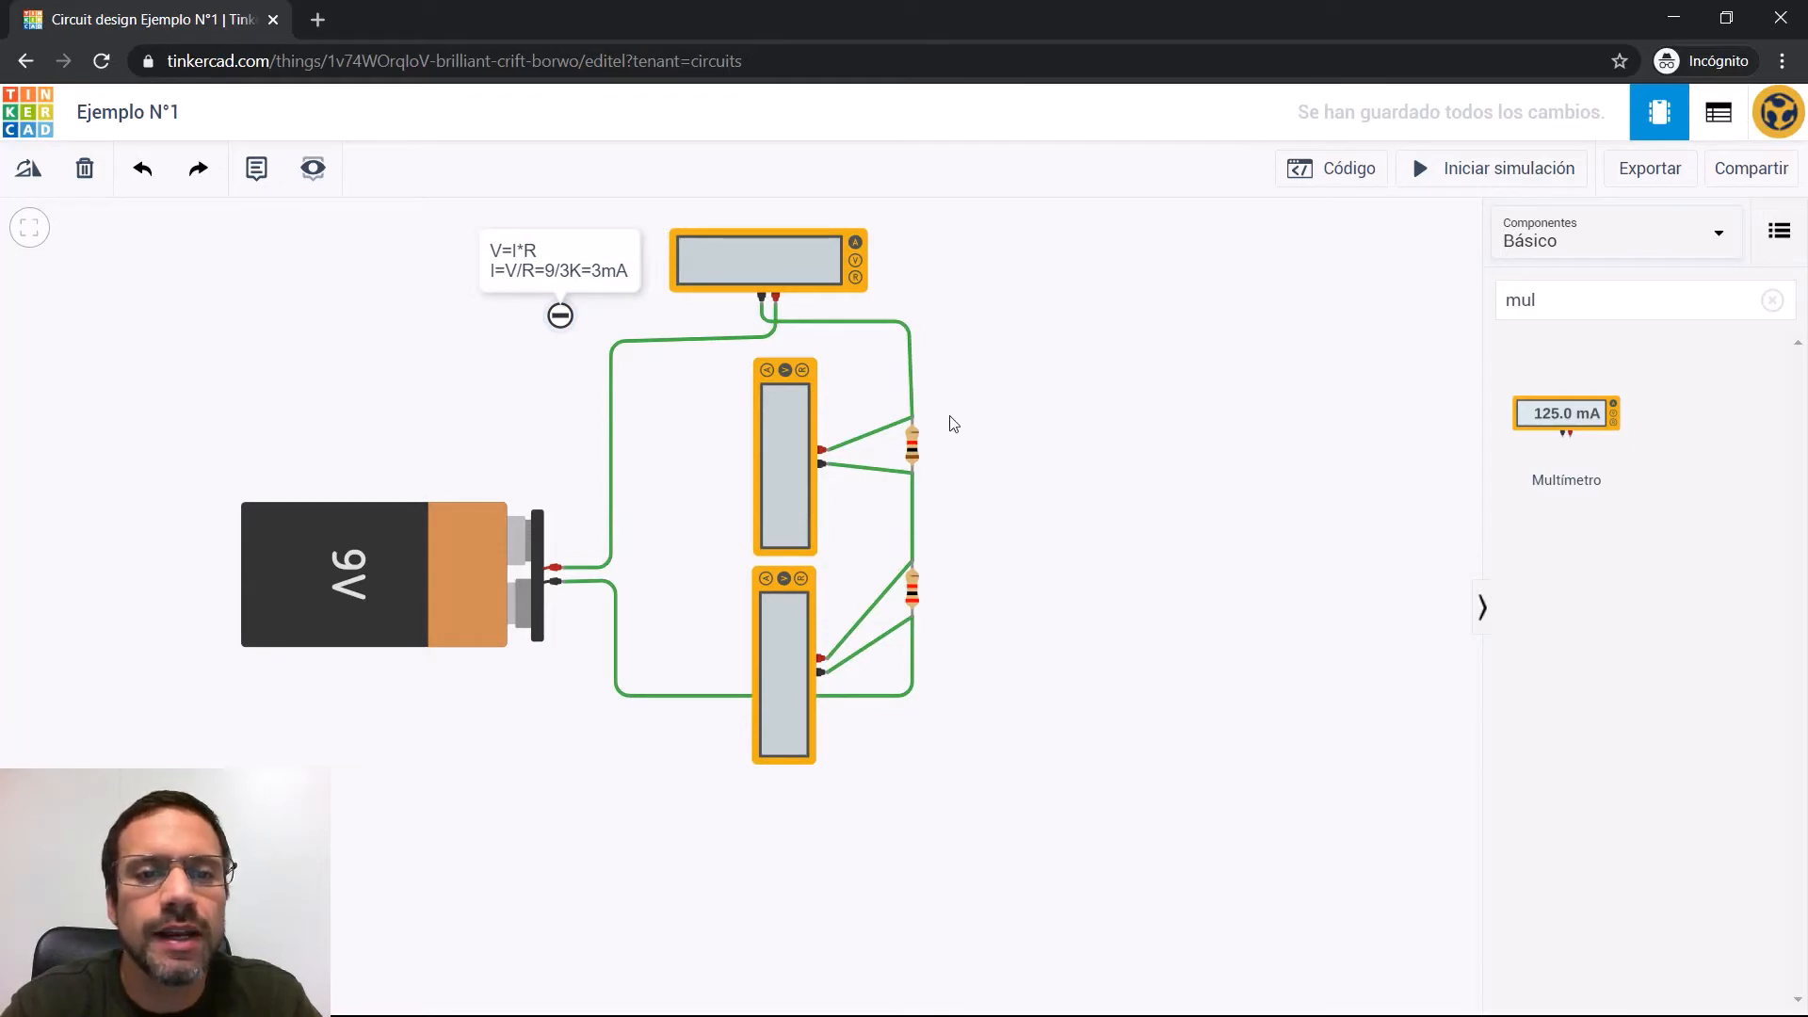
Add another annotation beside the upper resistor with the first line "V=I*R"
{"action": "left_click", "coordinate": [256, 167]}
{"action": "left_click", "coordinate": [822, 393]}
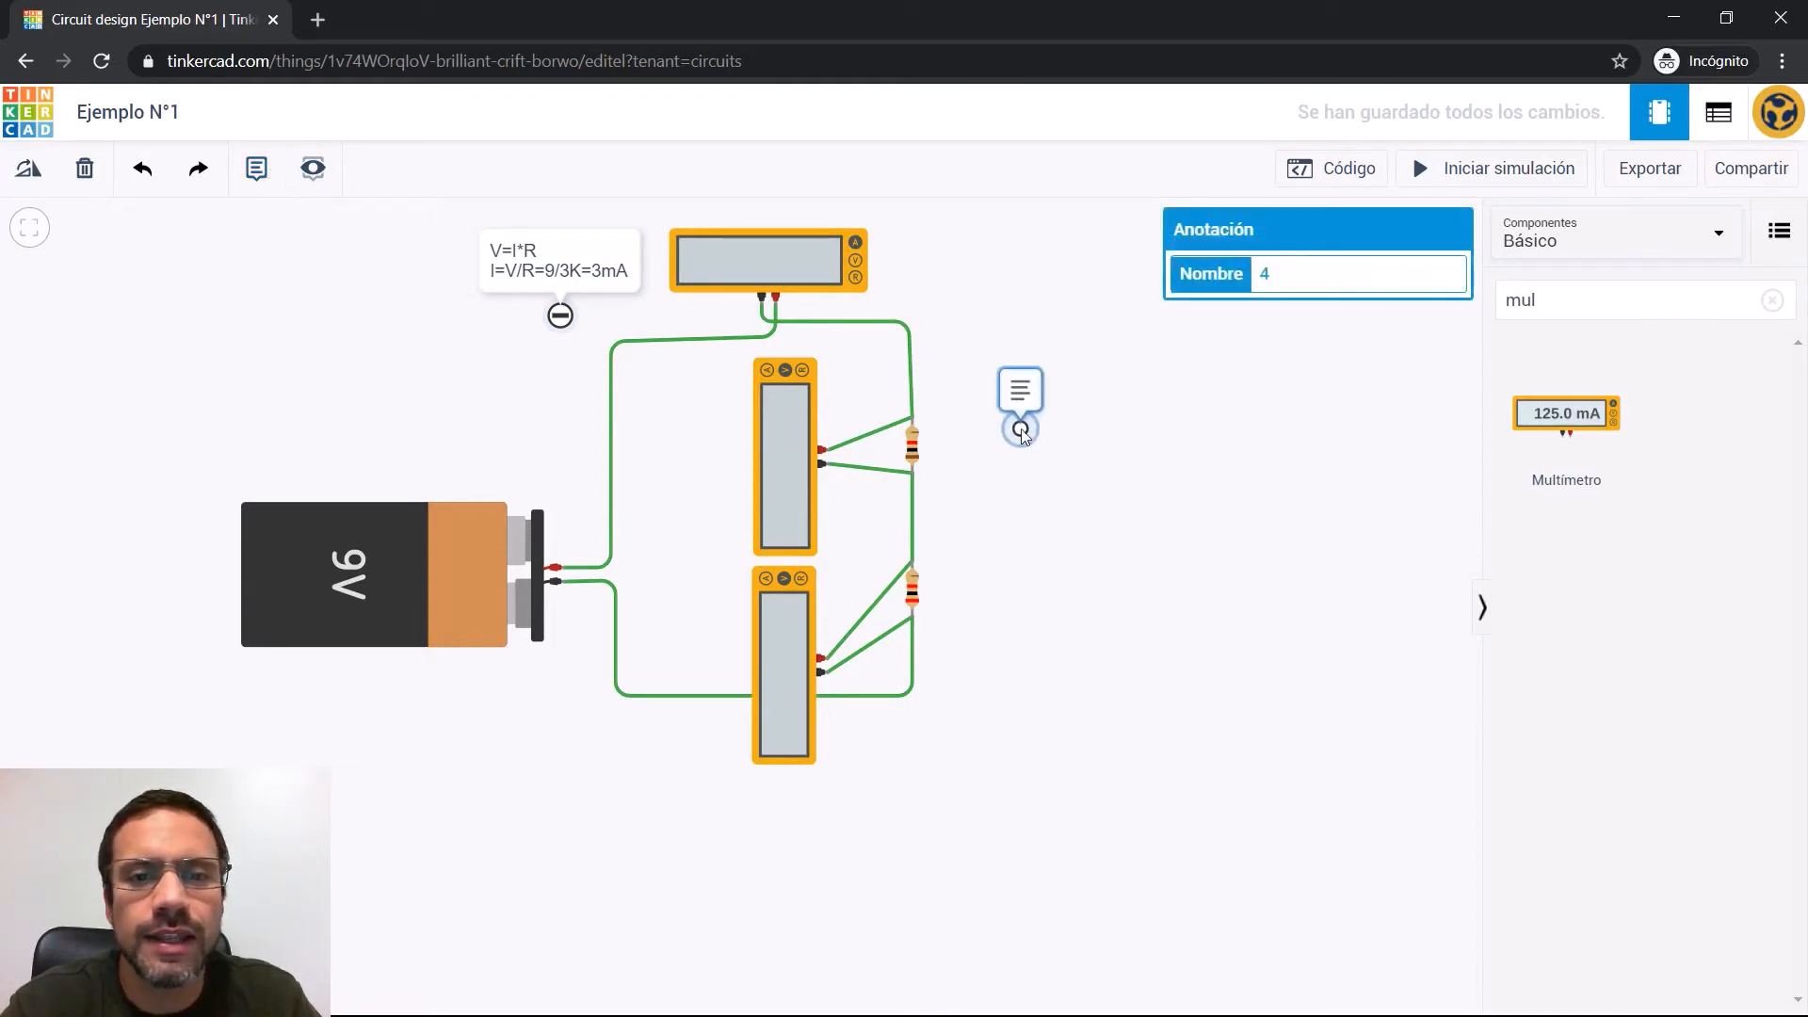
{"action": "left_click", "coordinate": [1020, 428]}
{"action": "left_click", "coordinate": [1037, 393]}
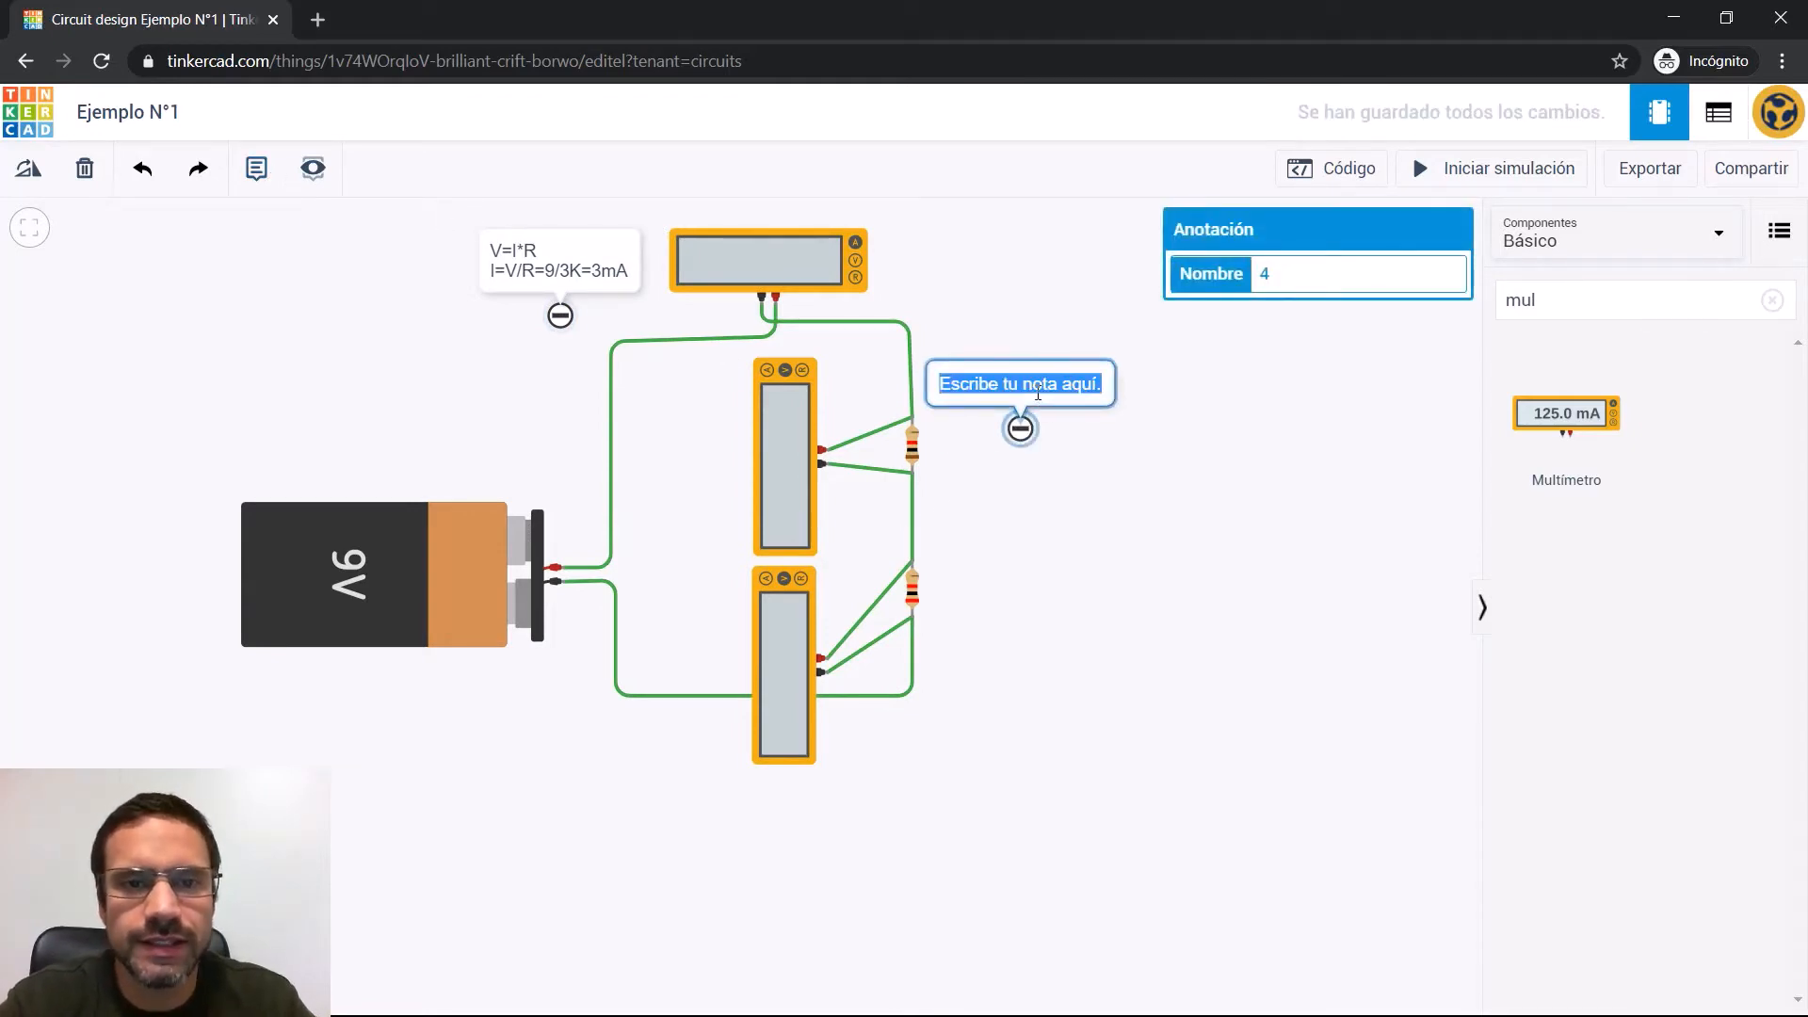
{"action": "type", "text": "V=I"}
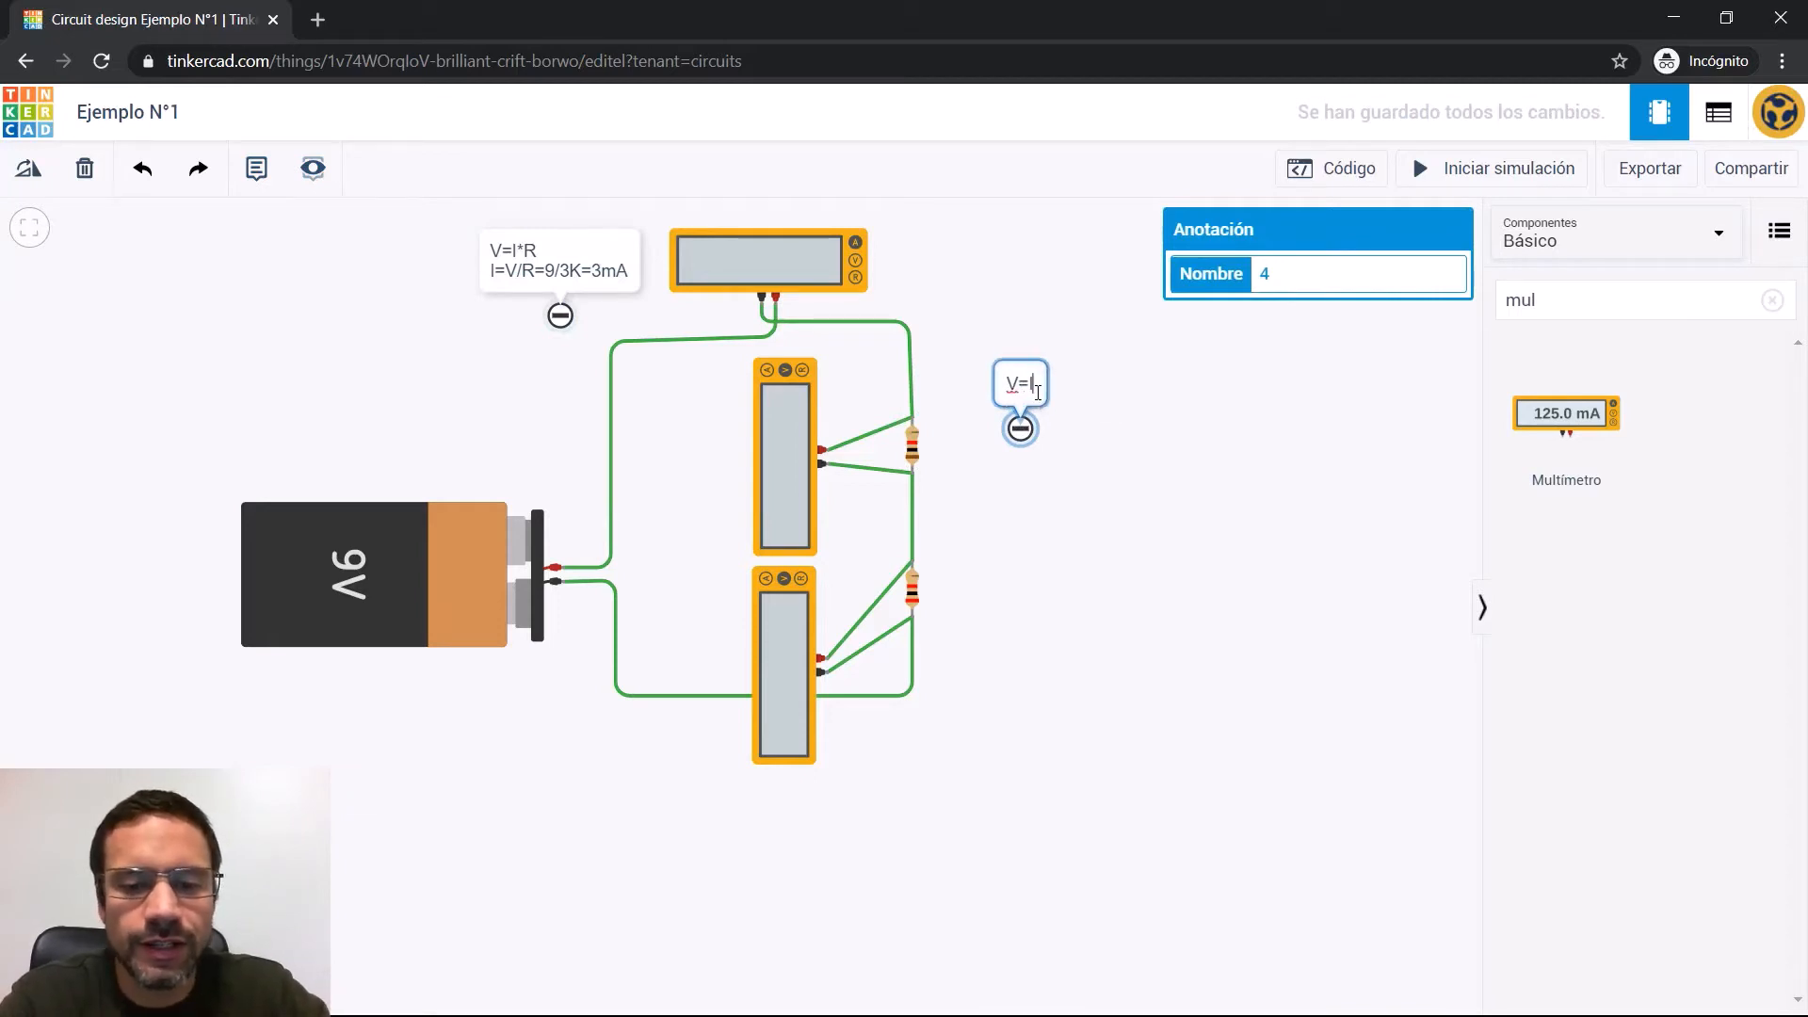
{"action": "type", "text": "*R"}
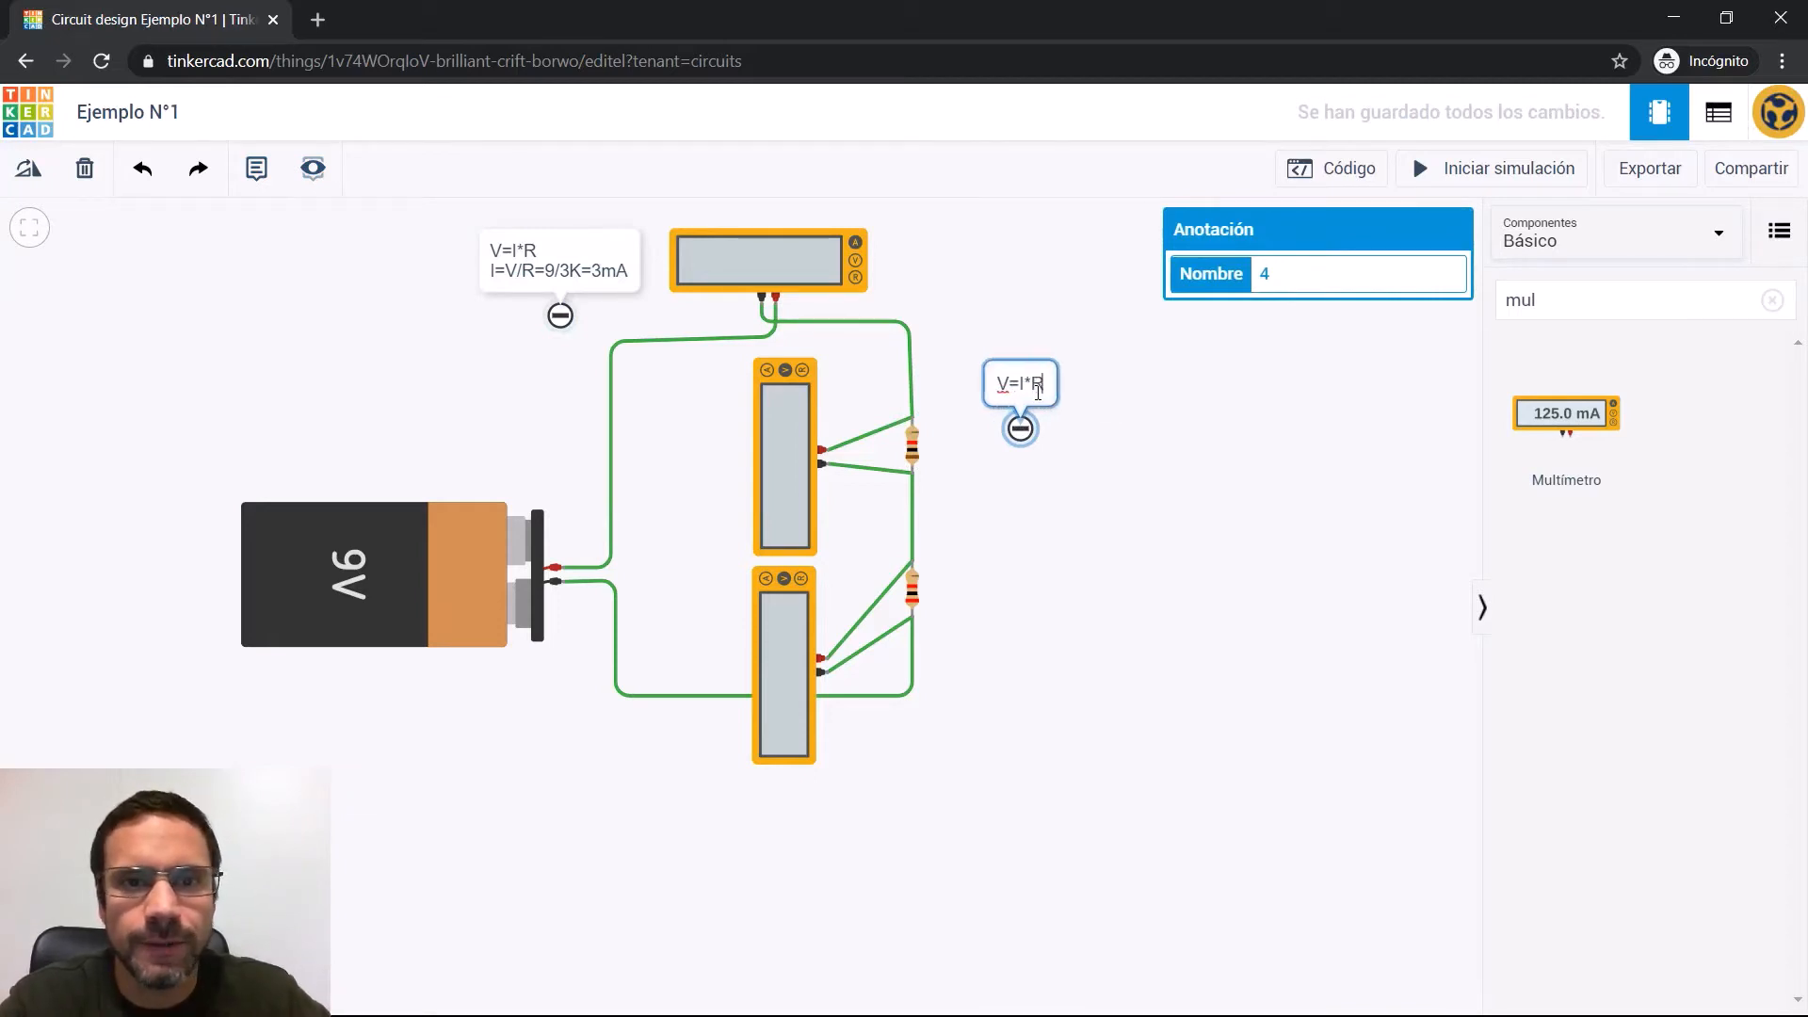
Add a second line reading "V=3mA*1K=3V" to the upper resistor's annotation
{"action": "key", "text": "Return"}
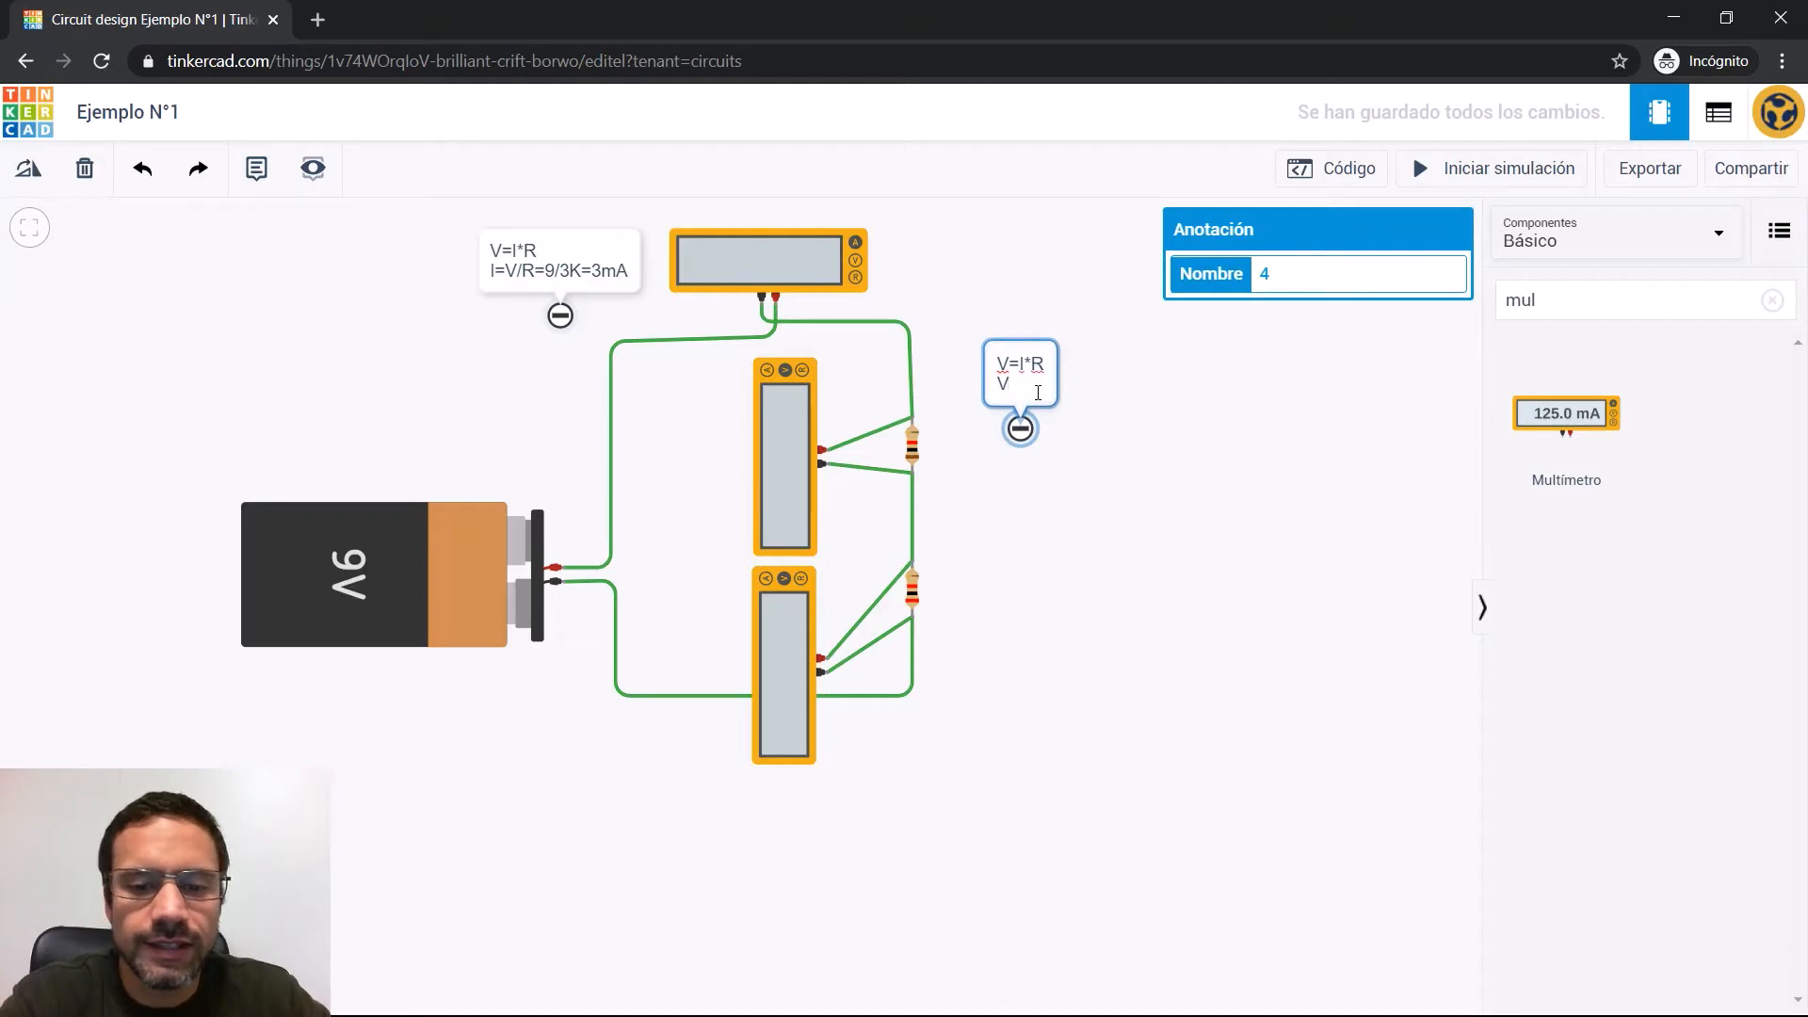
{"action": "type", "text": "V="}
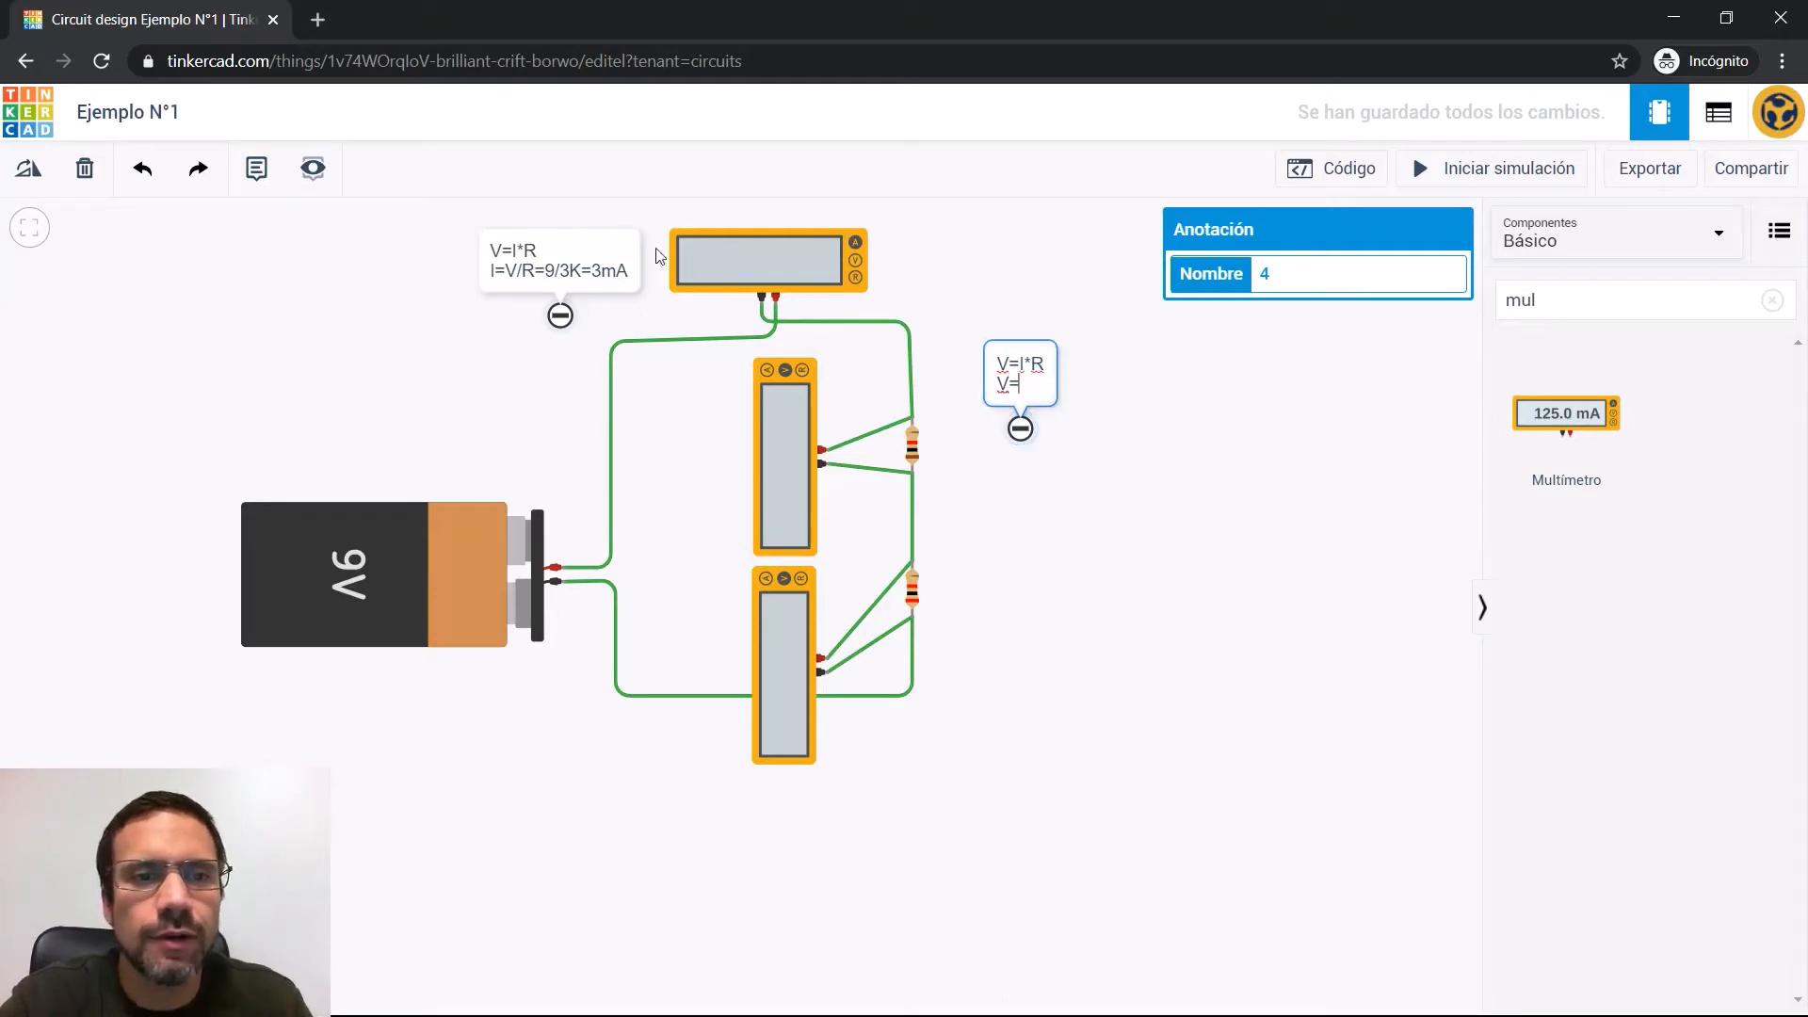
{"action": "type", "text": "3m"}
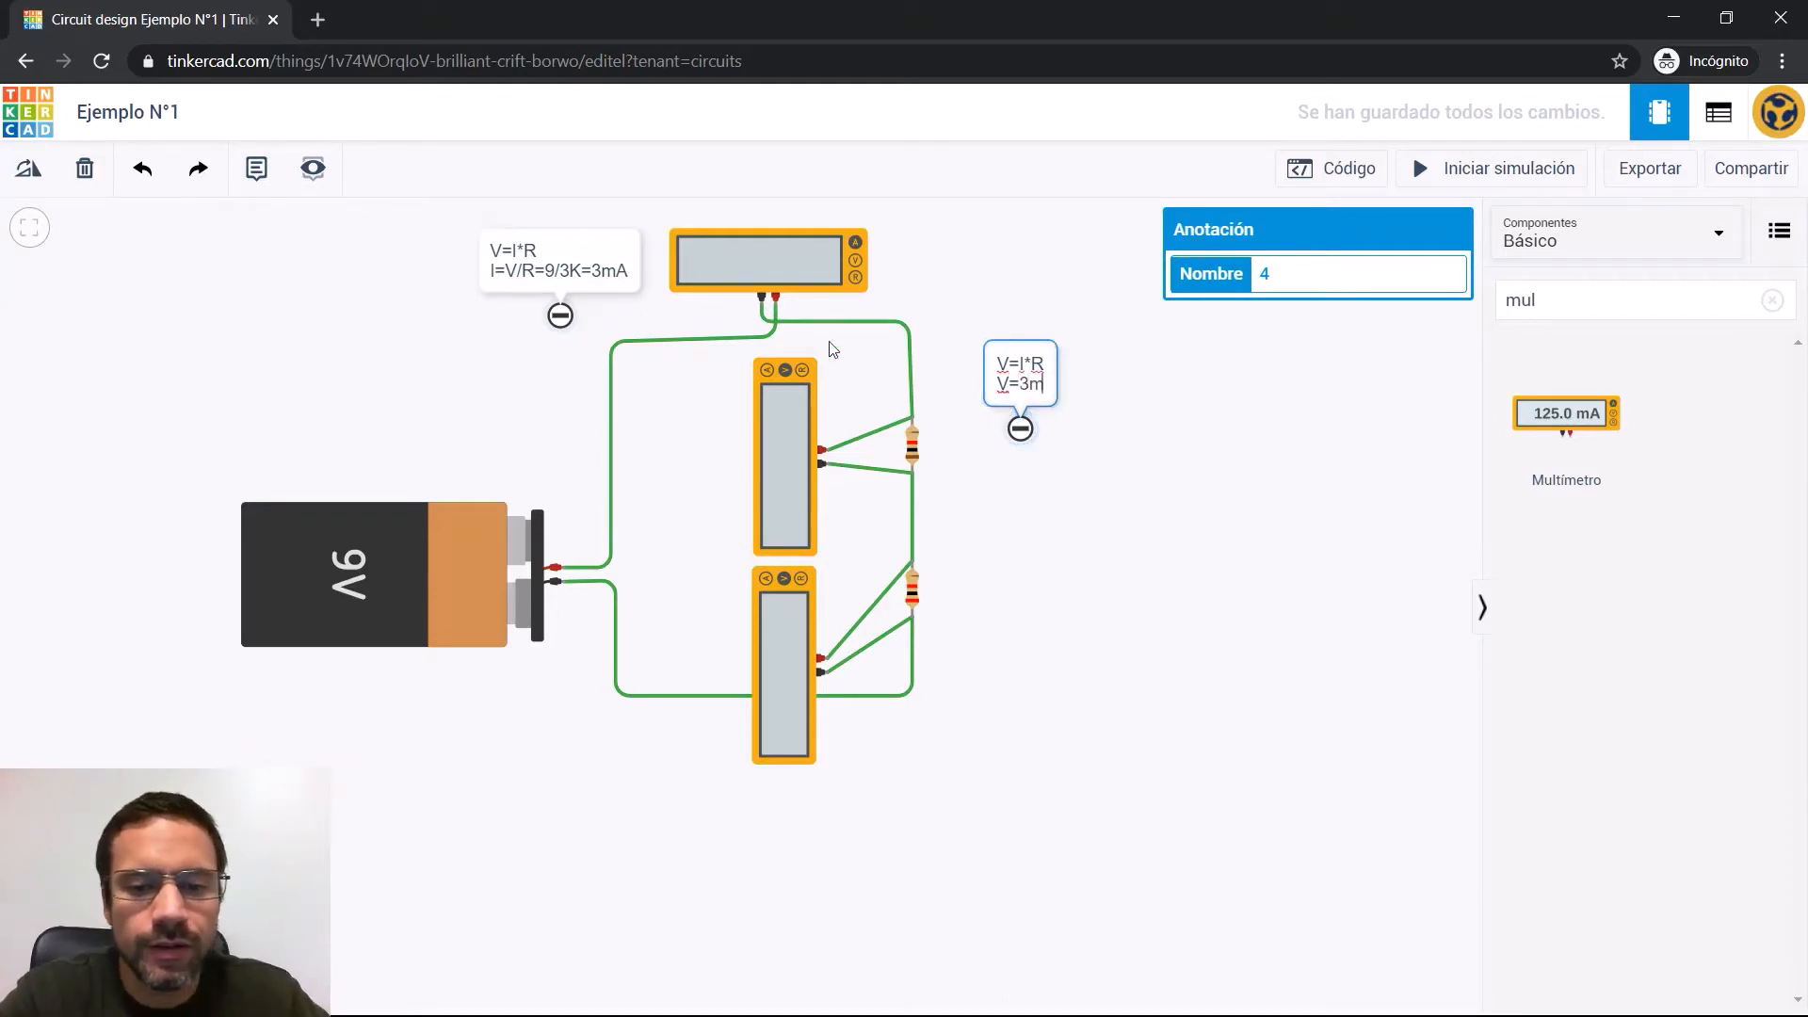
{"action": "type", "text": "A*"}
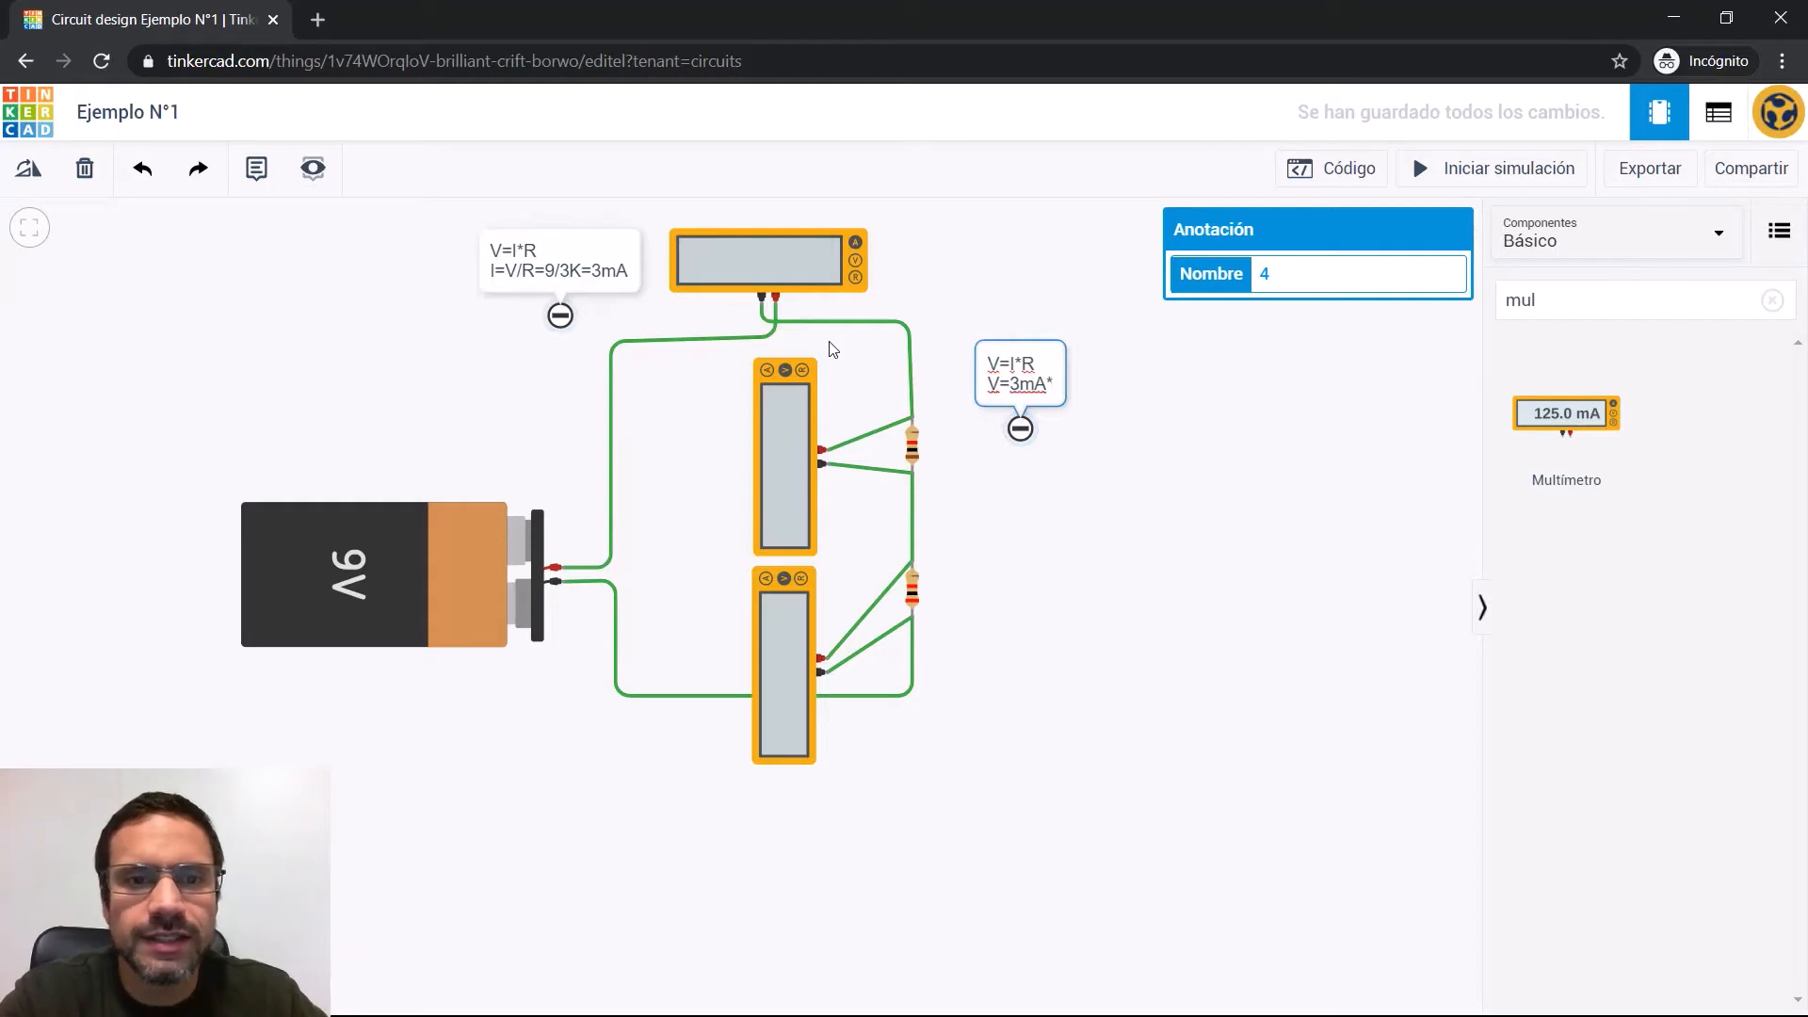
{"action": "type", "text": "1"}
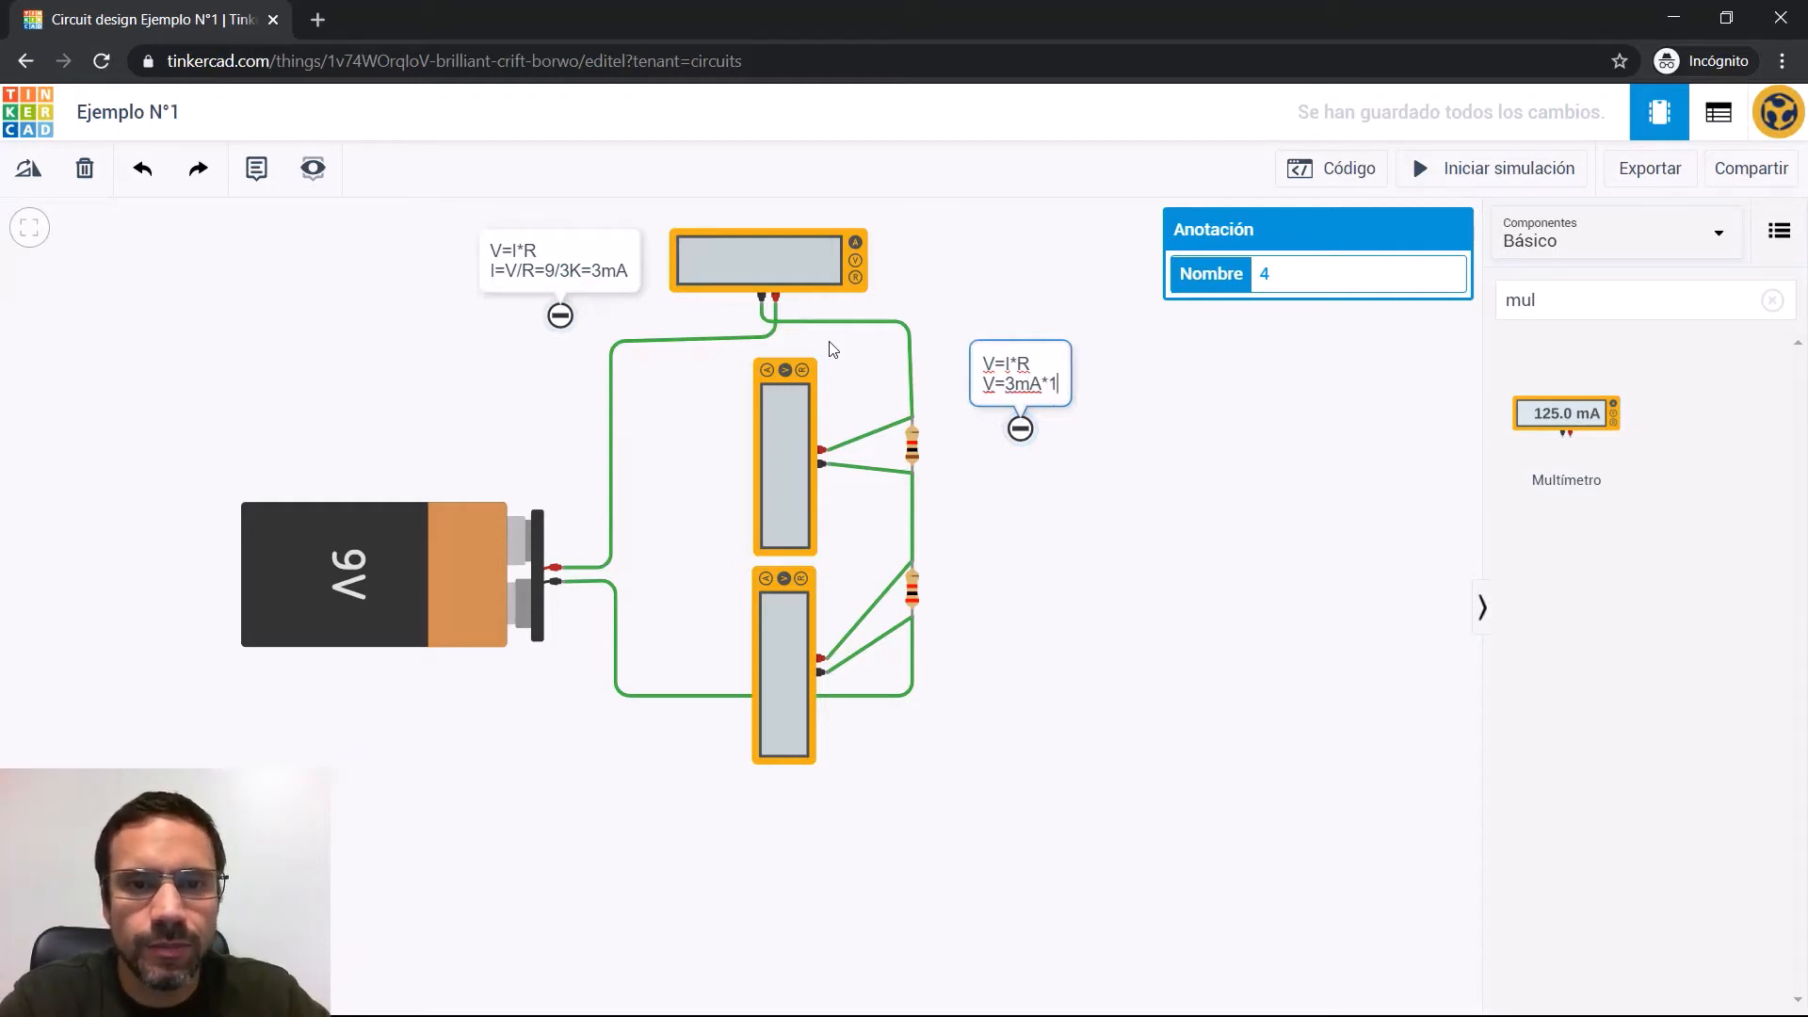
{"action": "type", "text": "K="}
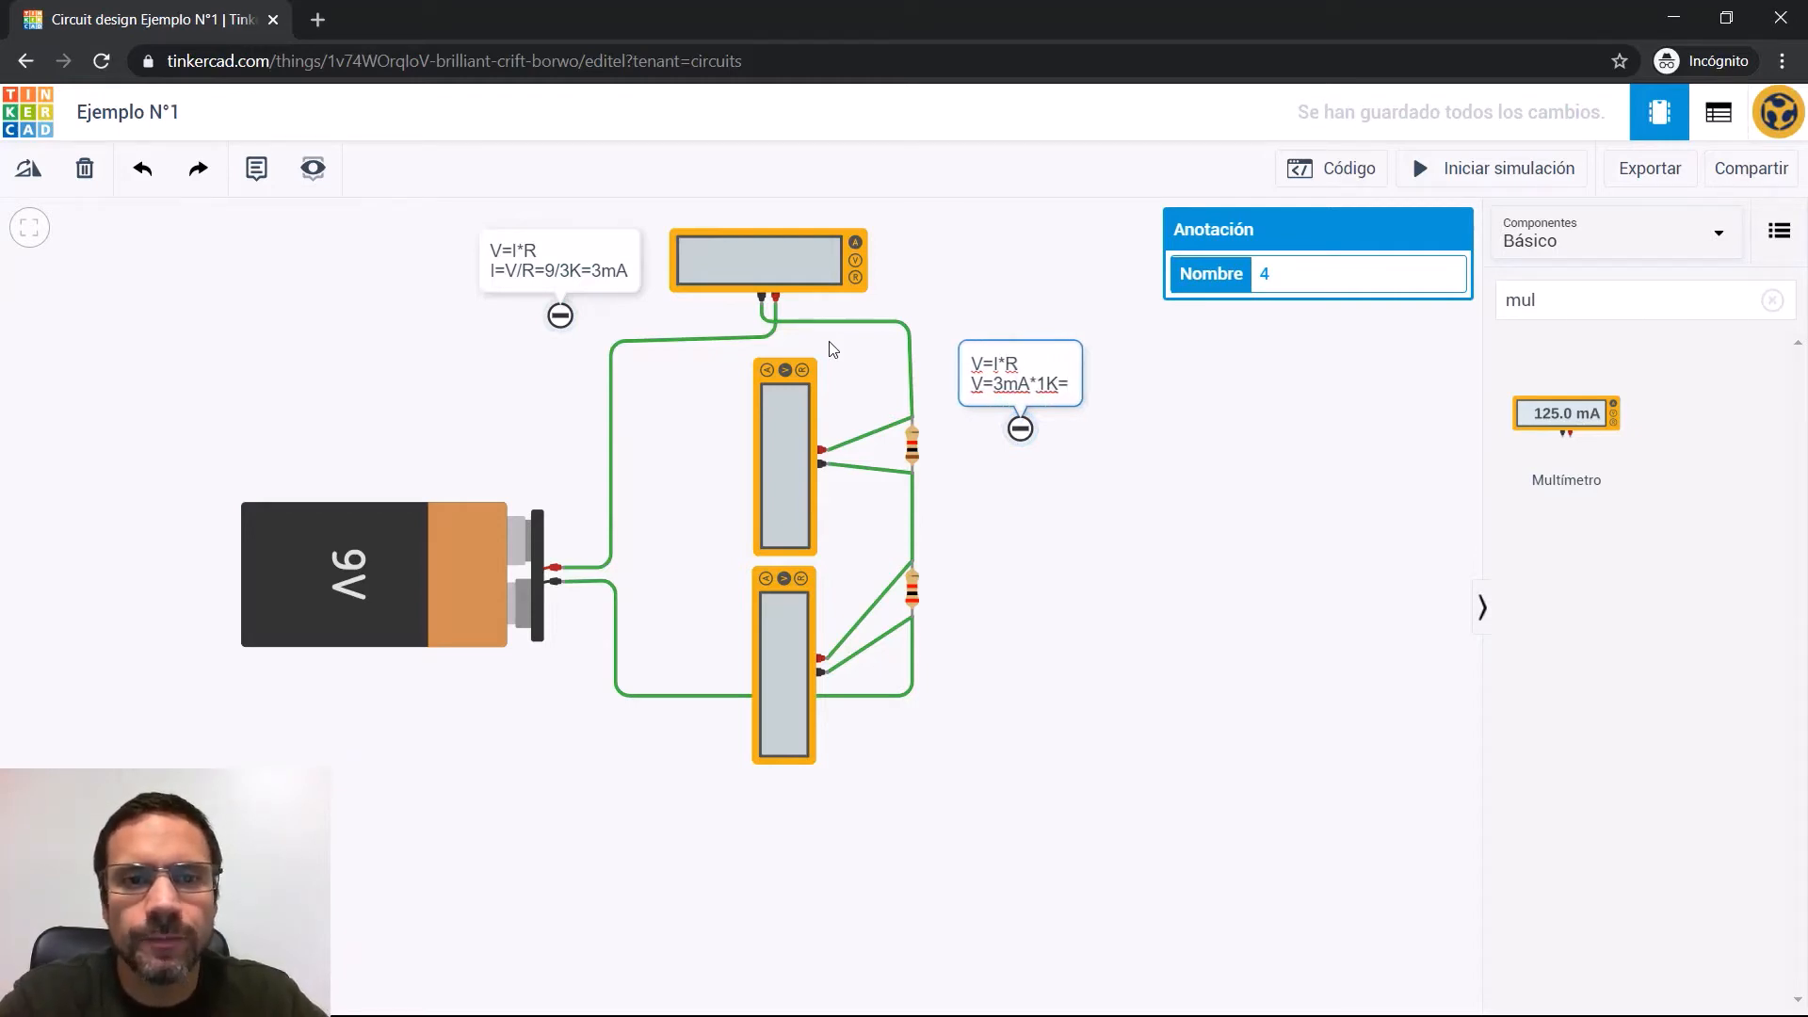
{"action": "type", "text": "3V"}
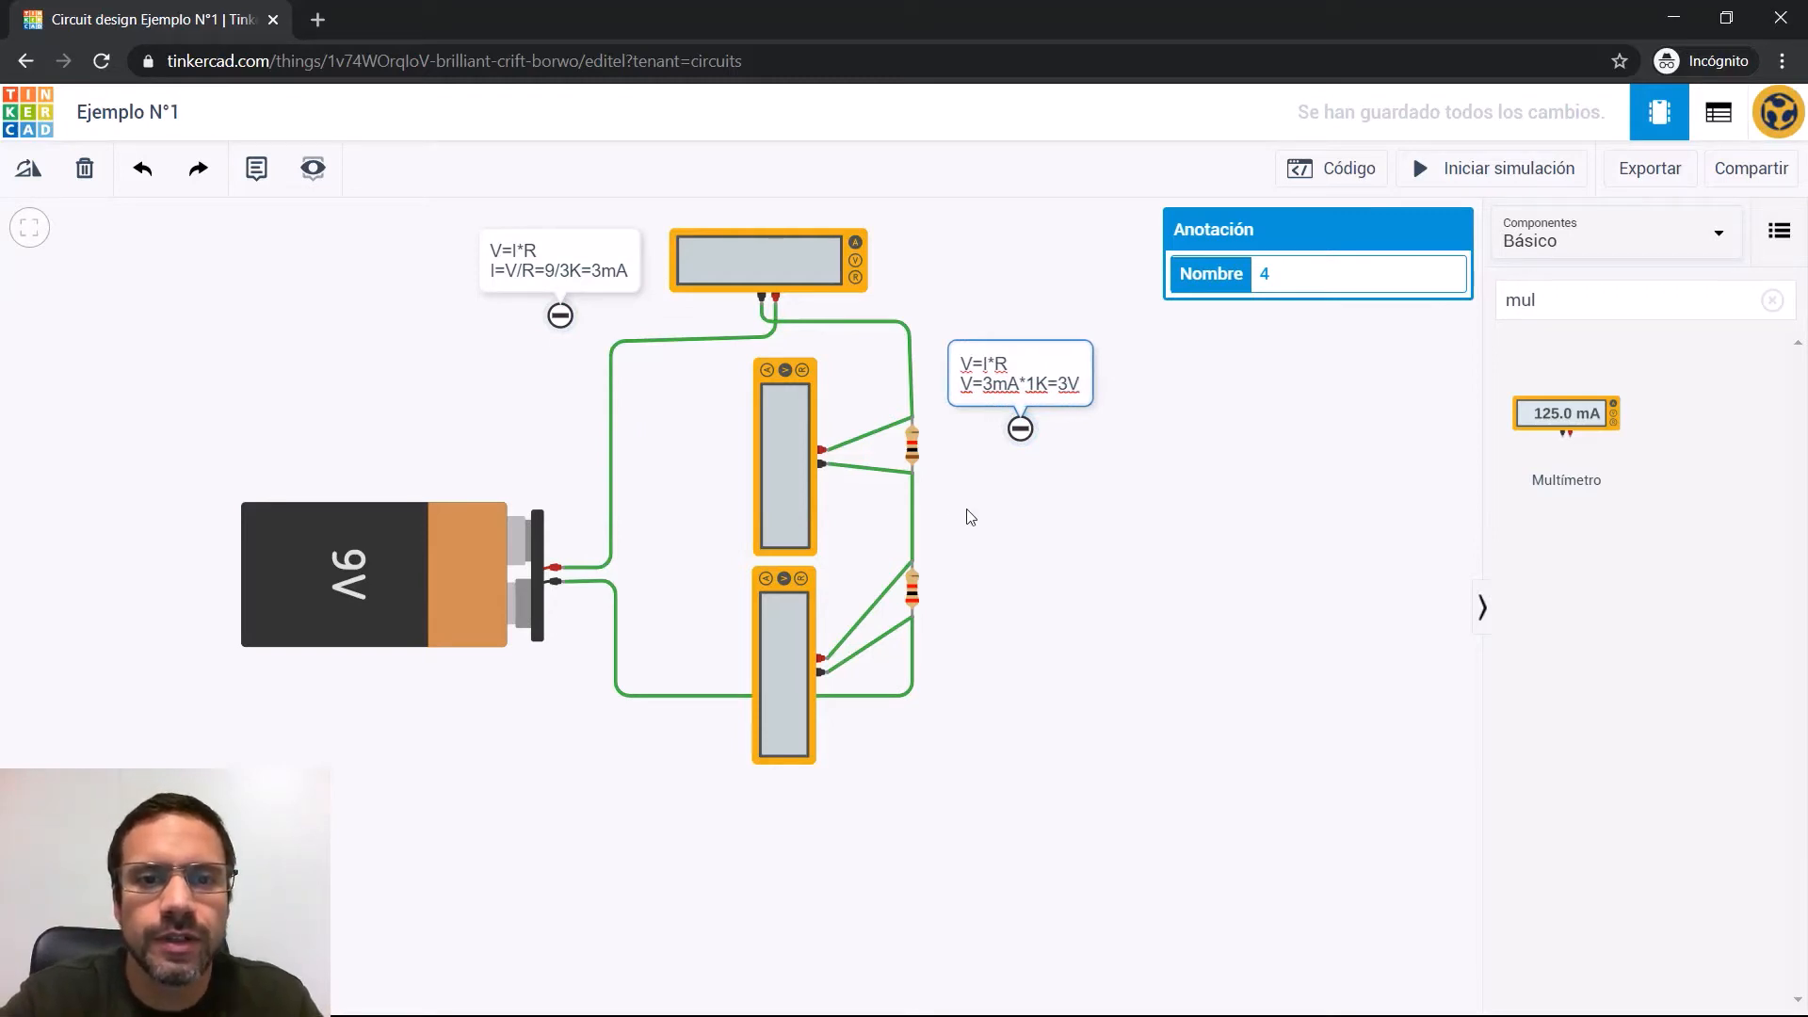
{"action": "left_click", "coordinate": [990, 527]}
Add an annotation reading "V=3mA*2K=6V" beside the lower resistor
{"action": "left_click", "coordinate": [280, 170]}
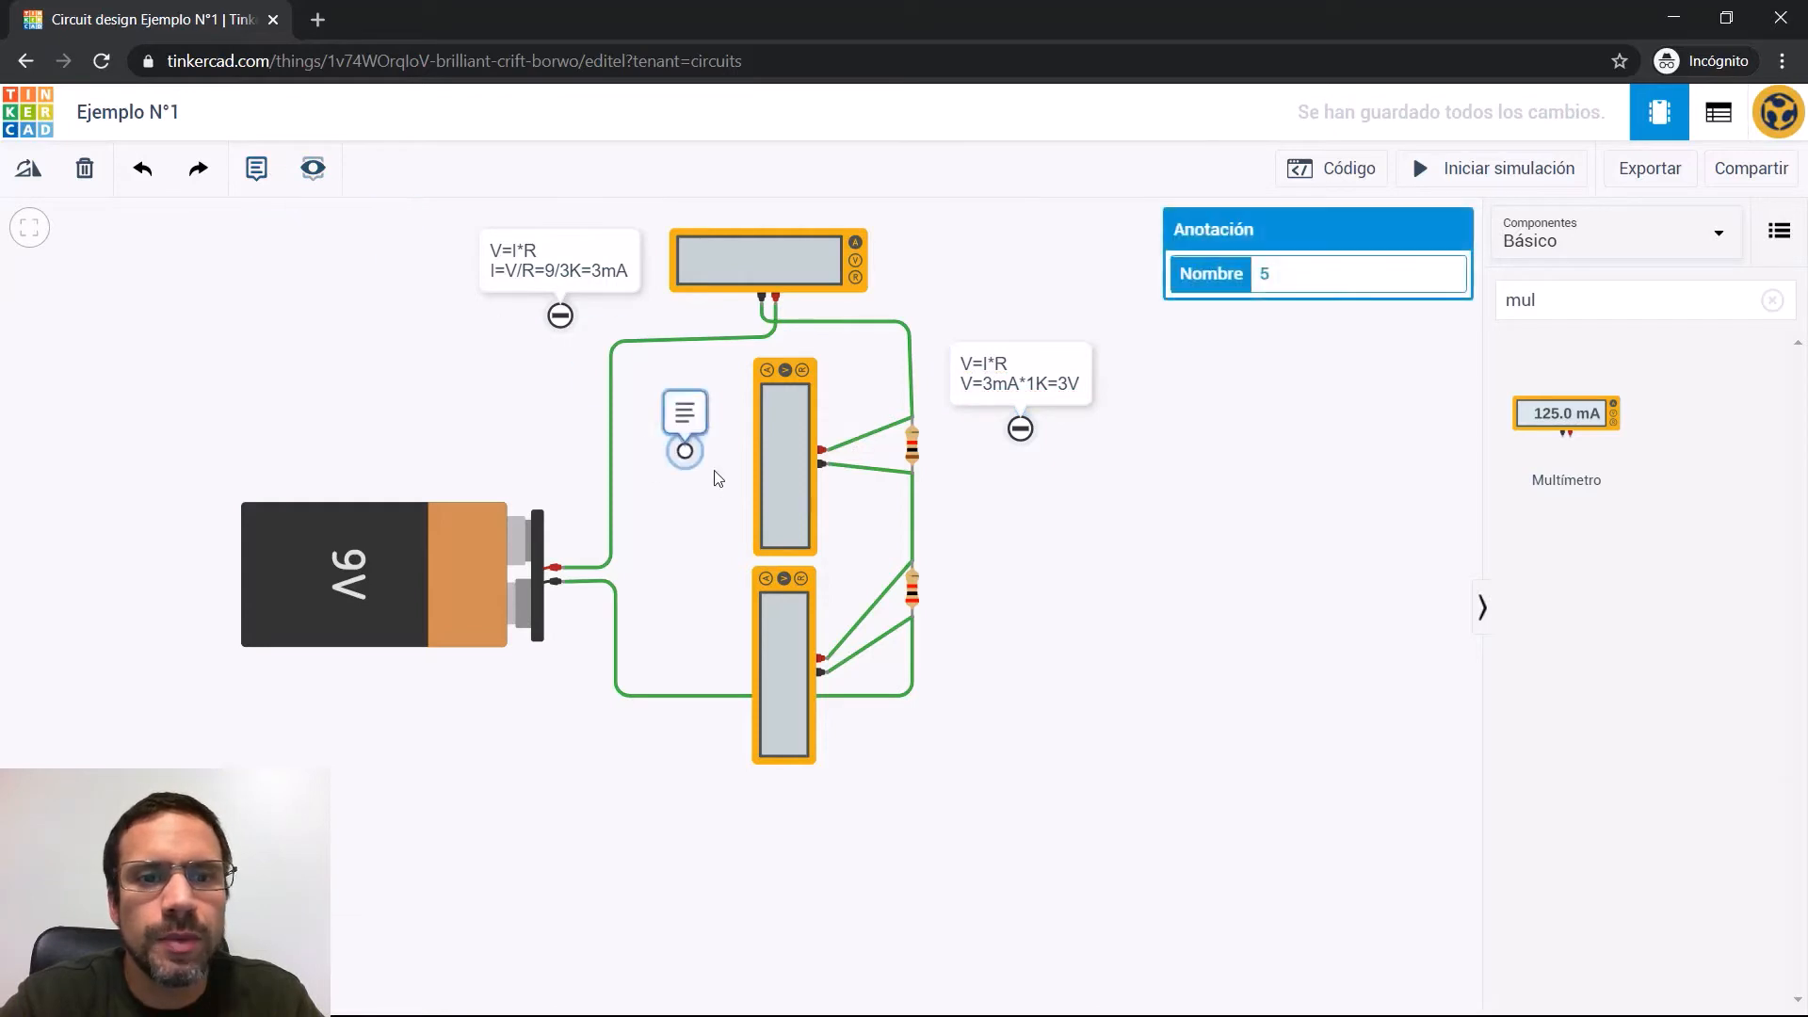
{"action": "left_click", "coordinate": [1005, 591]}
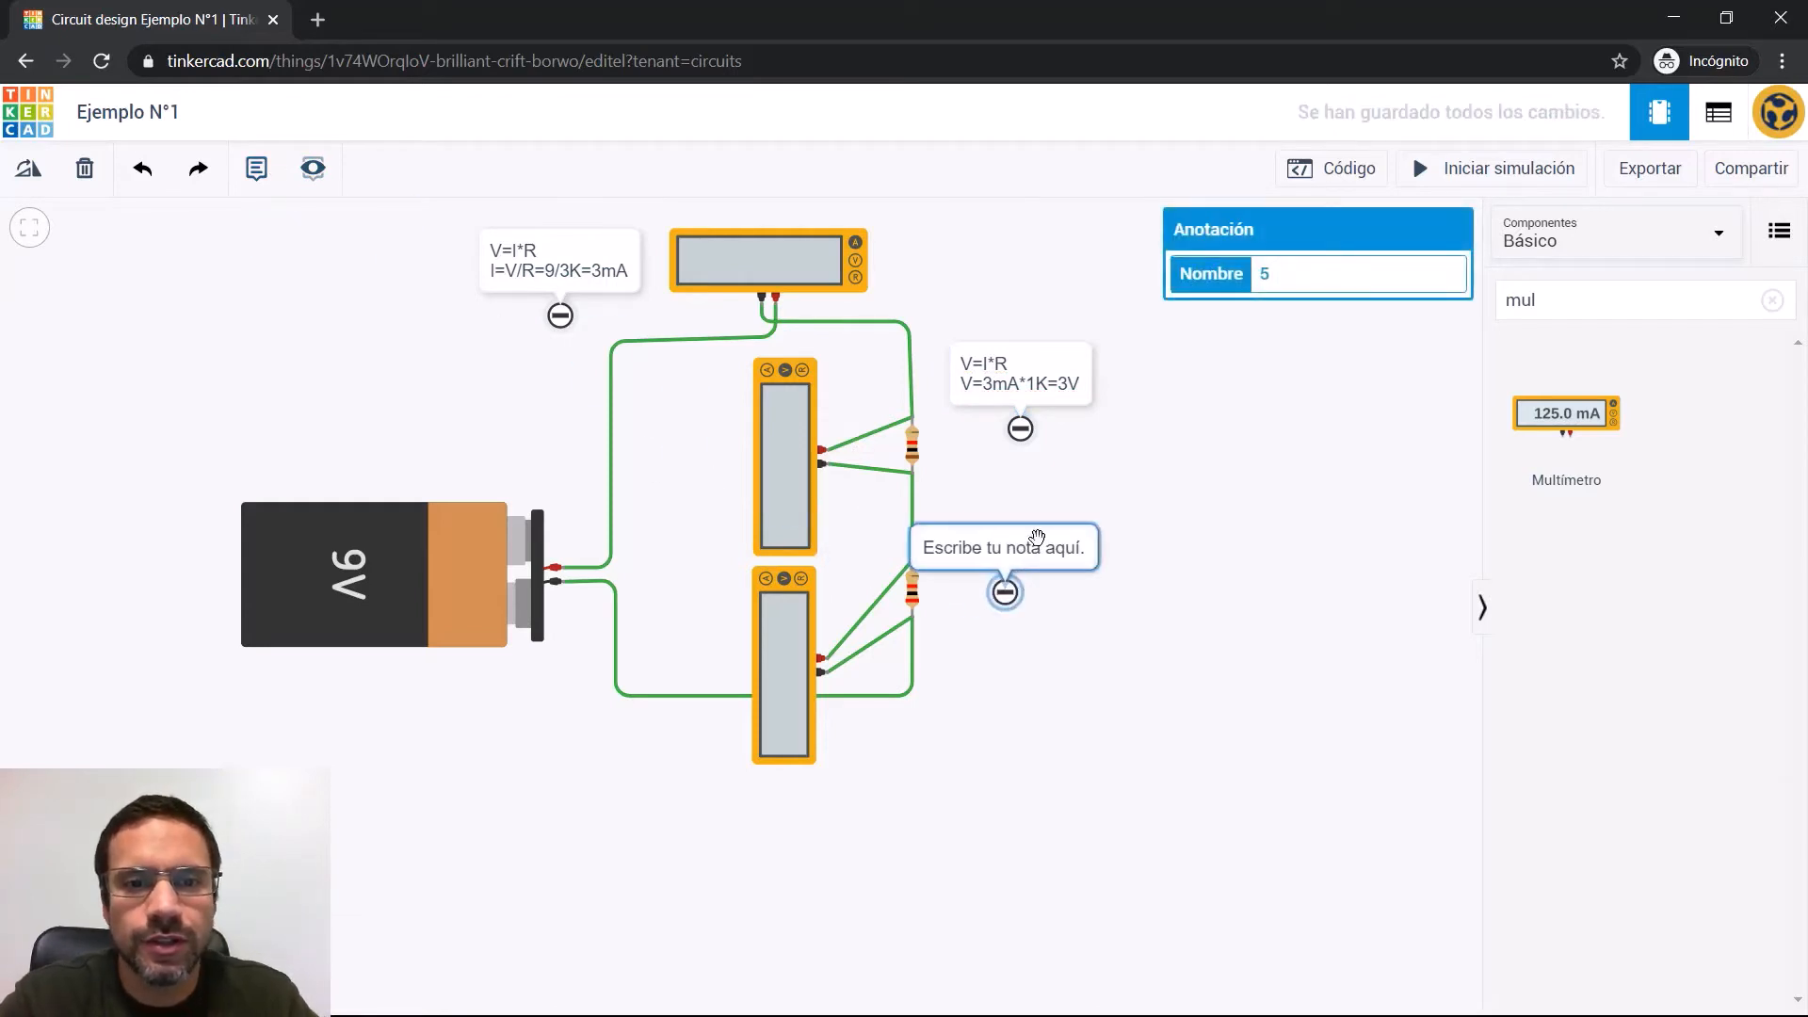
{"action": "double_click", "coordinate": [1029, 551]}
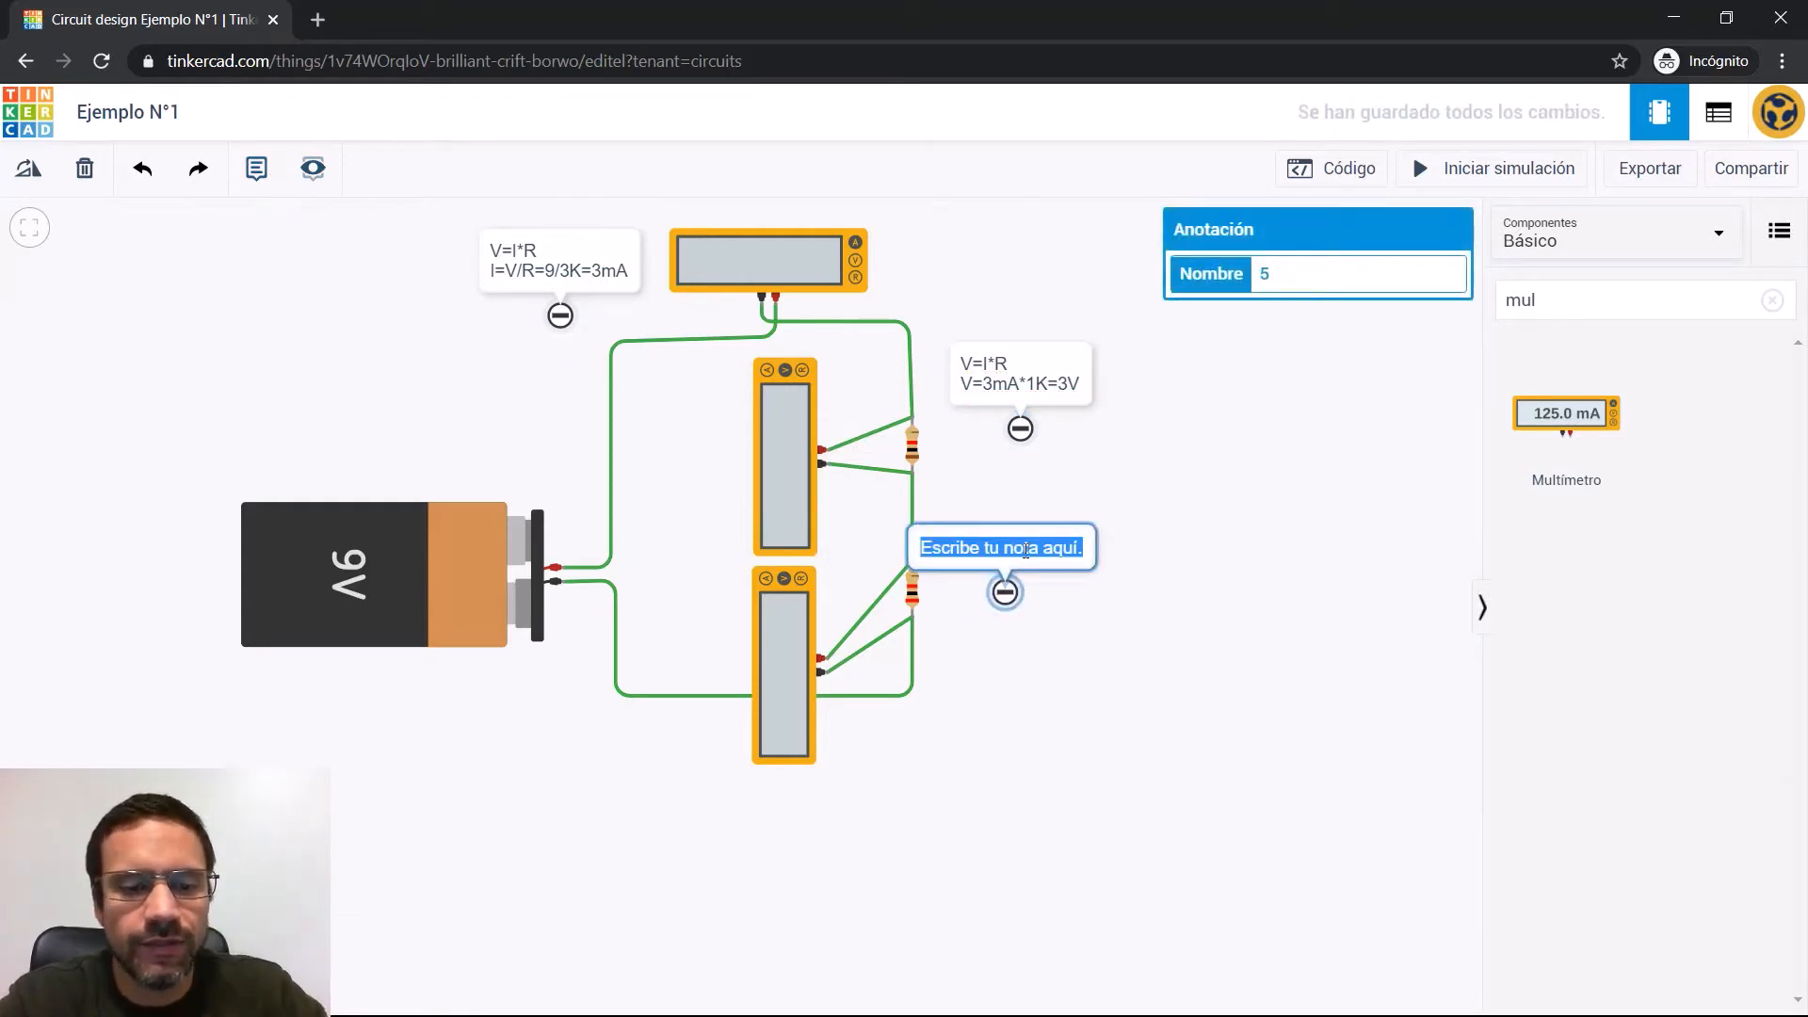
{"action": "type", "text": "V="}
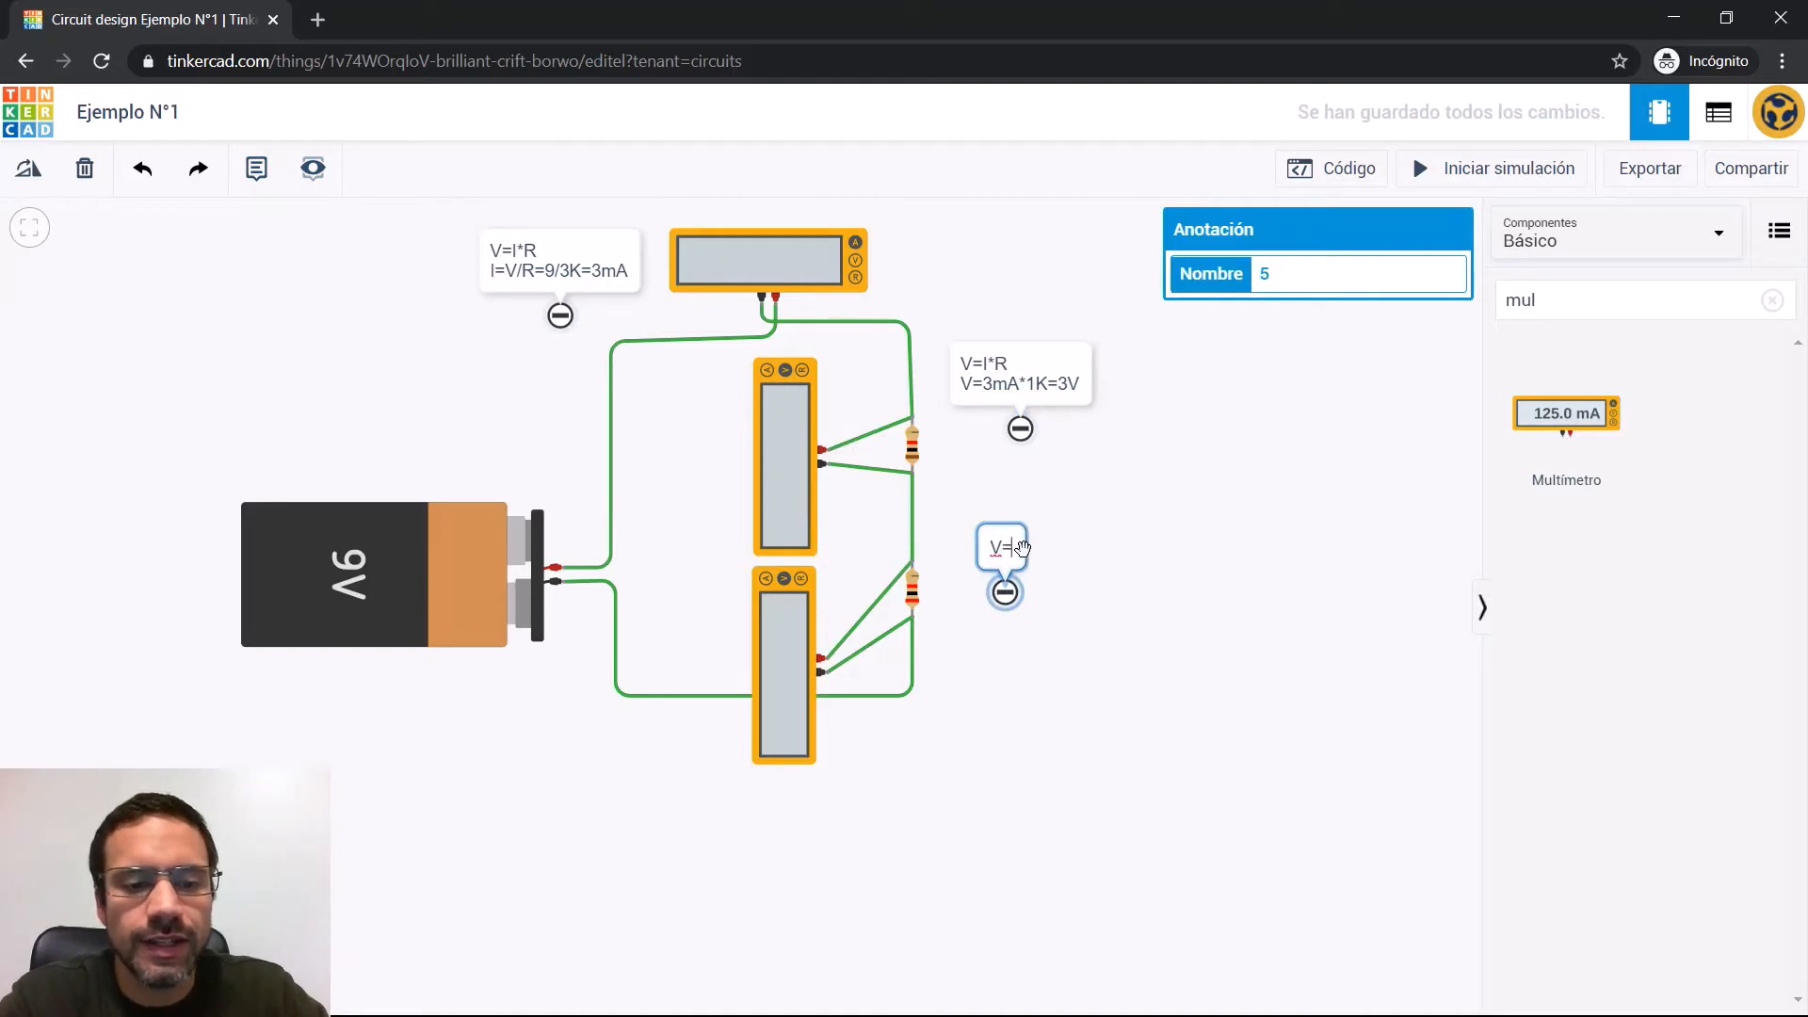
{"action": "type", "text": "3mA"}
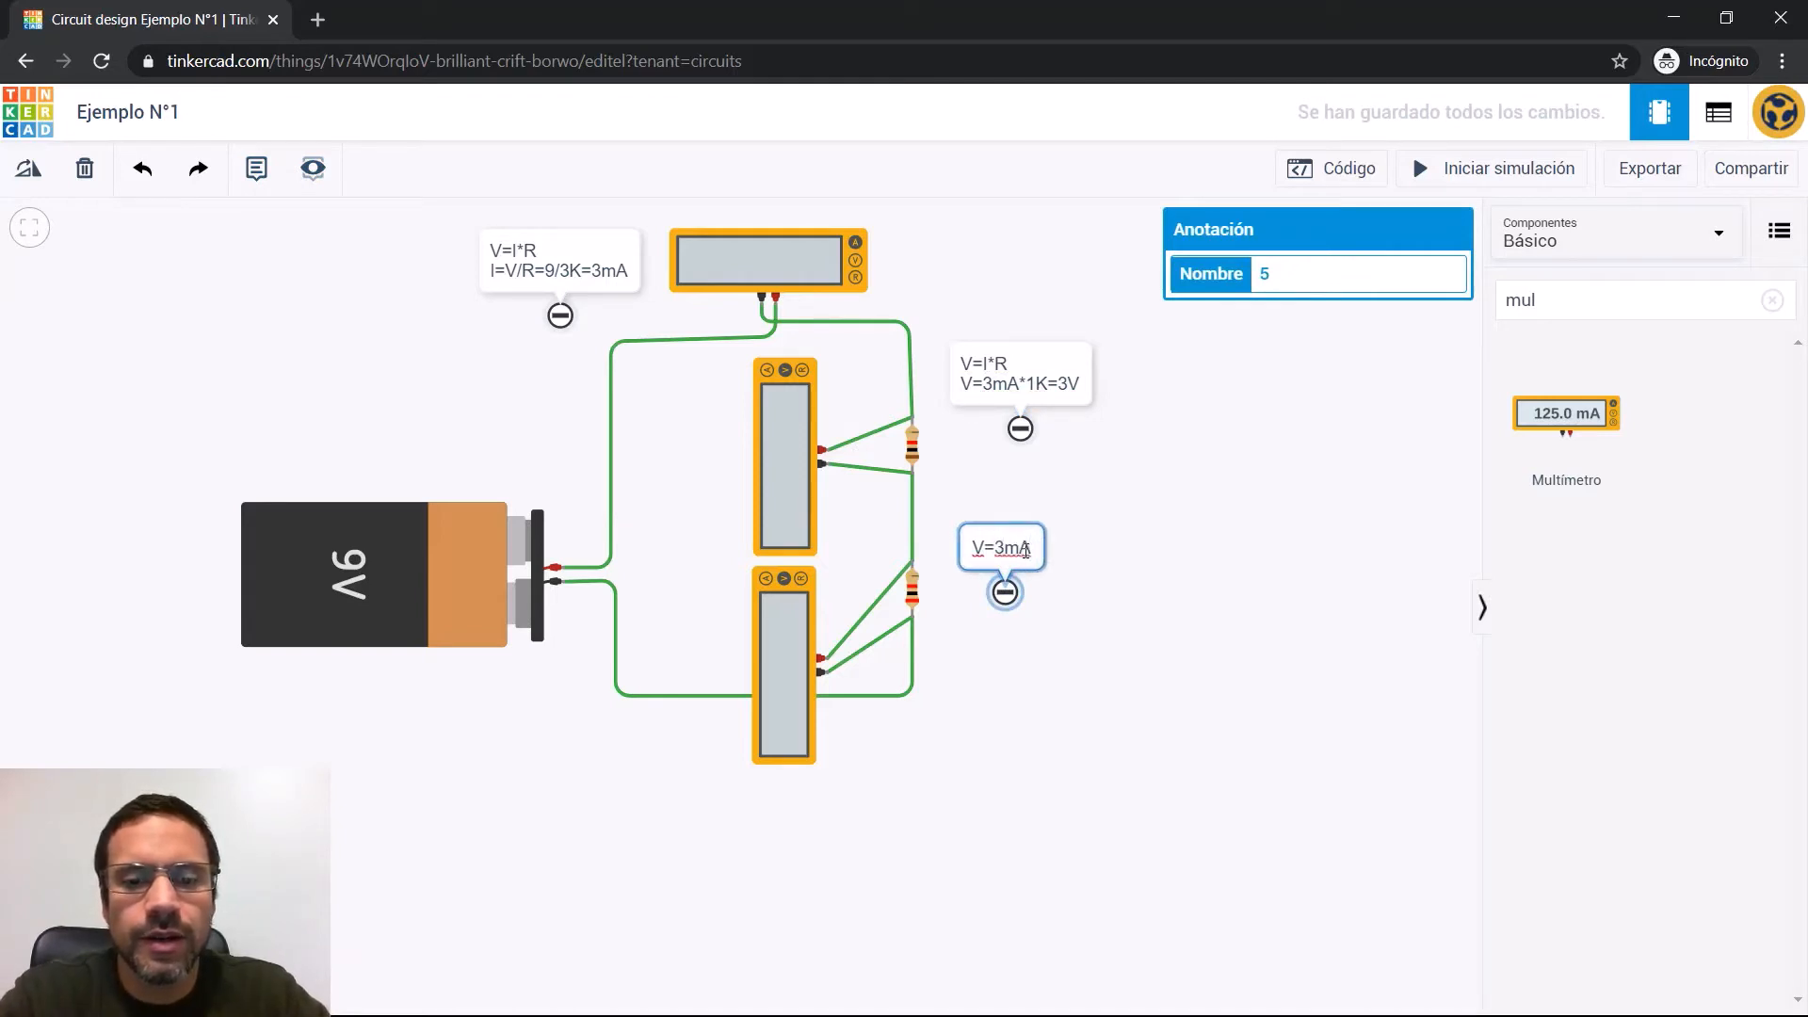
{"action": "type", "text": "*"}
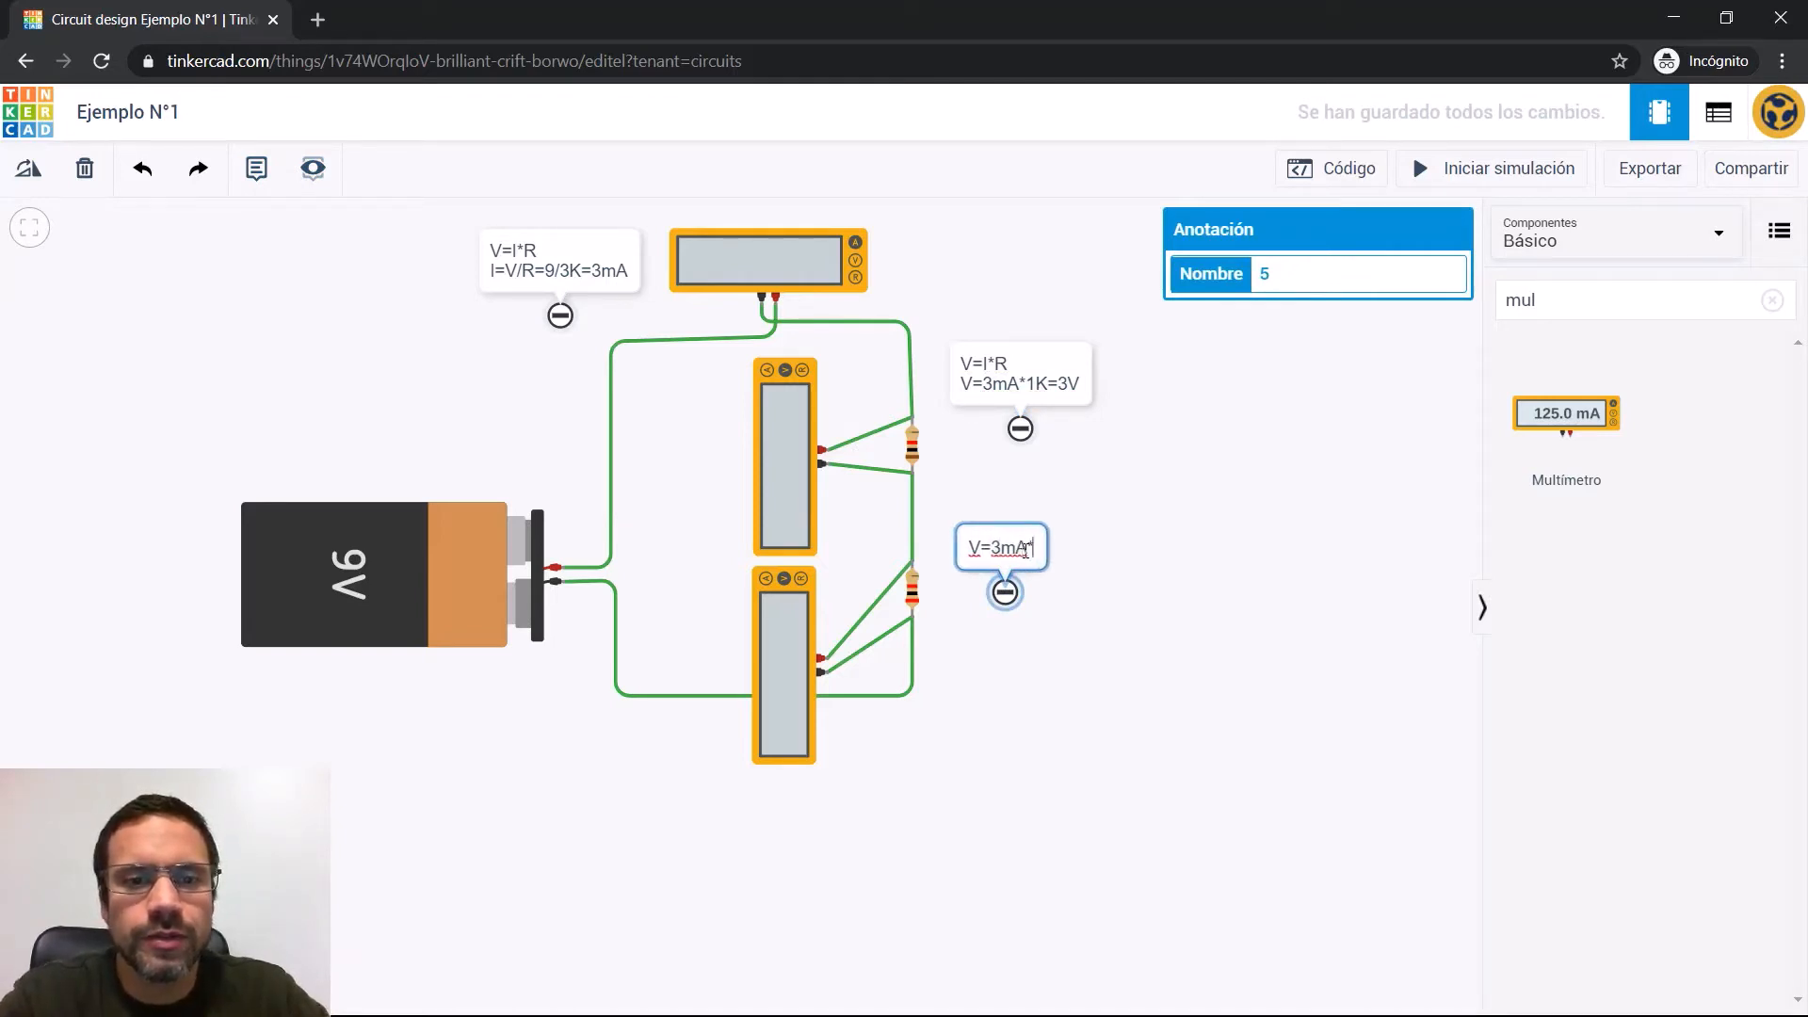
{"action": "type", "text": "2K"}
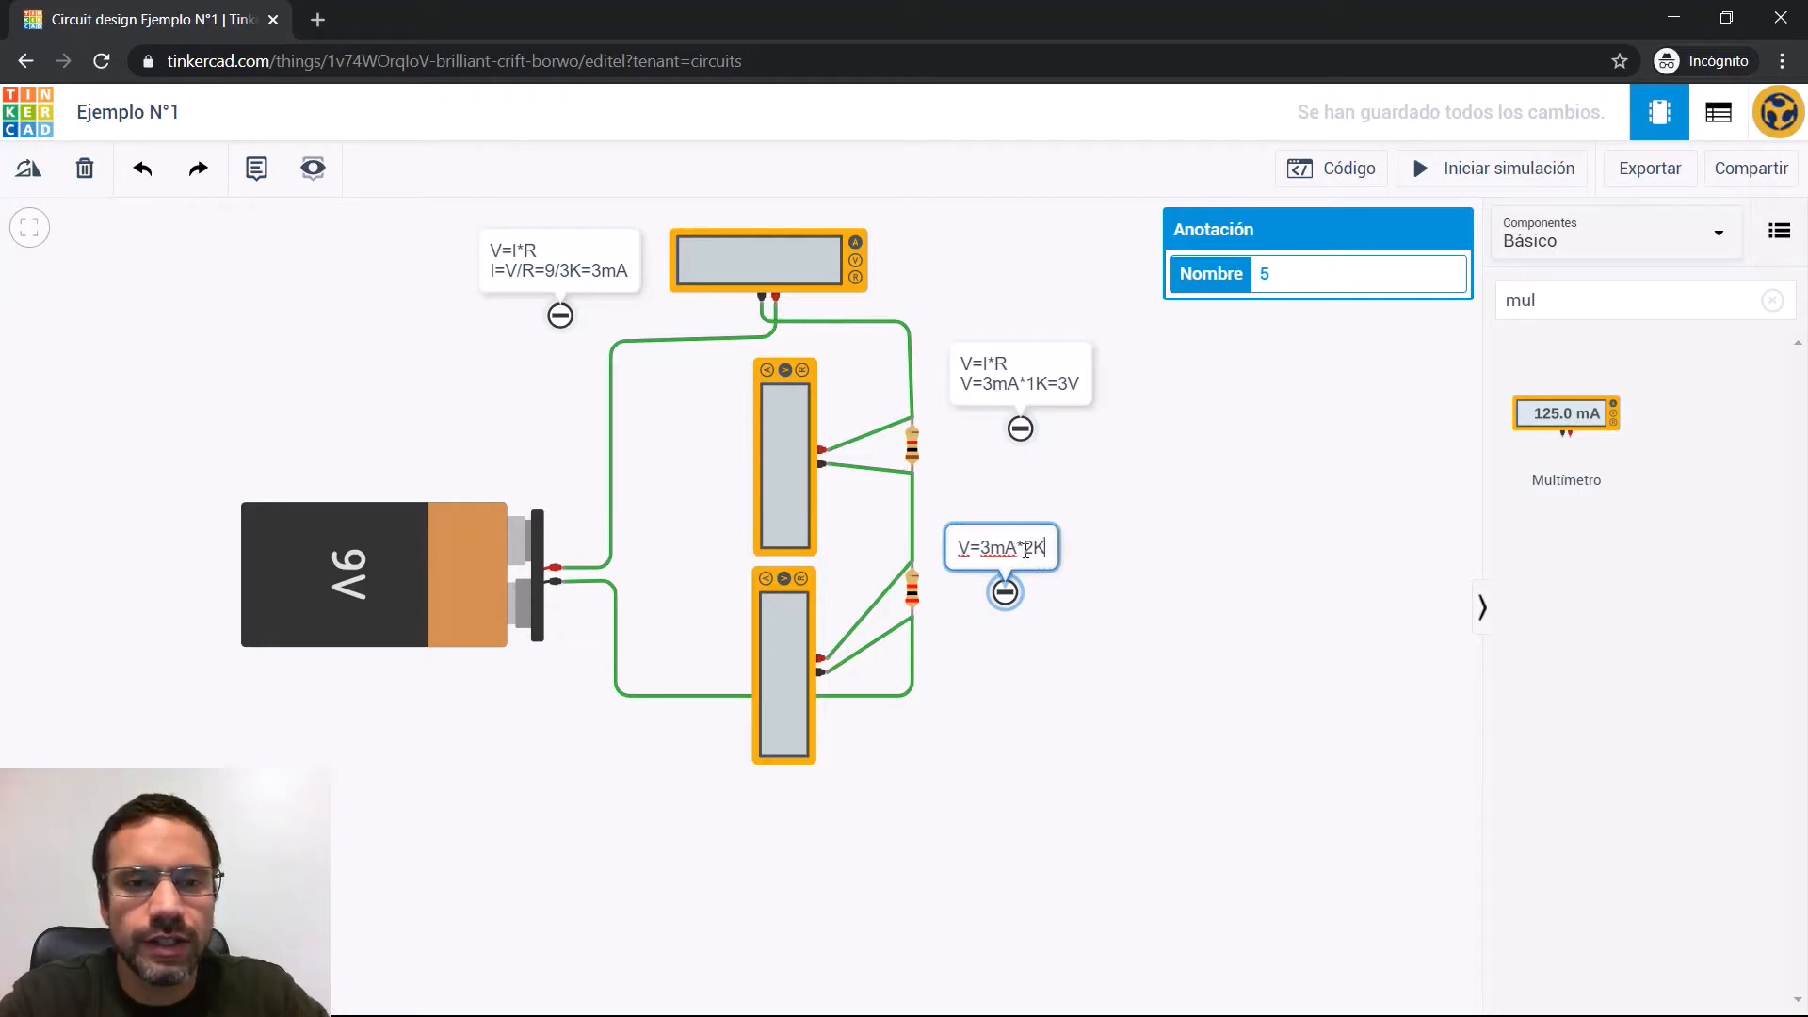
{"action": "type", "text": "="}
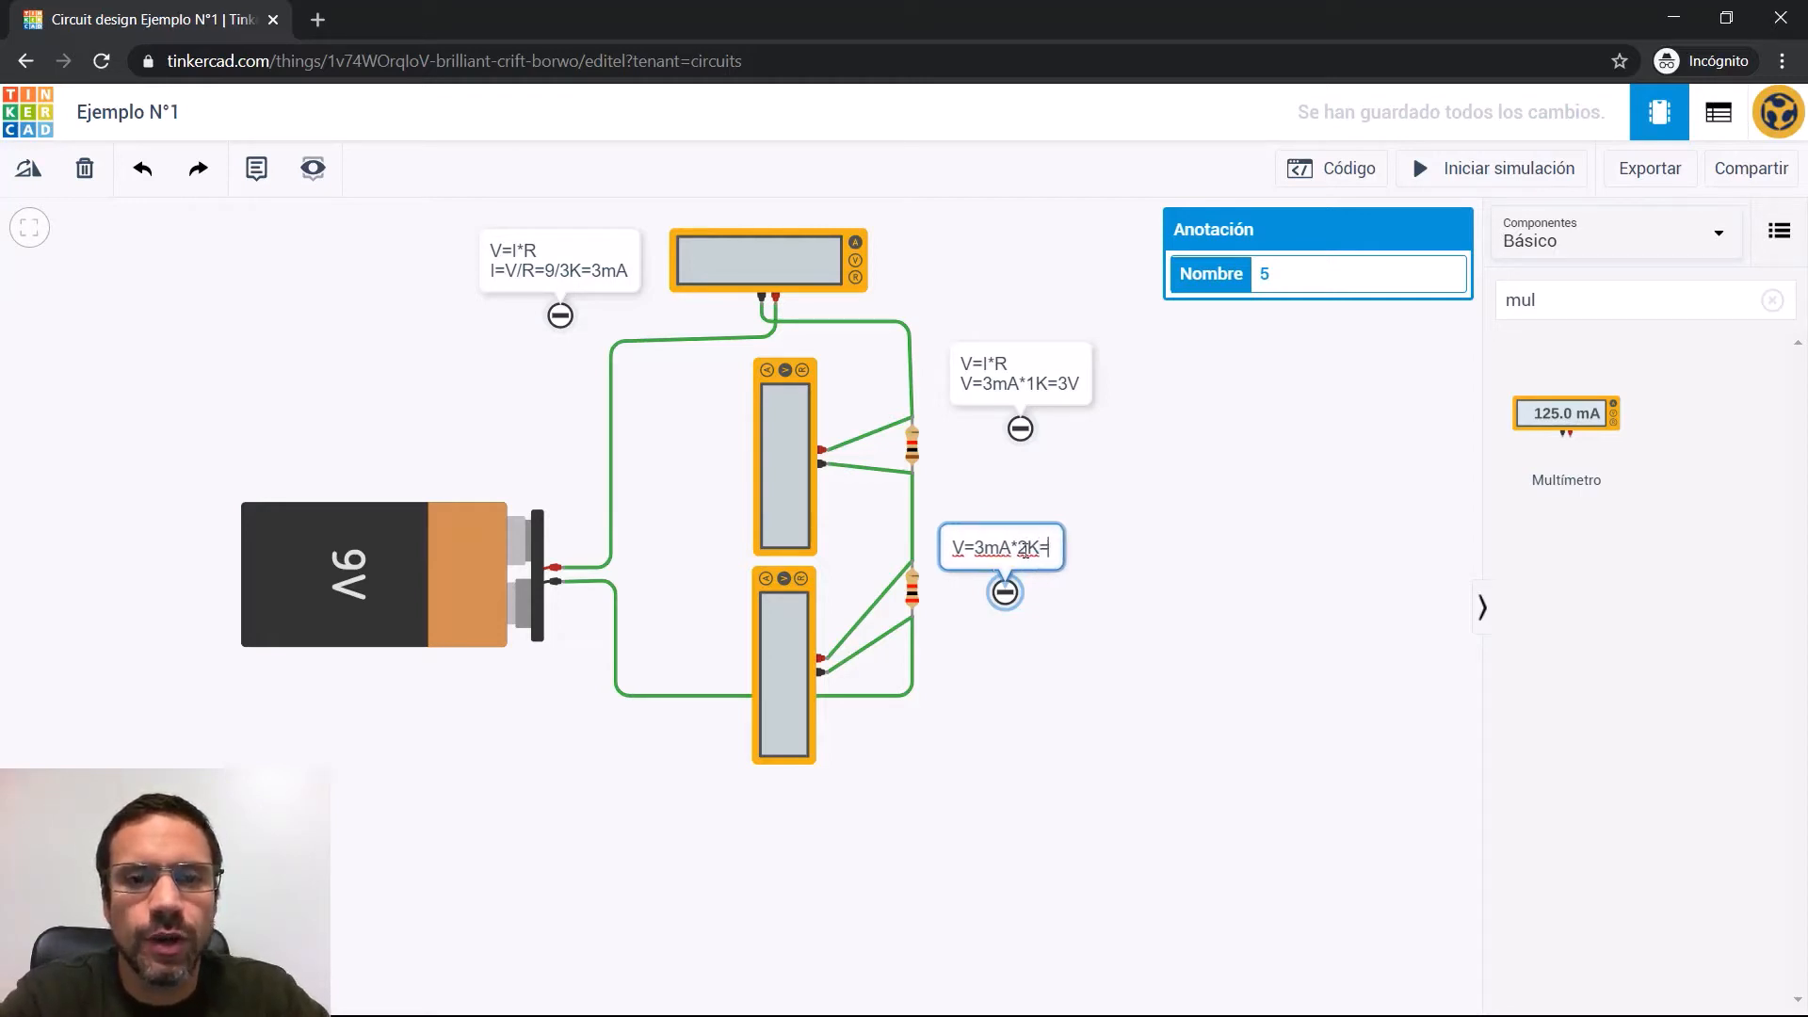
{"action": "type", "text": "6V"}
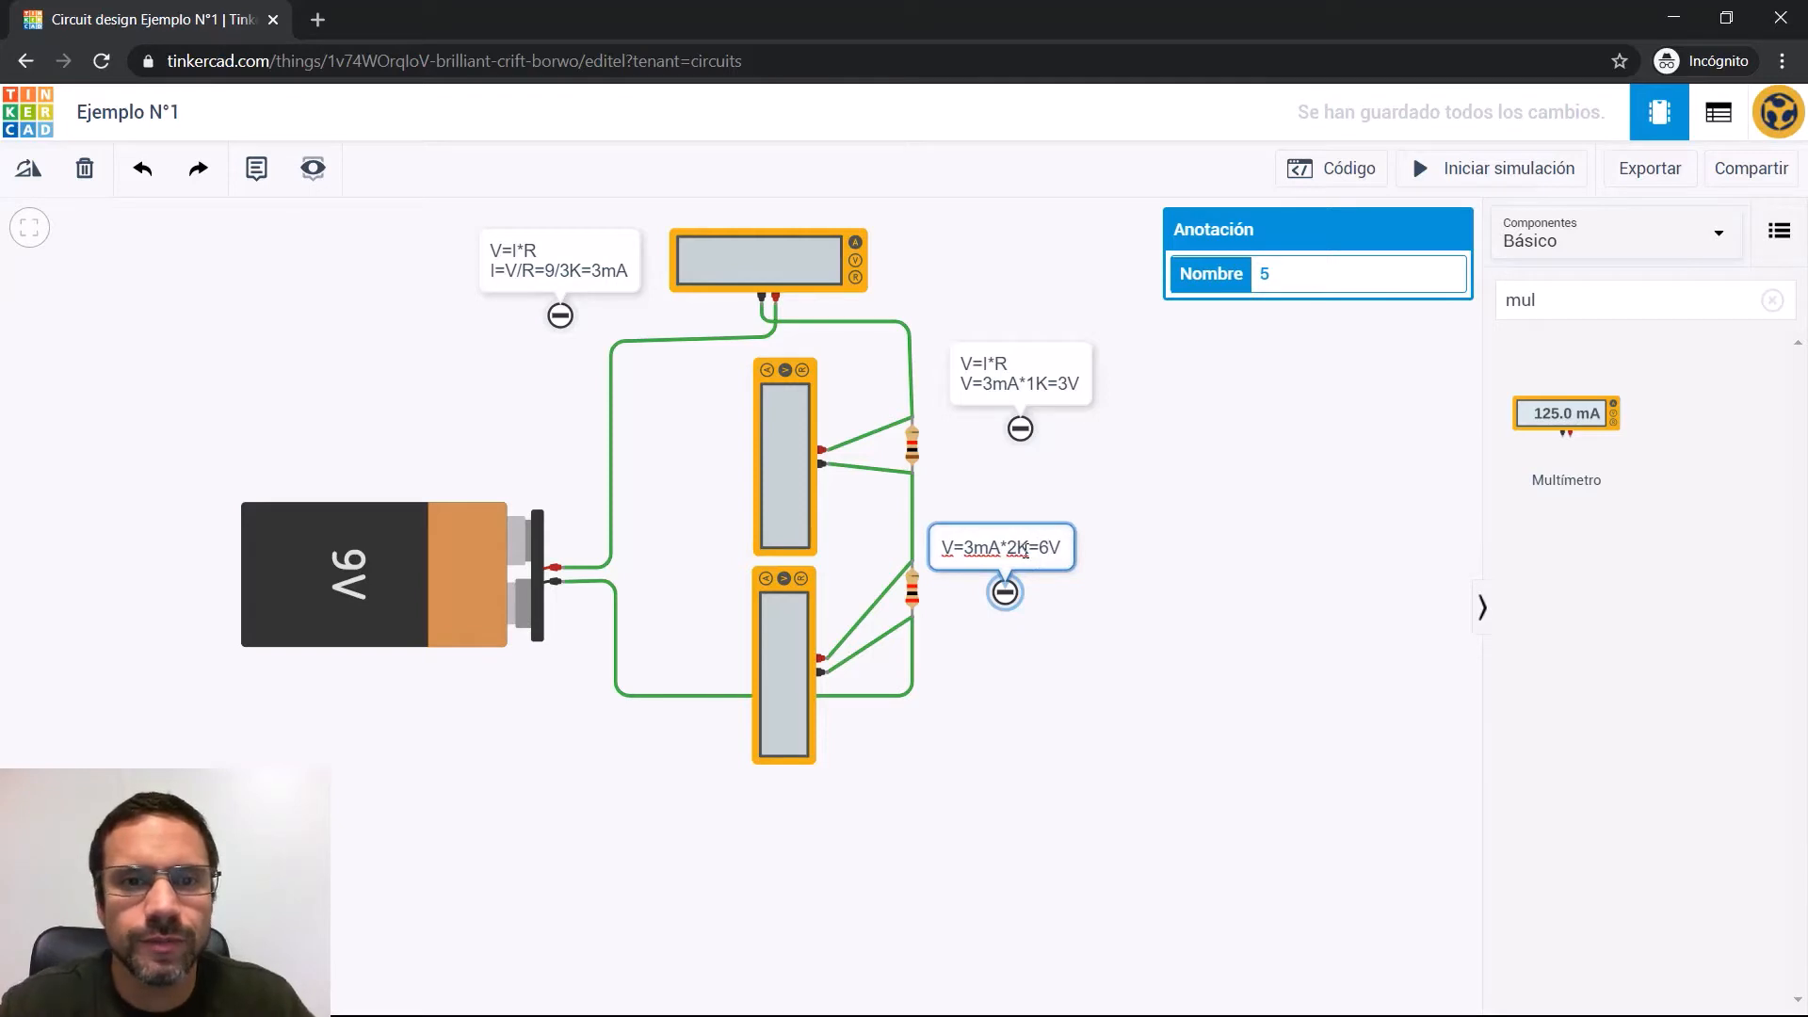
{"action": "left_click", "coordinate": [1061, 487]}
{"action": "left_click", "coordinate": [1001, 552]}
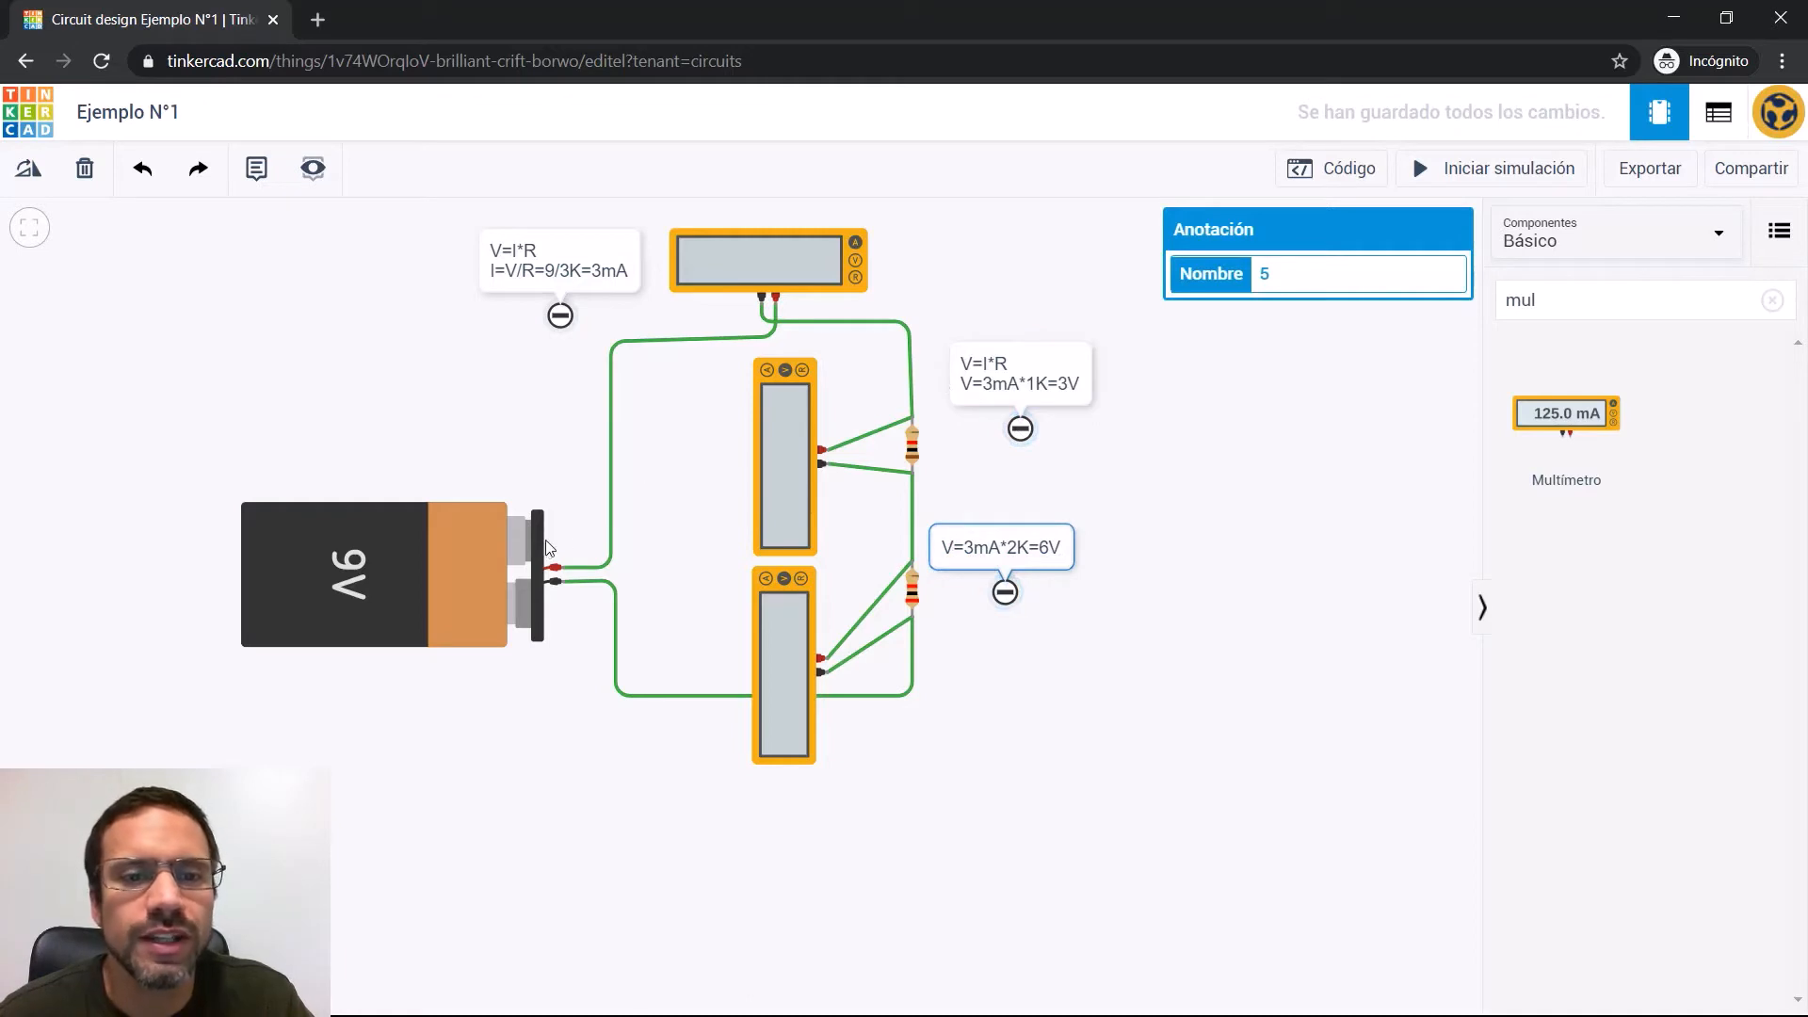
{"action": "left_click", "coordinate": [1319, 352]}
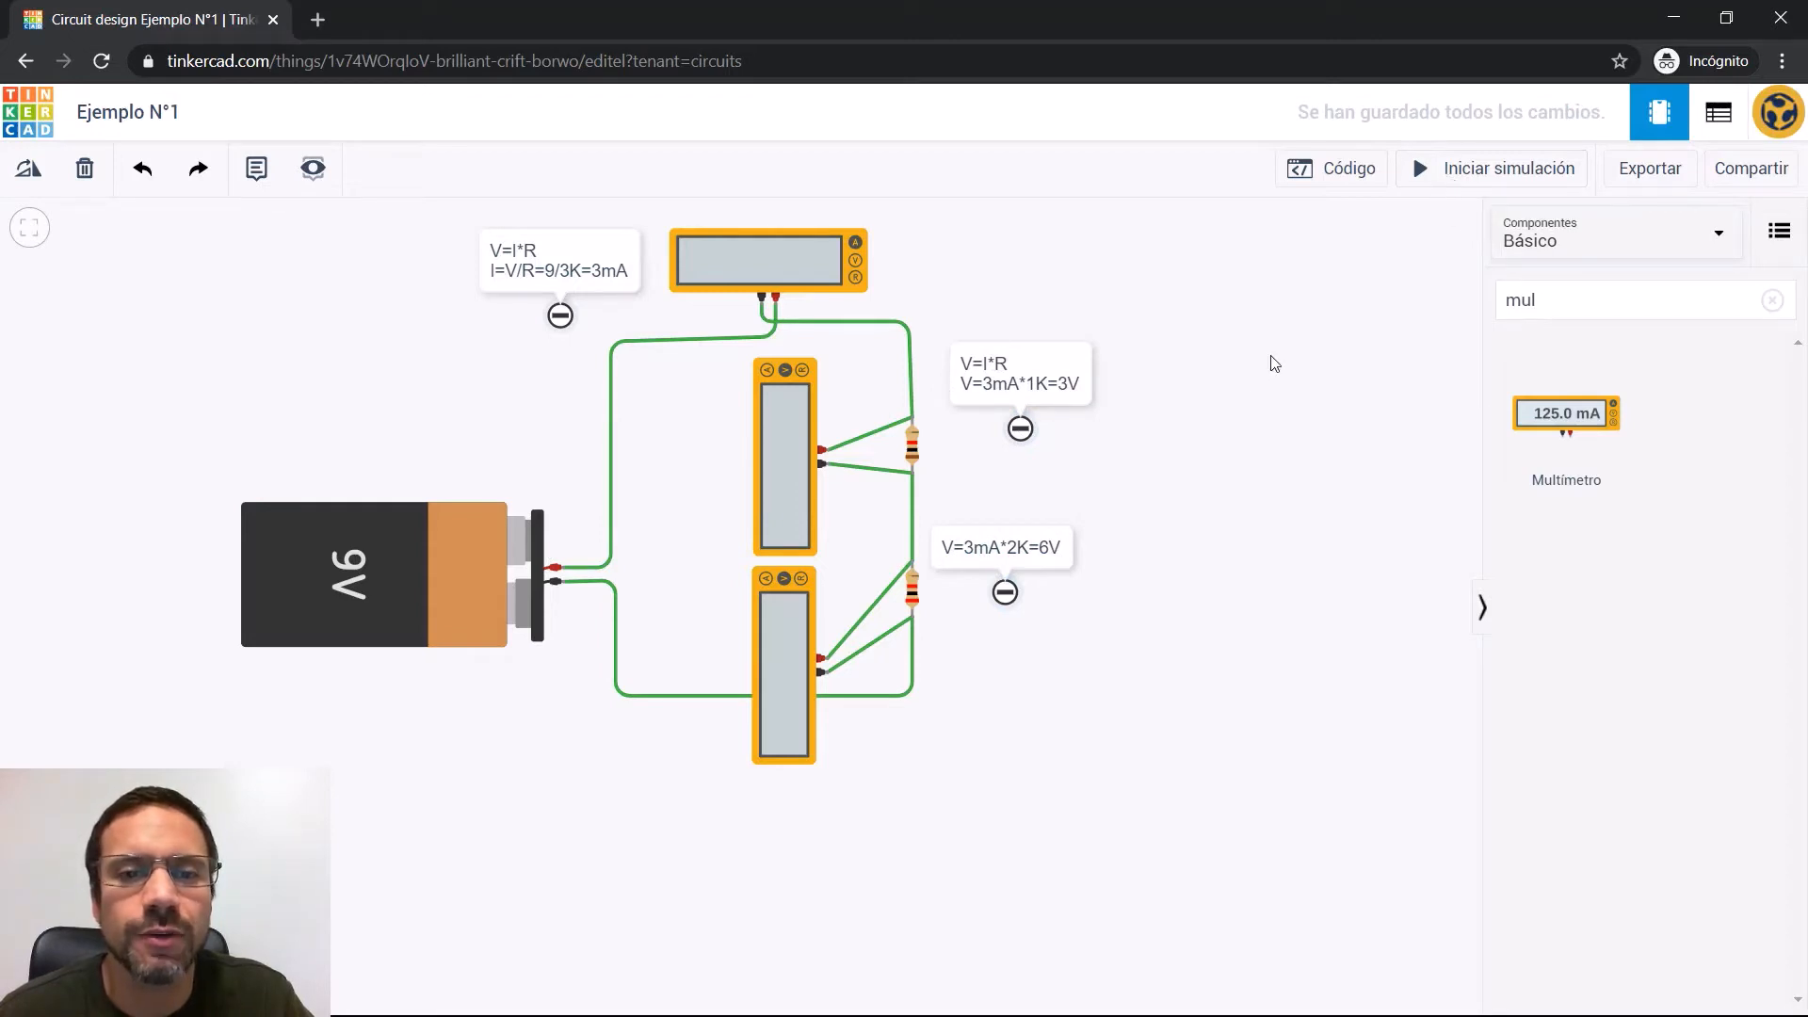
Run the circuit simulation to check the three multimeter readings against the annotated calculations, and stop it
{"action": "left_click", "coordinate": [1469, 173]}
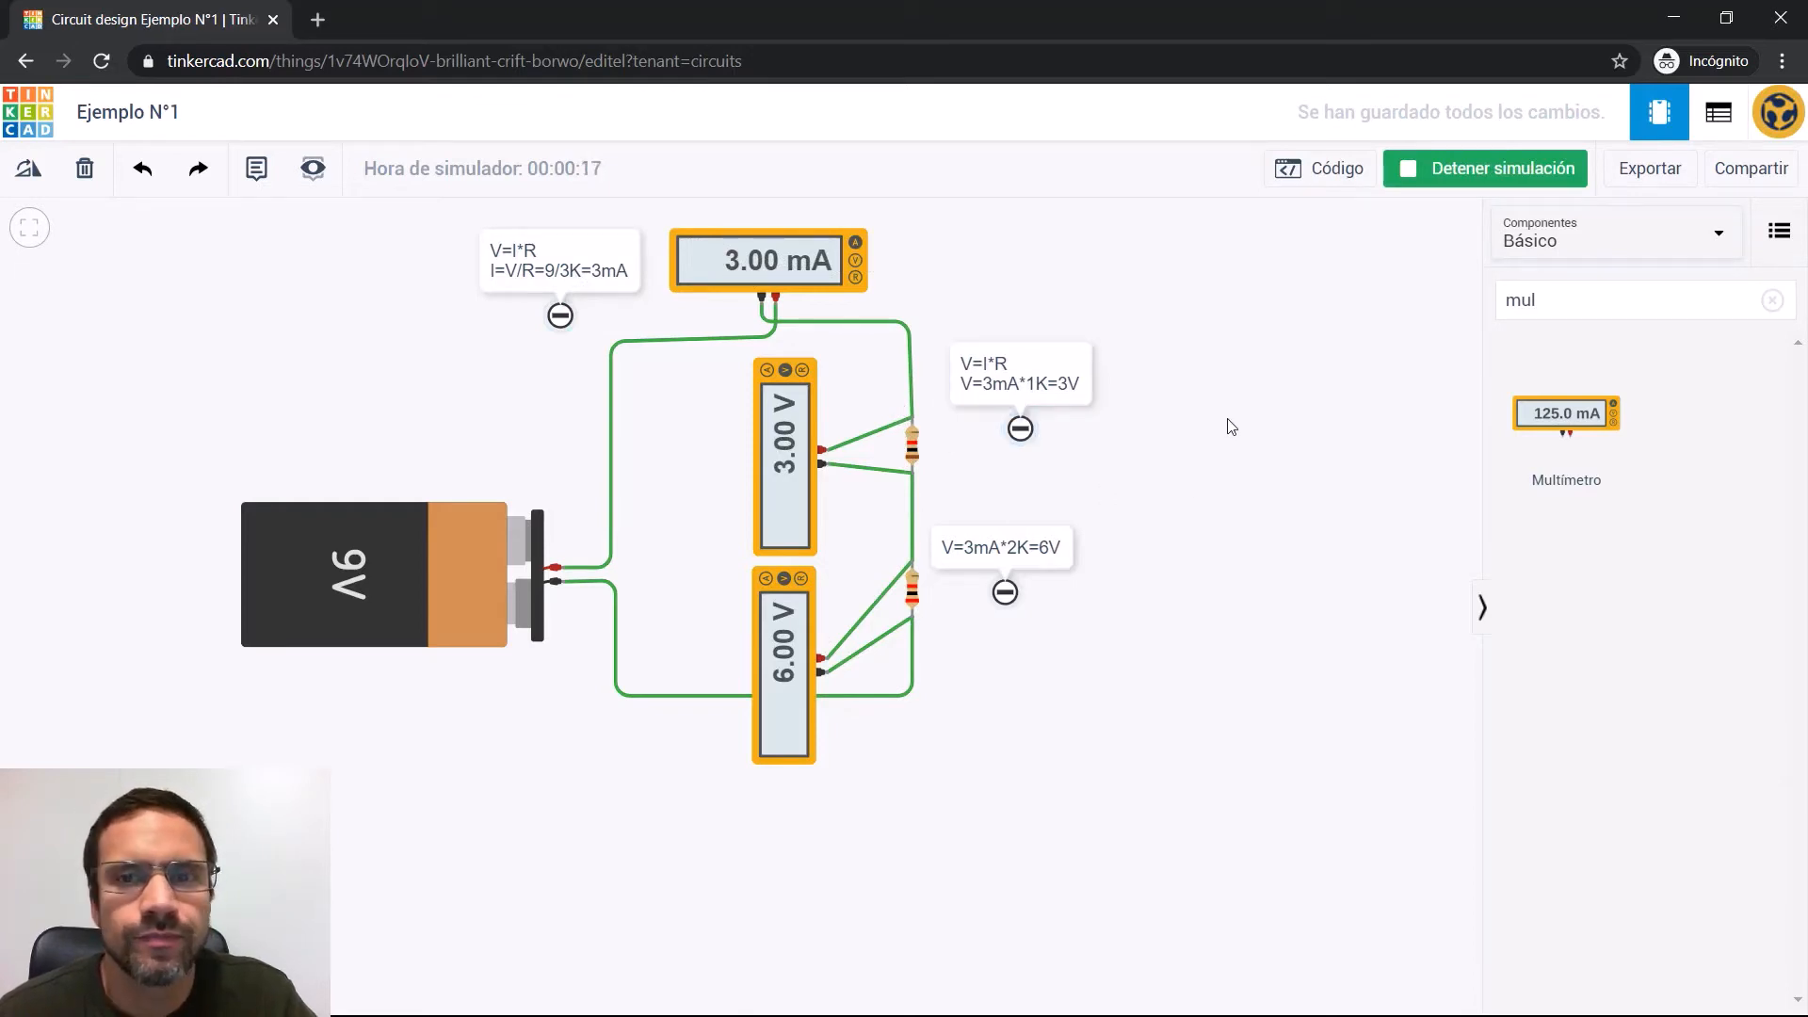
{"action": "left_click", "coordinate": [1465, 179]}
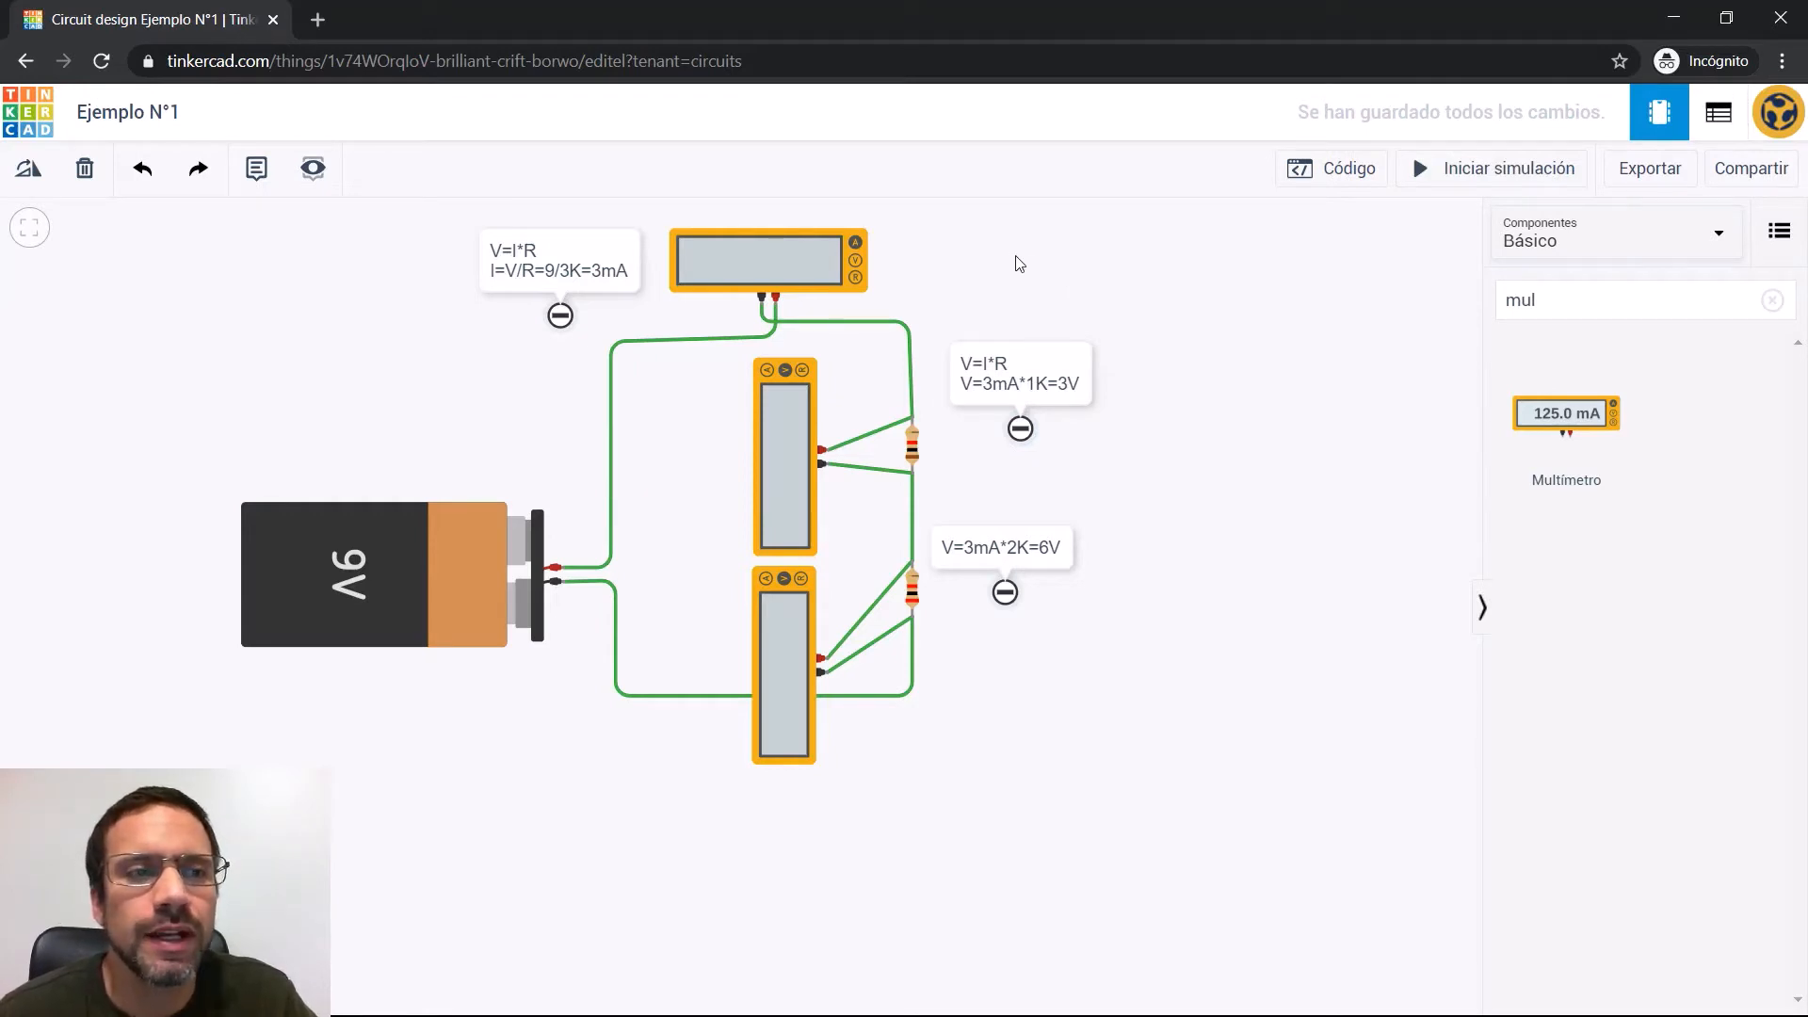
Return to the circuits dashboard and rename the design "Ejemplo N°1 (Resistencias en Serie)" in its properties
{"action": "left_click", "coordinate": [37, 126]}
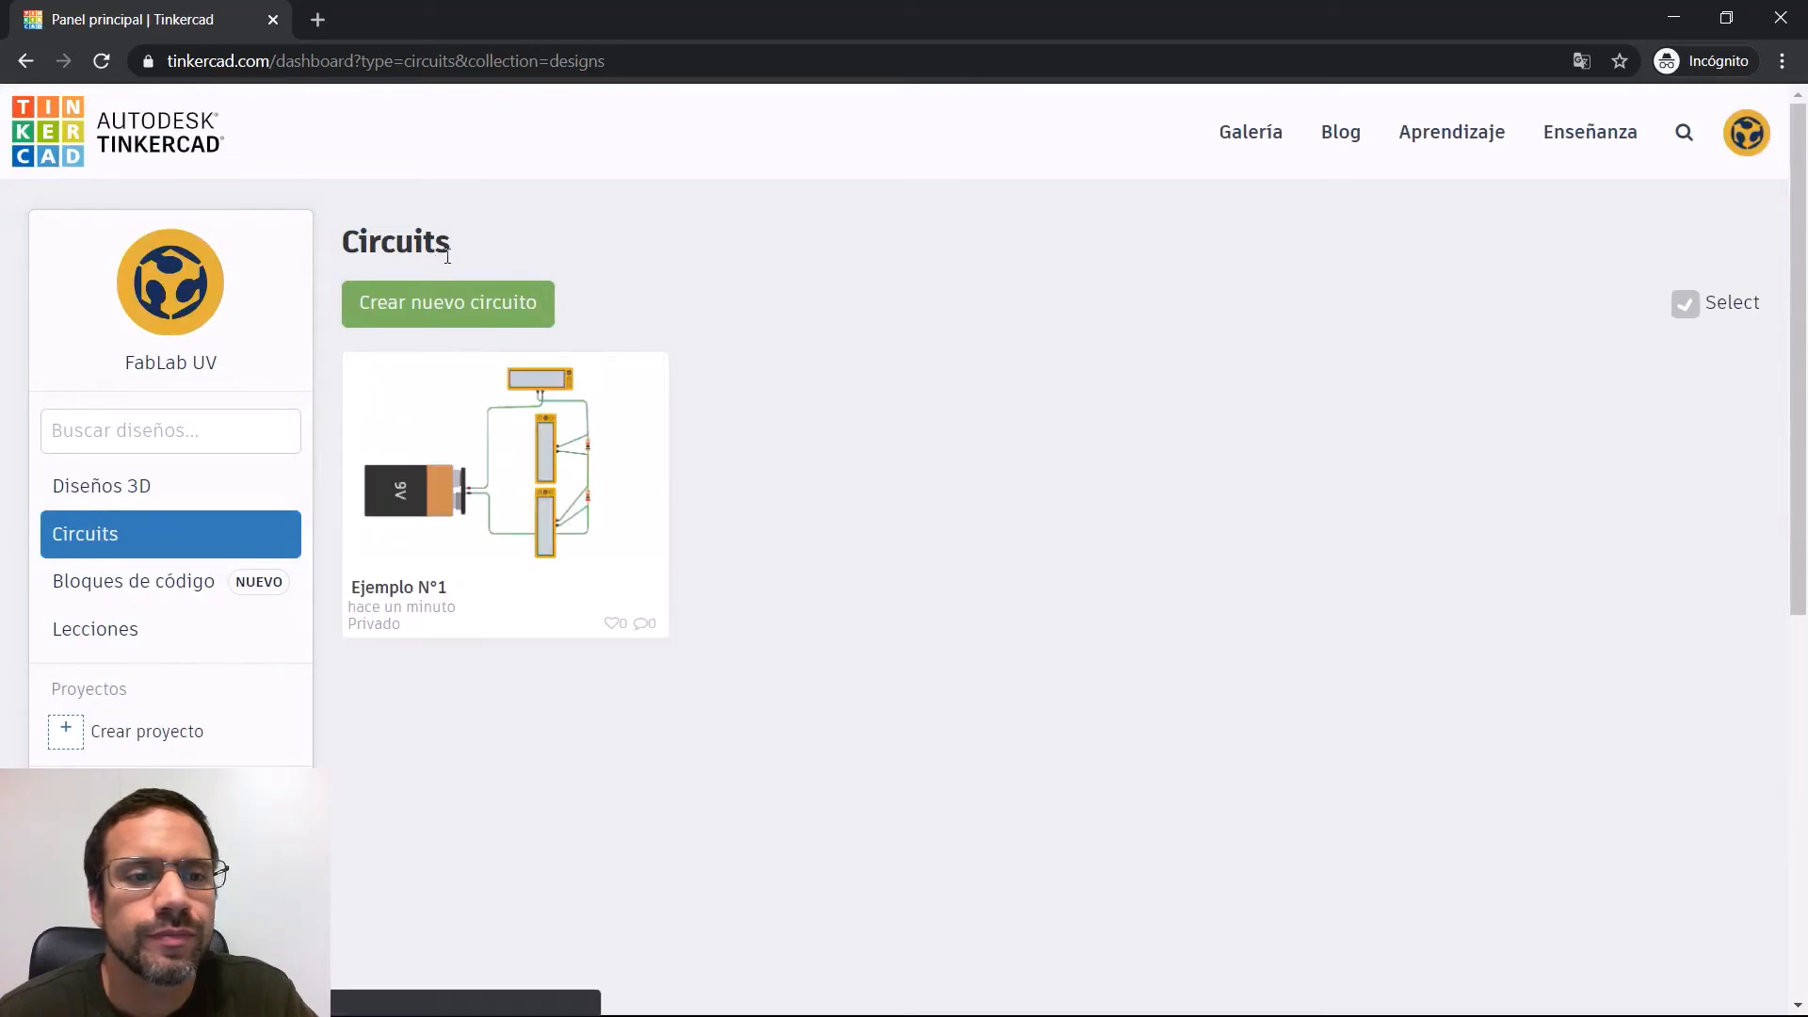
{"action": "mouse_move", "coordinate": [625, 464]}
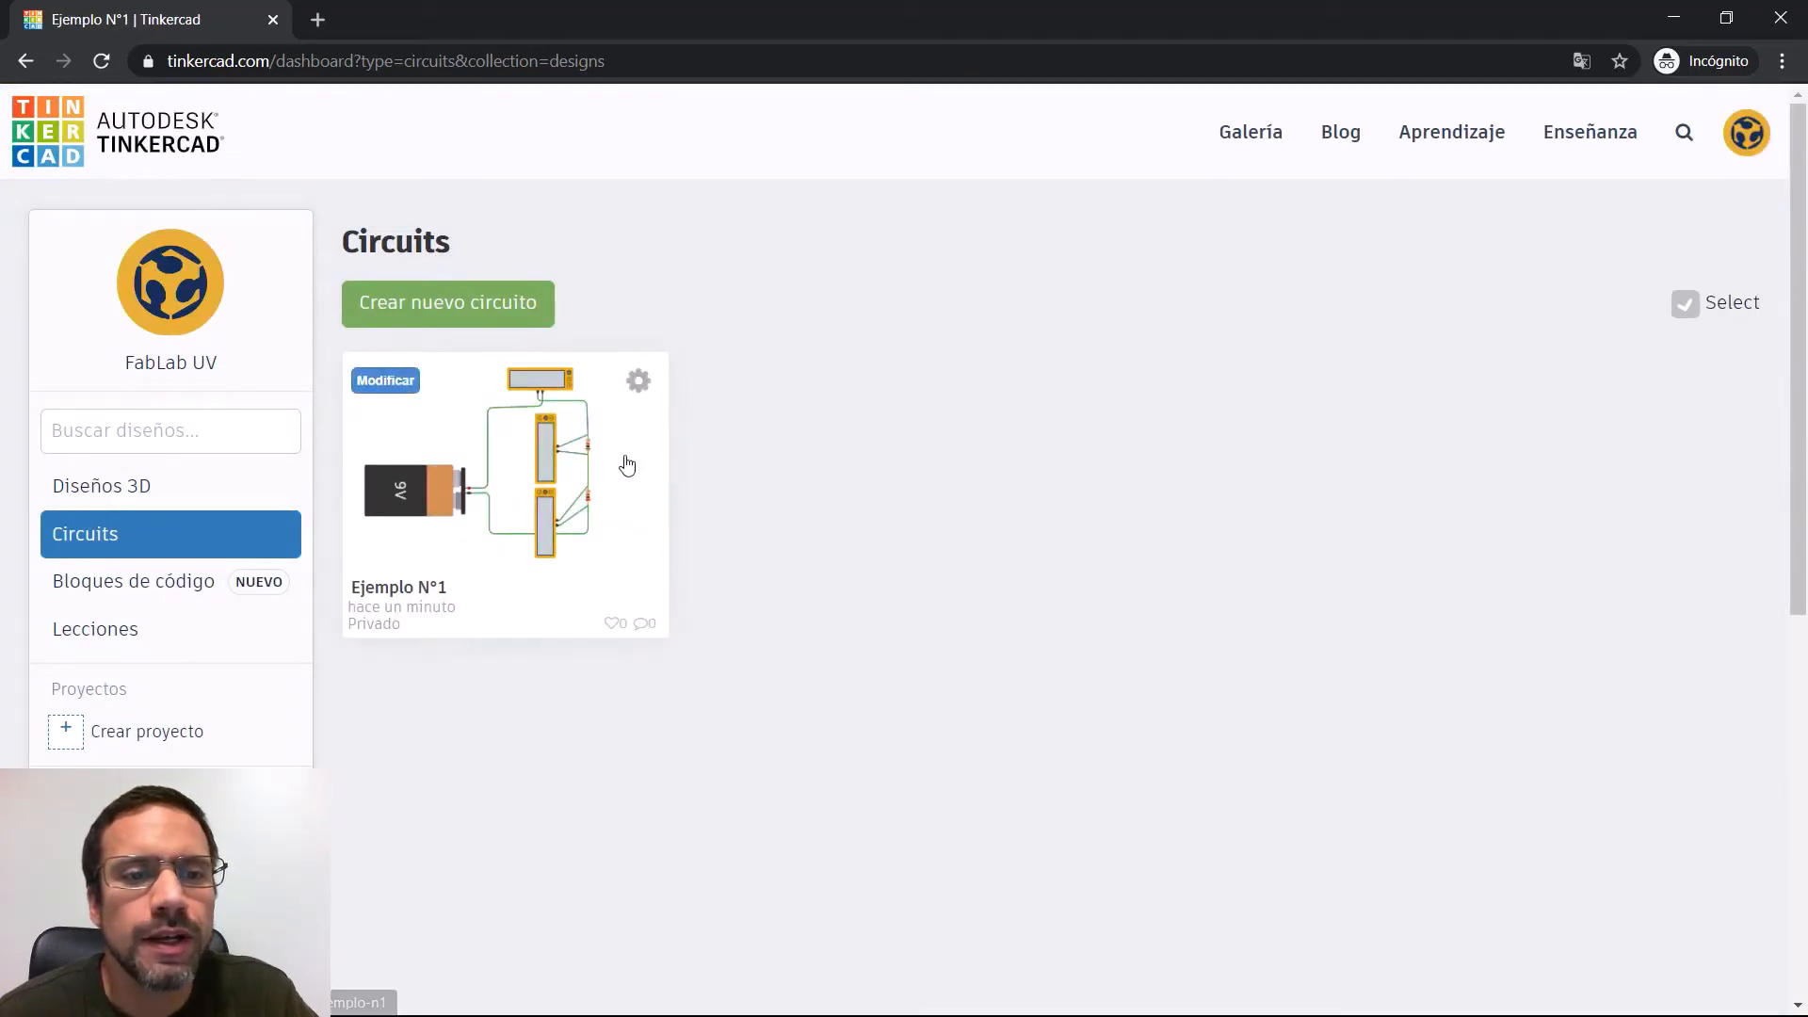
{"action": "left_click", "coordinate": [641, 386]}
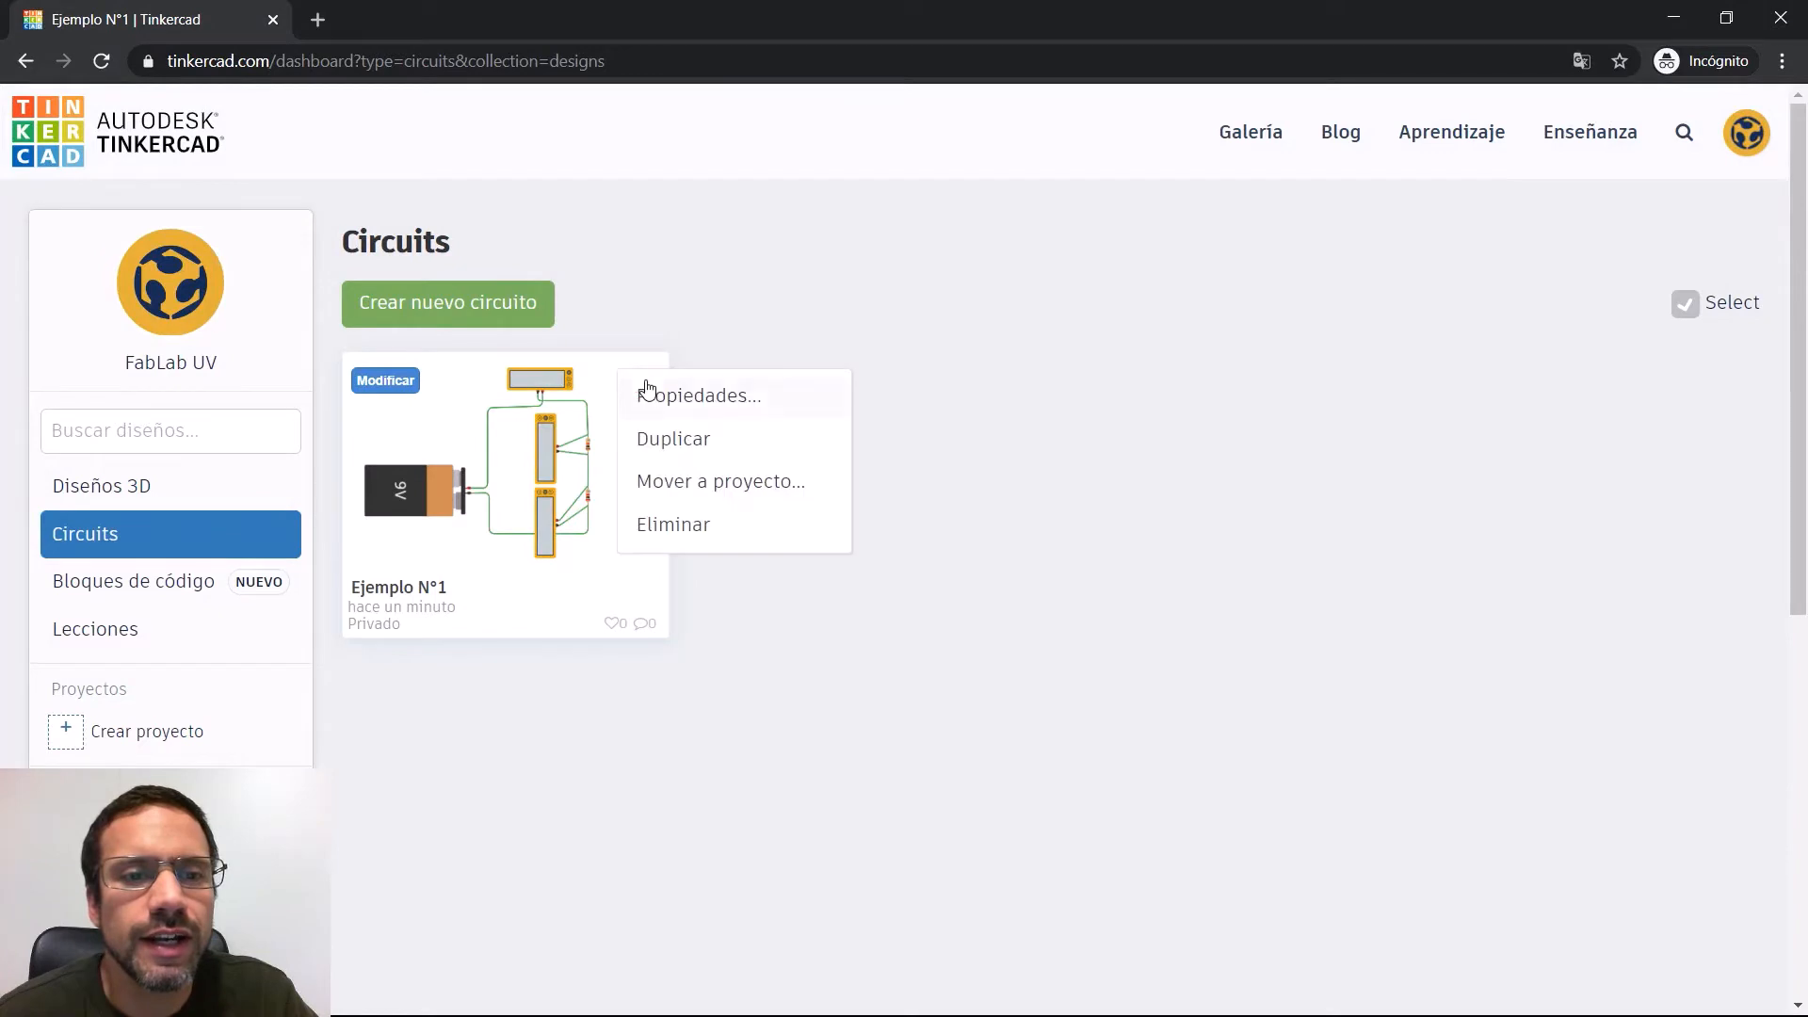
{"action": "left_click", "coordinate": [702, 415]}
{"action": "left_click", "coordinate": [738, 323]}
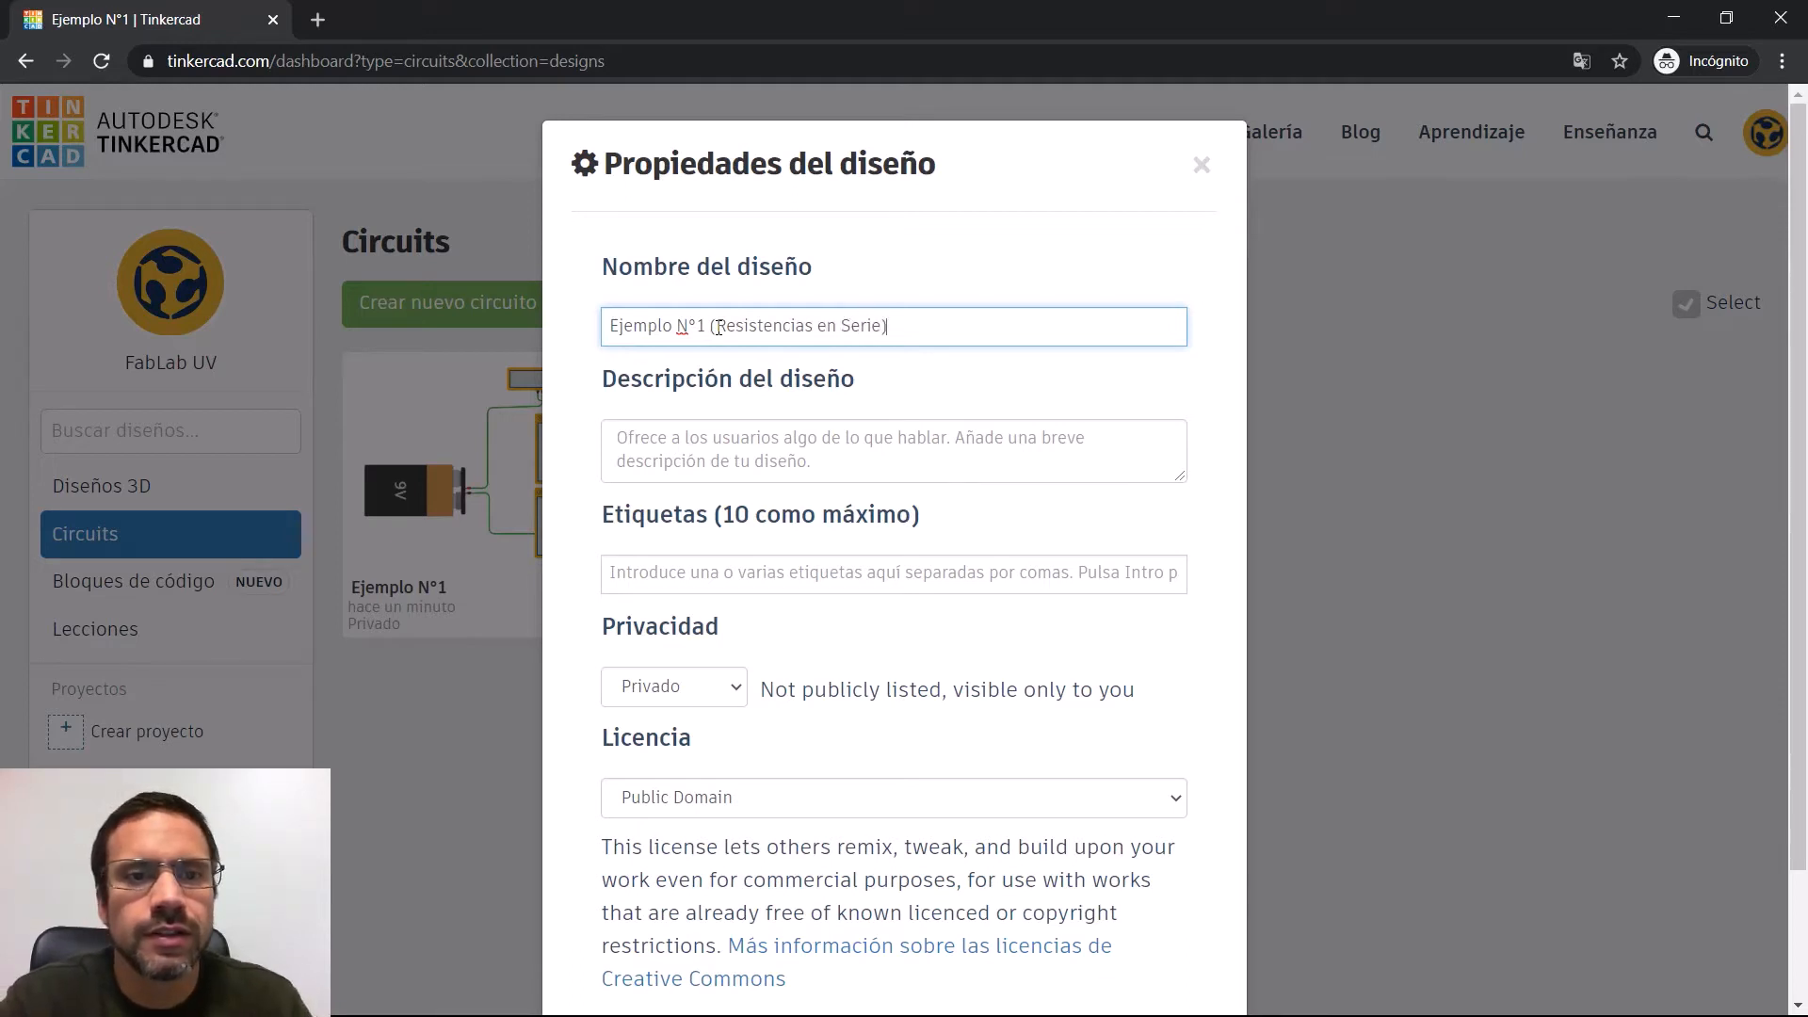
{"action": "key", "text": "Return"}
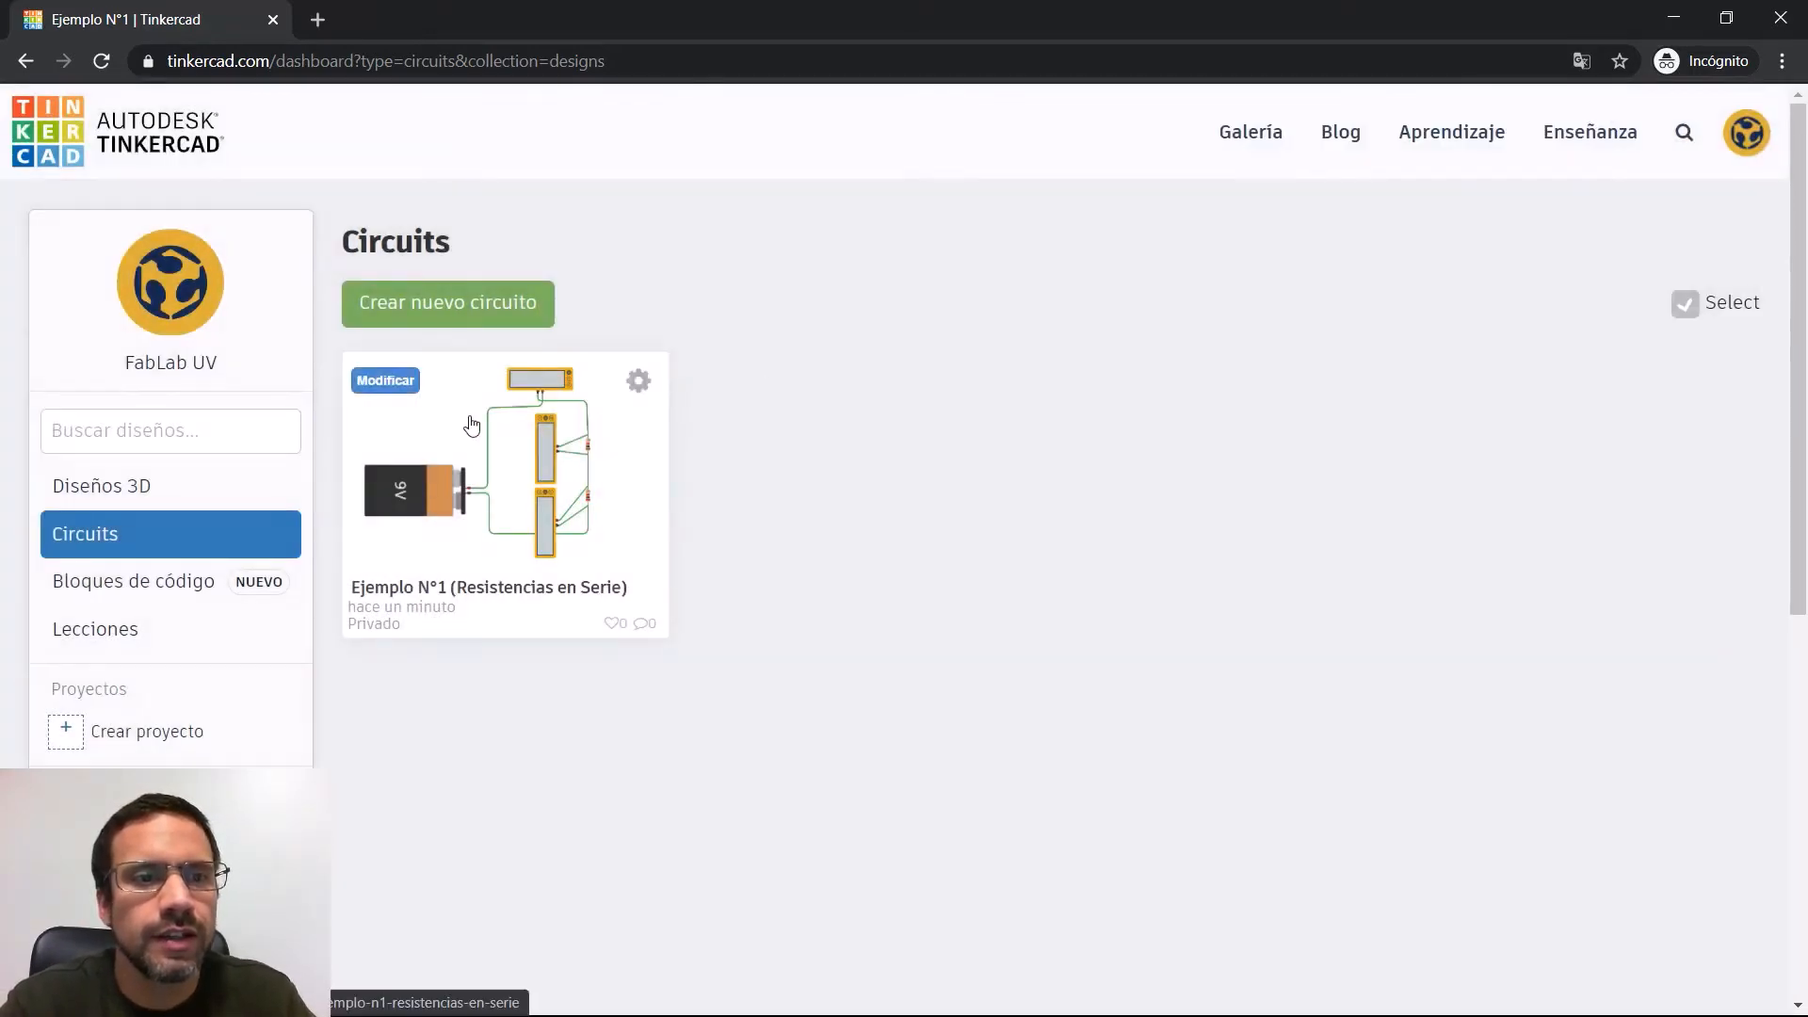
Create a new circuit and name it "Ejemplo N°2 (Resistencias en Paralelo)"
{"action": "left_click", "coordinate": [411, 296]}
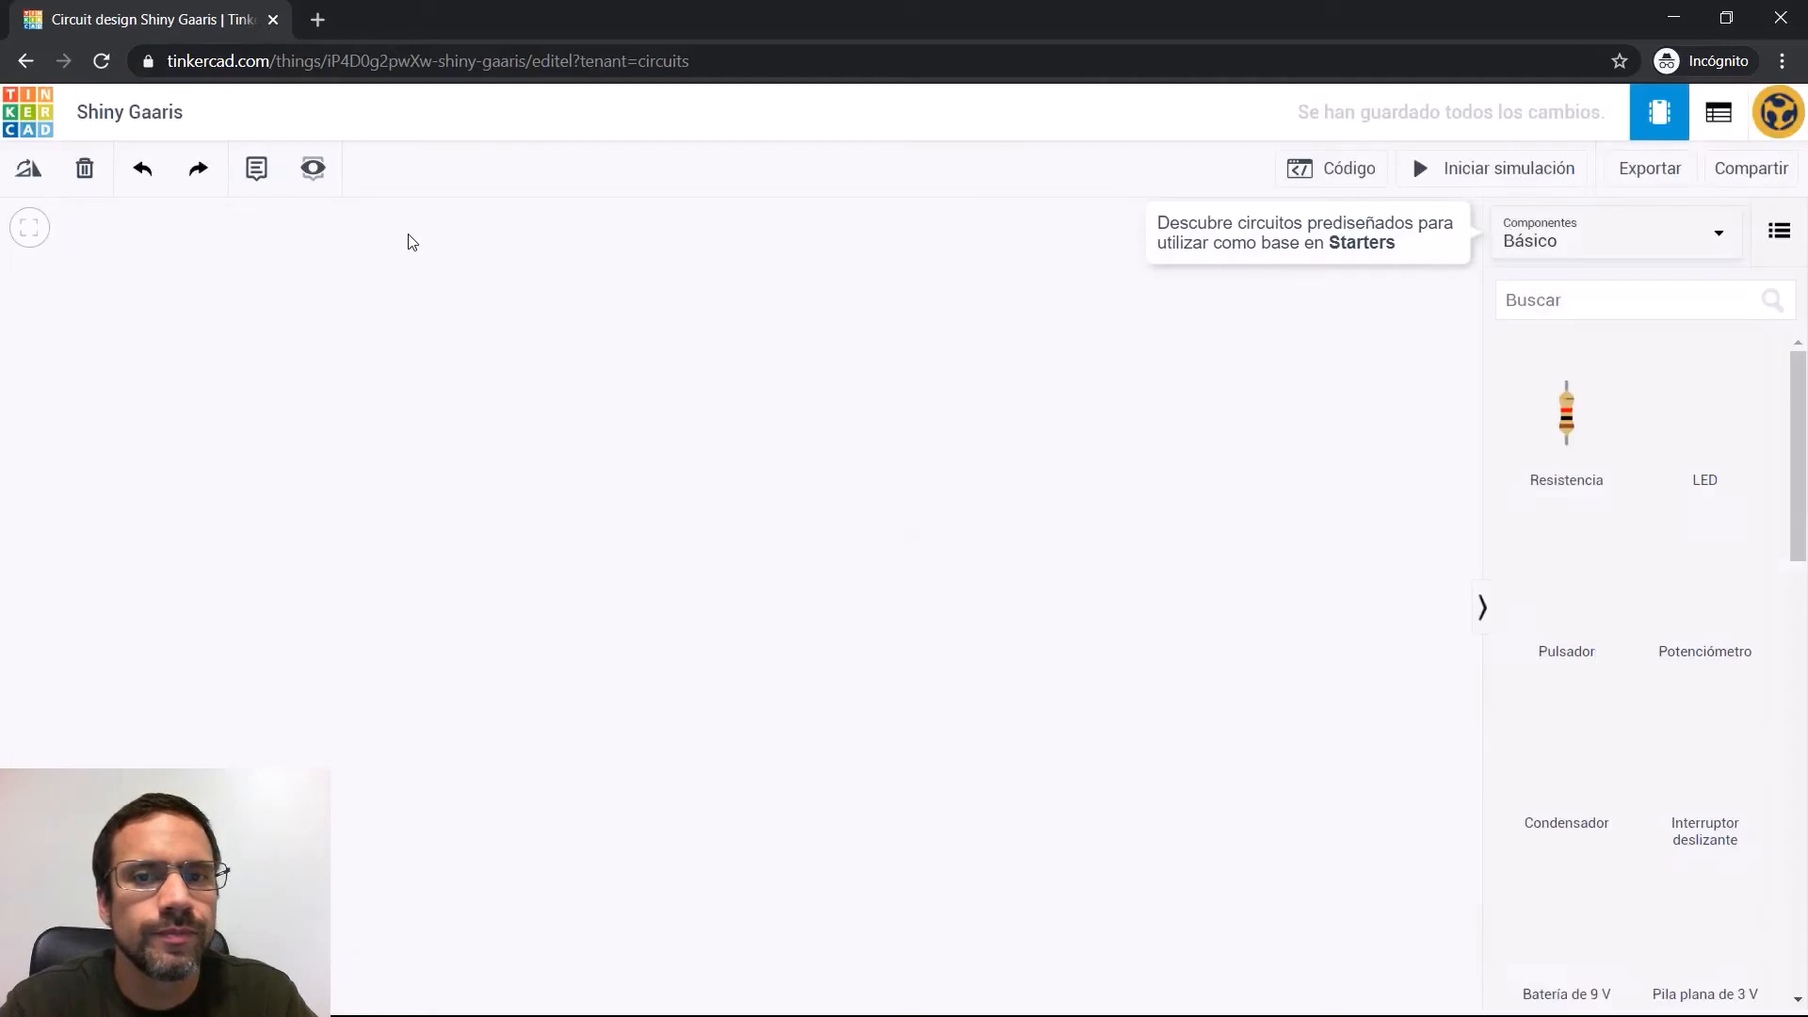
{"action": "left_click", "coordinate": [170, 114]}
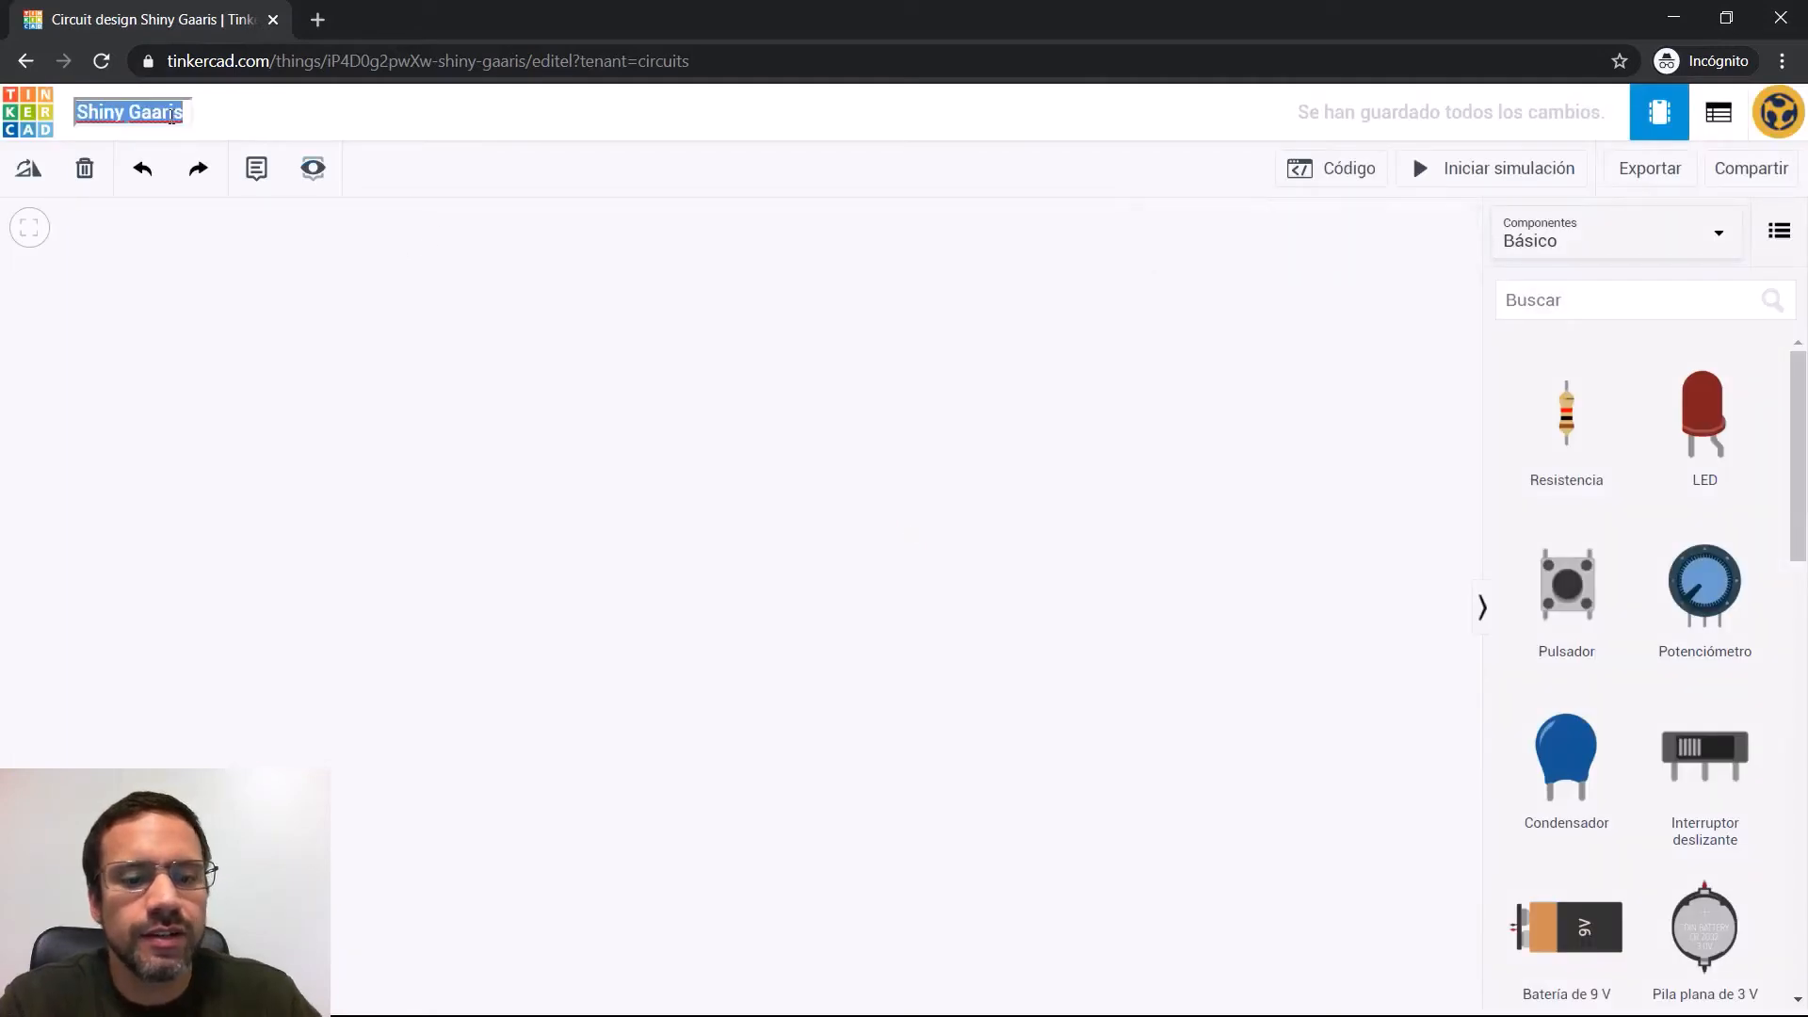
{"action": "type", "text": "Ejemplo N°"}
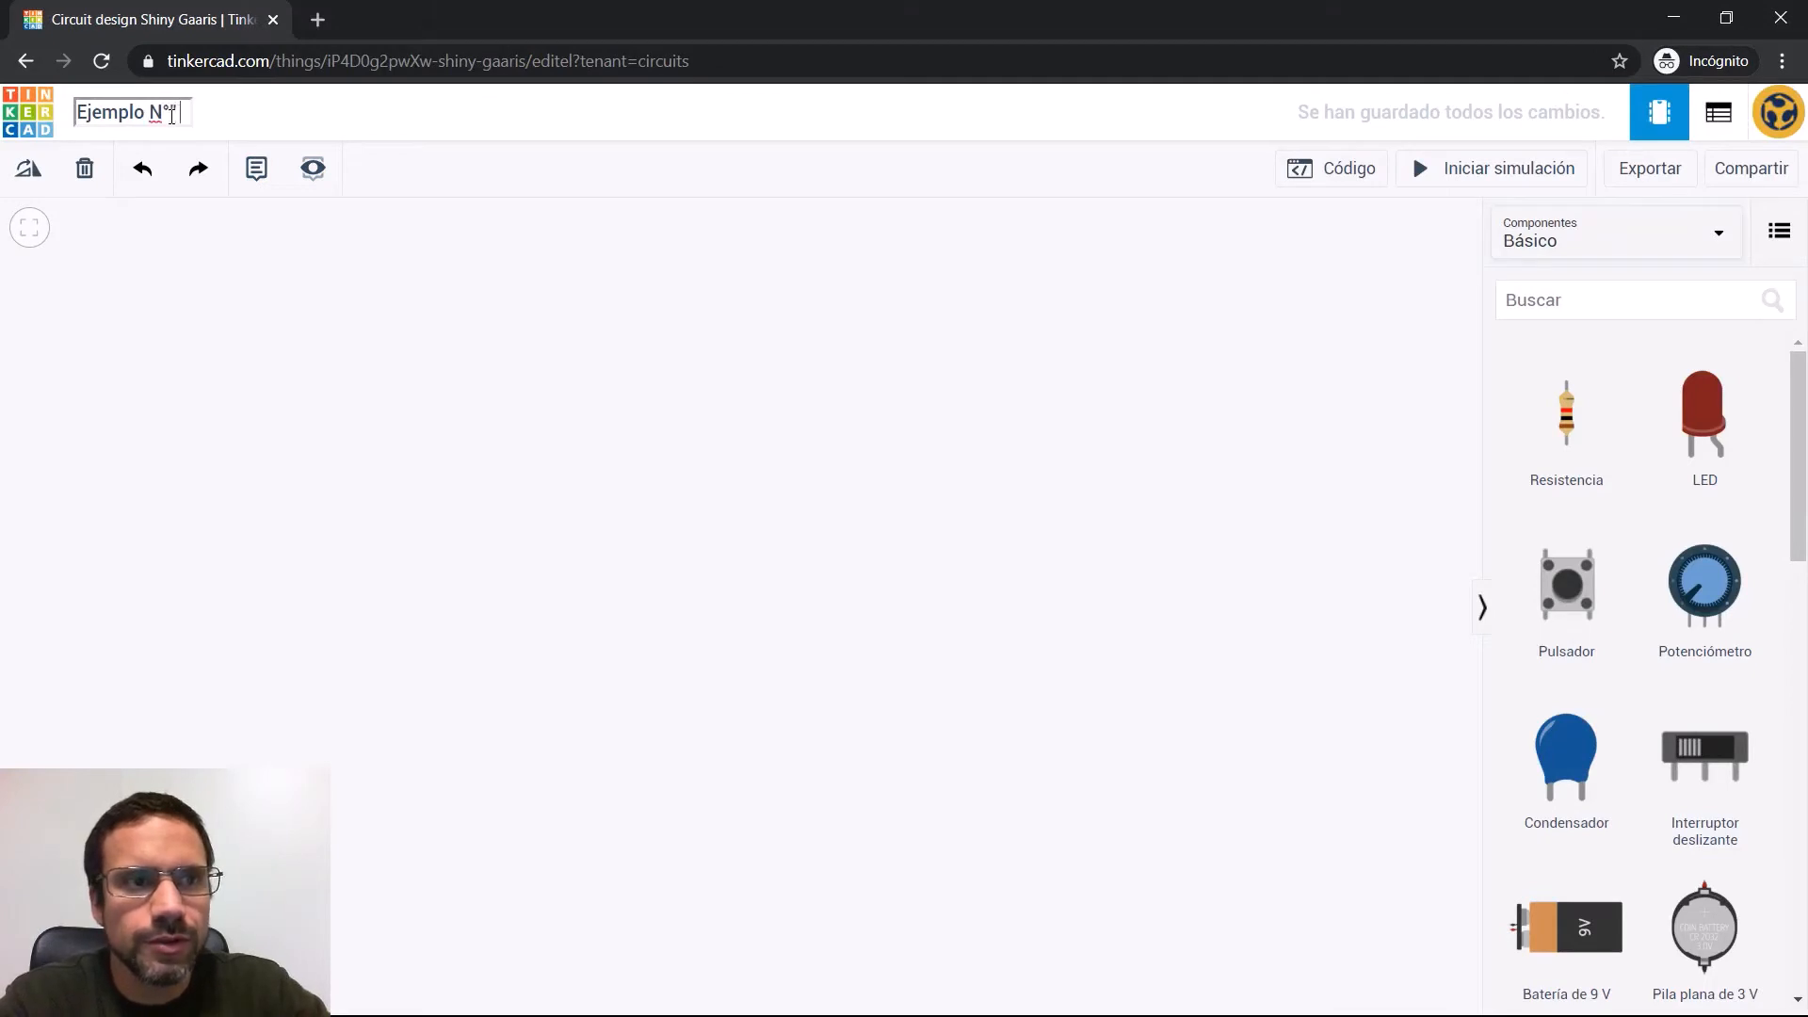
{"action": "type", "text": "2"}
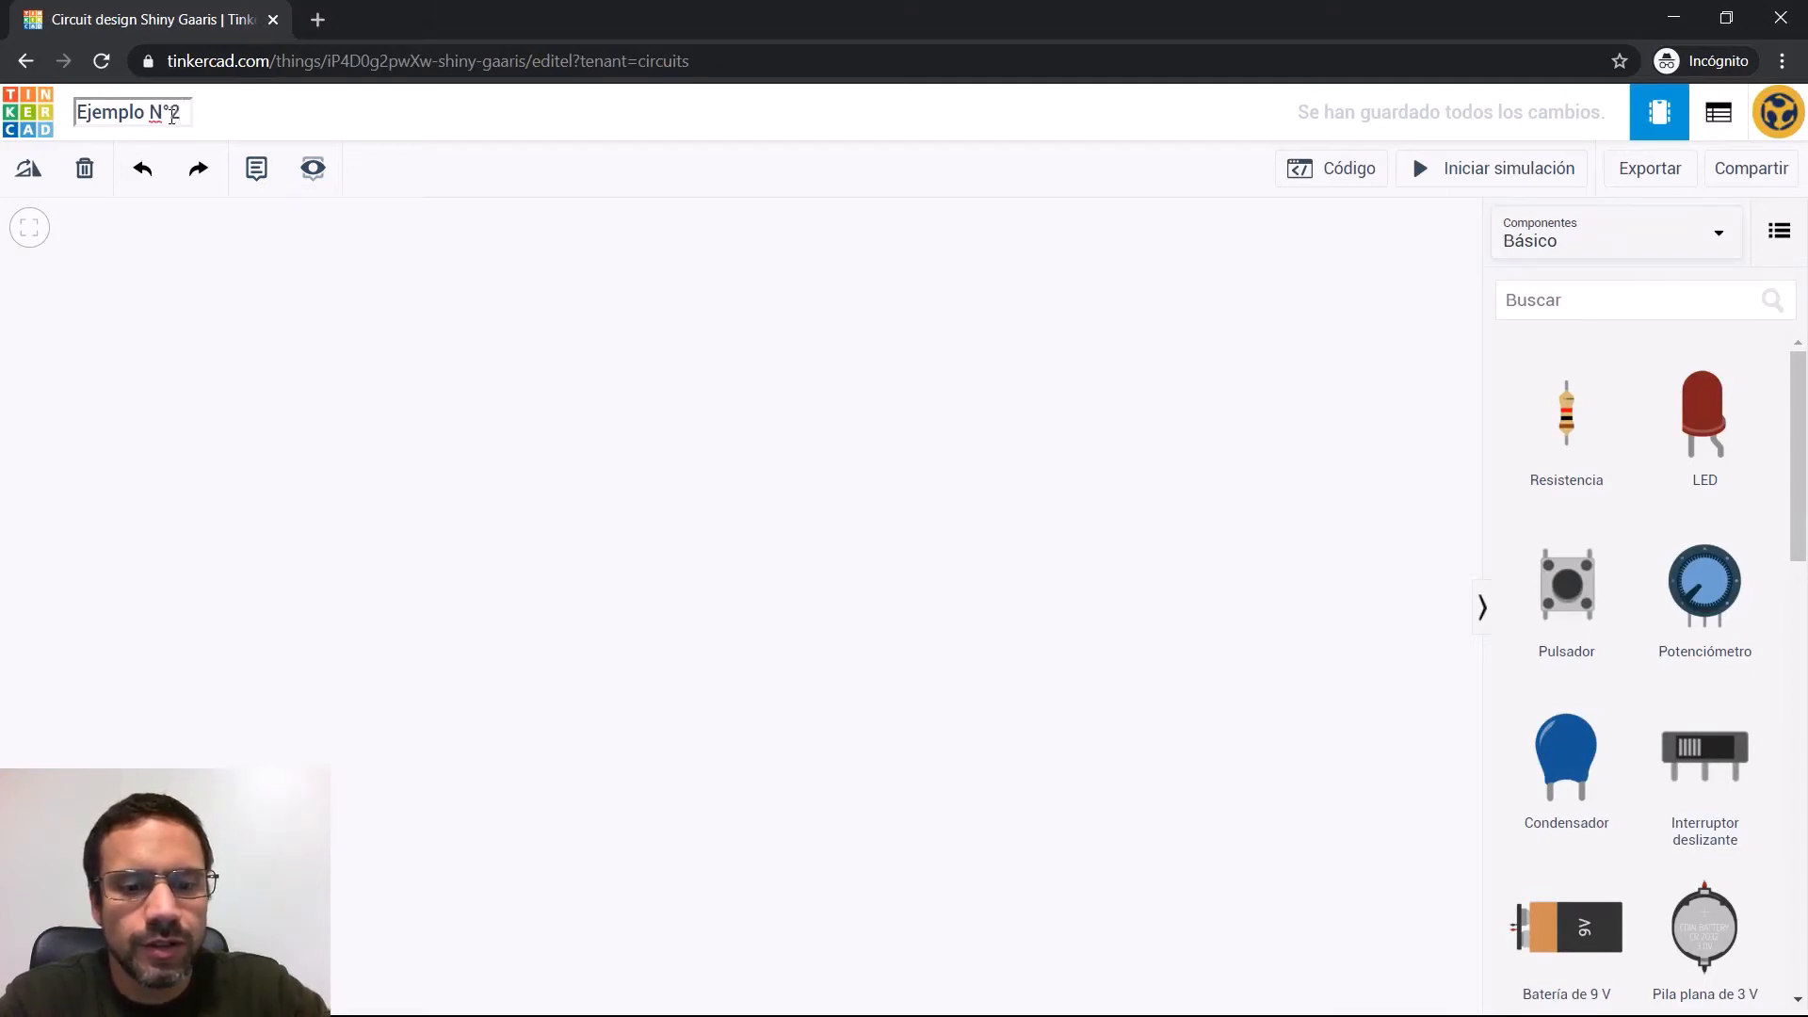
{"action": "type", "text": " (R"}
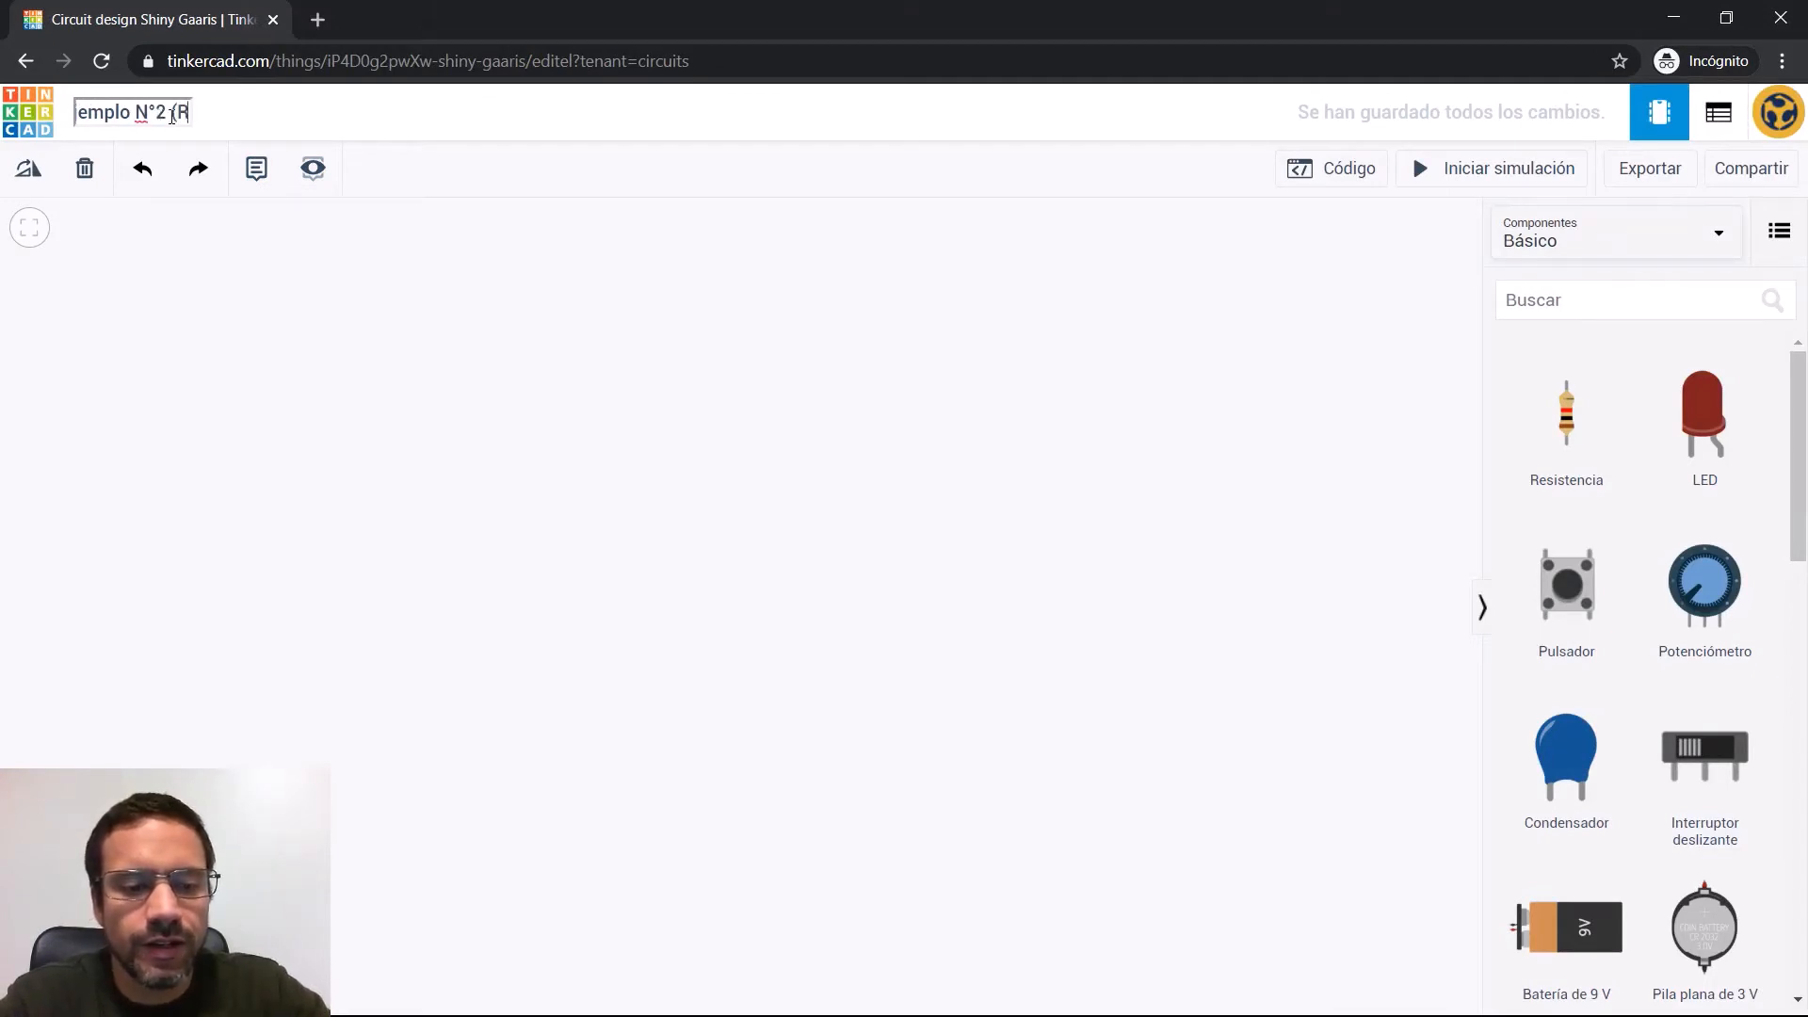
{"action": "type", "text": "esistencias "}
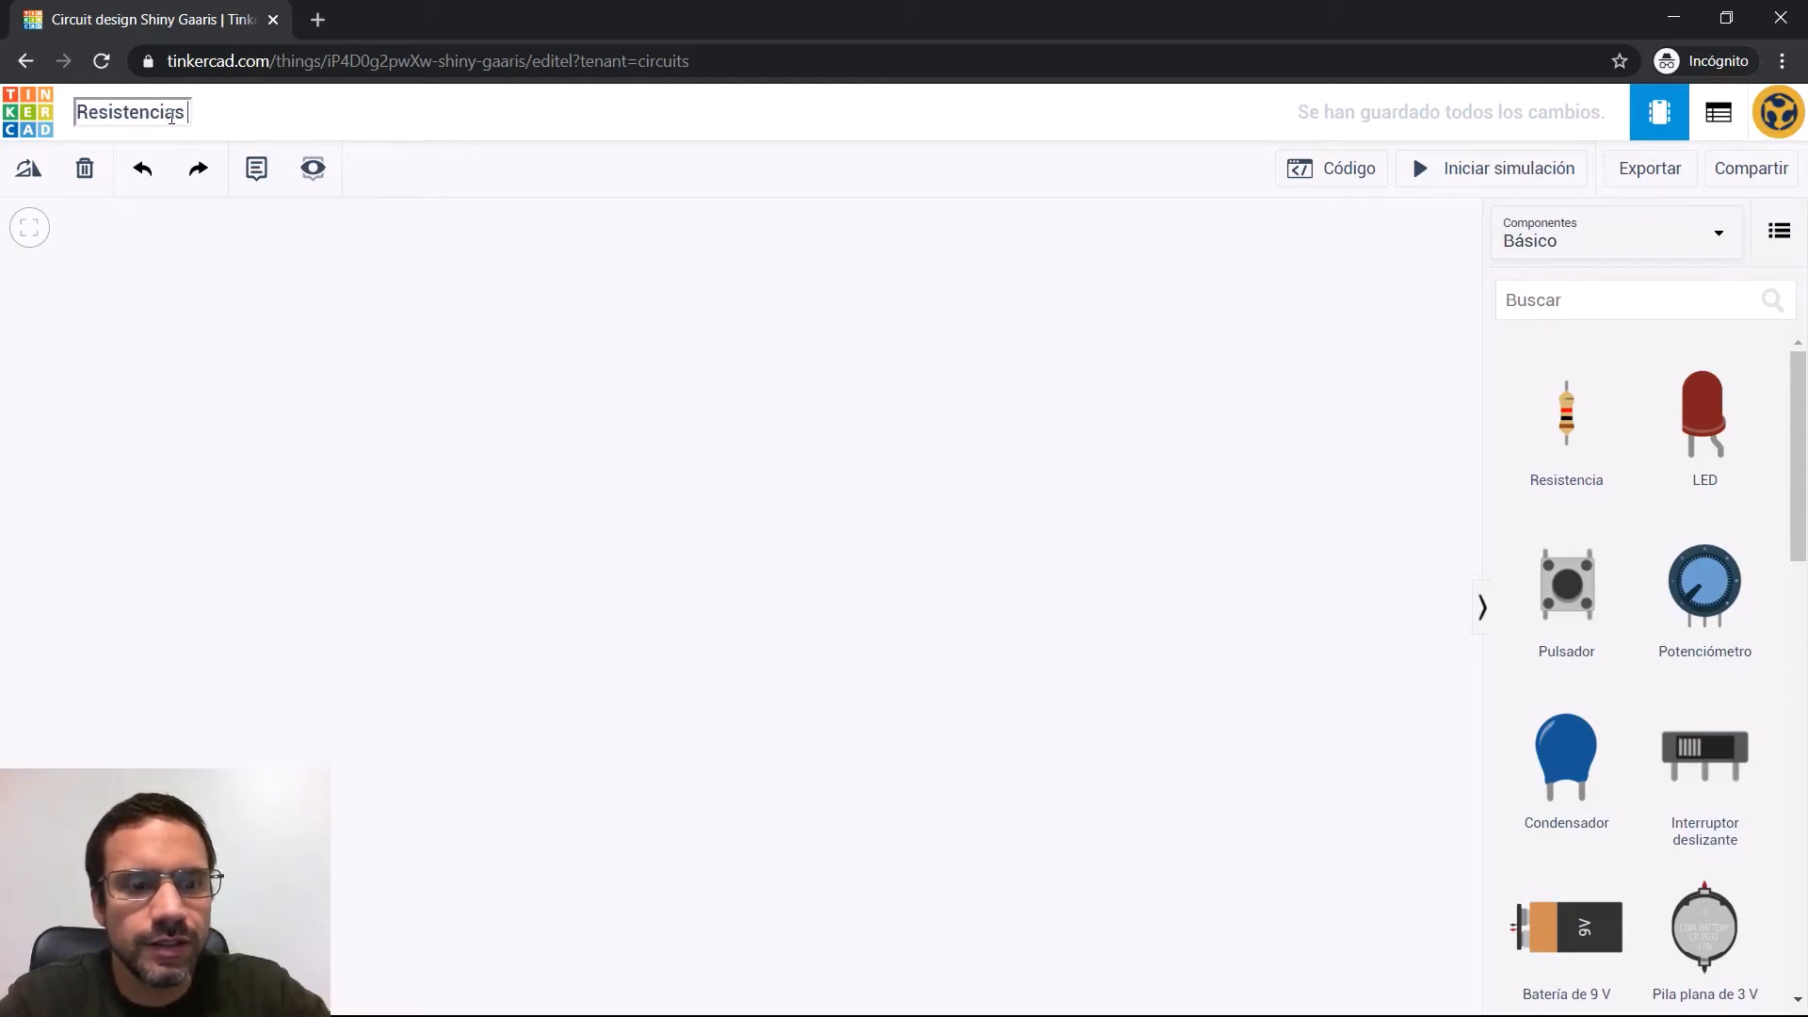
{"action": "type", "text": "en Para"}
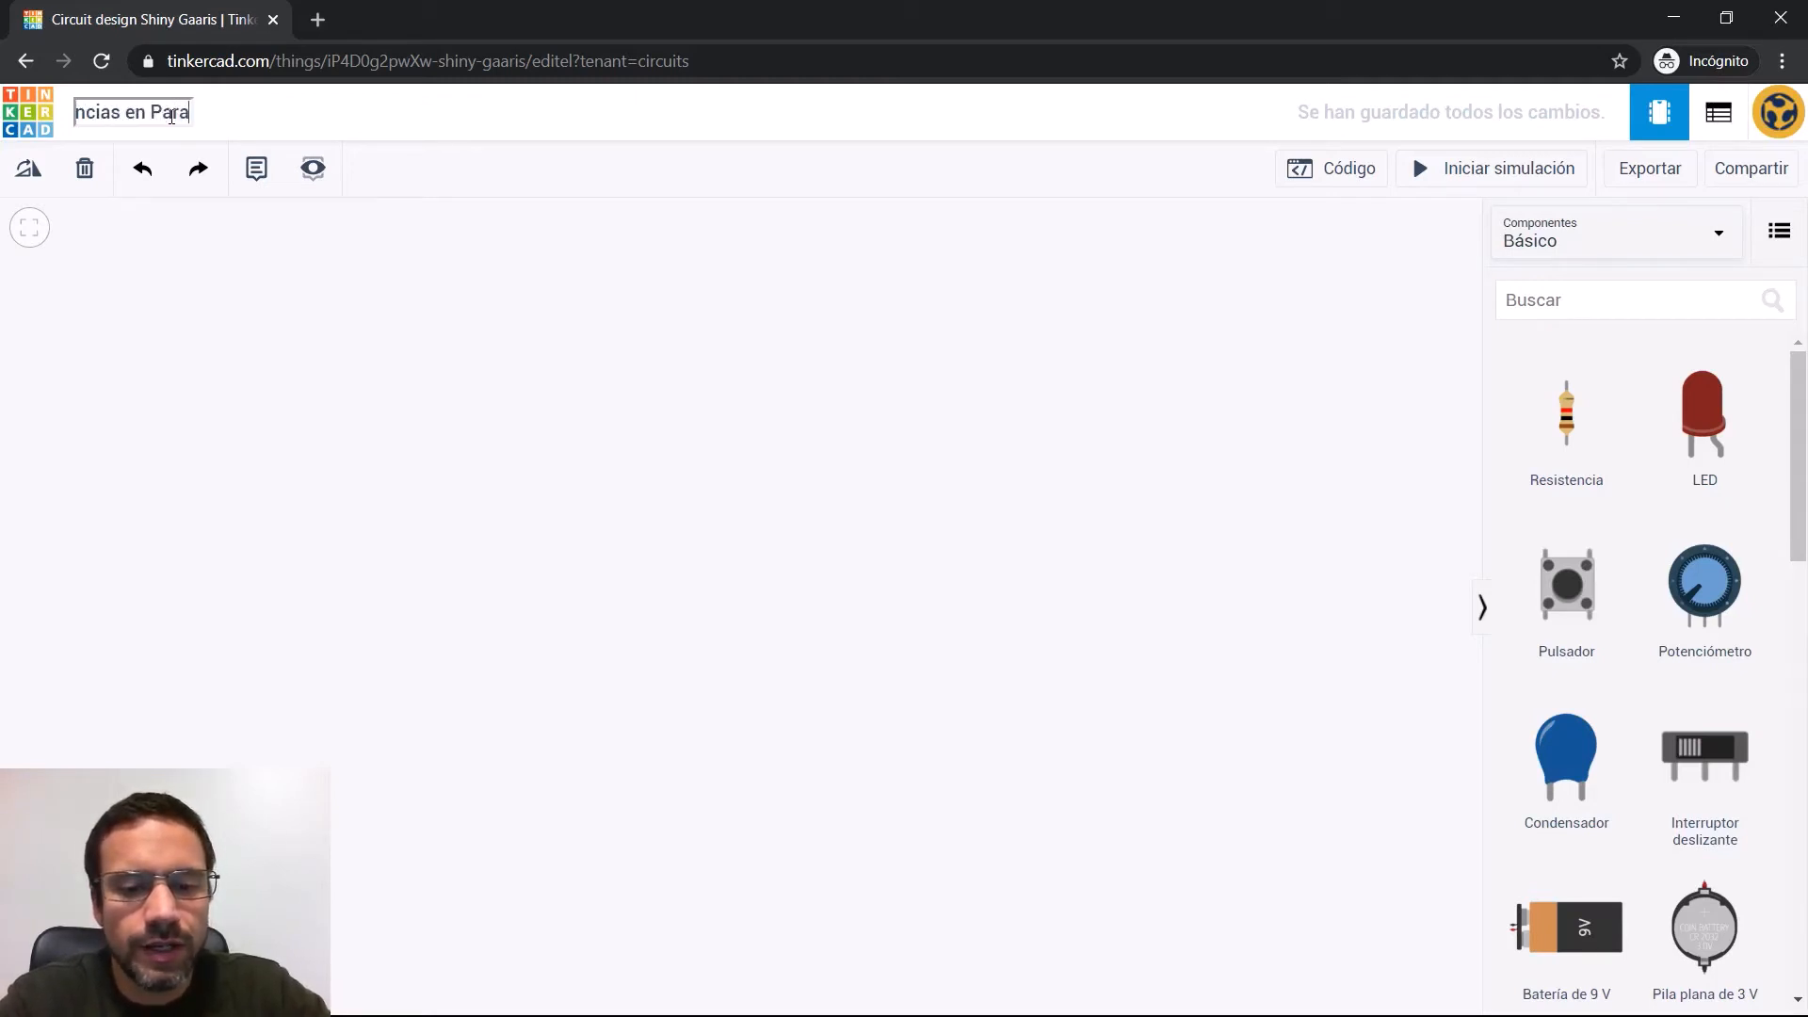
{"action": "type", "text": "lelo)"}
{"action": "key", "text": "Return"}
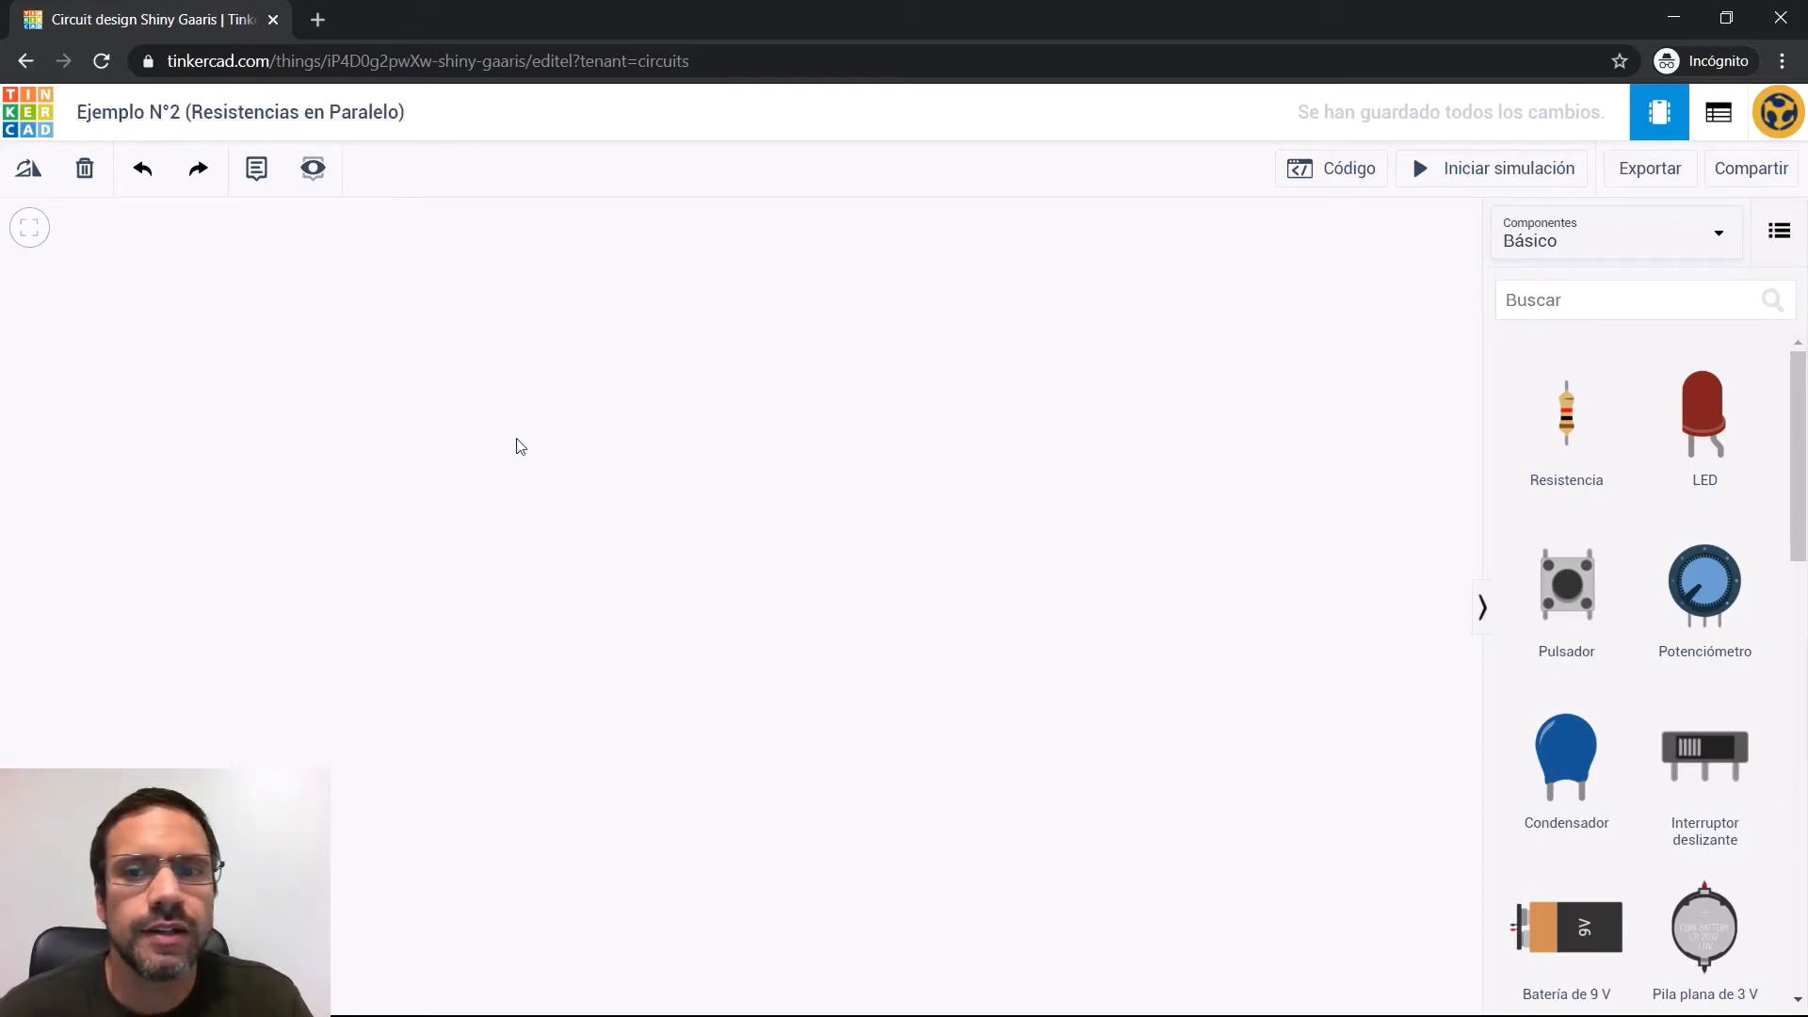
Place a 9 V battery on the left side of the workplane, rotated 180° so its terminals face right
{"action": "left_click_drag", "start_coordinate": [1565, 941], "coordinate": [407, 524]}
{"action": "left_click", "coordinate": [26, 169]}
{"action": "left_click", "coordinate": [26, 168]}
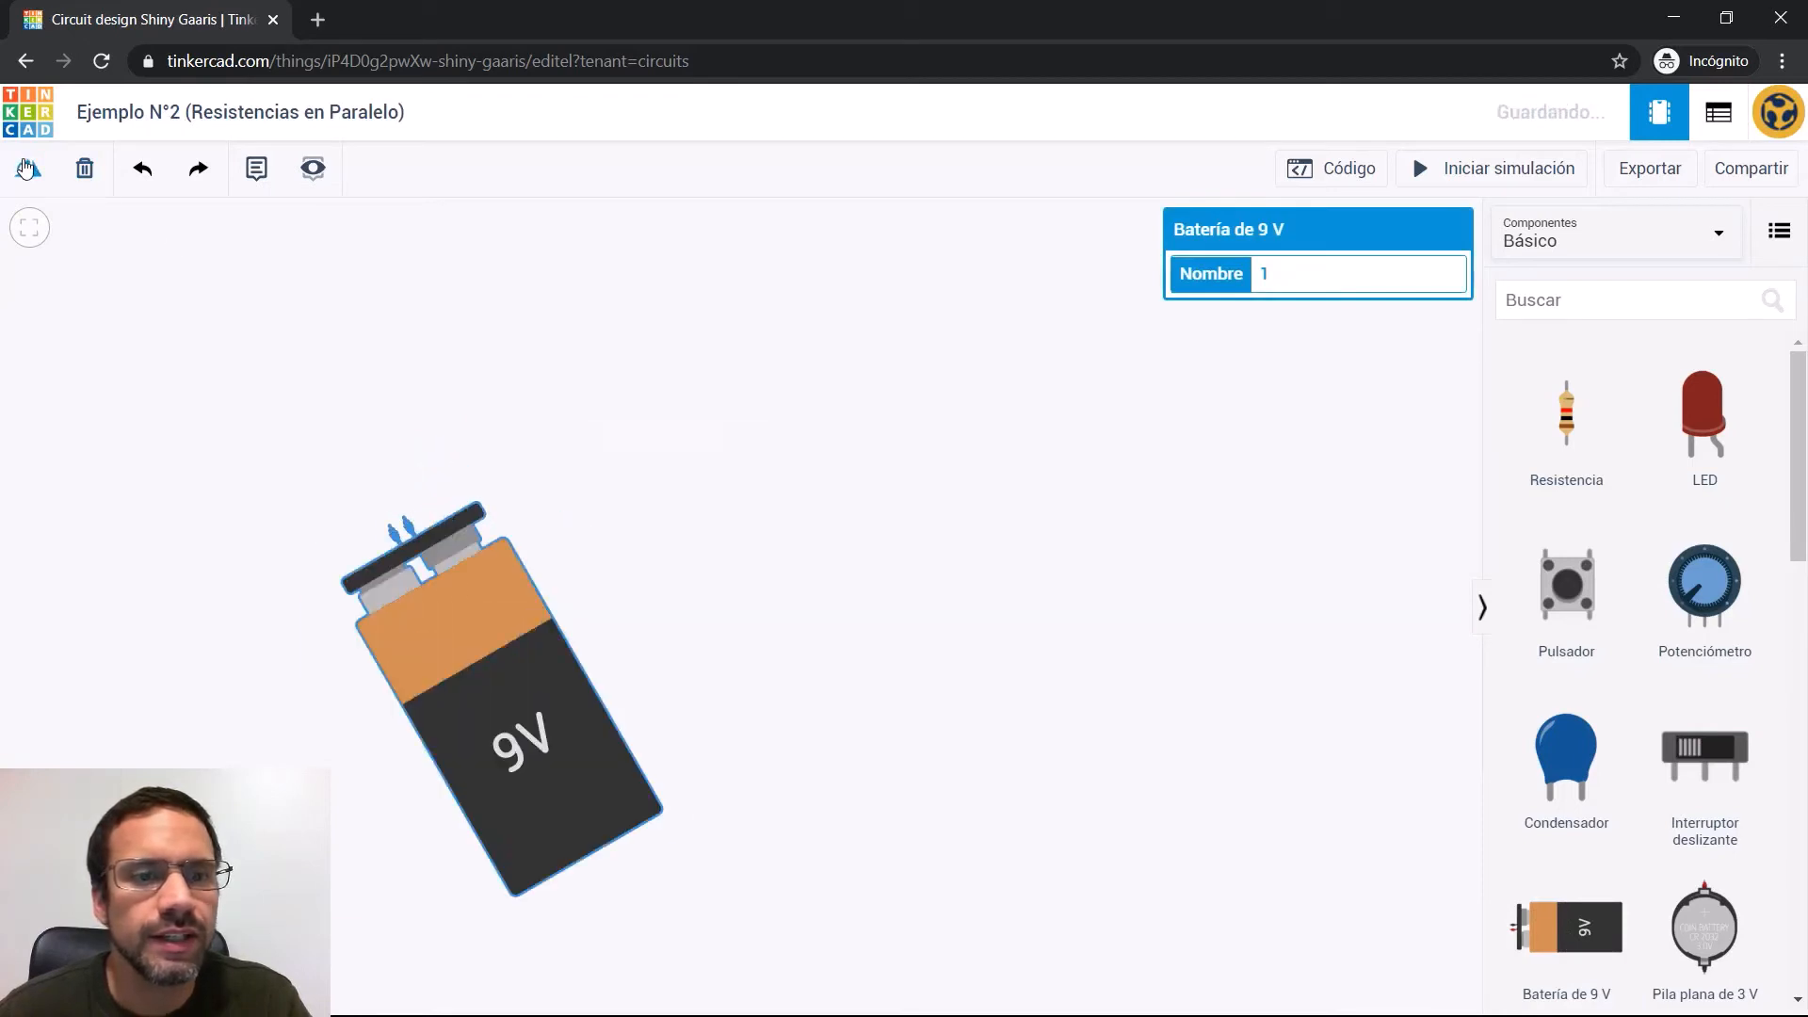
{"action": "left_click", "coordinate": [26, 168]}
{"action": "left_click", "coordinate": [27, 168]}
{"action": "left_click", "coordinate": [27, 168]}
{"action": "left_click", "coordinate": [27, 169]}
{"action": "left_click_drag", "start_coordinate": [143, 494], "coordinate": [225, 503]}
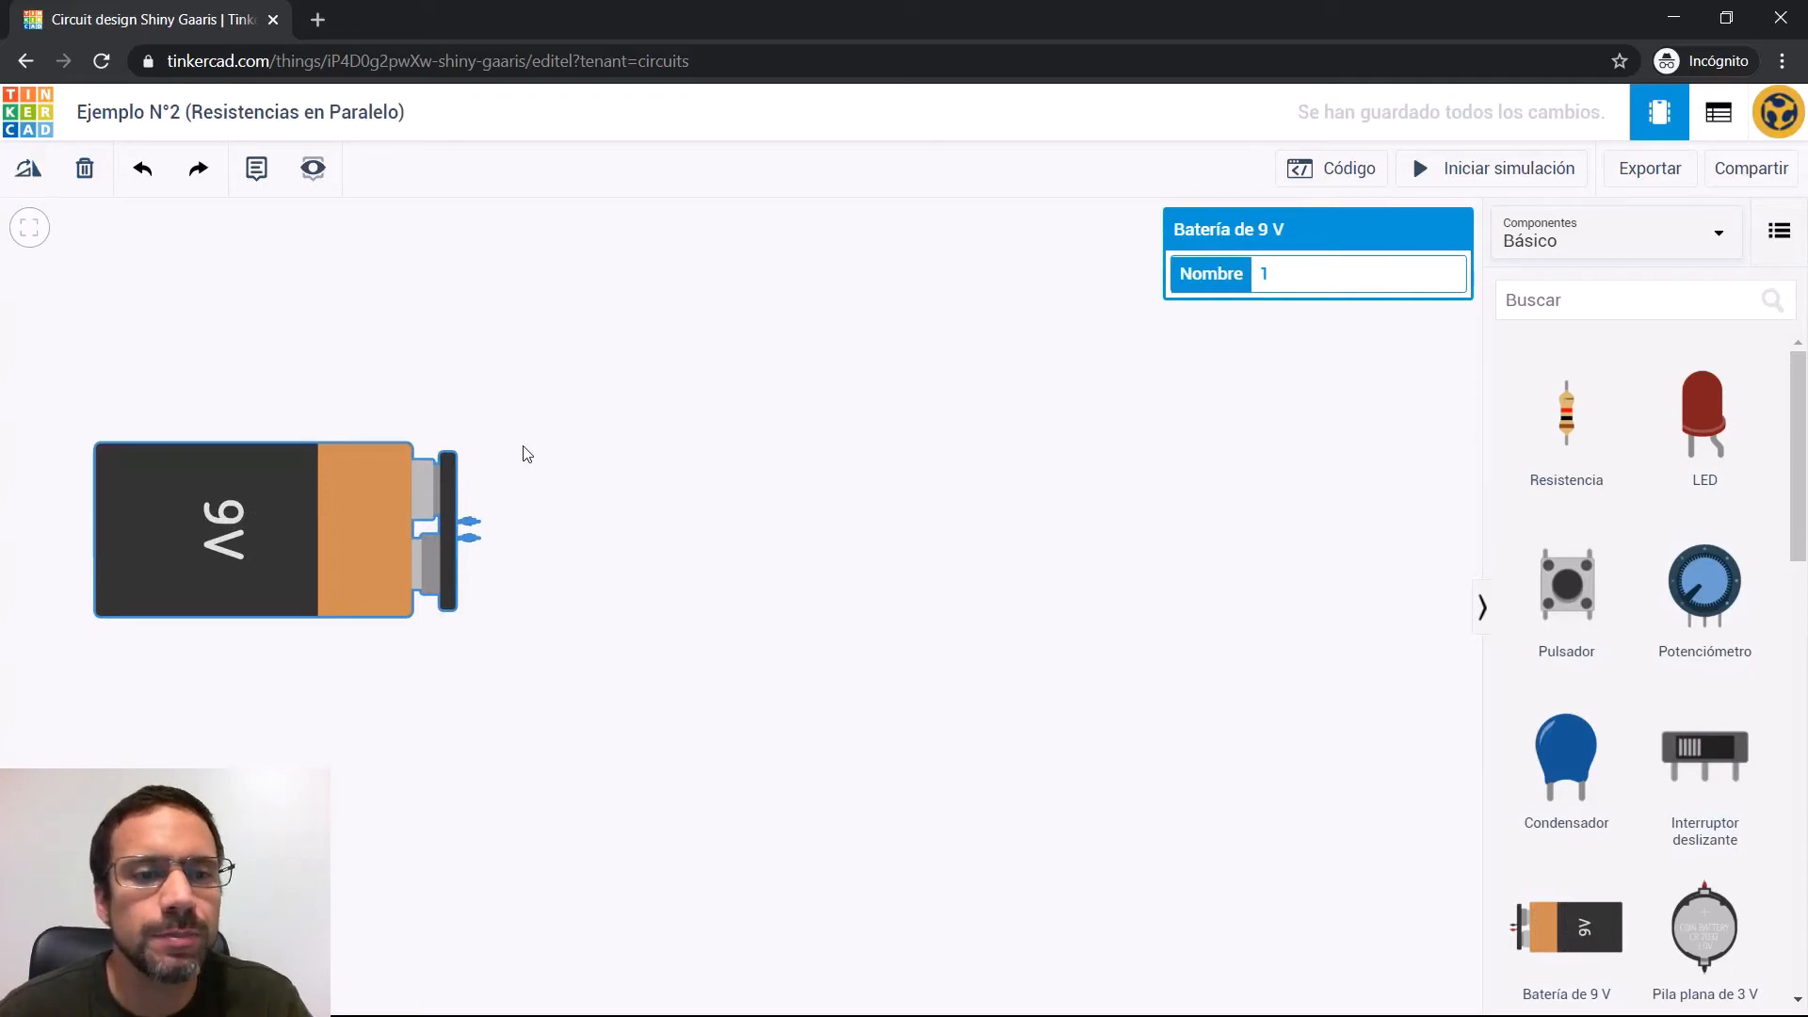
{"action": "left_click", "coordinate": [556, 428]}
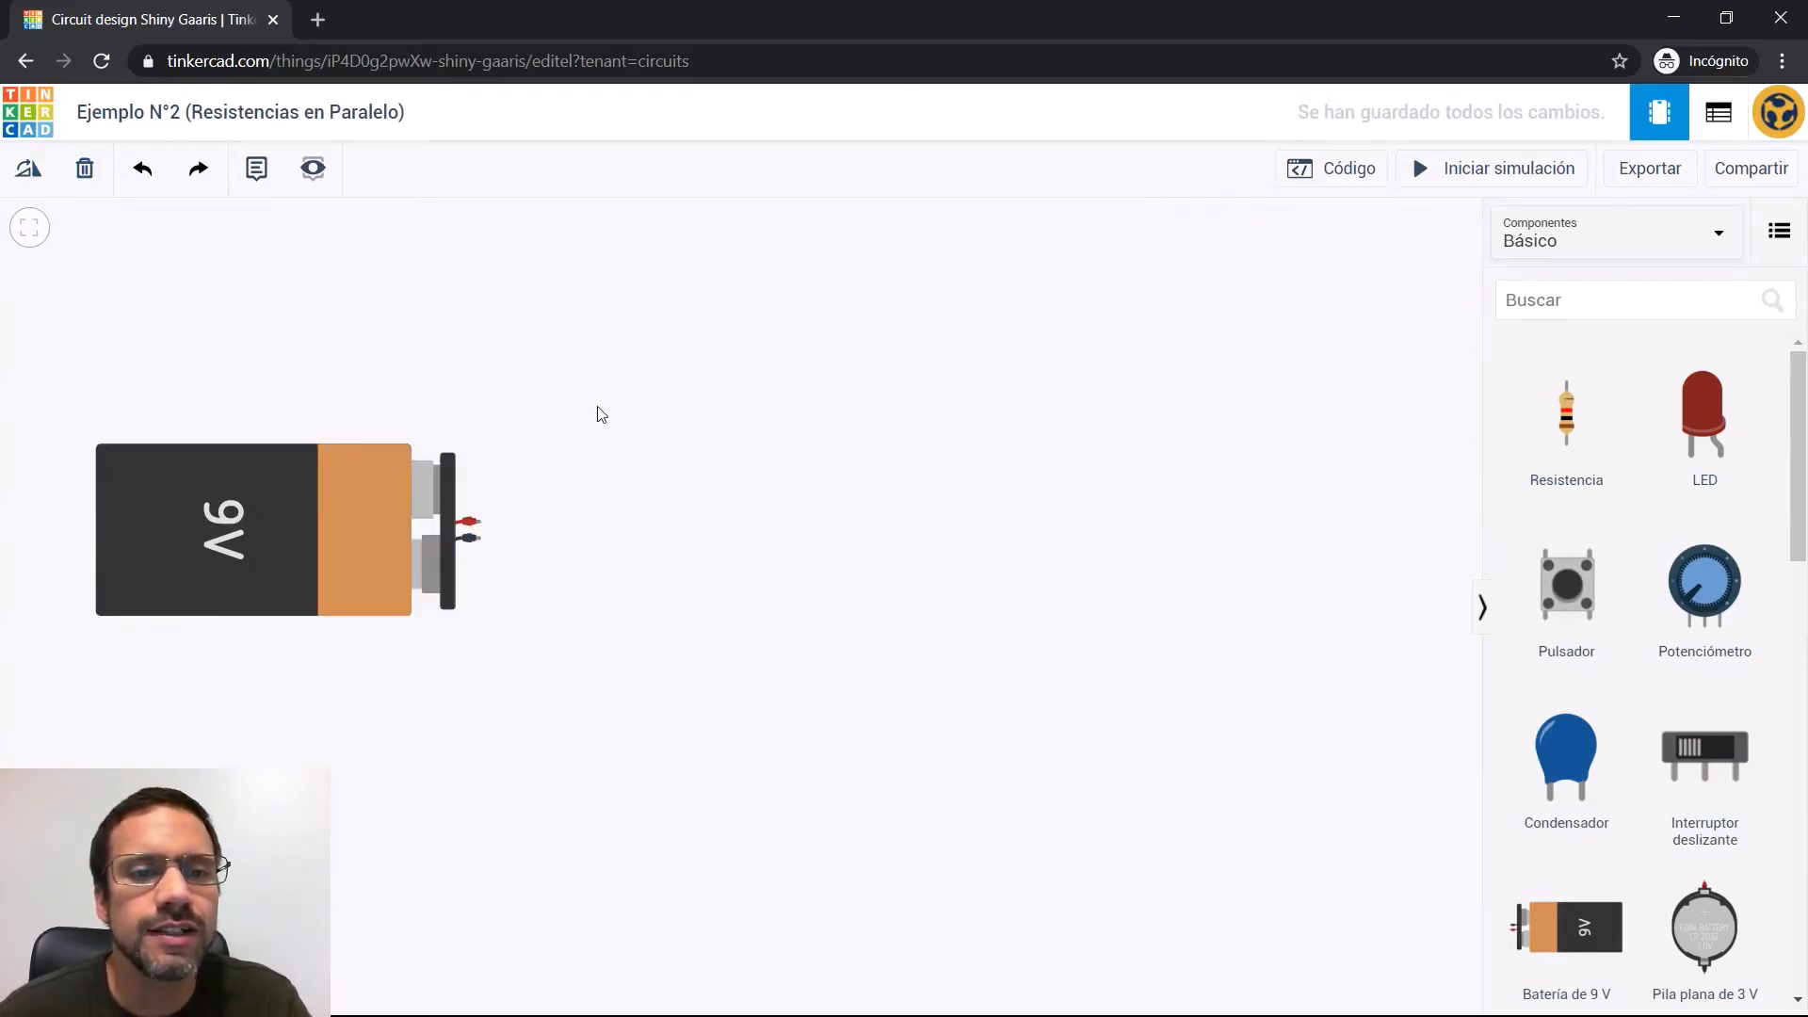
Place two vertical resistors side by side to the right of the battery and set the rightmost one to 2 kΩ
{"action": "left_click_drag", "start_coordinate": [1554, 428], "coordinate": [1035, 513]}
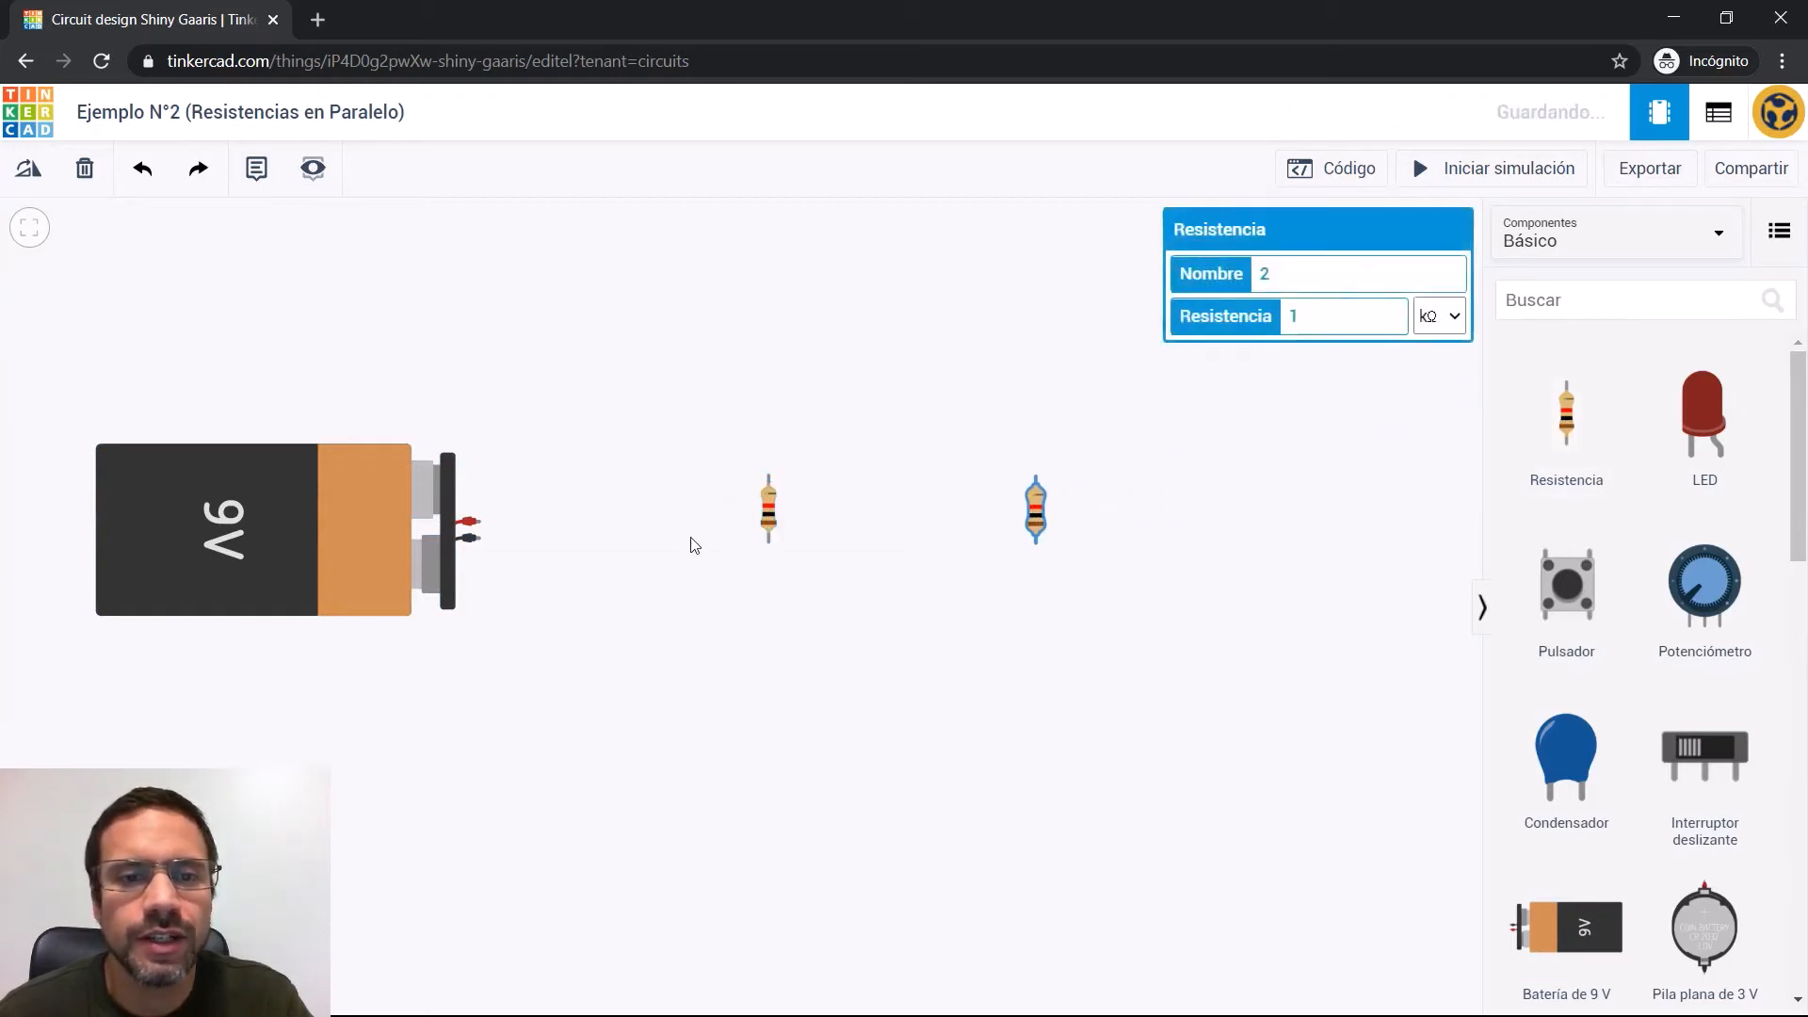
{"action": "left_click", "coordinate": [769, 512]}
{"action": "left_click", "coordinate": [1041, 512]}
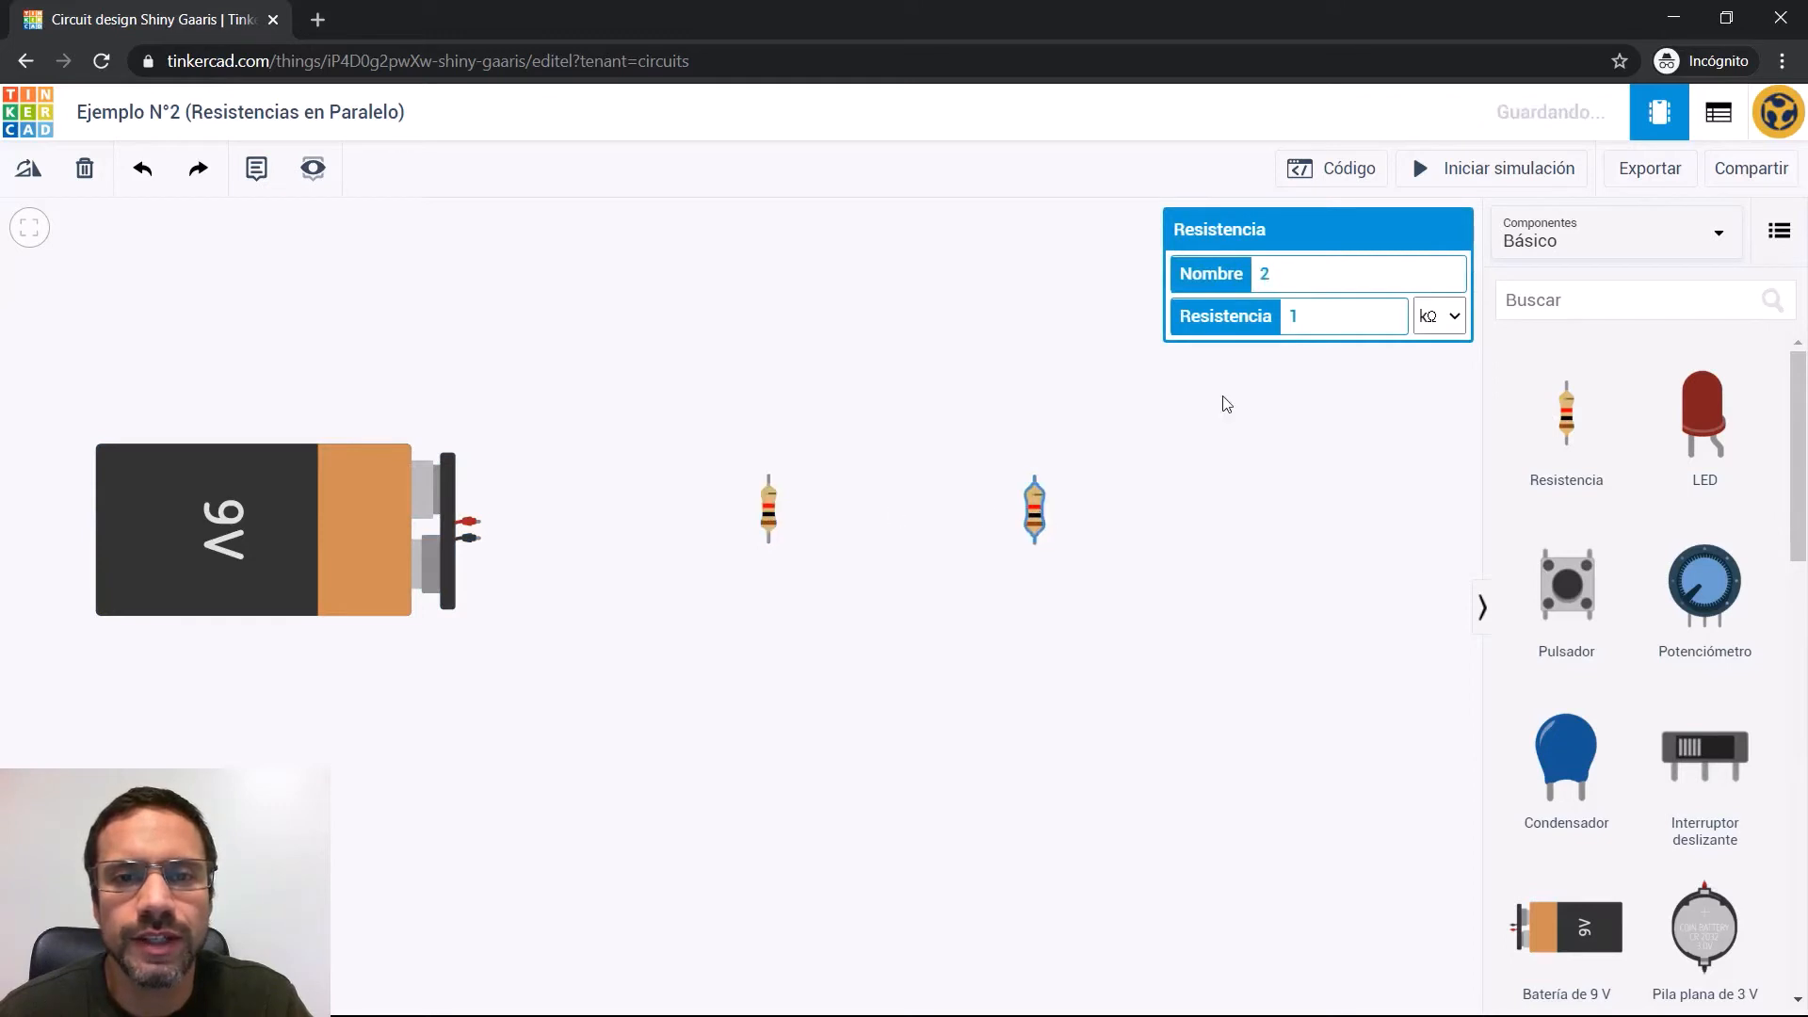
{"action": "left_click_drag", "start_coordinate": [1308, 317], "coordinate": [1273, 314]}
{"action": "type", "text": "2"}
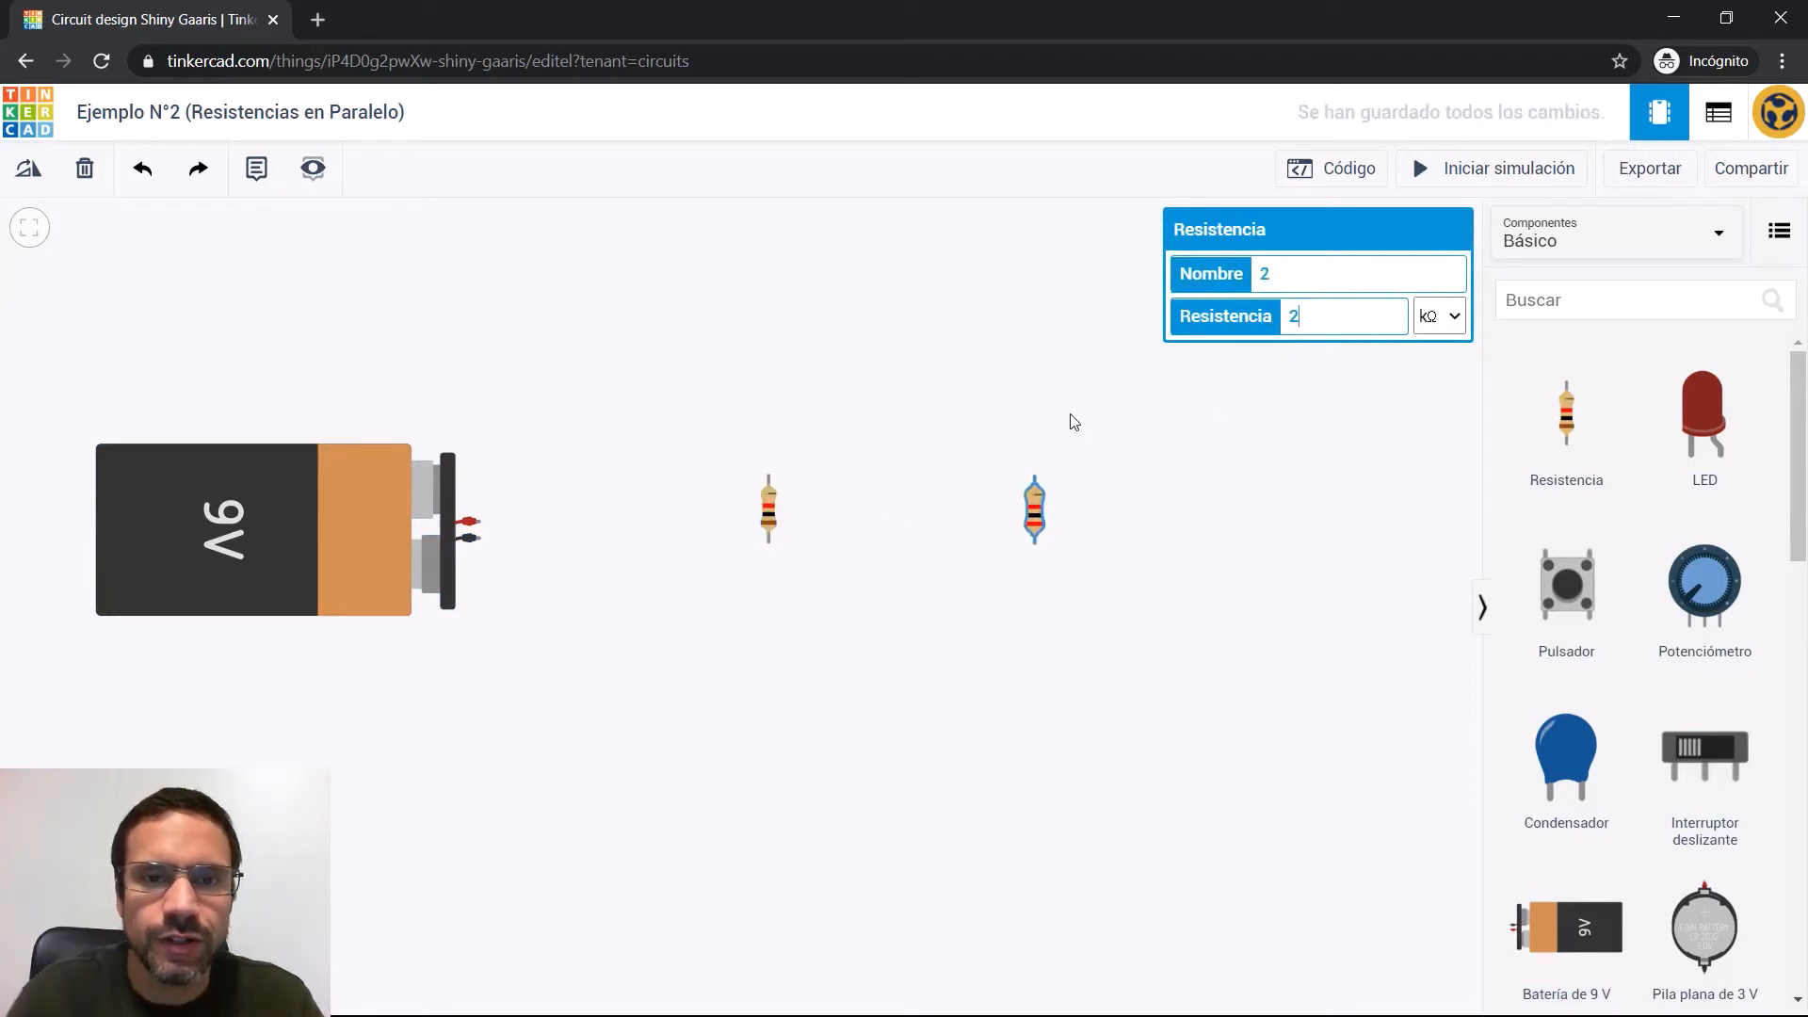
{"action": "left_click", "coordinate": [1073, 422]}
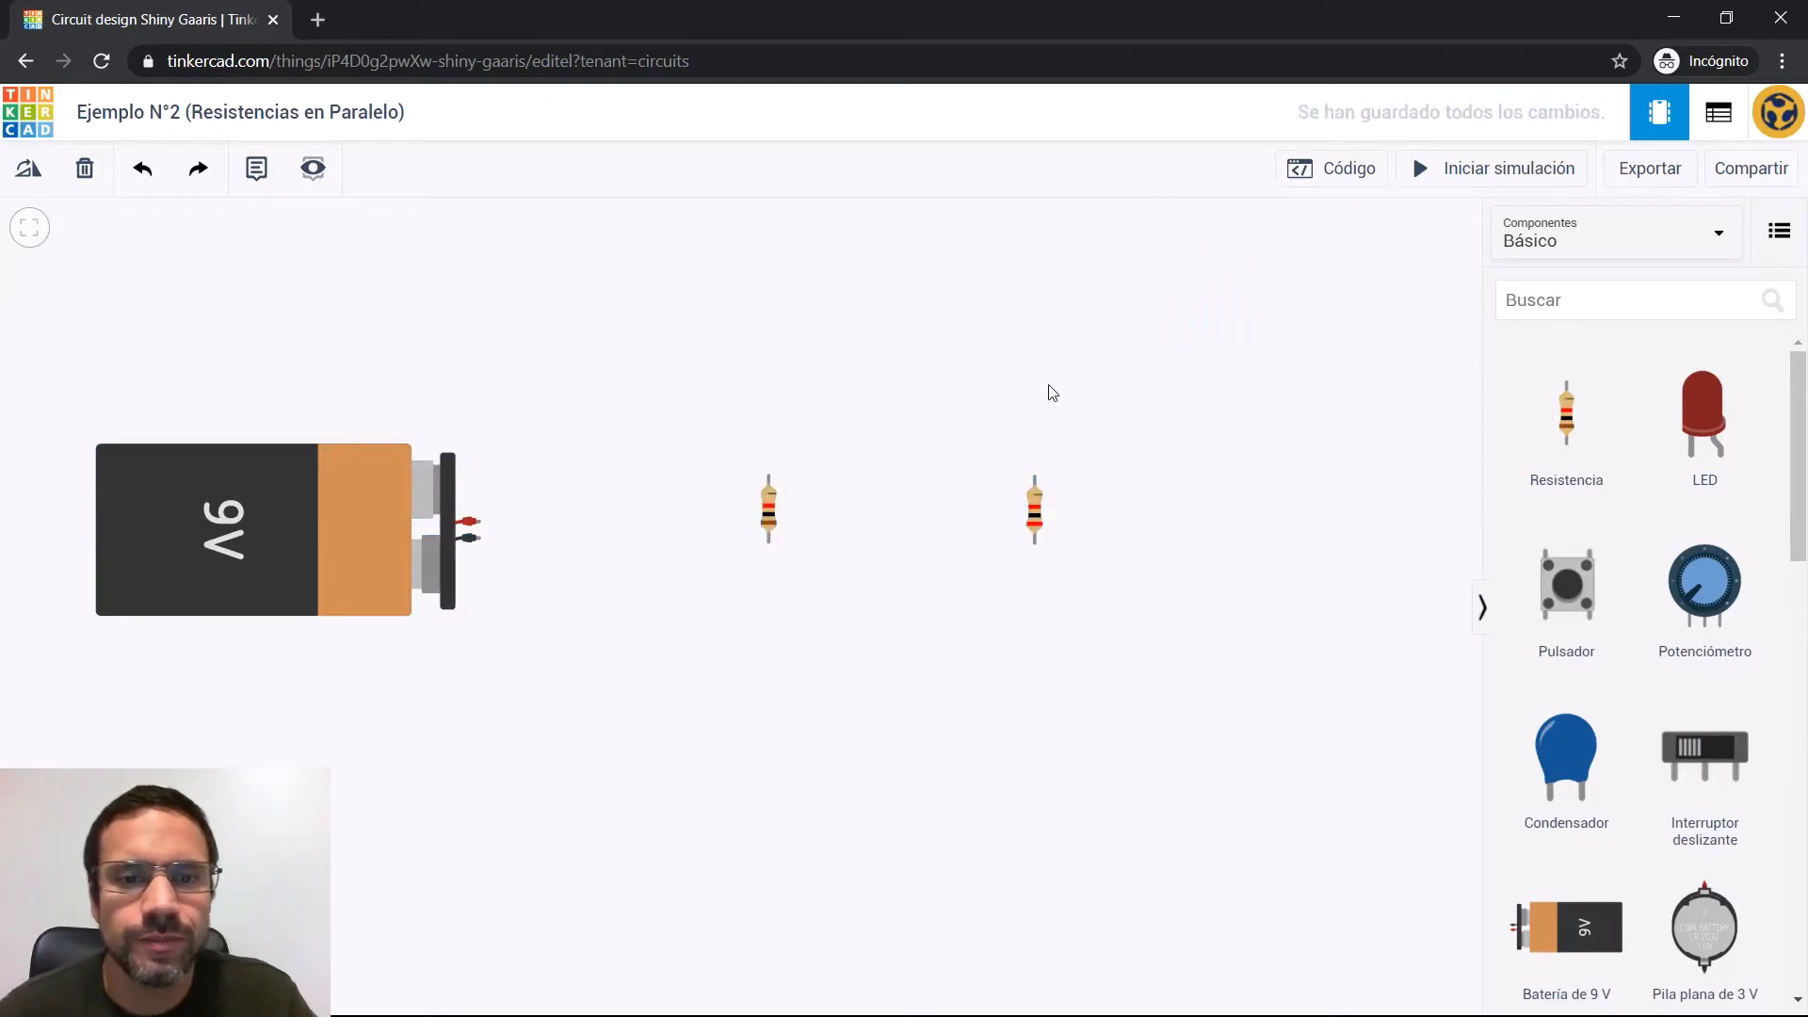
Wire the battery's positive terminal to the upper terminal of the 1 kΩ resistor, routing the wire above both components
{"action": "left_click", "coordinate": [475, 520]}
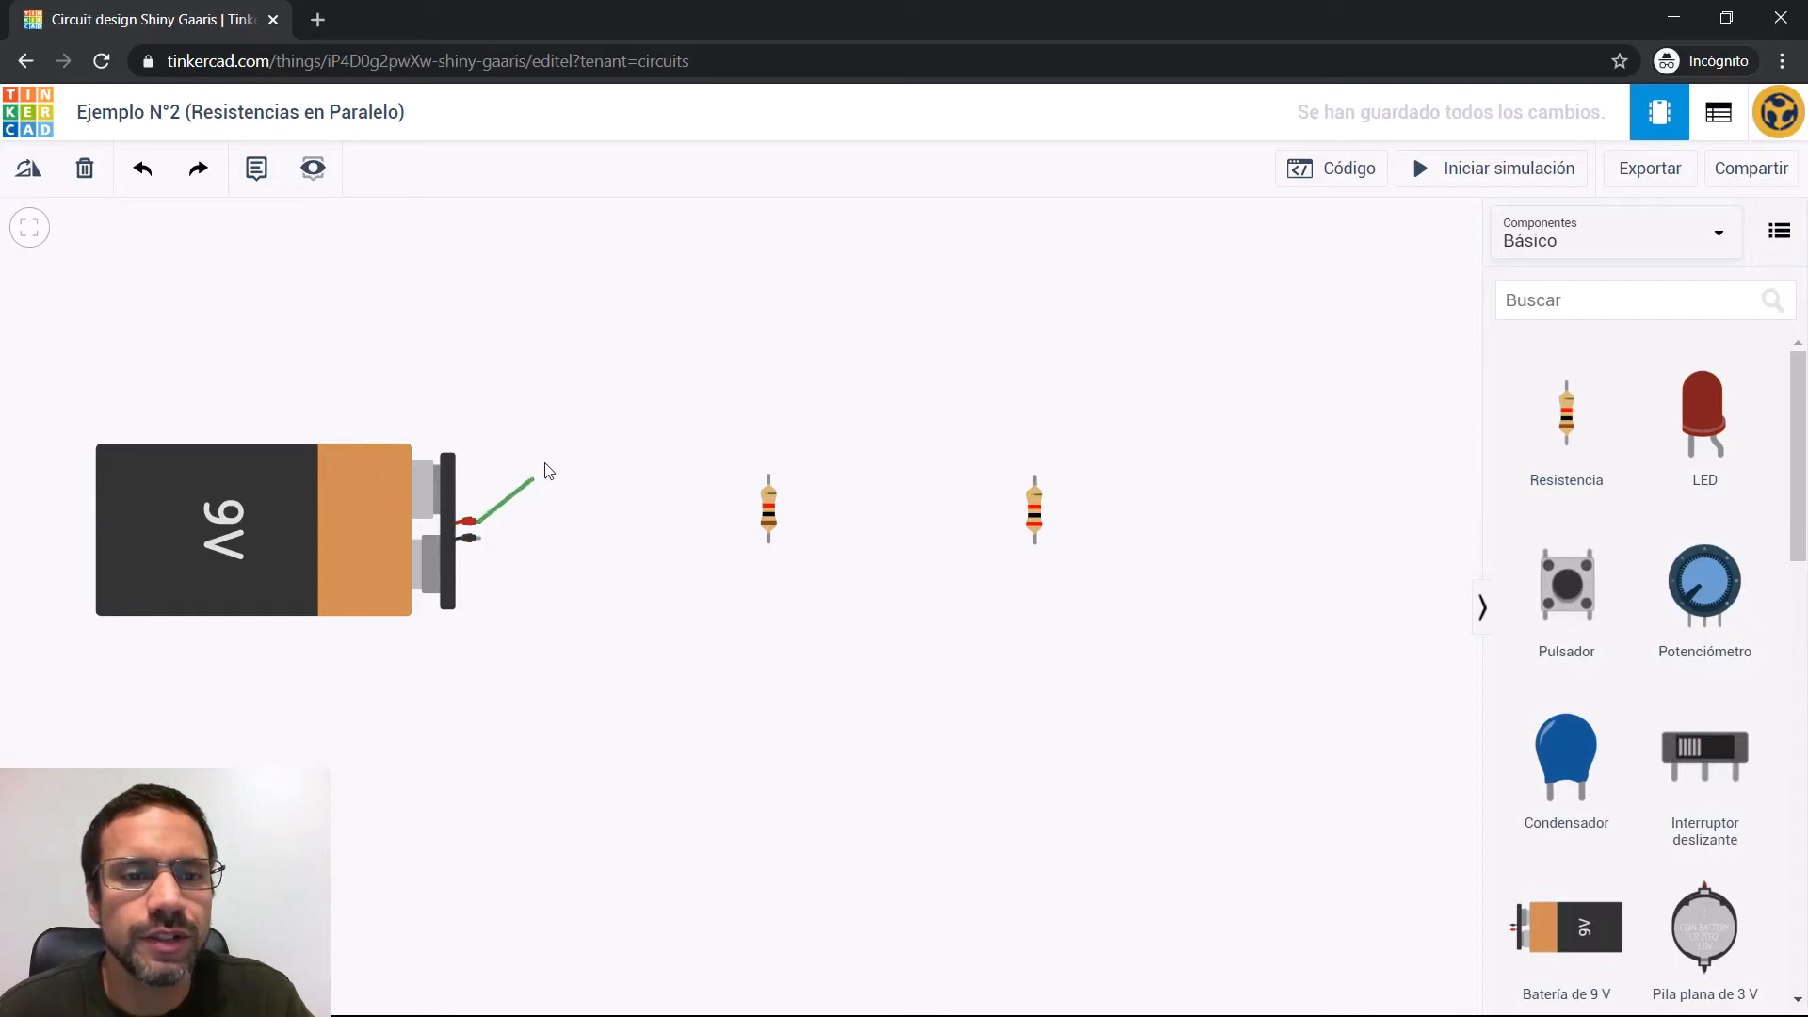
{"action": "left_click", "coordinate": [536, 359]}
{"action": "left_click", "coordinate": [773, 359]}
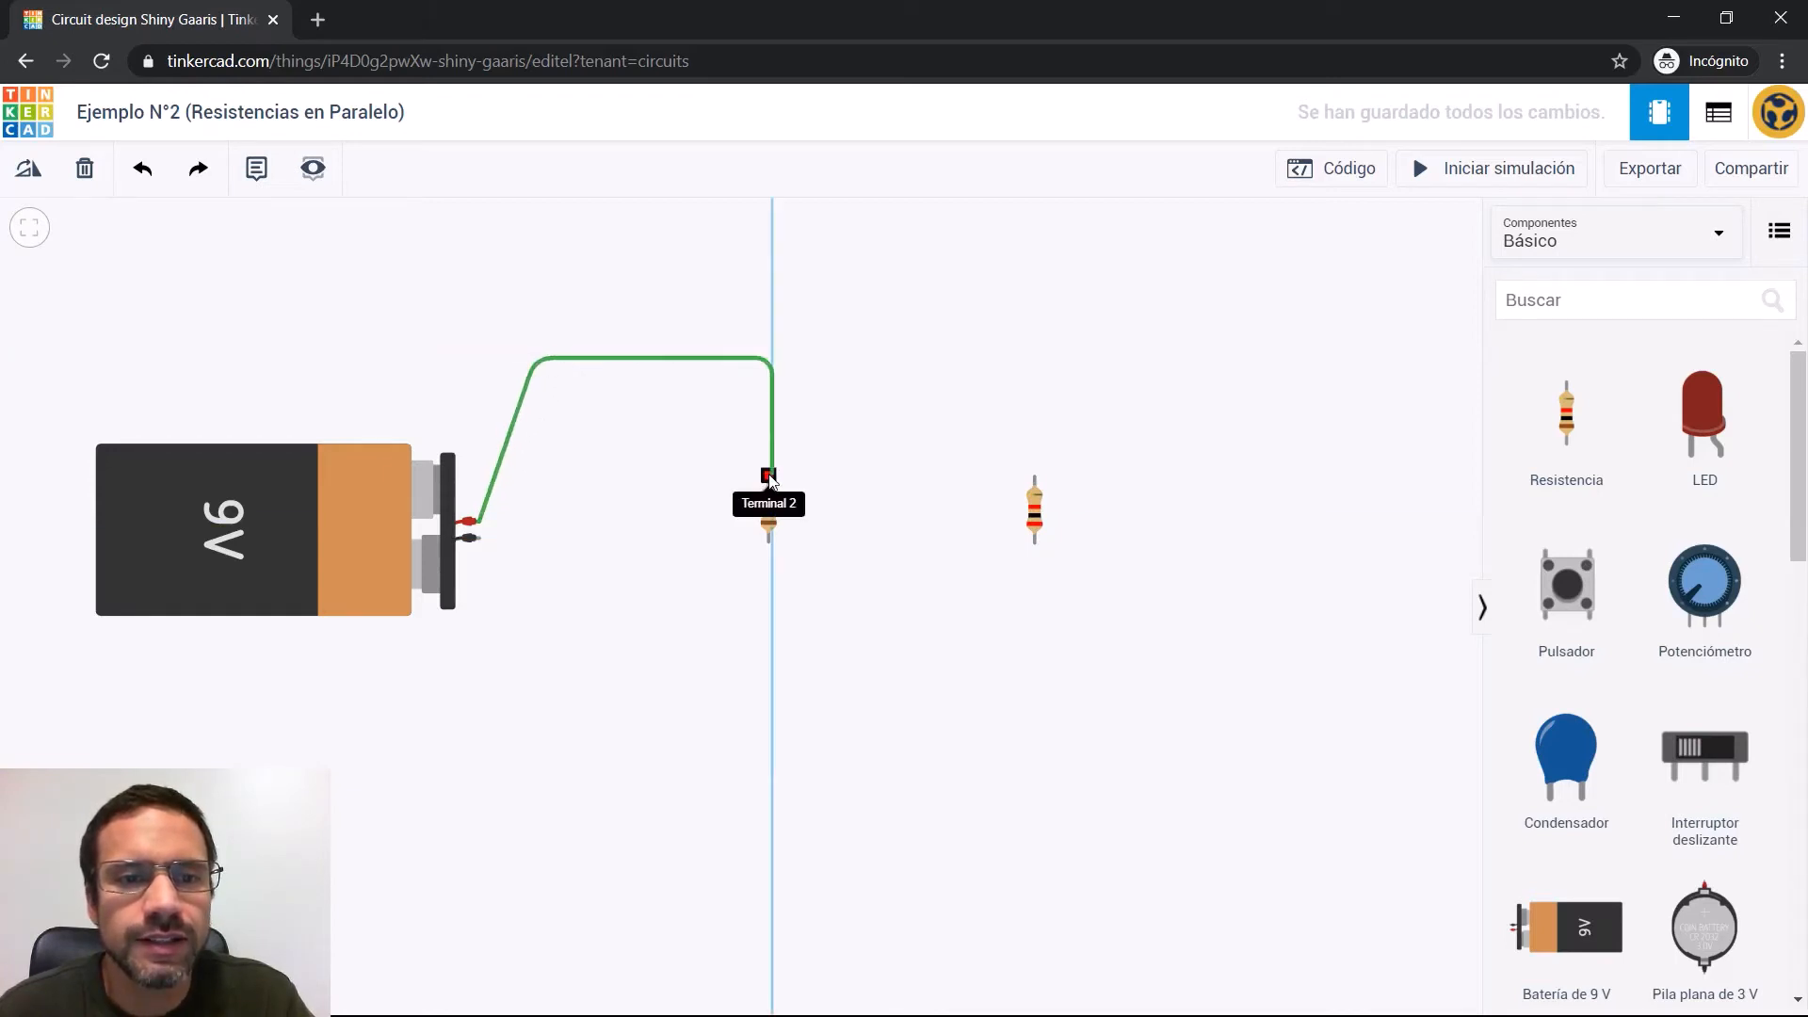
{"action": "left_click", "coordinate": [769, 476]}
Wire the lower terminal of the 1 kΩ resistor back to the battery's negative terminal, routing the wire underneath
{"action": "left_click", "coordinate": [769, 541]}
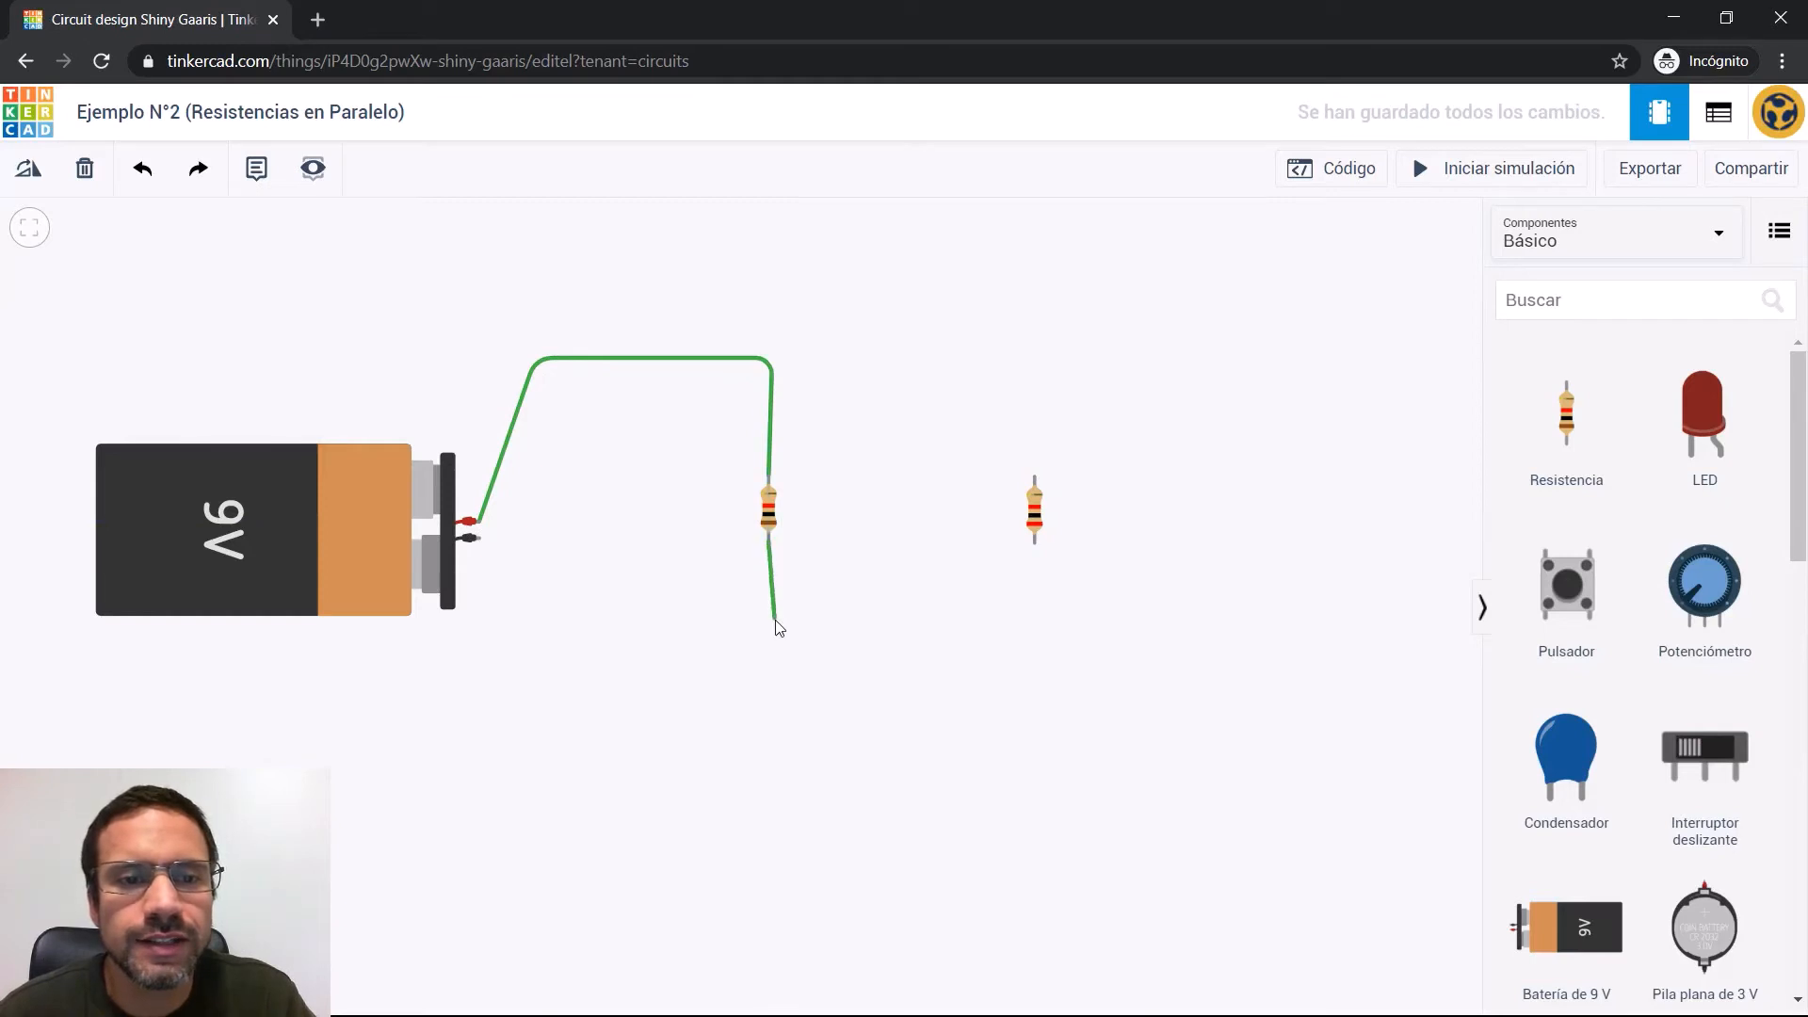
{"action": "left_click", "coordinate": [759, 669]}
{"action": "left_click", "coordinate": [554, 672]}
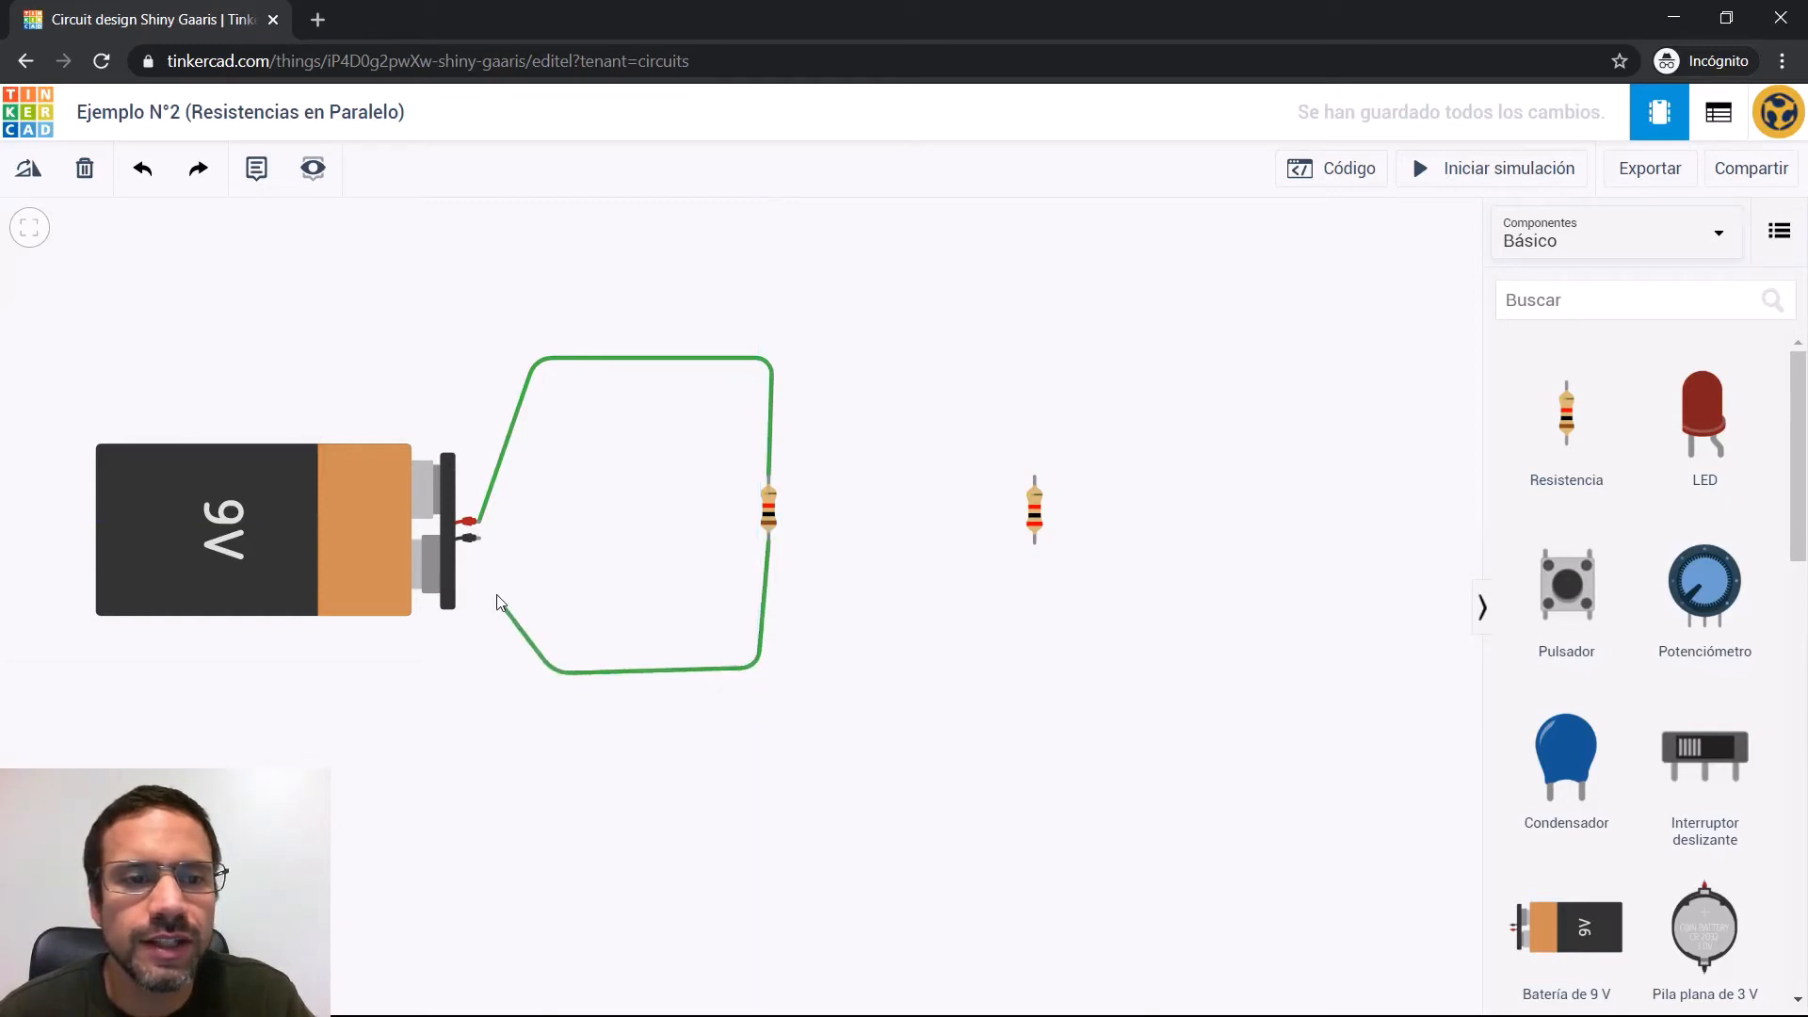
{"action": "left_click", "coordinate": [479, 541]}
{"action": "left_click", "coordinate": [984, 495]}
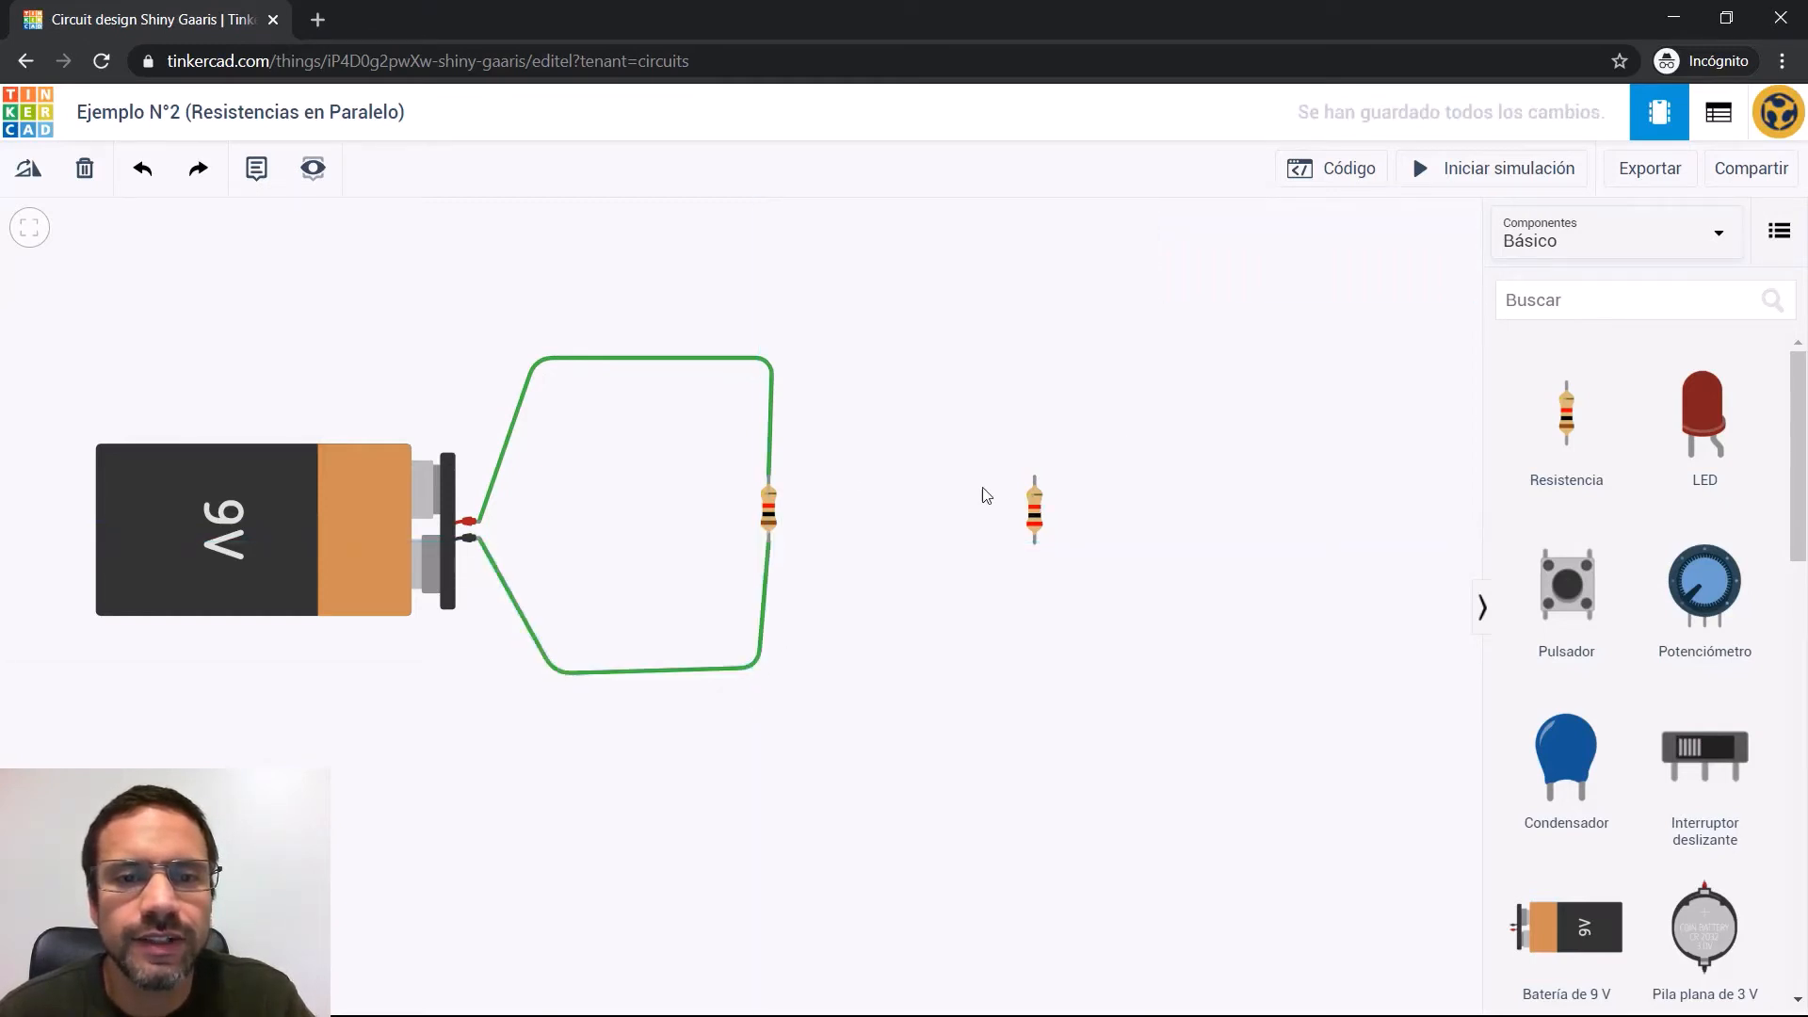
{"action": "left_click", "coordinate": [1034, 485]}
{"action": "left_click", "coordinate": [1035, 358]}
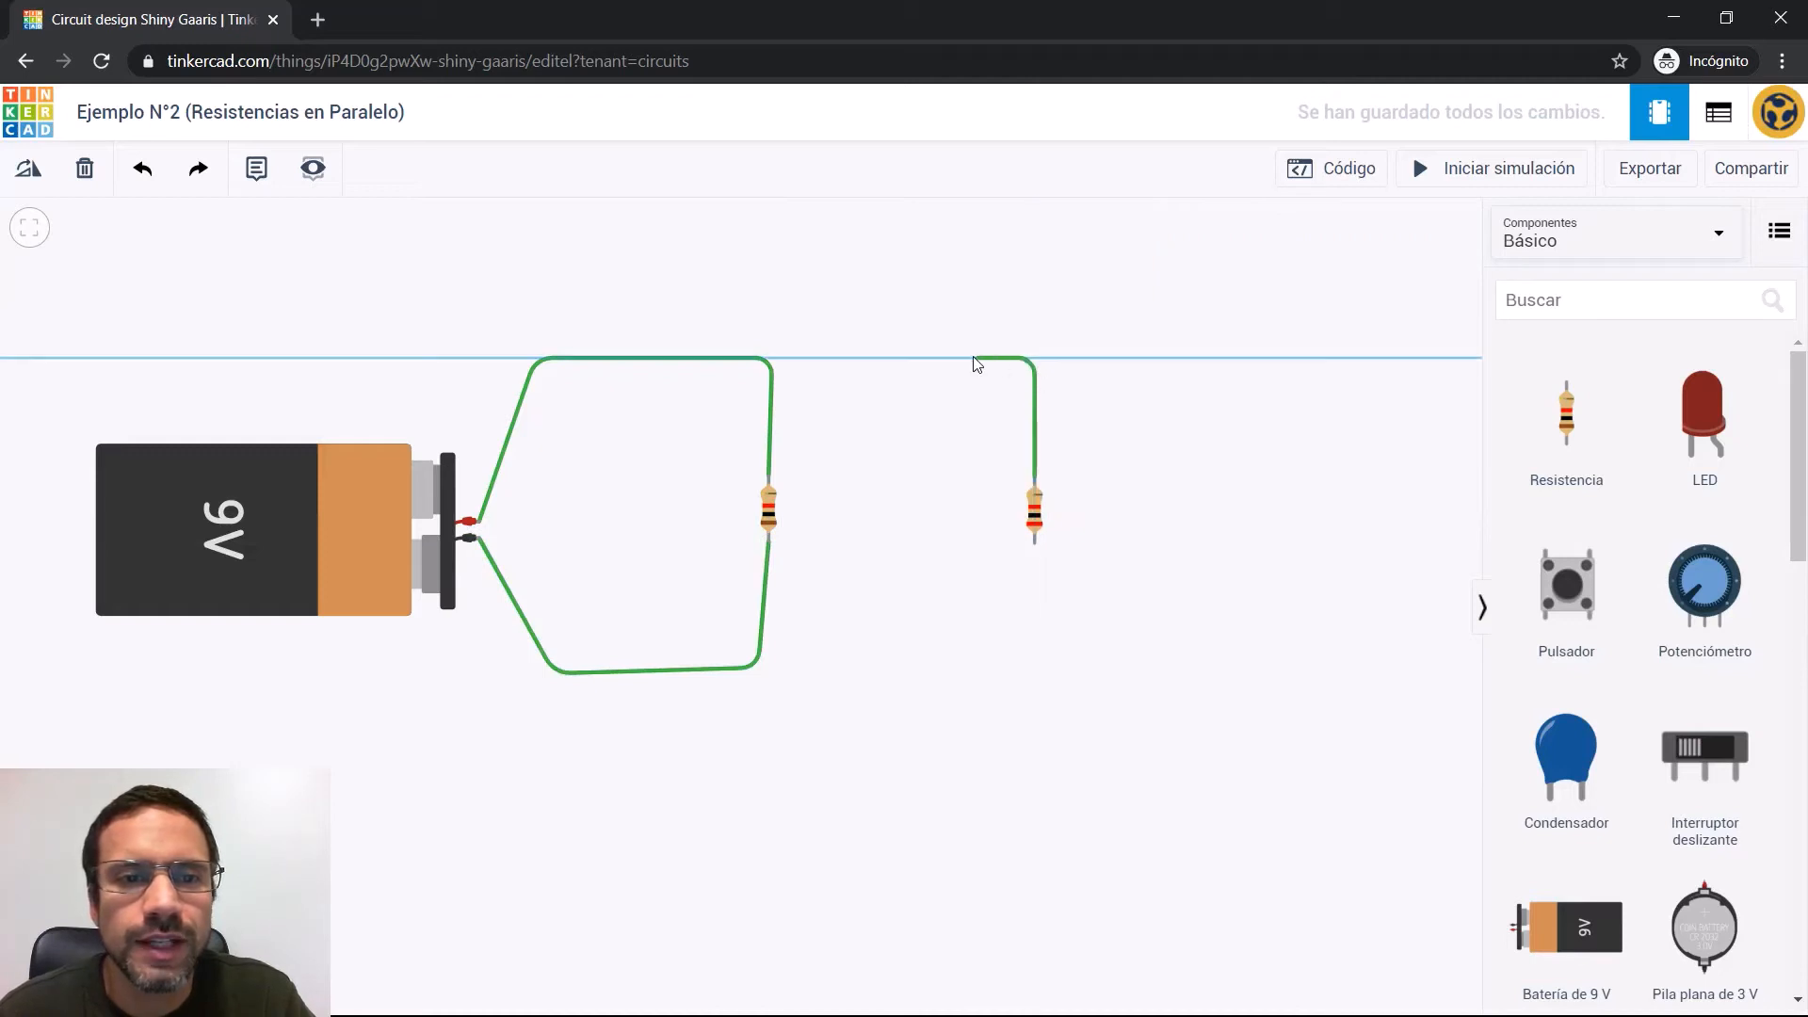
{"action": "left_click", "coordinate": [772, 403]}
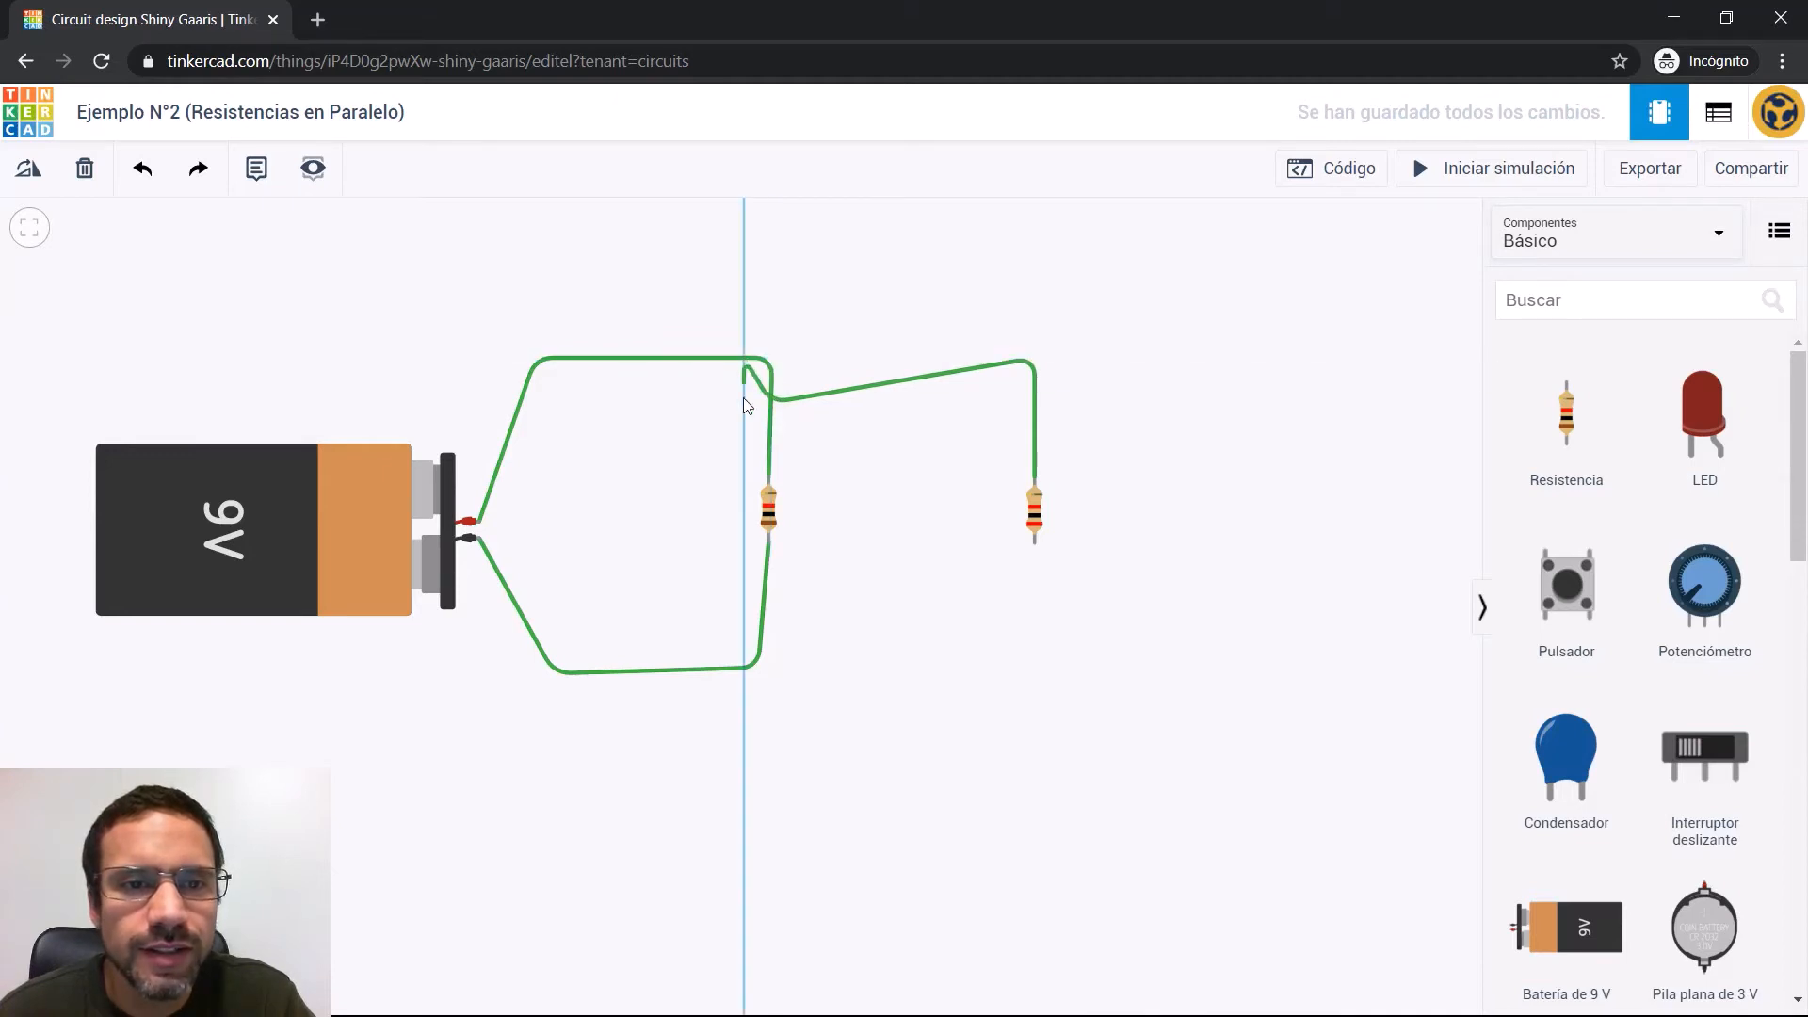
{"action": "left_click", "coordinate": [748, 371]}
{"action": "left_click", "coordinate": [771, 427]}
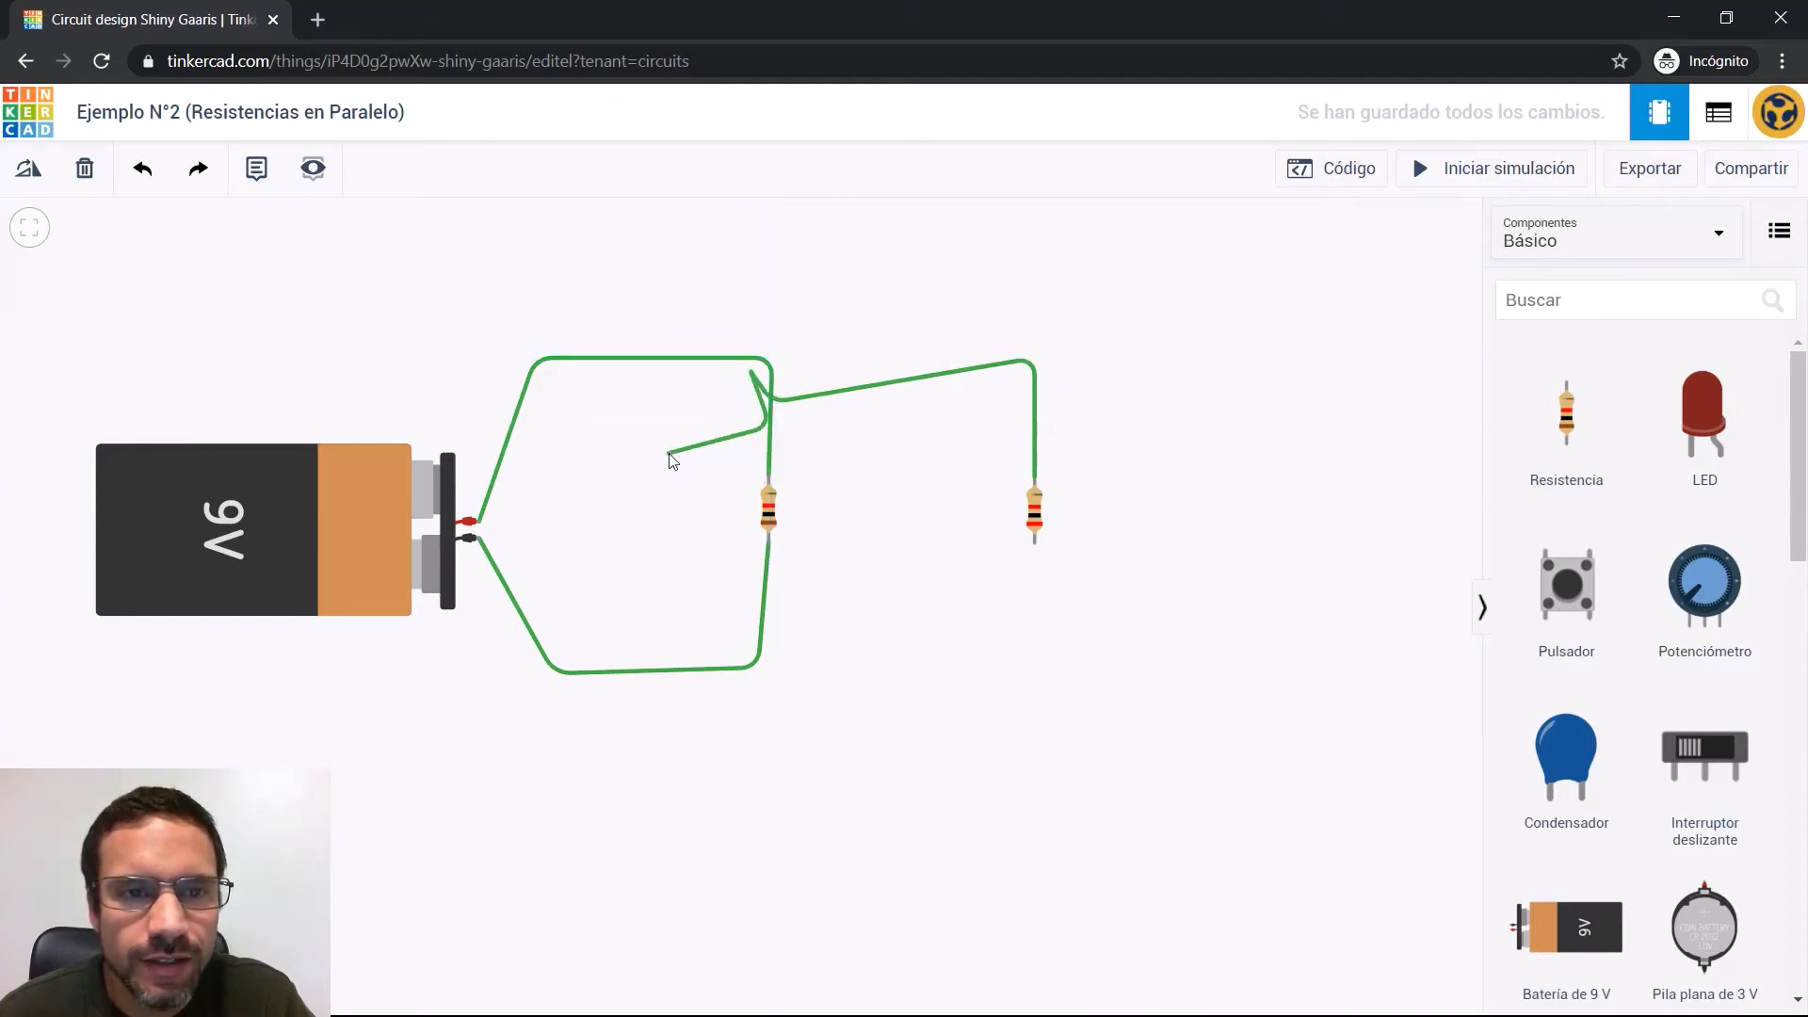
{"action": "key", "text": "Escape"}
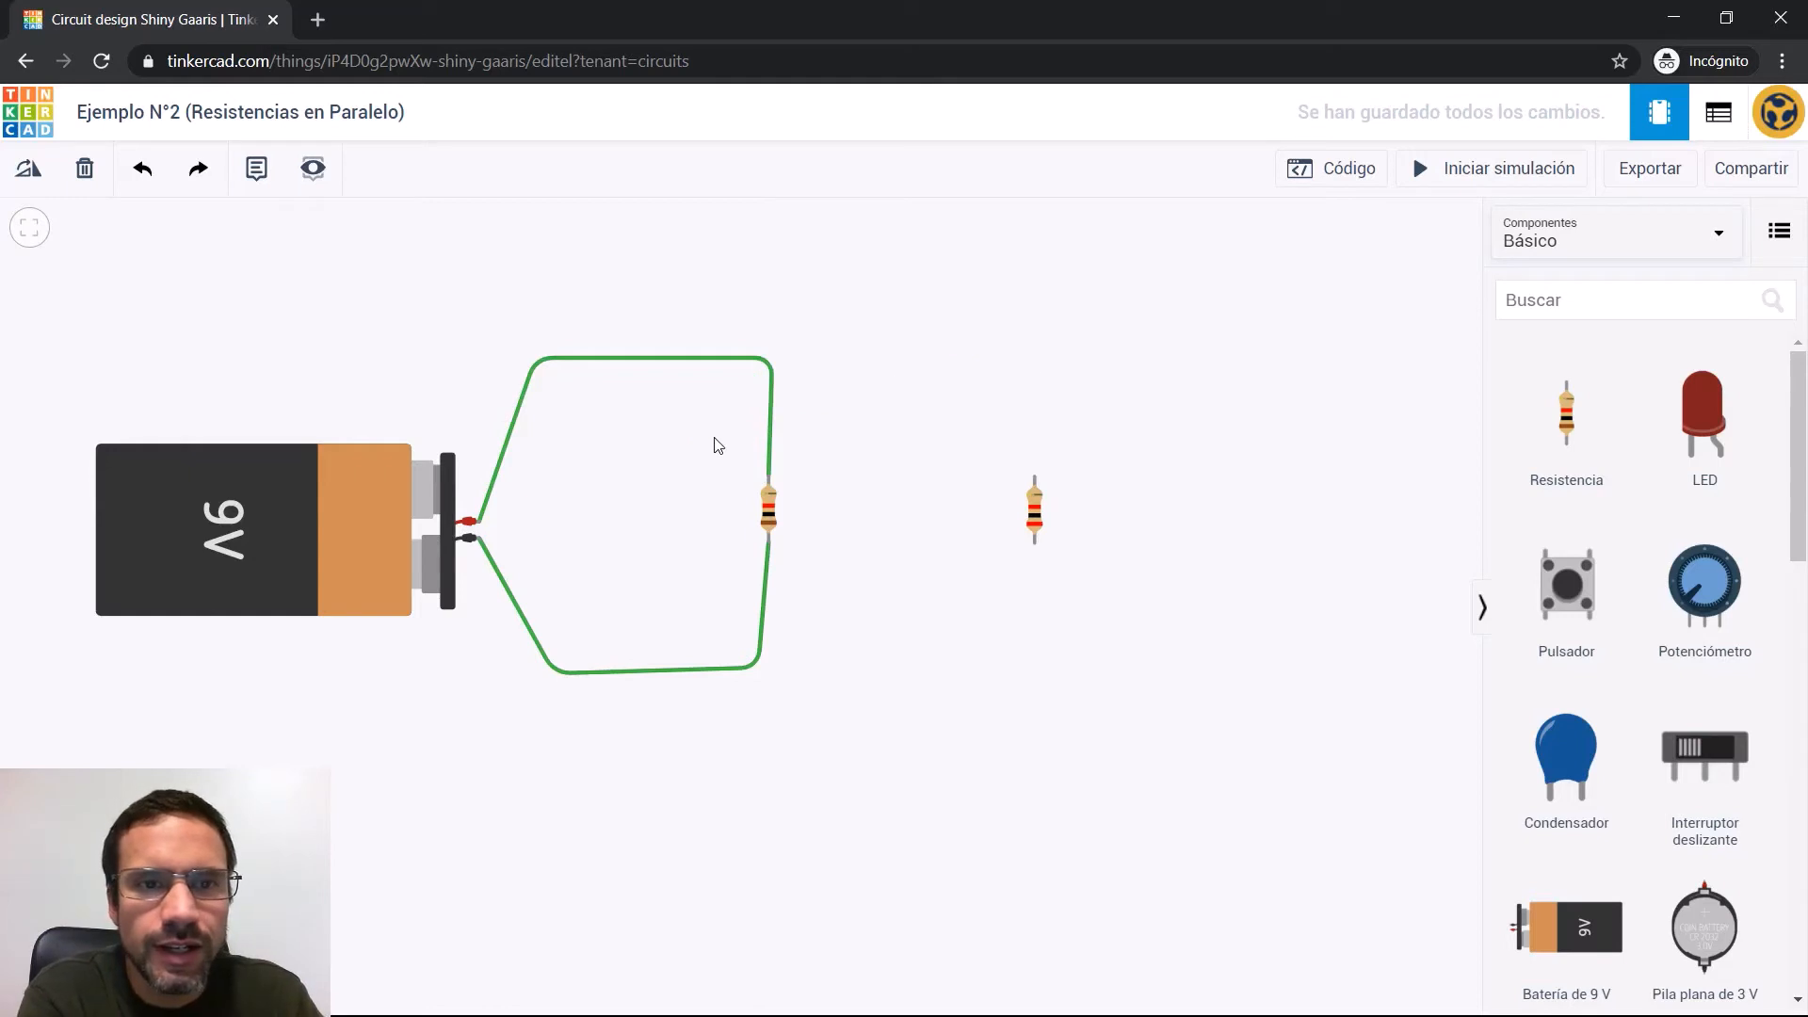
Wire the upper terminal of the 2 kΩ resistor to the upper terminal of the 1 kΩ resistor, routing it above them
{"action": "left_click", "coordinate": [1034, 486]}
{"action": "left_click", "coordinate": [1035, 349]}
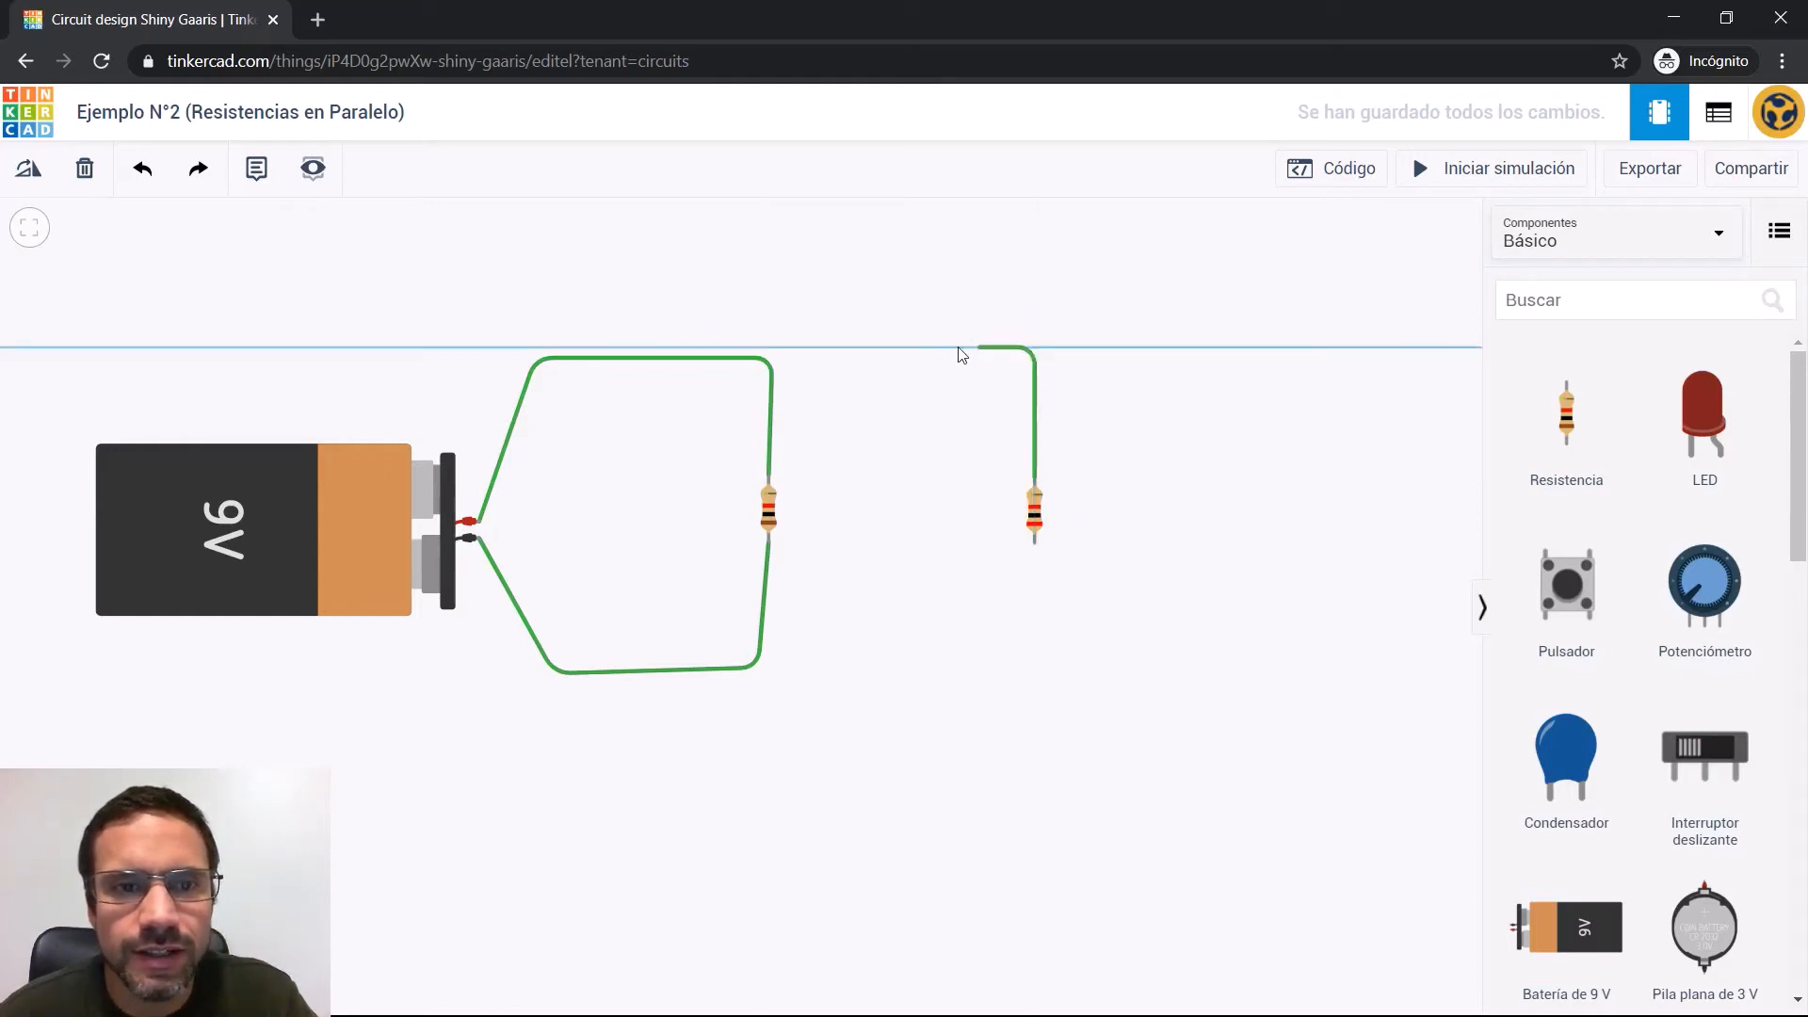
{"action": "left_click", "coordinate": [783, 356]}
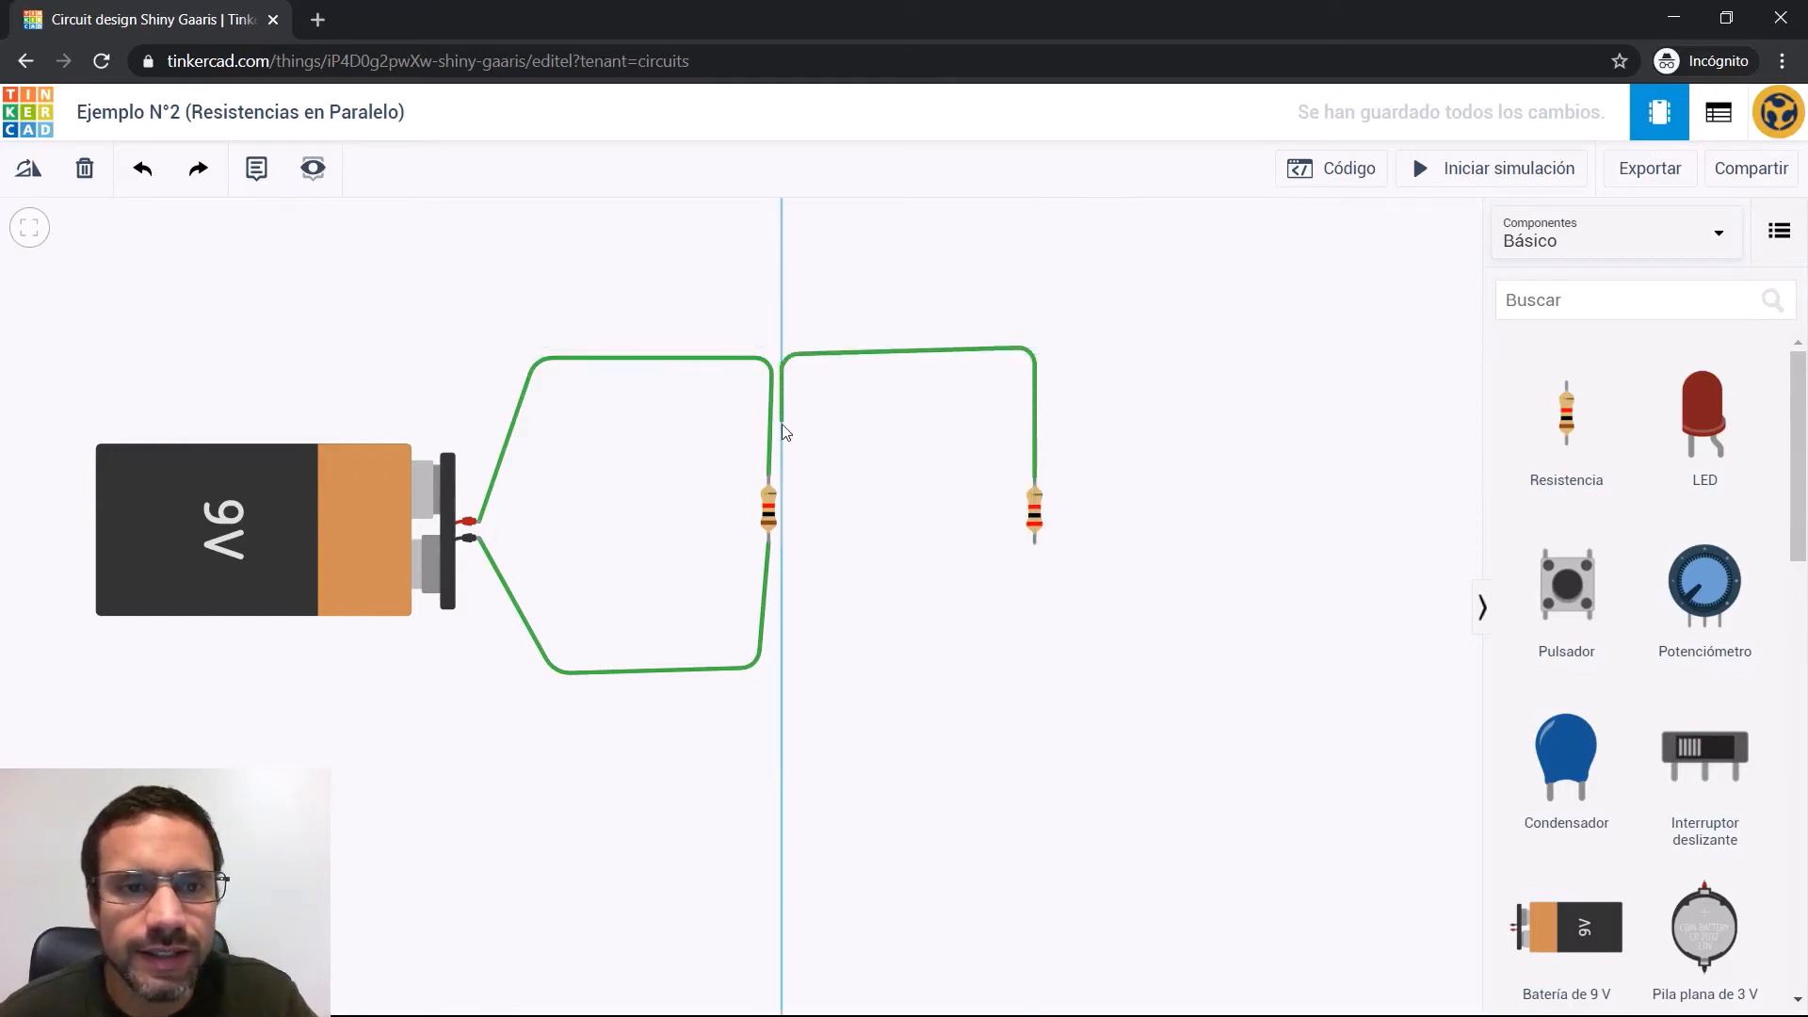
{"action": "left_click", "coordinate": [770, 474]}
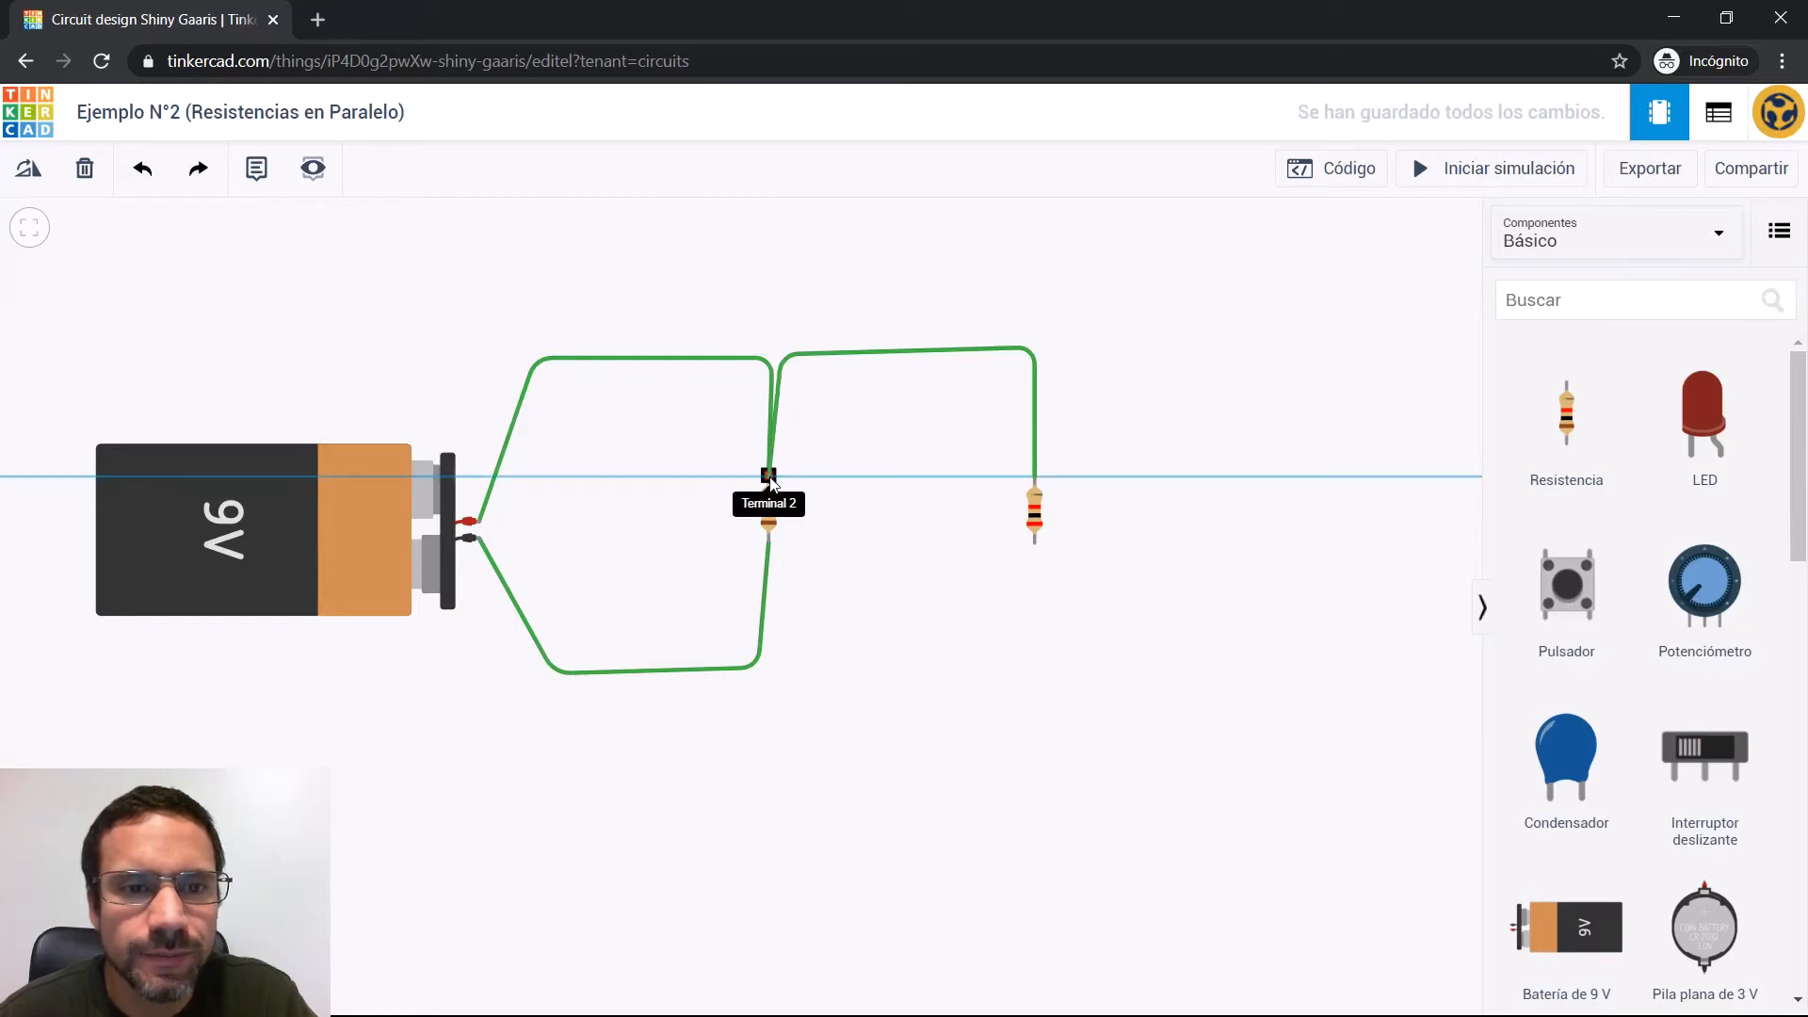
{"action": "left_click", "coordinate": [770, 475]}
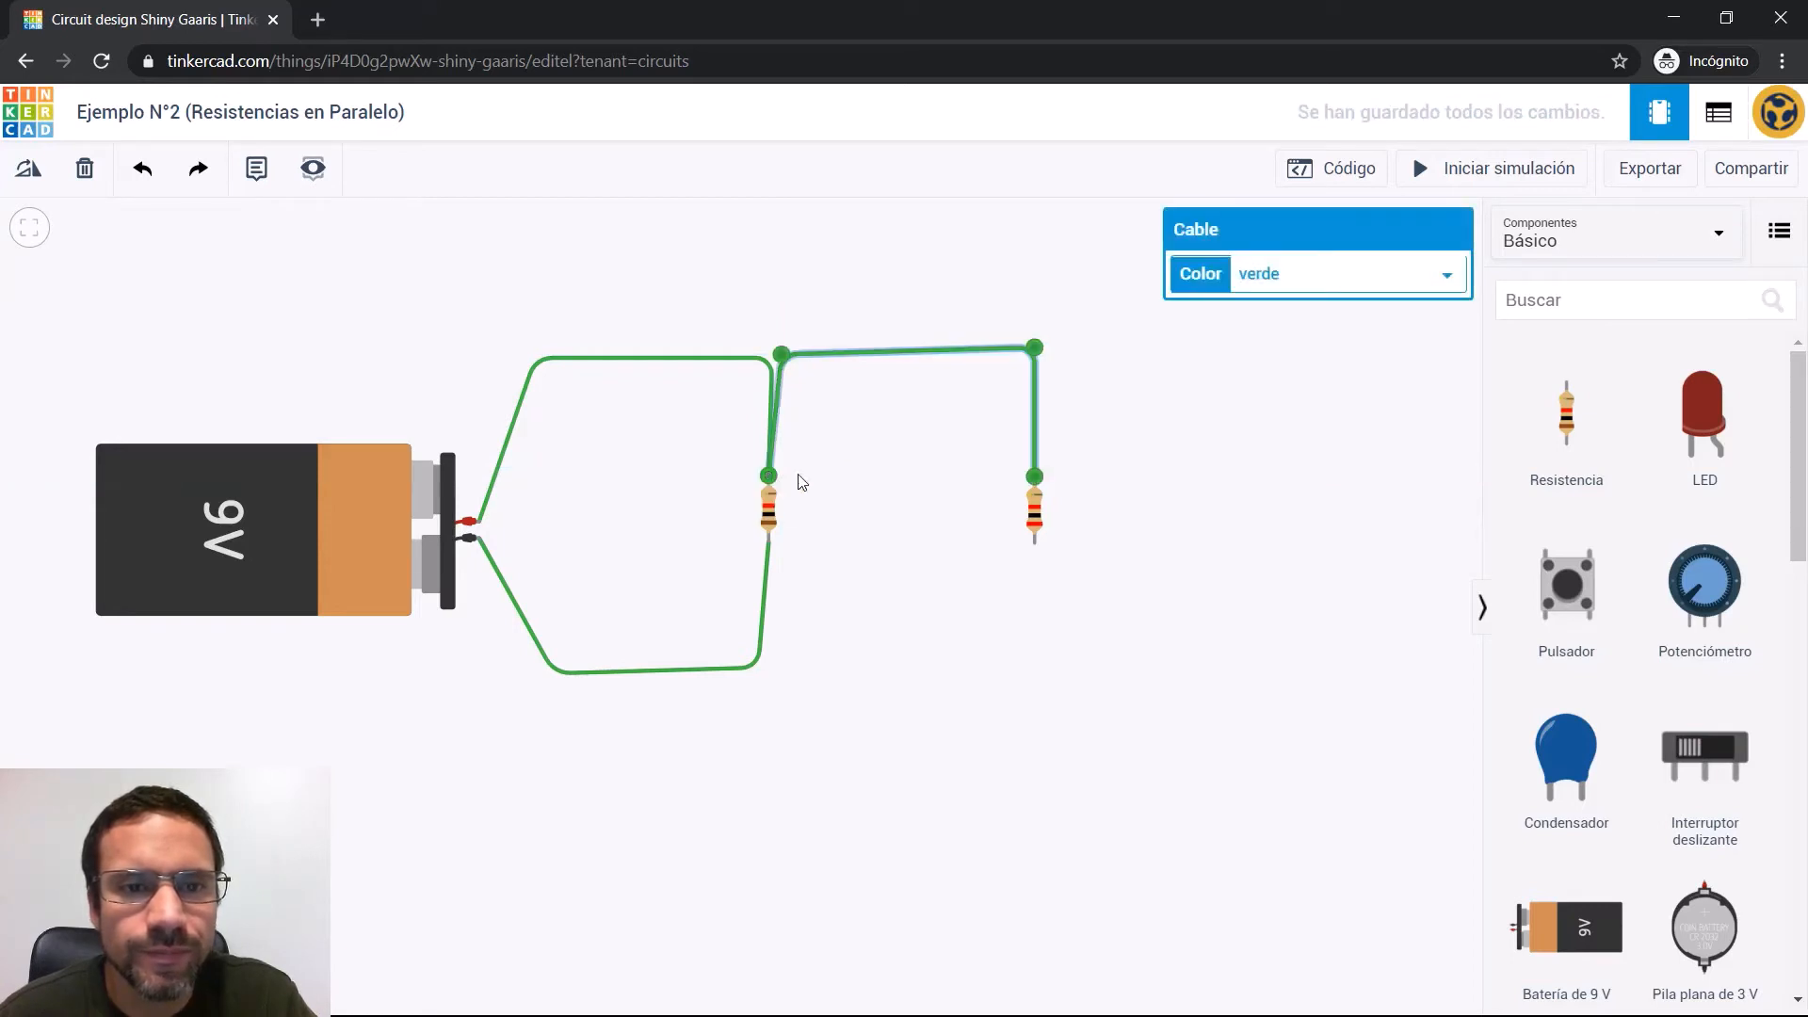
Wire the lower terminal of the 2 kΩ resistor to the lower terminal of the 1 kΩ resistor, routing it beneath both resistors
{"action": "left_click", "coordinate": [1034, 543]}
{"action": "left_click", "coordinate": [1035, 654]}
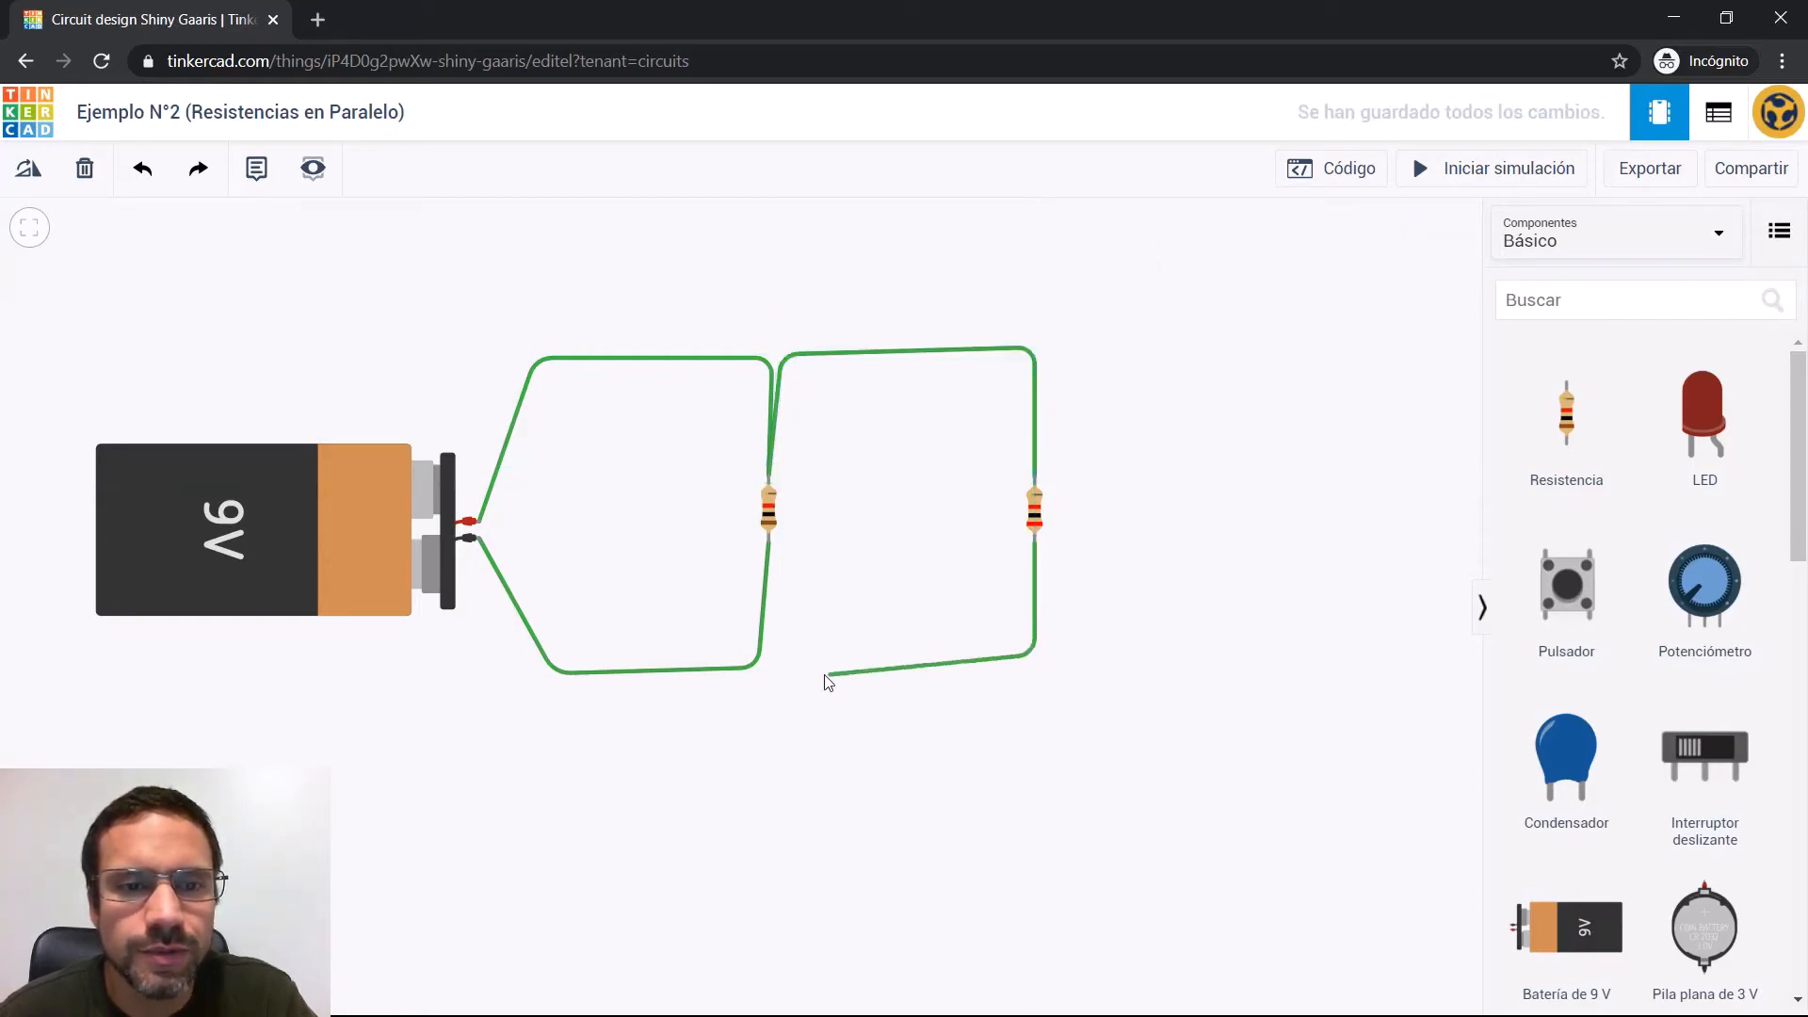
{"action": "left_click", "coordinate": [770, 665]}
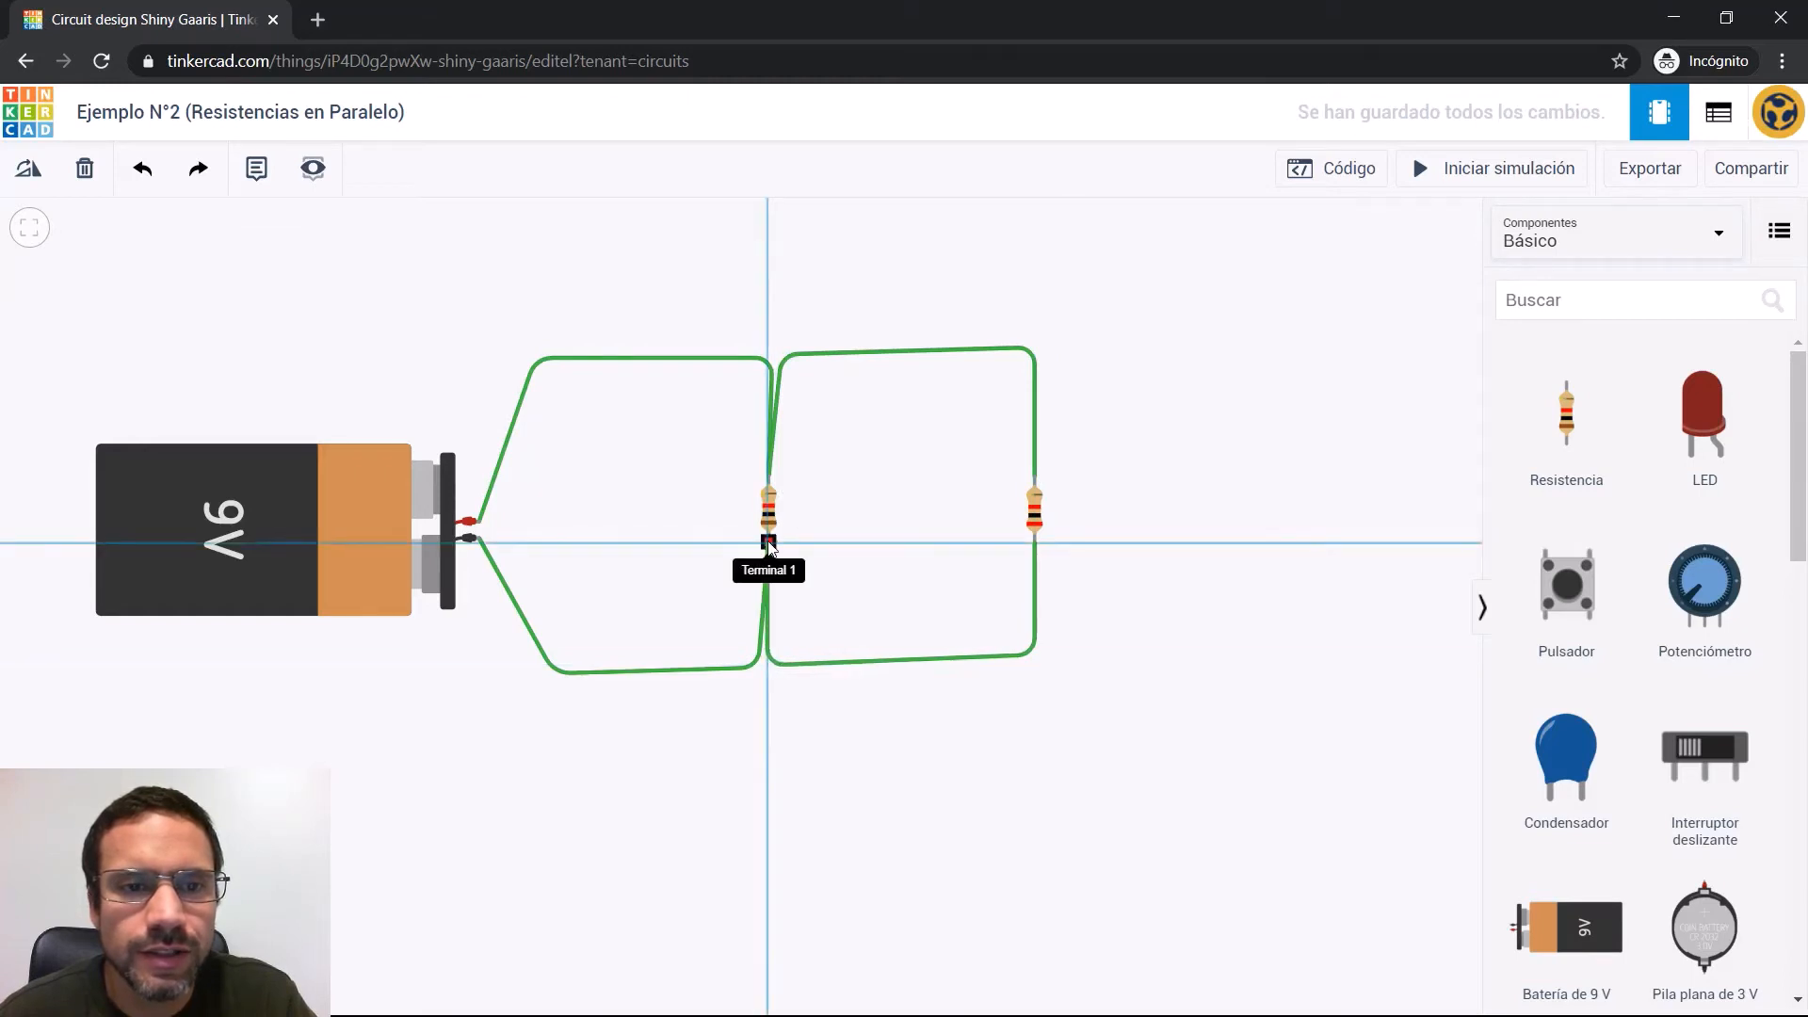
{"action": "left_click", "coordinate": [768, 544]}
{"action": "left_click", "coordinate": [923, 254]}
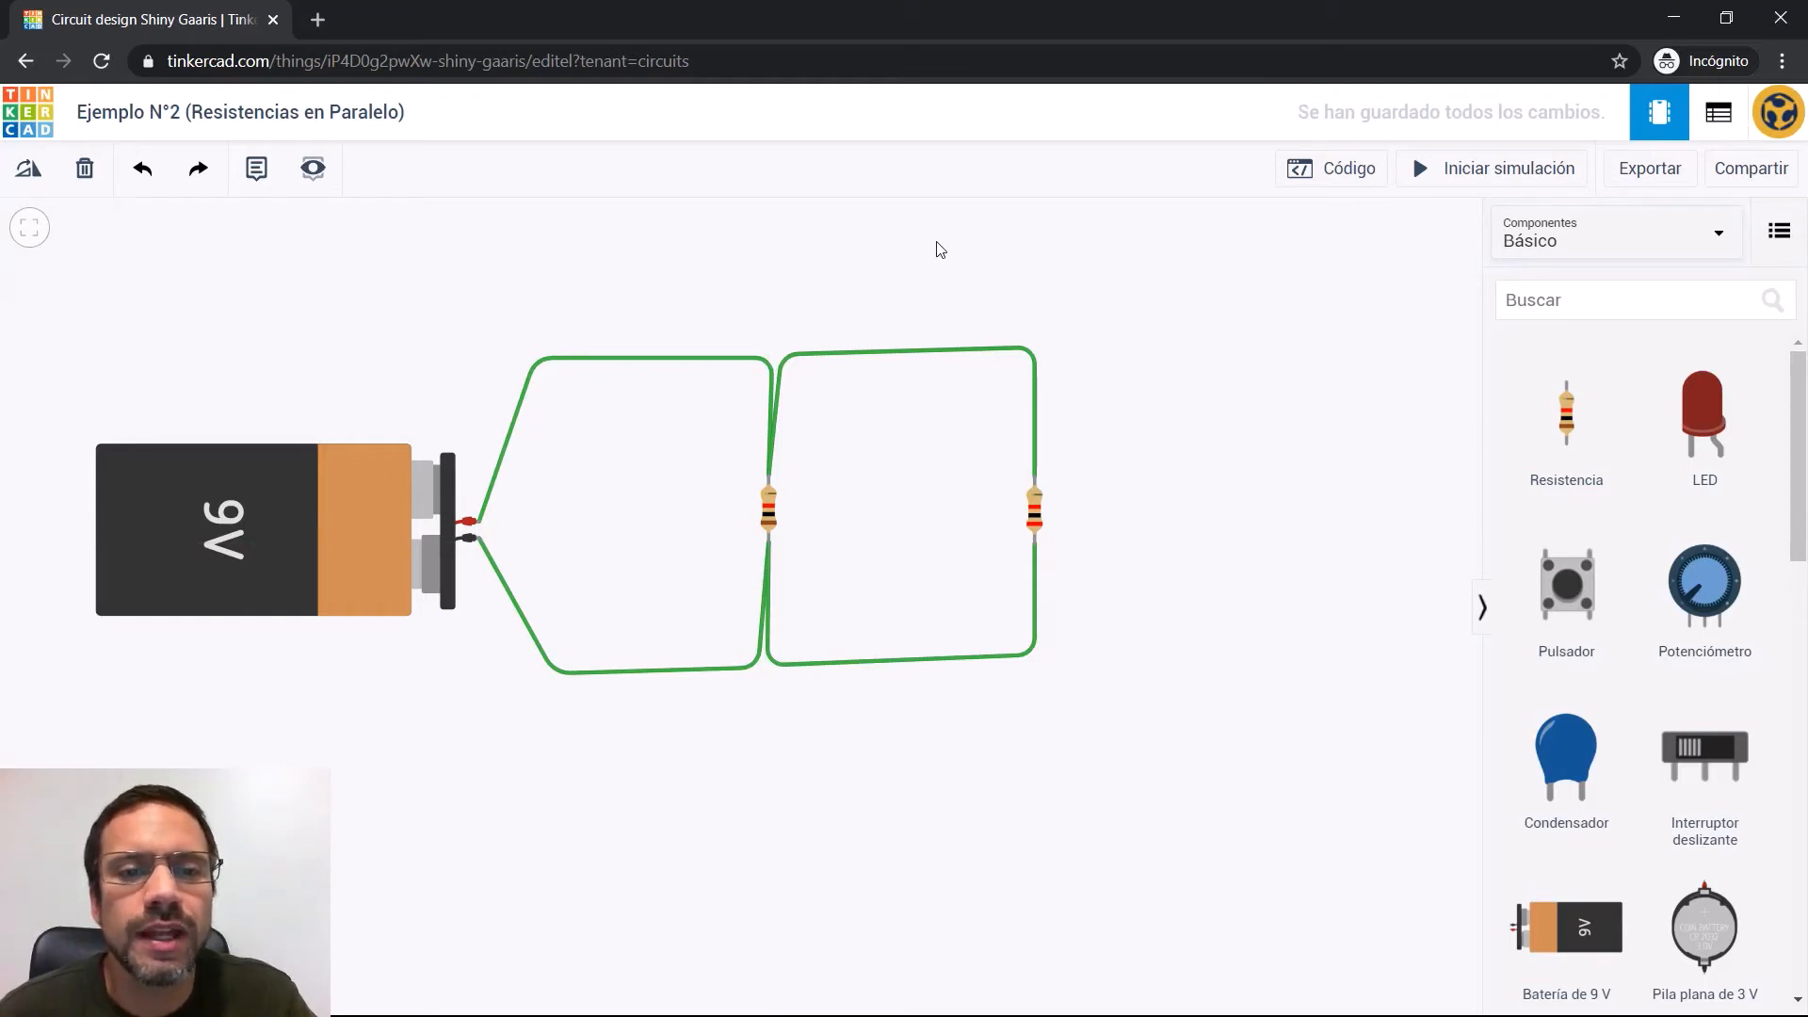
Add a multimeter to the circuit and rotate it until it stands vertically with its probes facing right
{"action": "left_click", "coordinate": [1542, 297]}
{"action": "type", "text": "mul"}
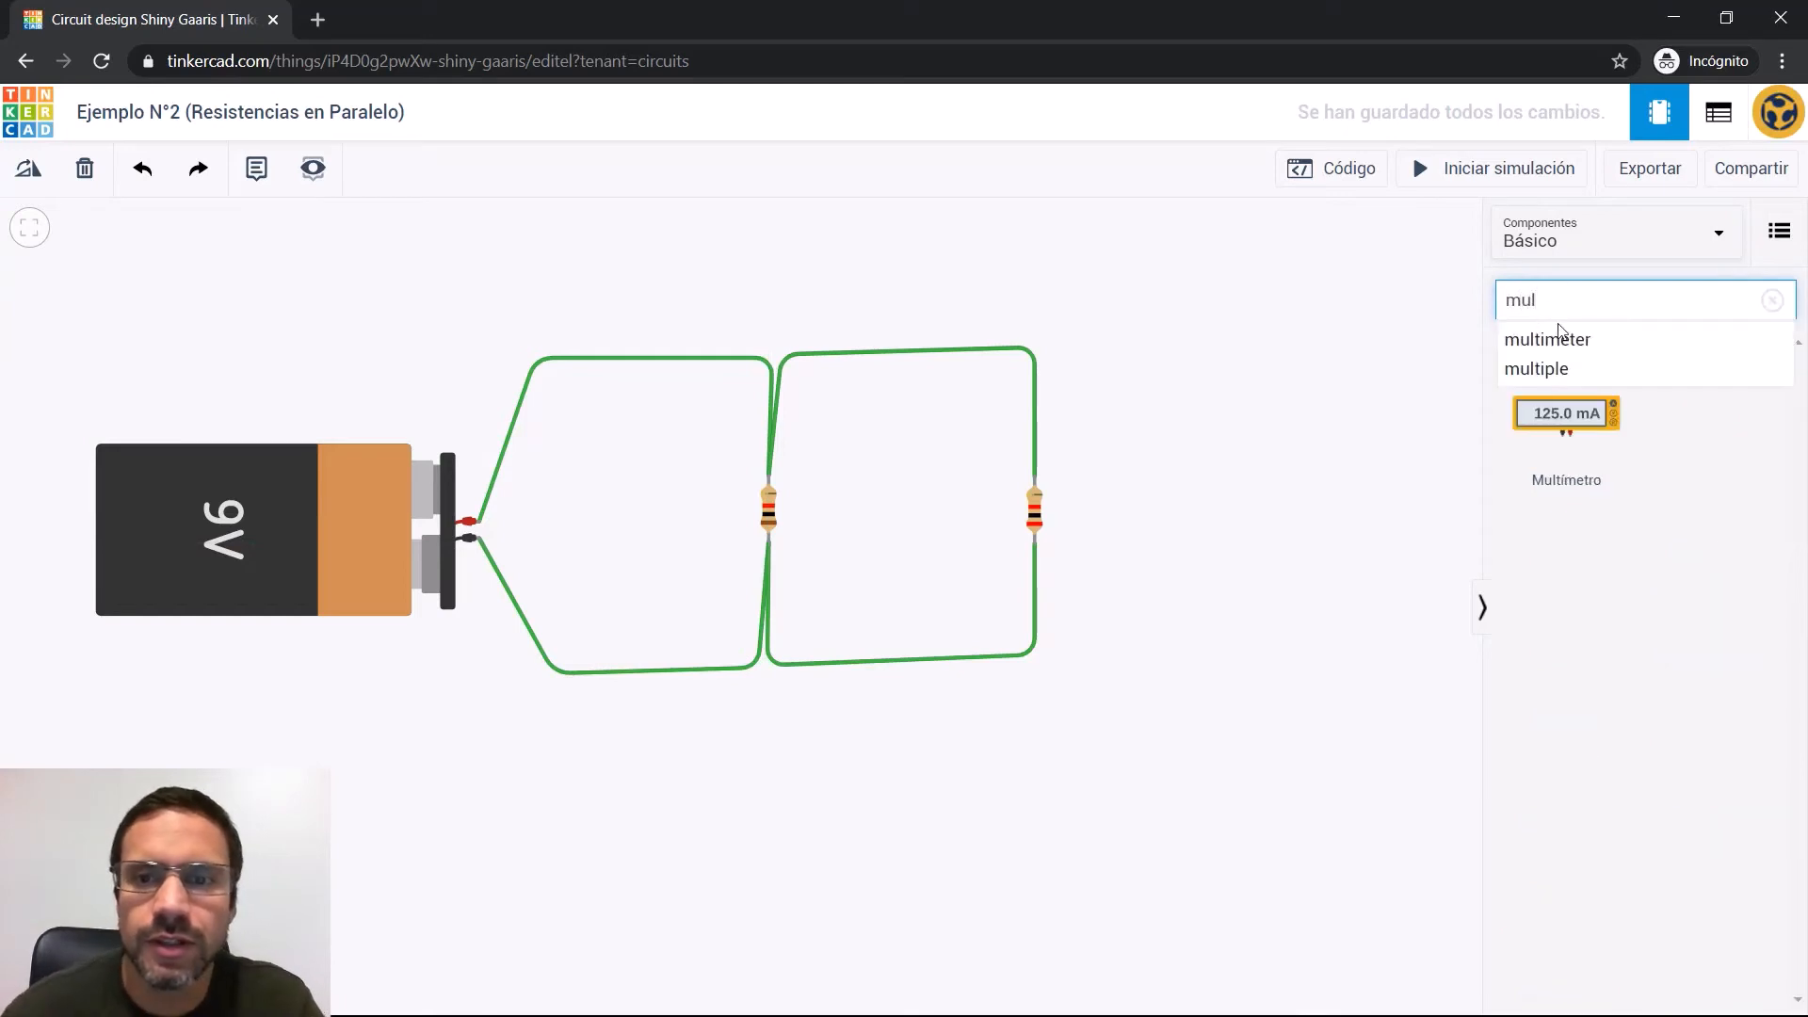
{"action": "left_click_drag", "start_coordinate": [1563, 430], "coordinate": [1161, 468]}
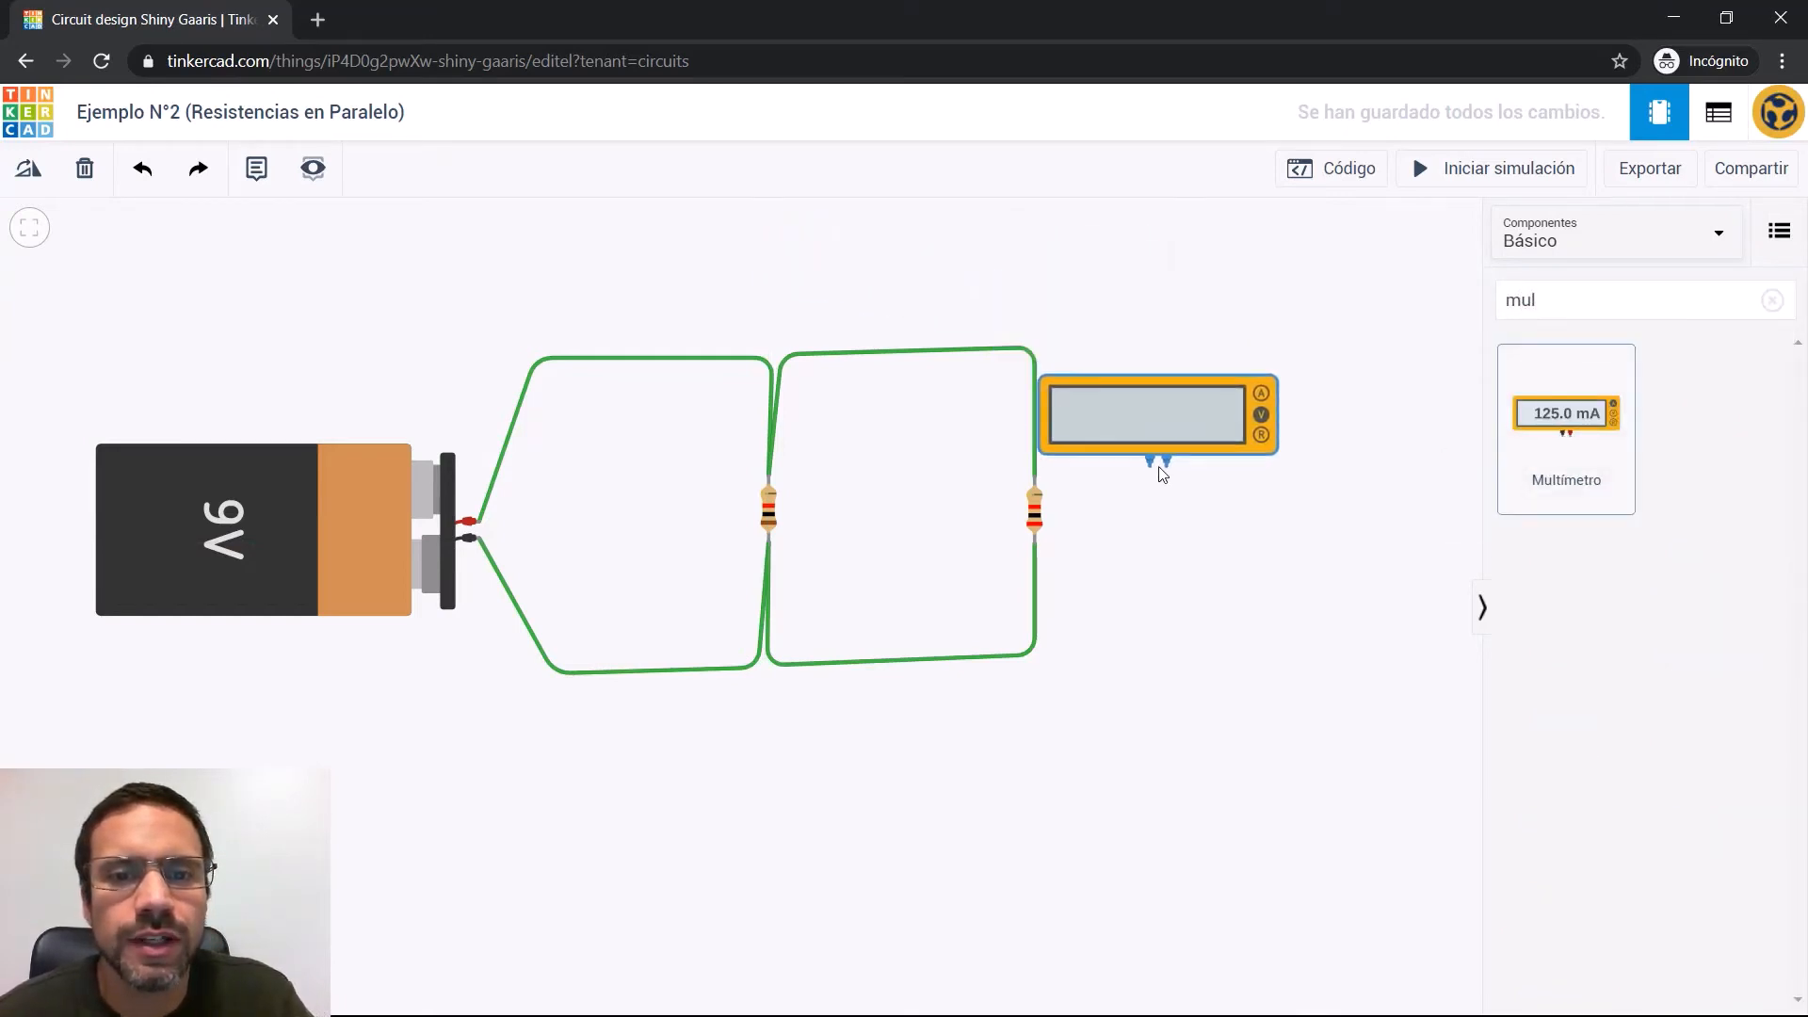
{"action": "left_click", "coordinate": [32, 171]}
{"action": "left_click", "coordinate": [32, 170]}
{"action": "left_click", "coordinate": [32, 171]}
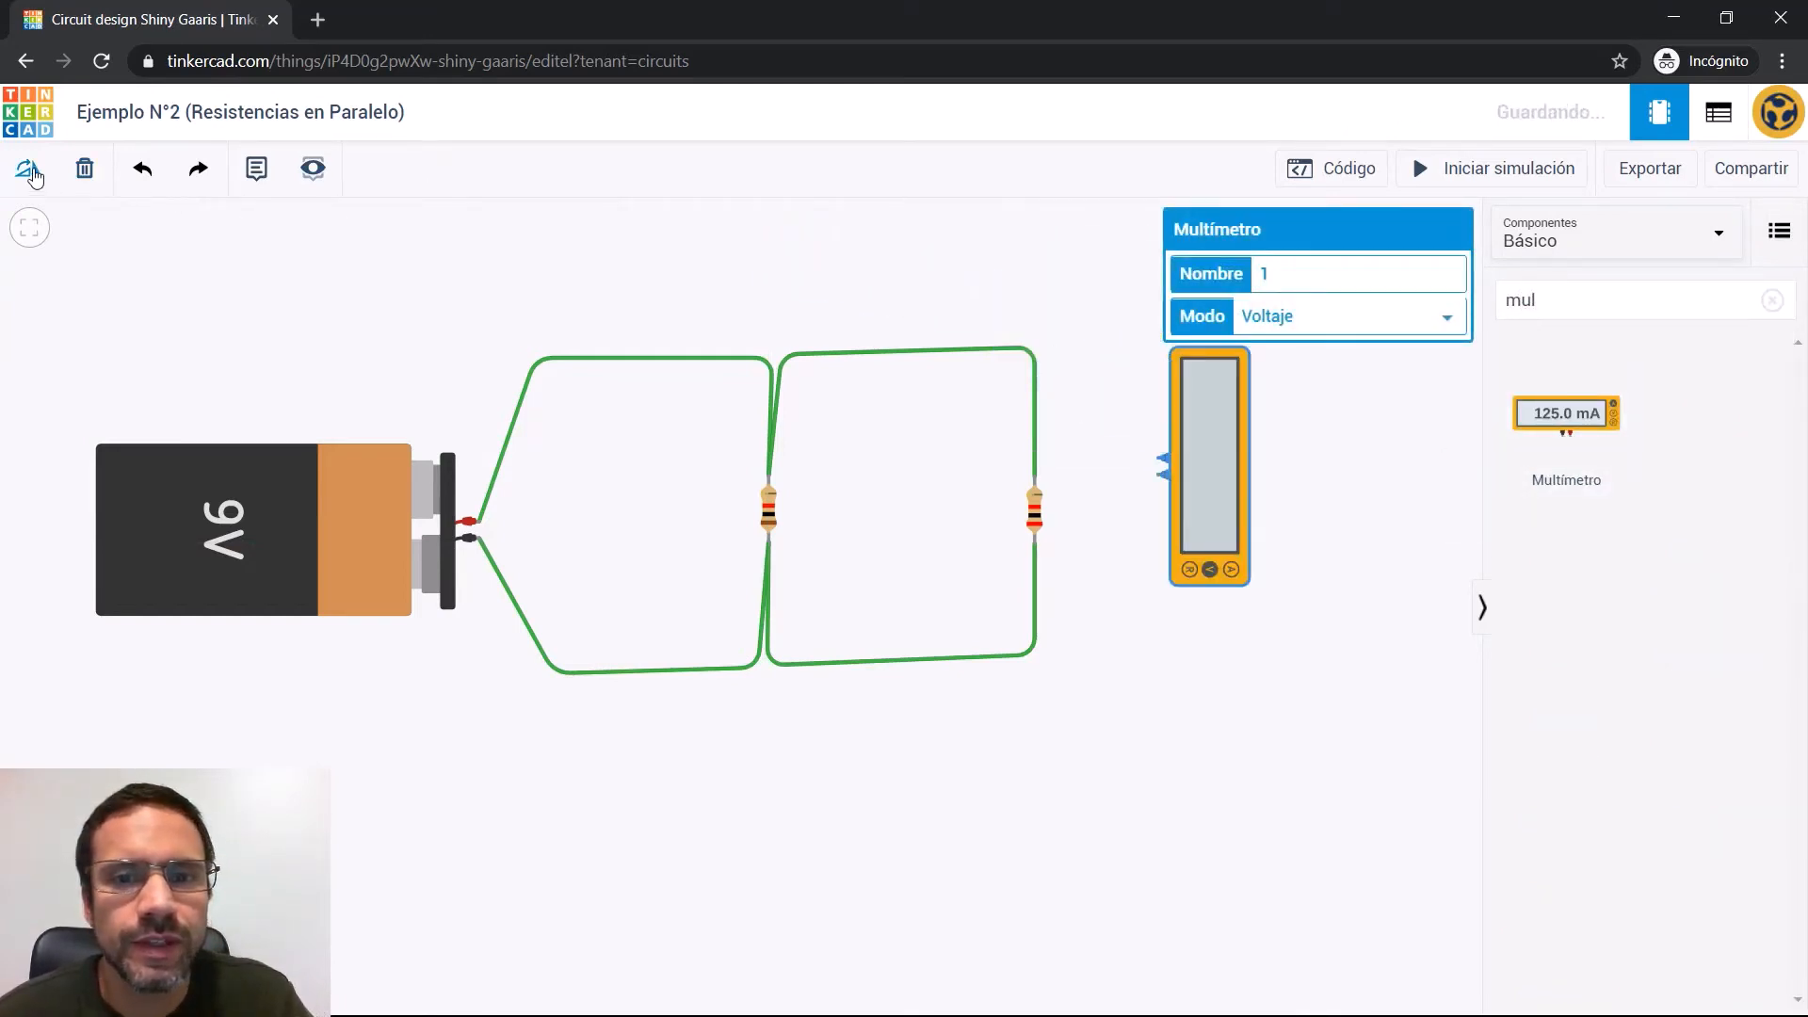
{"action": "left_click", "coordinate": [32, 171]}
{"action": "left_click", "coordinate": [32, 170]}
{"action": "left_click", "coordinate": [32, 171]}
{"action": "left_click", "coordinate": [32, 170]}
{"action": "double_click", "coordinate": [32, 171]}
Position vertical multimeters just to the left of the 1 kΩ and 2 kΩ resistors, duplicating the existing one
{"action": "left_click_drag", "start_coordinate": [1071, 386], "coordinate": [998, 521]}
{"action": "key", "text": "ctrl+d"}
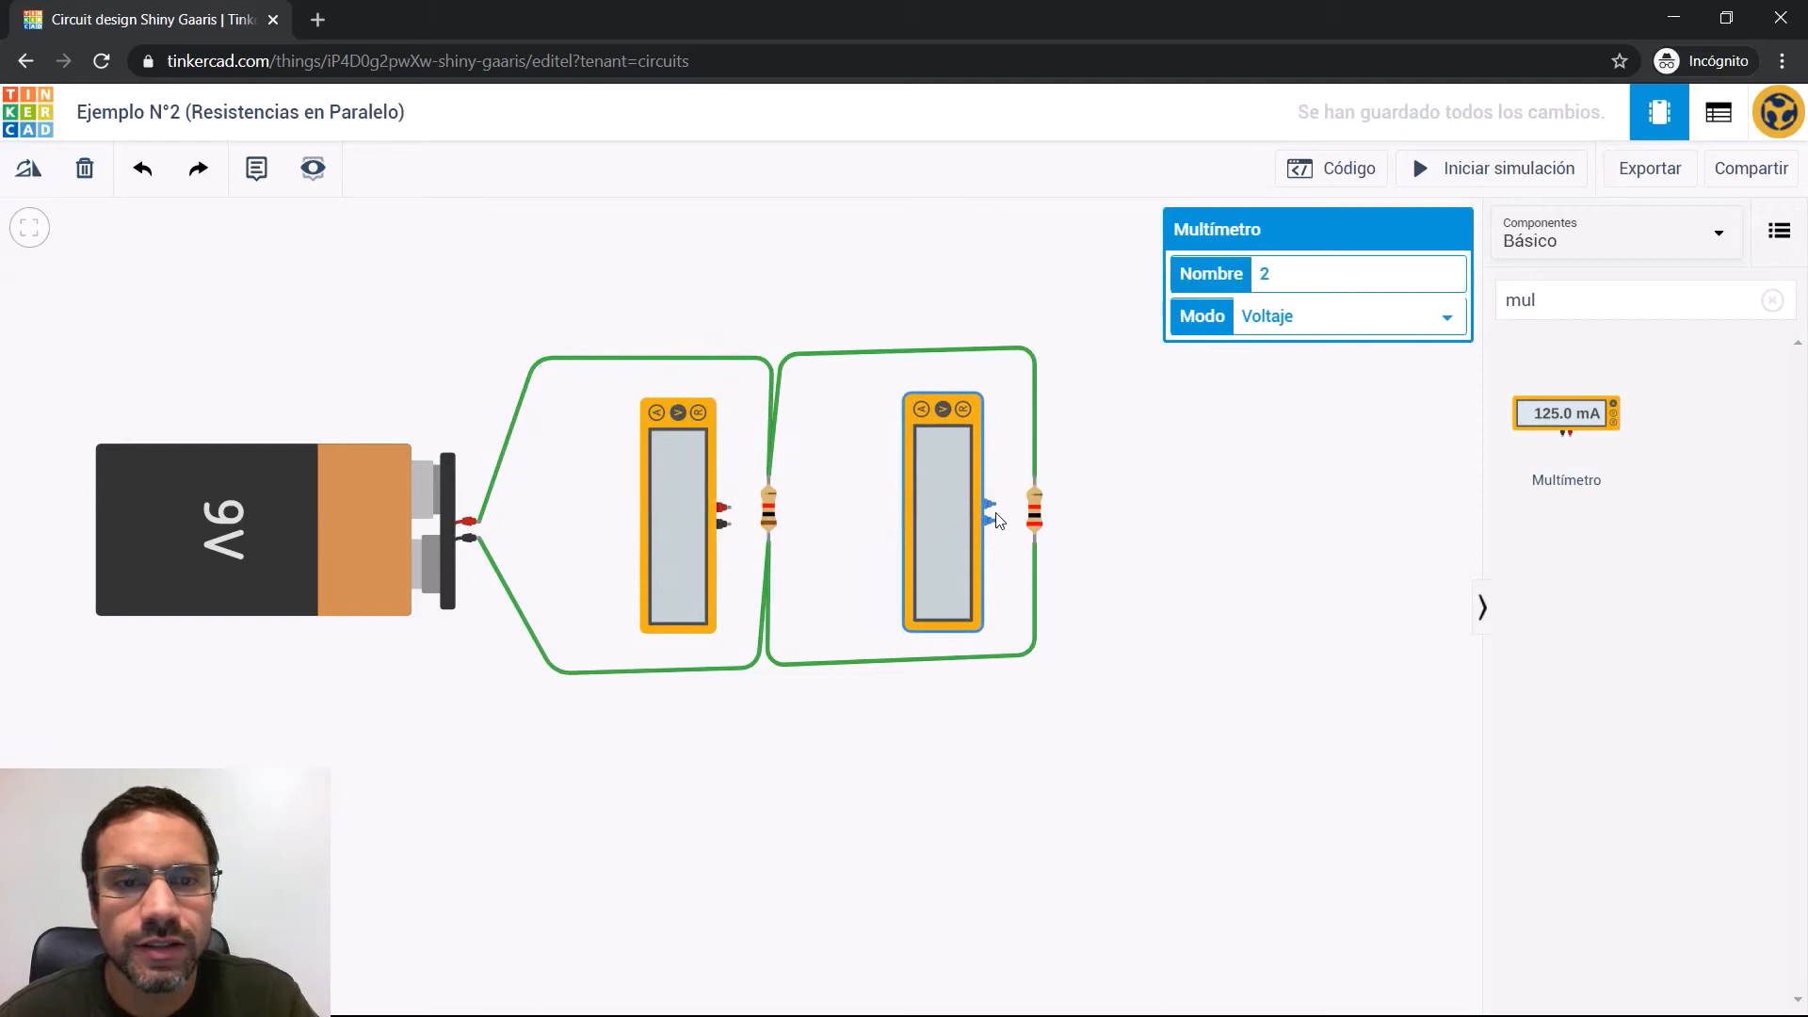
{"action": "left_click", "coordinate": [1174, 392]}
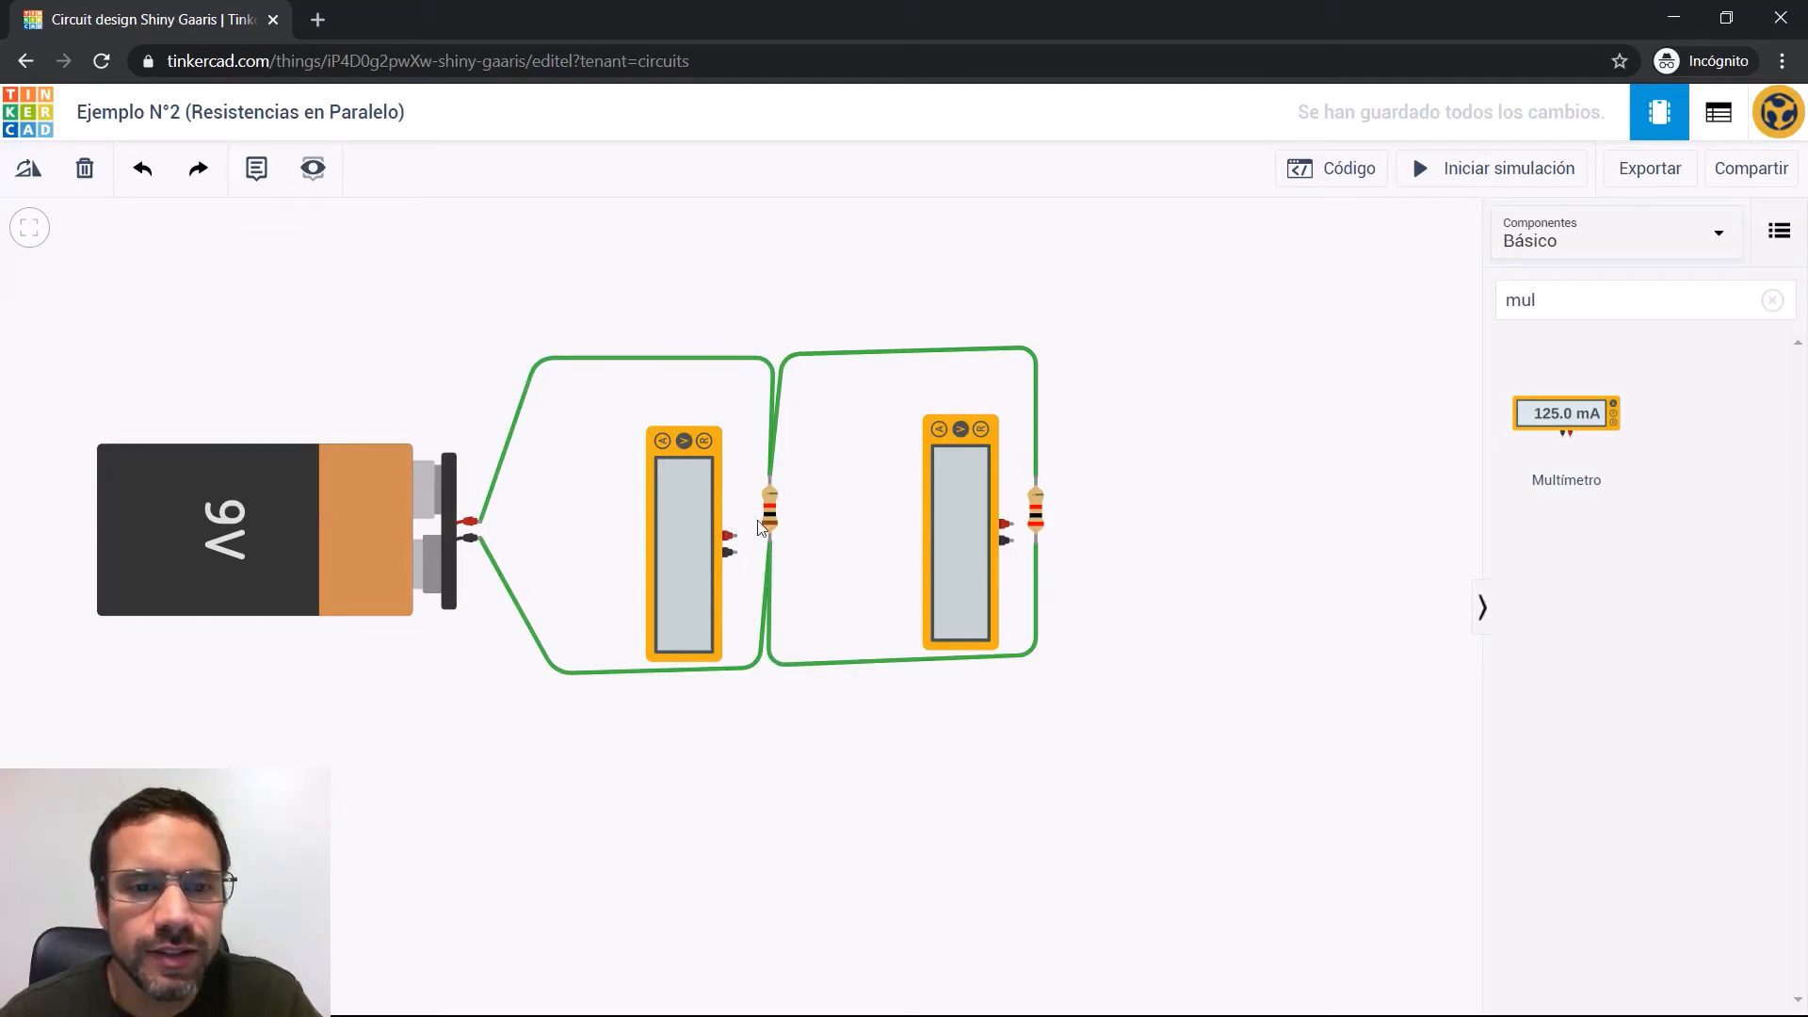
Paste two more vertical multimeters, one below each of the multimeters beside the resistors
{"action": "key", "text": "ctrl+v"}
{"action": "left_click", "coordinate": [738, 831]}
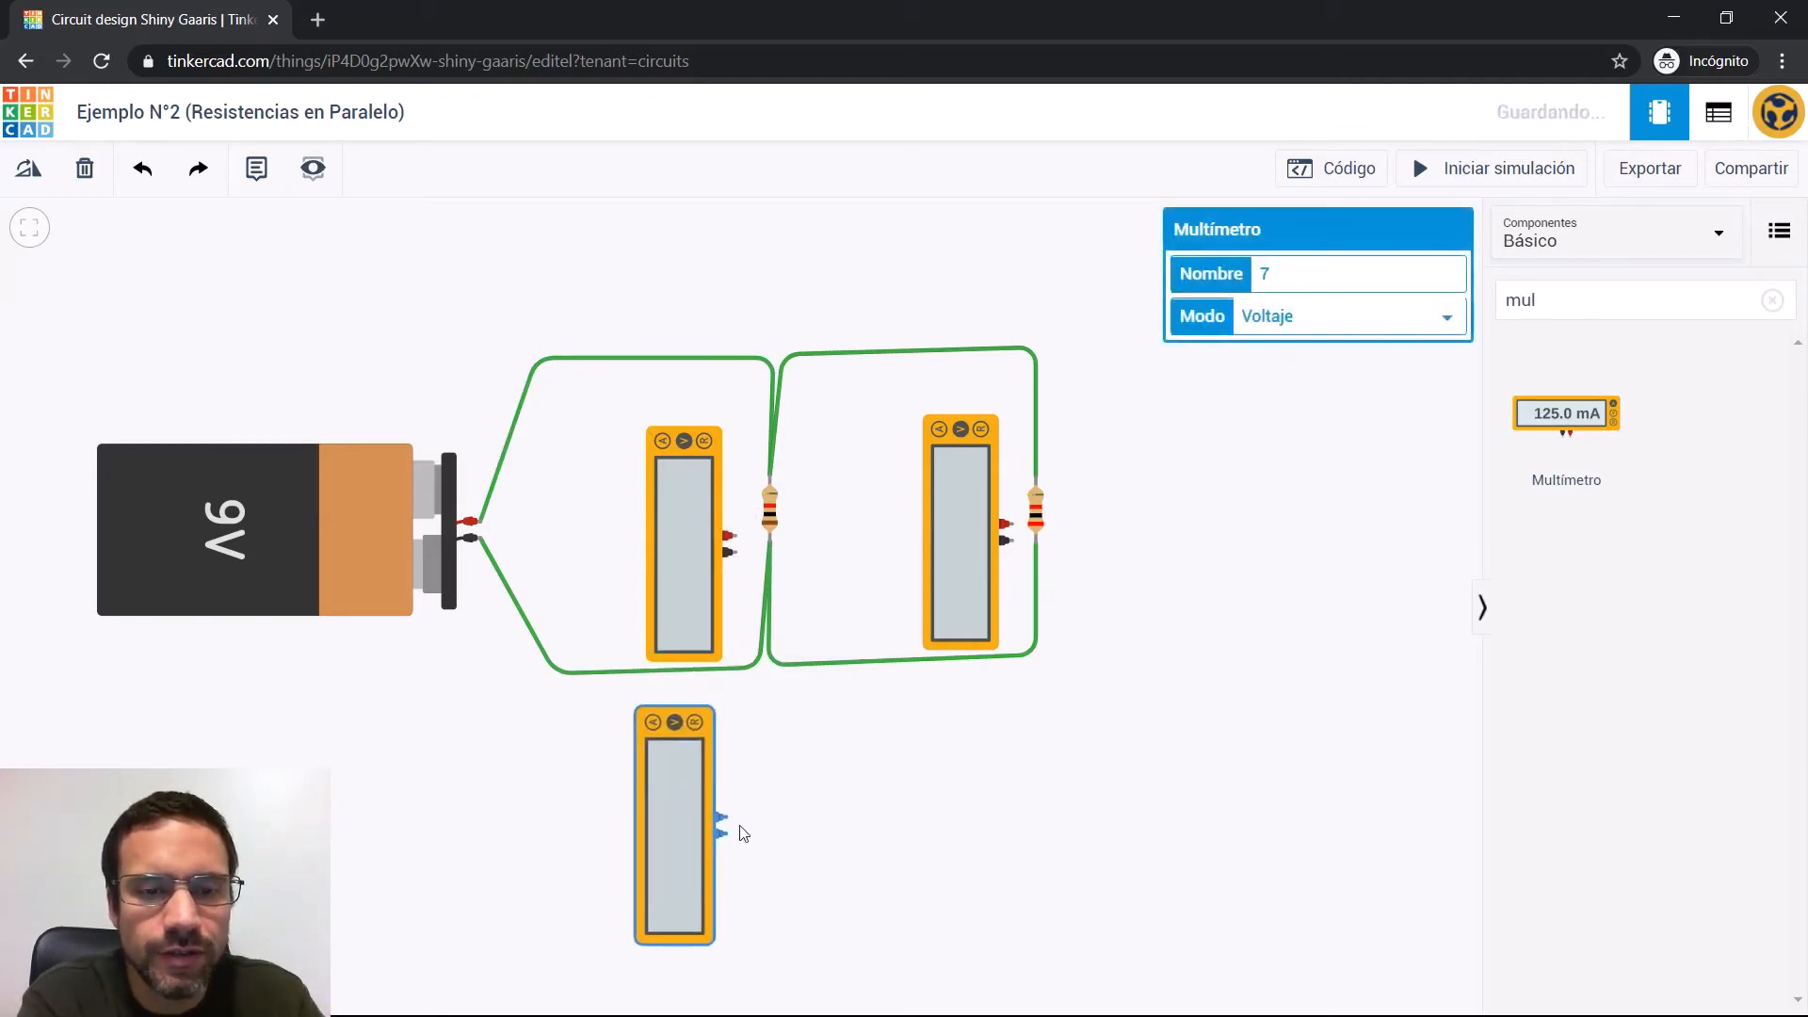
{"action": "key", "text": "ctrl+v"}
{"action": "left_click", "coordinate": [1004, 825]}
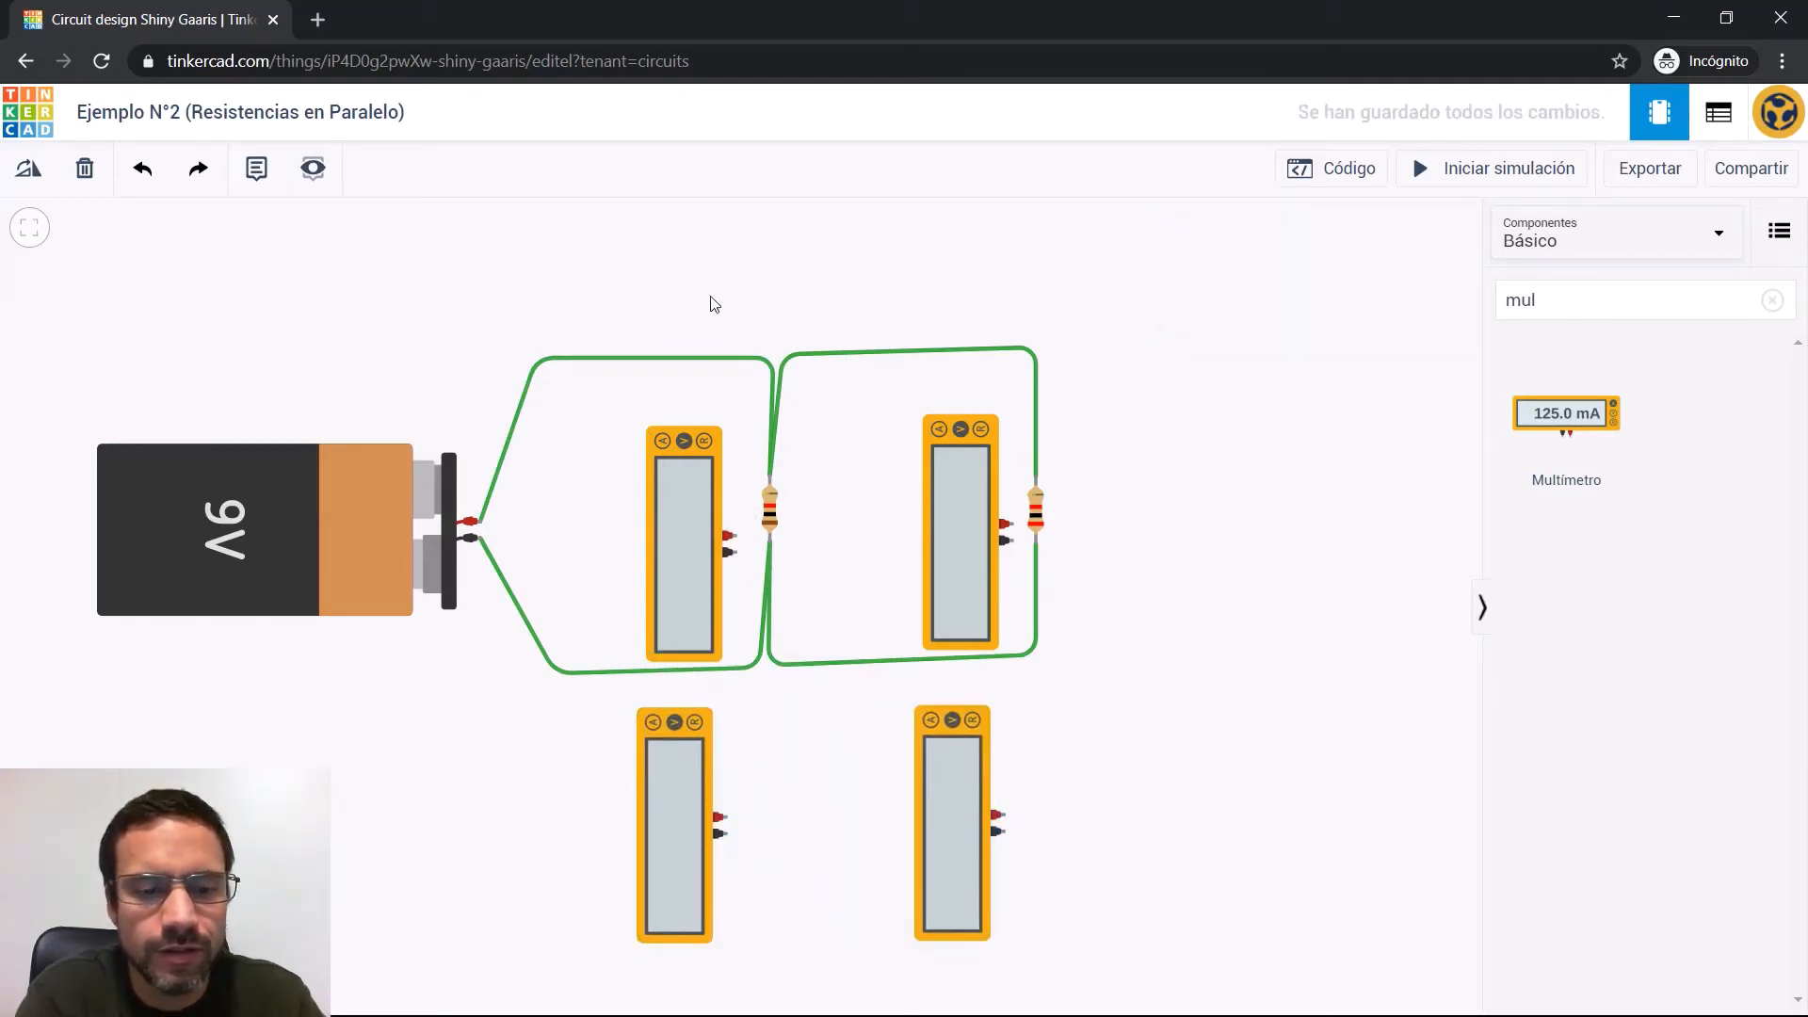
Paste a fifth multimeter above the battery-to-resistor wire and rotate it horizontal with its probes pointing down
{"action": "key", "text": "ctrl+v"}
{"action": "left_click", "coordinate": [620, 283]}
{"action": "left_click", "coordinate": [38, 171]}
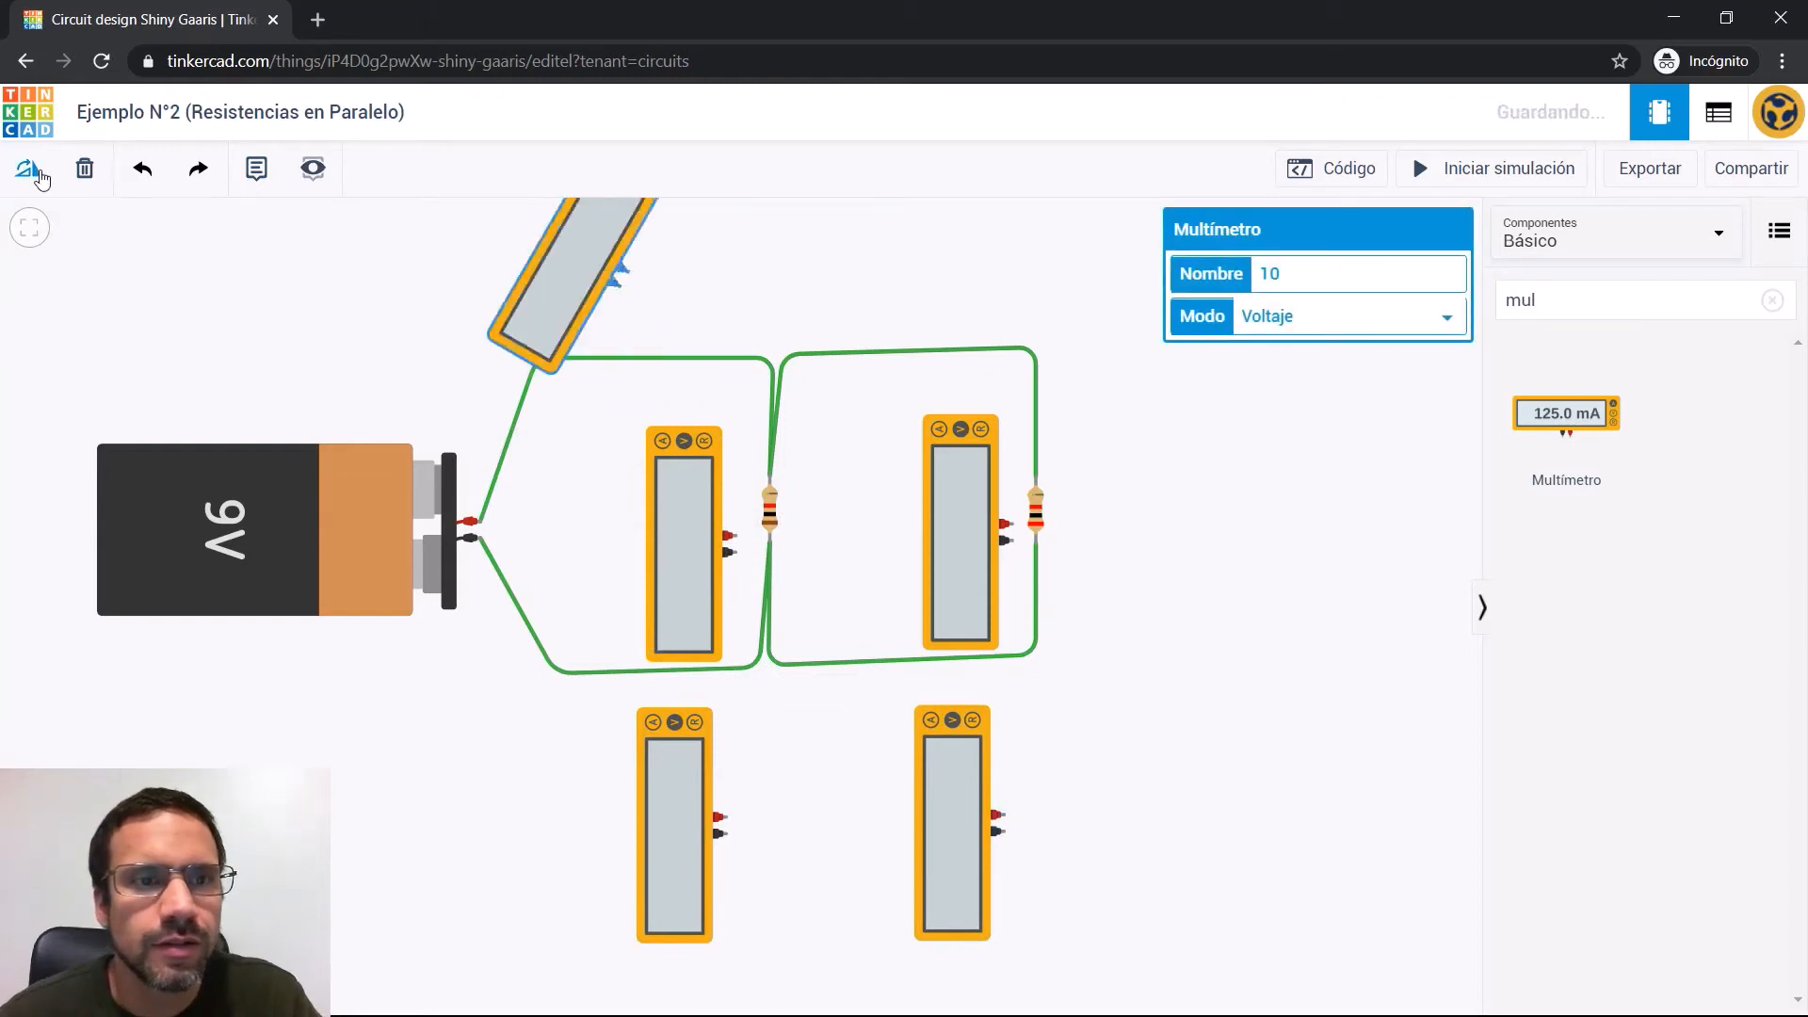
{"action": "left_click_drag", "start_coordinate": [630, 234], "coordinate": [631, 285]}
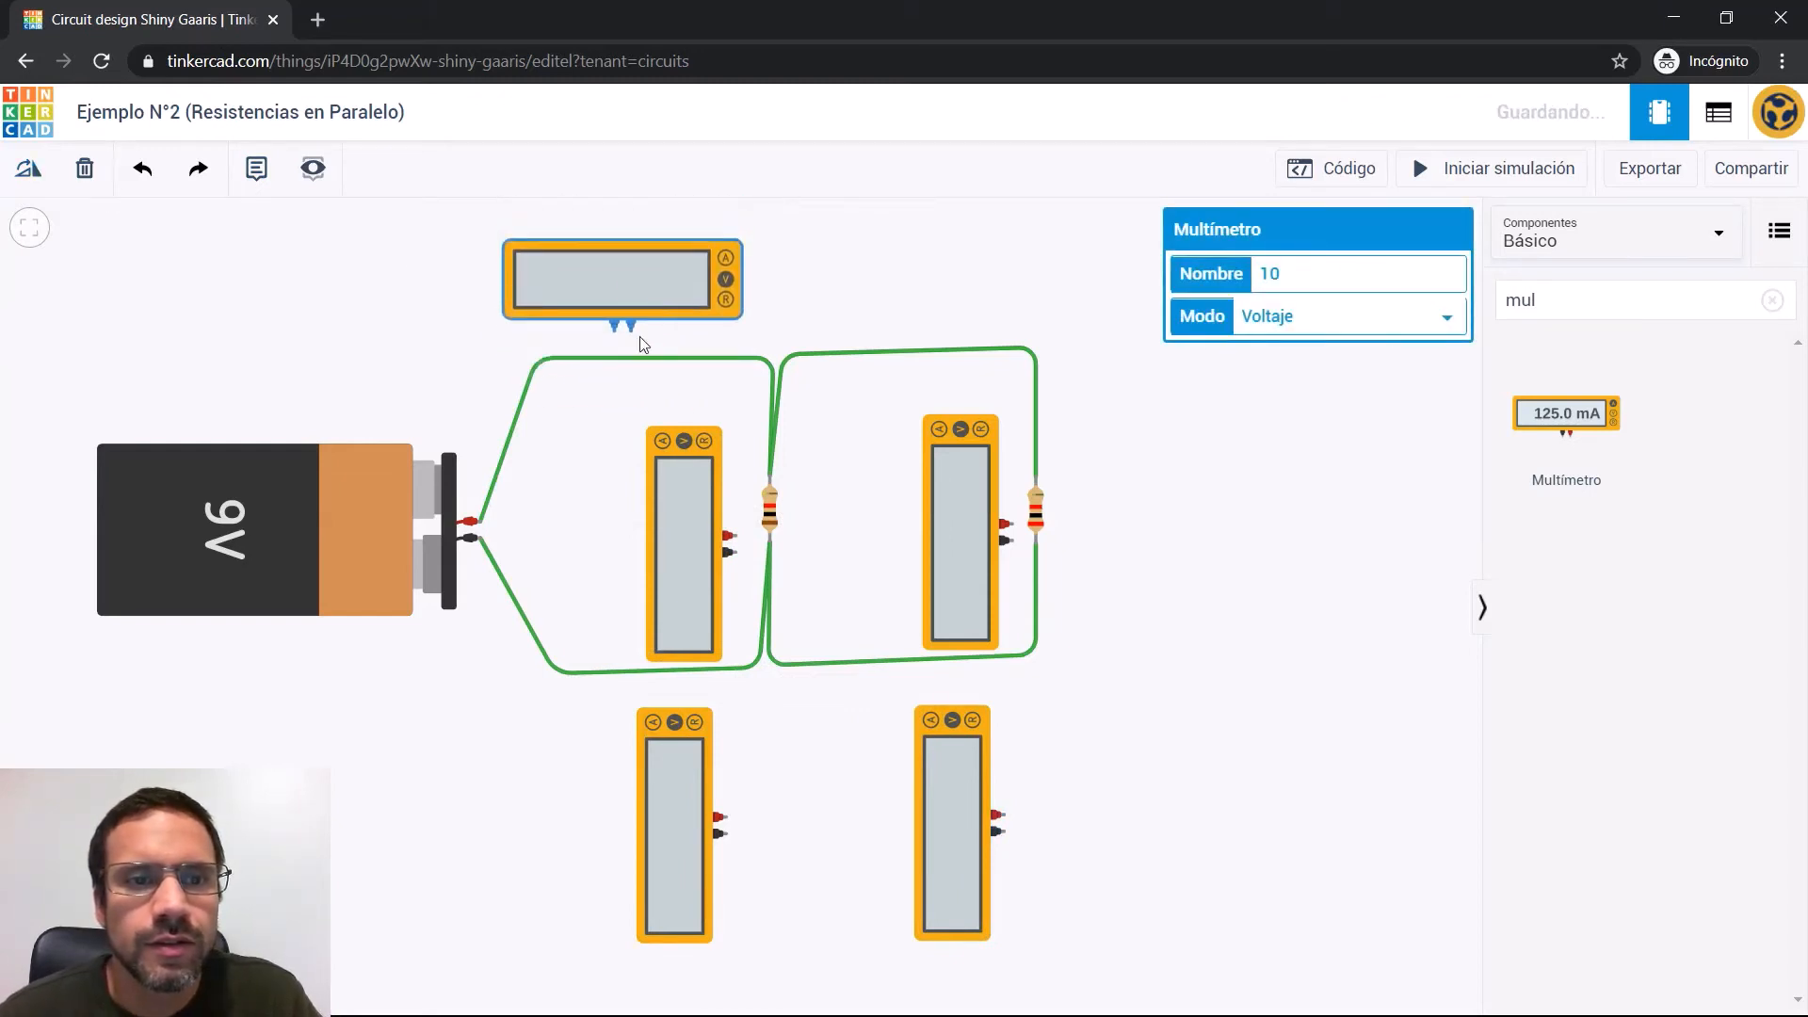
Delete both wires between the battery and the 1 kΩ resistor, and the lower wire joining the two resistors
{"action": "left_click", "coordinate": [648, 364]}
{"action": "key", "text": "Delete"}
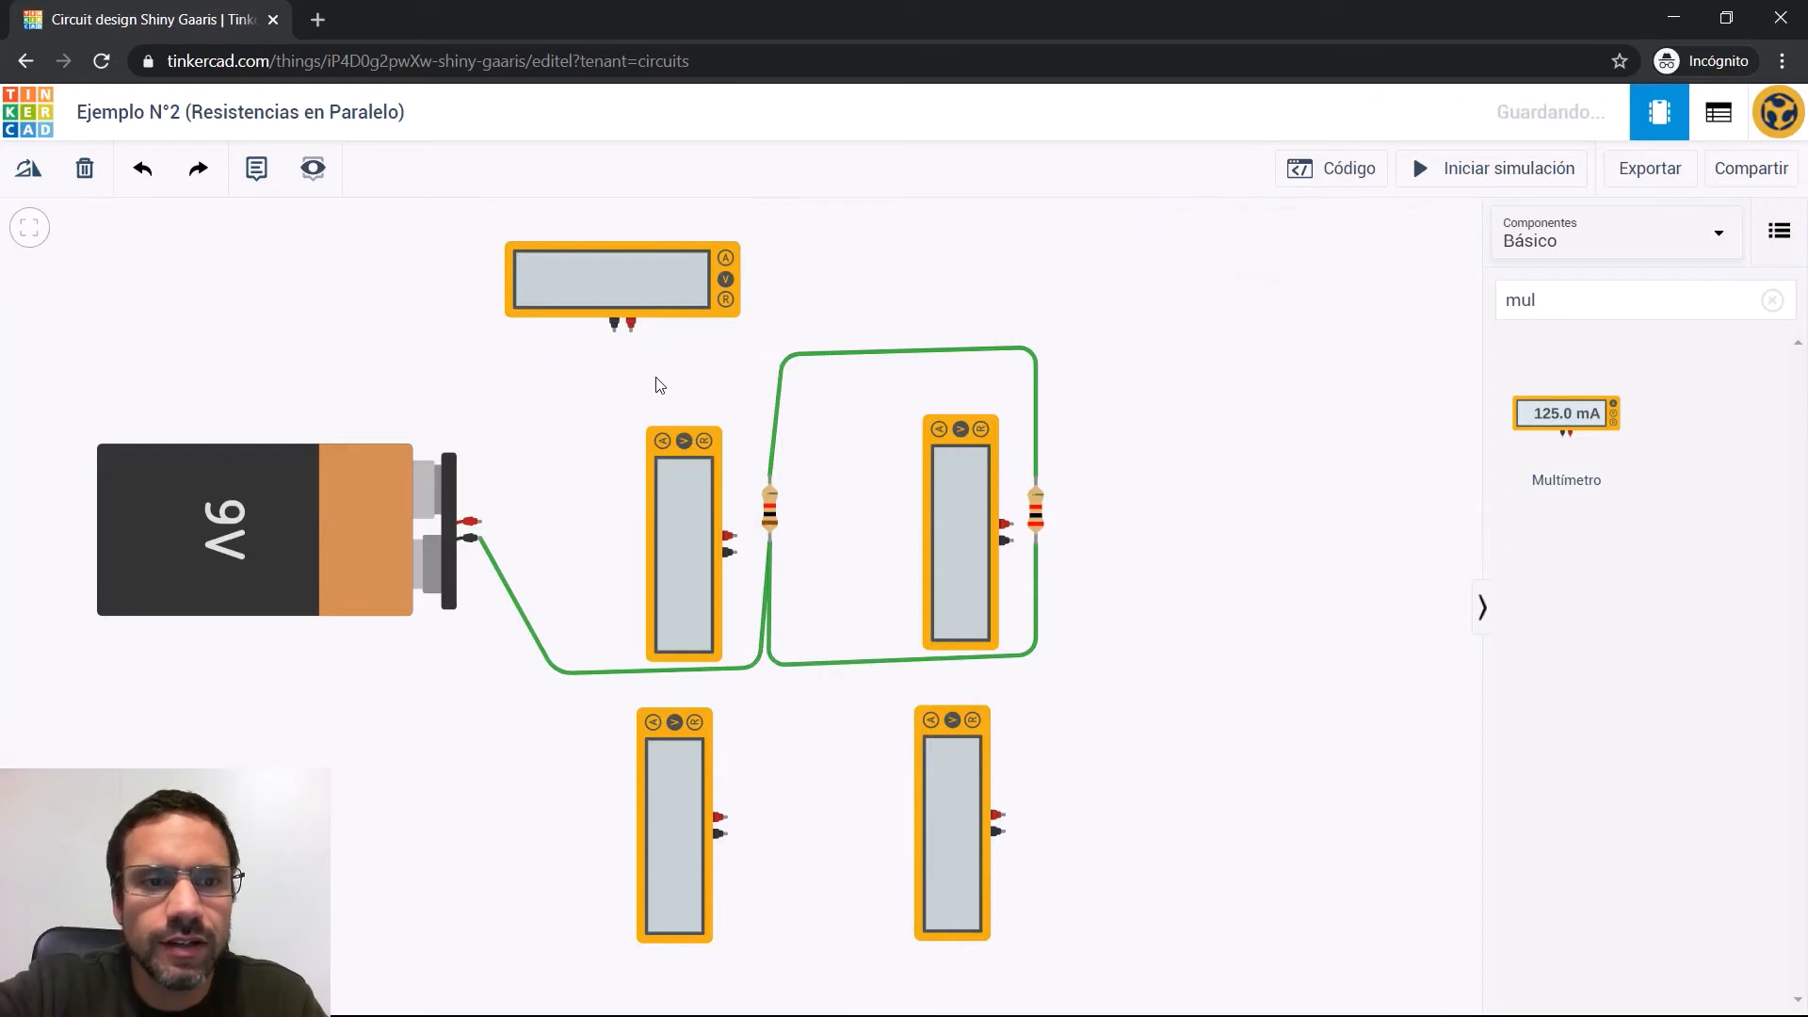
{"action": "left_click", "coordinate": [729, 668]}
{"action": "key", "text": "Delete"}
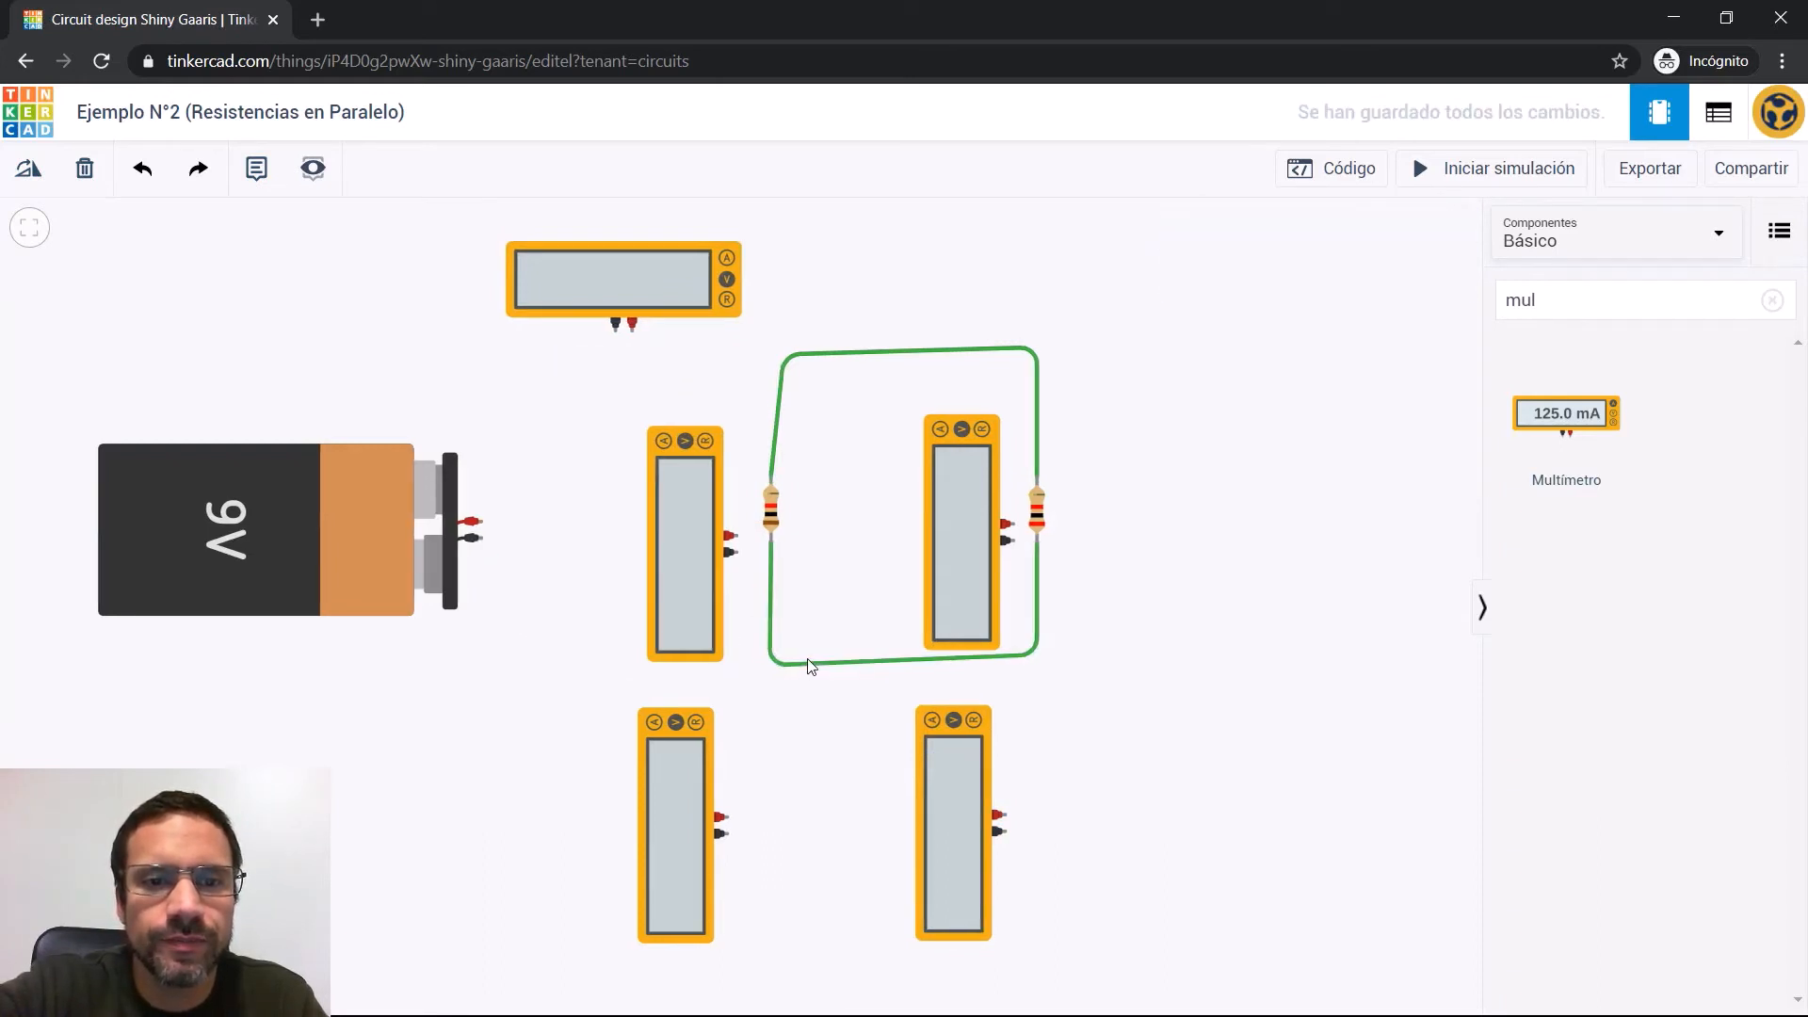
{"action": "left_click", "coordinate": [808, 665]}
{"action": "key", "text": "Delete"}
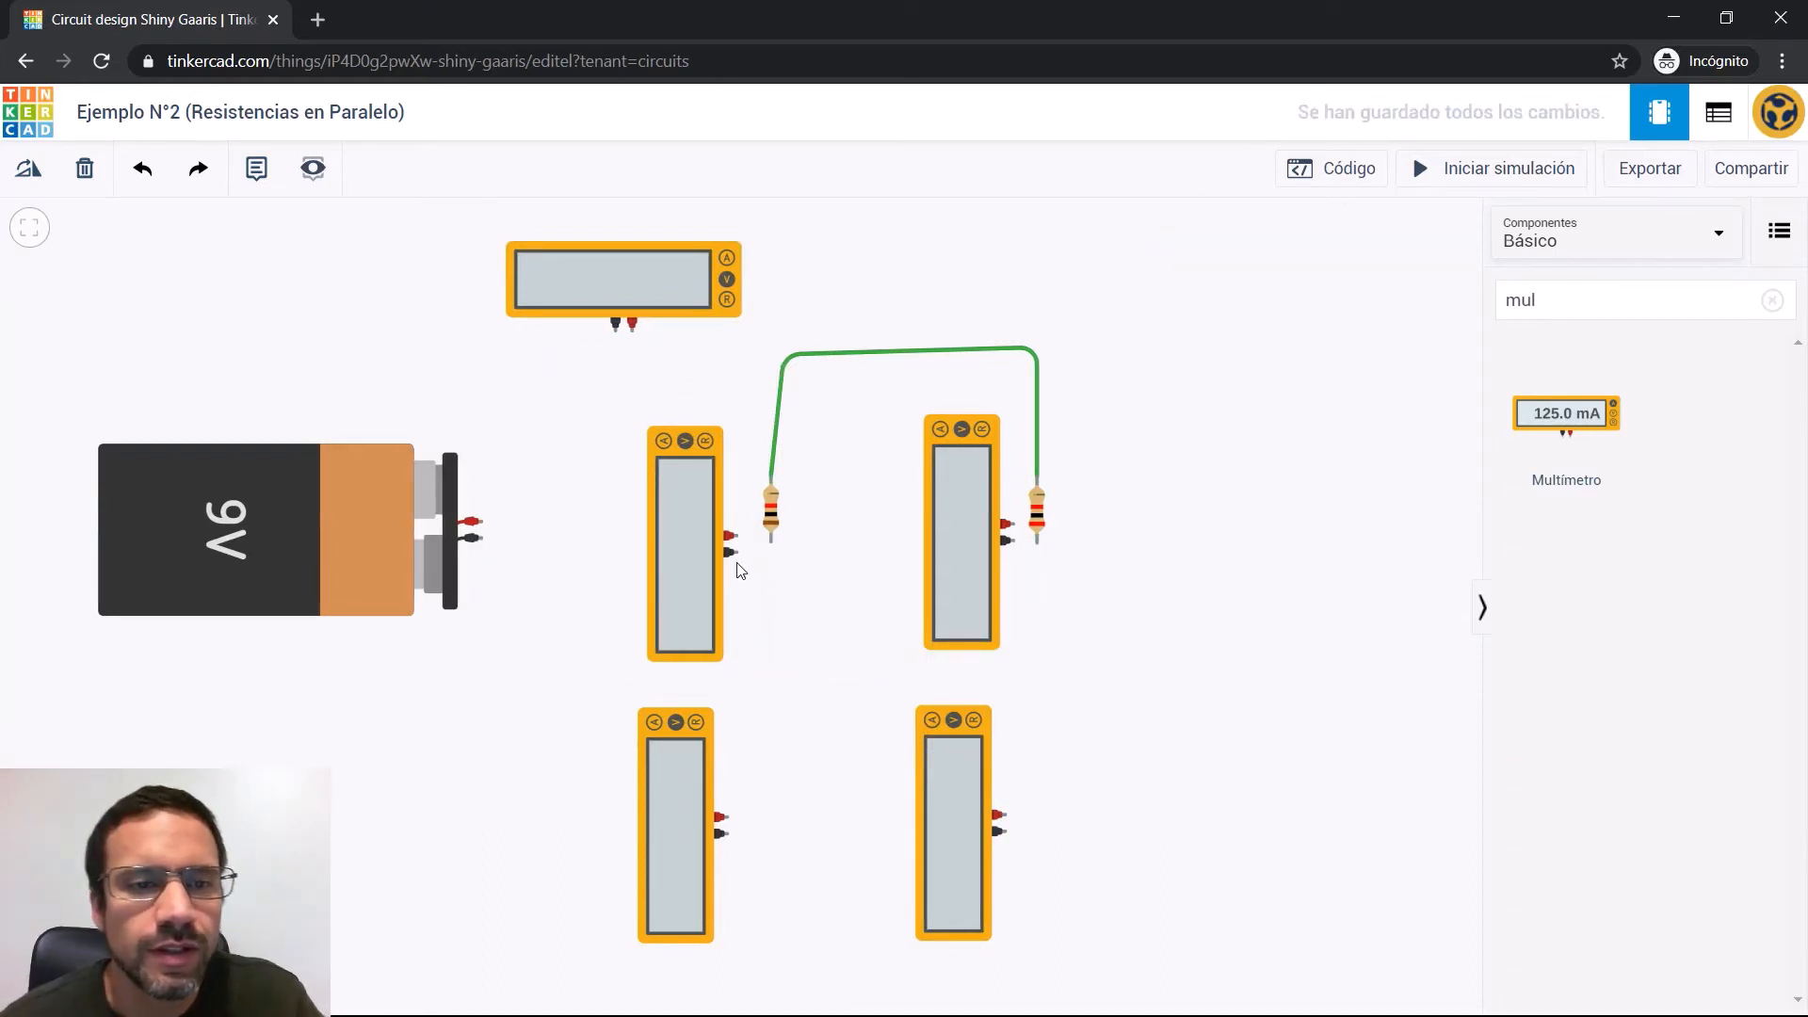
Wire the battery's positive terminal to the positive probe of the horizontal multimeter above the circuit
{"action": "left_click", "coordinate": [473, 521]}
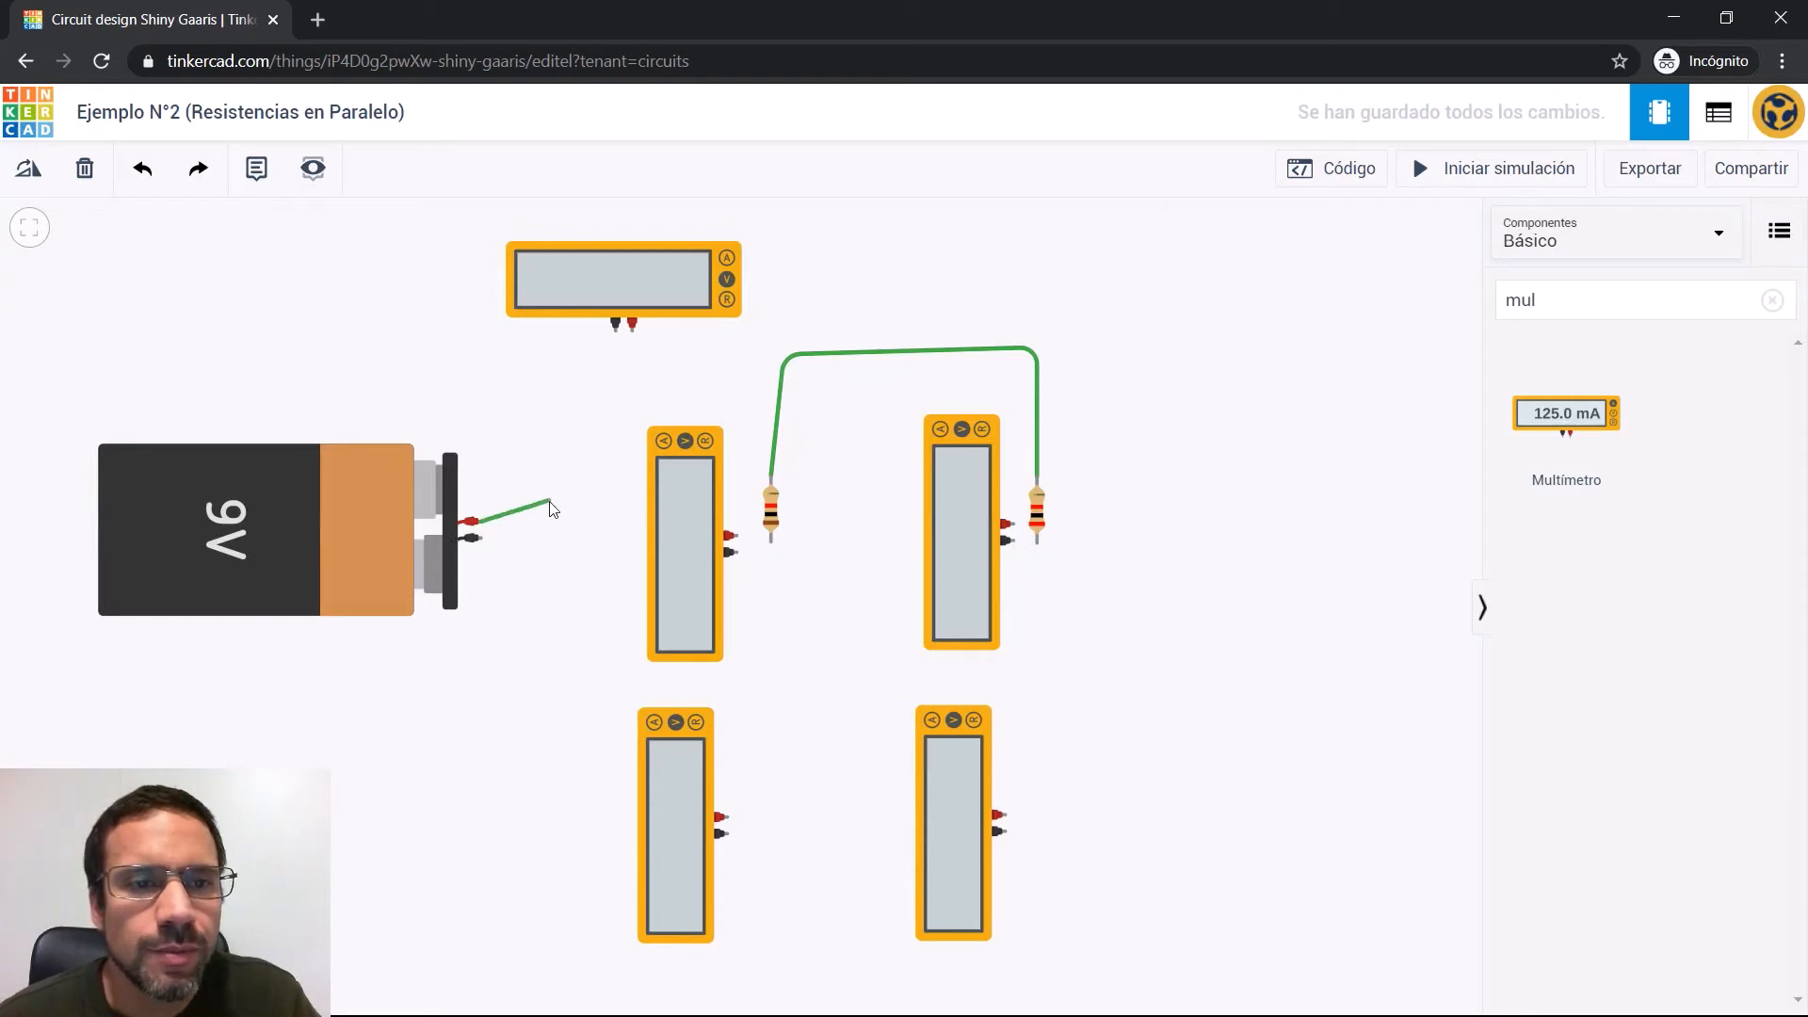
{"action": "left_click", "coordinate": [517, 521]}
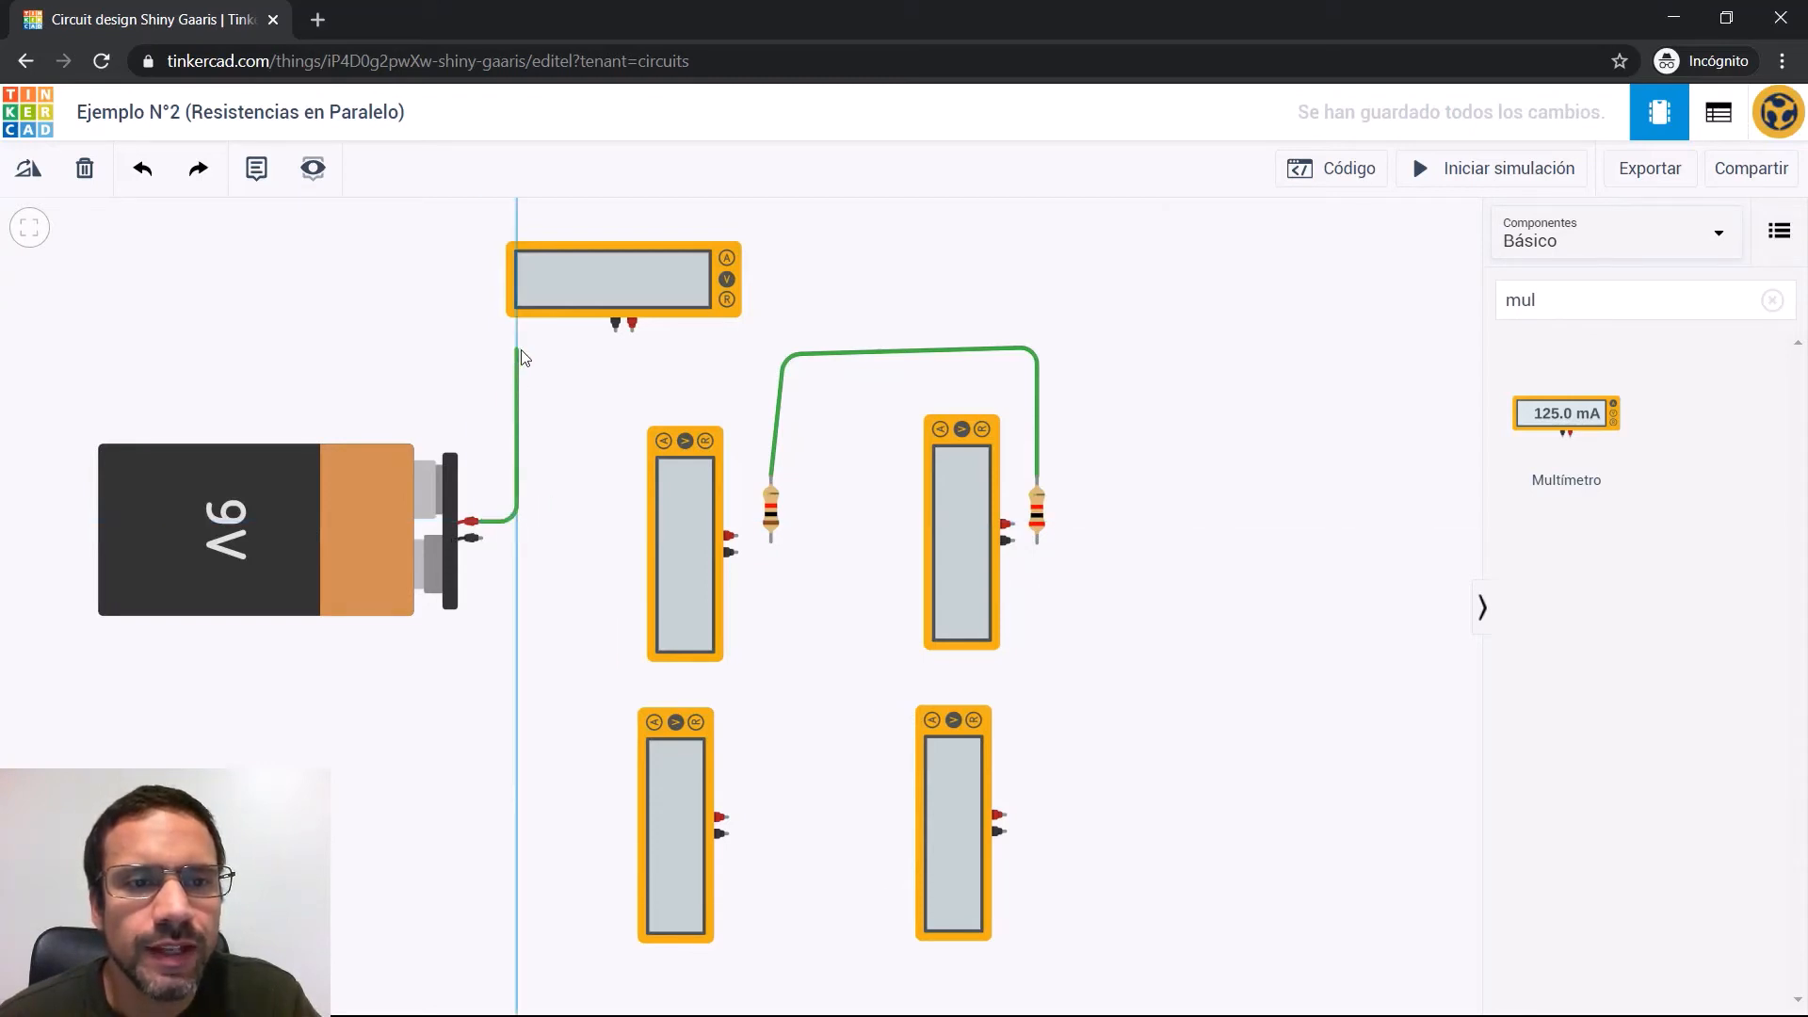
{"action": "left_click", "coordinate": [518, 351]}
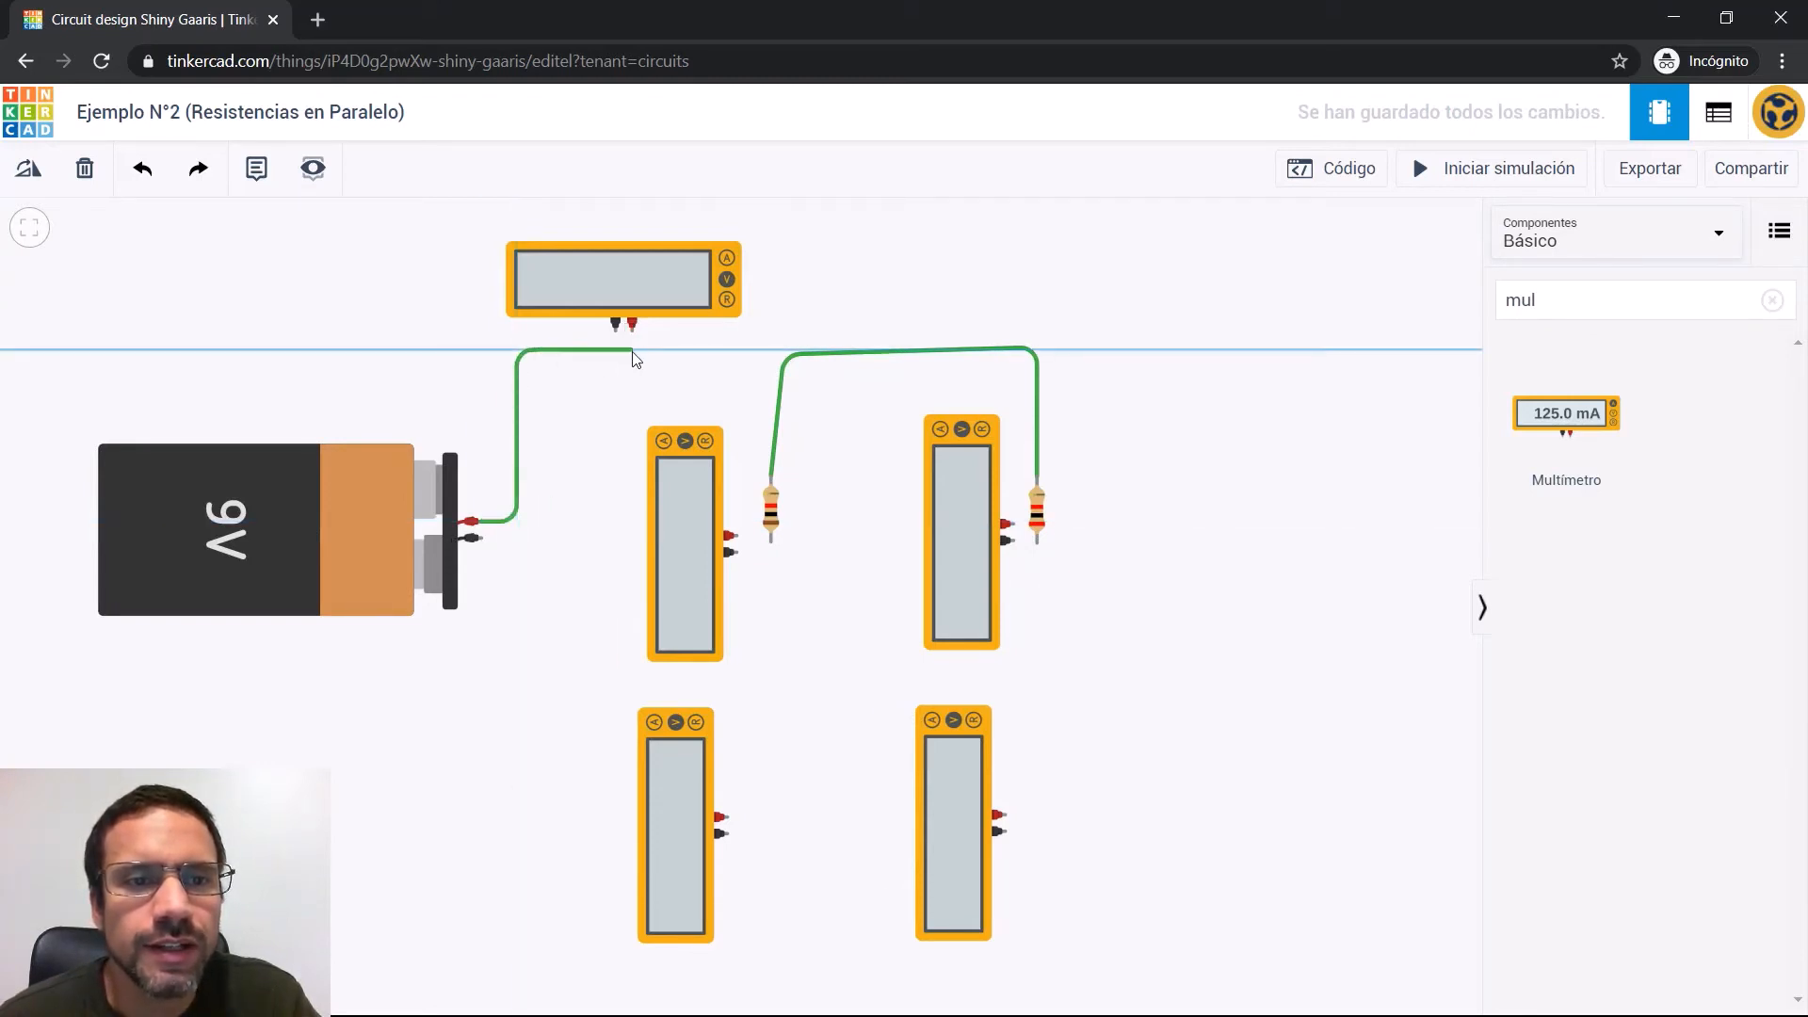
{"action": "left_click", "coordinate": [631, 330]}
Wire the horizontal multimeter's negative probe to the upper terminal of the 1 kΩ resistor, routing it below the multimeter
{"action": "left_click", "coordinate": [616, 325]}
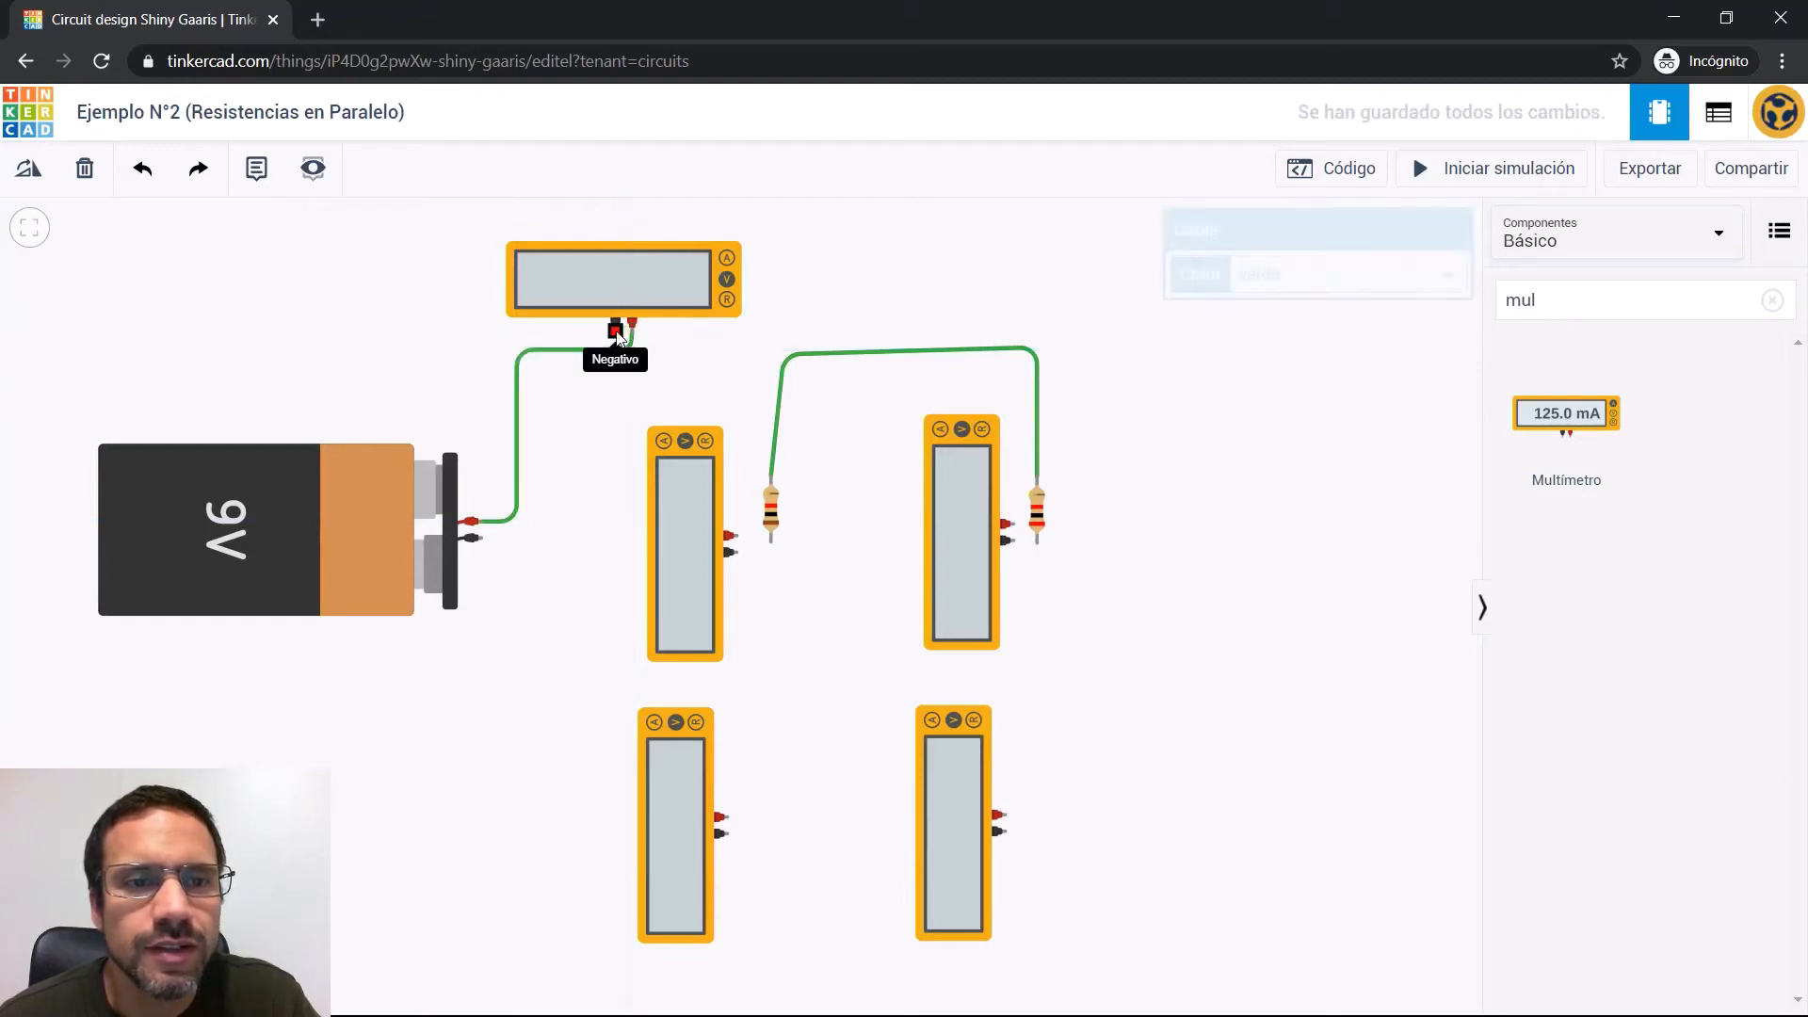
{"action": "left_click", "coordinate": [612, 369]}
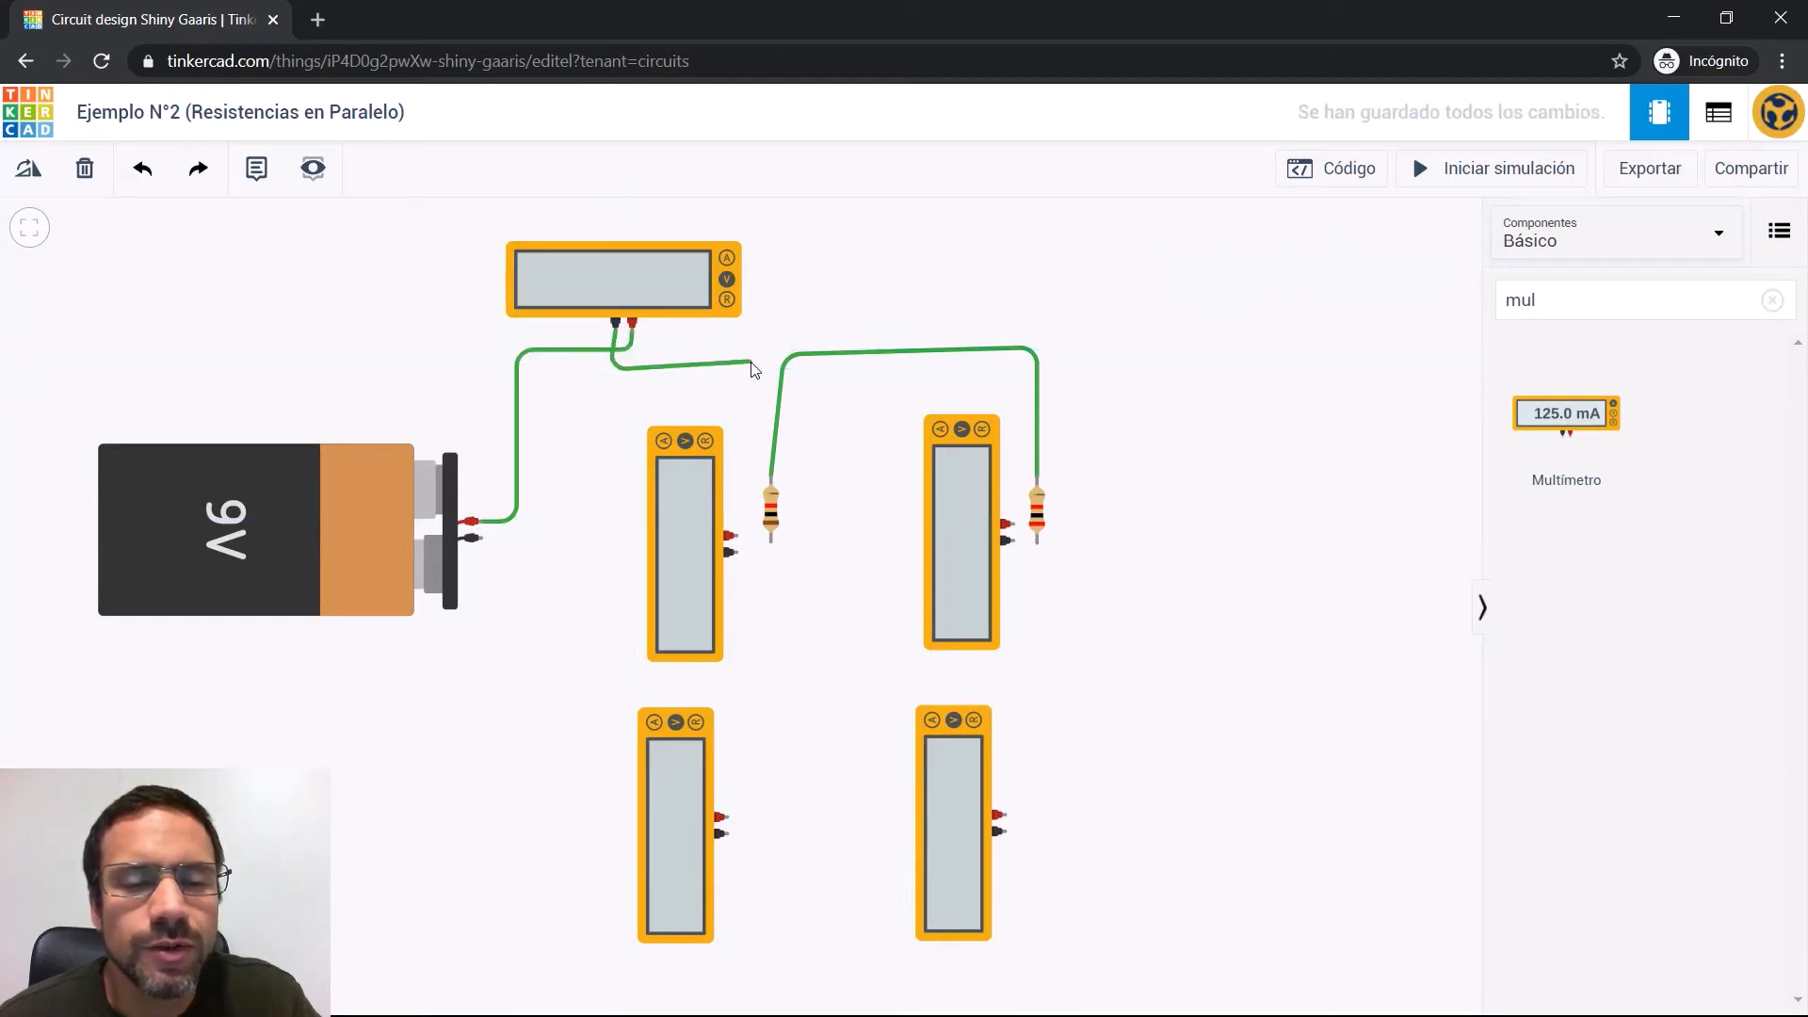
{"action": "left_click", "coordinate": [759, 370]}
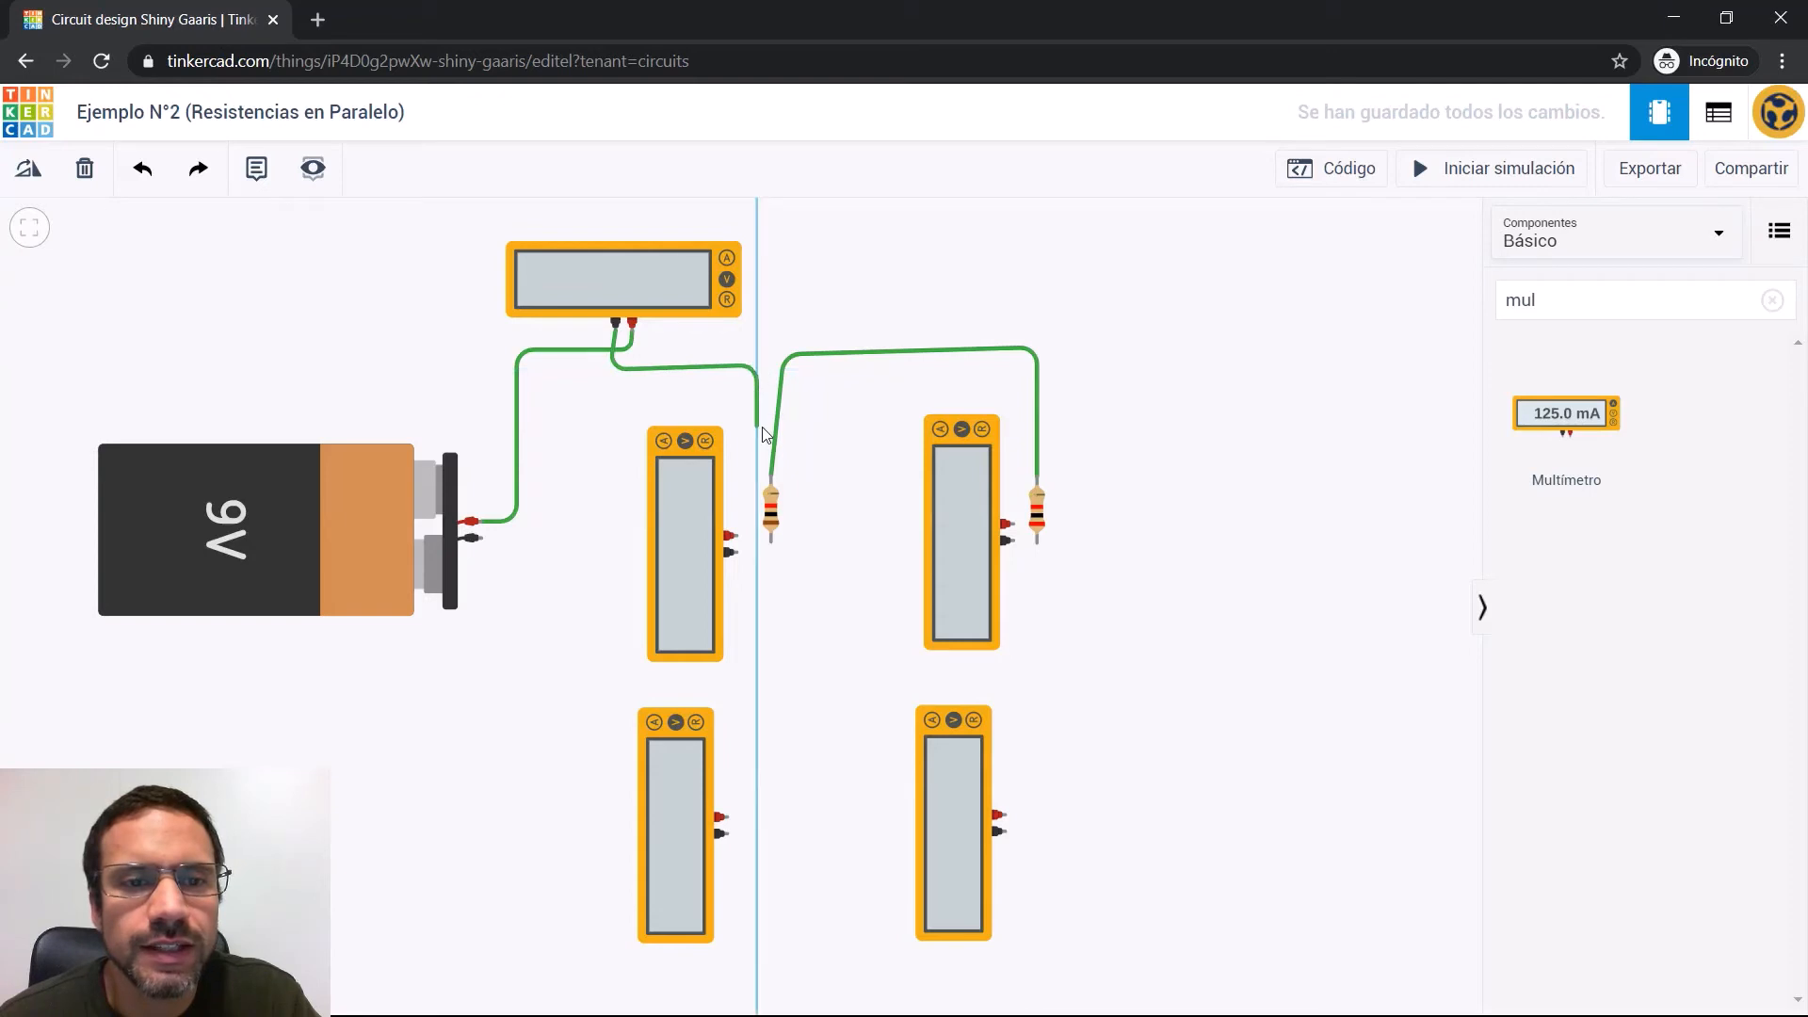
{"action": "left_click", "coordinate": [772, 478]}
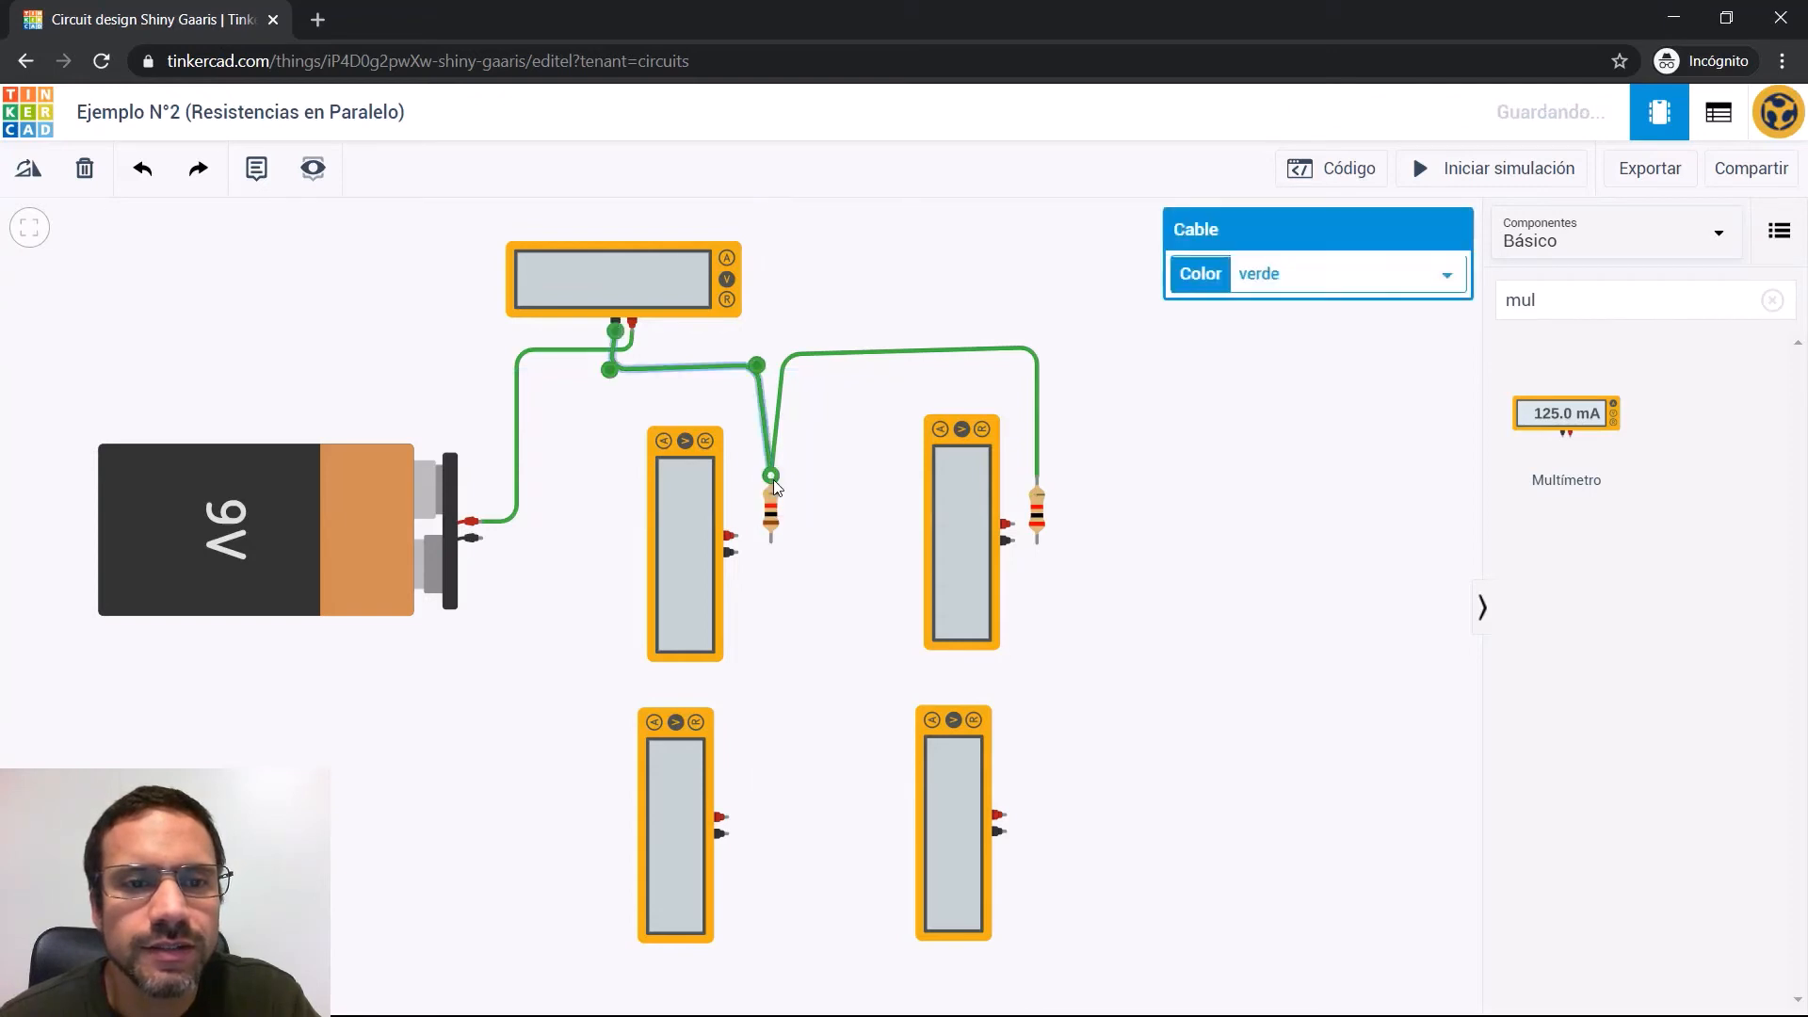
{"action": "left_click", "coordinate": [737, 423]}
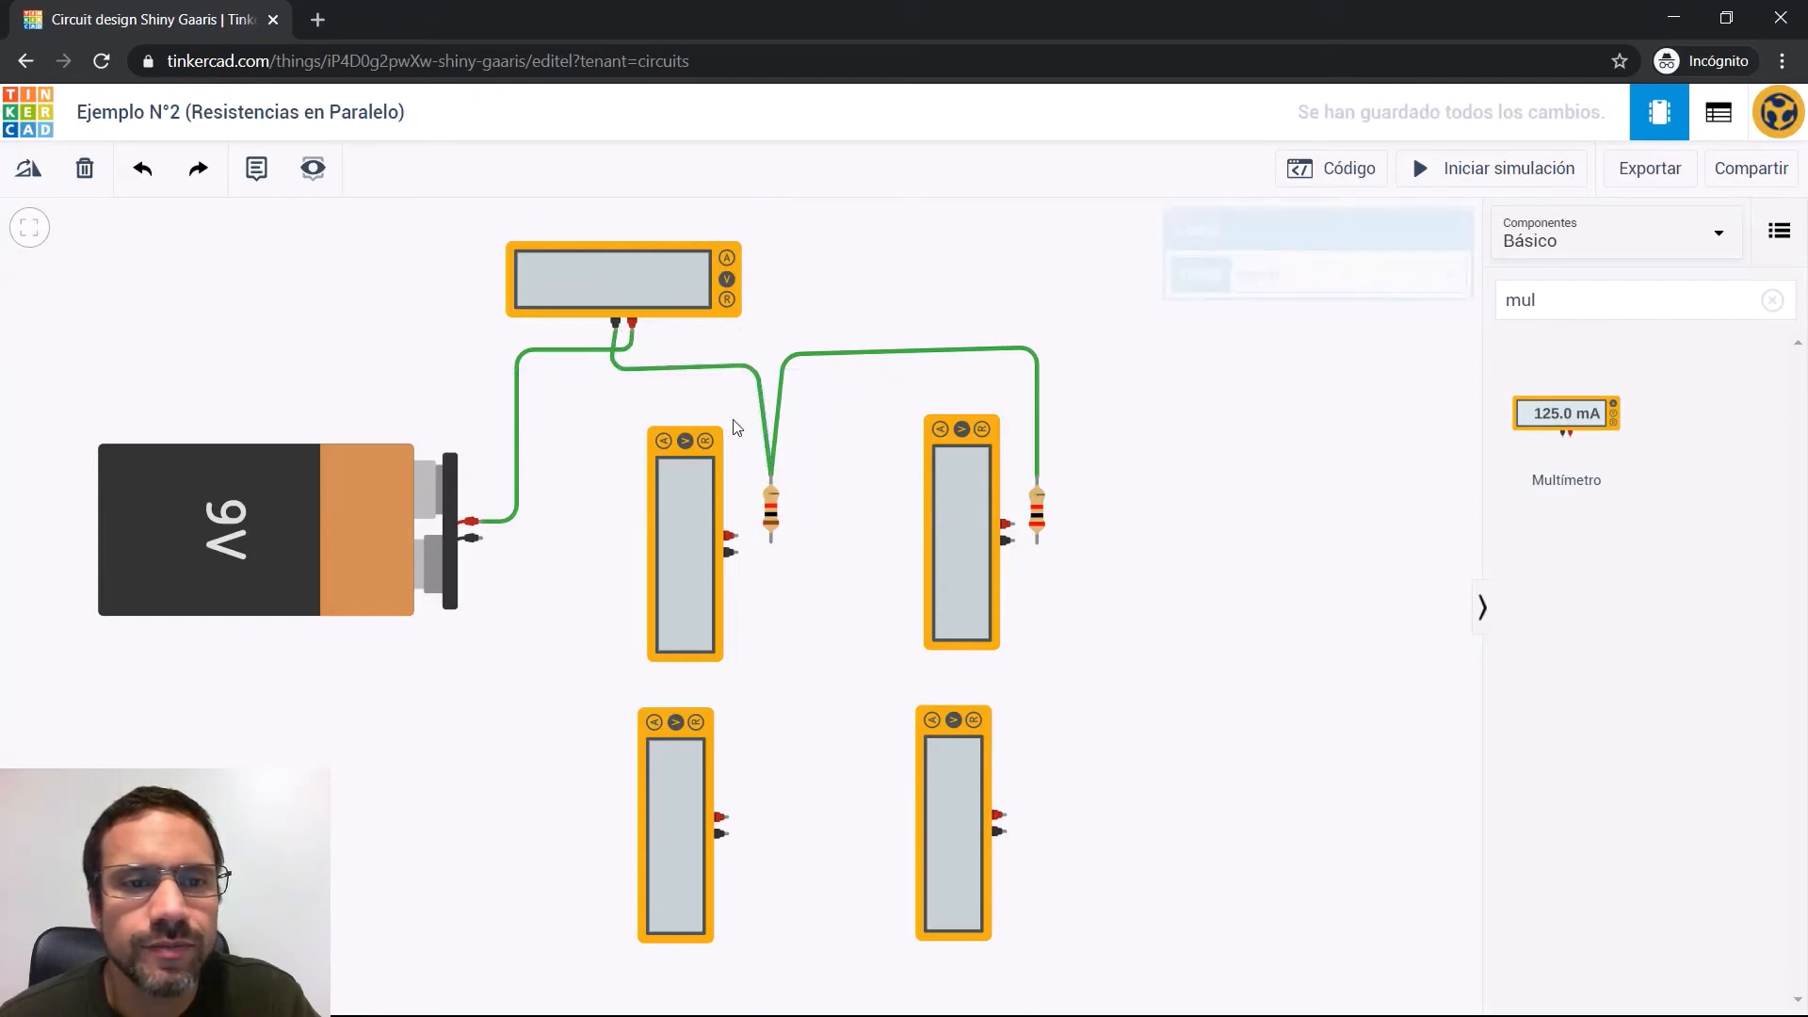
Wire the lower terminal of the 1 kΩ resistor to the positive probe of the multimeter below it
{"action": "left_click", "coordinate": [771, 548]}
{"action": "left_click", "coordinate": [772, 797]}
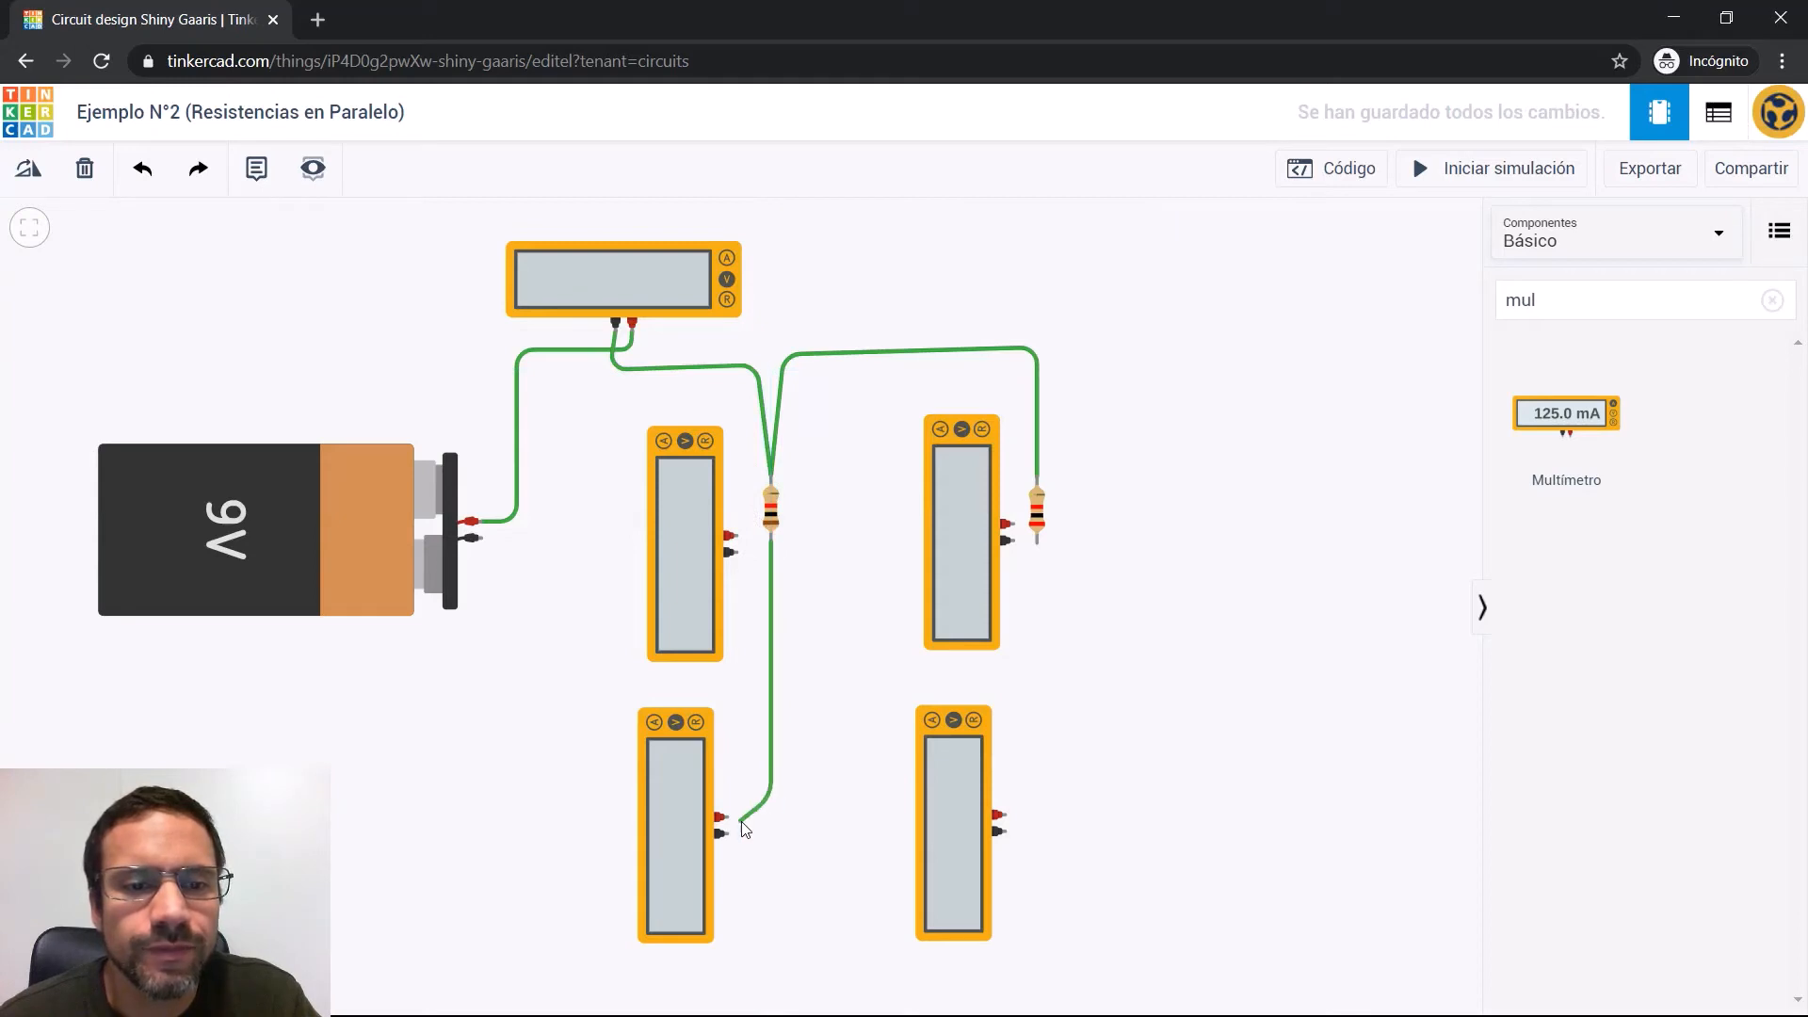
{"action": "left_click", "coordinate": [720, 817]}
Wire that multimeter's negative probe back to the battery's negative terminal, routing the wire underneath the multimeter
{"action": "left_click", "coordinate": [726, 835]}
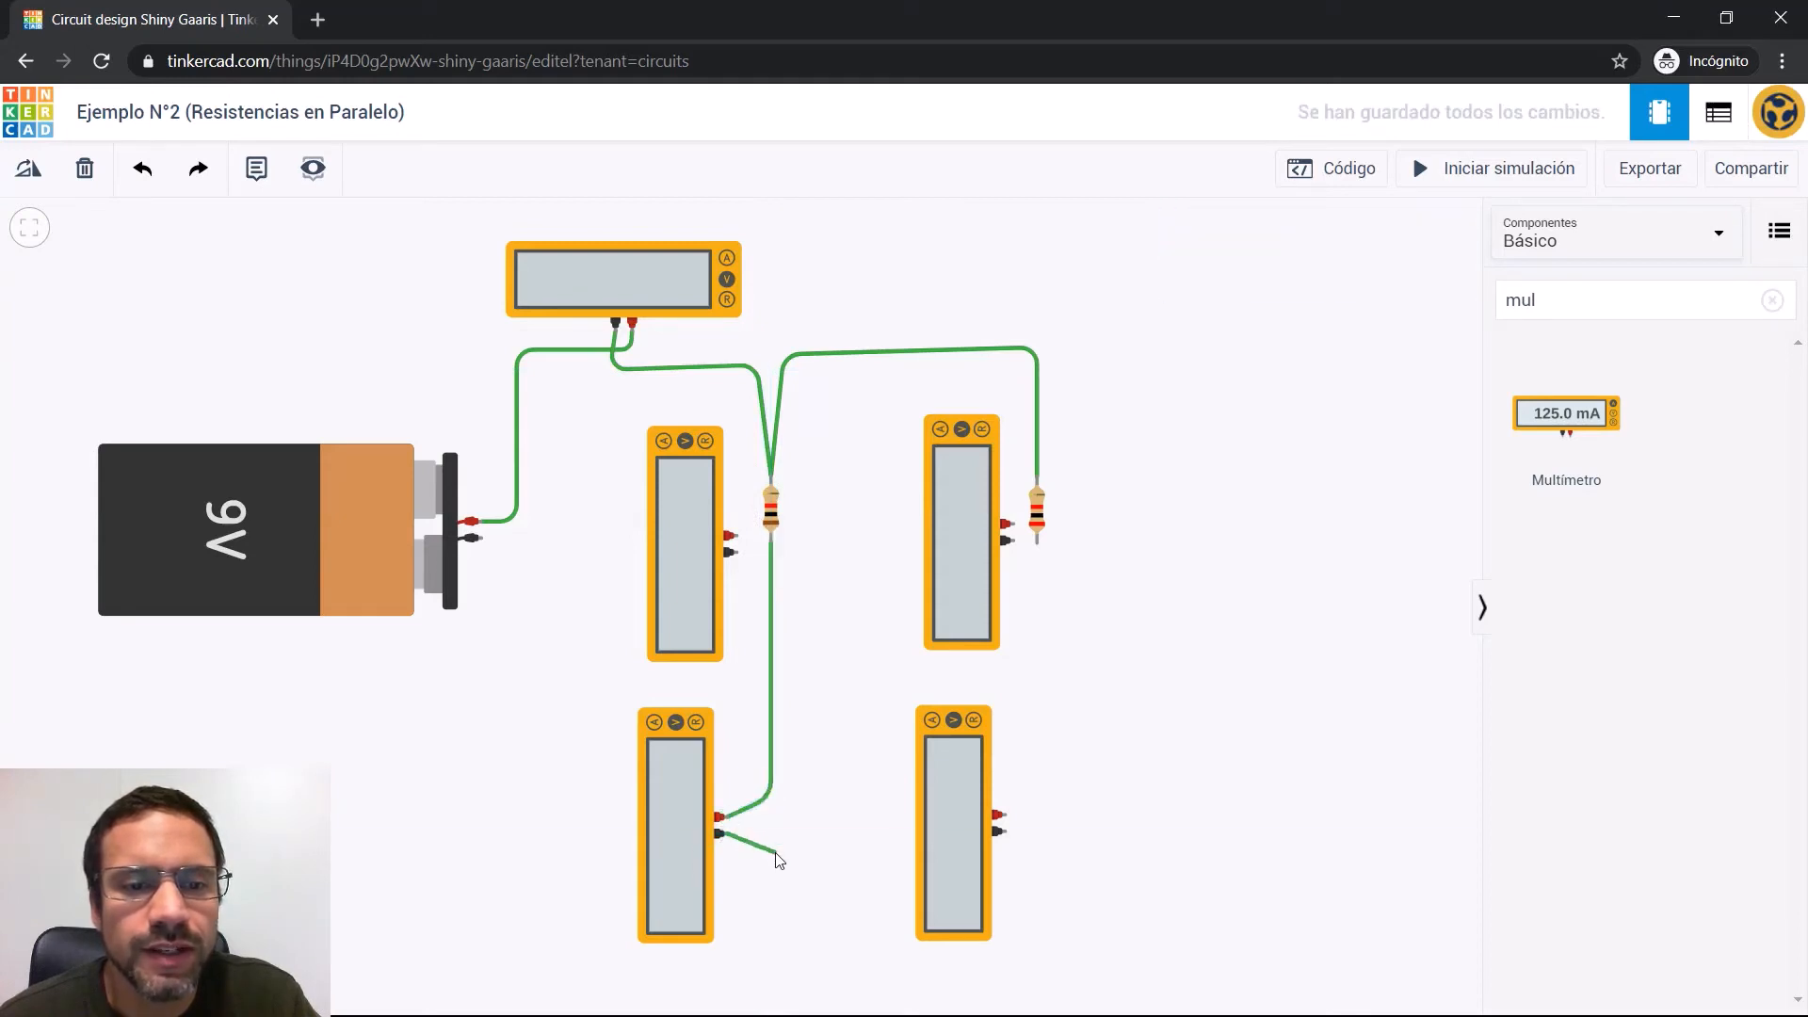
{"action": "left_click", "coordinate": [774, 970]}
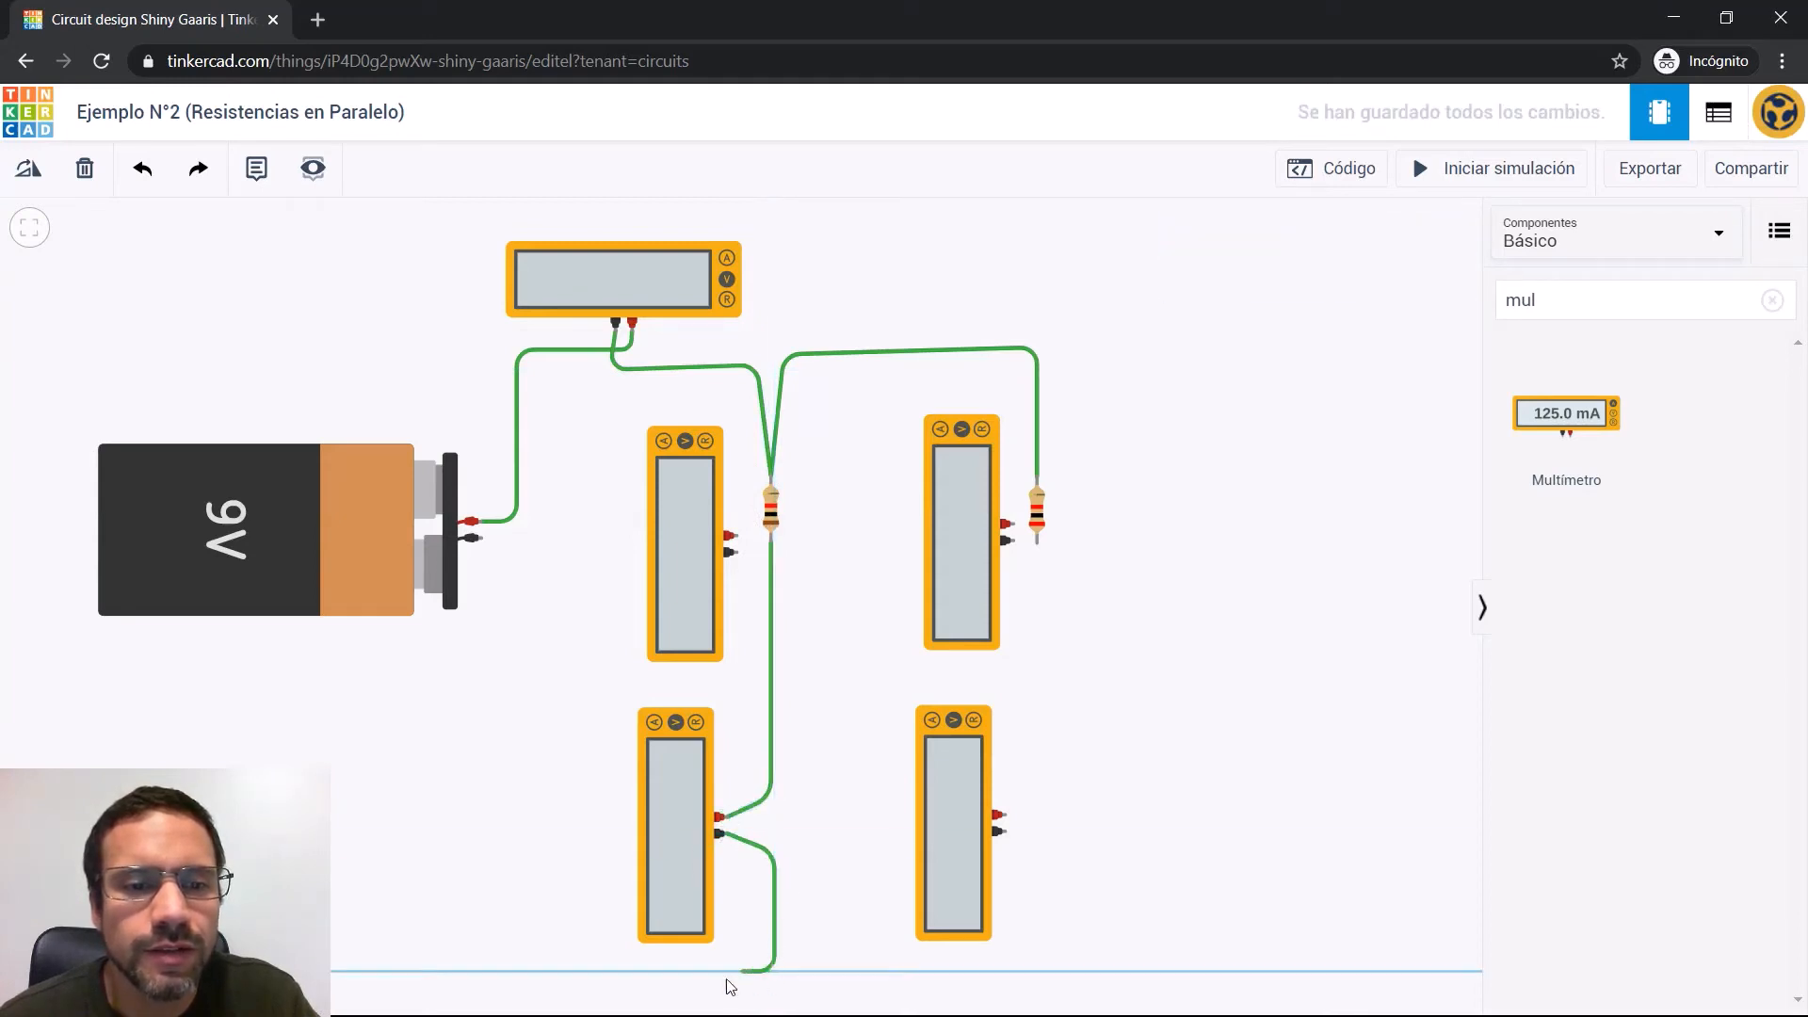
{"action": "left_click", "coordinate": [488, 974]}
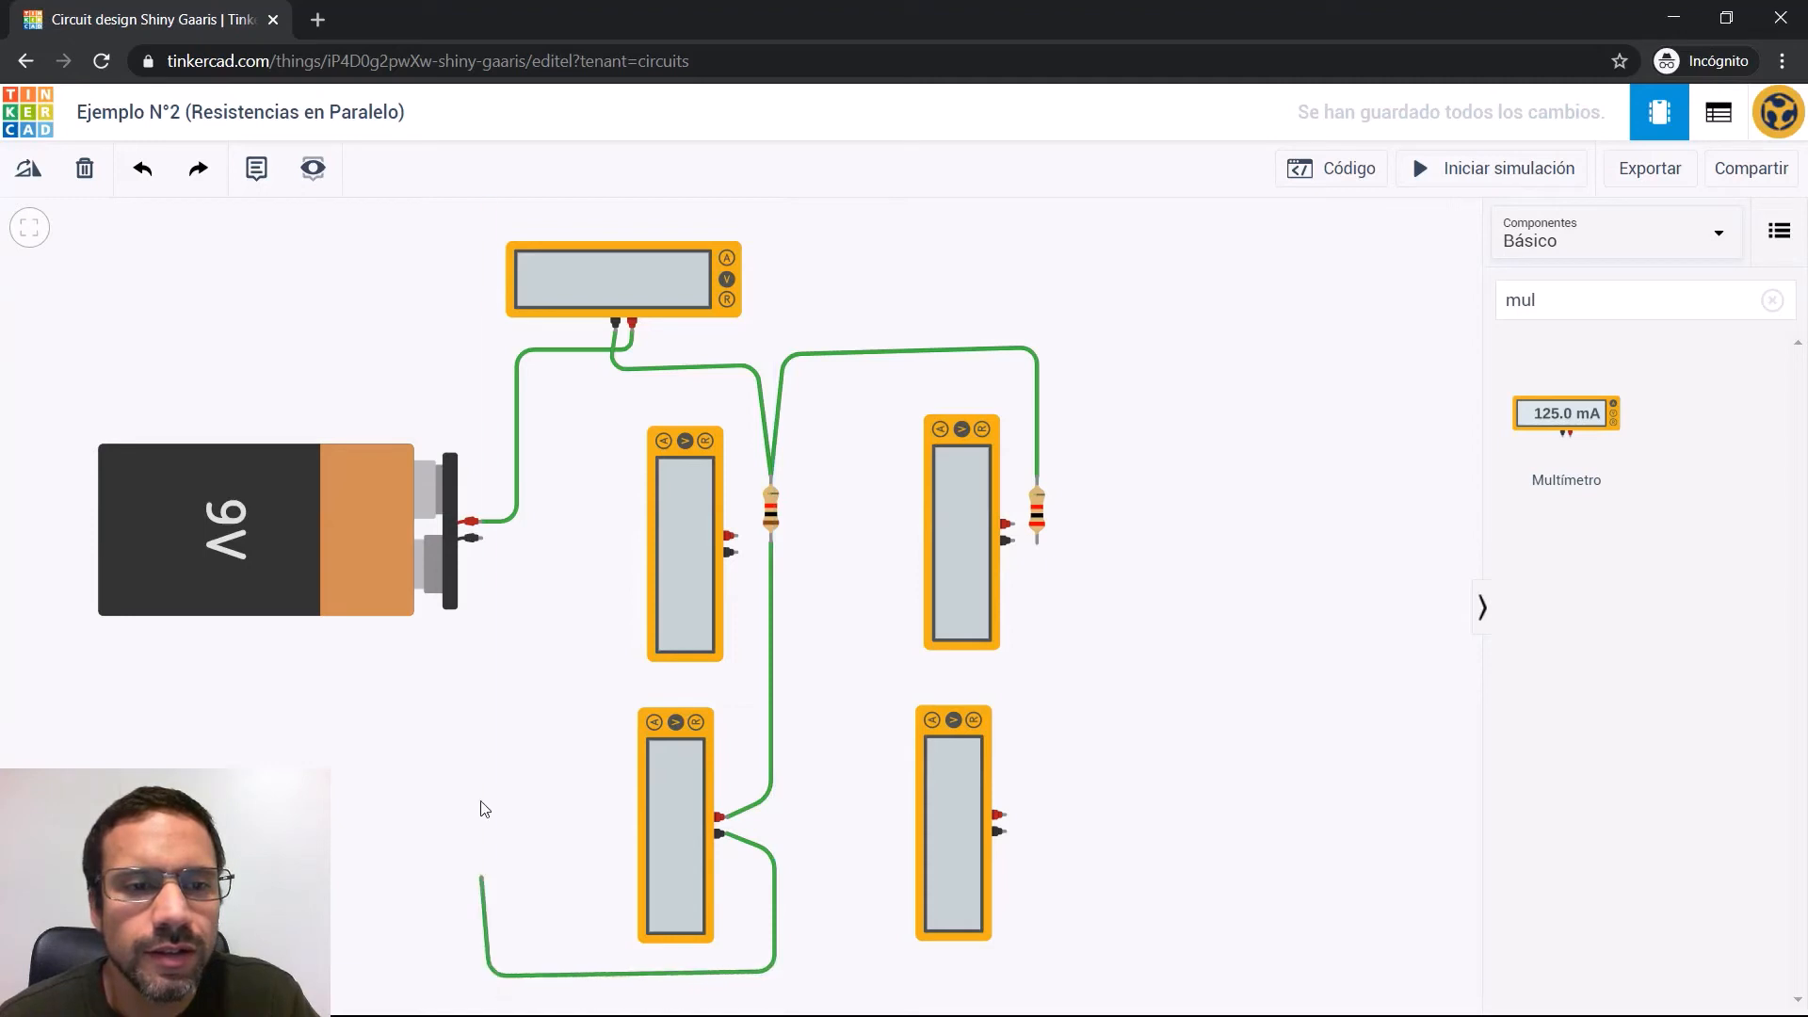
{"action": "left_click", "coordinate": [480, 540]}
{"action": "left_click", "coordinate": [852, 615]}
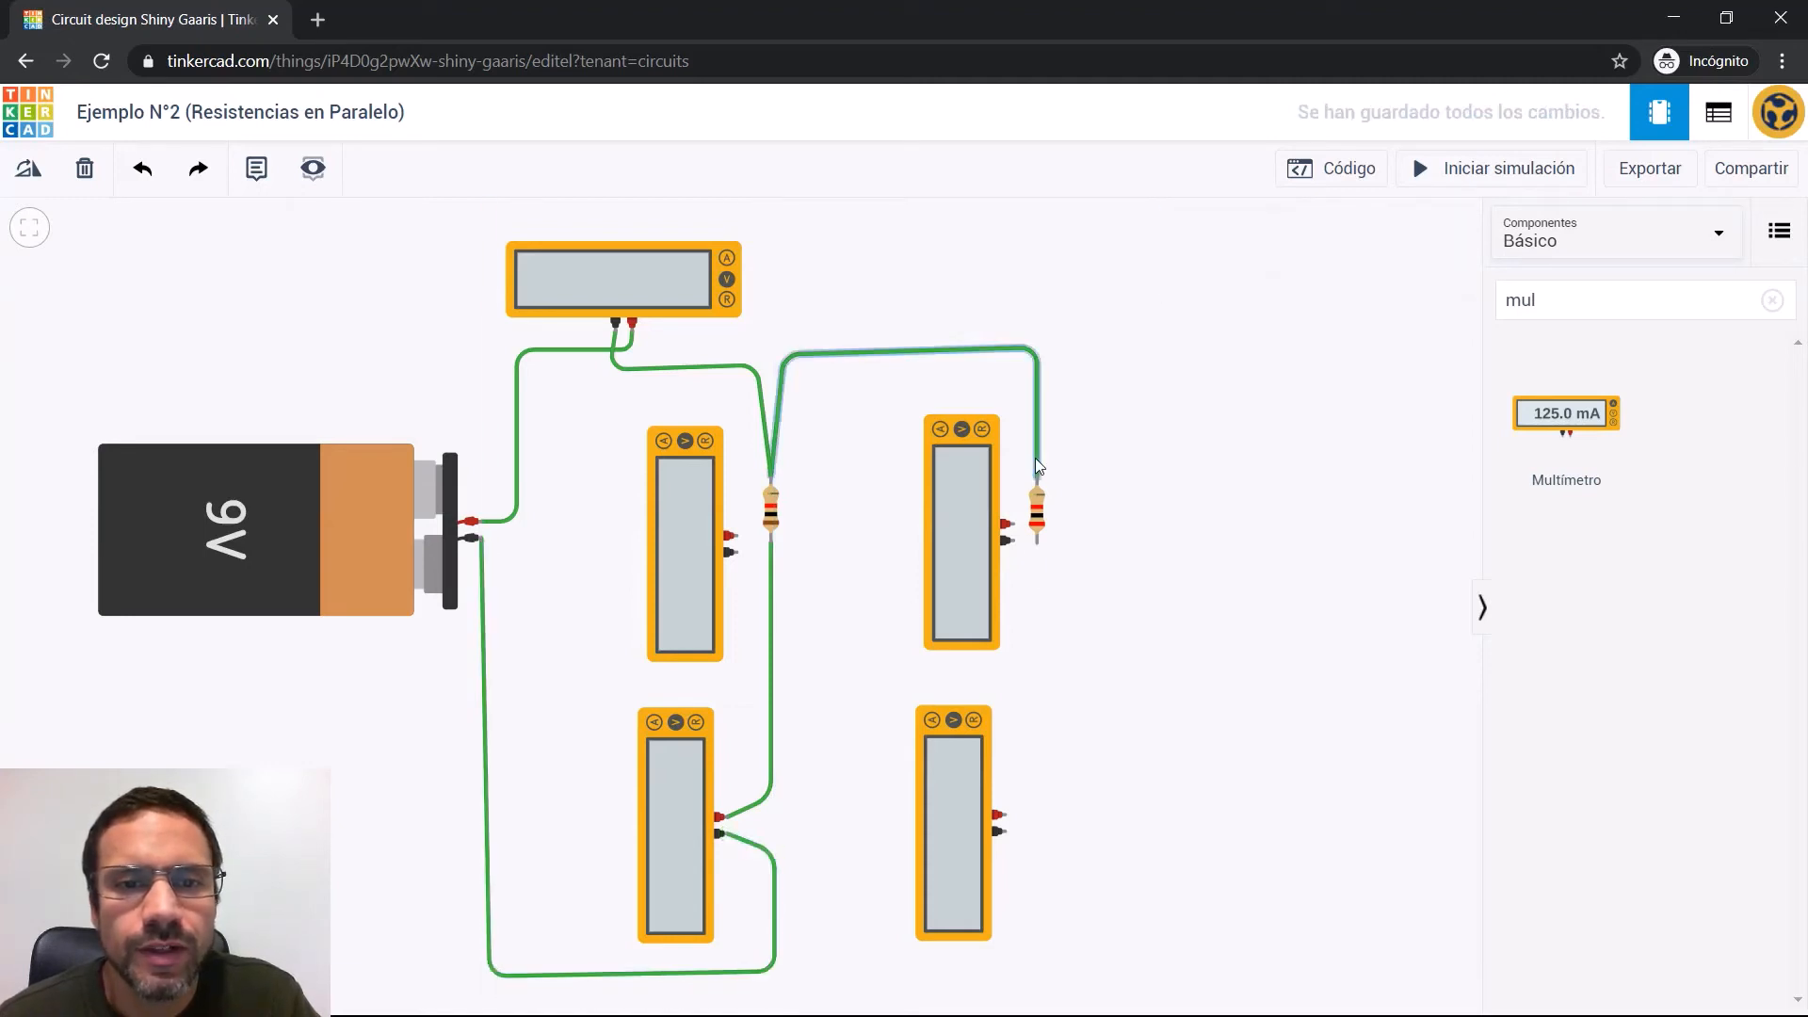
Wire the 2 kΩ resistor's lower terminal to the positive probe of the multimeter below it, and its negative probe to the battery's negative terminal
{"action": "left_click", "coordinate": [1037, 543]}
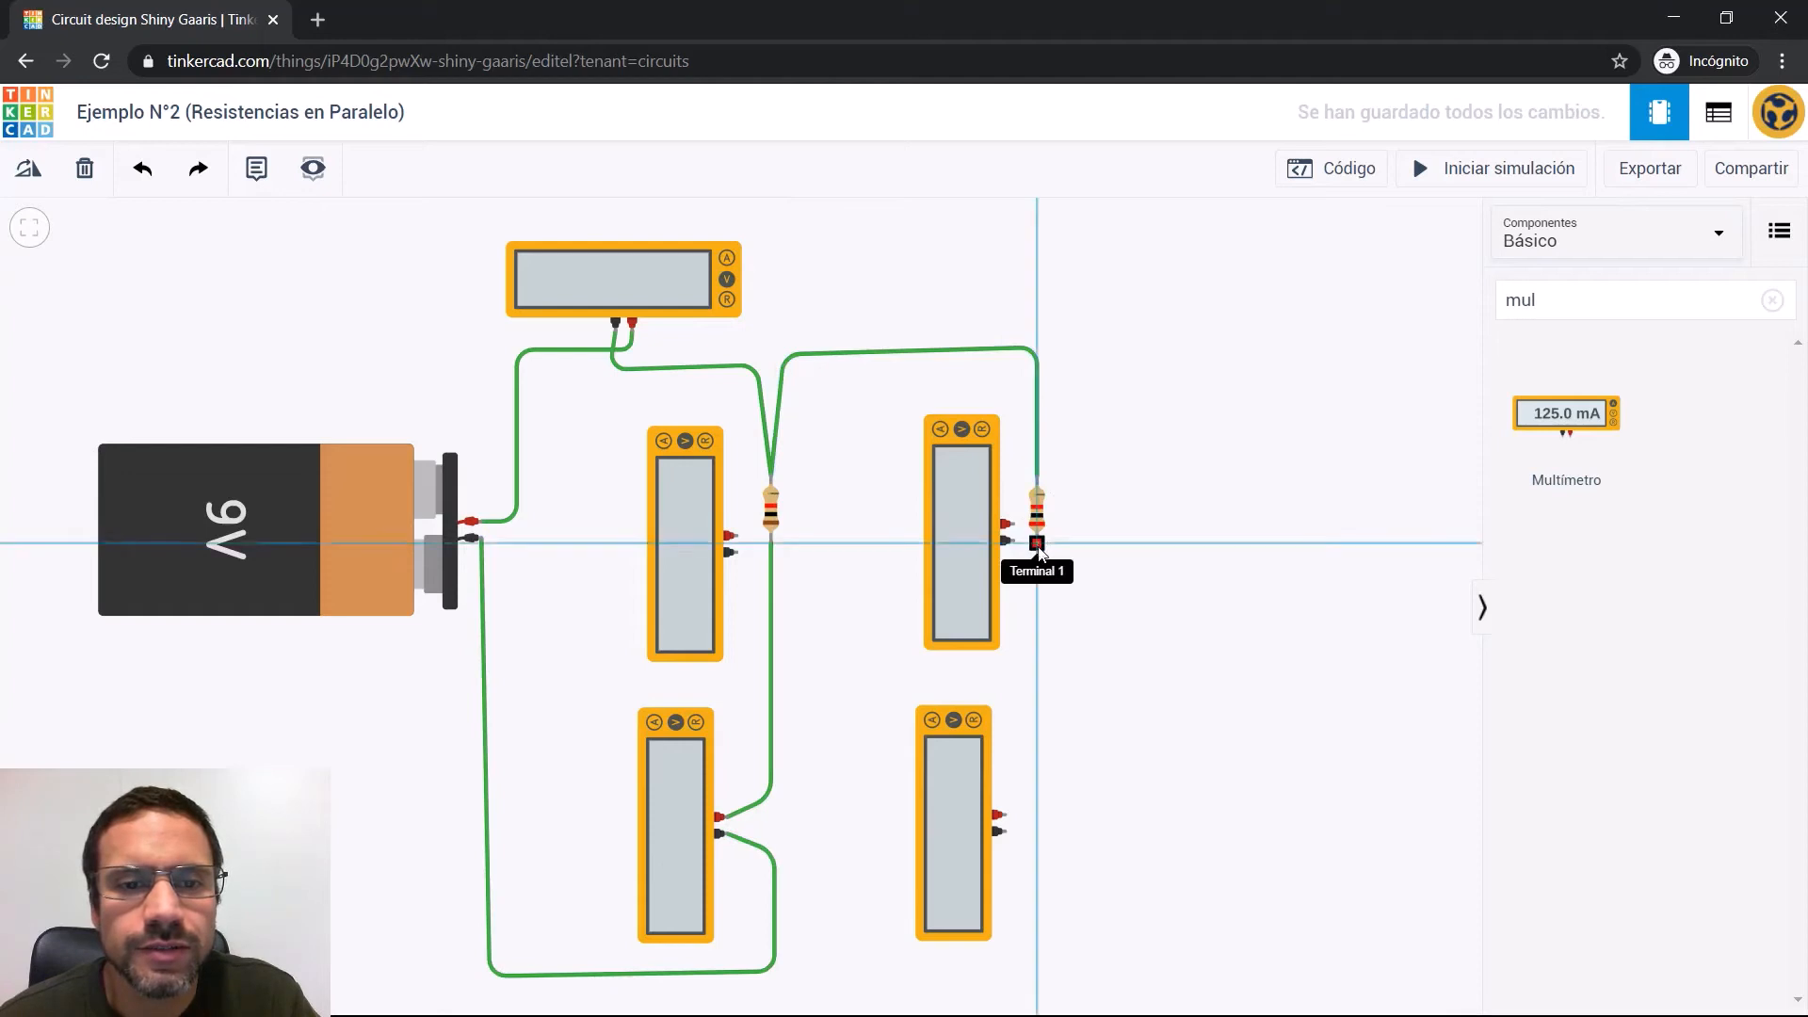
{"action": "left_click", "coordinate": [1005, 832]}
{"action": "left_click", "coordinate": [1005, 833]}
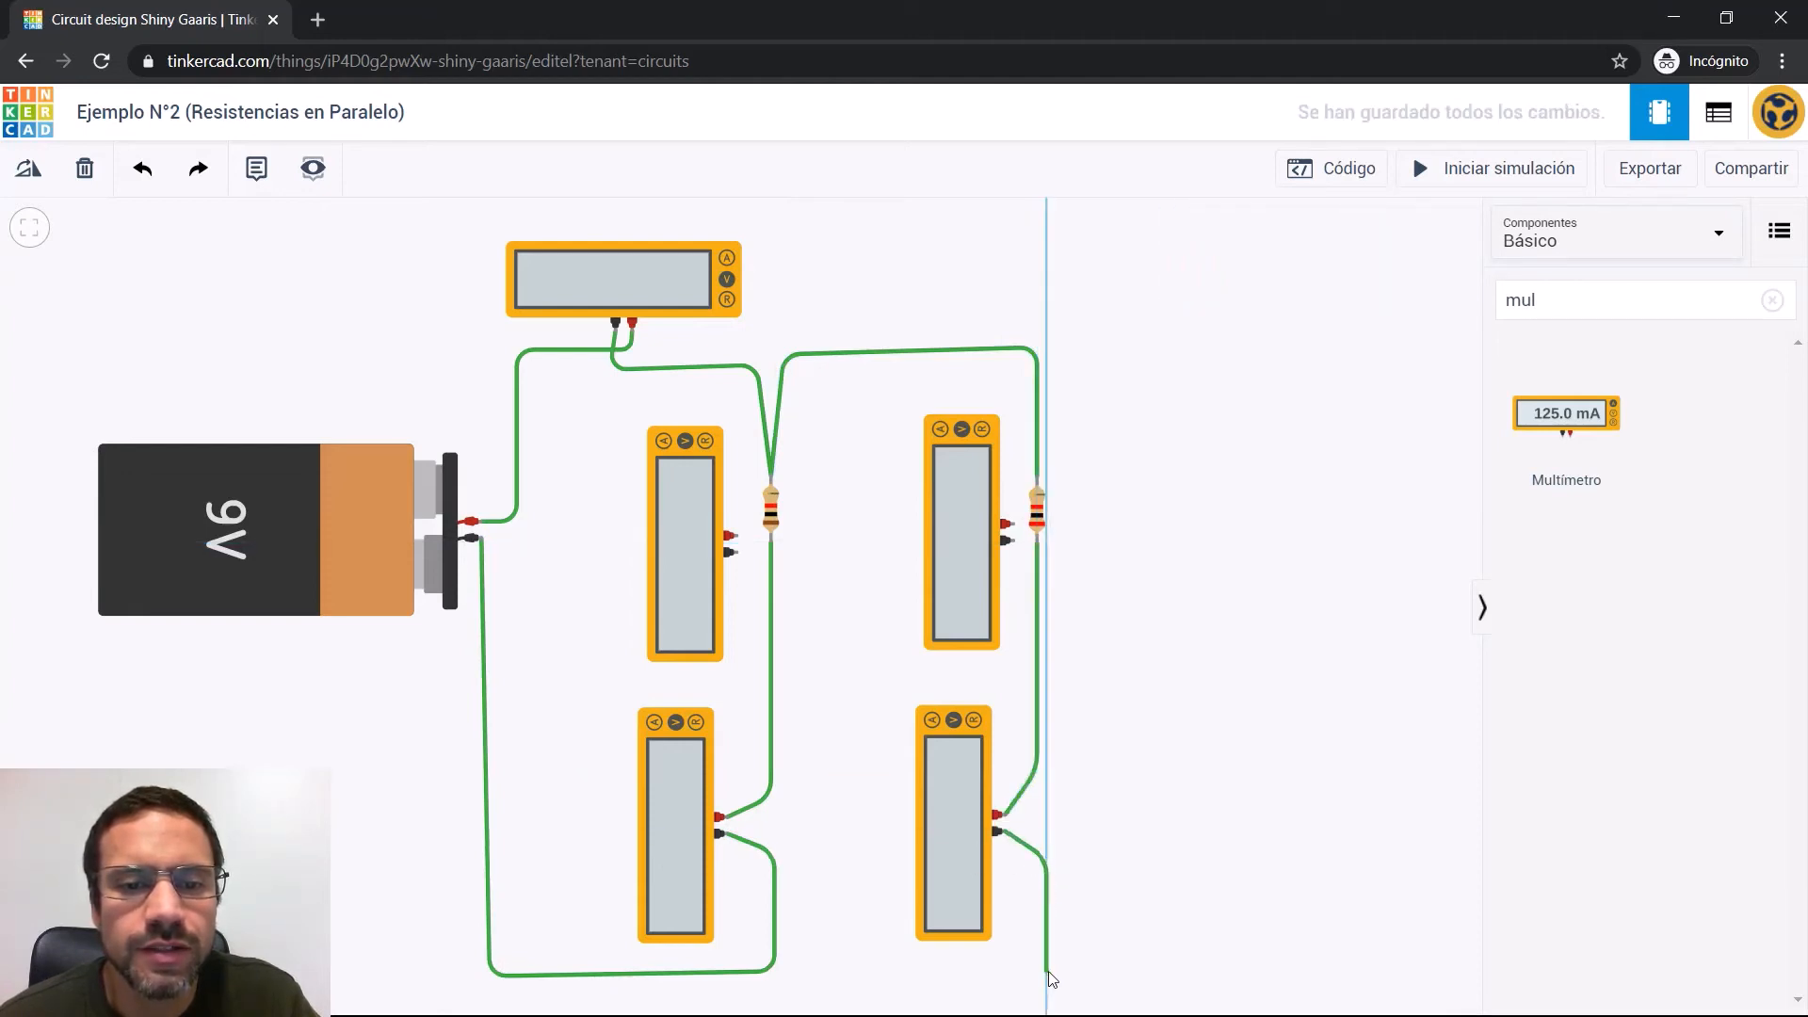
{"action": "left_click", "coordinate": [1045, 975]}
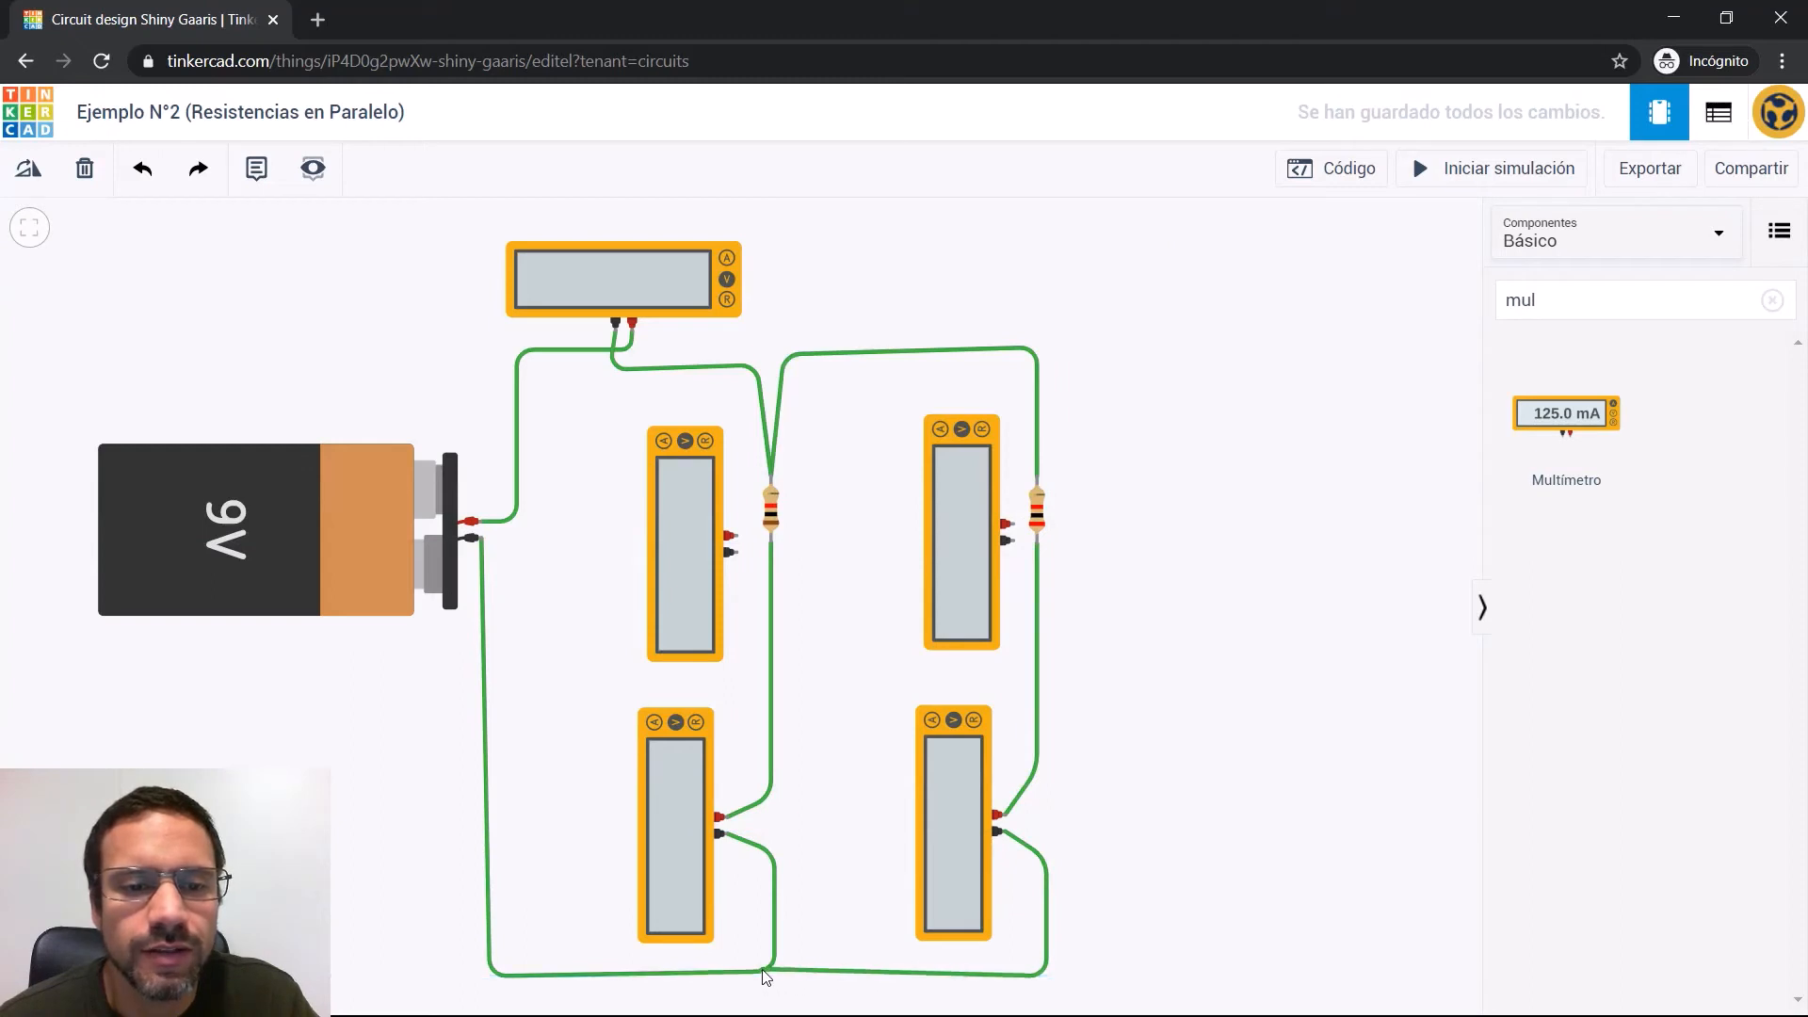
{"action": "left_click", "coordinate": [491, 975]}
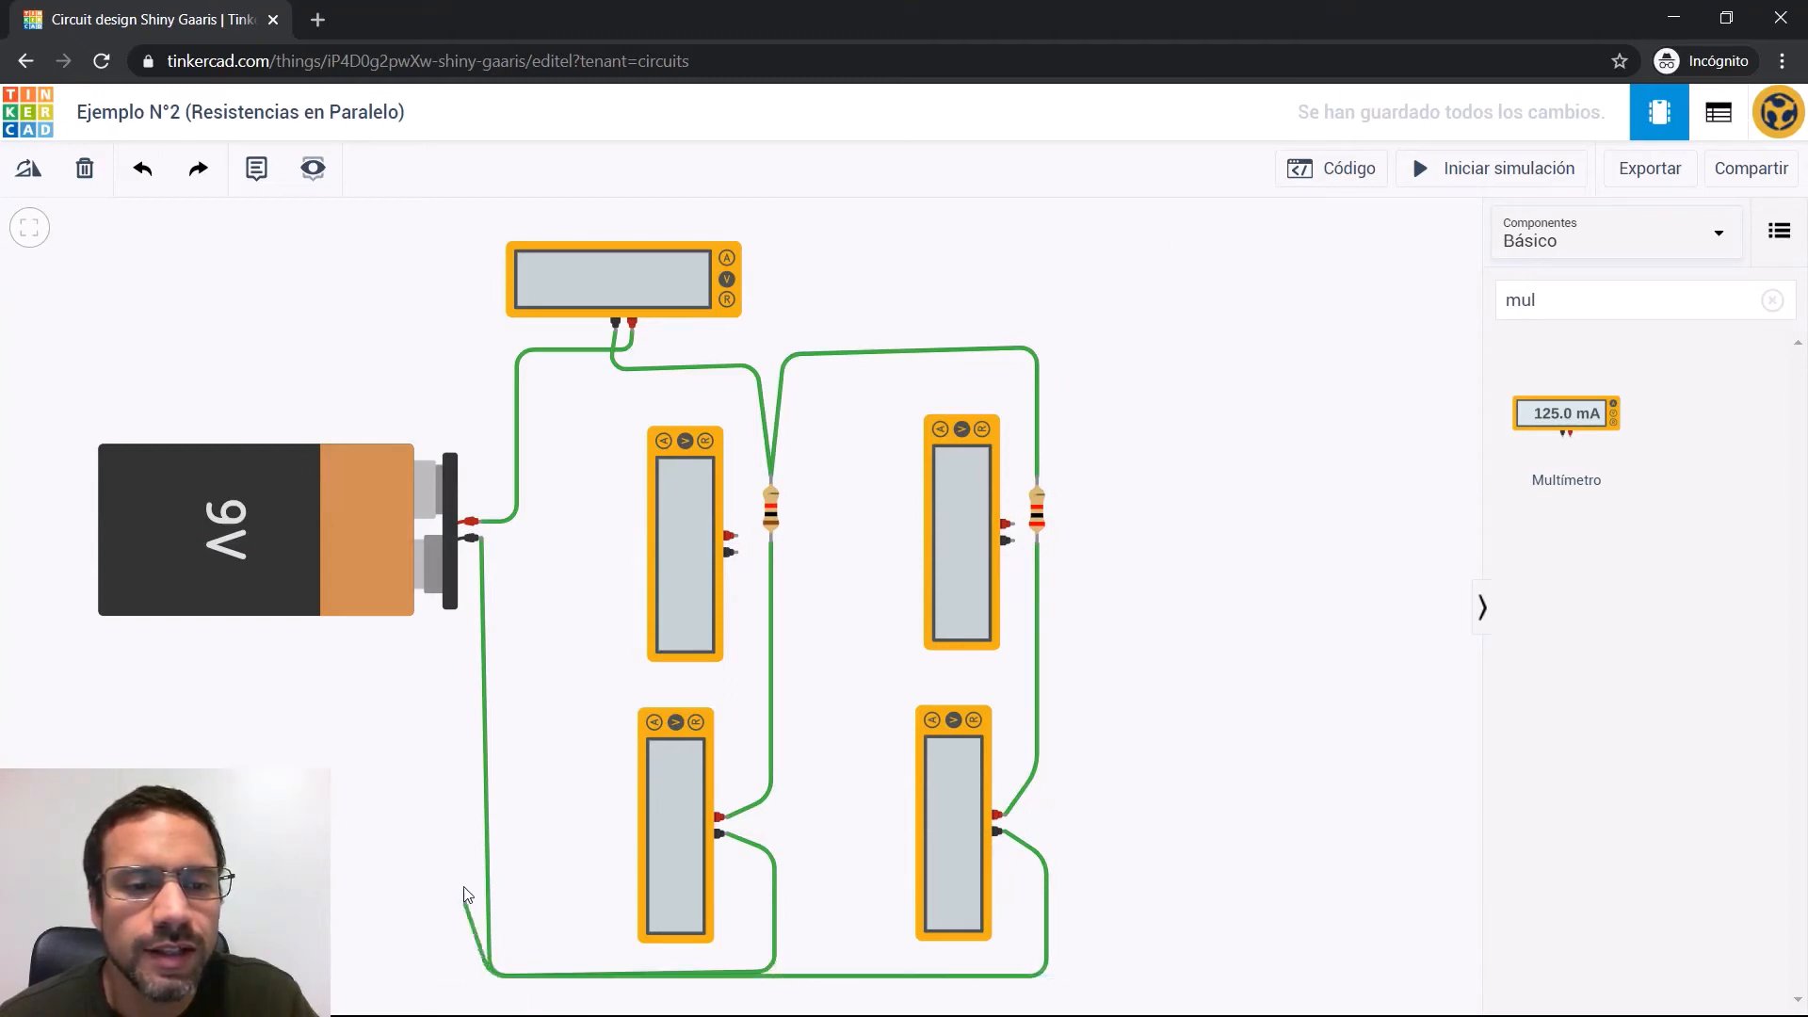
{"action": "left_click", "coordinate": [481, 541]}
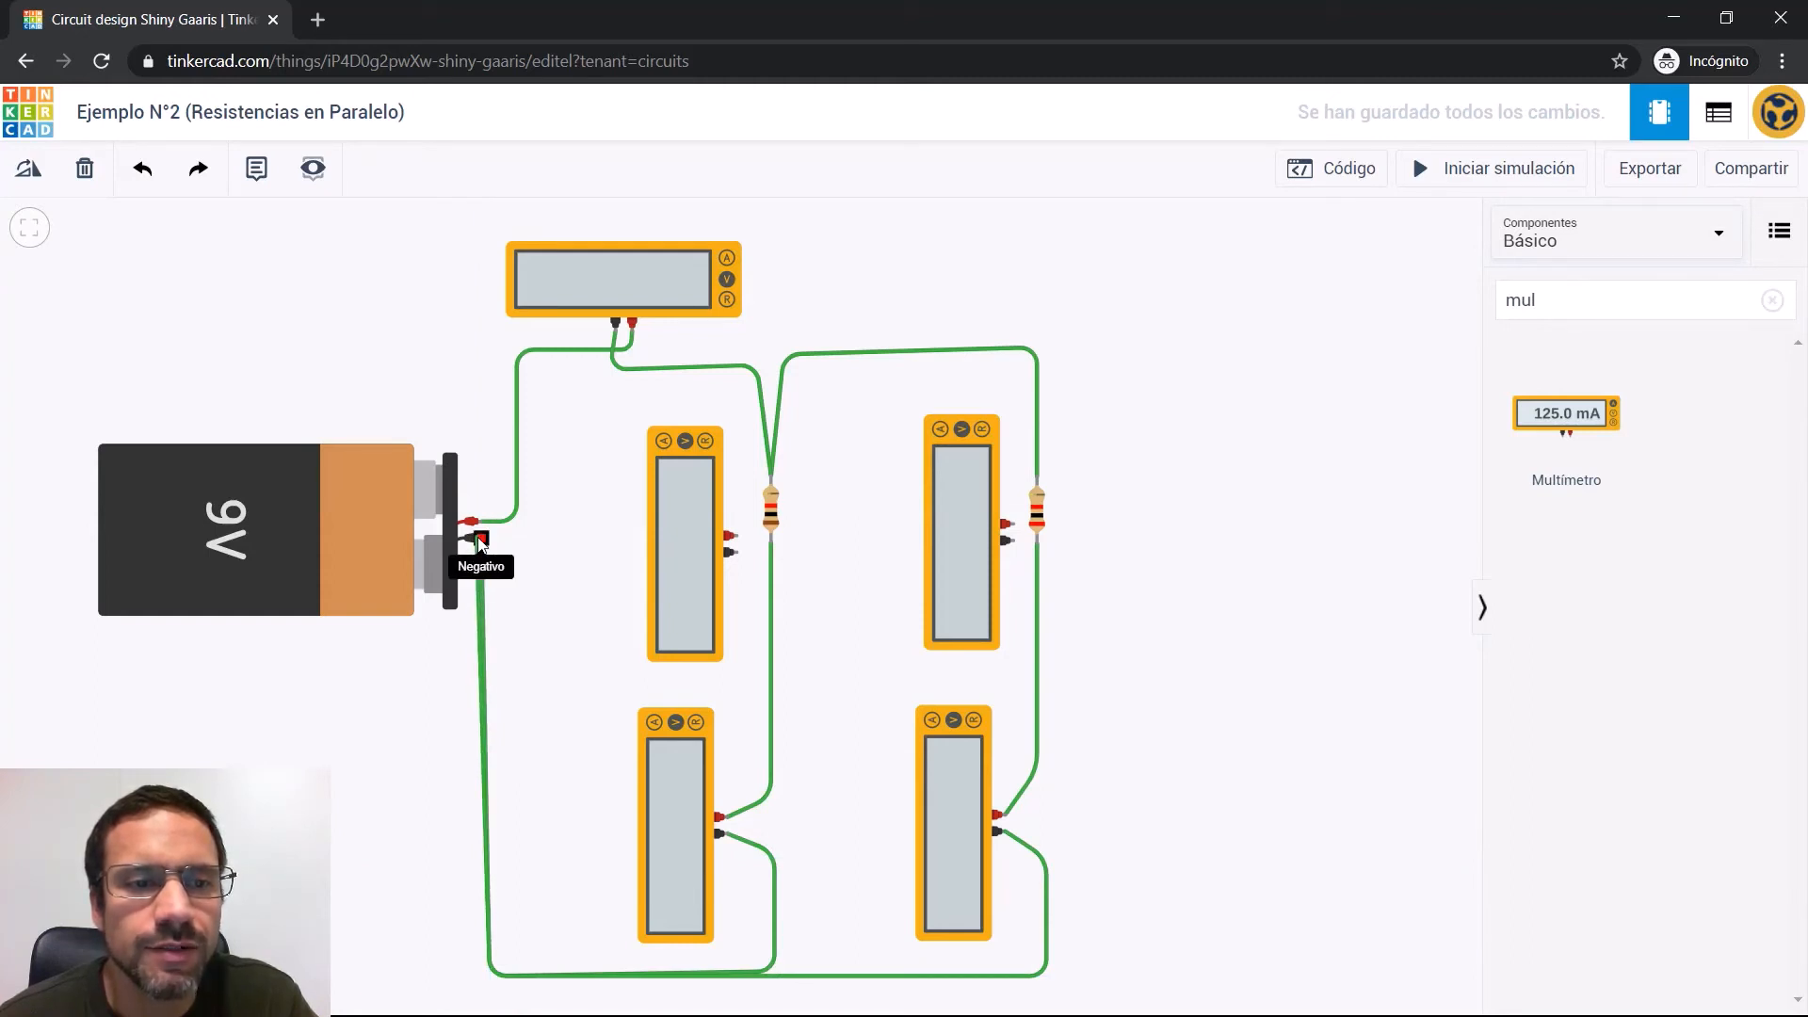
{"action": "left_click", "coordinate": [478, 538]}
{"action": "left_click", "coordinate": [1122, 582]}
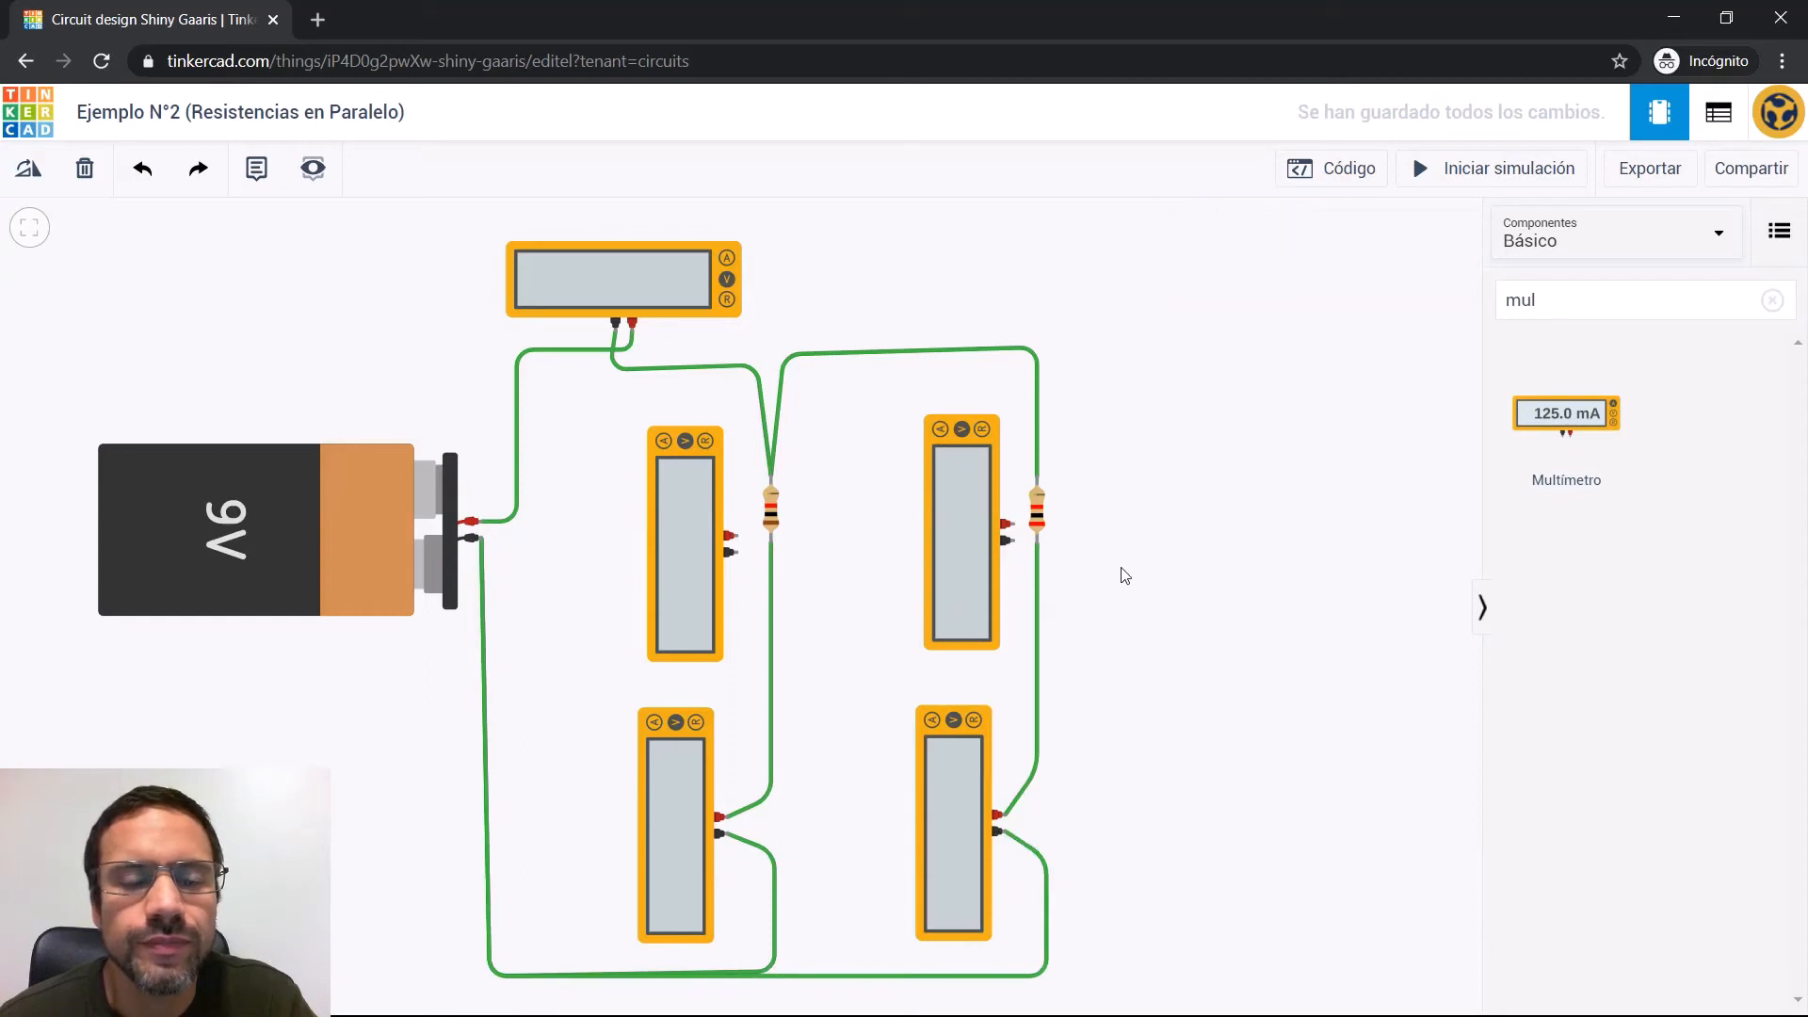
Wire the multimeter beside the 1 kΩ resistor in parallel with it, positive probe to the upper terminal and negative probe to the lower terminal
{"action": "left_click", "coordinate": [732, 535]}
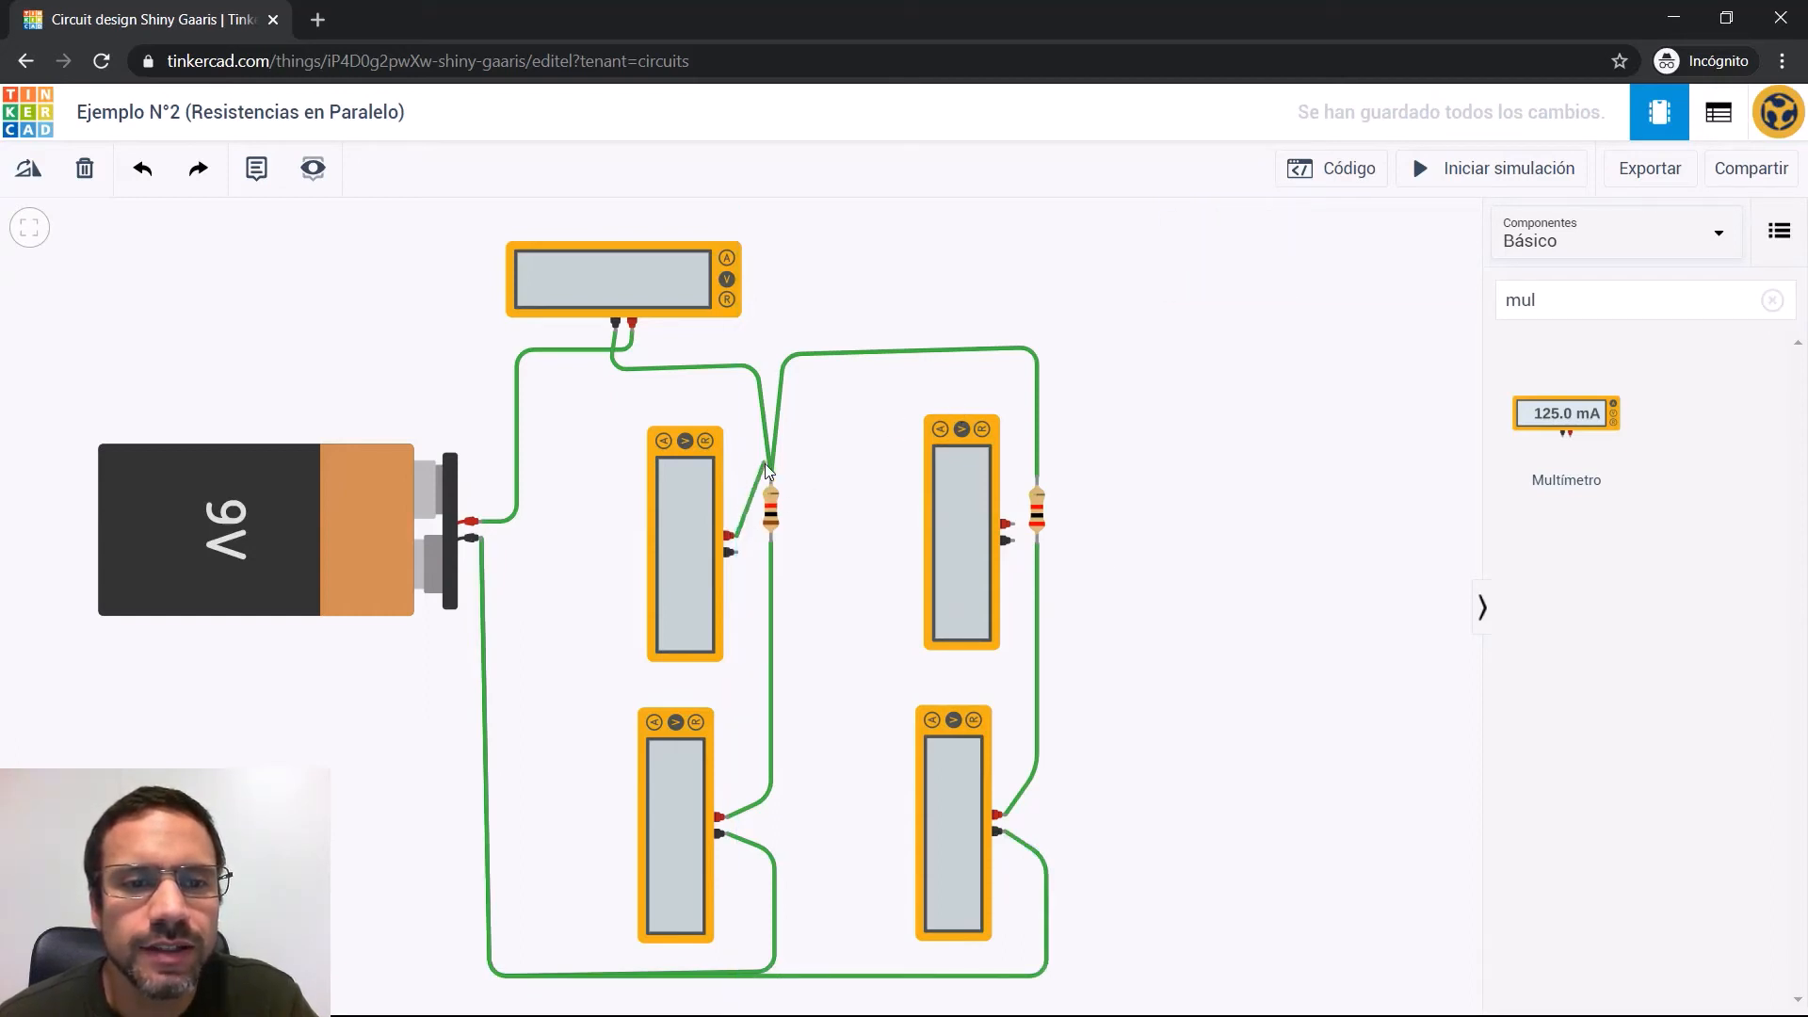
{"action": "left_click", "coordinate": [742, 477]}
{"action": "left_click", "coordinate": [770, 476]}
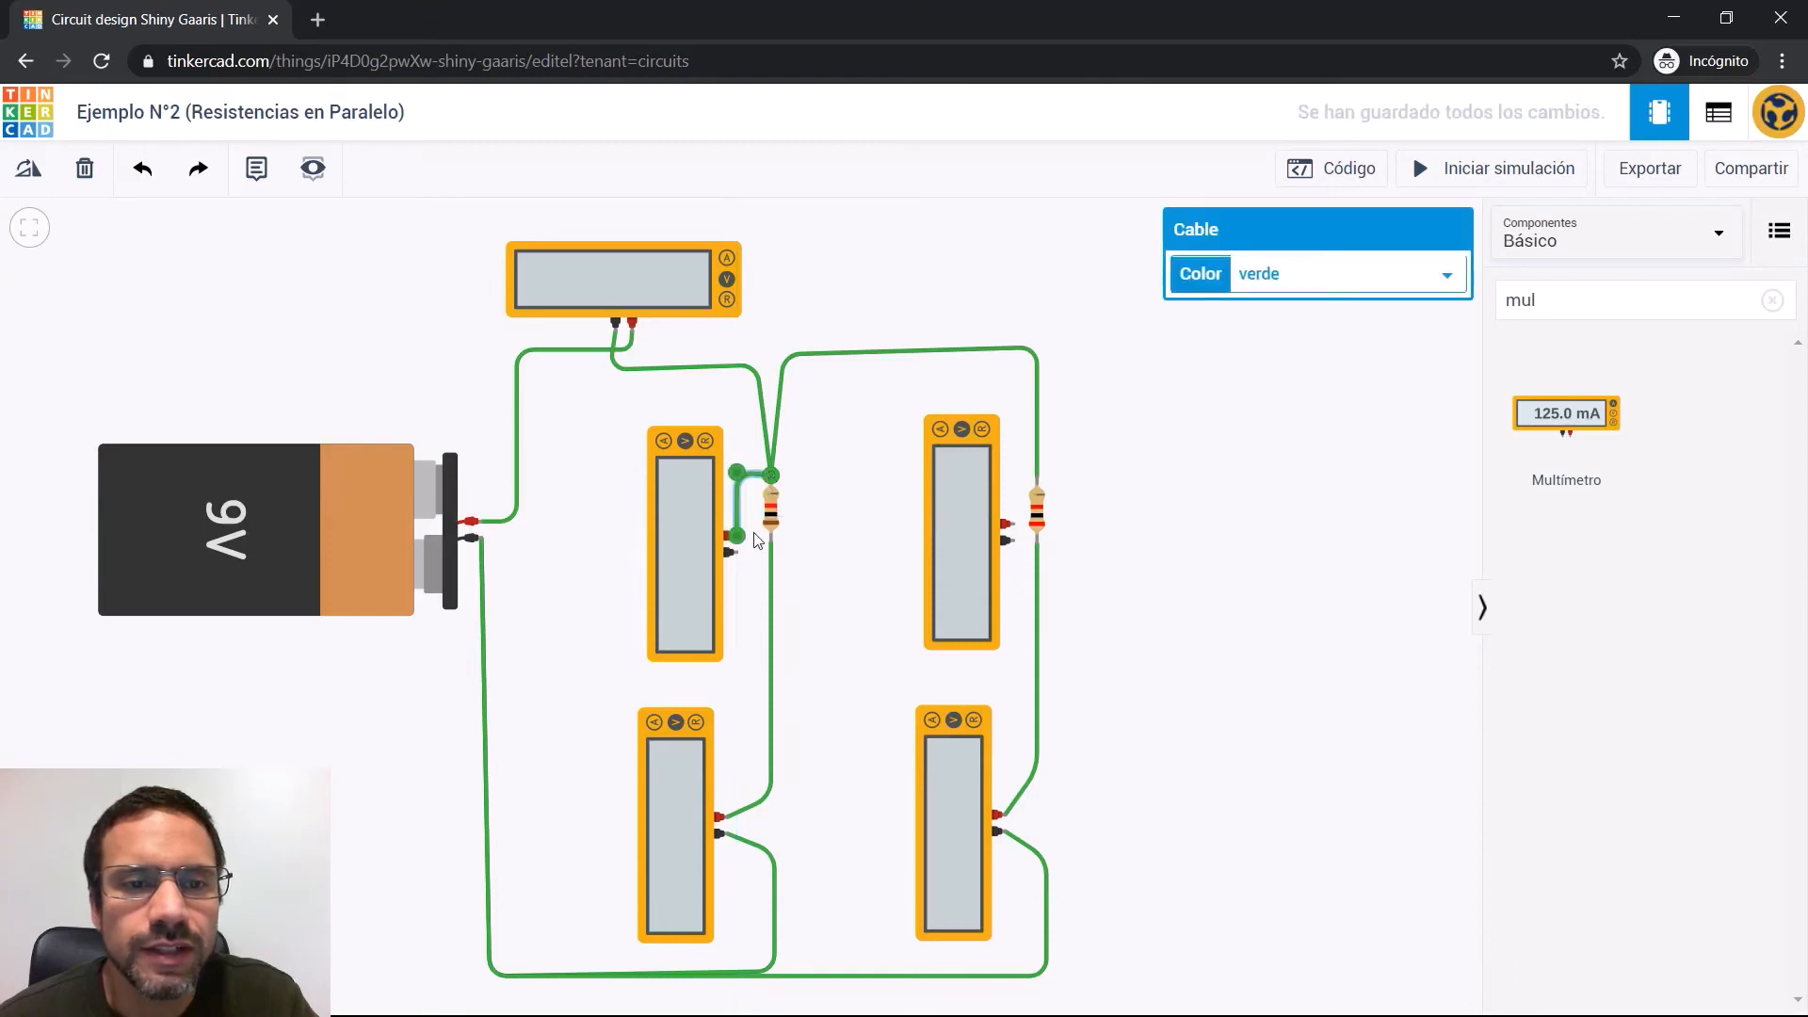
{"action": "left_click", "coordinate": [730, 552]}
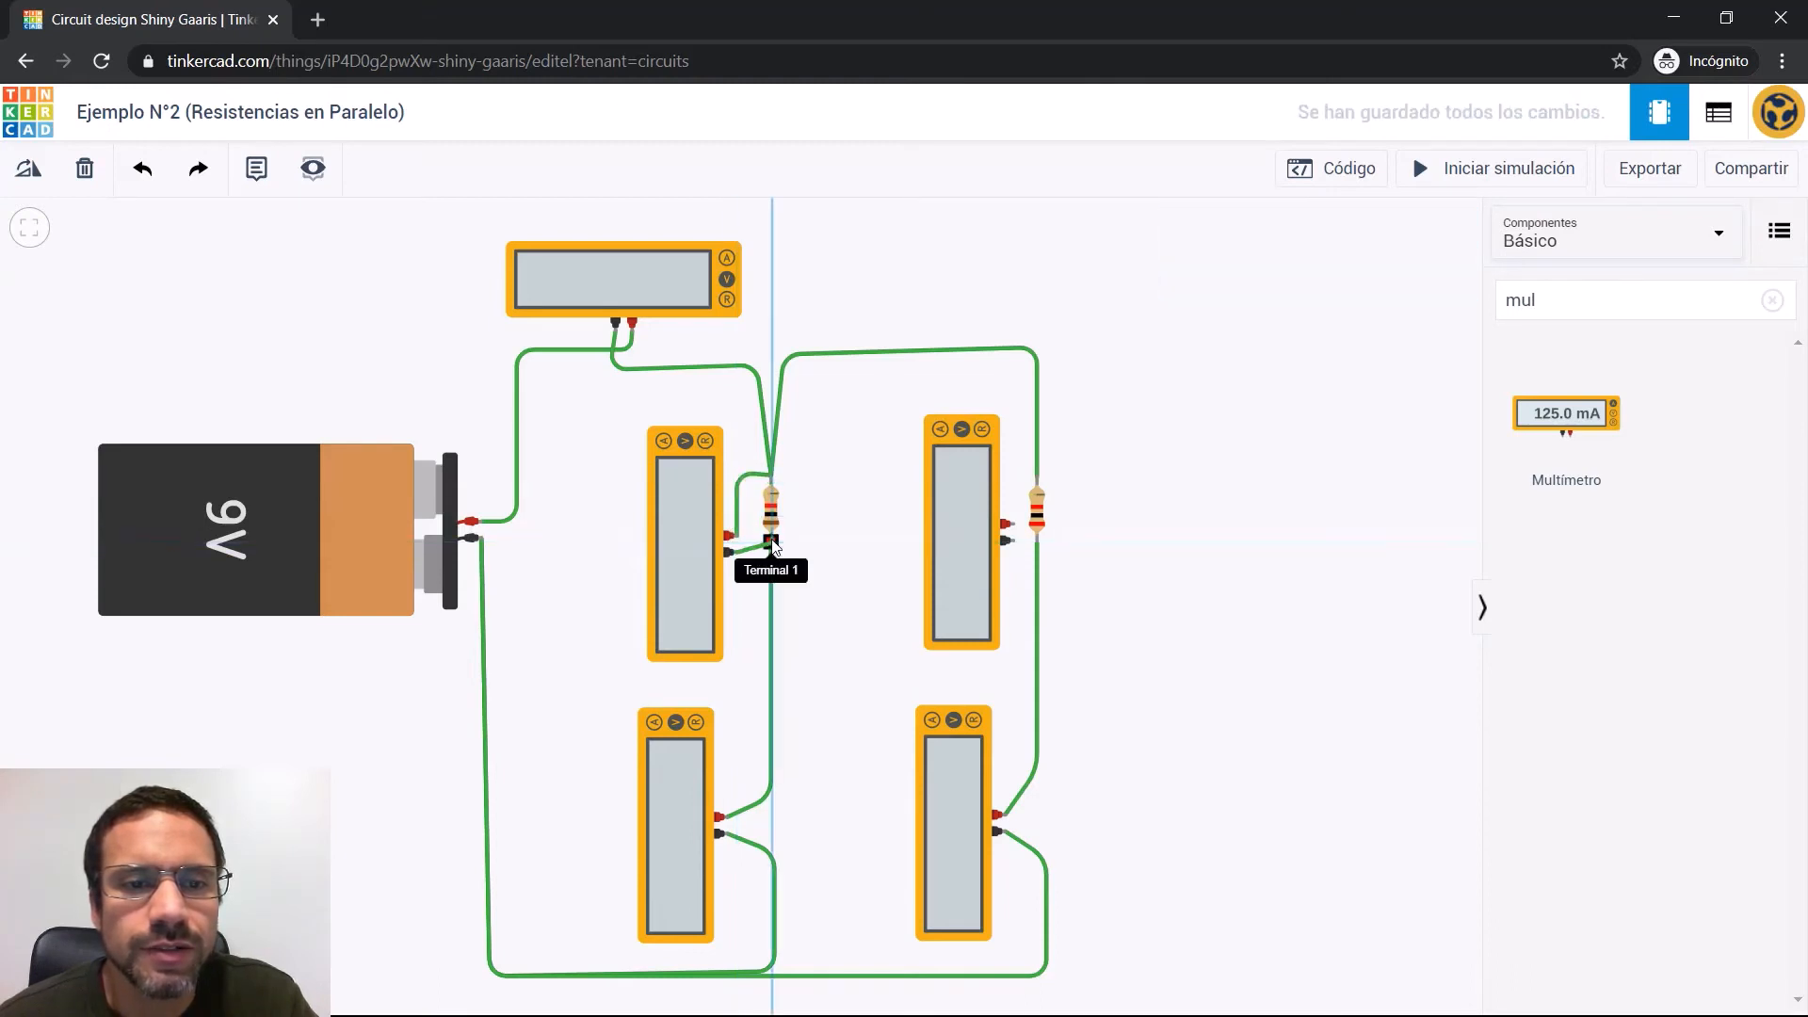
{"action": "left_click", "coordinate": [771, 539]}
Wire the multimeter beside the 2 kΩ resistor across it, positive probe to the upper terminal and negative probe to the lower terminal
{"action": "left_click", "coordinate": [1007, 523]}
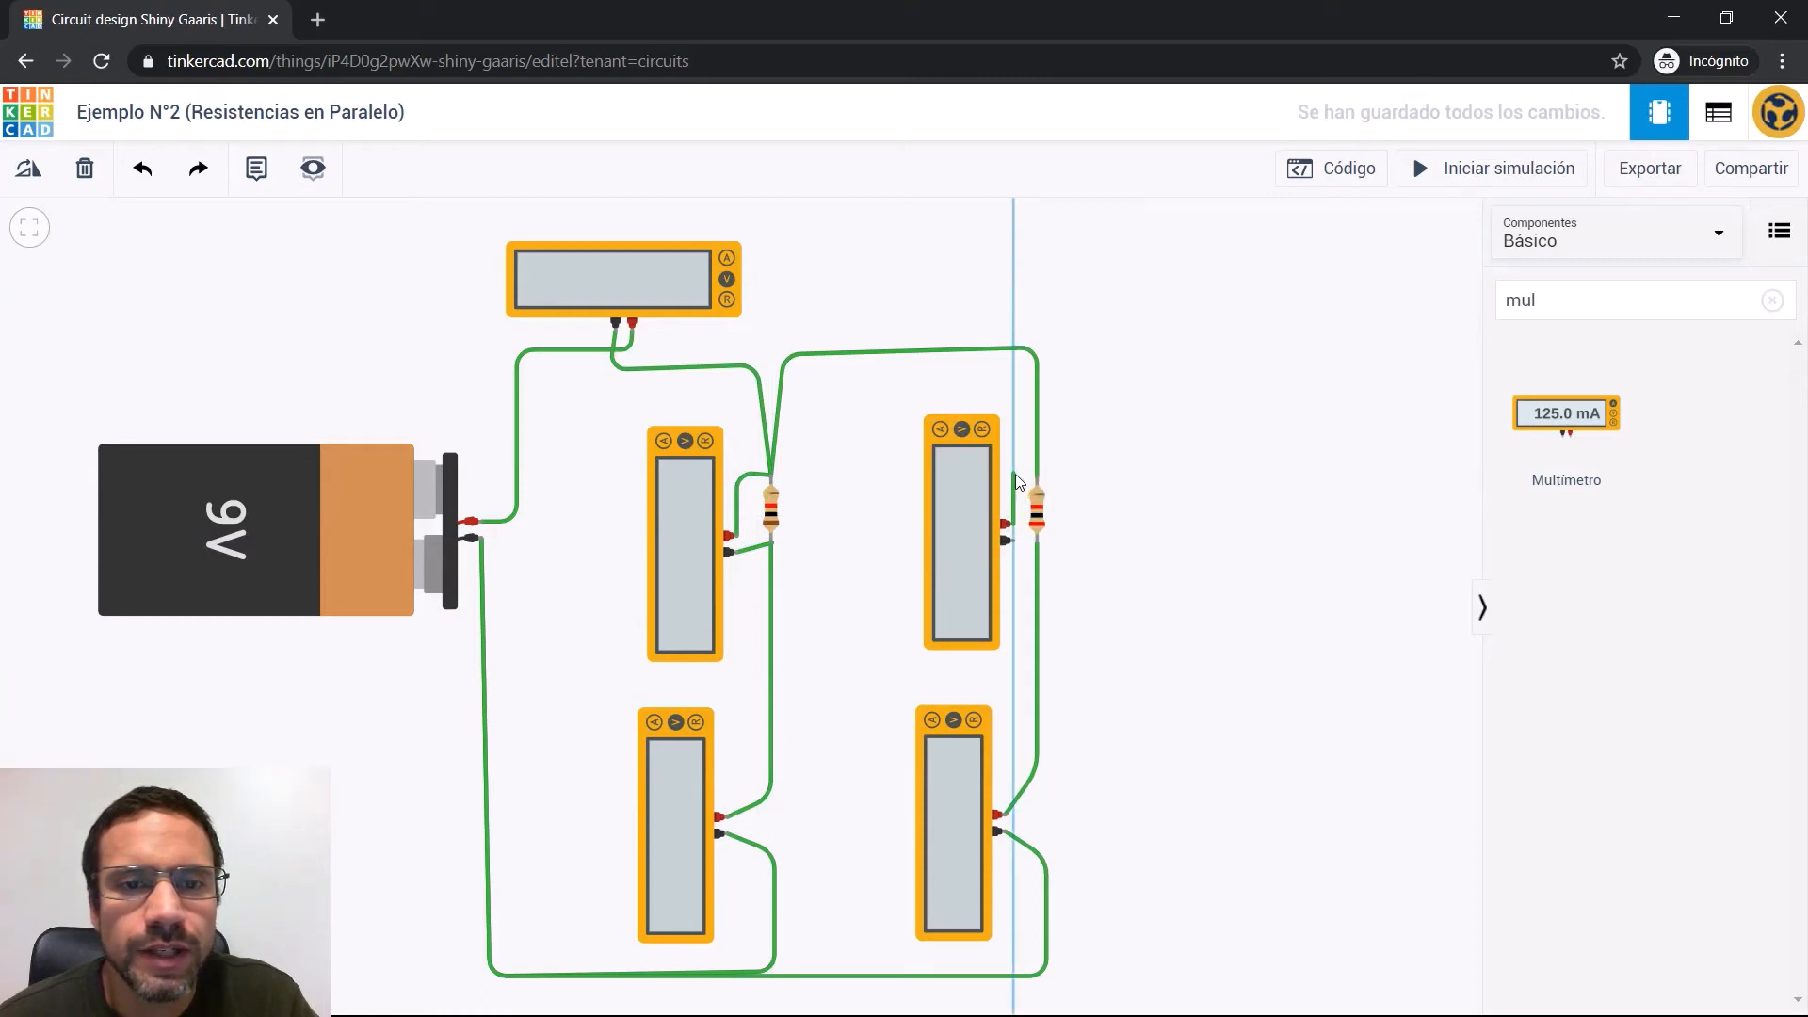
{"action": "left_click", "coordinate": [1014, 474]}
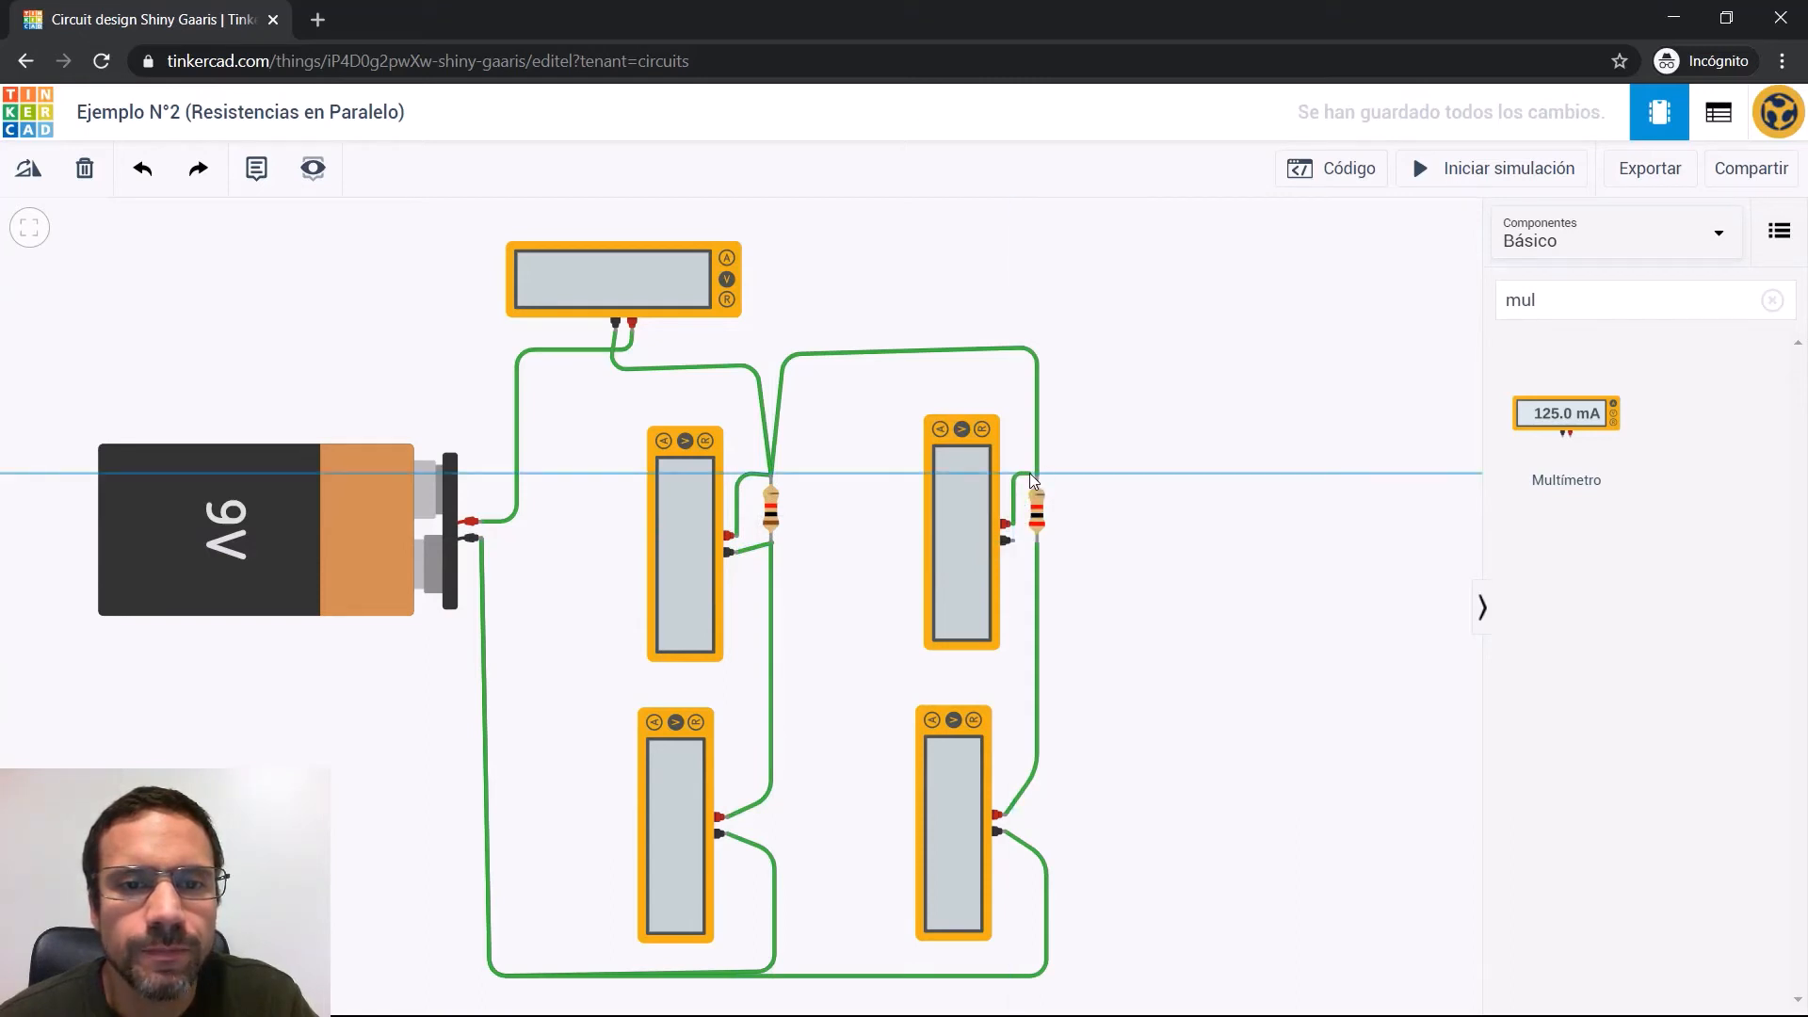
{"action": "left_click", "coordinate": [1035, 473]}
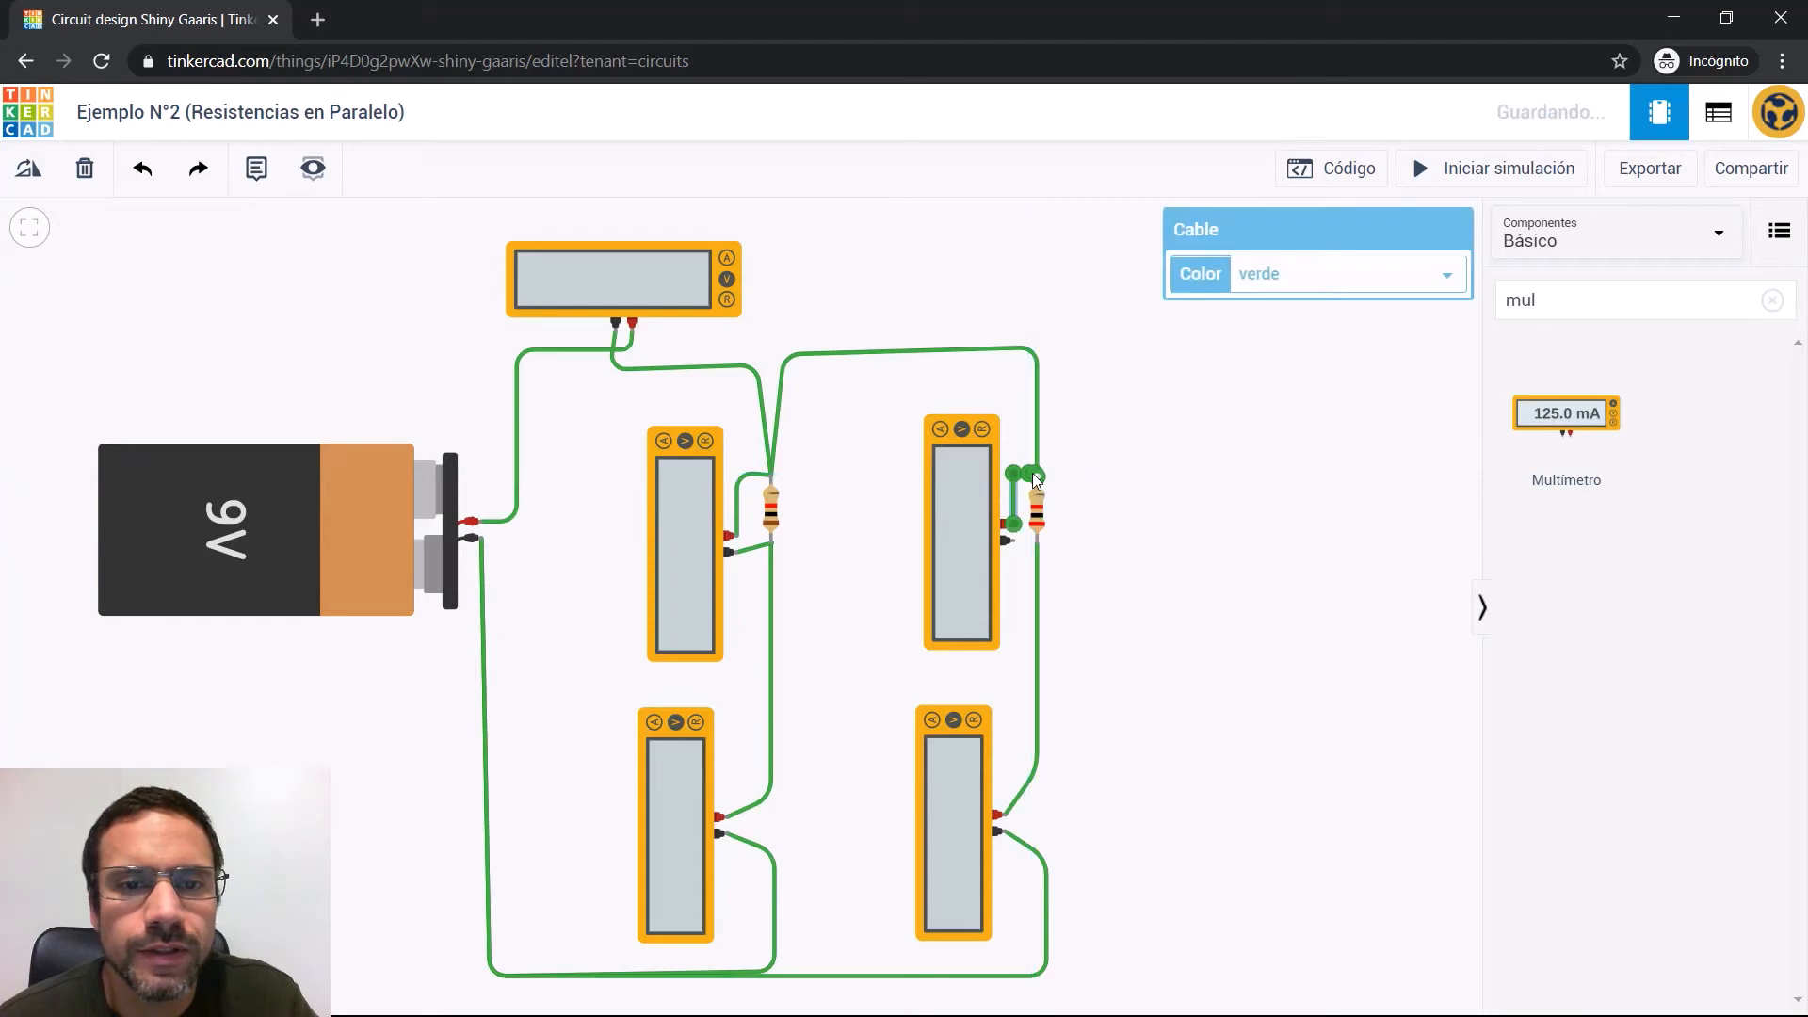
{"action": "left_click", "coordinate": [1012, 544]}
{"action": "left_click", "coordinate": [1035, 535]}
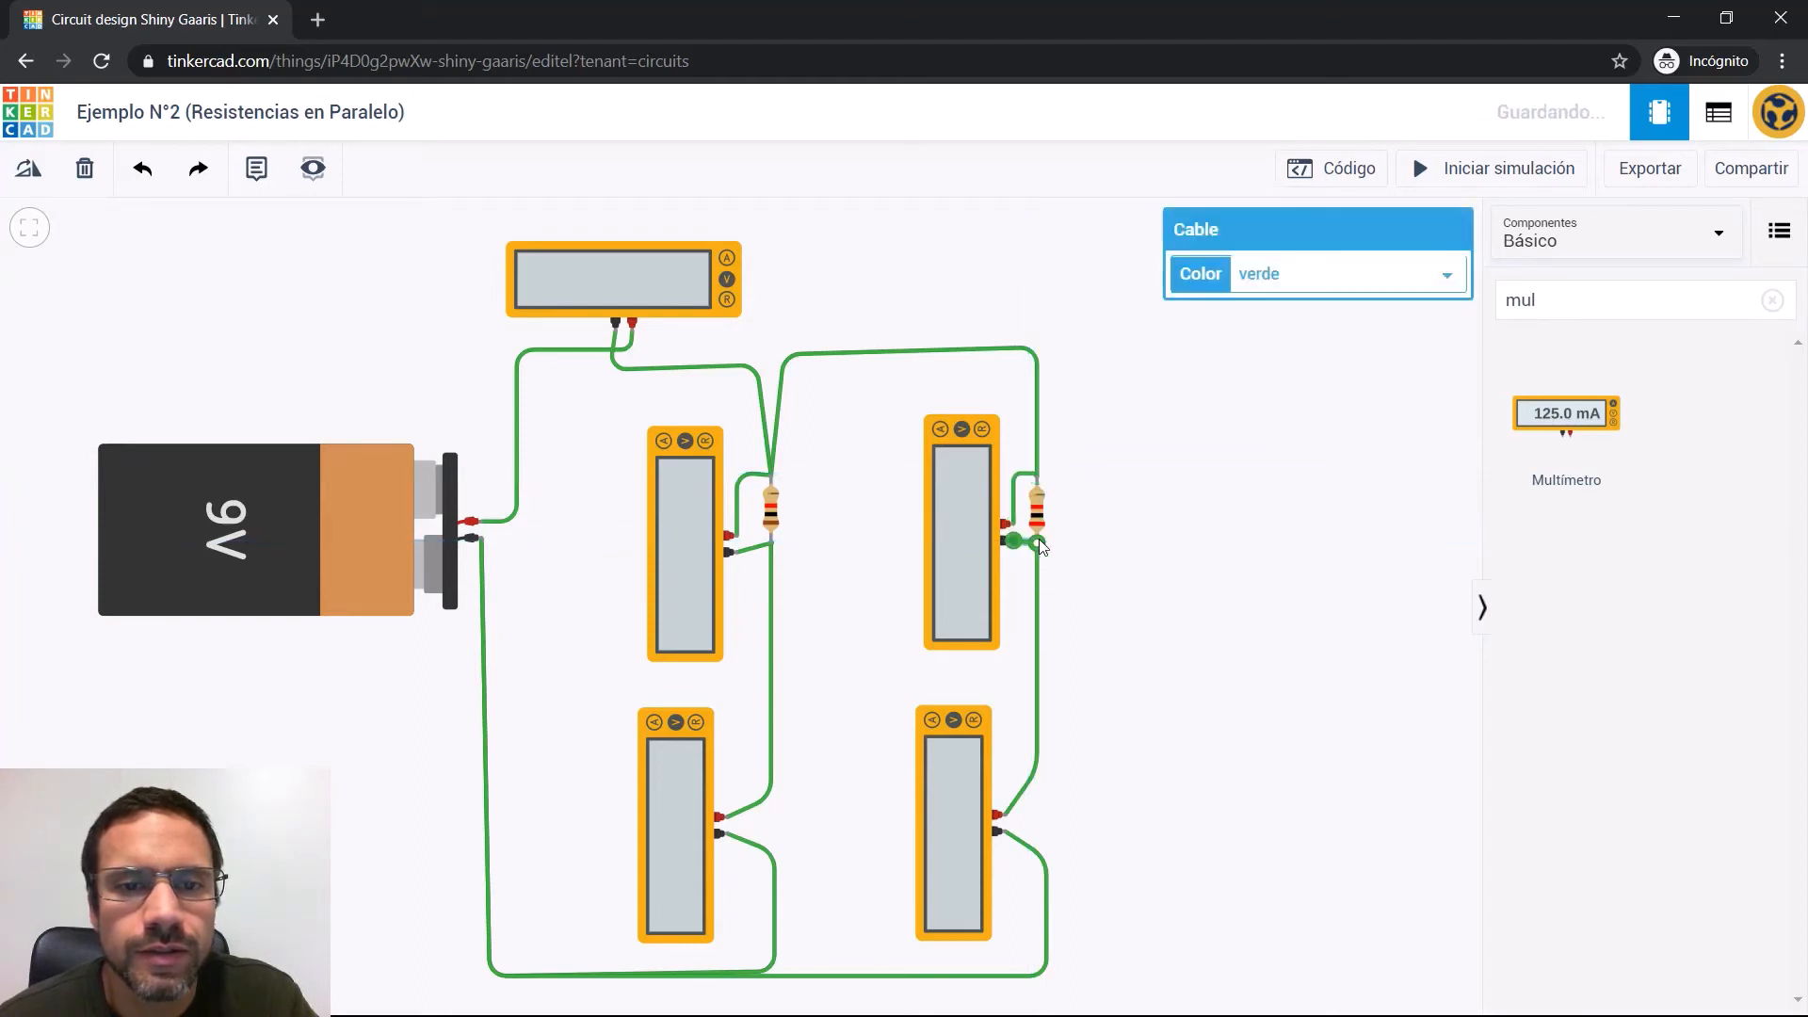
{"action": "left_click", "coordinate": [1125, 480]}
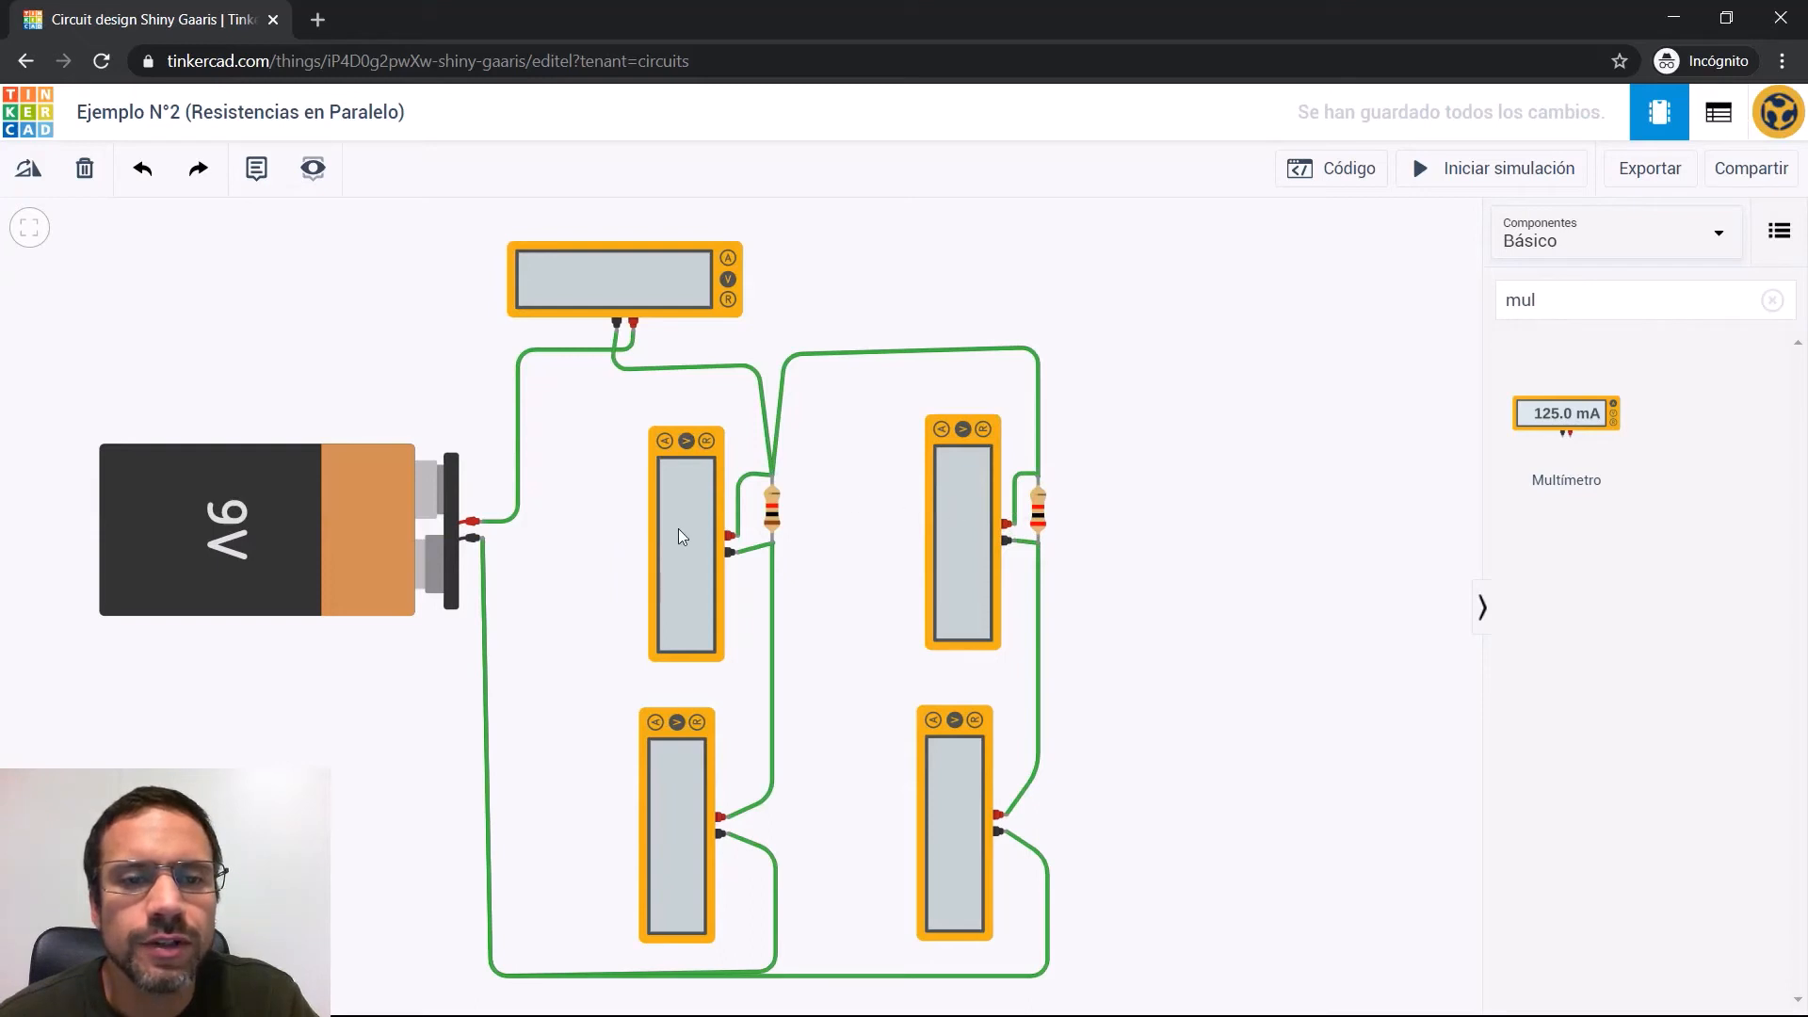
Set the mode of the two multimeters below the 1 kΩ and 2 kΩ resistors to Amperaje
{"action": "left_click", "coordinate": [666, 821]}
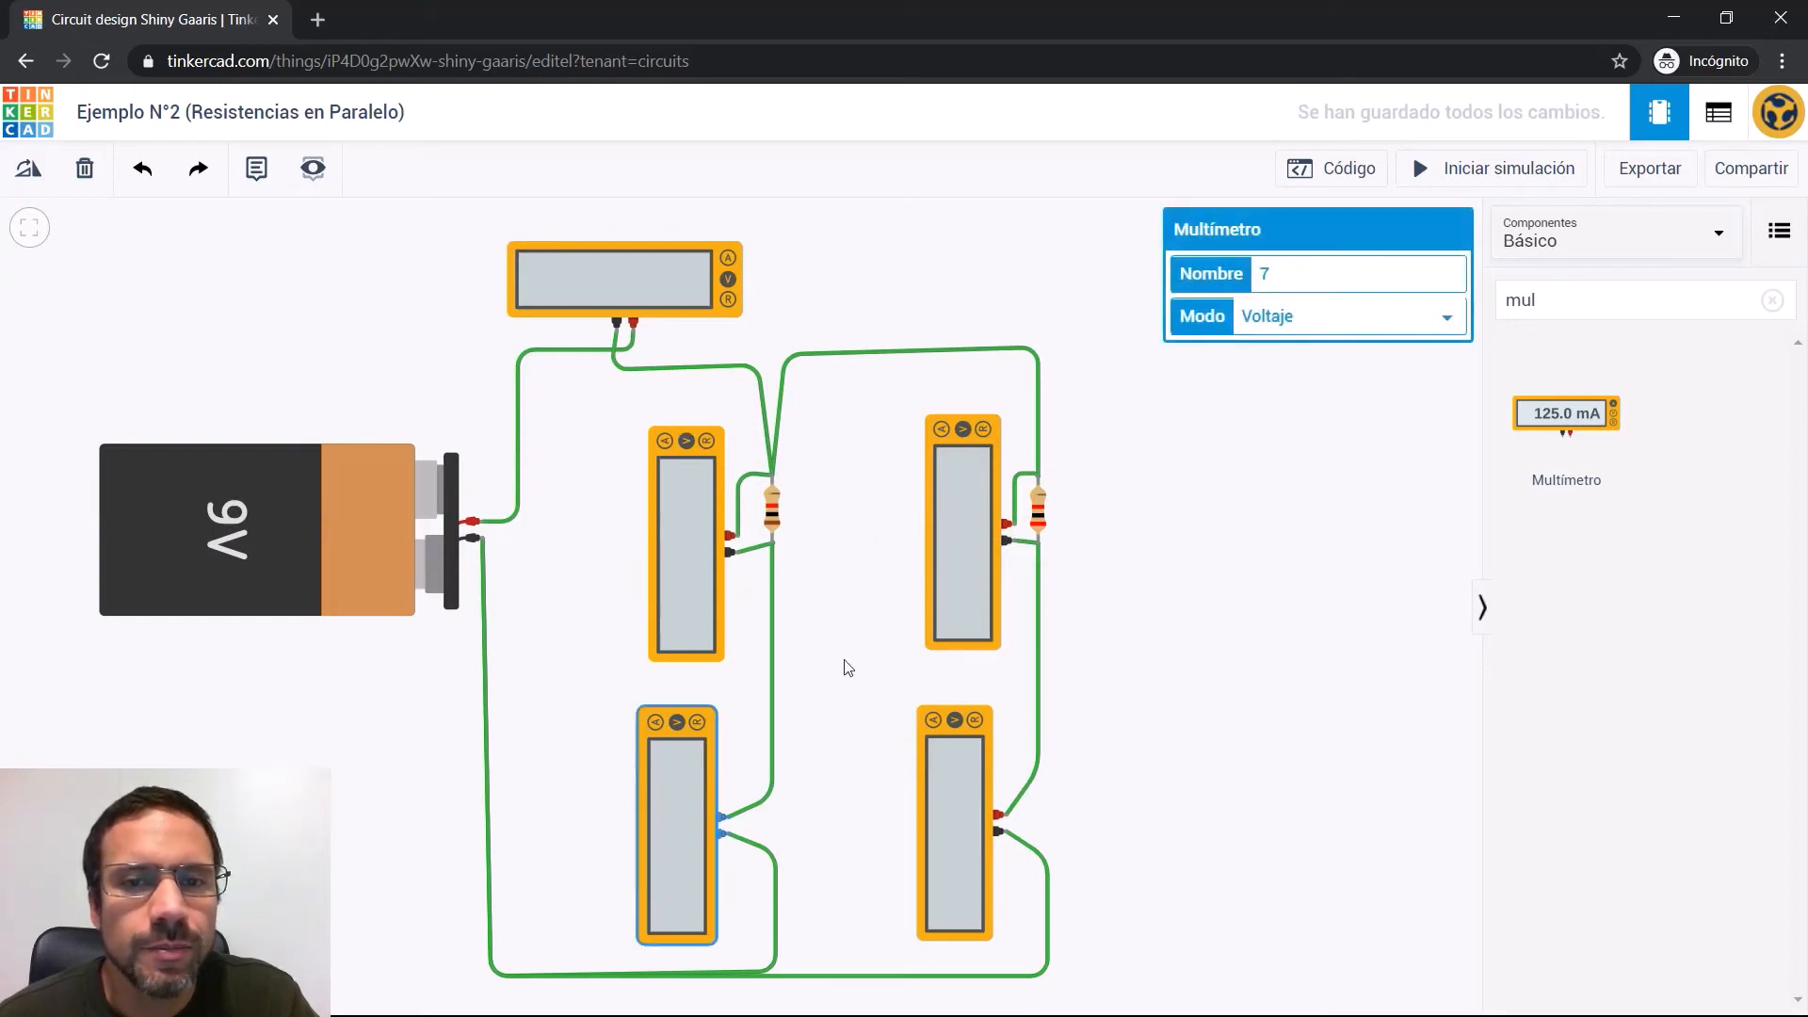
{"action": "left_click", "coordinate": [1298, 324]}
{"action": "left_click", "coordinate": [1297, 343]}
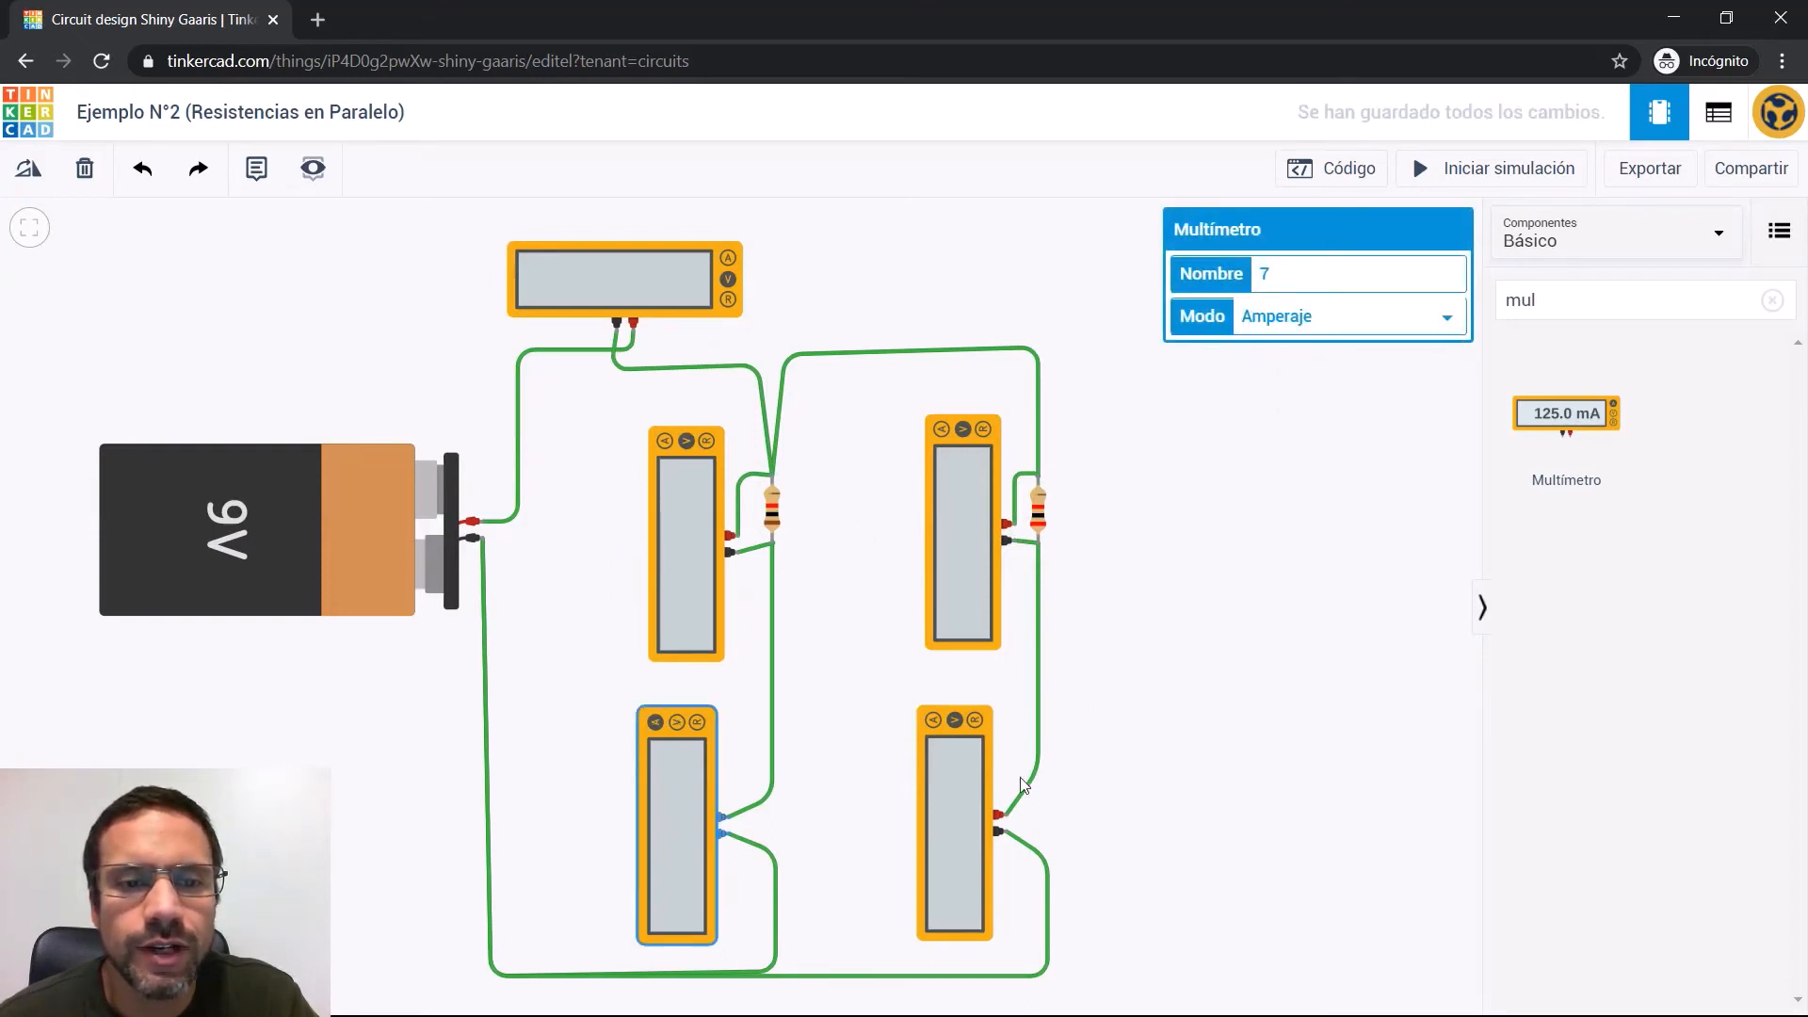
{"action": "left_click", "coordinate": [969, 760]}
{"action": "left_click", "coordinate": [1316, 319]}
{"action": "left_click", "coordinate": [1303, 345]}
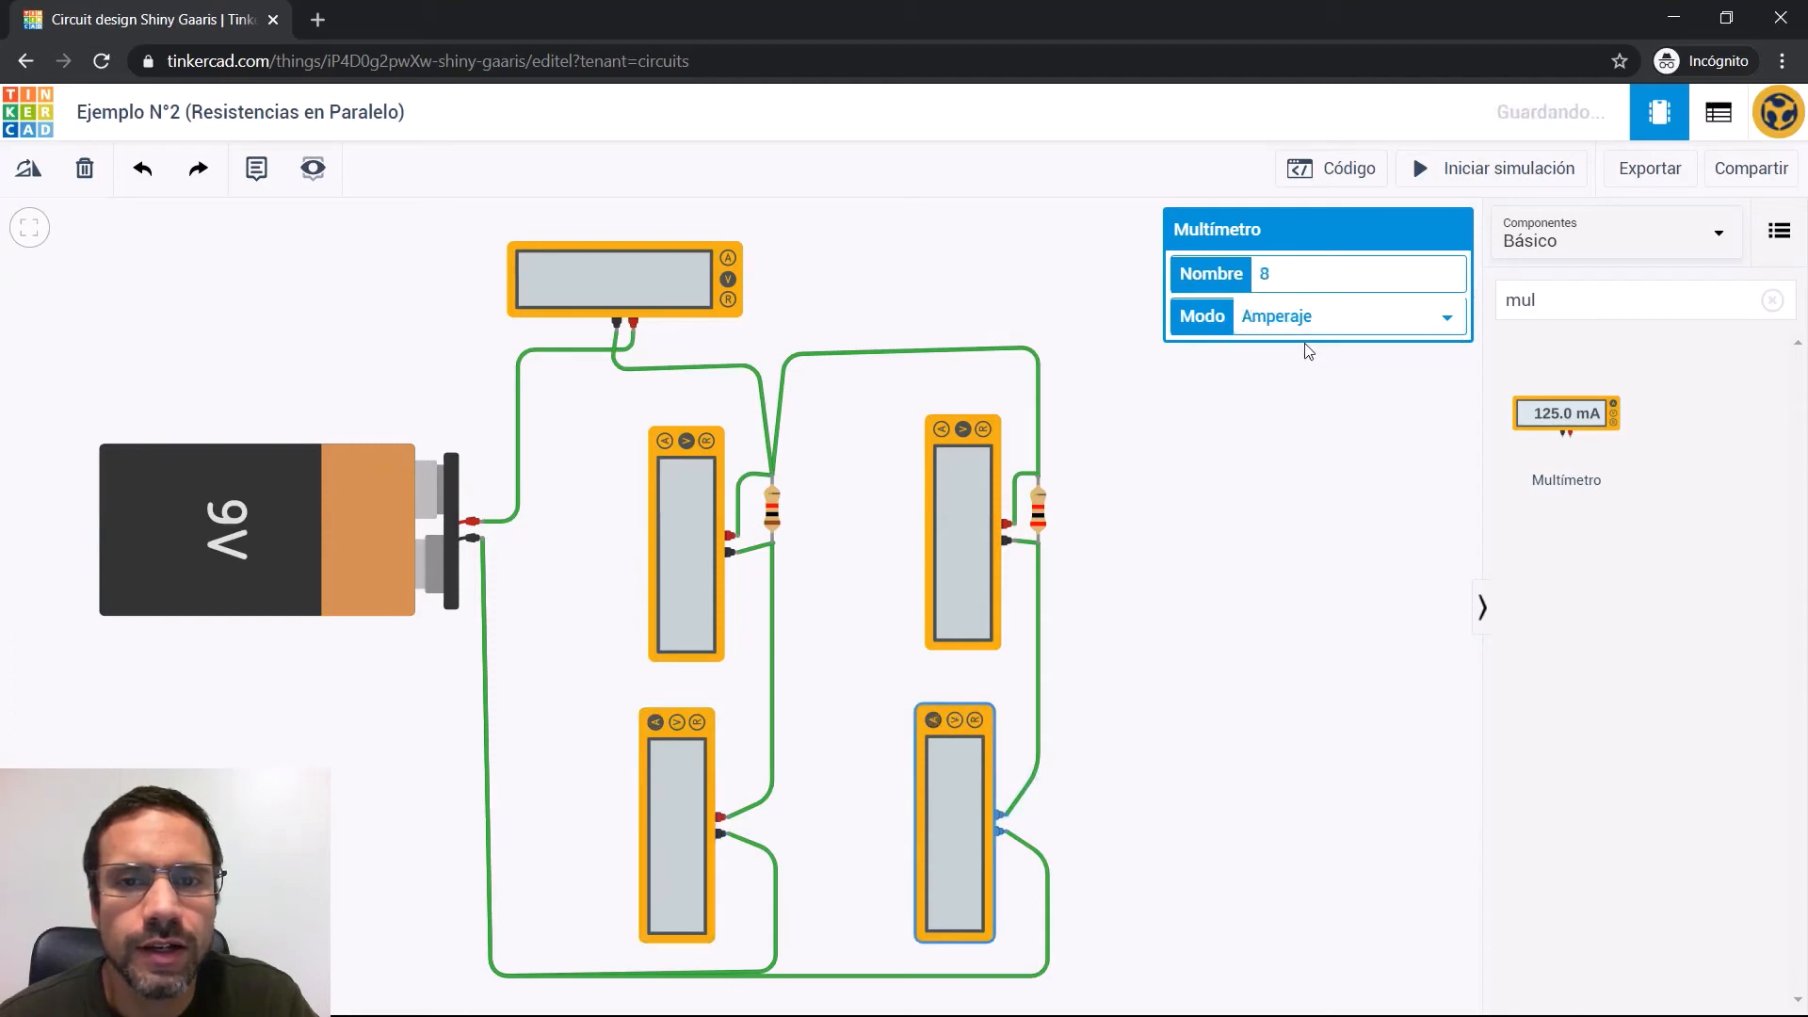
Set the mode of the horizontal multimeter above the circuit to Amperaje
{"action": "left_click", "coordinate": [619, 292]}
{"action": "left_click", "coordinate": [1265, 314]}
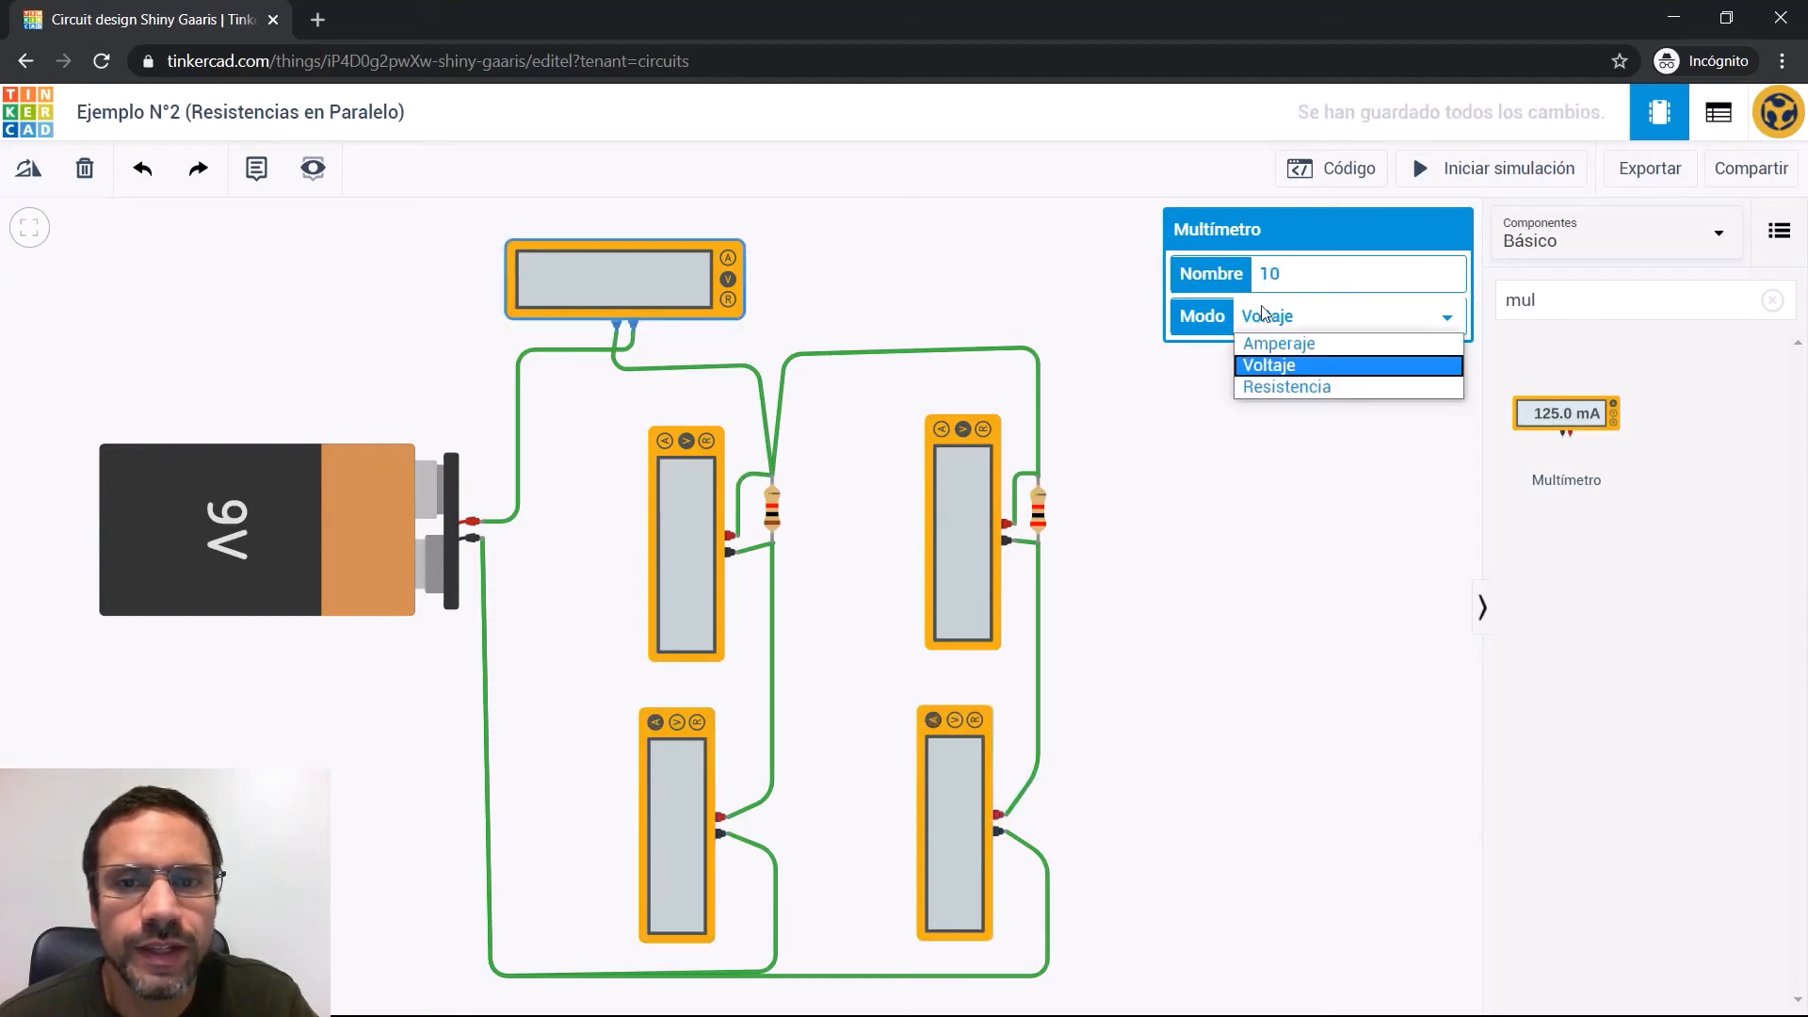
{"action": "left_click", "coordinate": [1277, 346]}
{"action": "left_click", "coordinate": [1170, 355]}
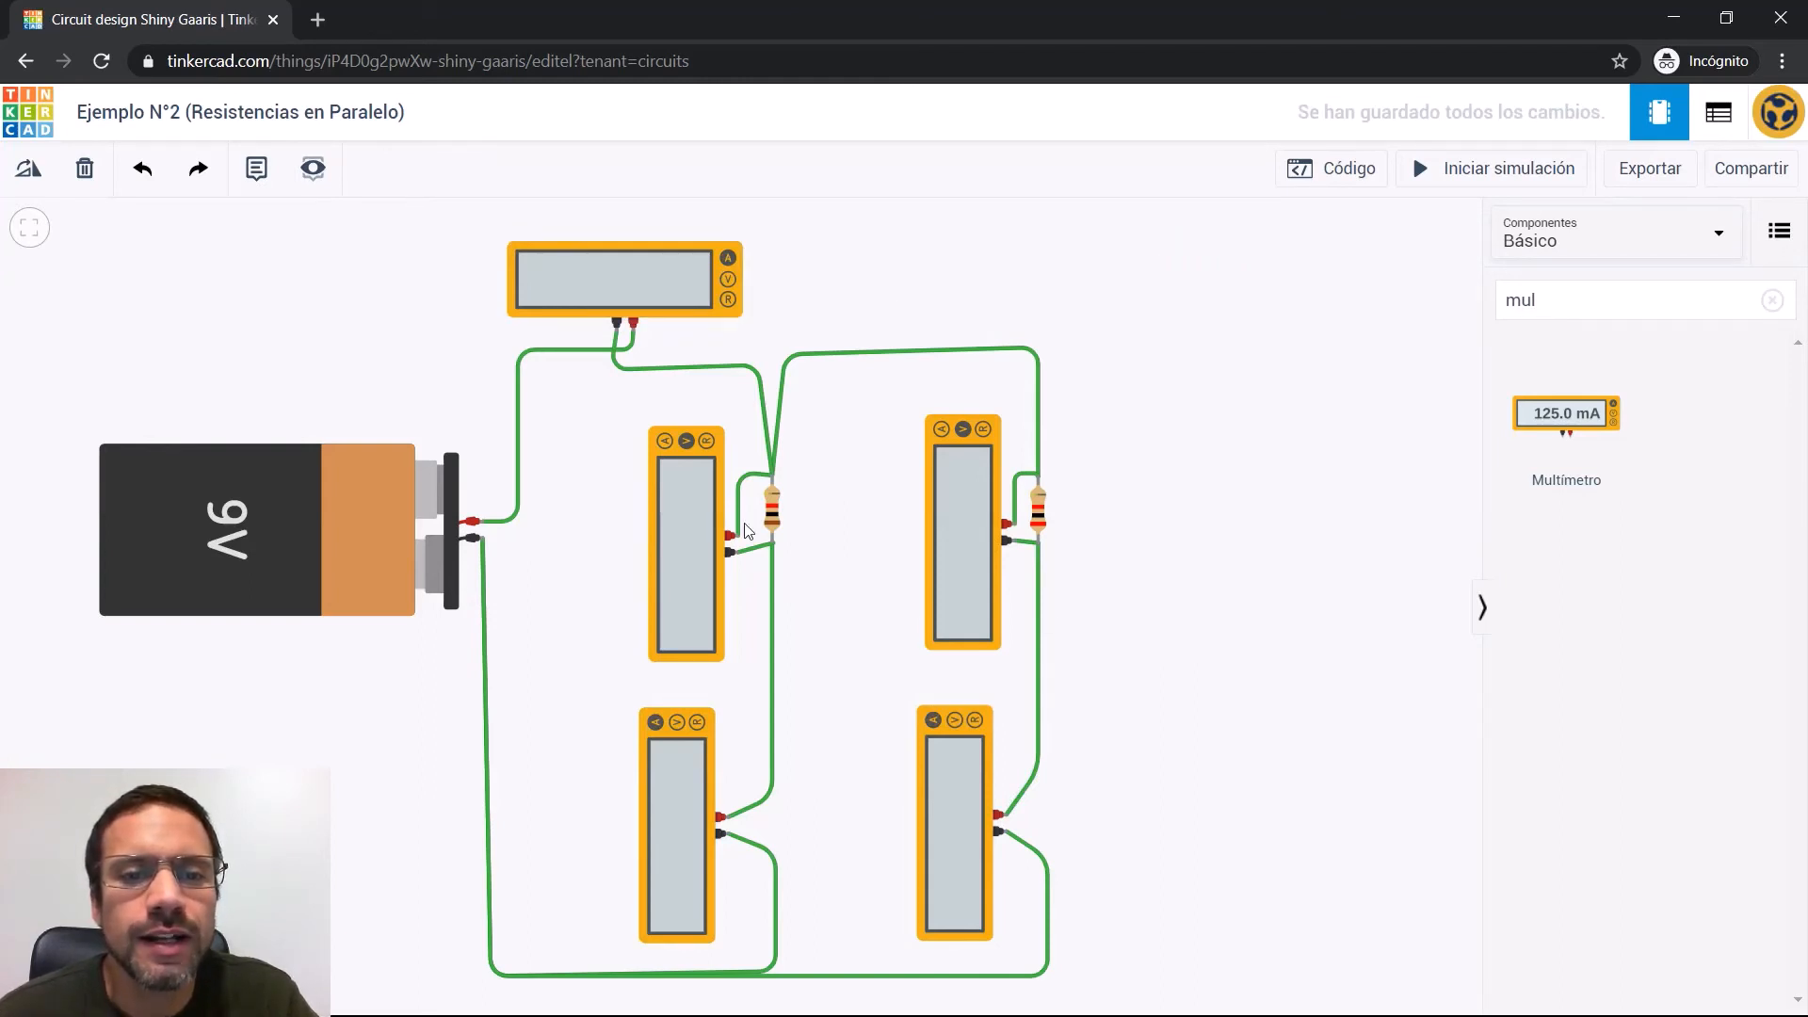
Add an annotation beside the 2 kΩ resistor reading "1/Req=1/1K+1/2K=3/2K"
{"action": "left_click", "coordinate": [256, 170]}
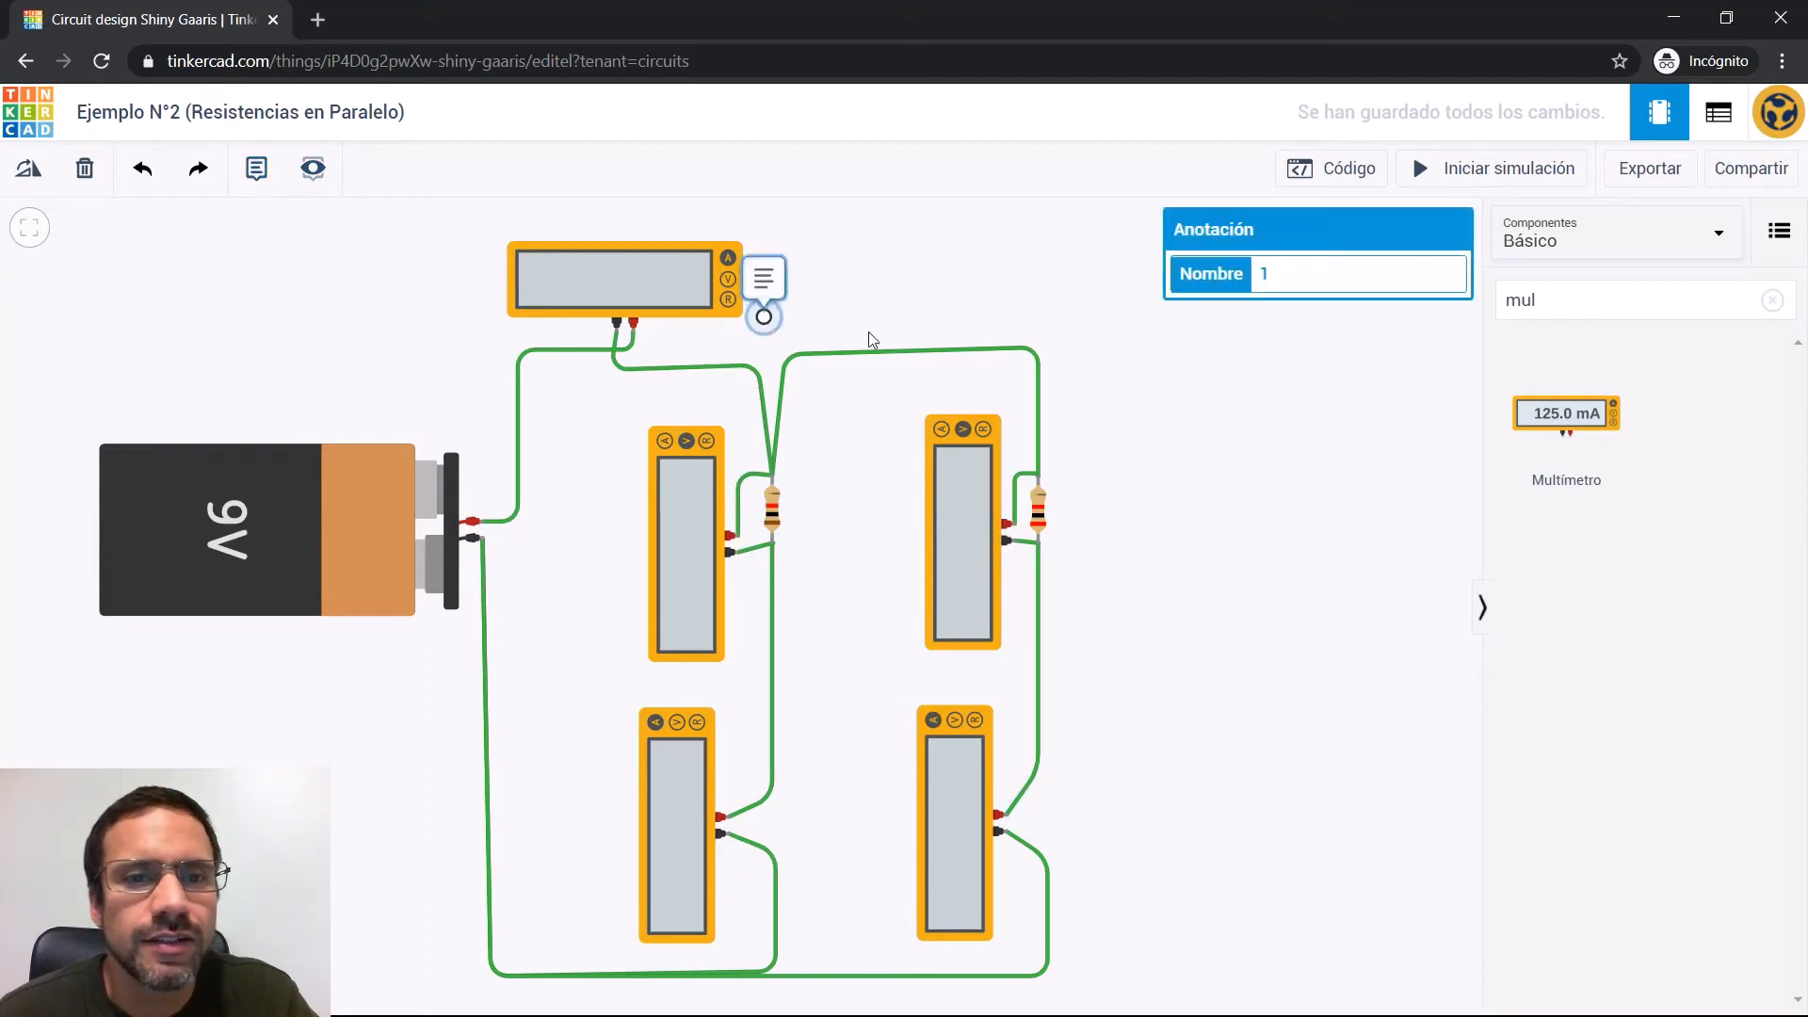
{"action": "left_click", "coordinate": [1172, 492]}
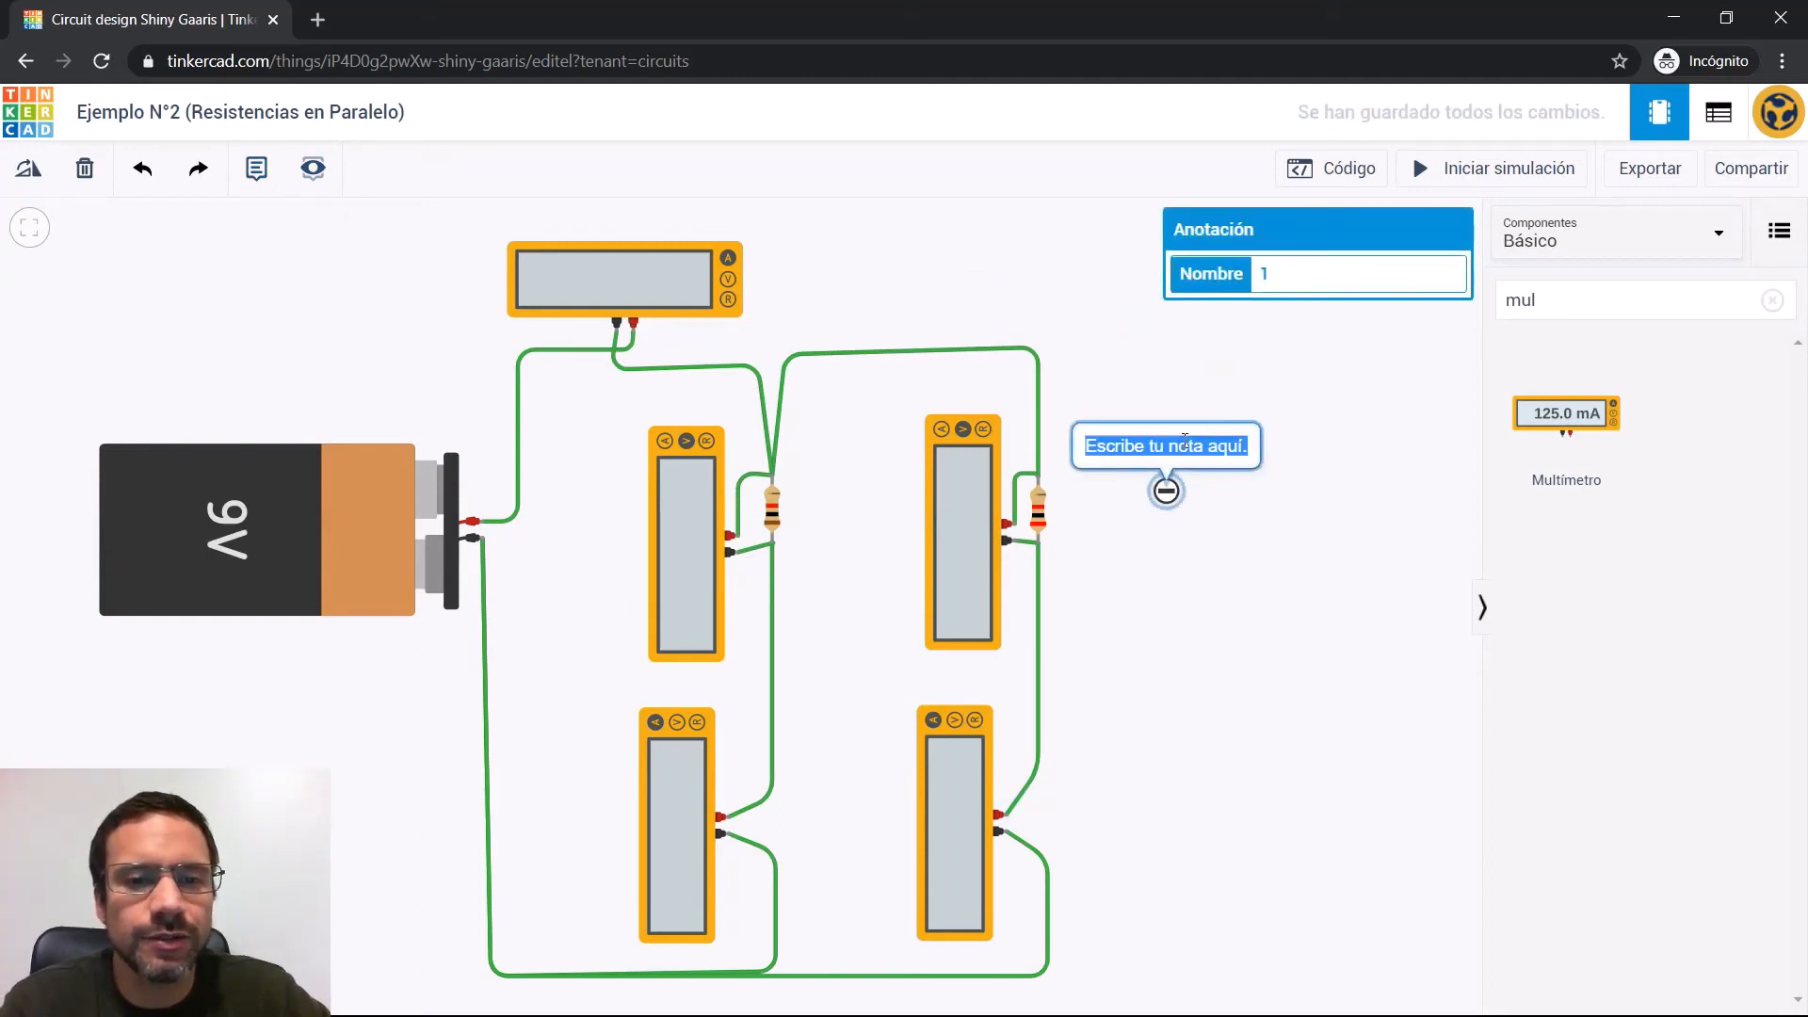
{"action": "type", "text": "1"}
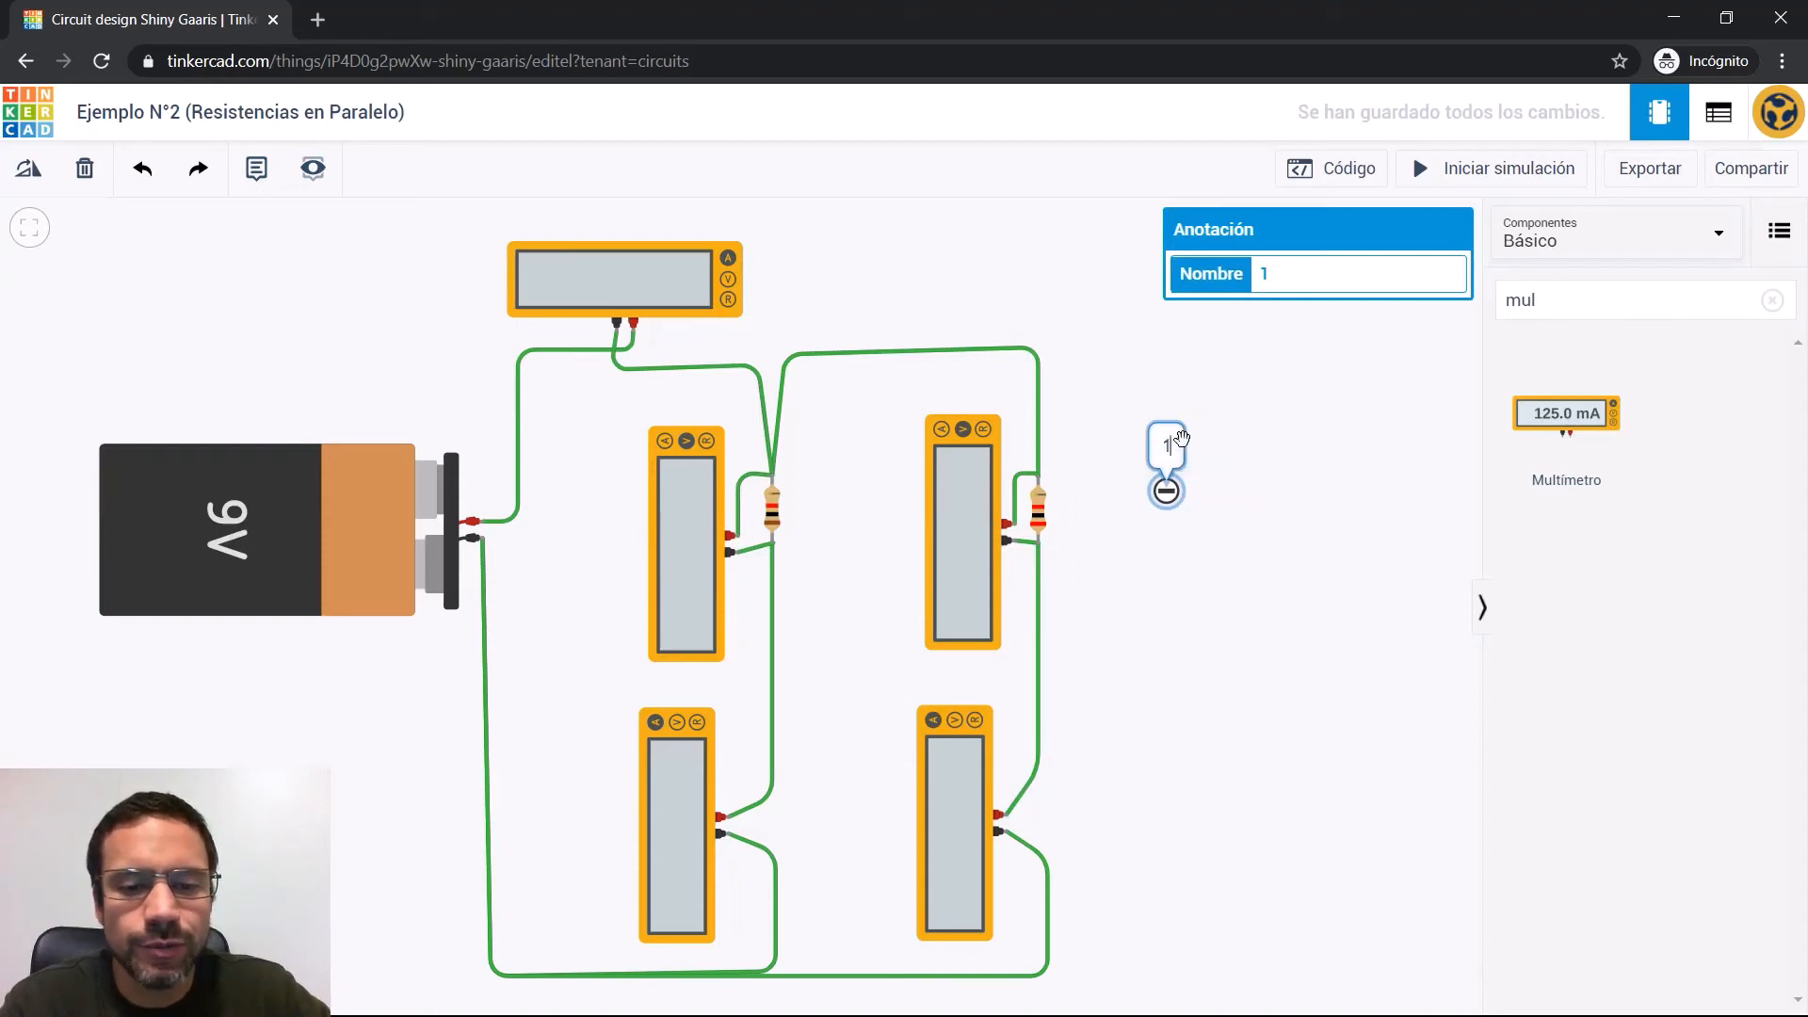
{"action": "type", "text": "/Req"}
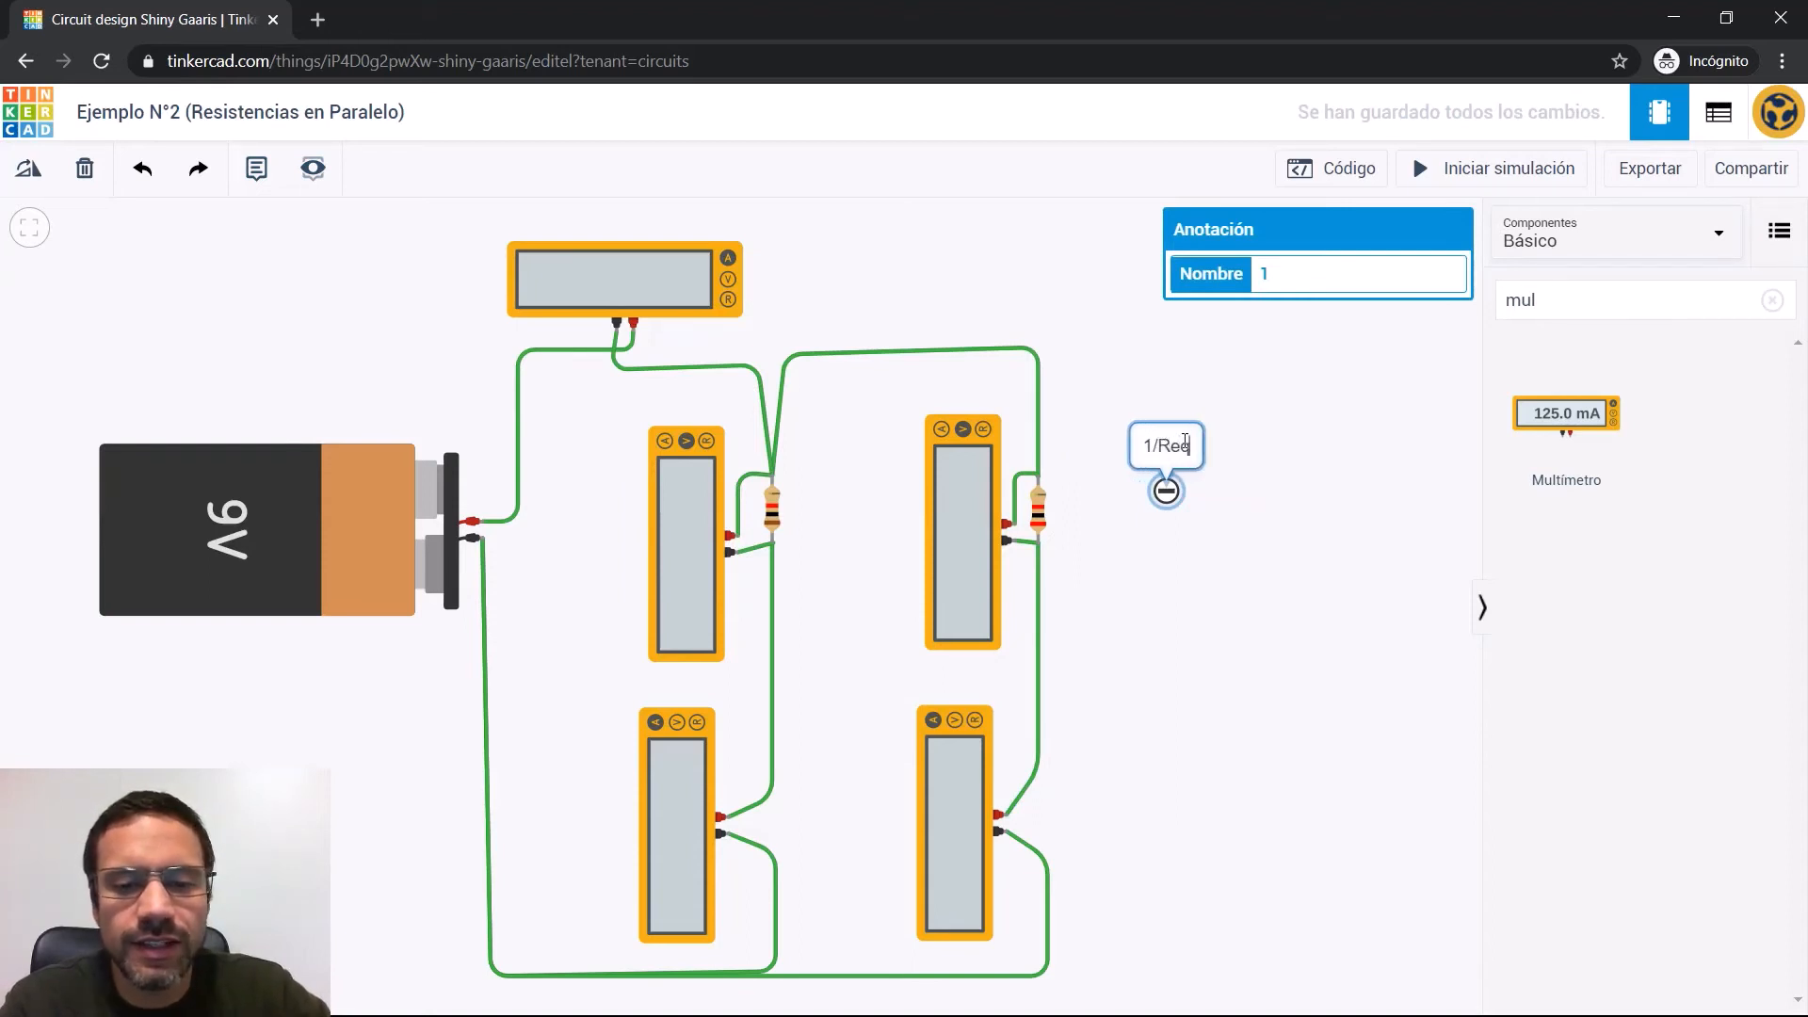
{"action": "type", "text": "=1/"}
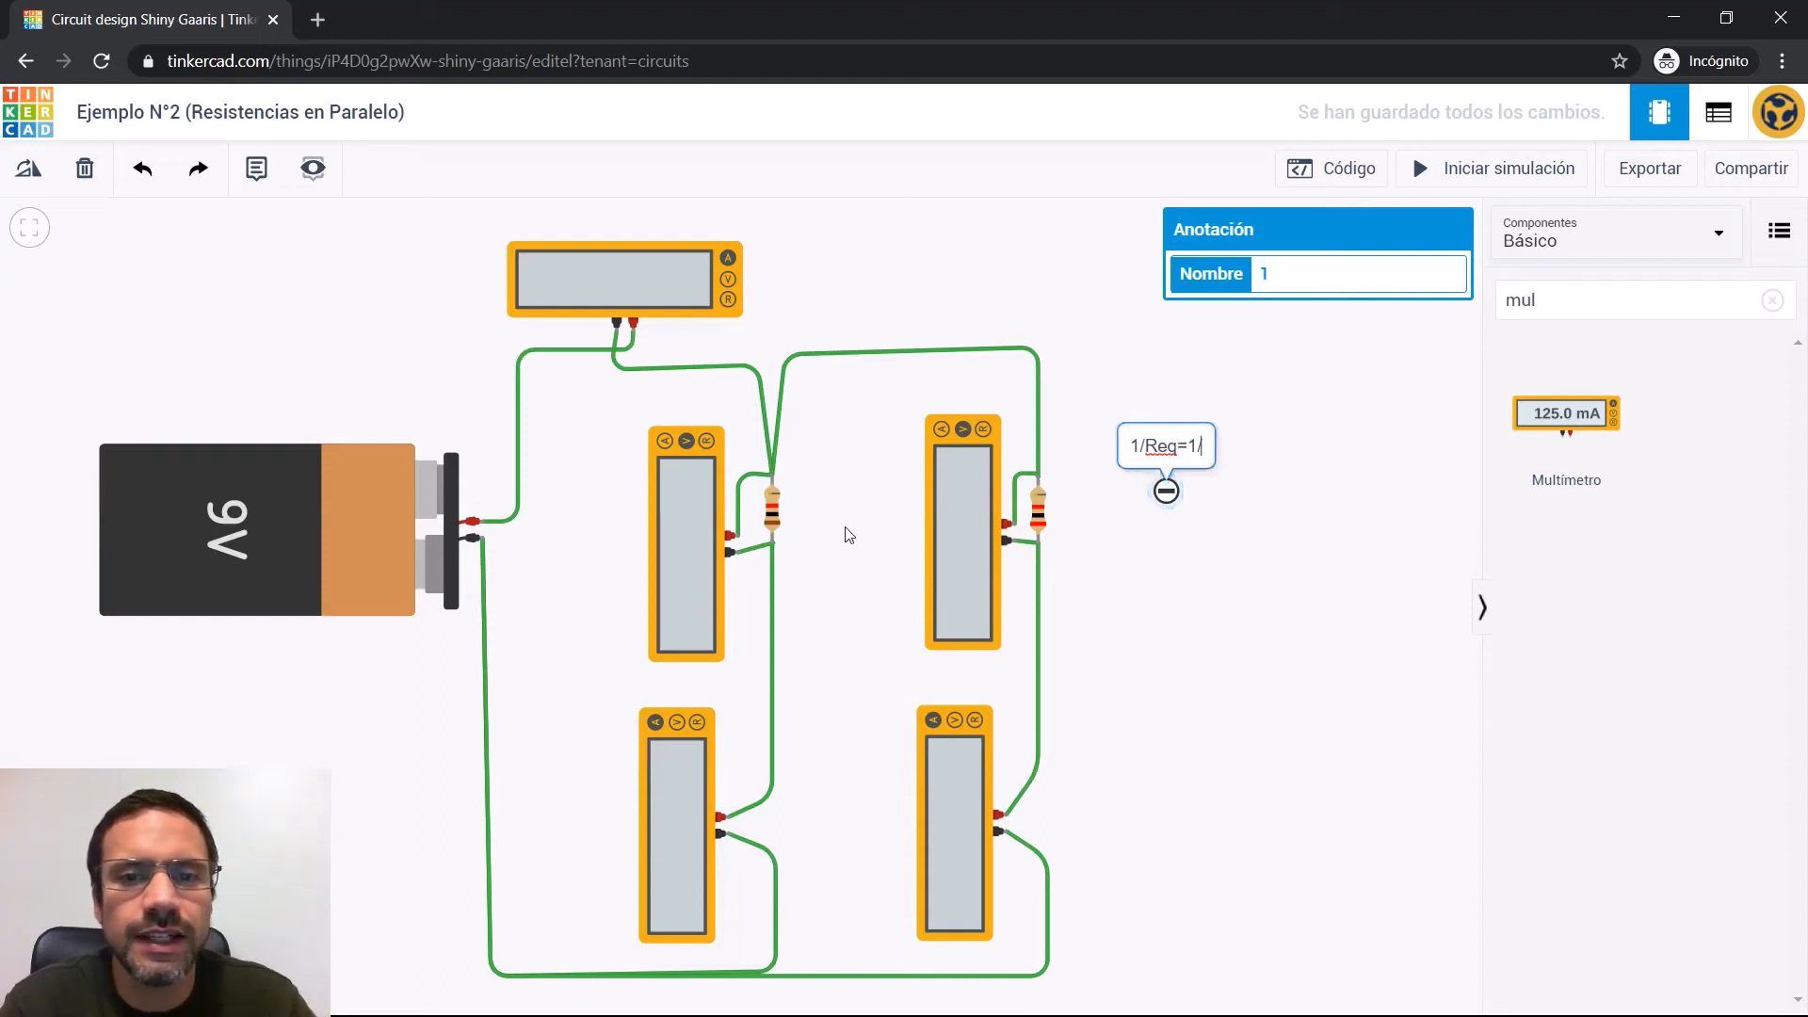
{"action": "type", "text": "1K"}
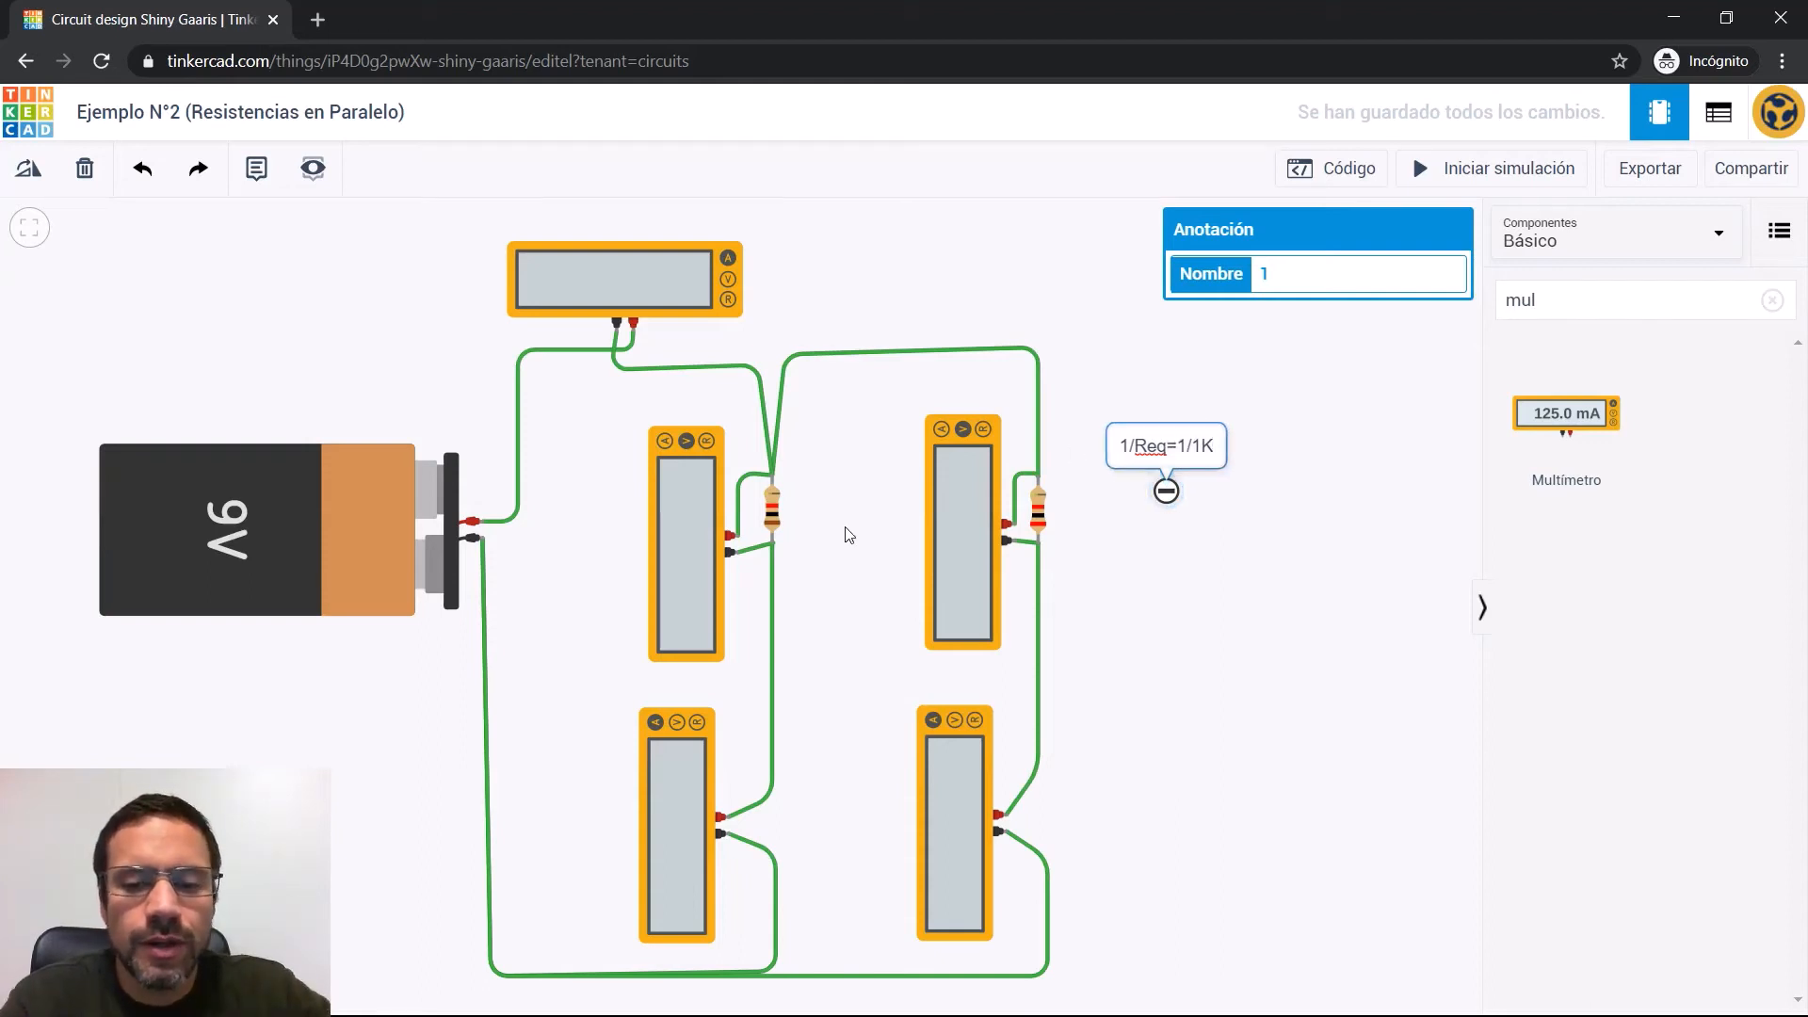
{"action": "type", "text": "+1"}
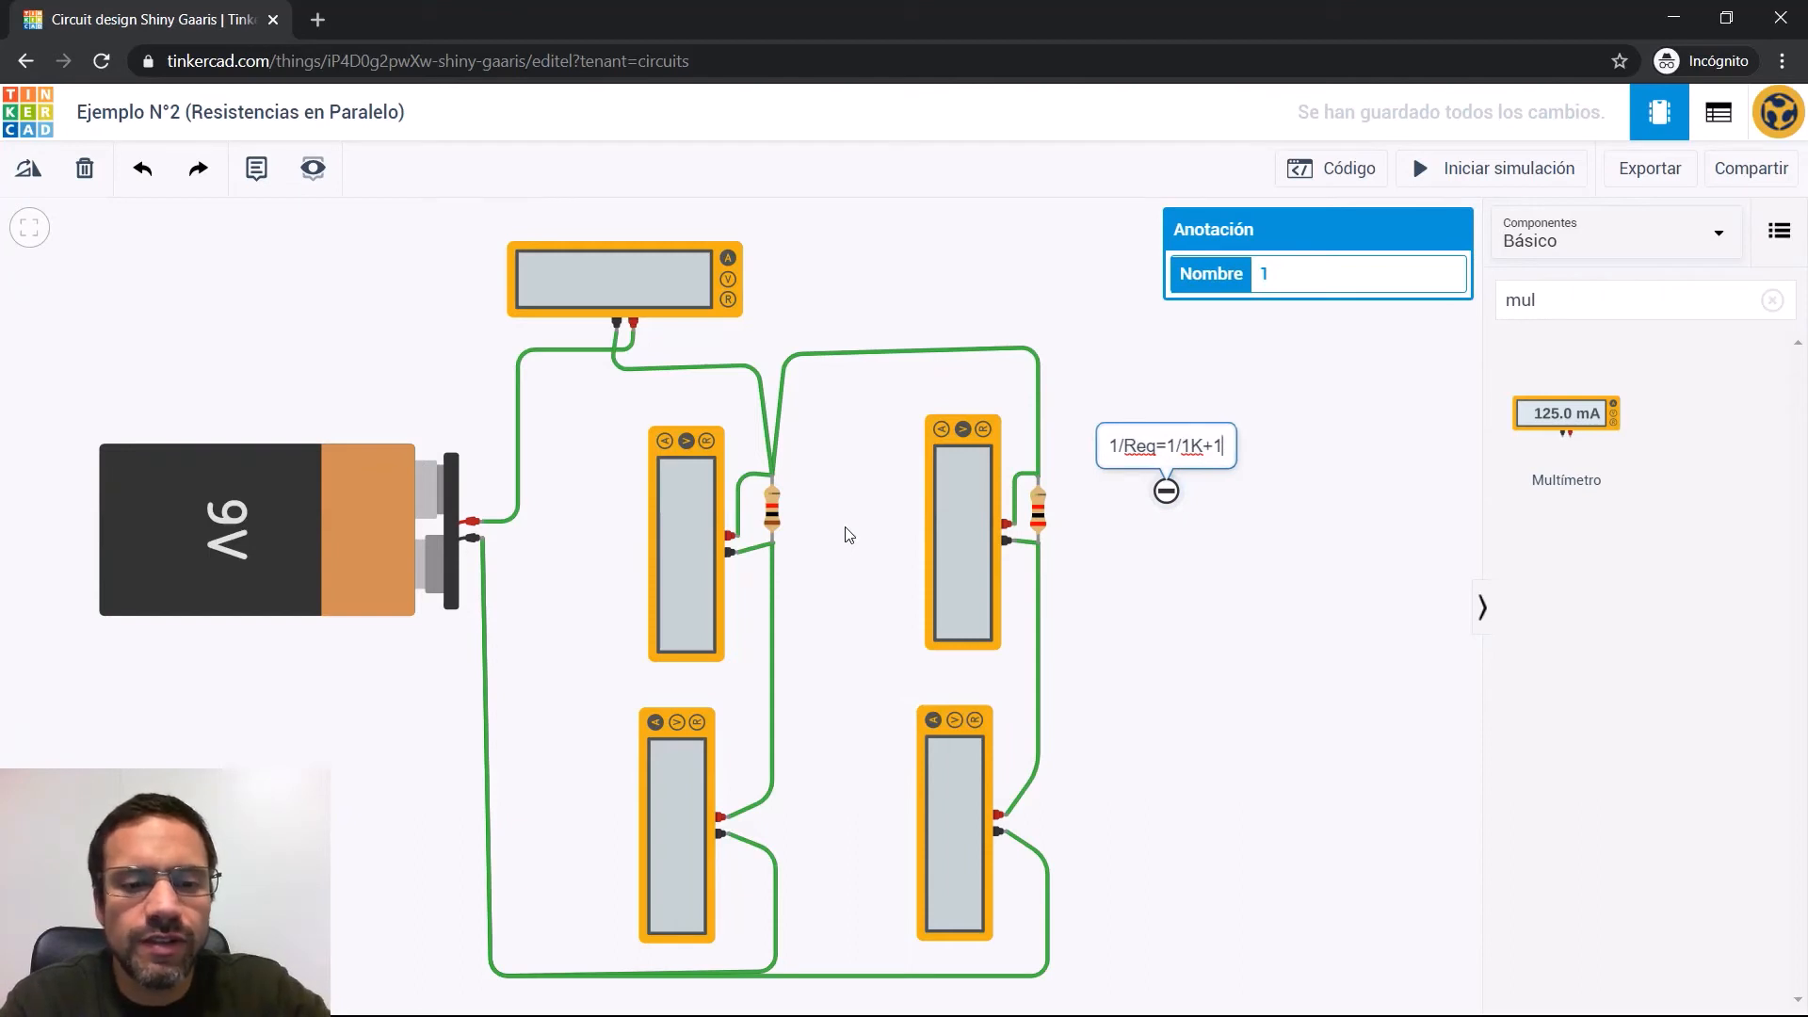
{"action": "type", "text": "/"}
{"action": "type", "text": "2"}
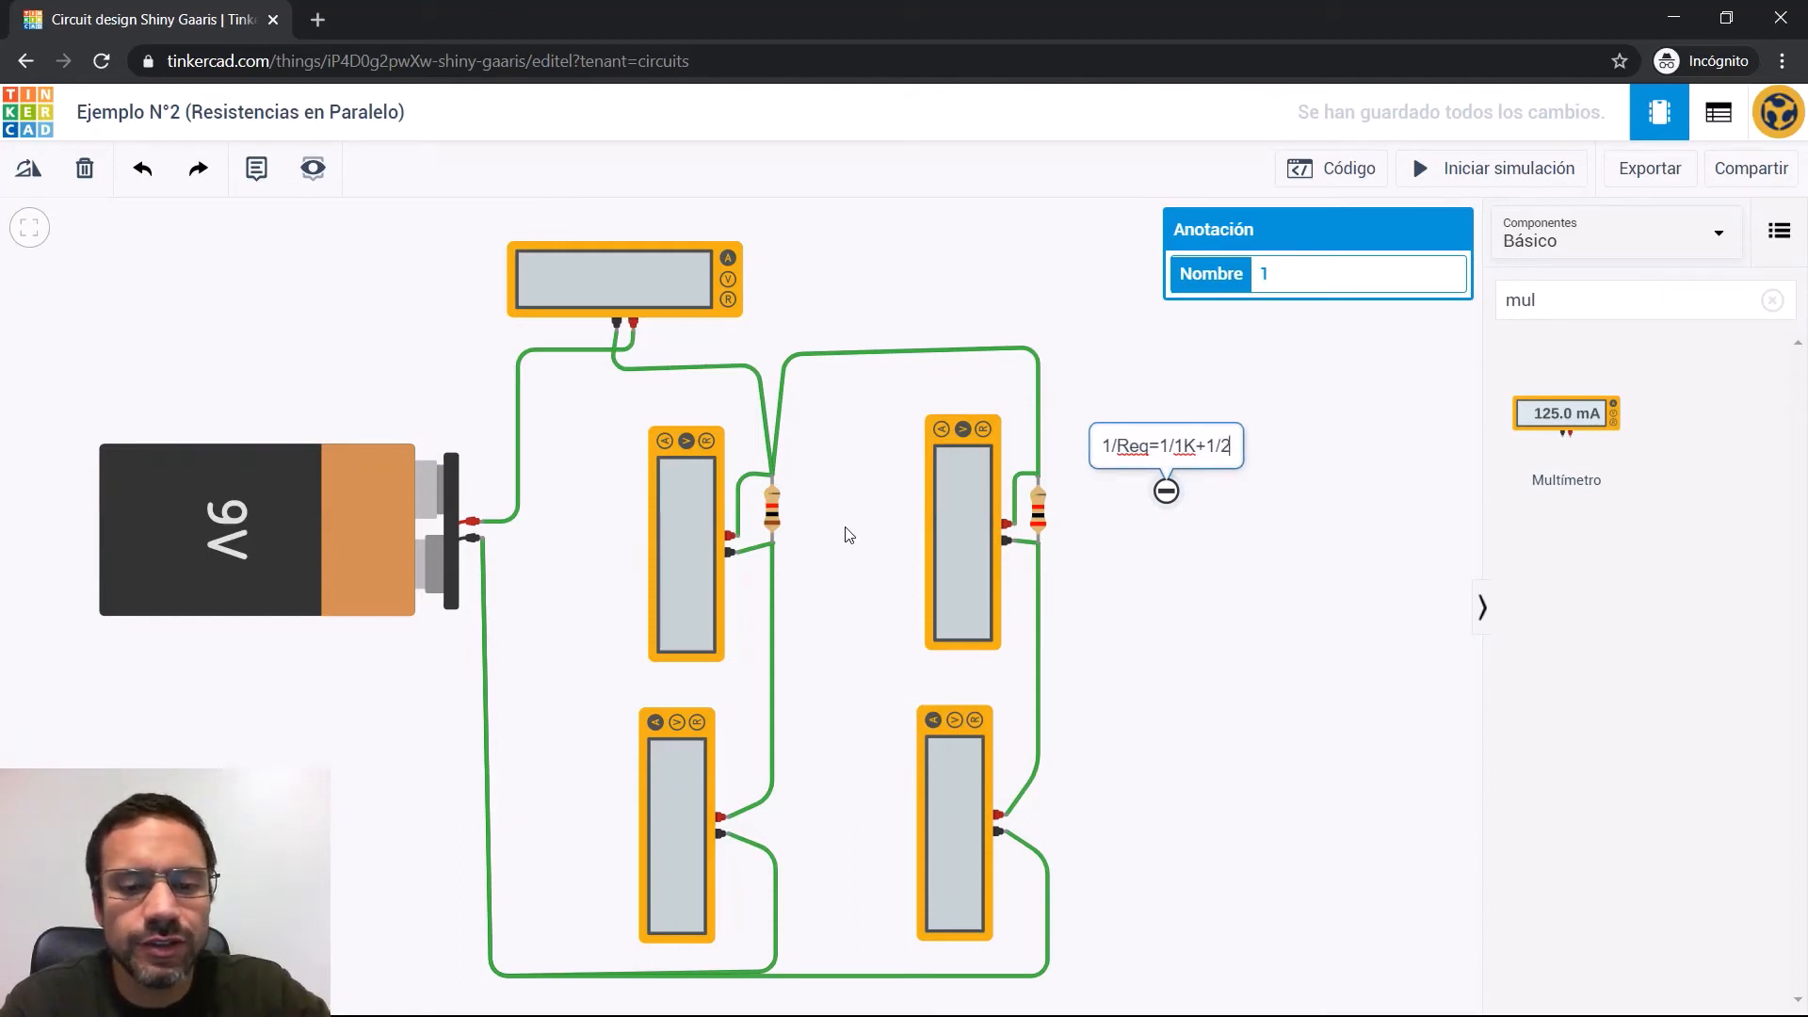
{"action": "type", "text": "K="}
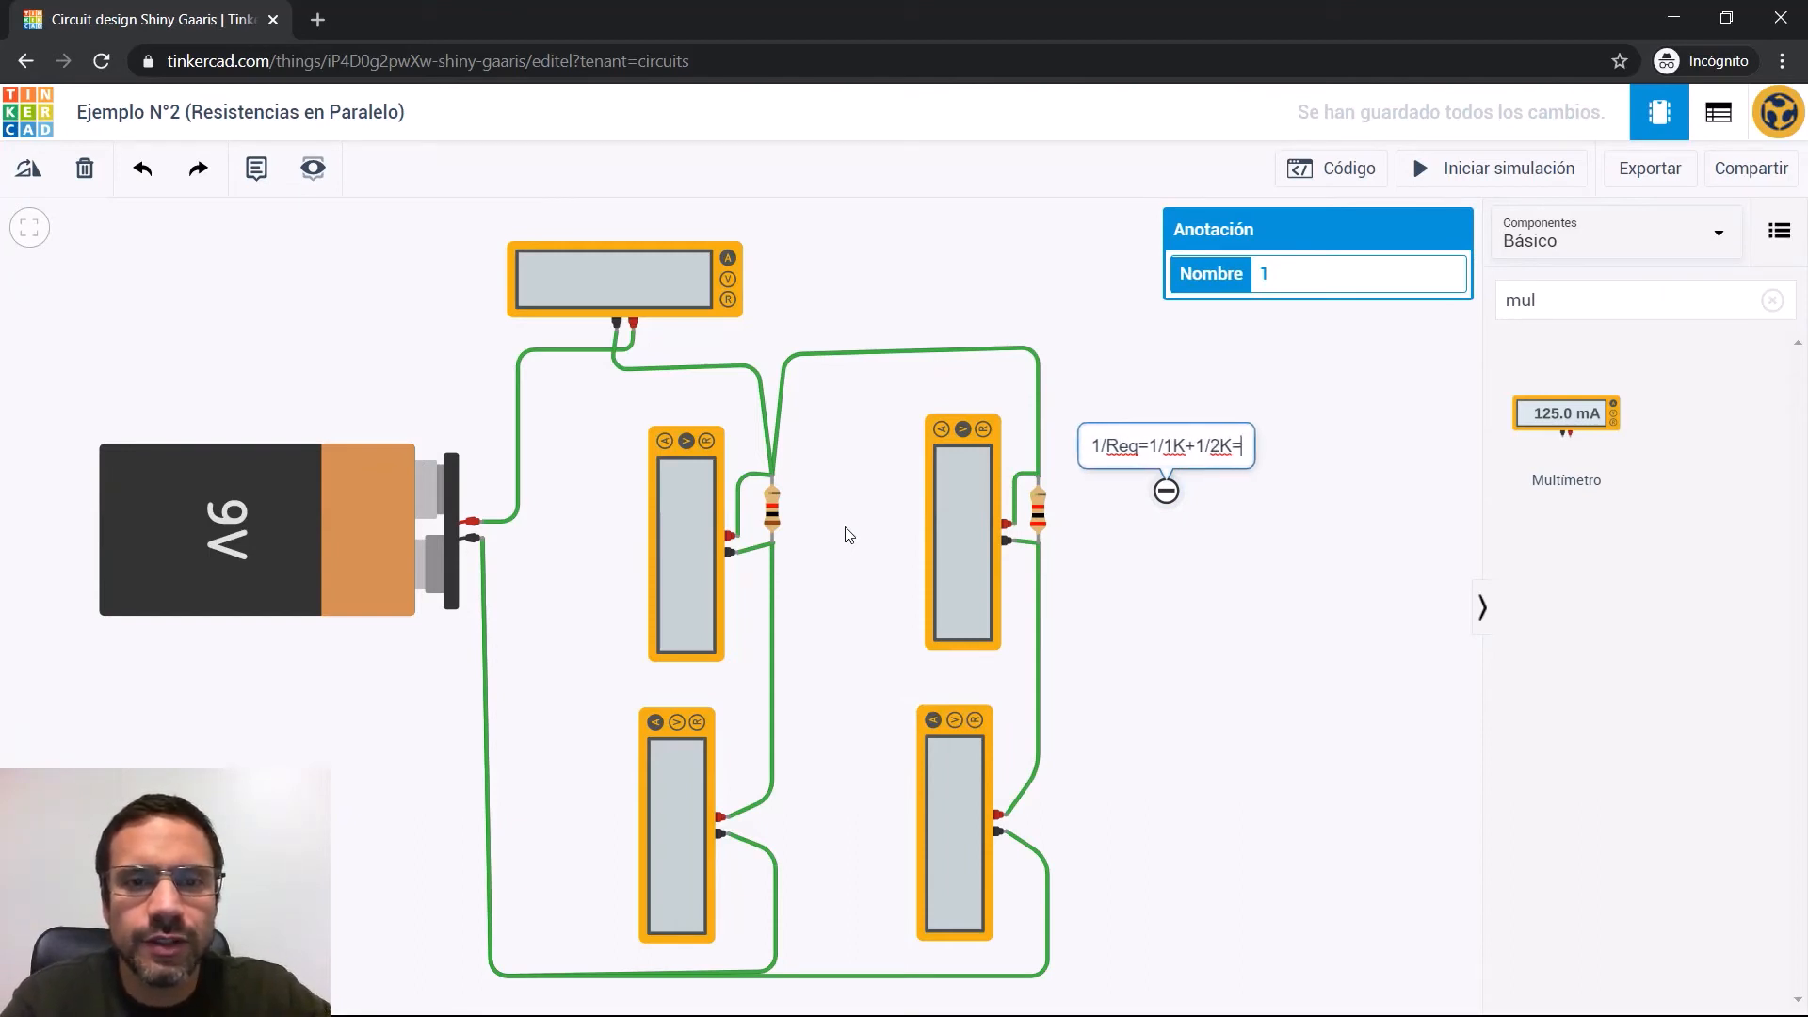
{"action": "type", "text": "3"}
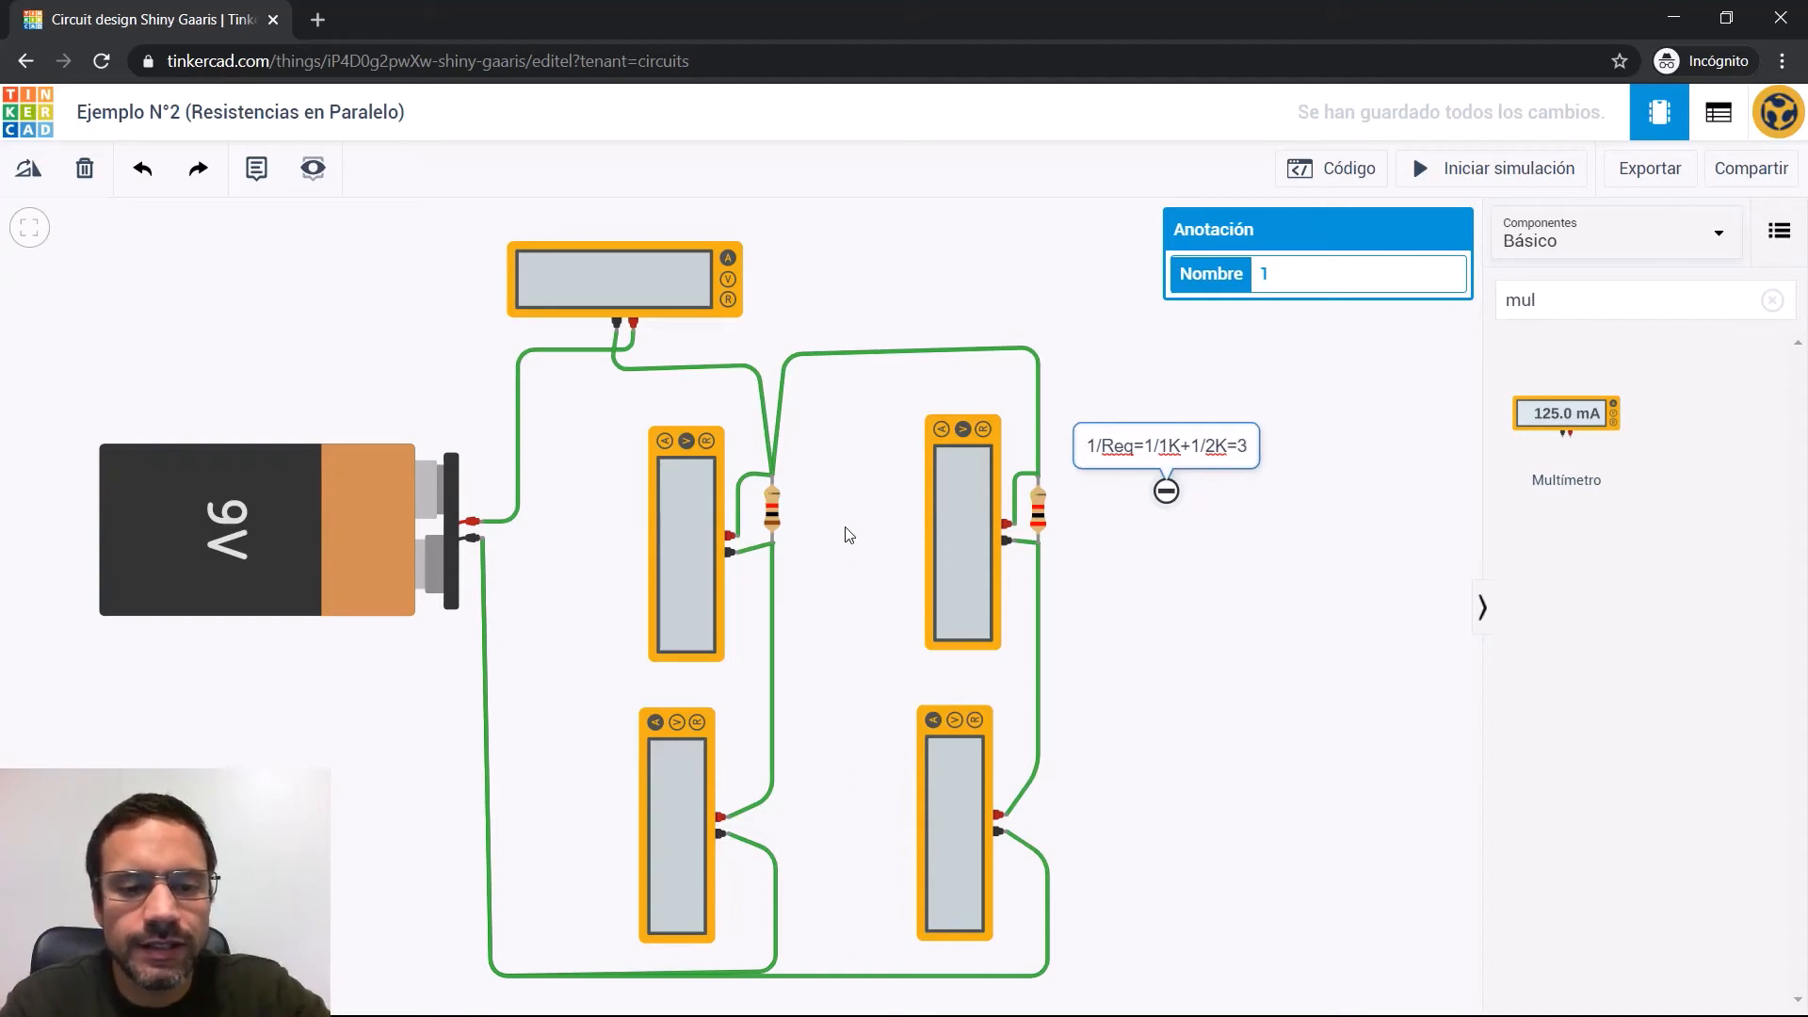
{"action": "type", "text": "/2K"}
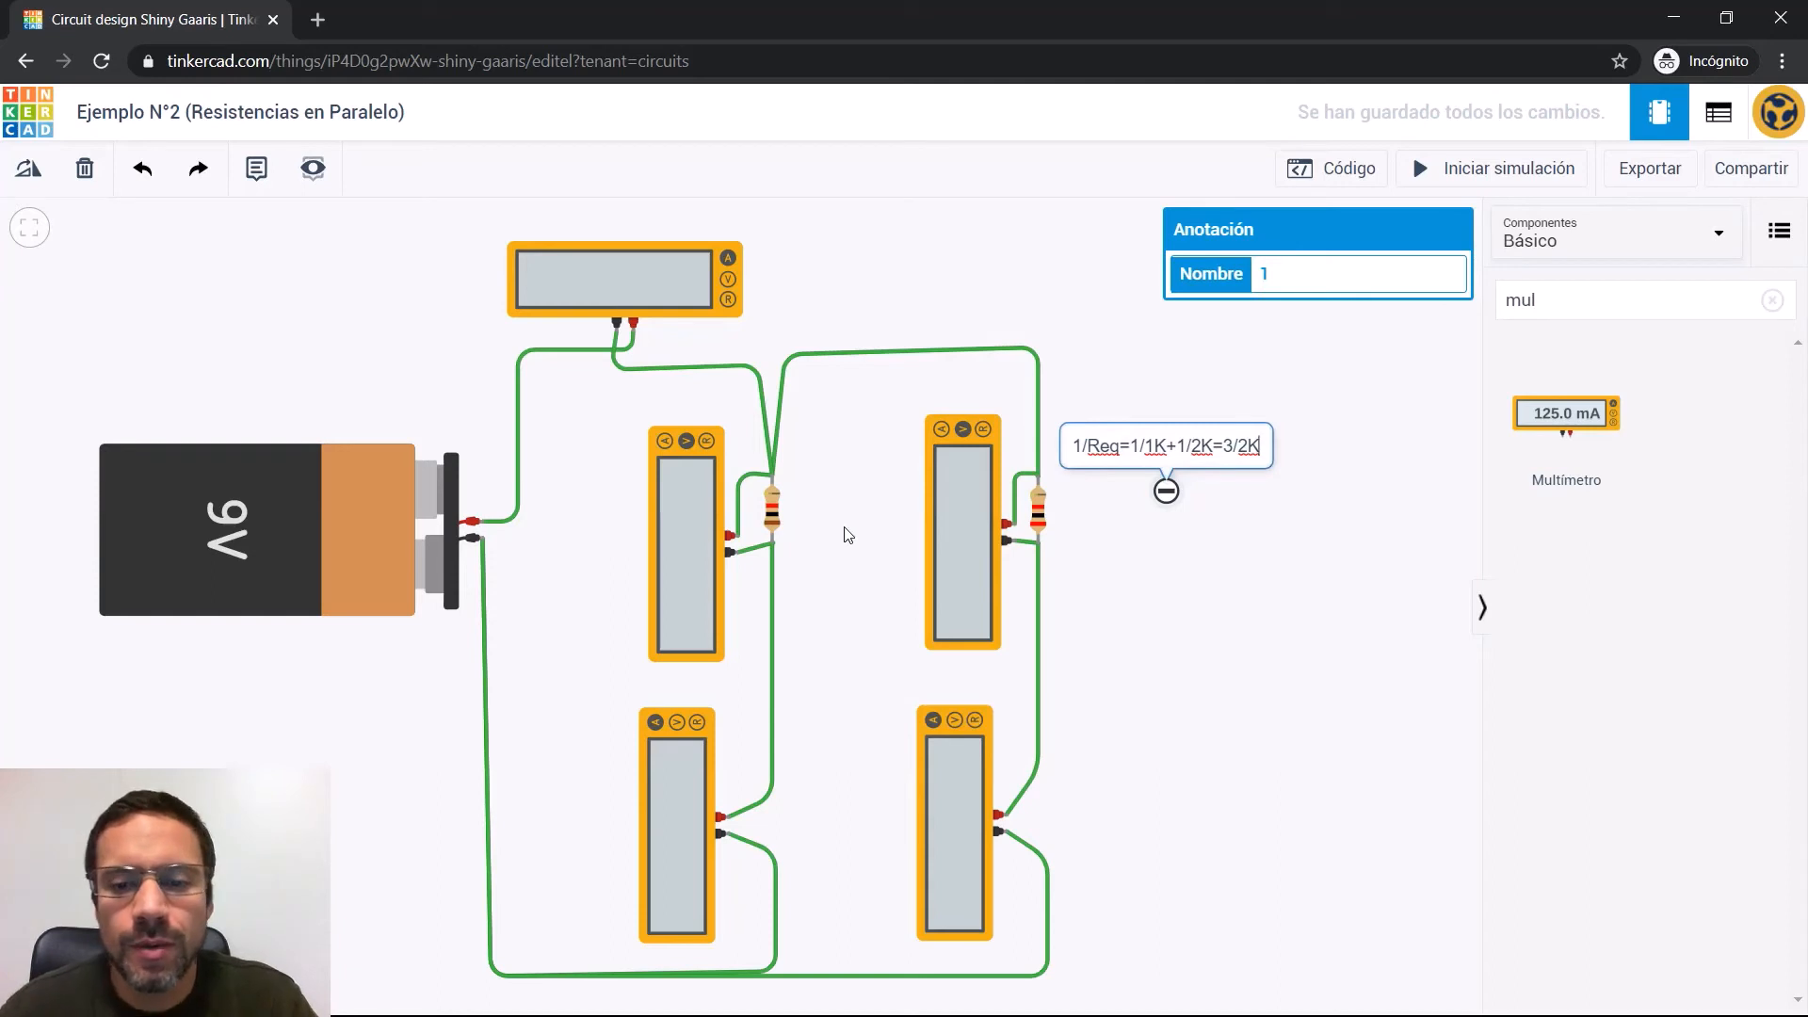
Add a second line "Req=2/3K" to the equivalent resistance annotation and finish editing it
{"action": "key", "text": "Return"}
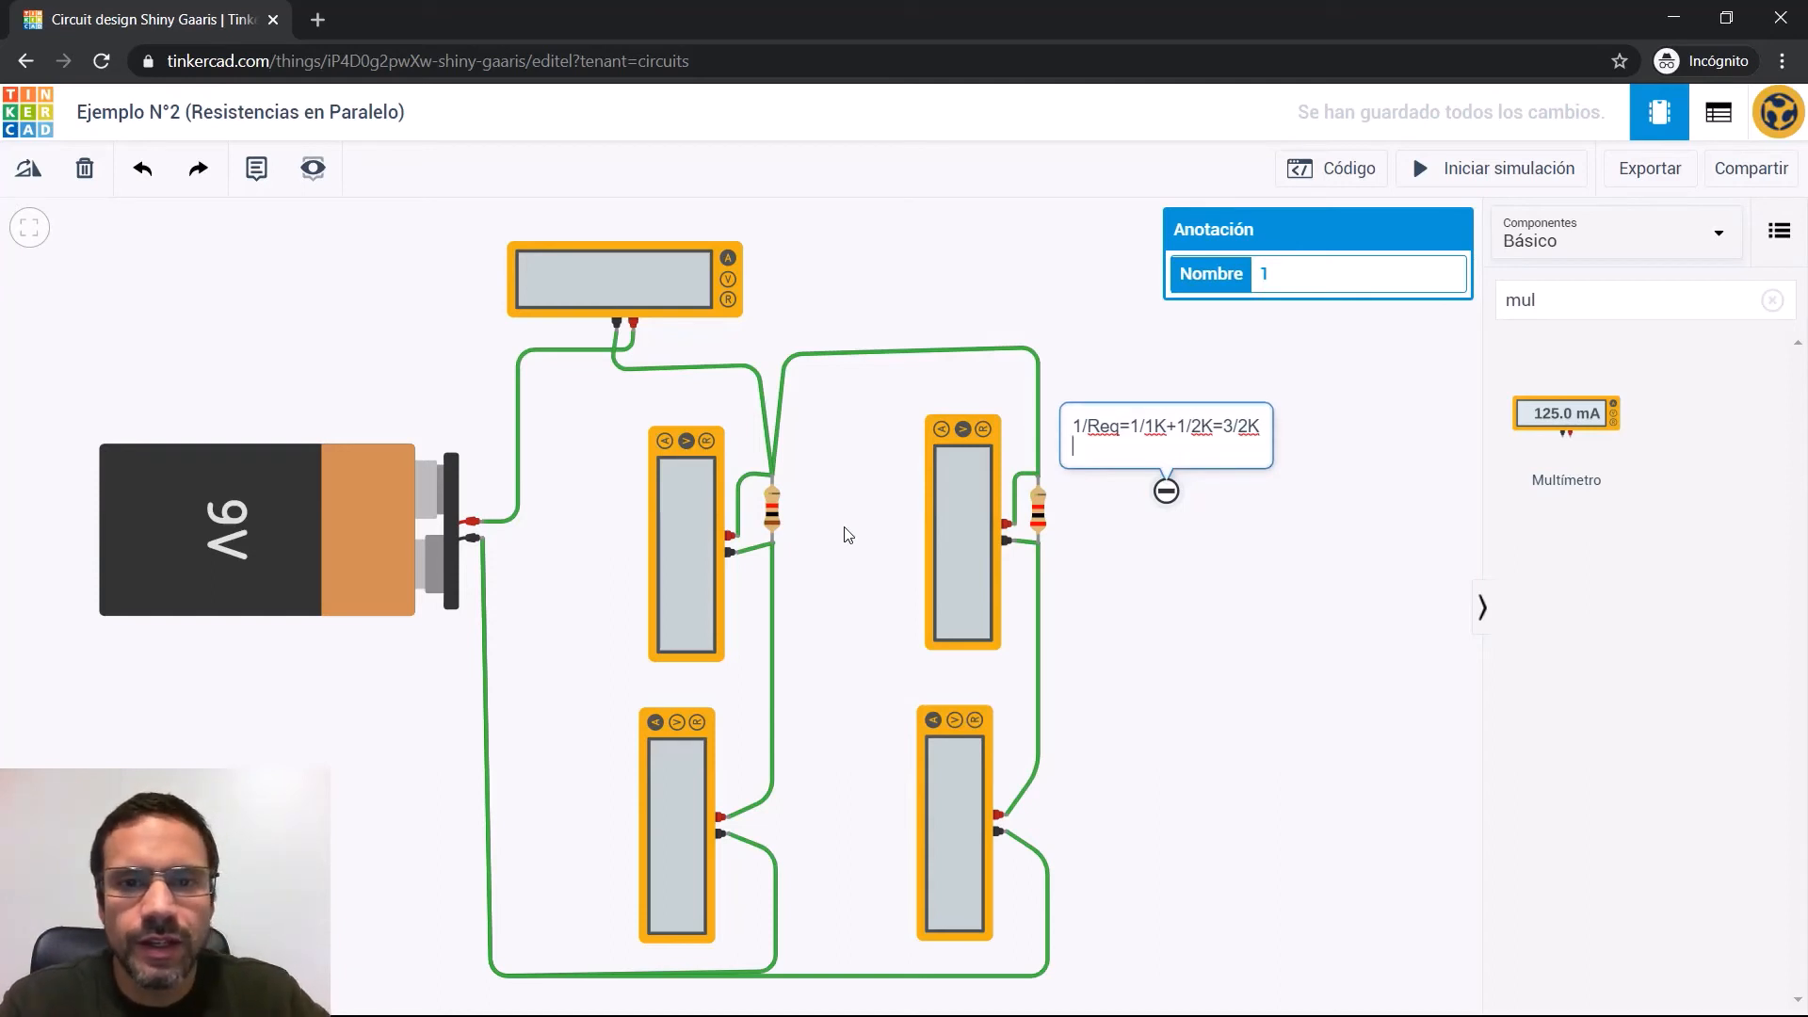
{"action": "type", "text": "Req"}
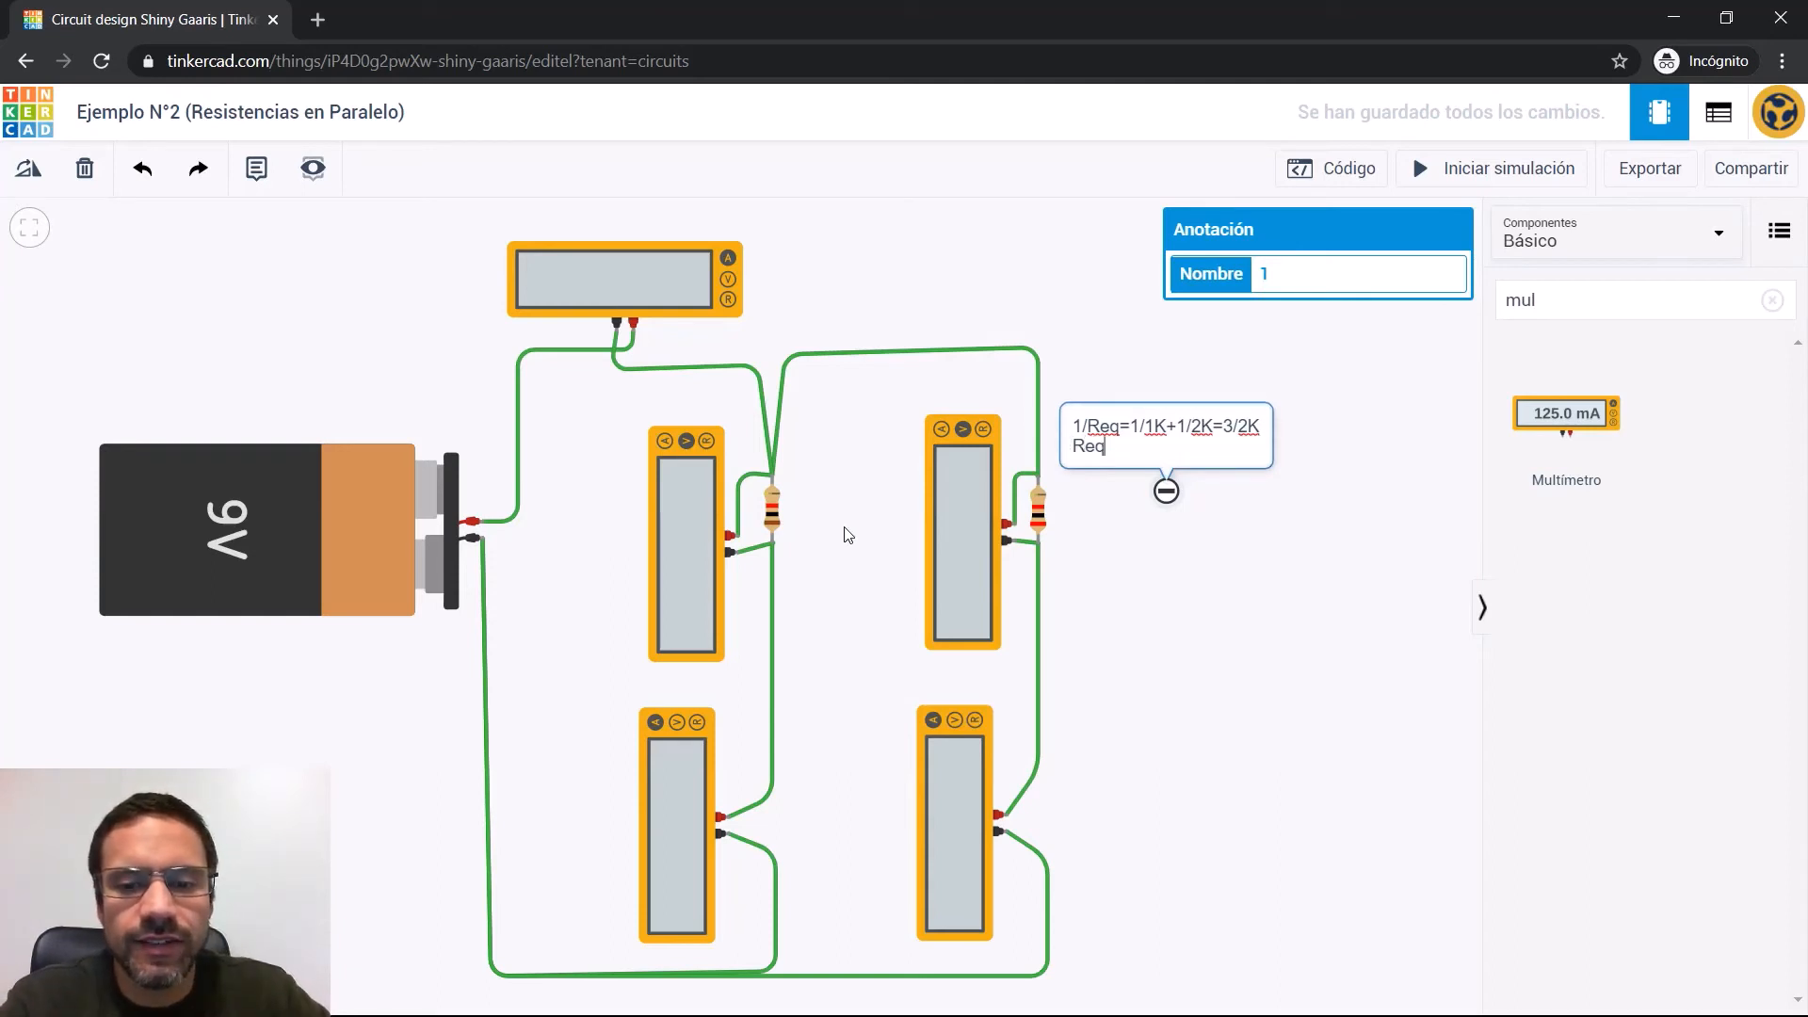
{"action": "type", "text": "=2"}
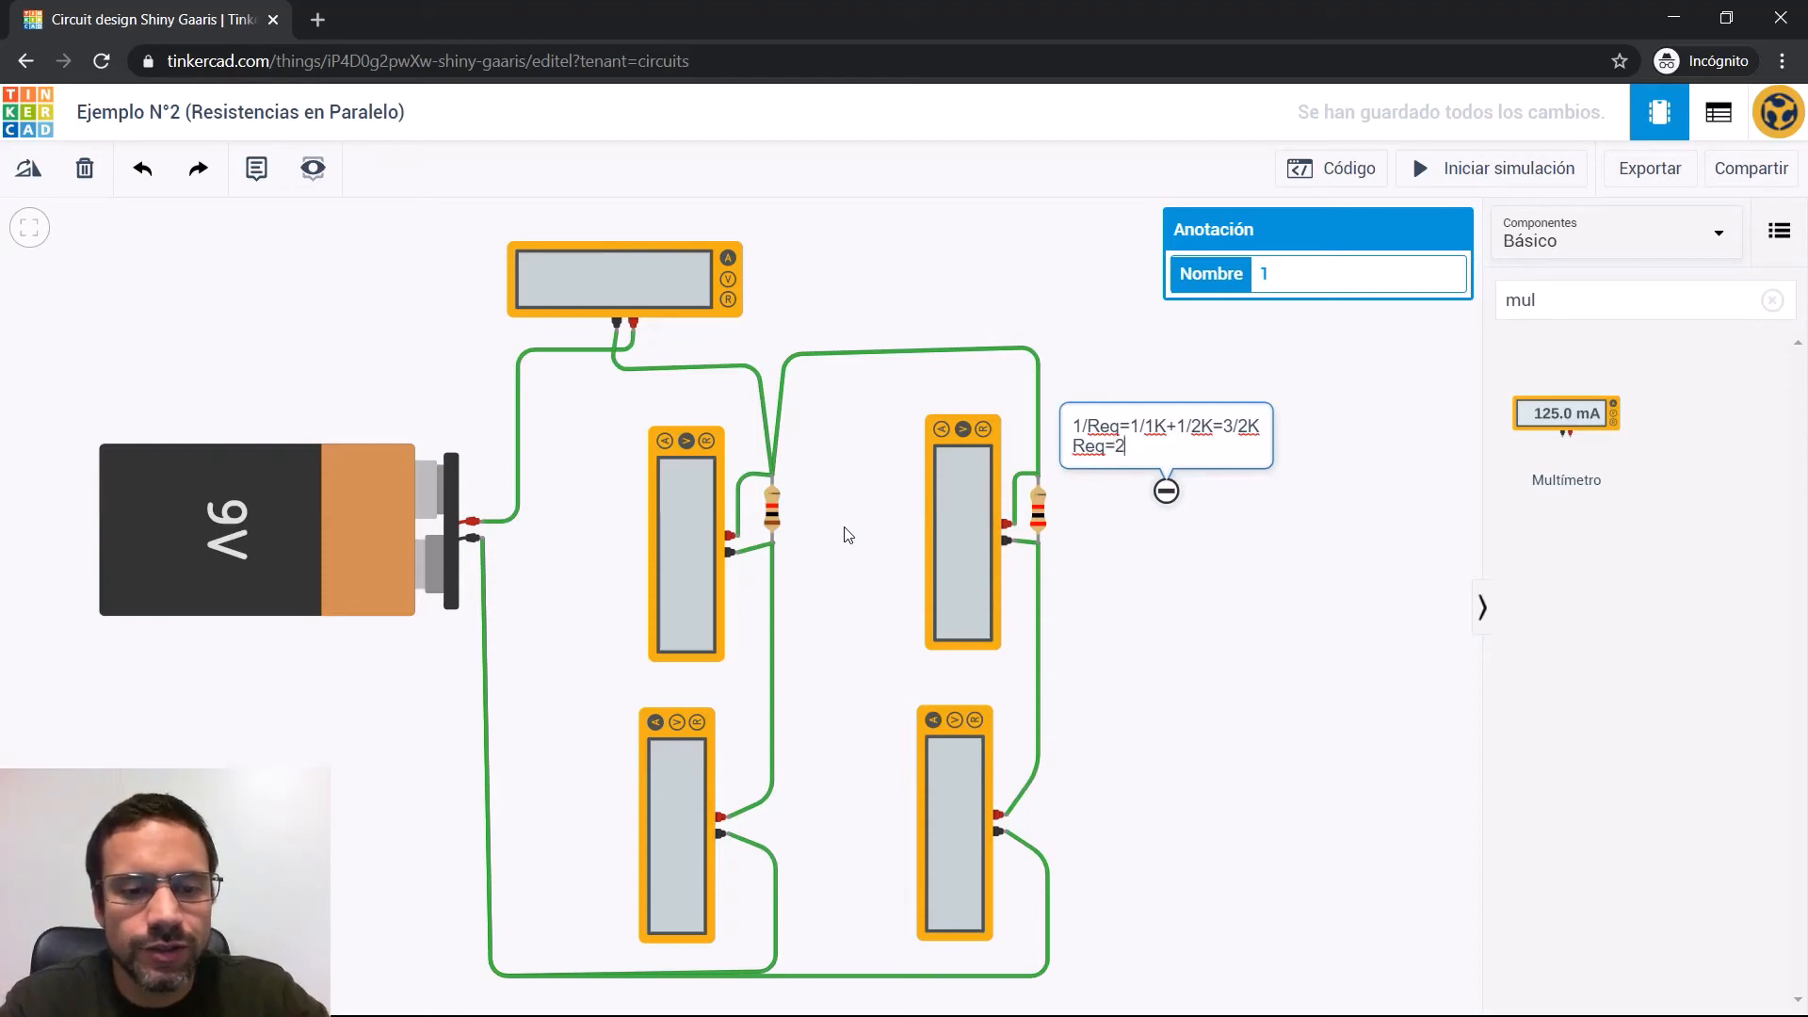
{"action": "type", "text": "/3K"}
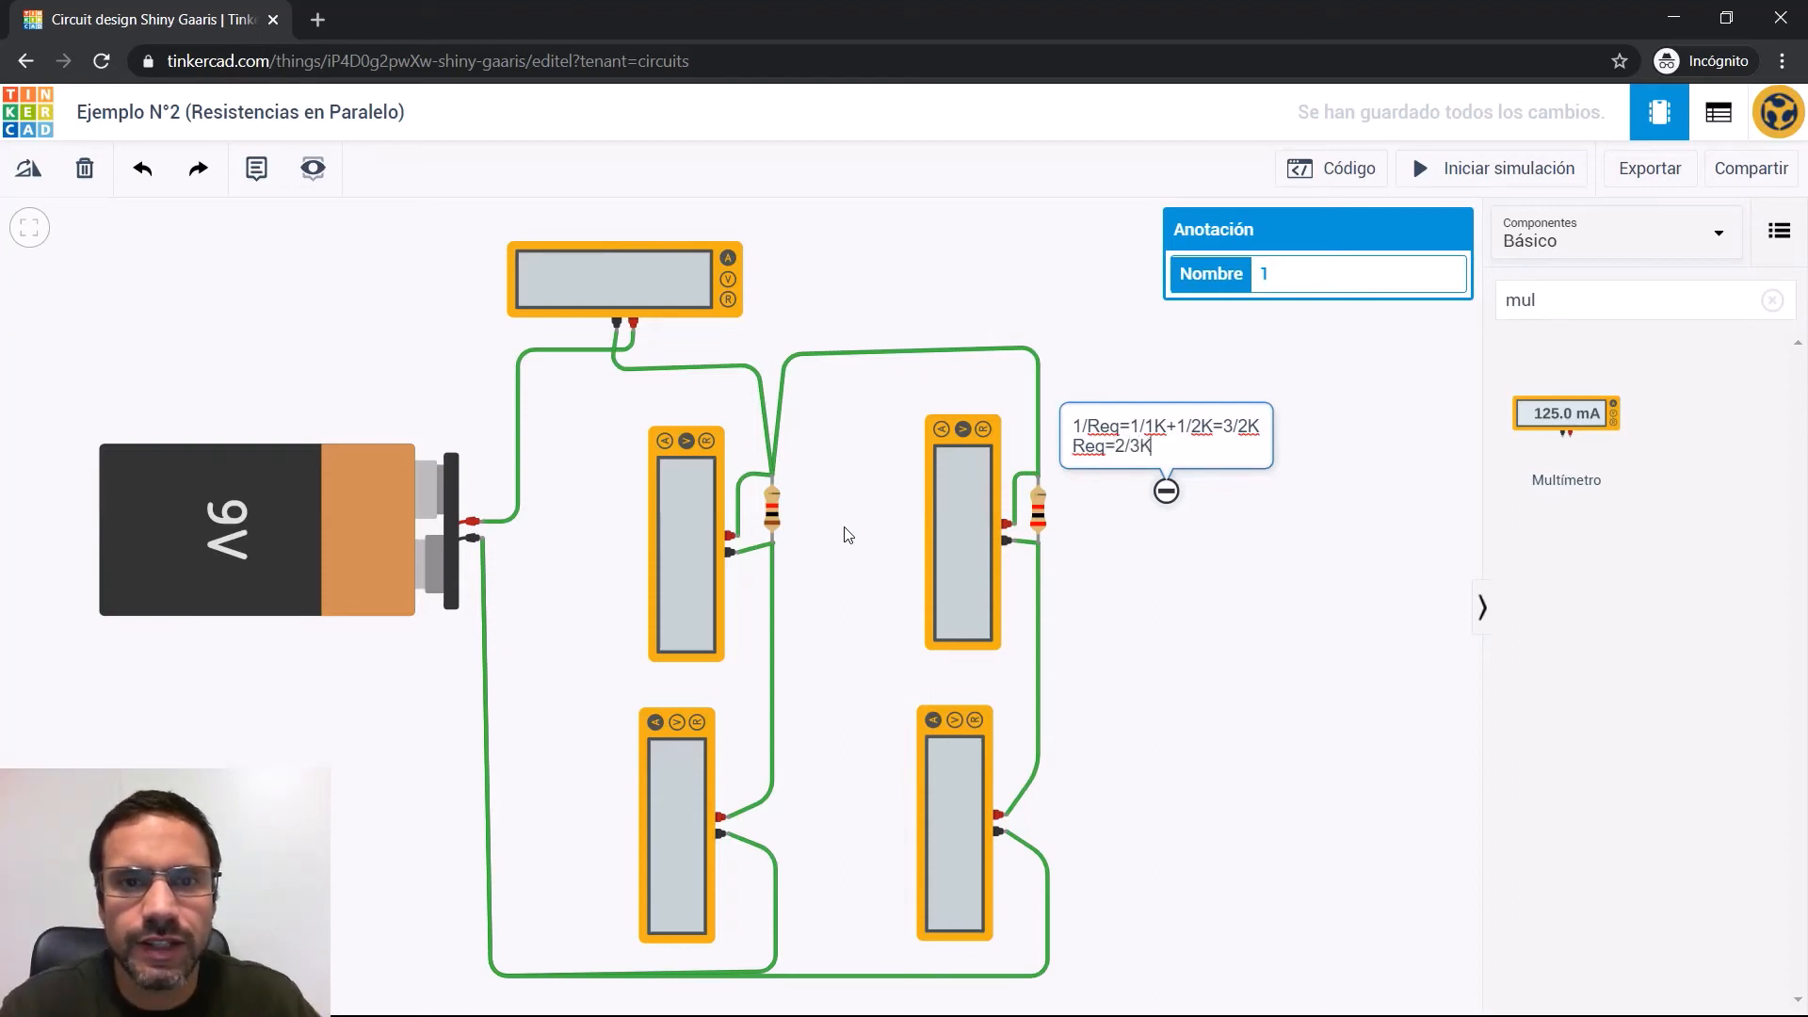
{"action": "left_click", "coordinate": [1213, 617]}
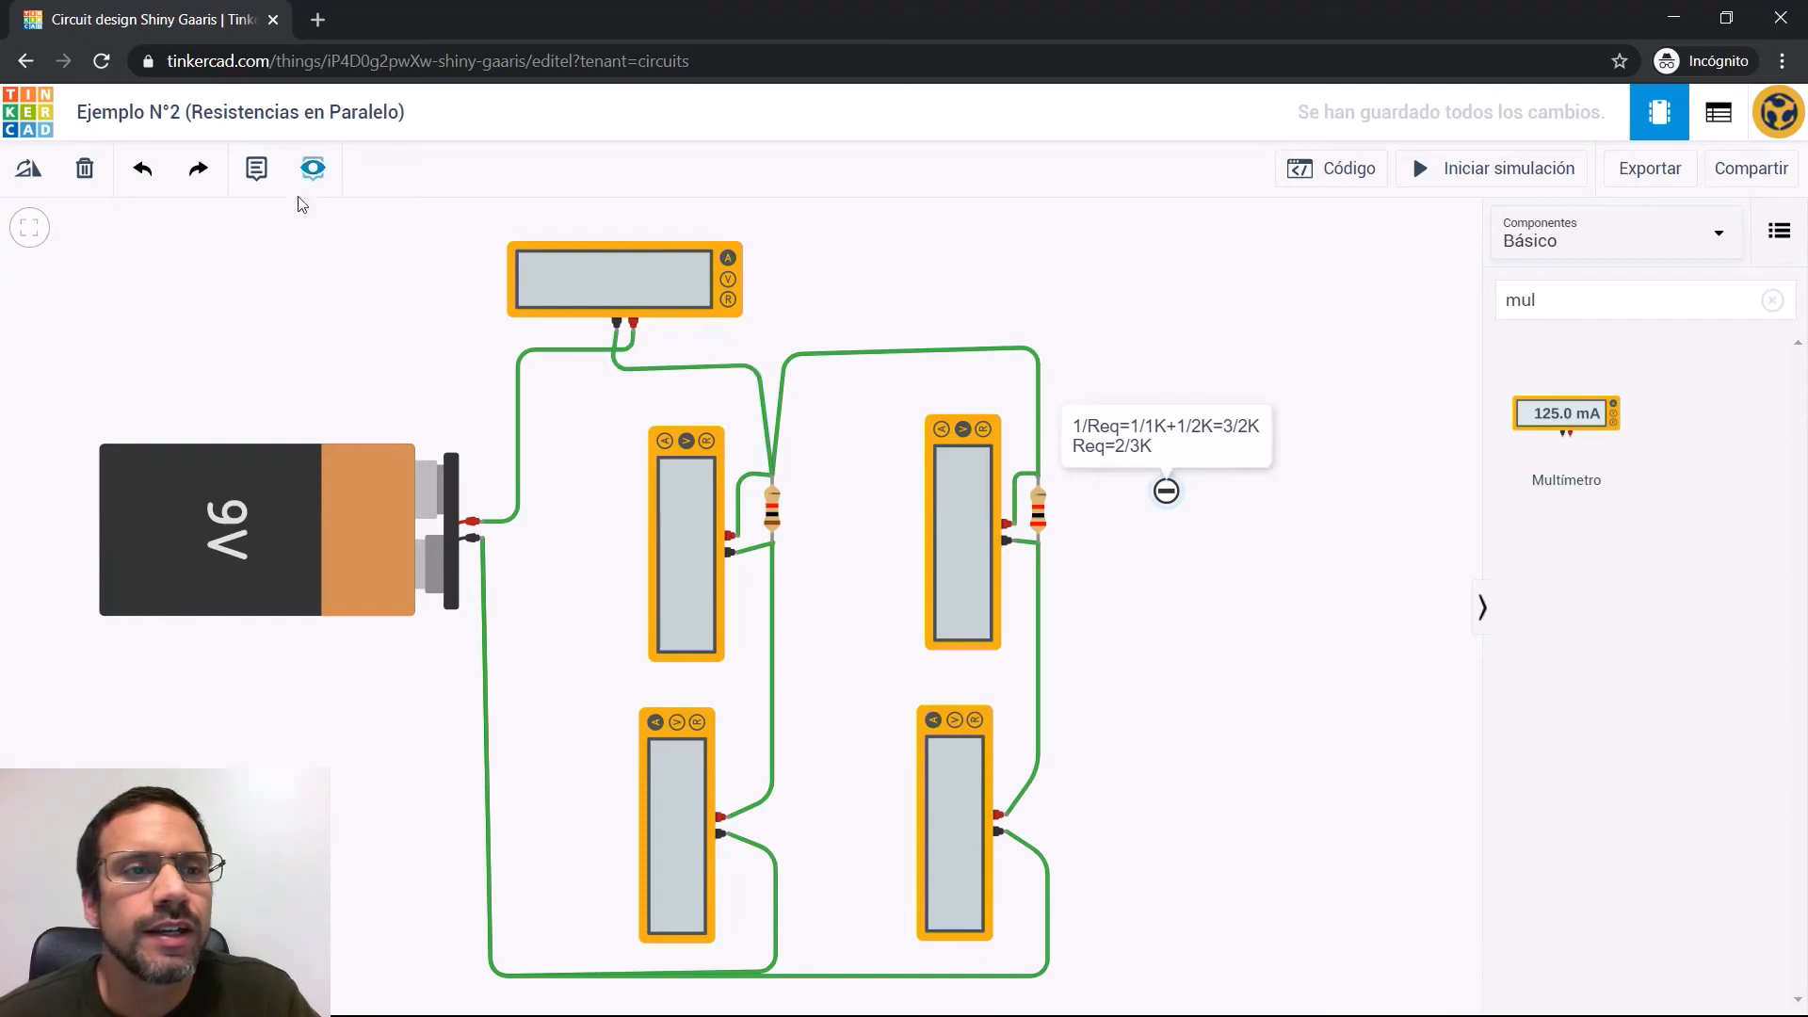
Add an annotation above the battery reading "I=V/R=9/(2/3K)=13,5mA" for the total current
{"action": "left_click", "coordinate": [256, 168]}
{"action": "left_click", "coordinate": [367, 330]}
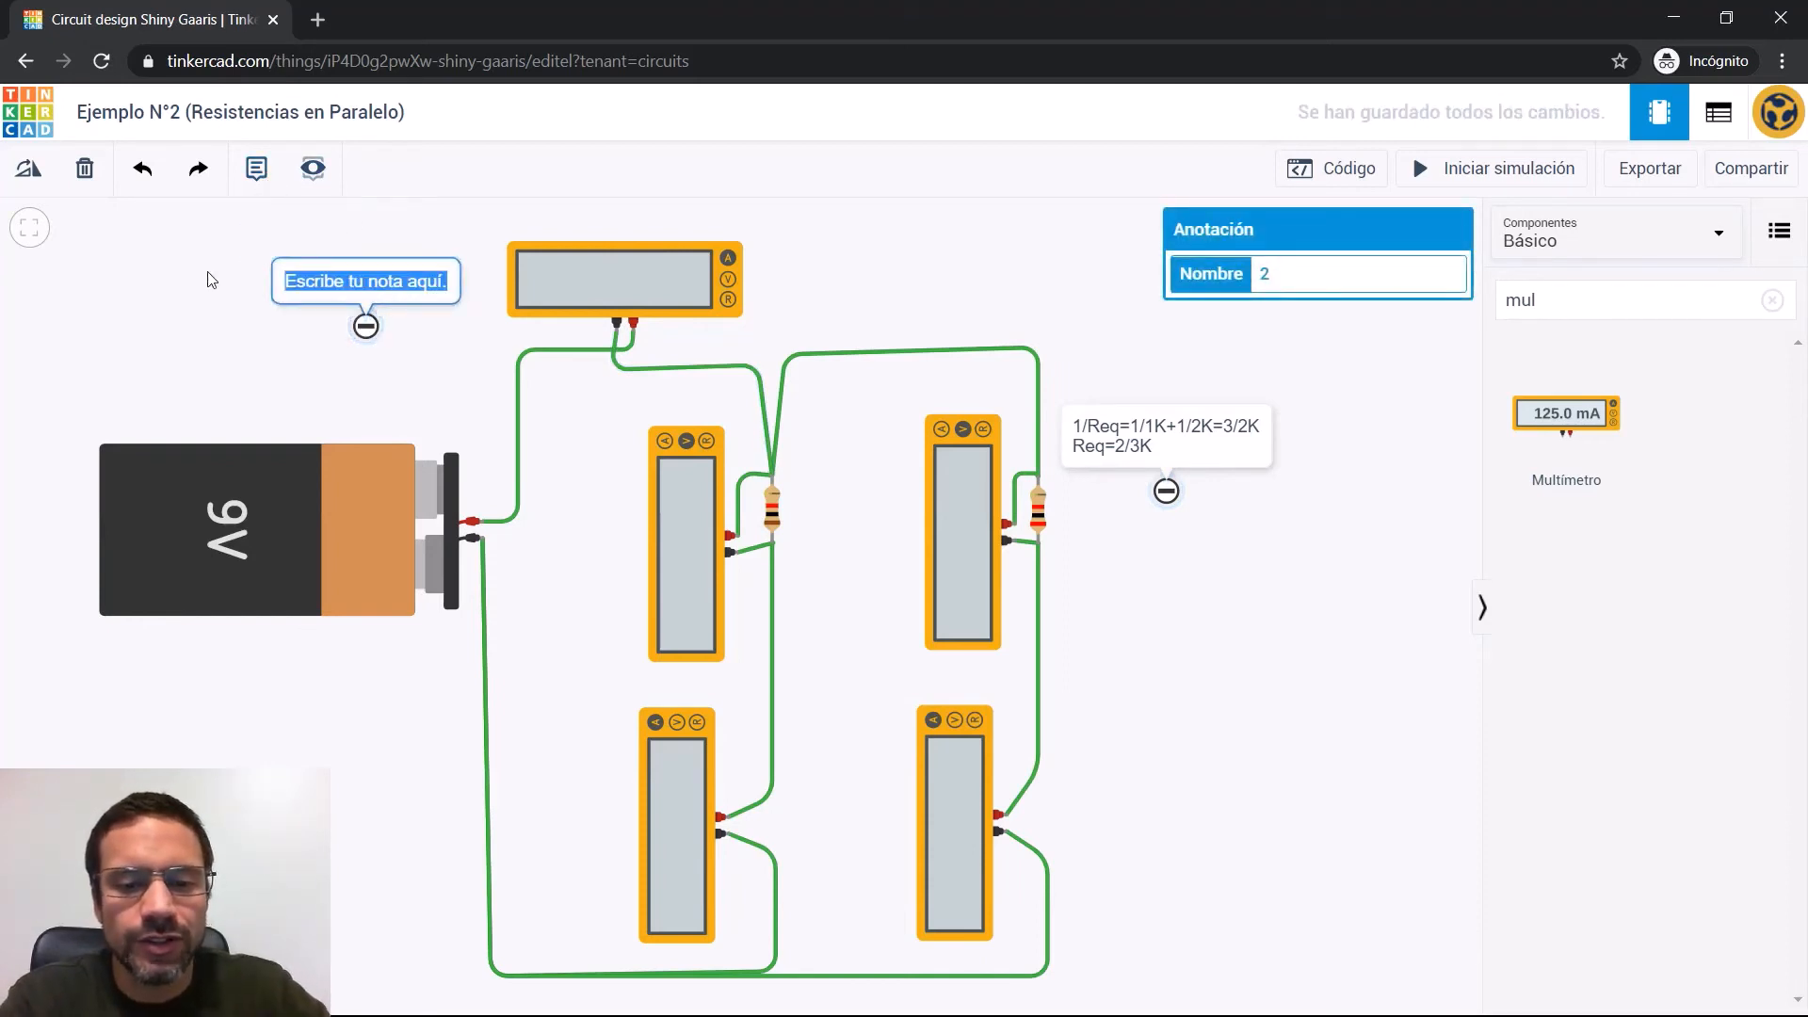
{"action": "key", "text": "BackSpace"}
{"action": "type", "text": "I"}
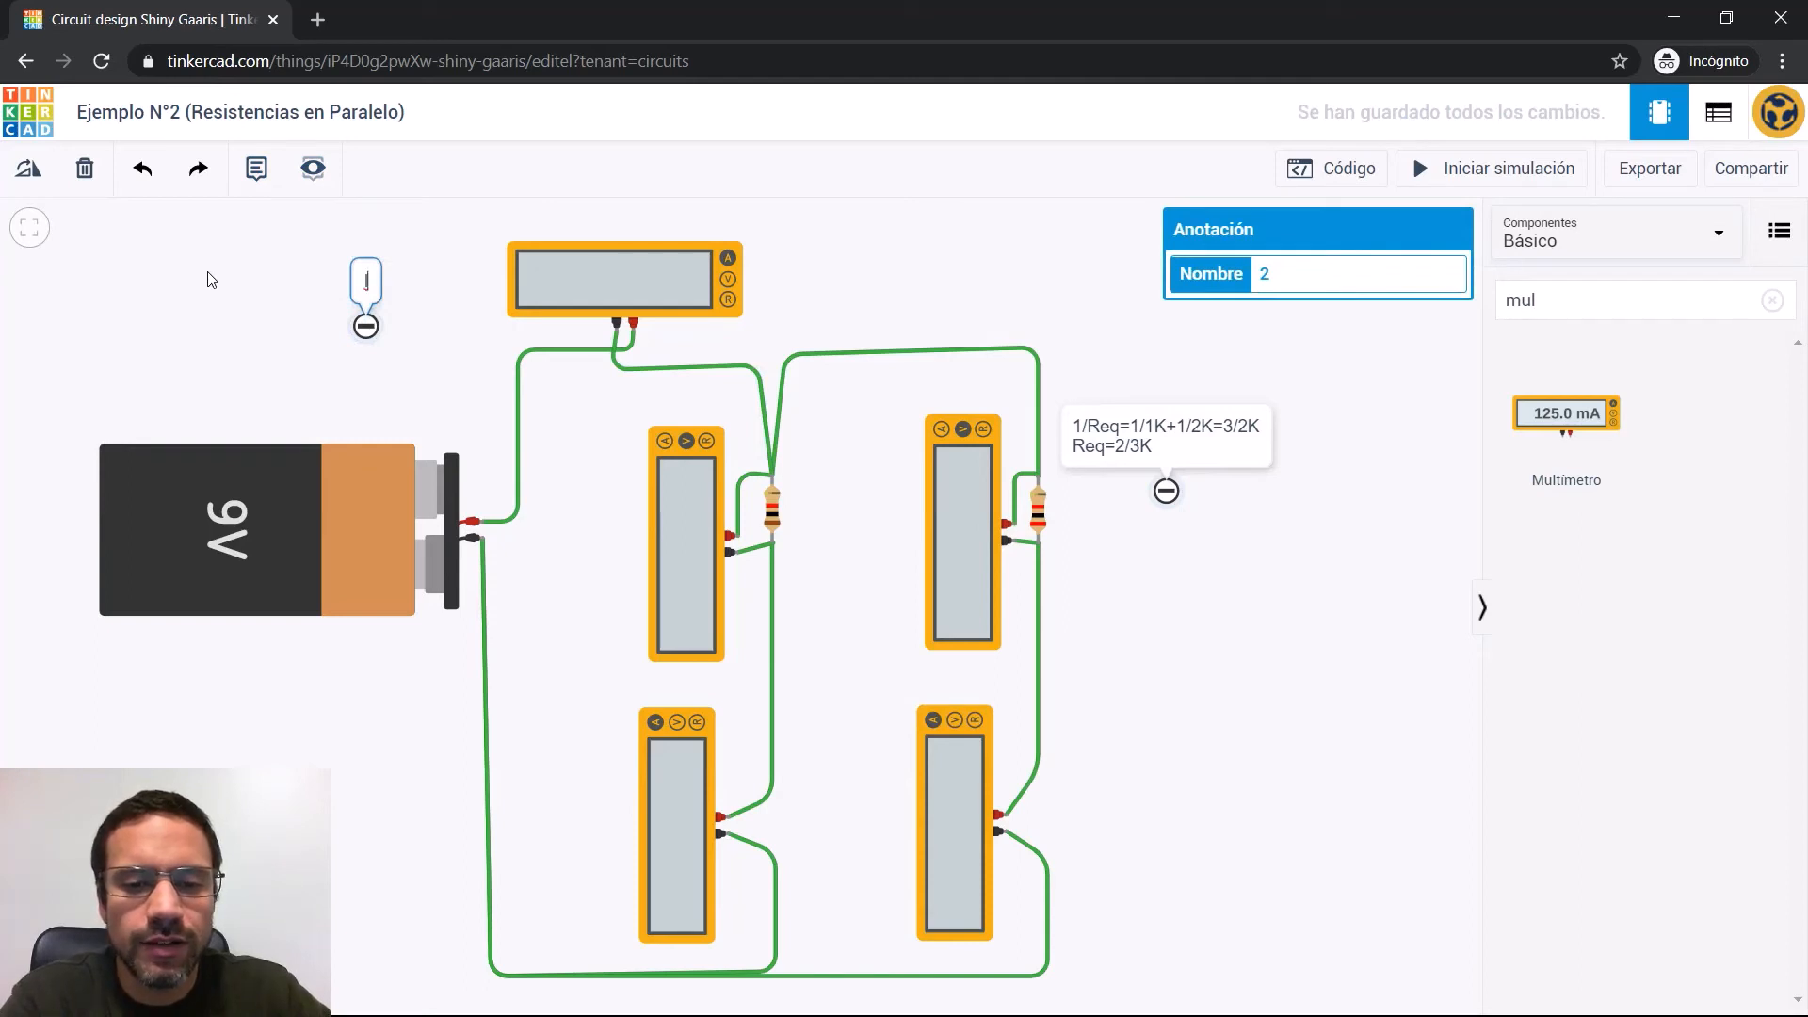
{"action": "type", "text": "=V/R"}
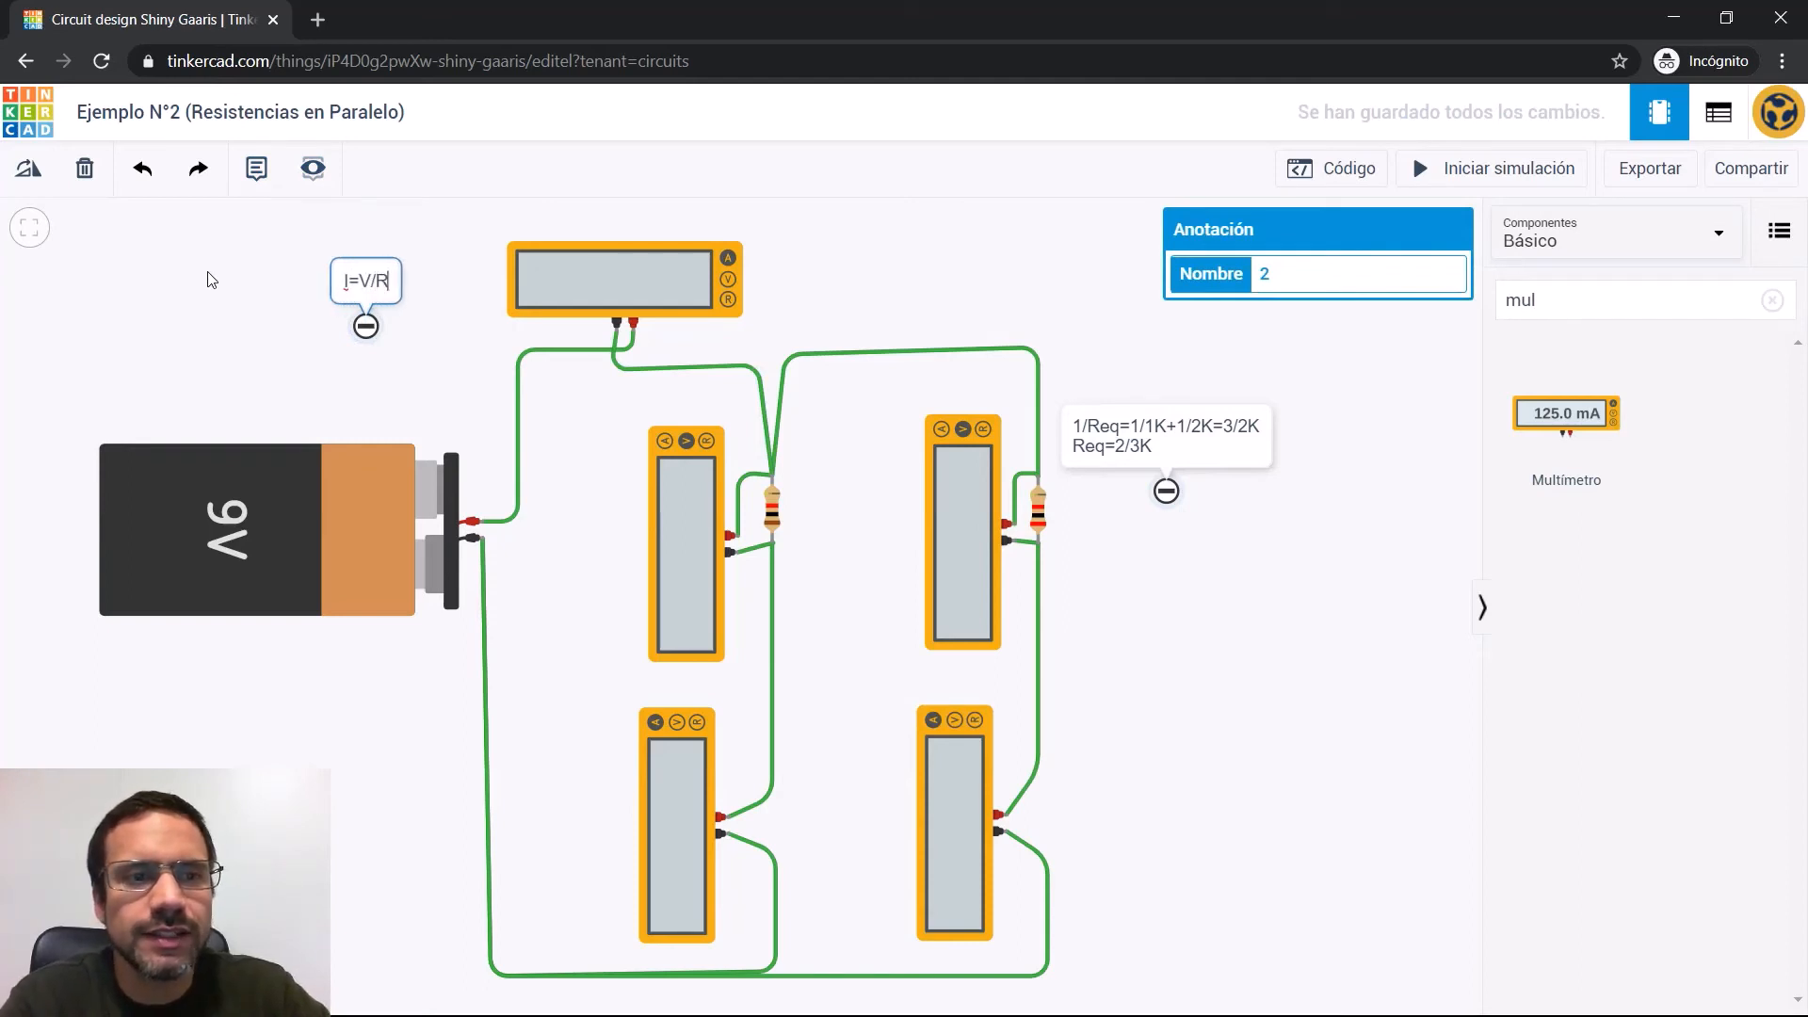
{"action": "type", "text": "="}
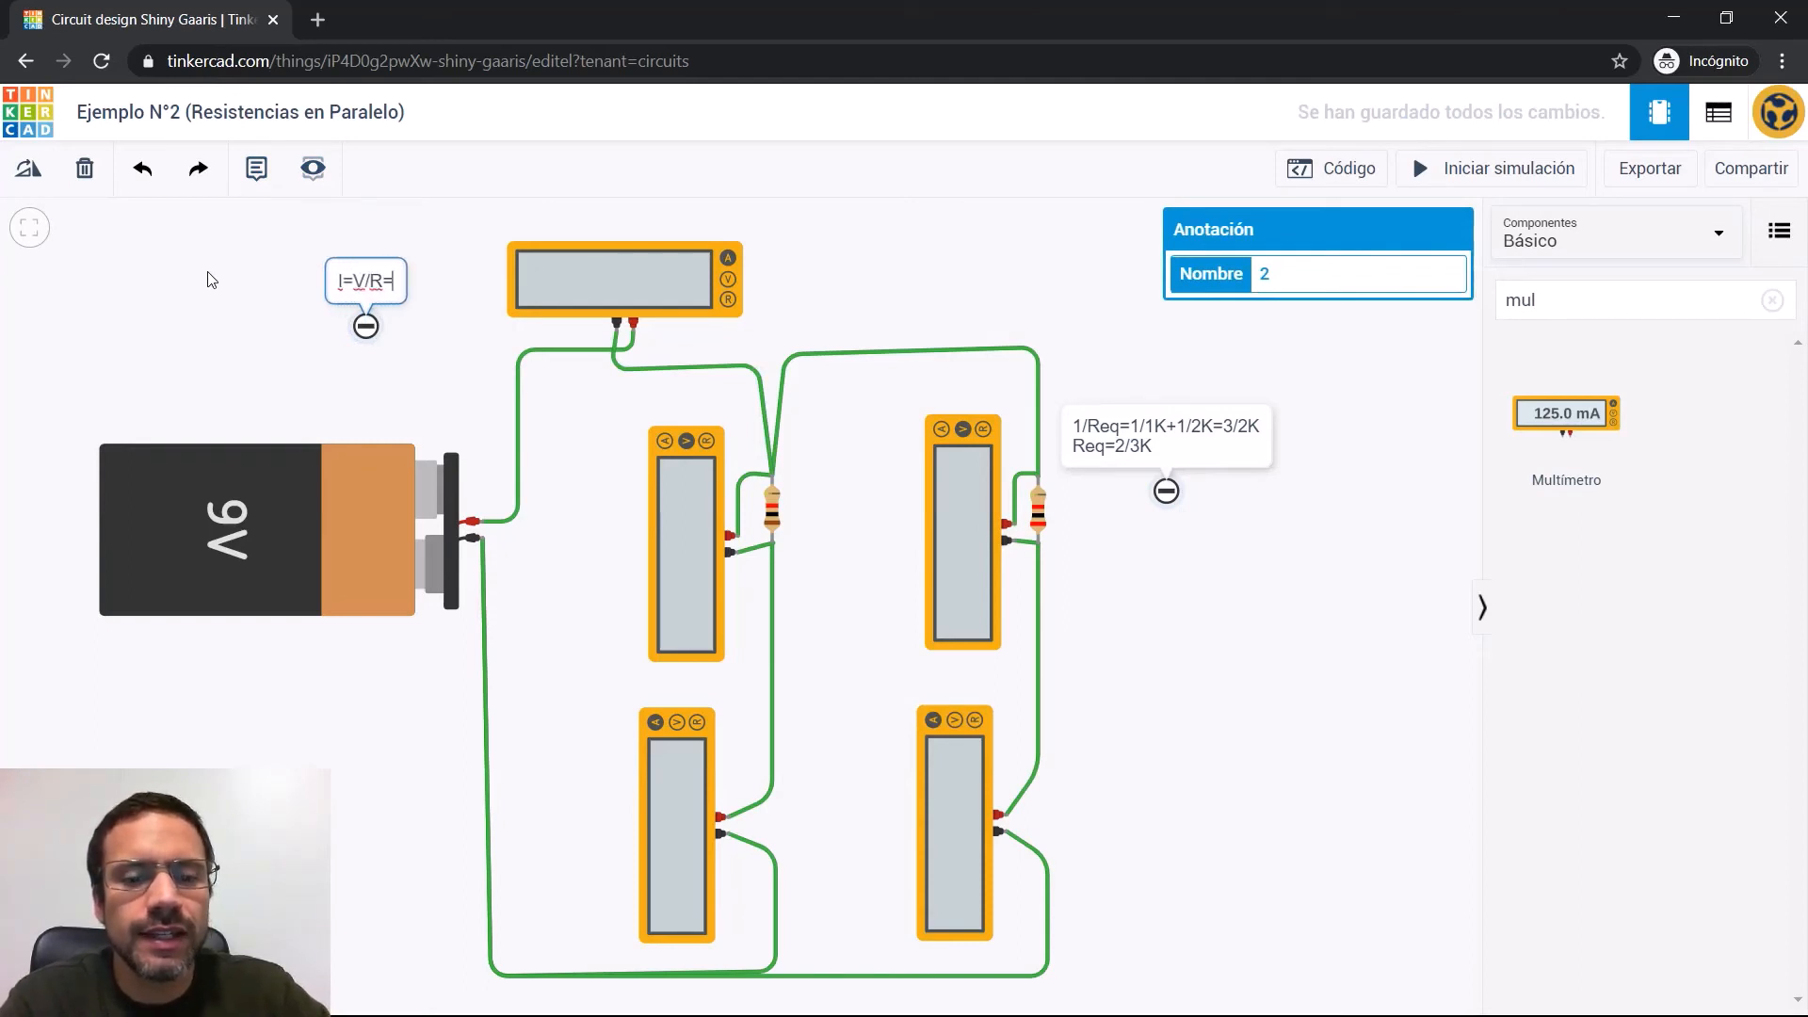
{"action": "type", "text": "9"}
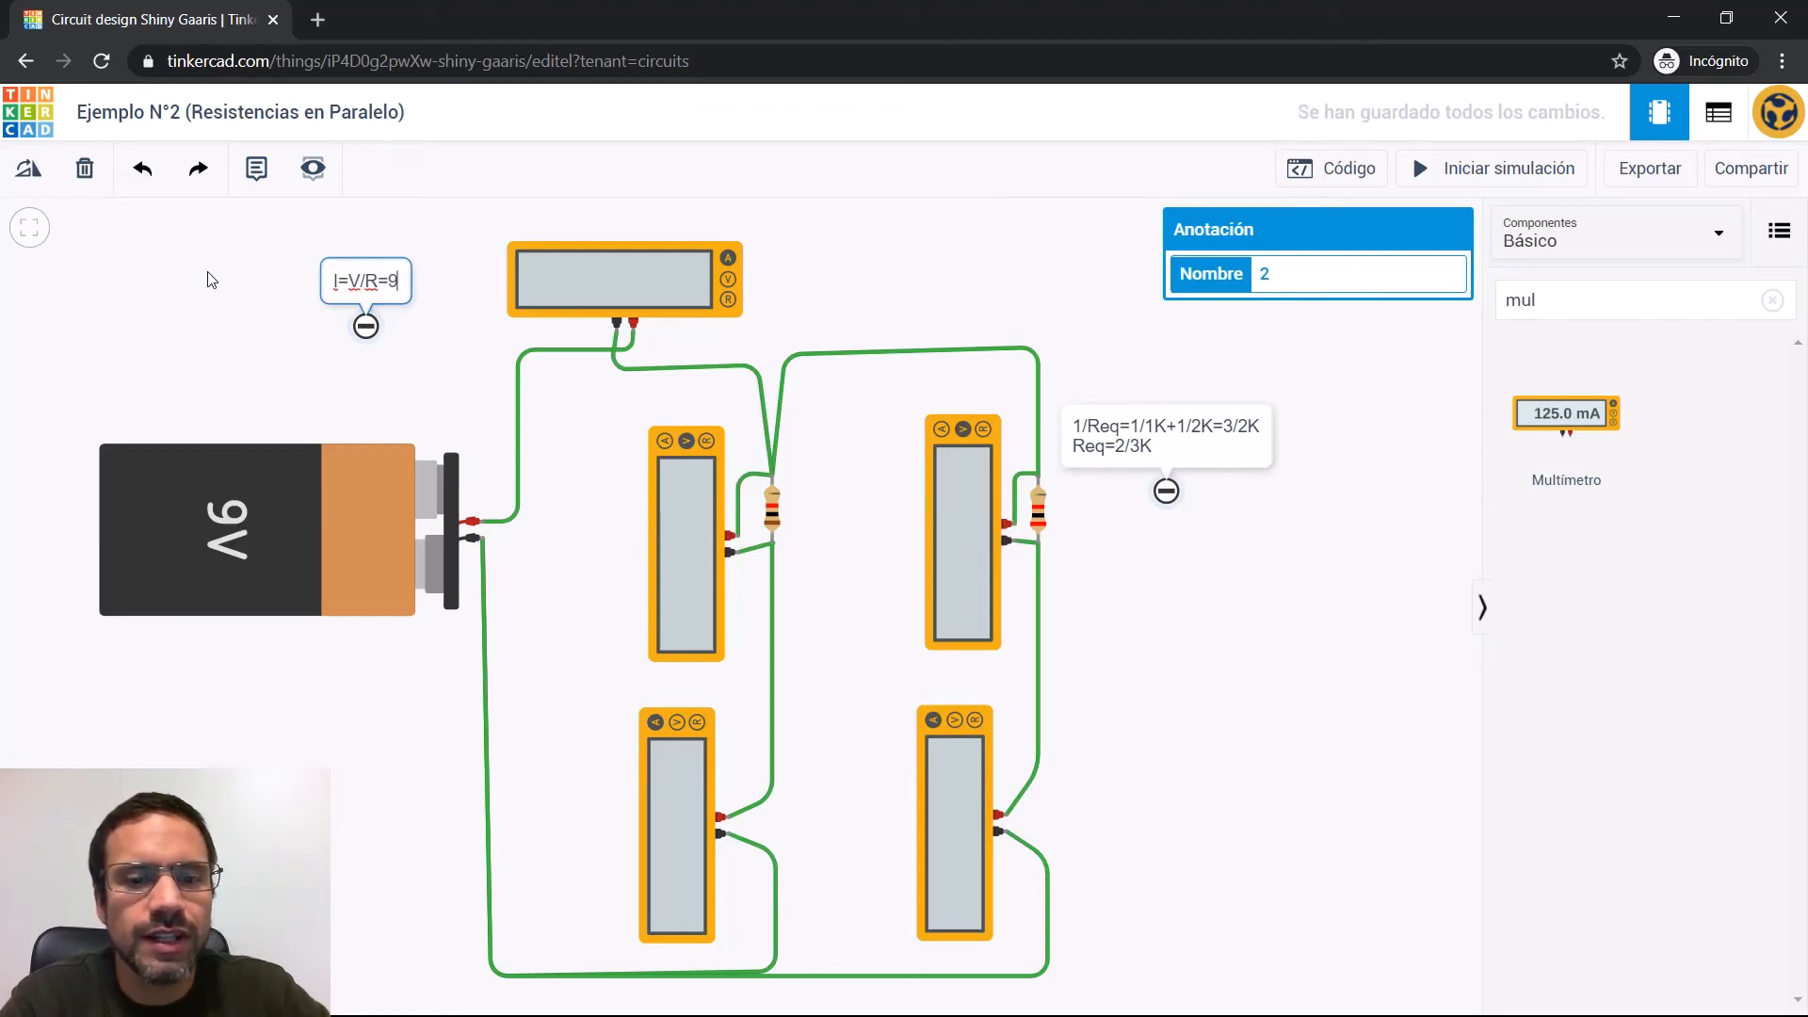
{"action": "type", "text": "/"}
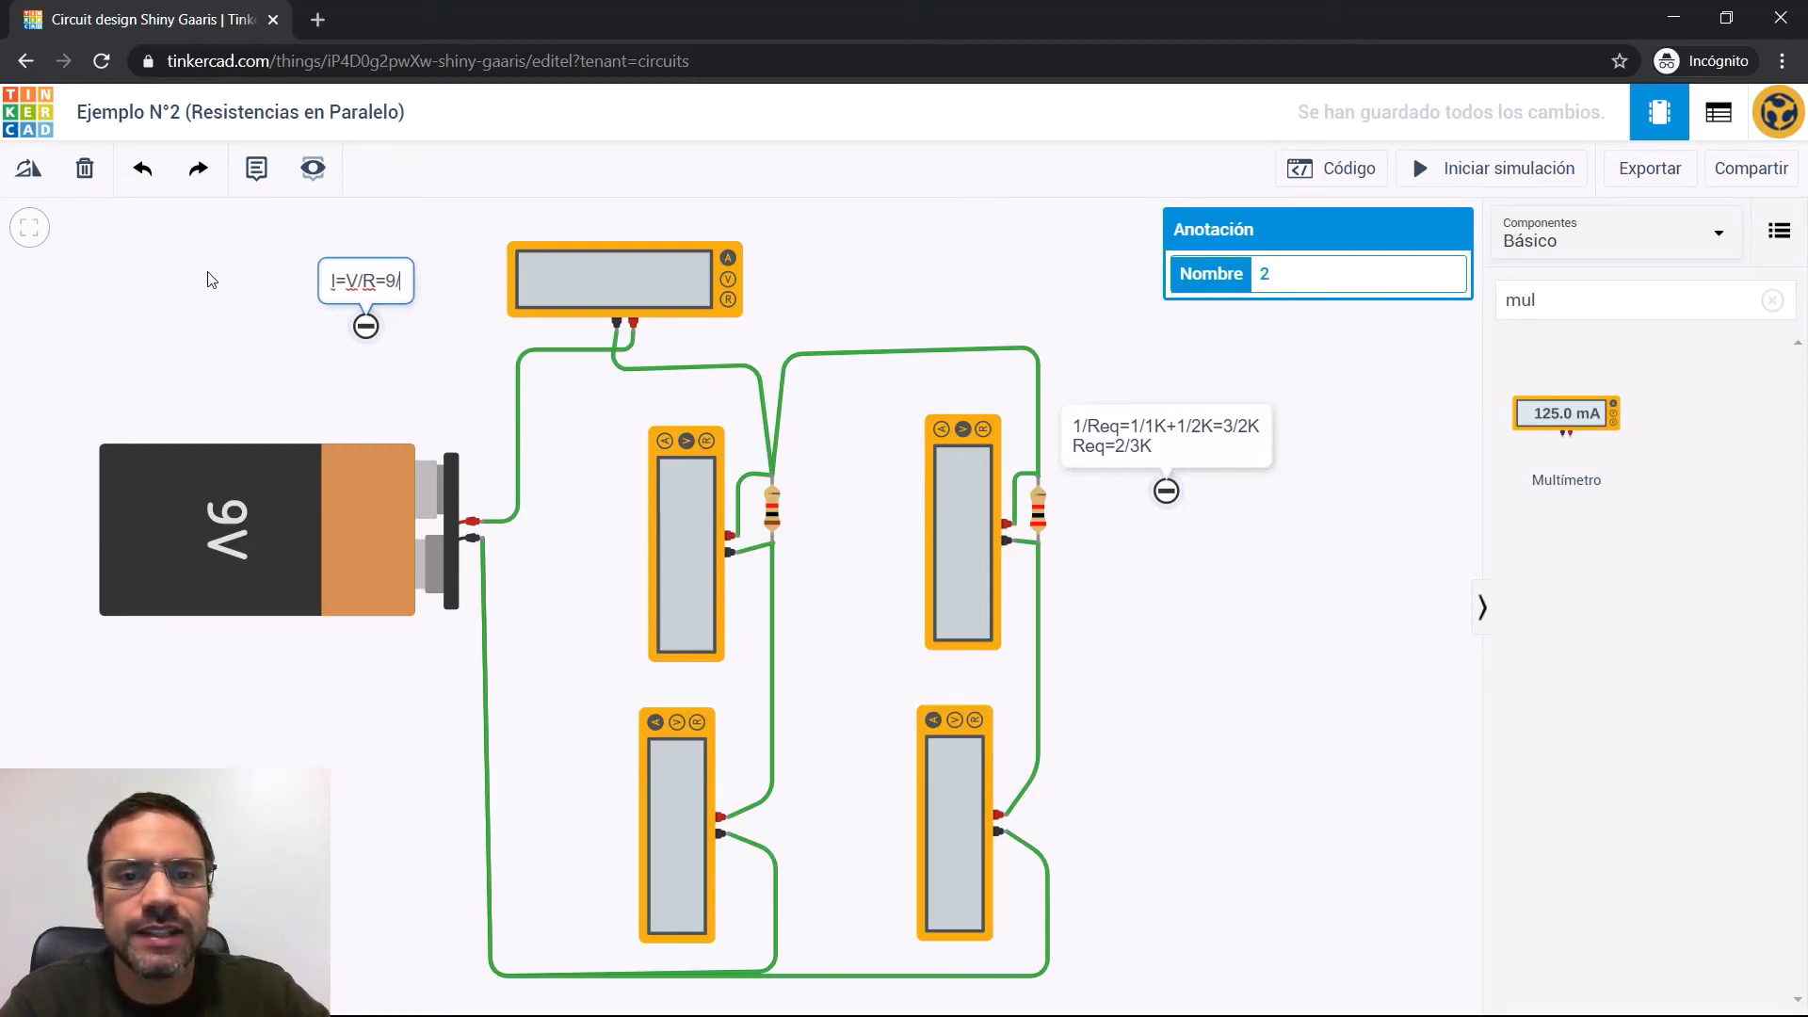
{"action": "type", "text": "("}
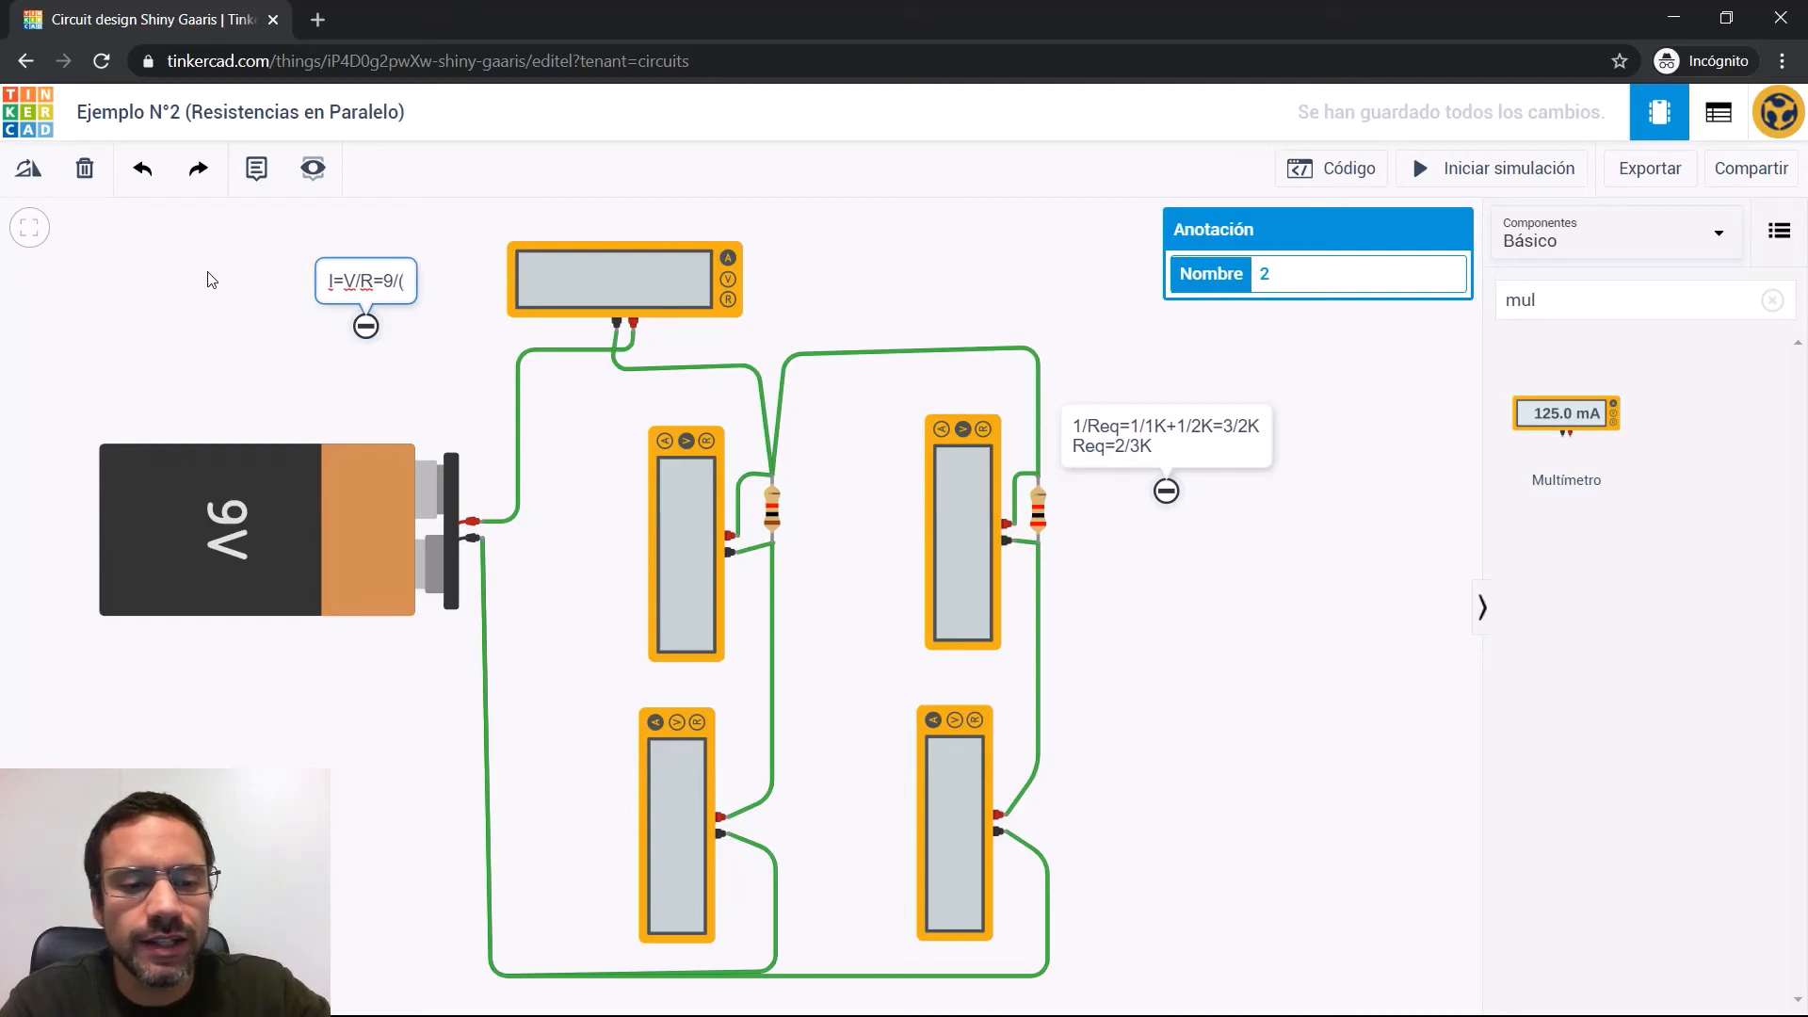
{"action": "type", "text": "2/3"}
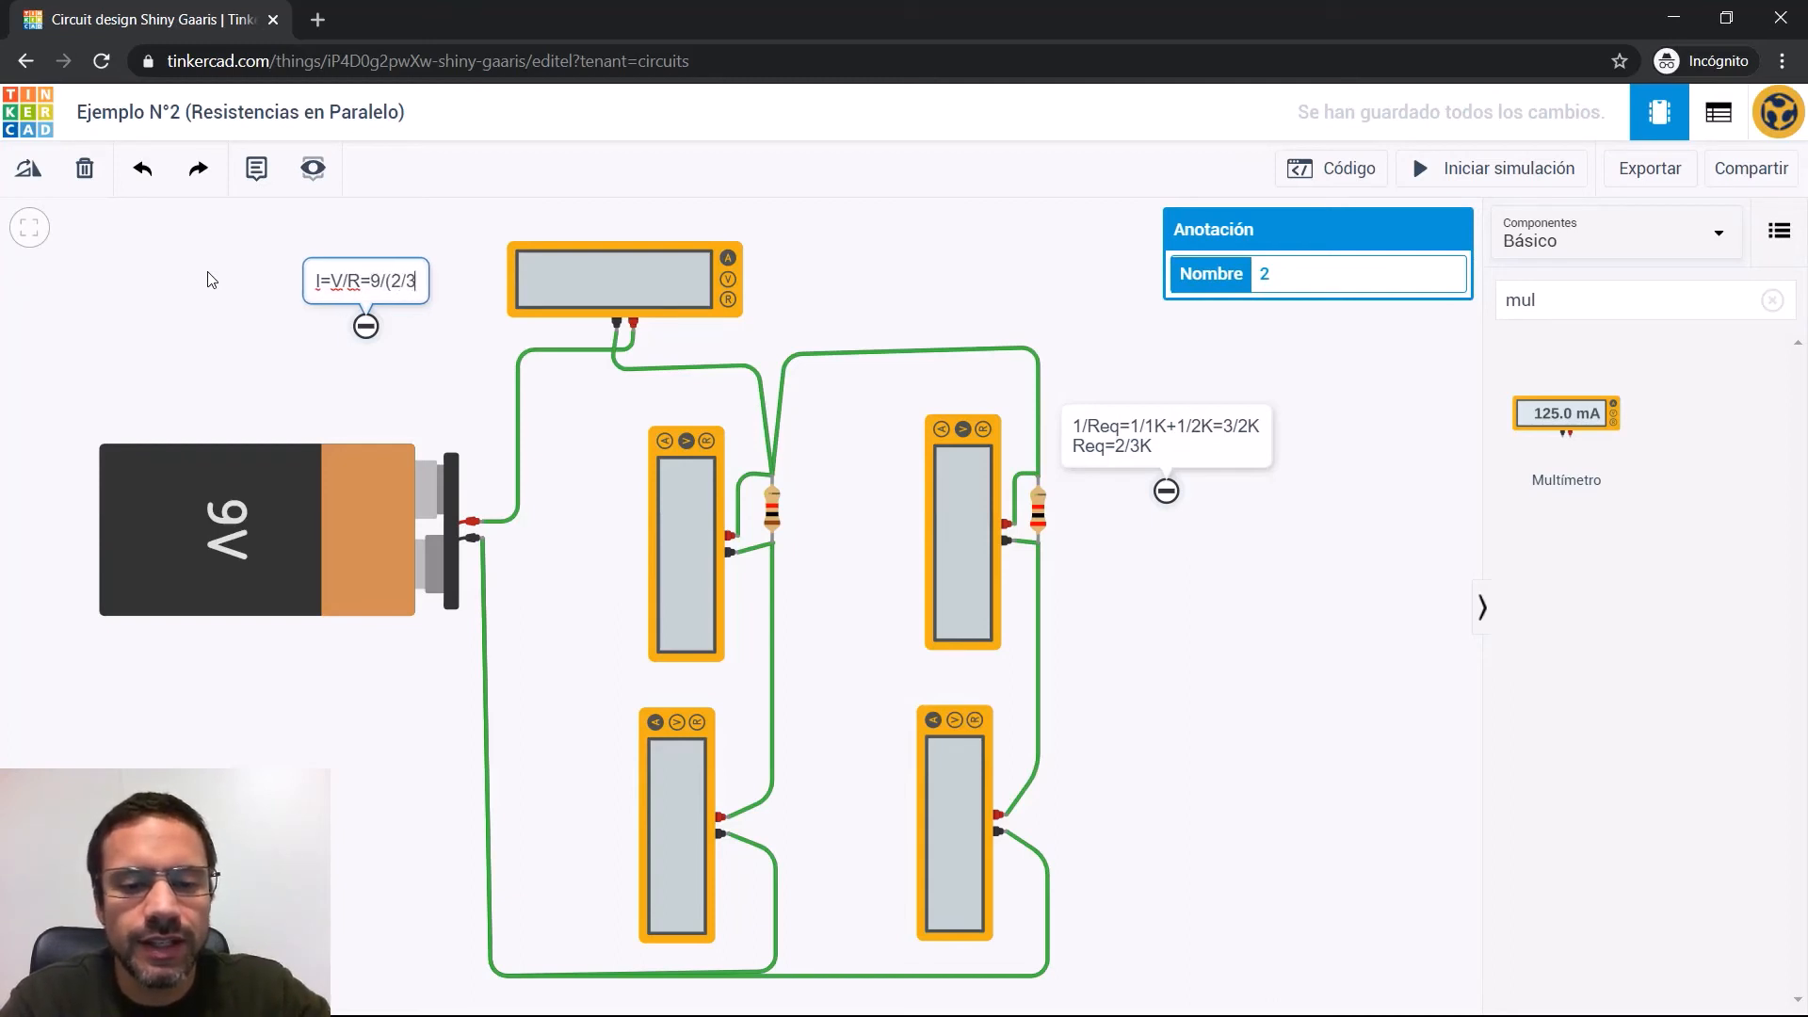
{"action": "type", "text": "K)="}
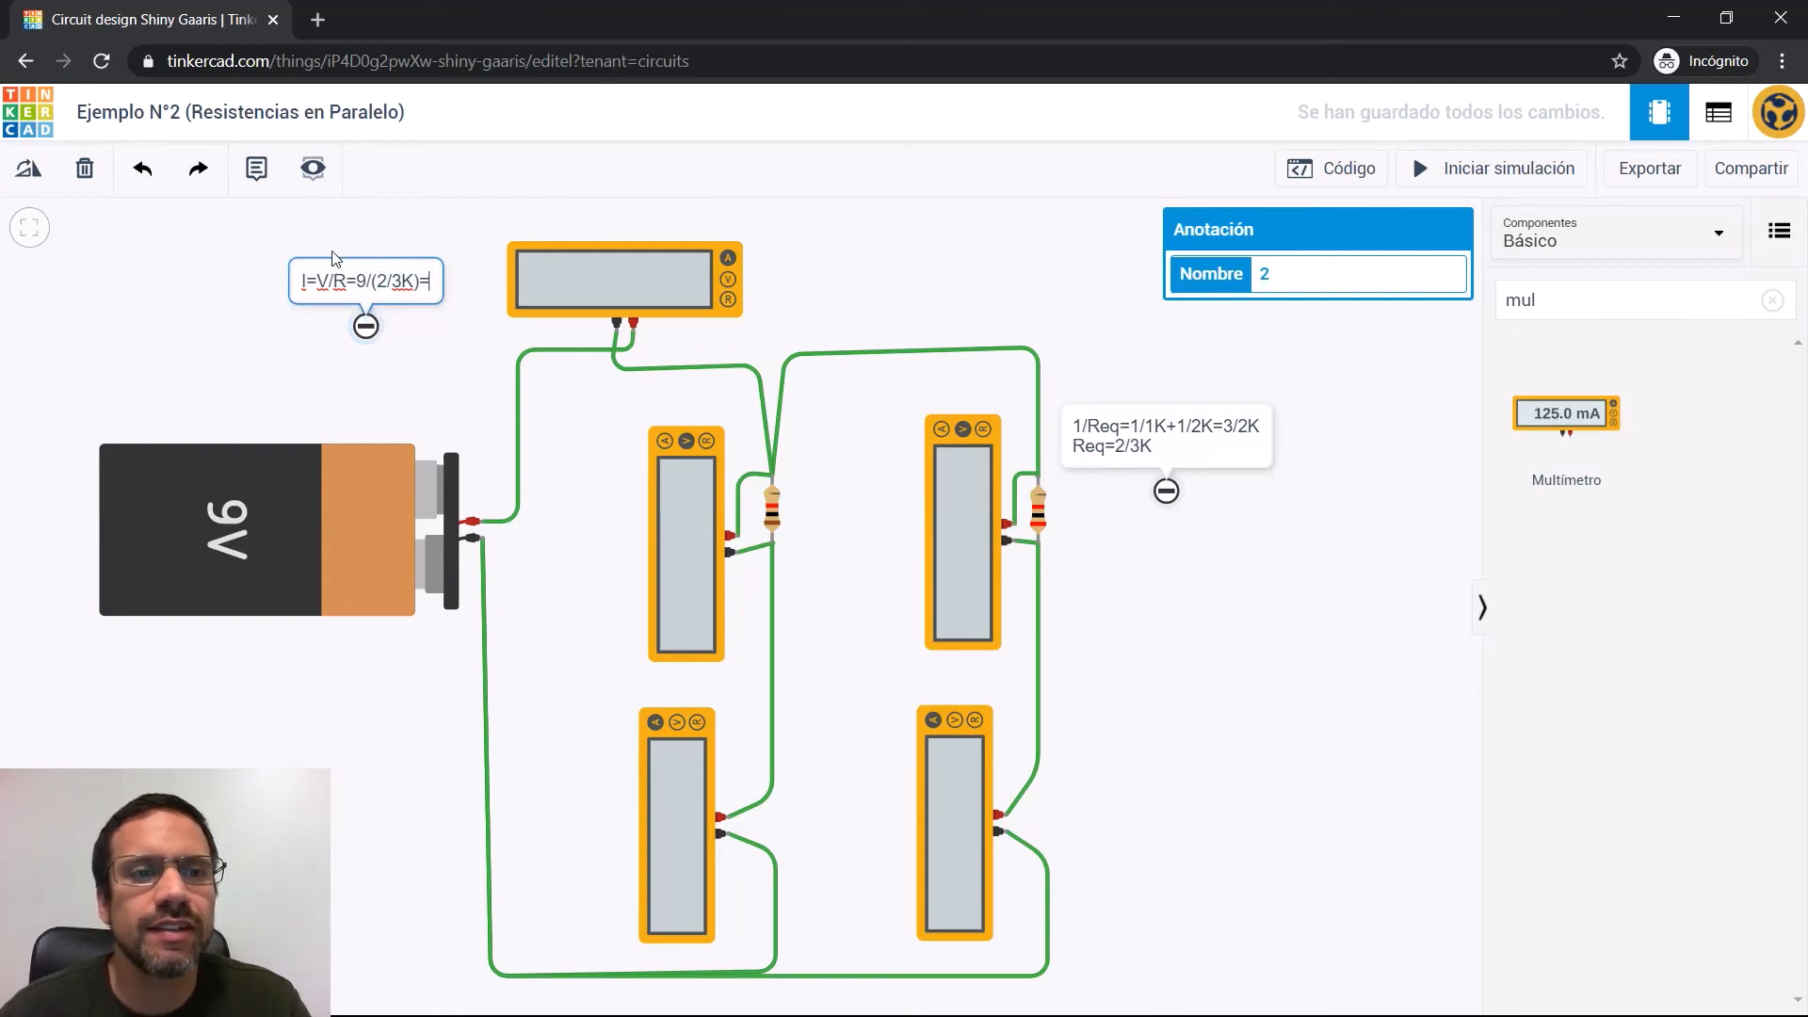
{"action": "type", "text": "13,"}
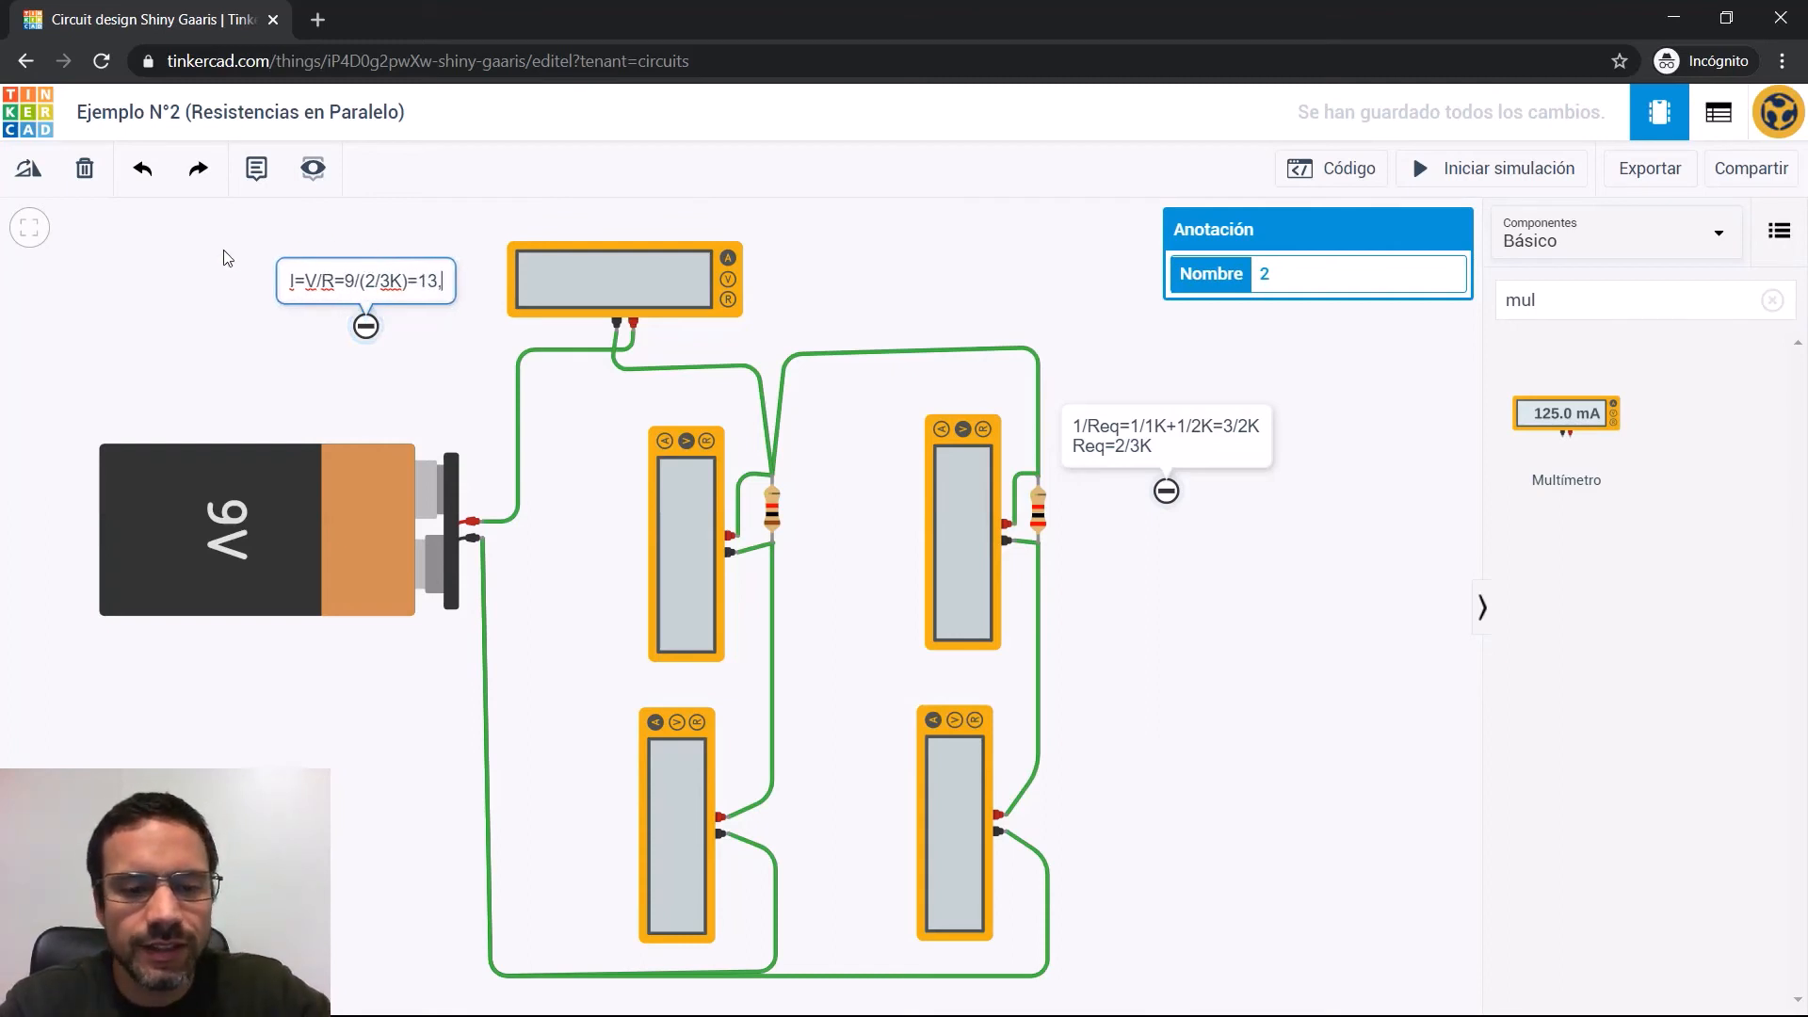
{"action": "type", "text": "5m"}
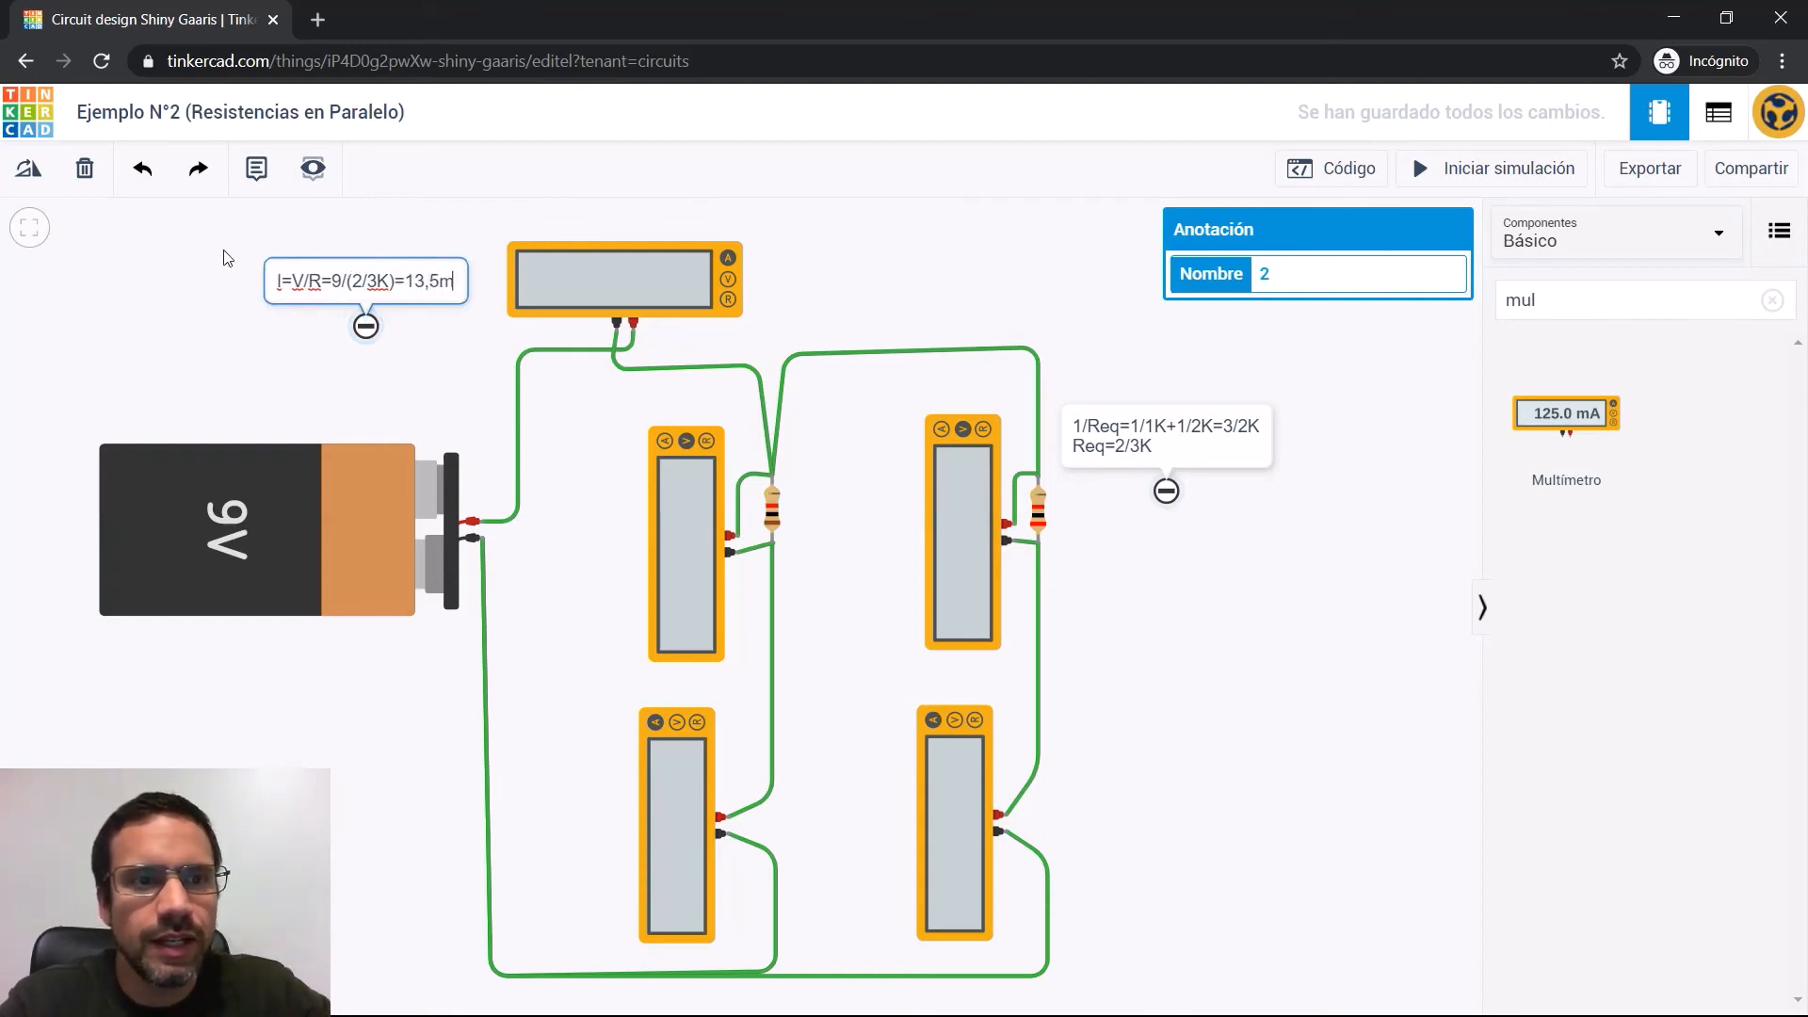
{"action": "type", "text": "A"}
{"action": "left_click", "coordinate": [240, 290]}
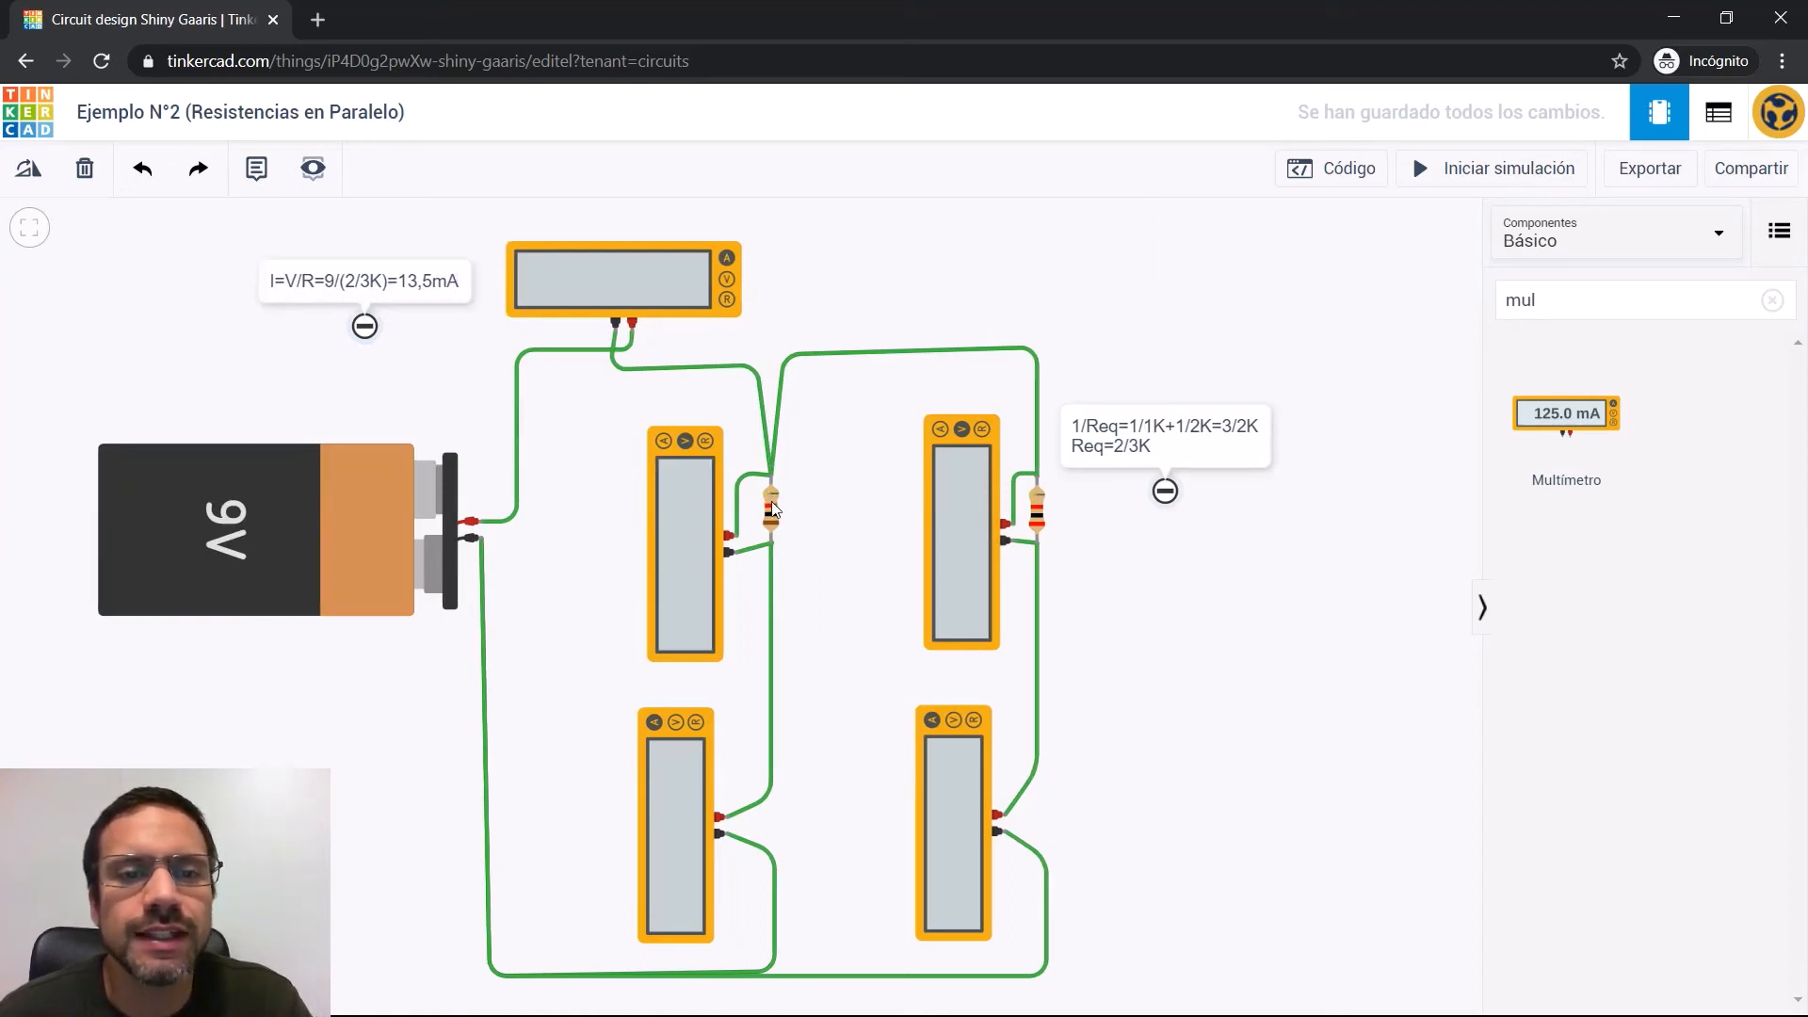
Add a two-line annotation below the 1 kΩ resistor reading "I=V/R" and "I=9/1K=9mA"
{"action": "left_click", "coordinate": [256, 168]}
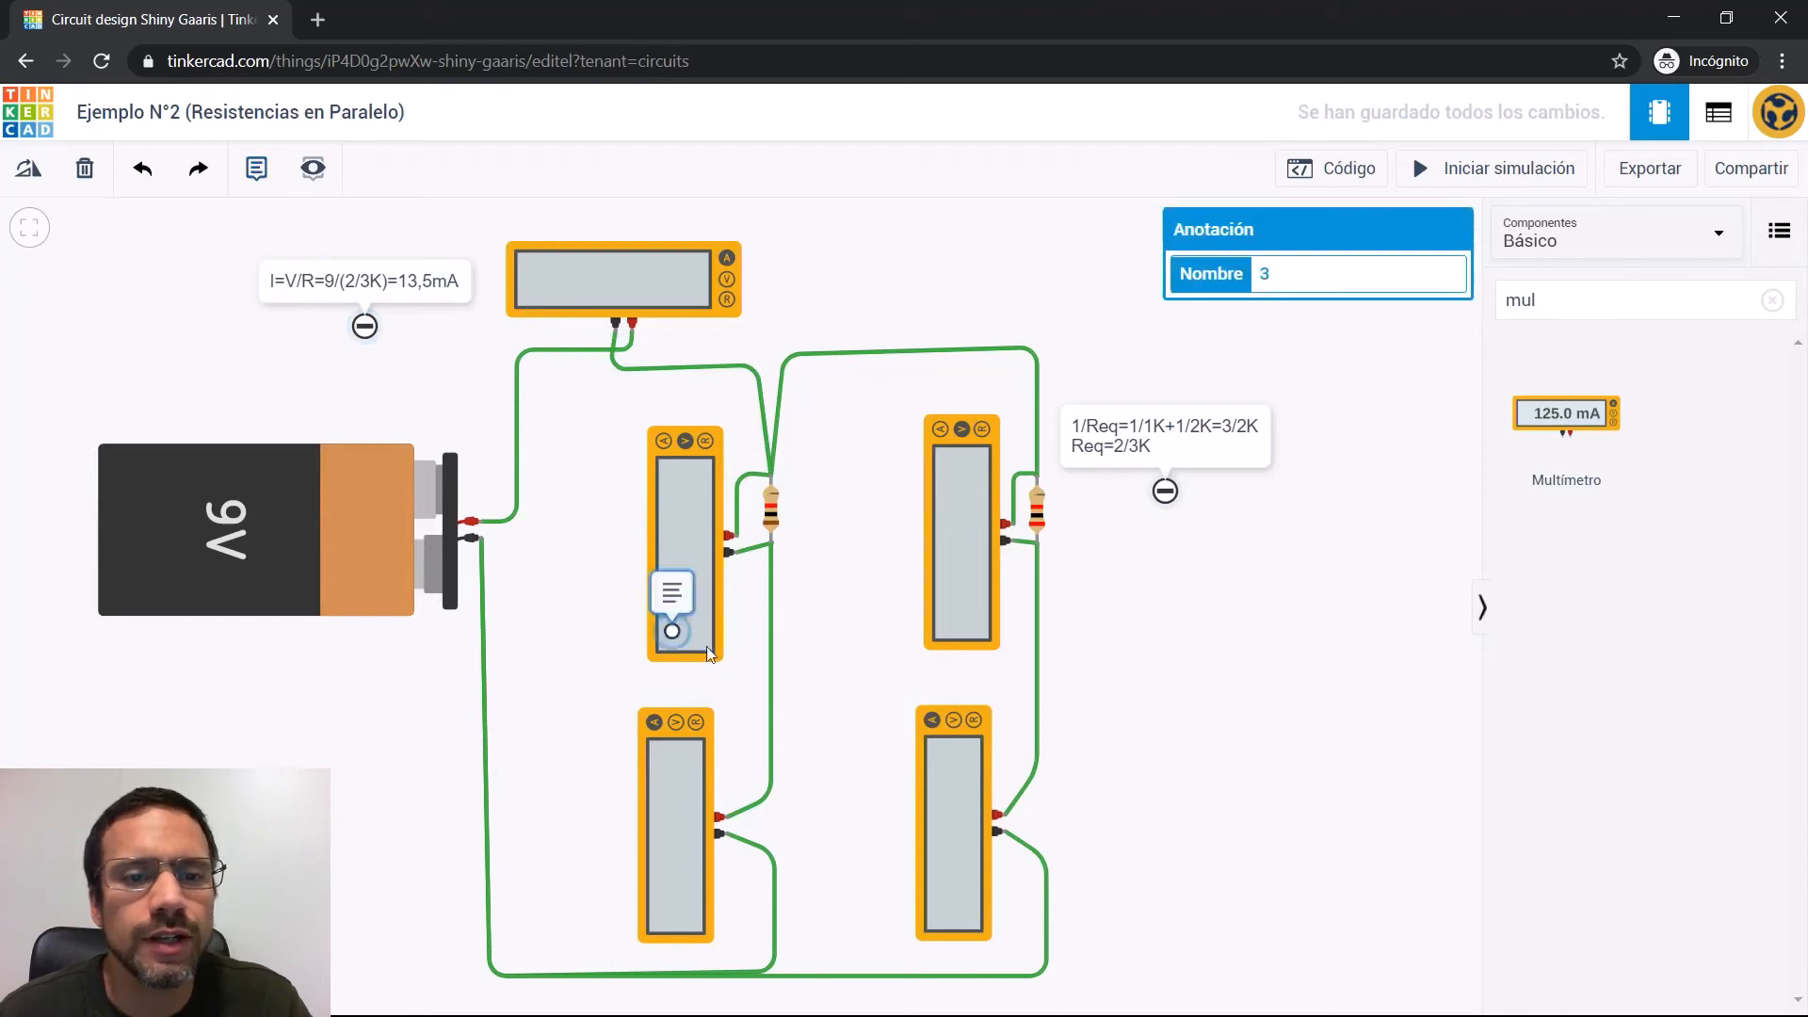
{"action": "left_click", "coordinate": [838, 662]}
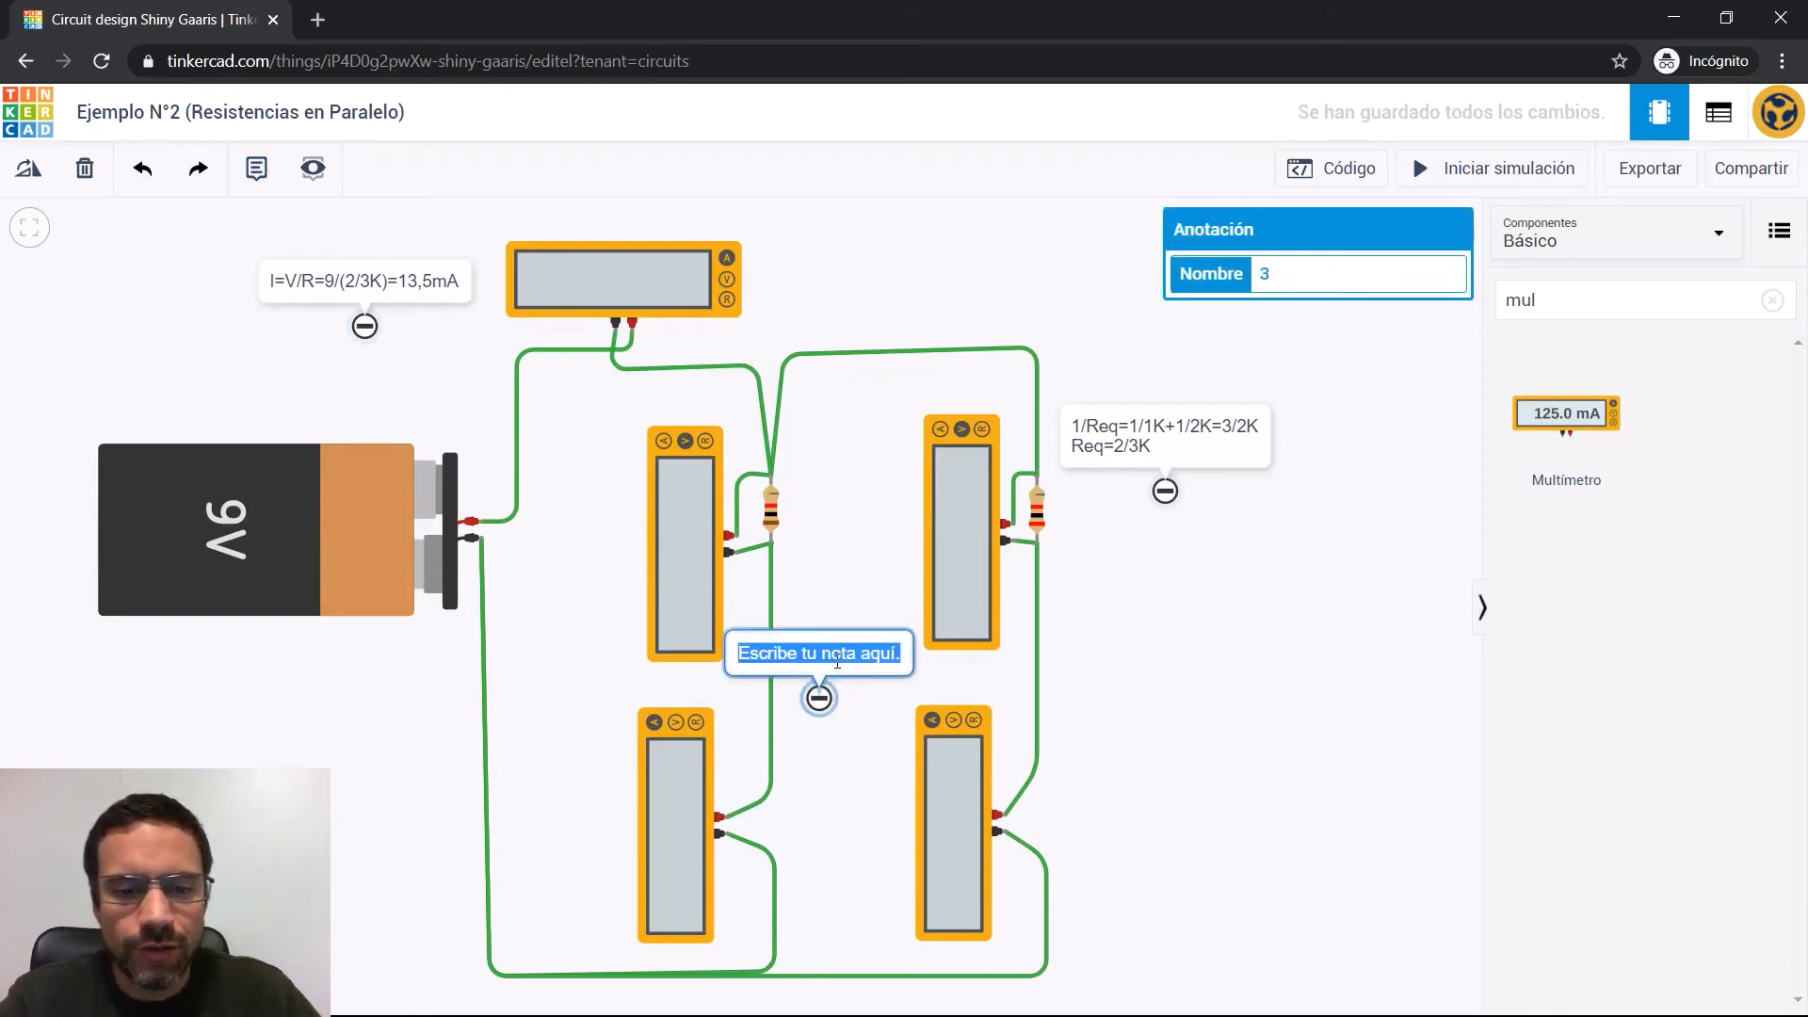
{"action": "type", "text": "I=V/"}
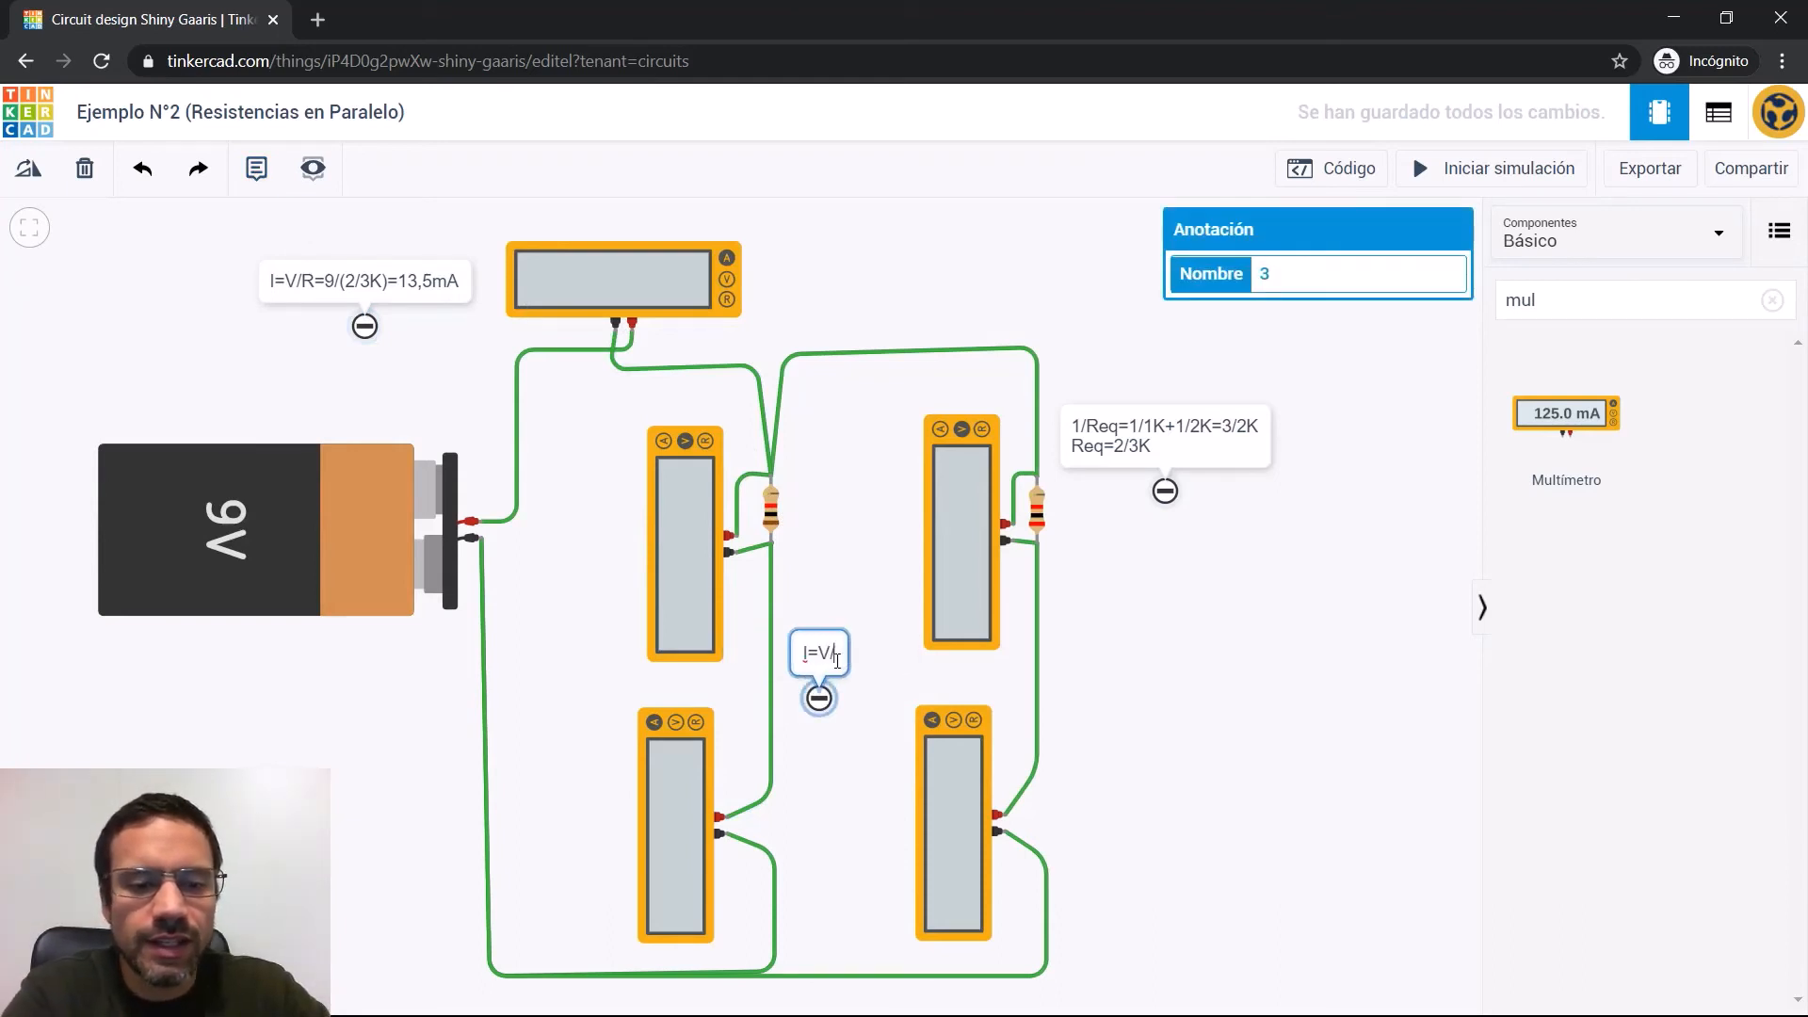
{"action": "type", "text": "R"}
{"action": "key", "text": "Return"}
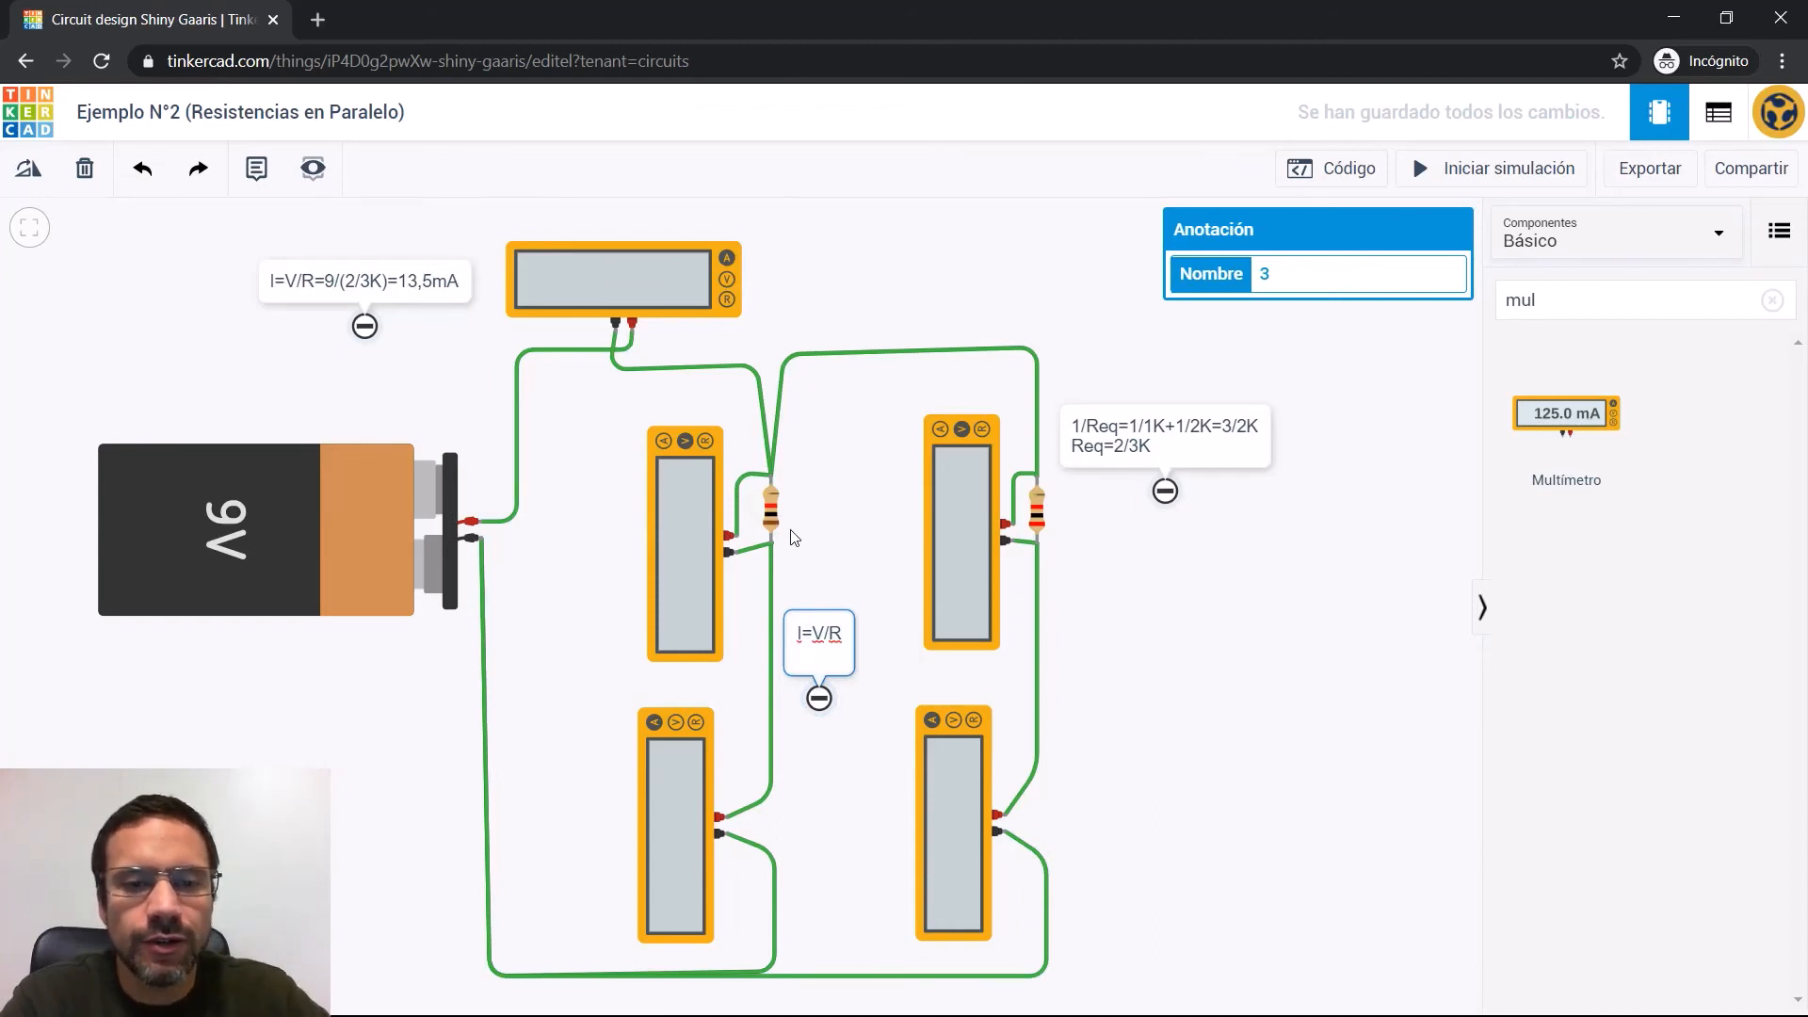
{"action": "type", "text": "I="}
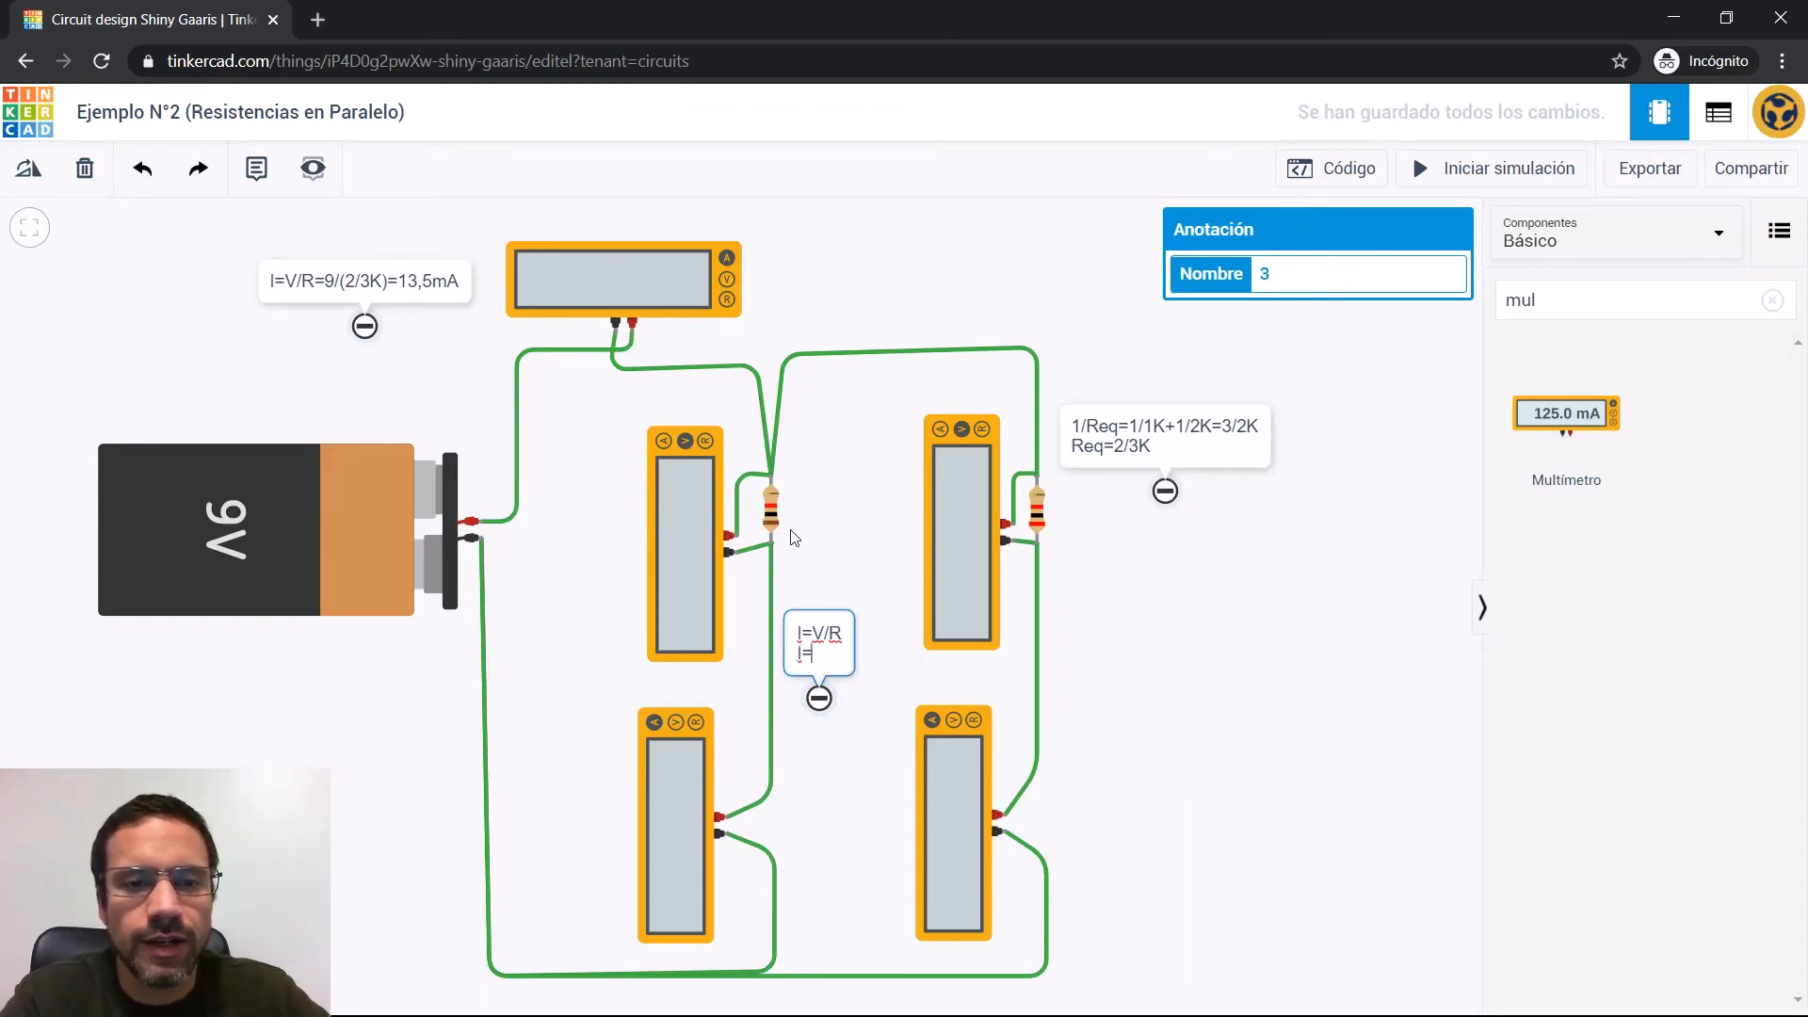
{"action": "type", "text": "9"}
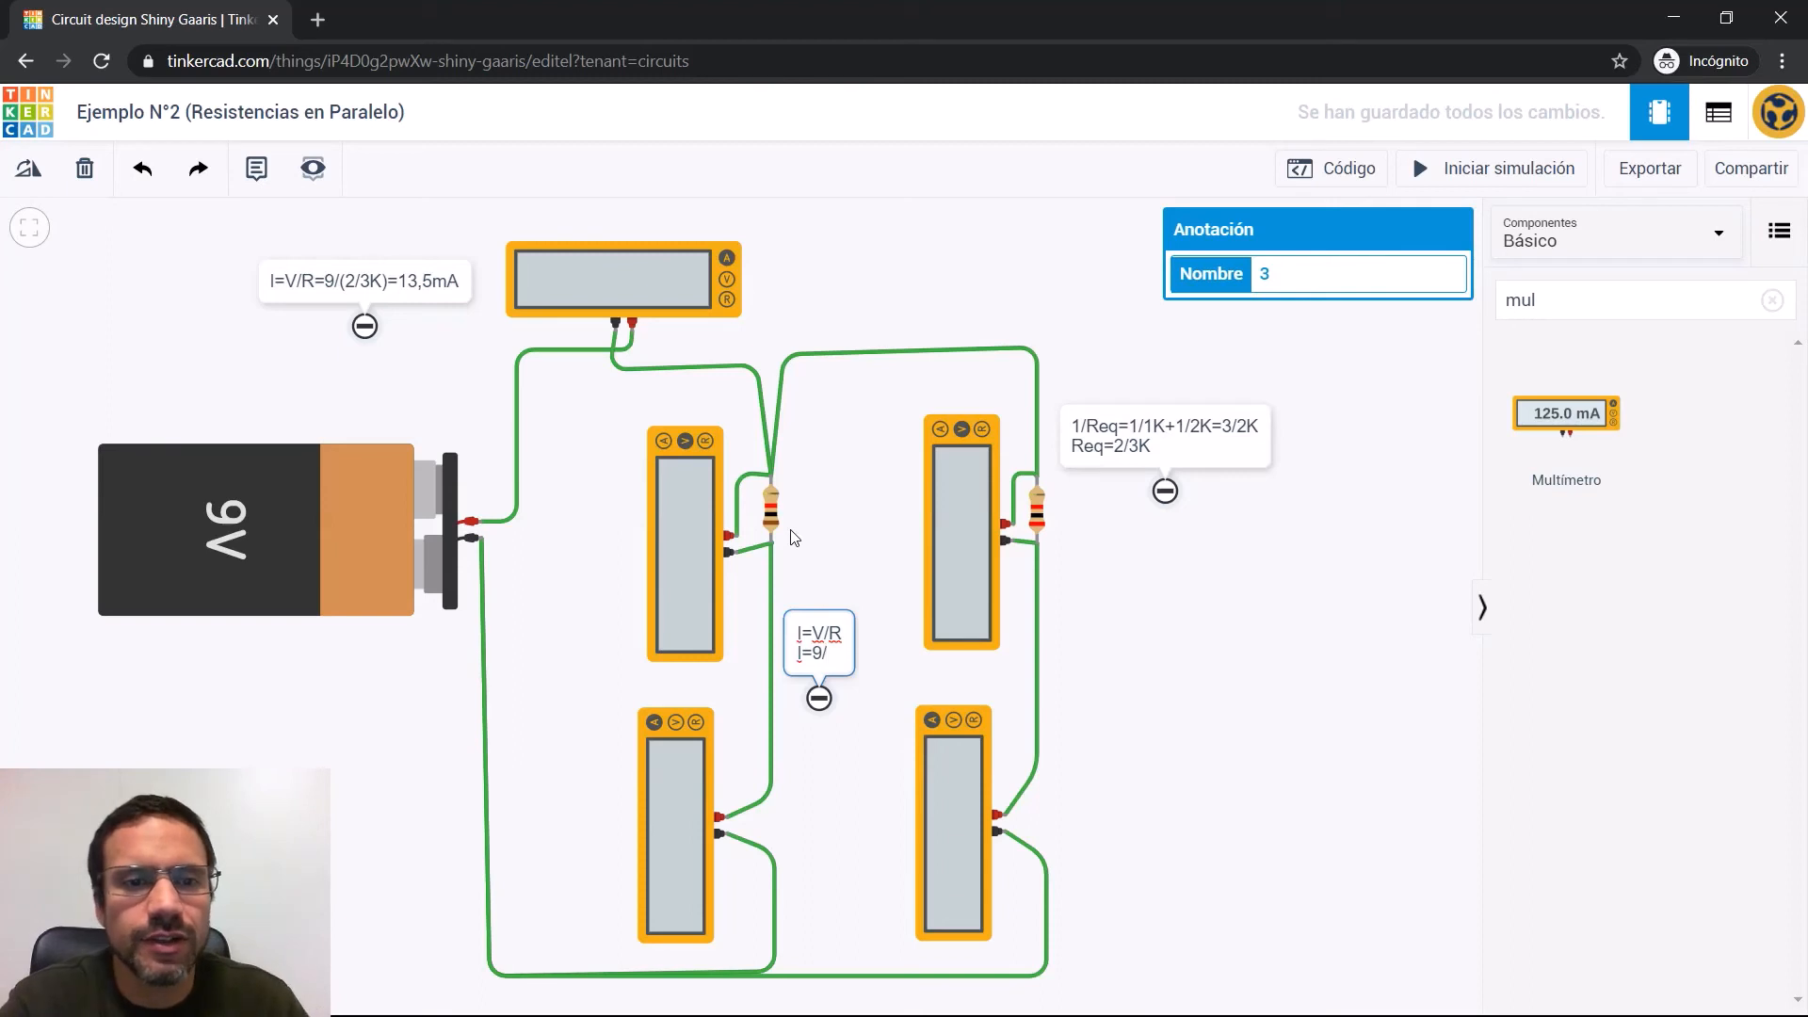
{"action": "type", "text": "/"}
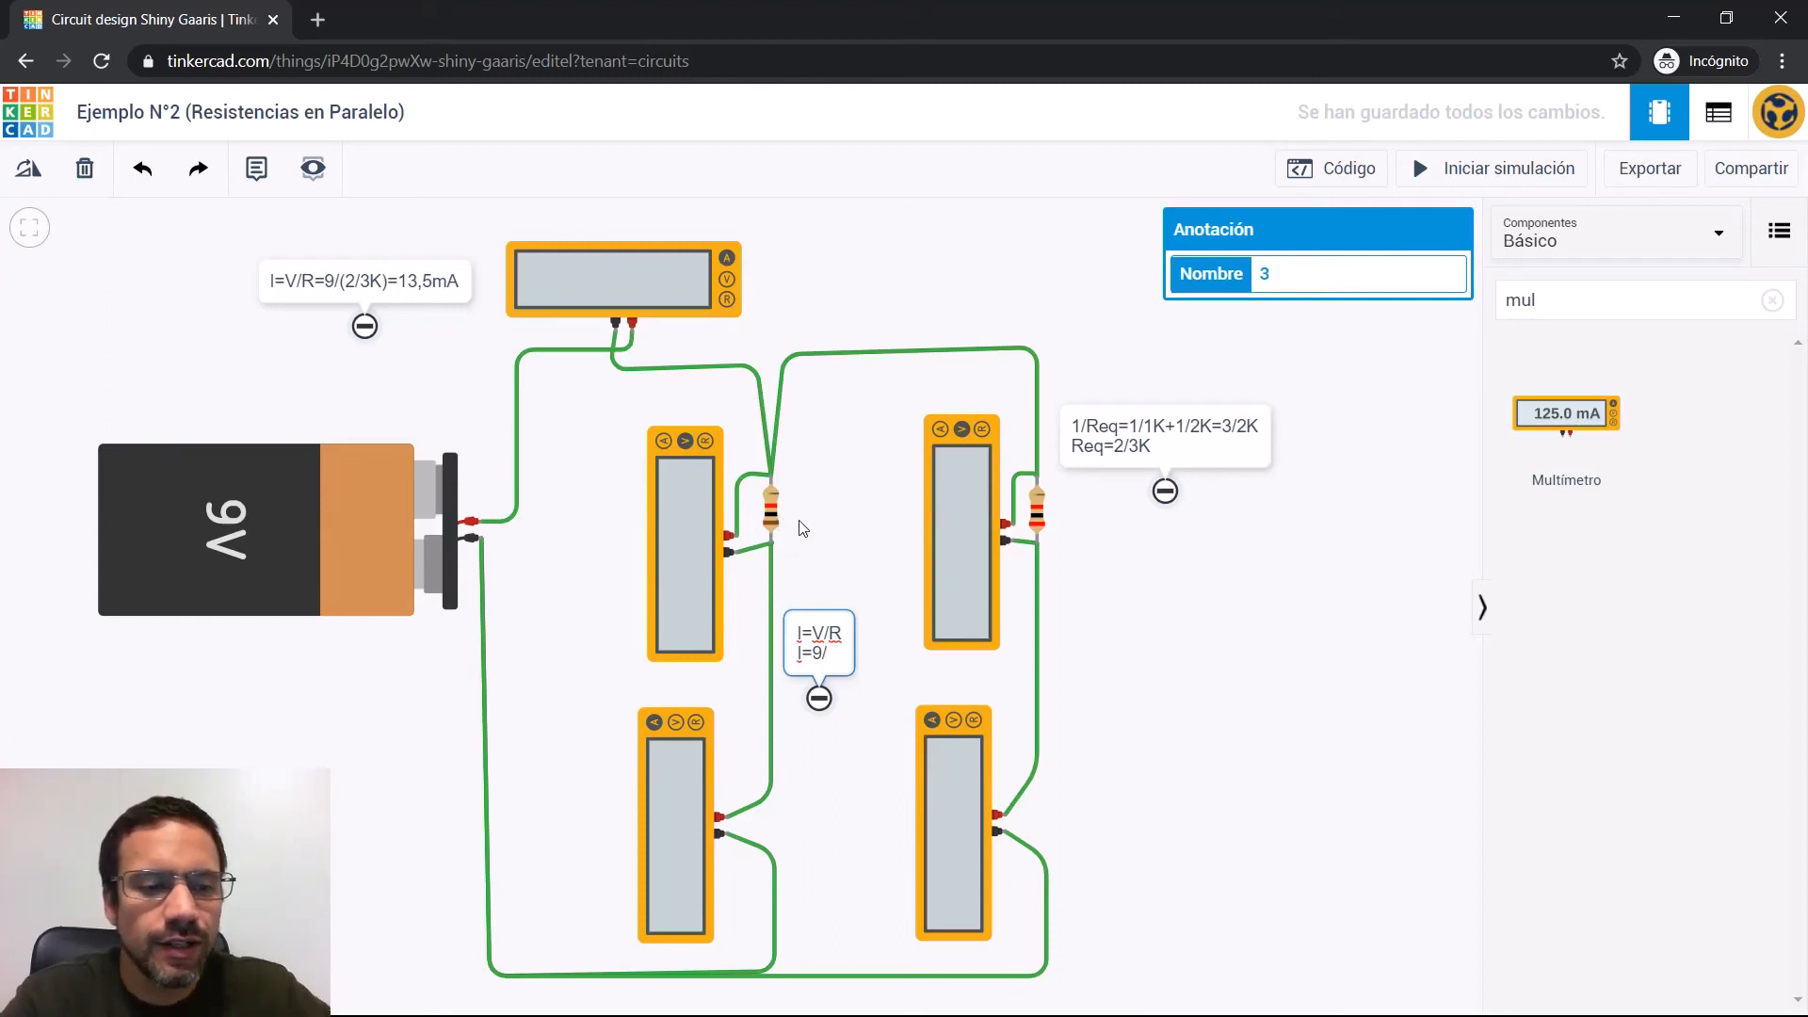
{"action": "type", "text": "1K="}
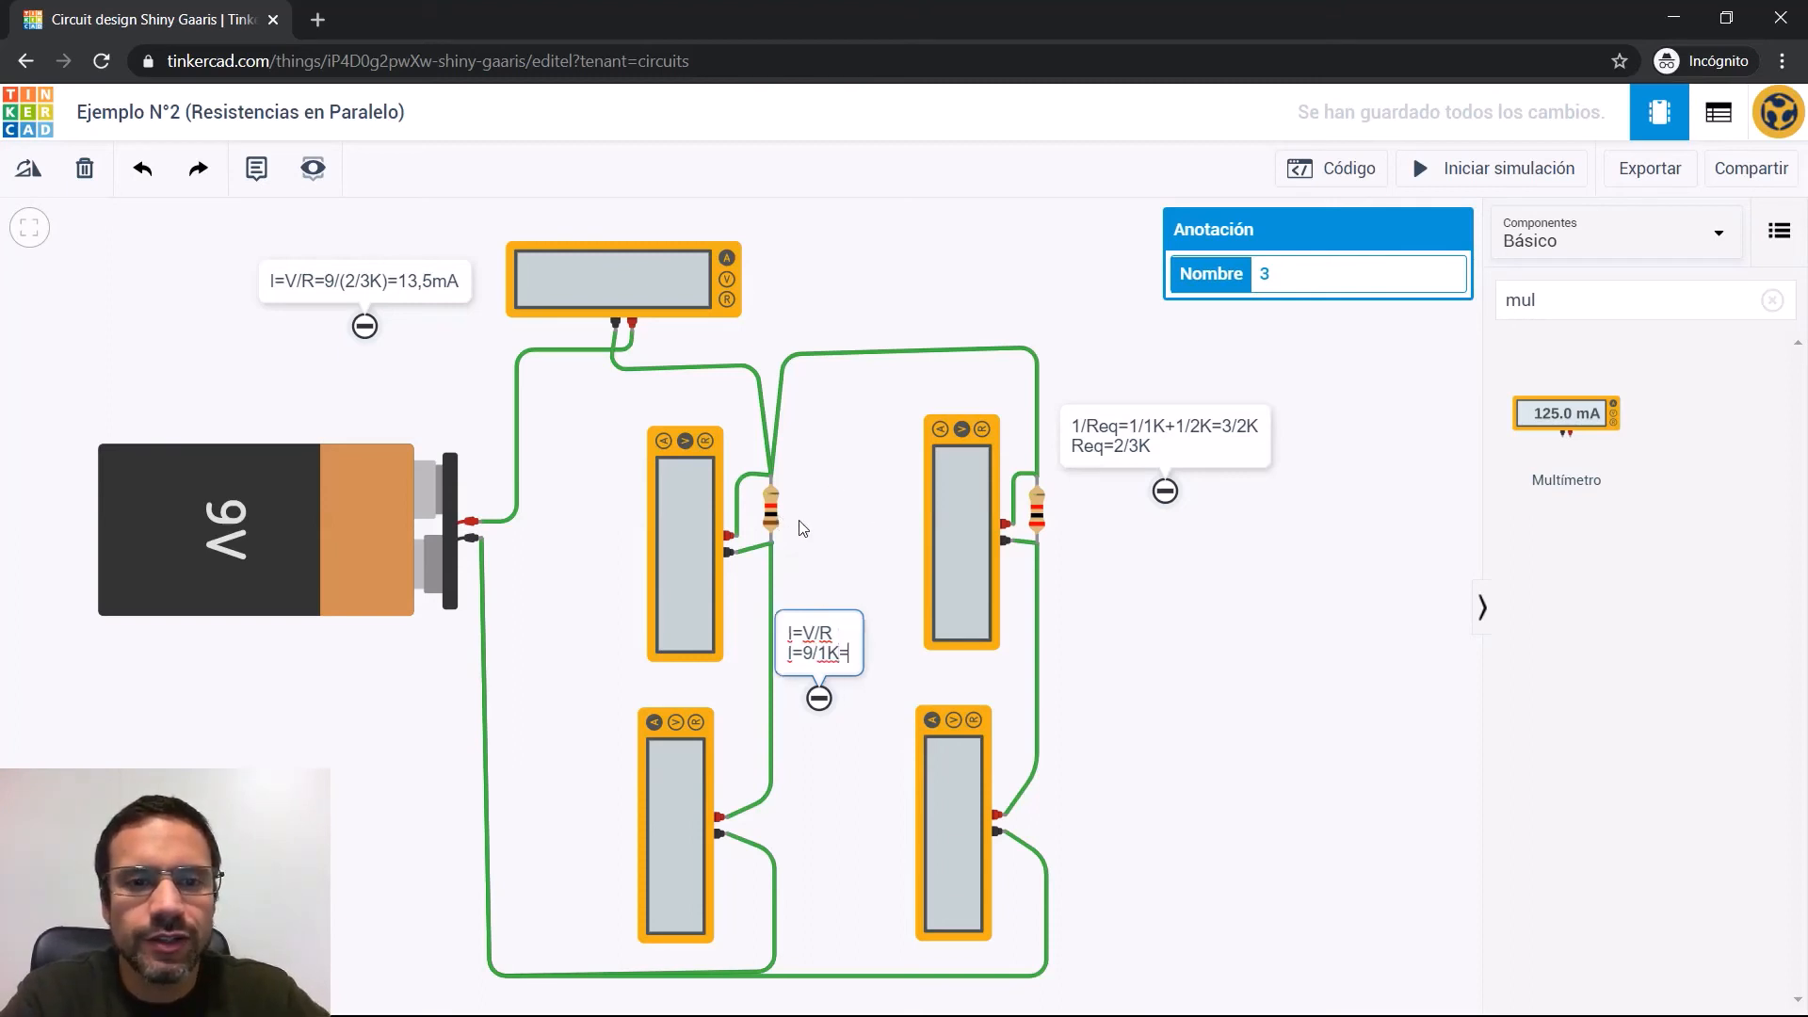
{"action": "type", "text": "9mA"}
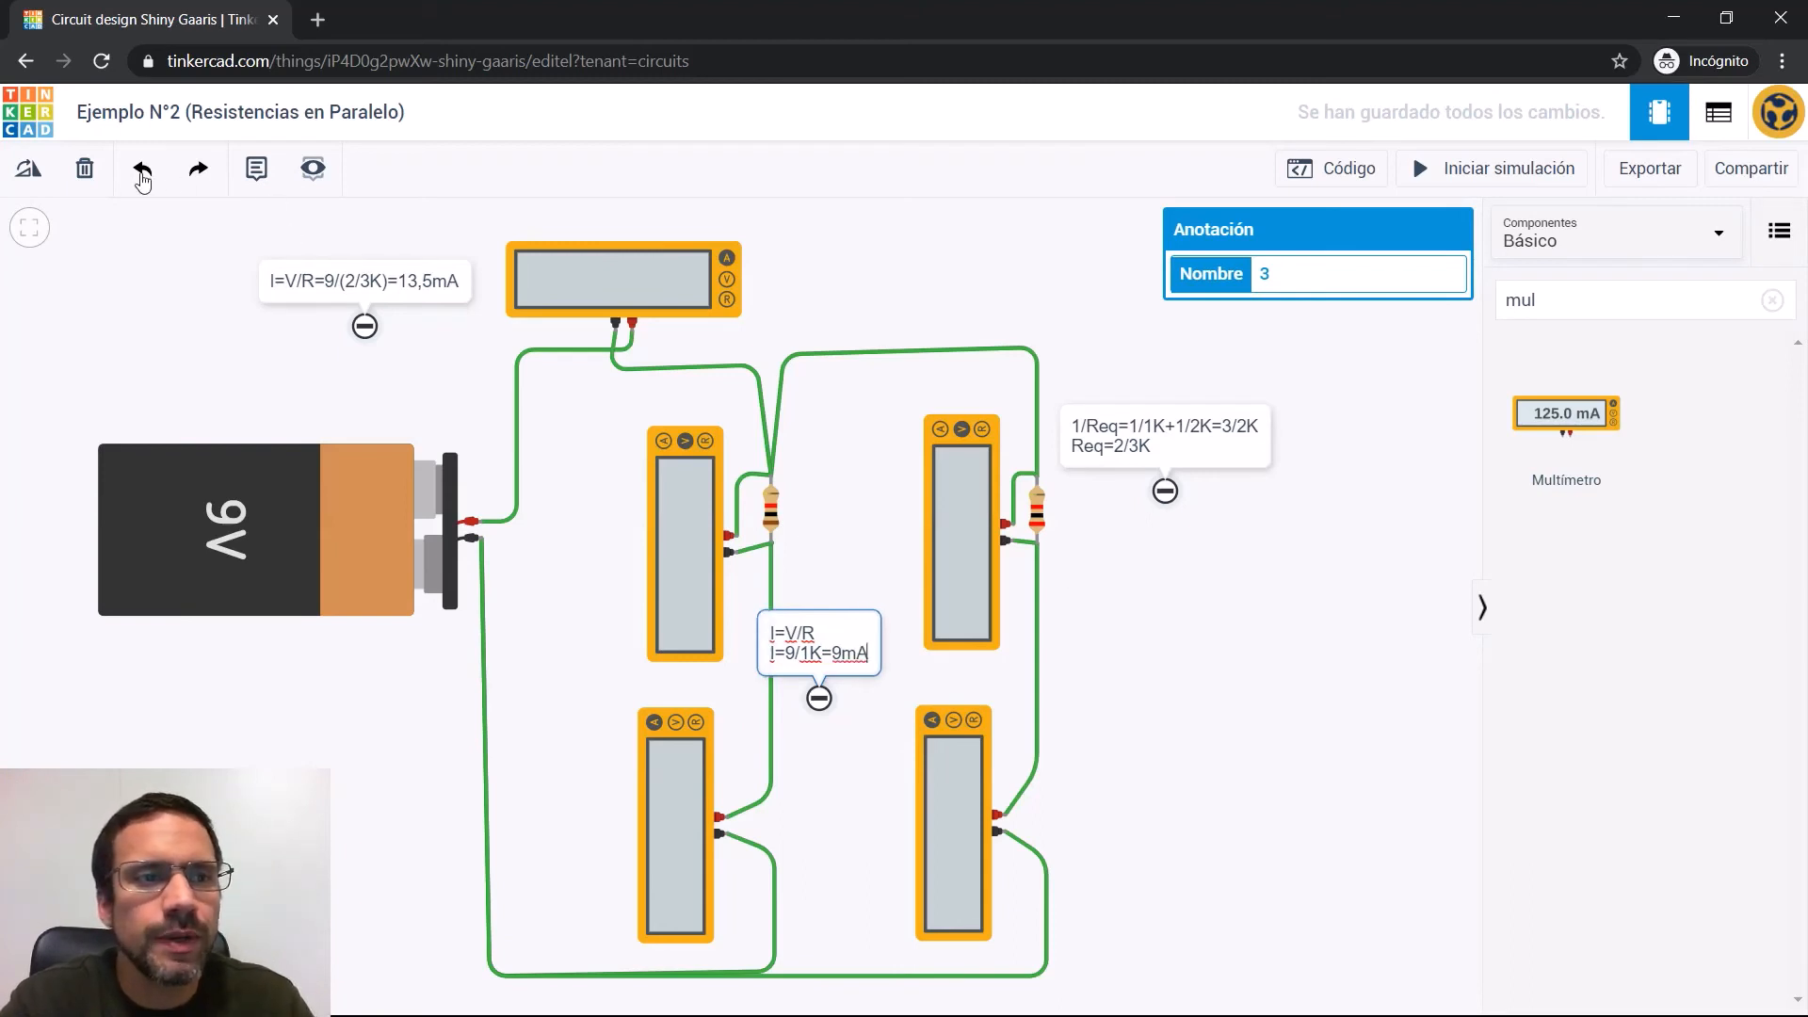
Add a two-line annotation reading "I=V/R" and "I=9/2K=4,5mA" and place it beside the lower multimeter of the 2 kΩ branch
{"action": "left_click", "coordinate": [256, 168]}
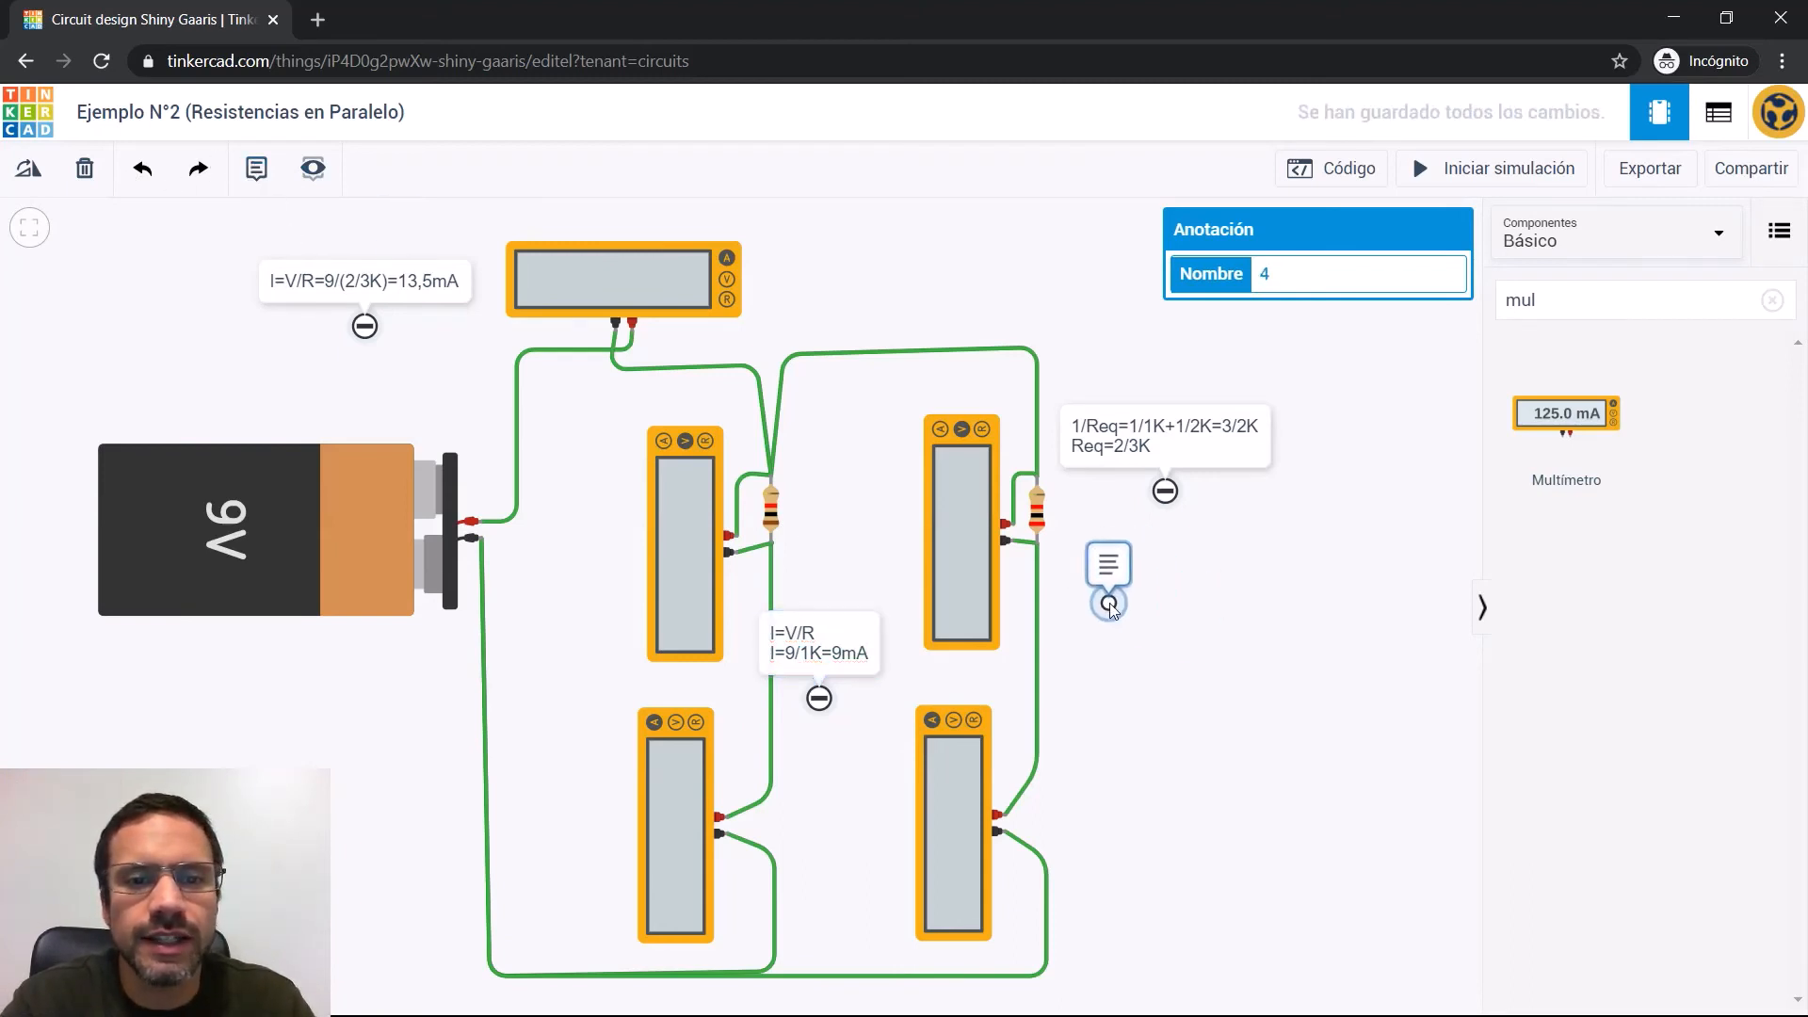
{"action": "left_click", "coordinate": [1111, 608]}
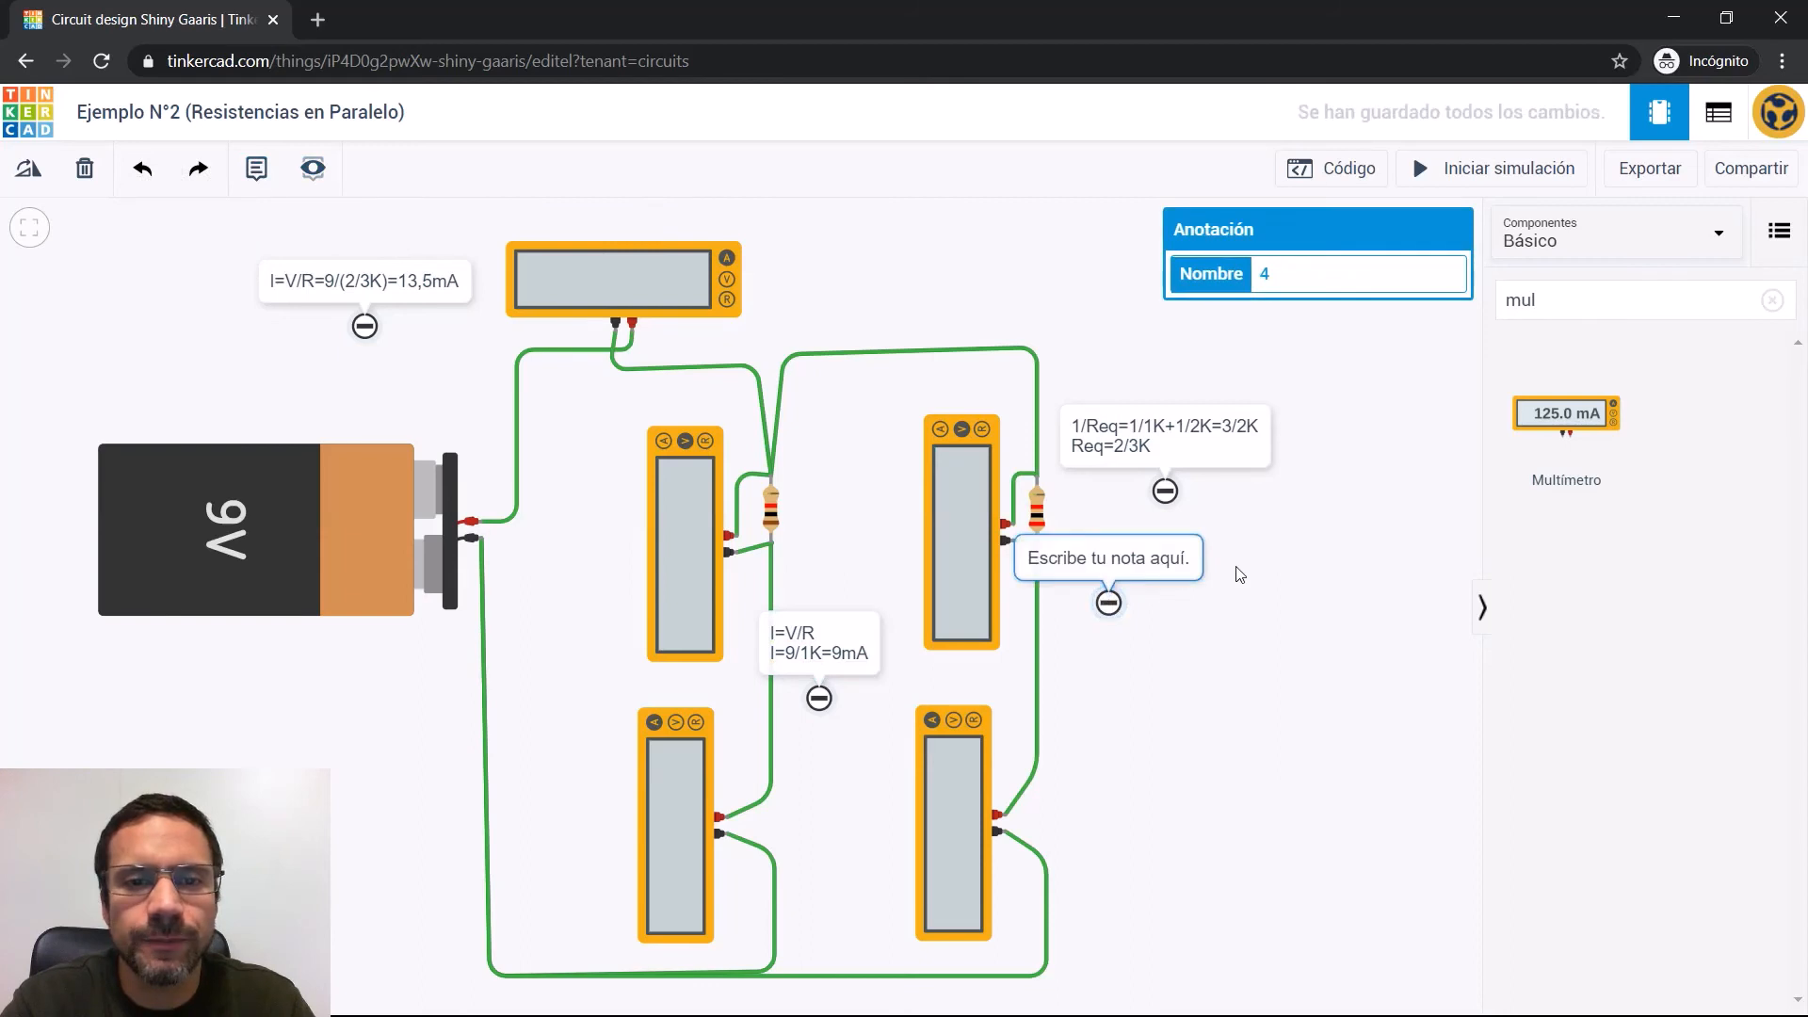
{"action": "triple_click", "coordinate": [1158, 559]}
{"action": "type", "text": "I=V/R"}
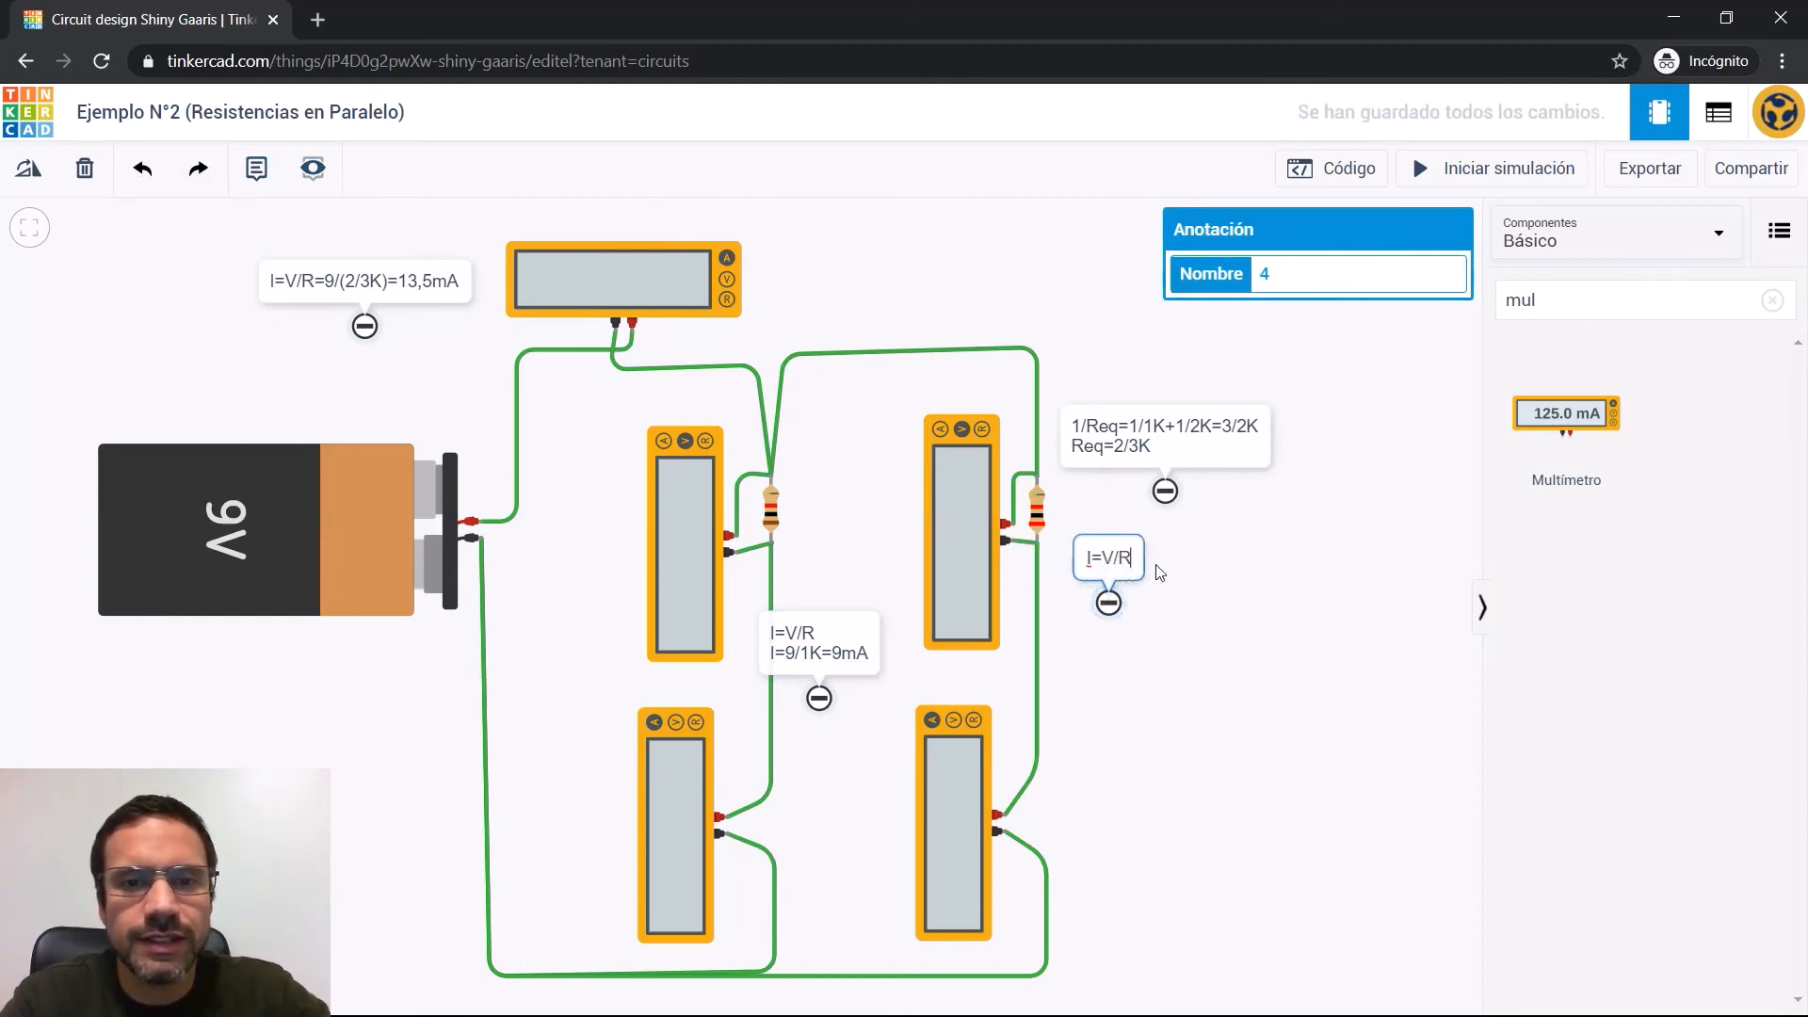
{"action": "key", "text": "Return"}
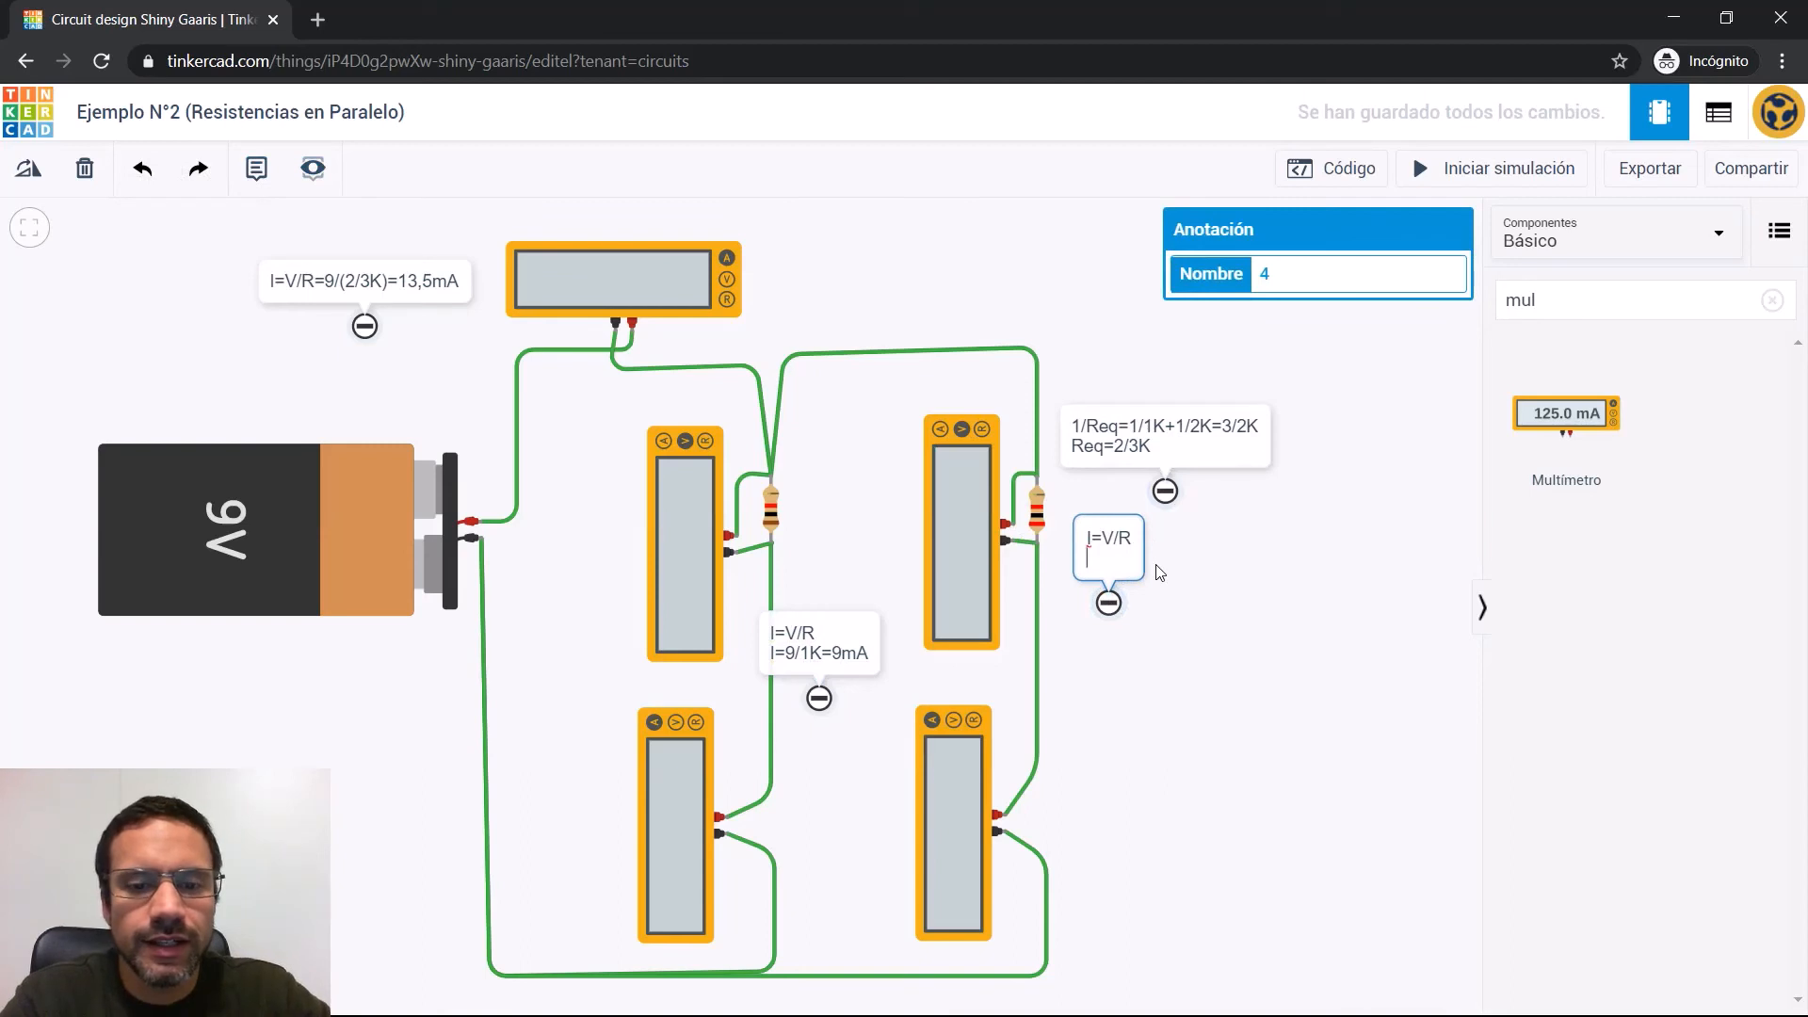
{"action": "type", "text": "="}
{"action": "key", "text": "BackSpace"}
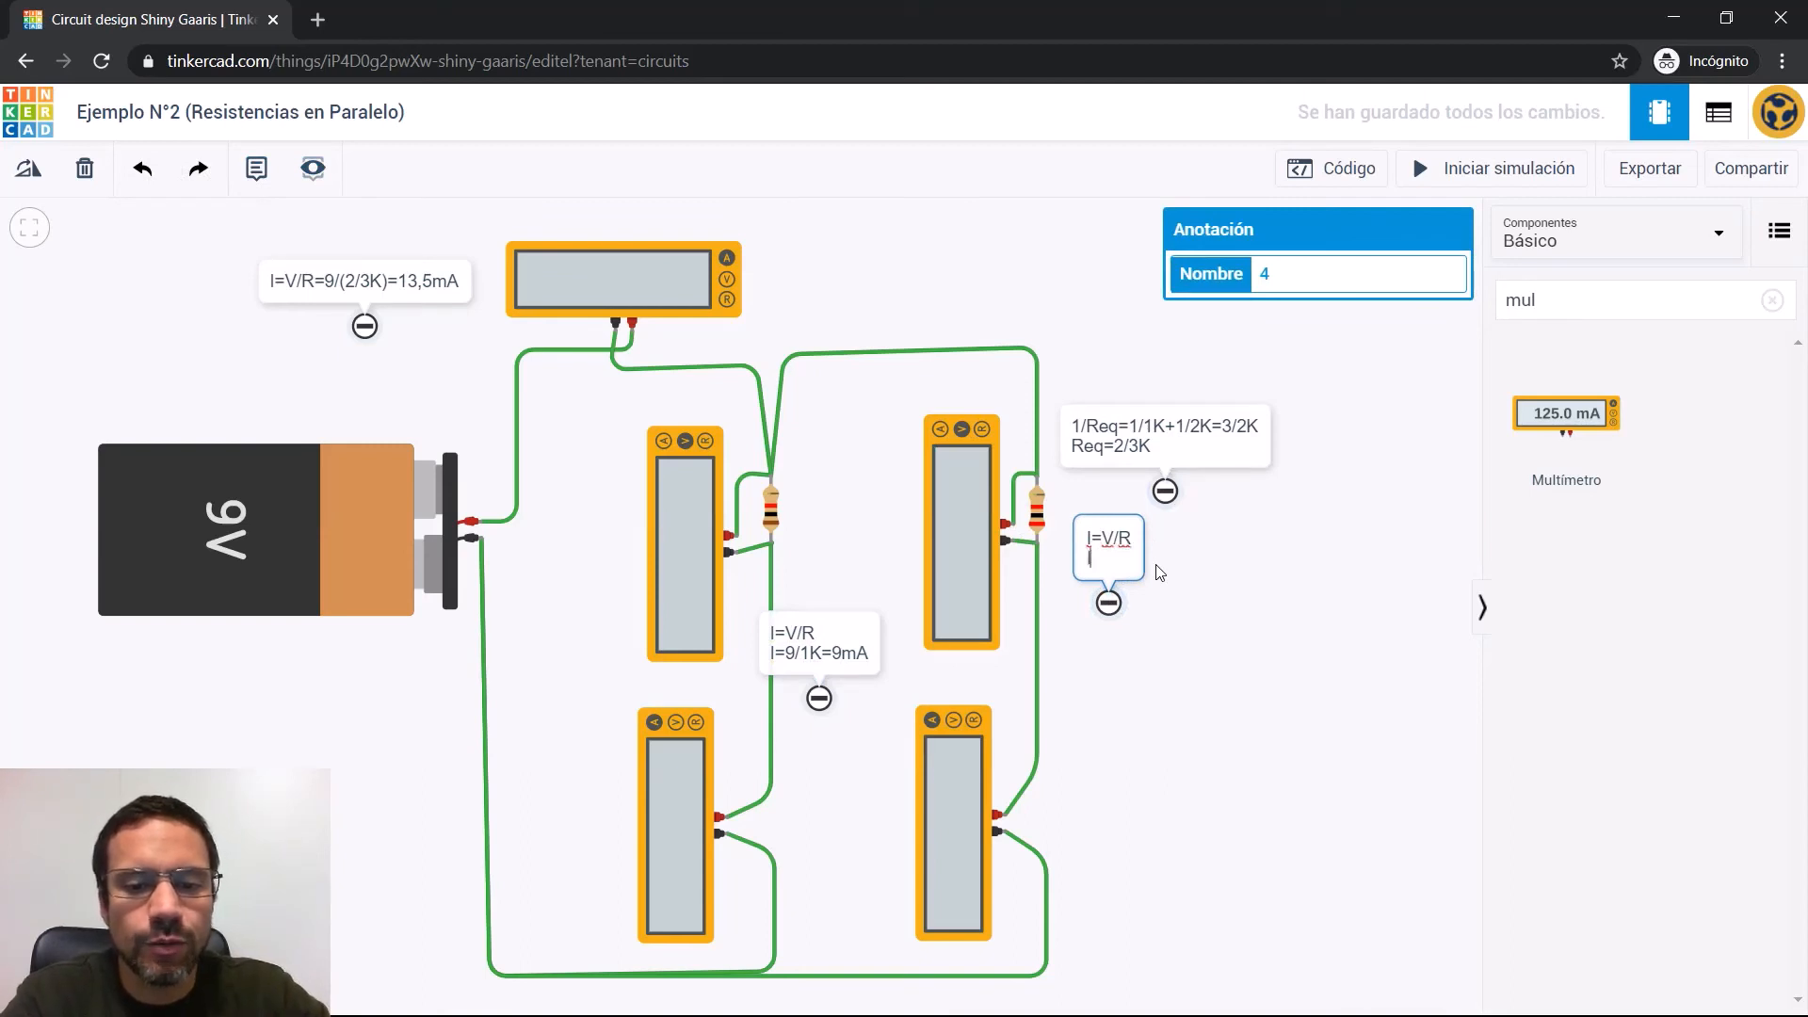
{"action": "type", "text": "I=9"}
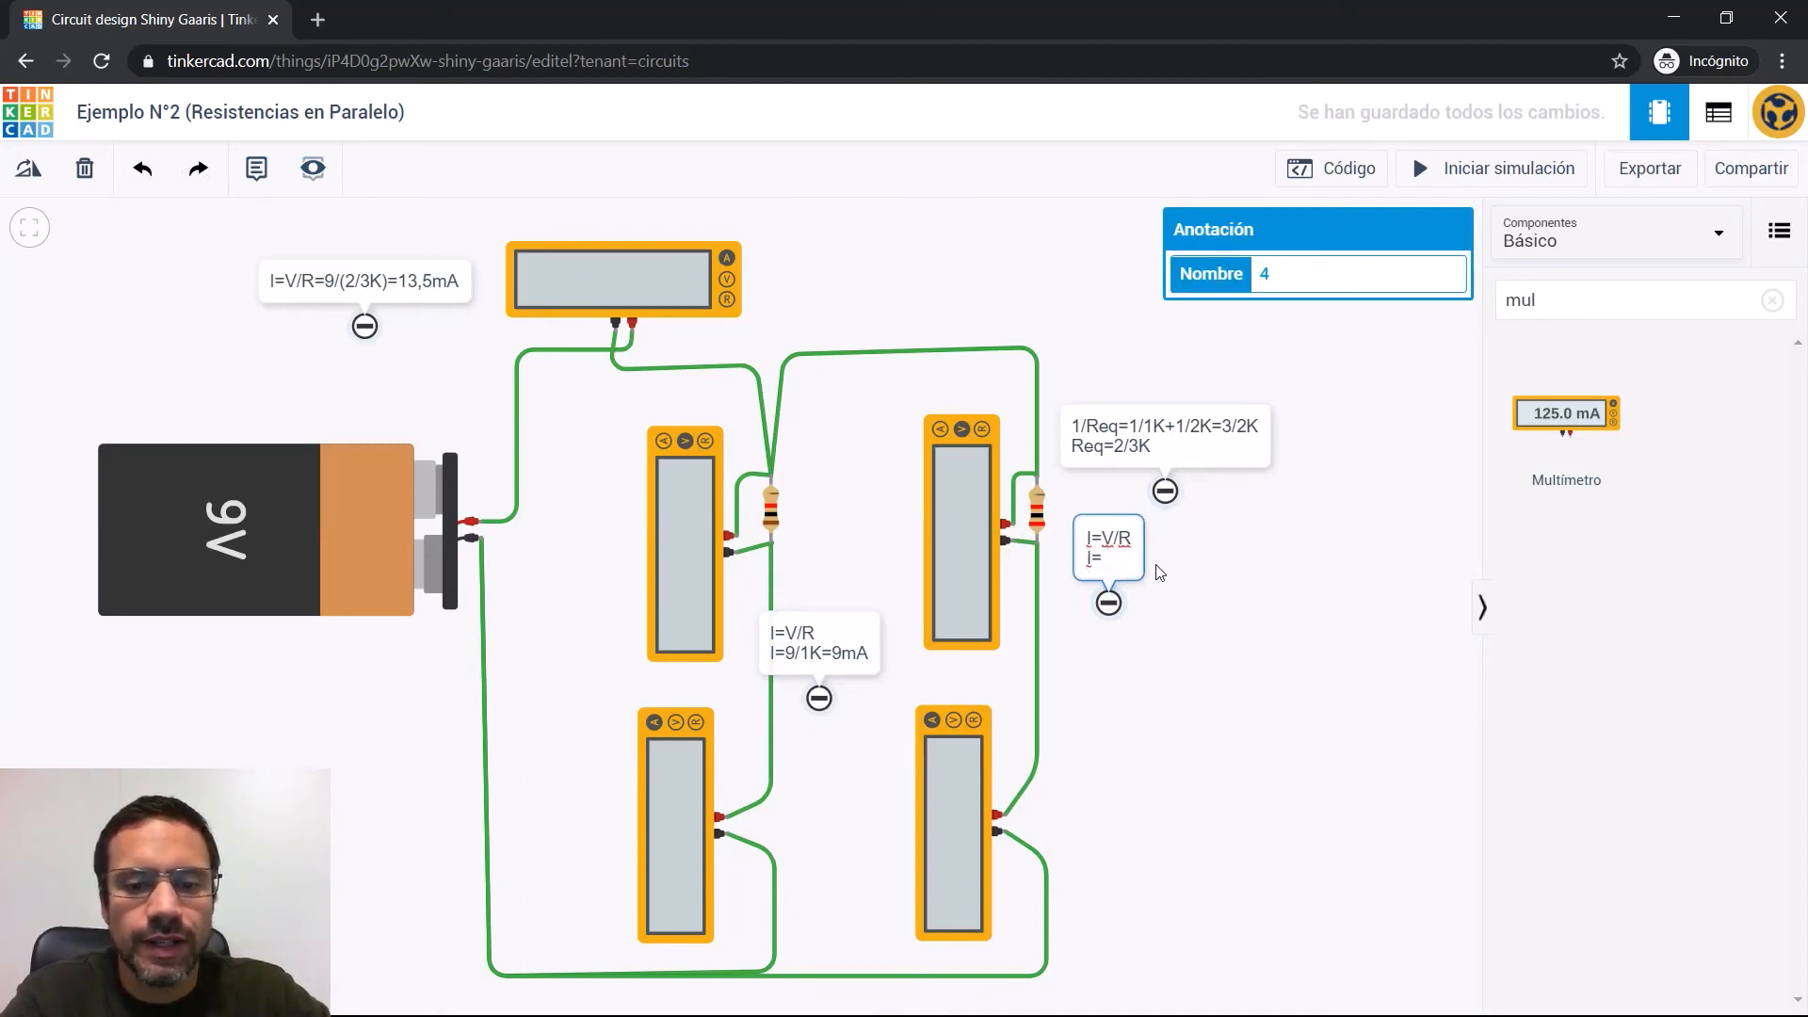
{"action": "type", "text": "9/"}
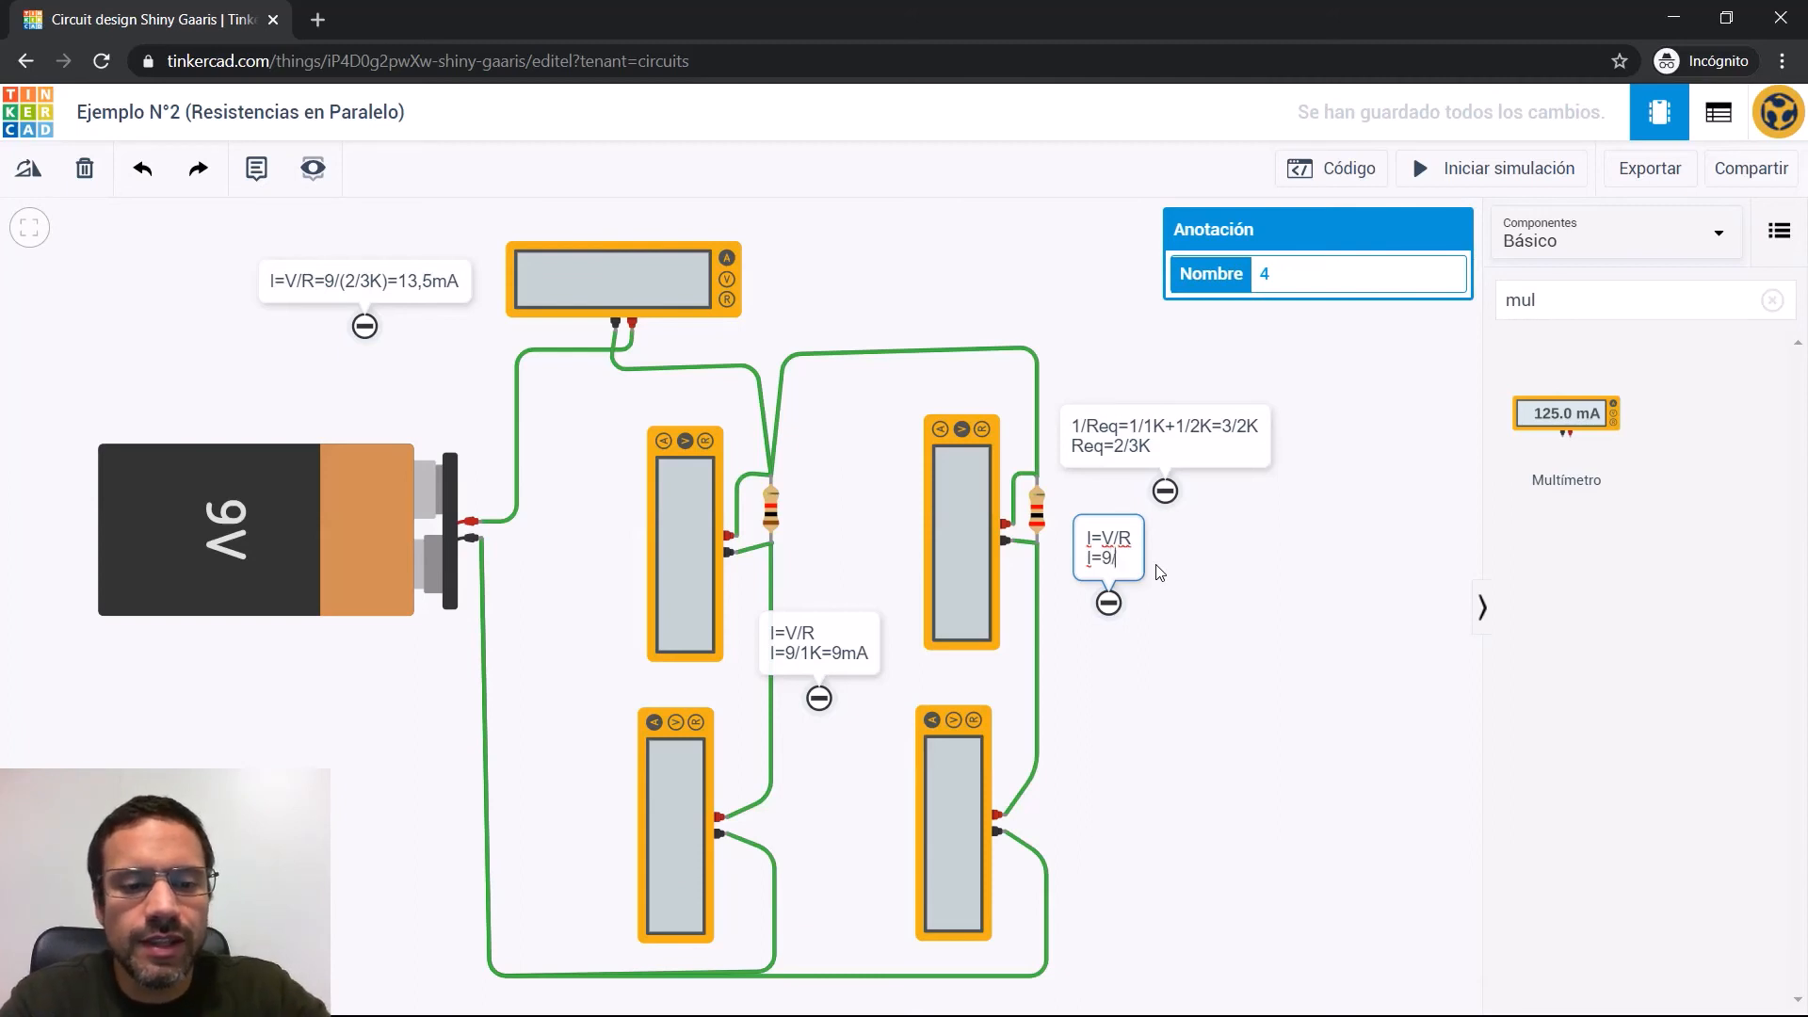
{"action": "type", "text": "2K"}
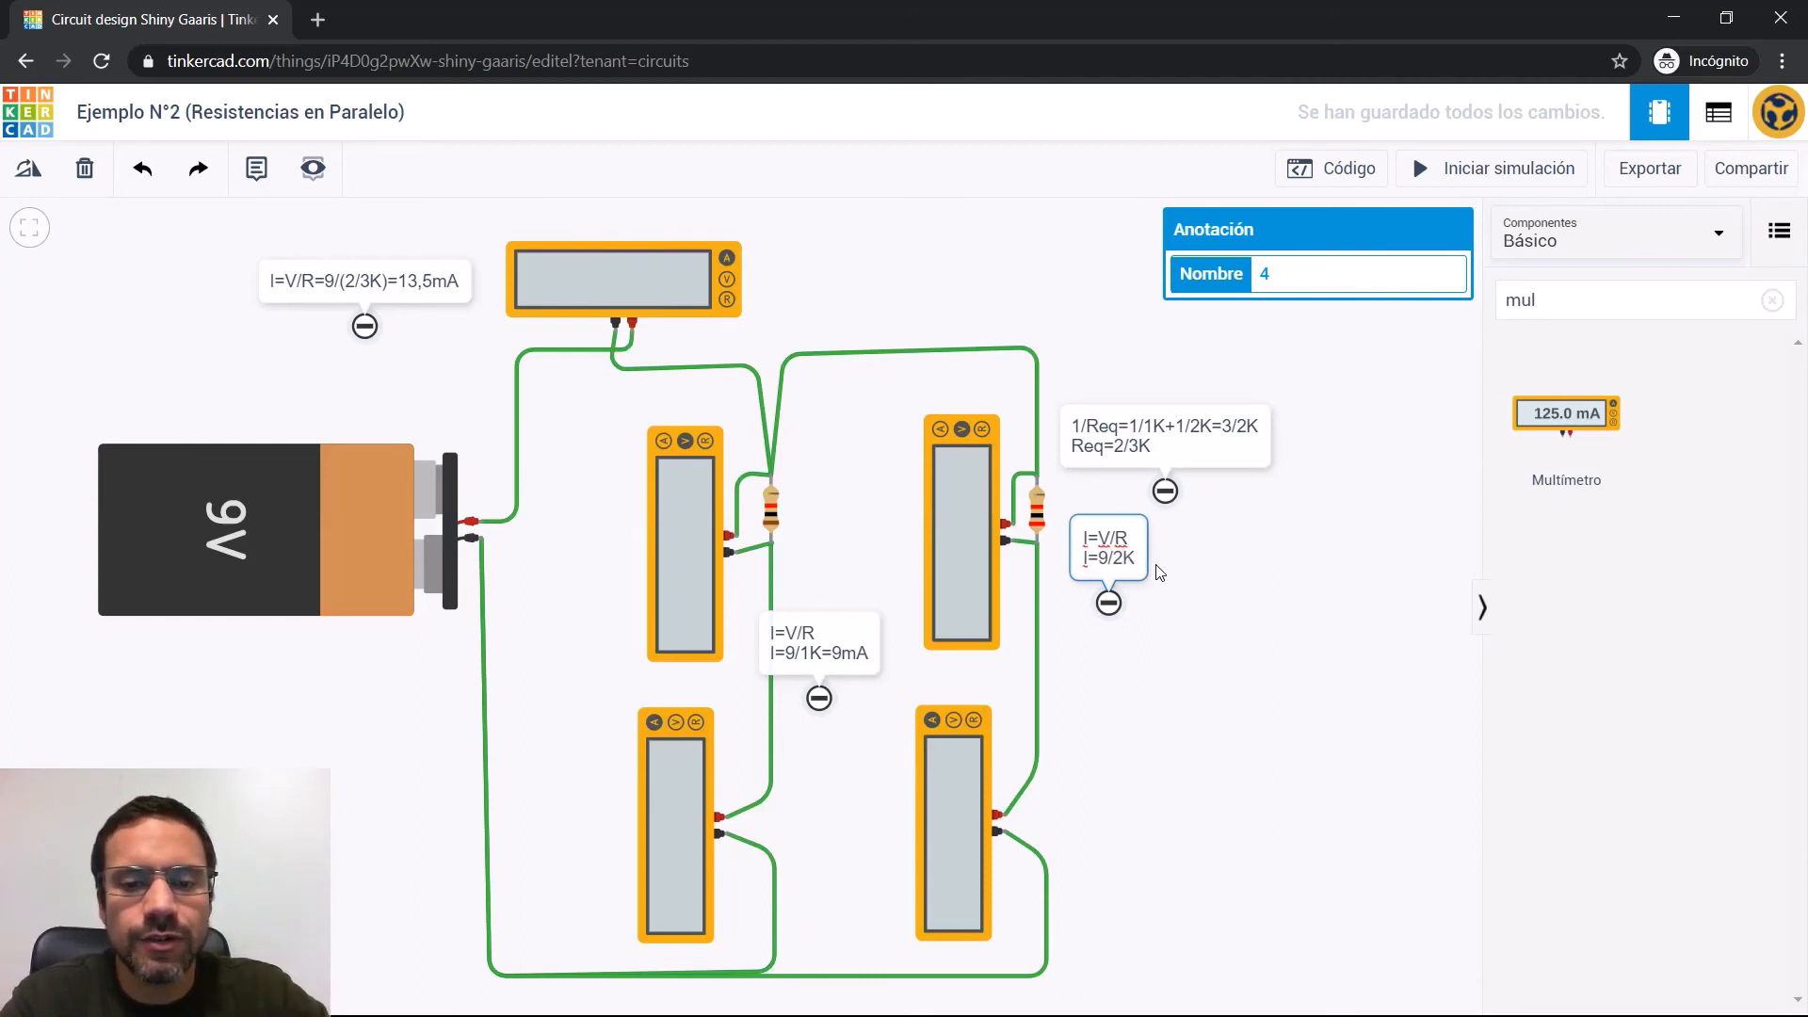
{"action": "type", "text": "="}
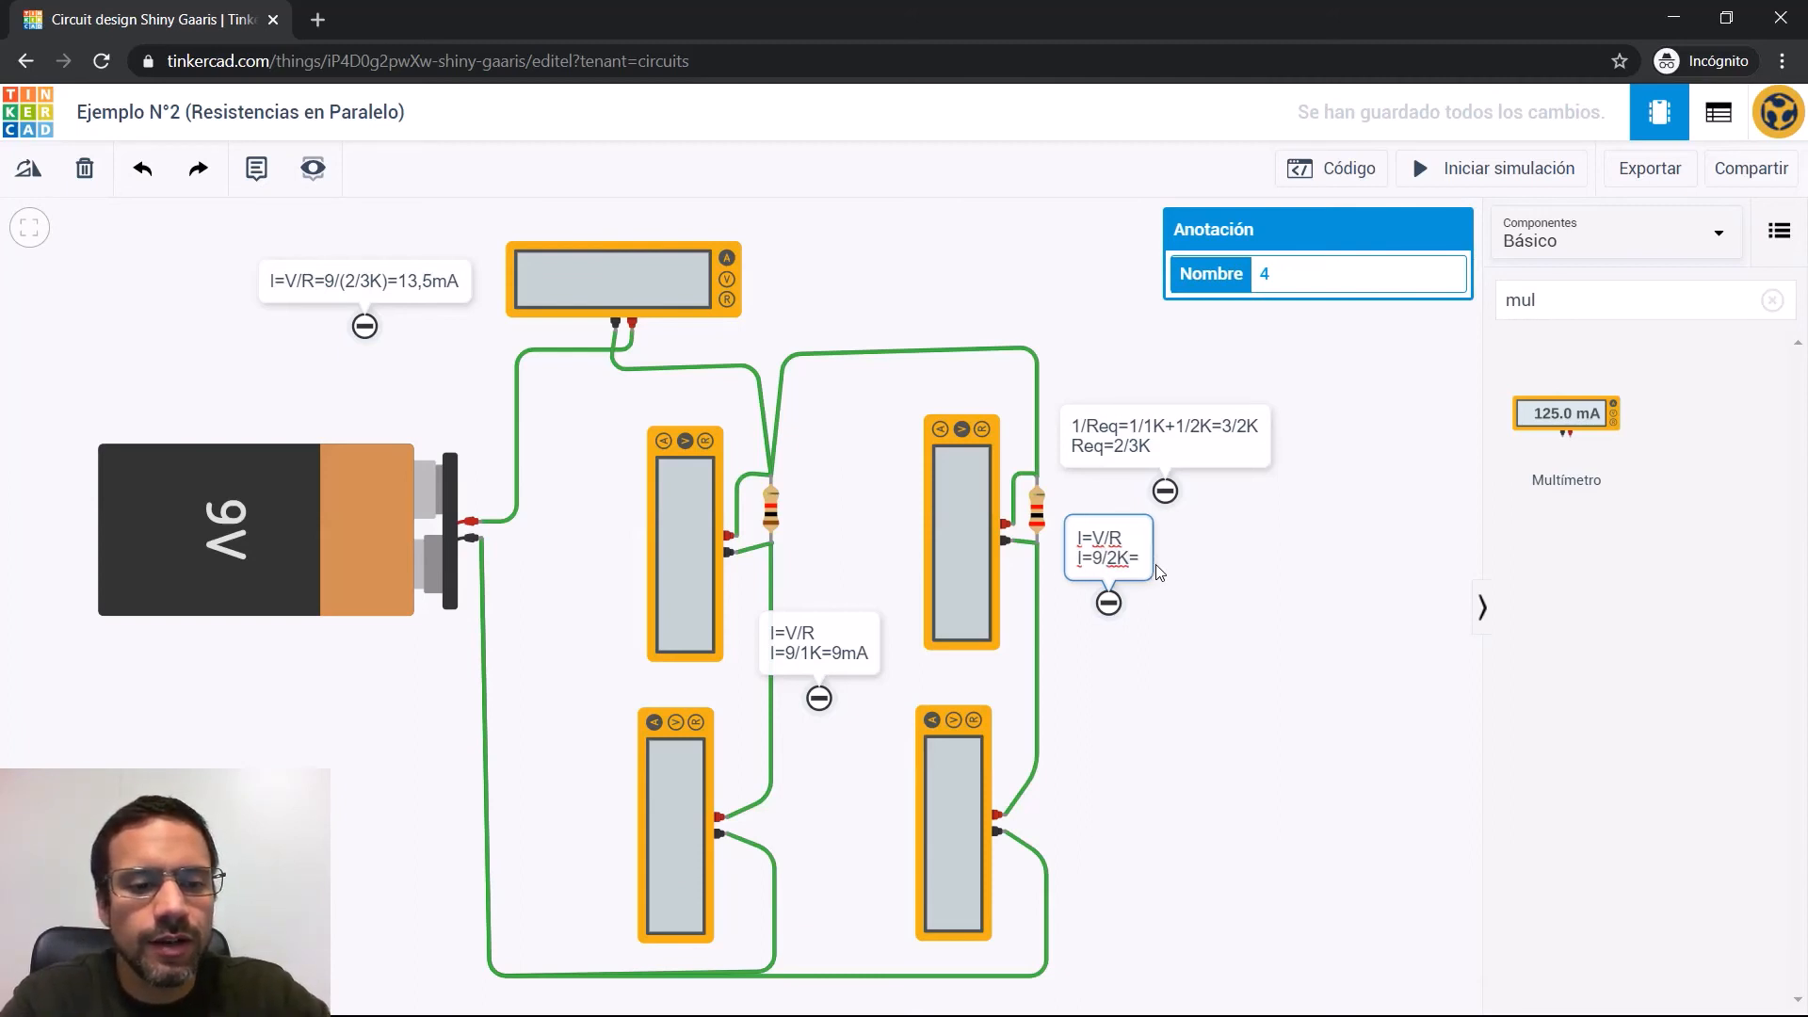
{"action": "type", "text": "4,5mA"}
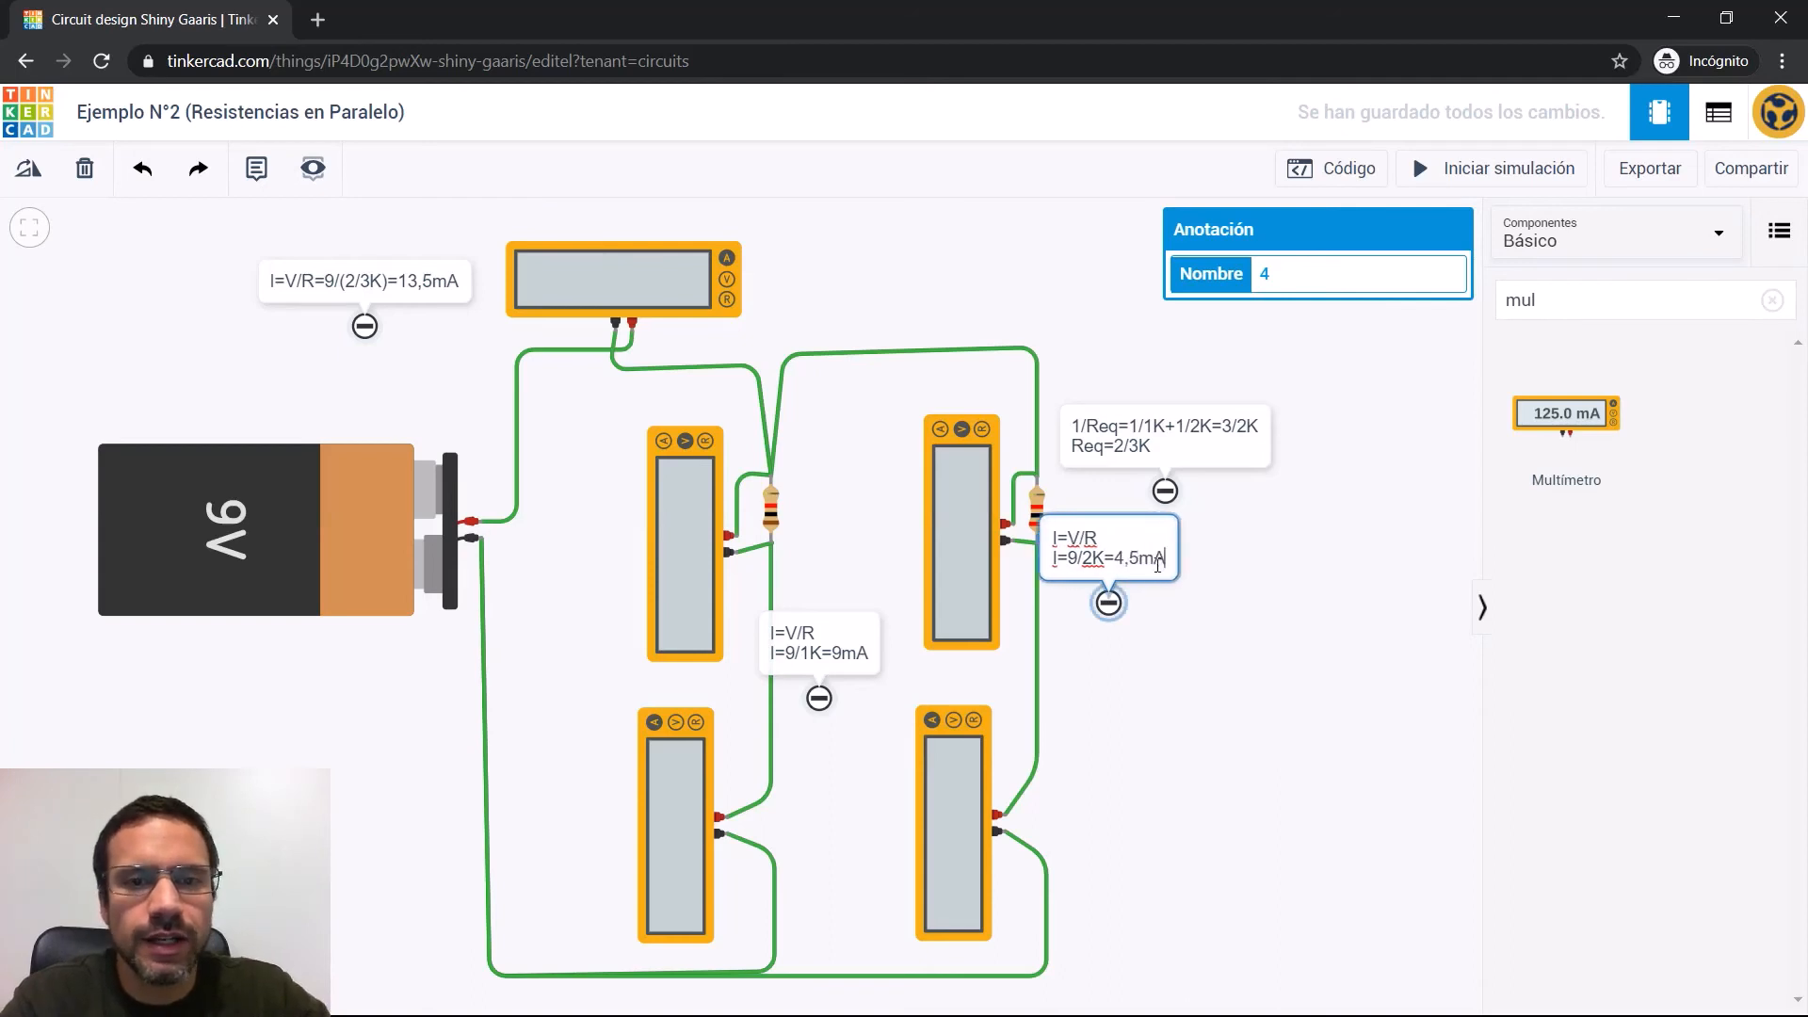
{"action": "left_click_drag", "start_coordinate": [1109, 604], "coordinate": [1125, 753]}
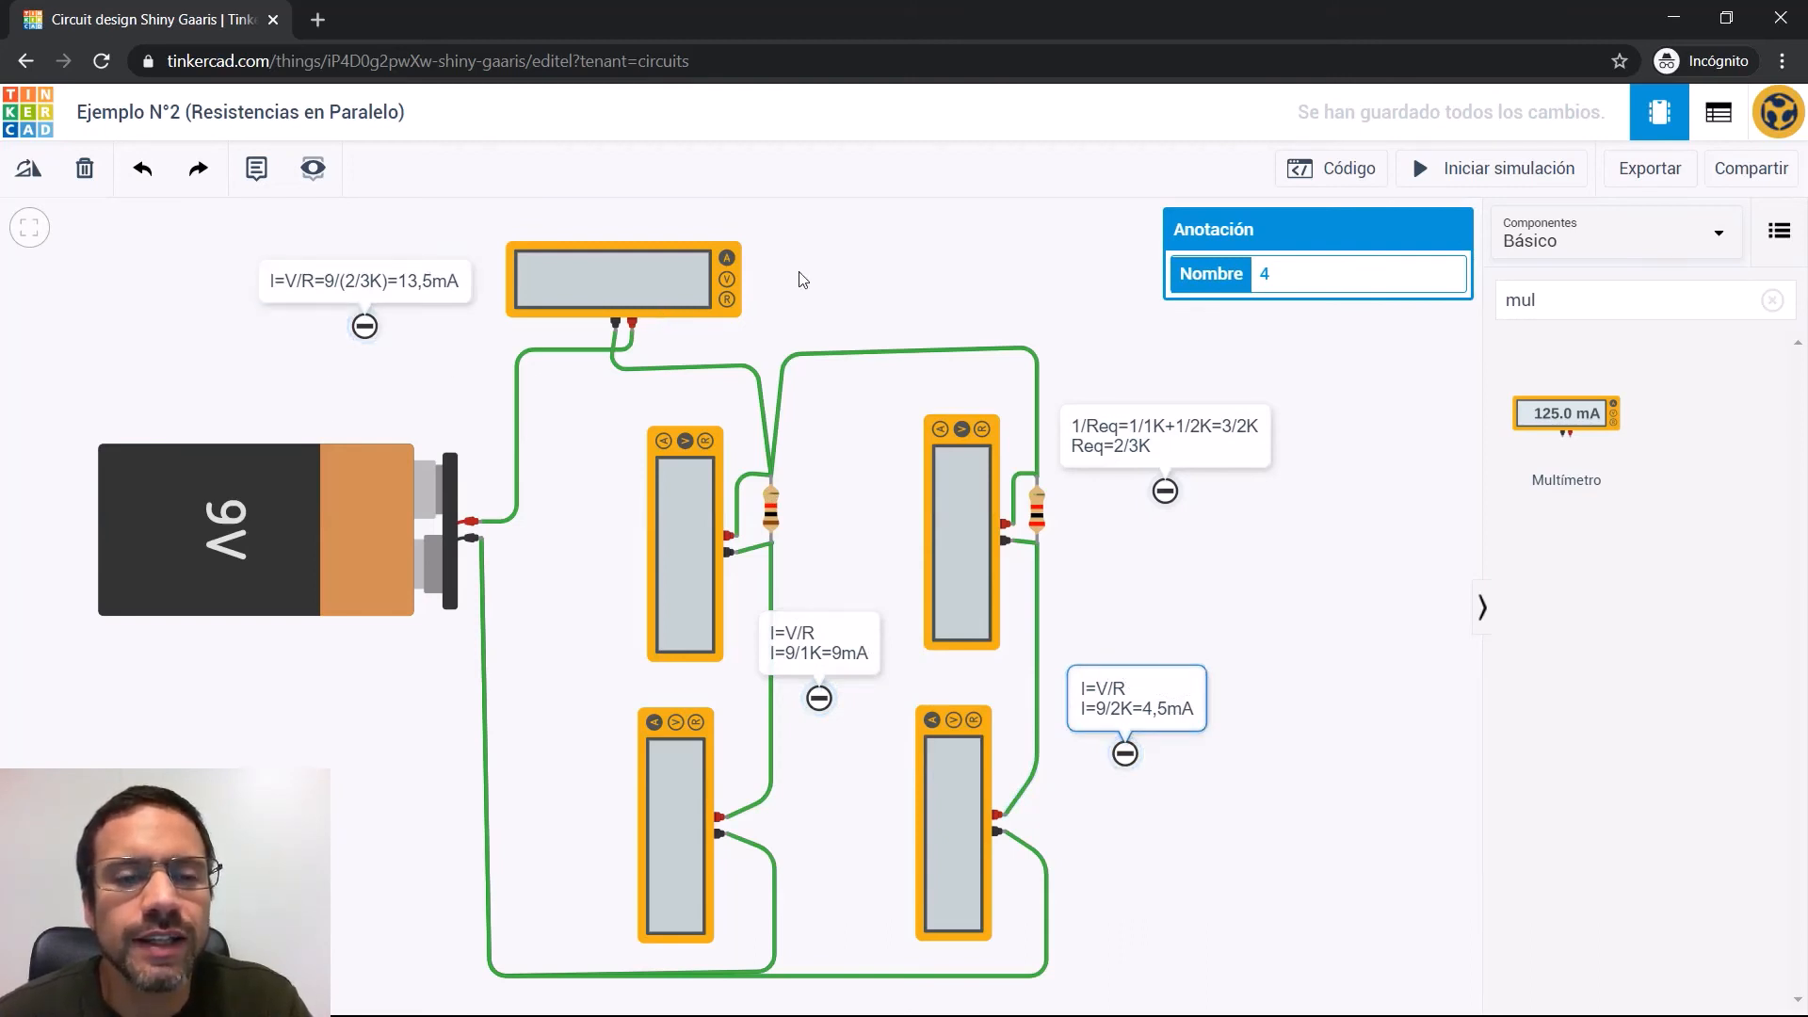
Run the simulation to compare the multimeter readings with the annotated currents, and stop it
{"action": "left_click", "coordinate": [1438, 170]}
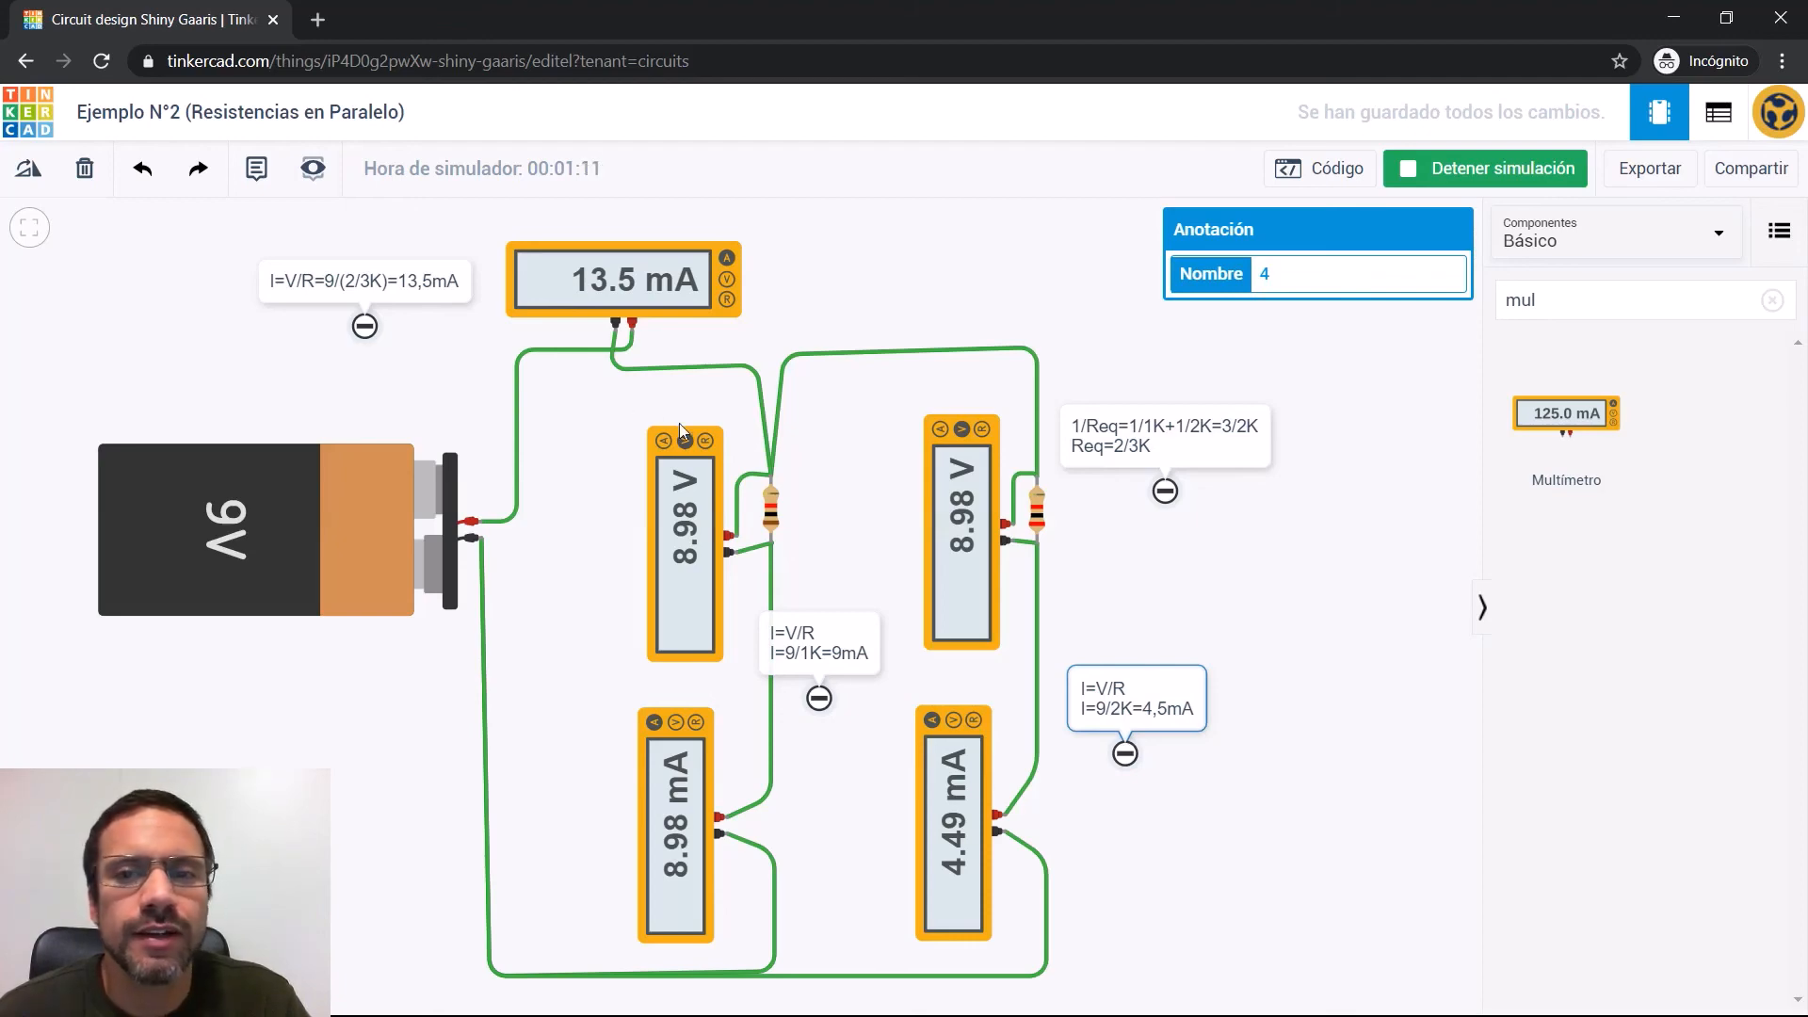
{"action": "left_click", "coordinate": [1422, 172]}
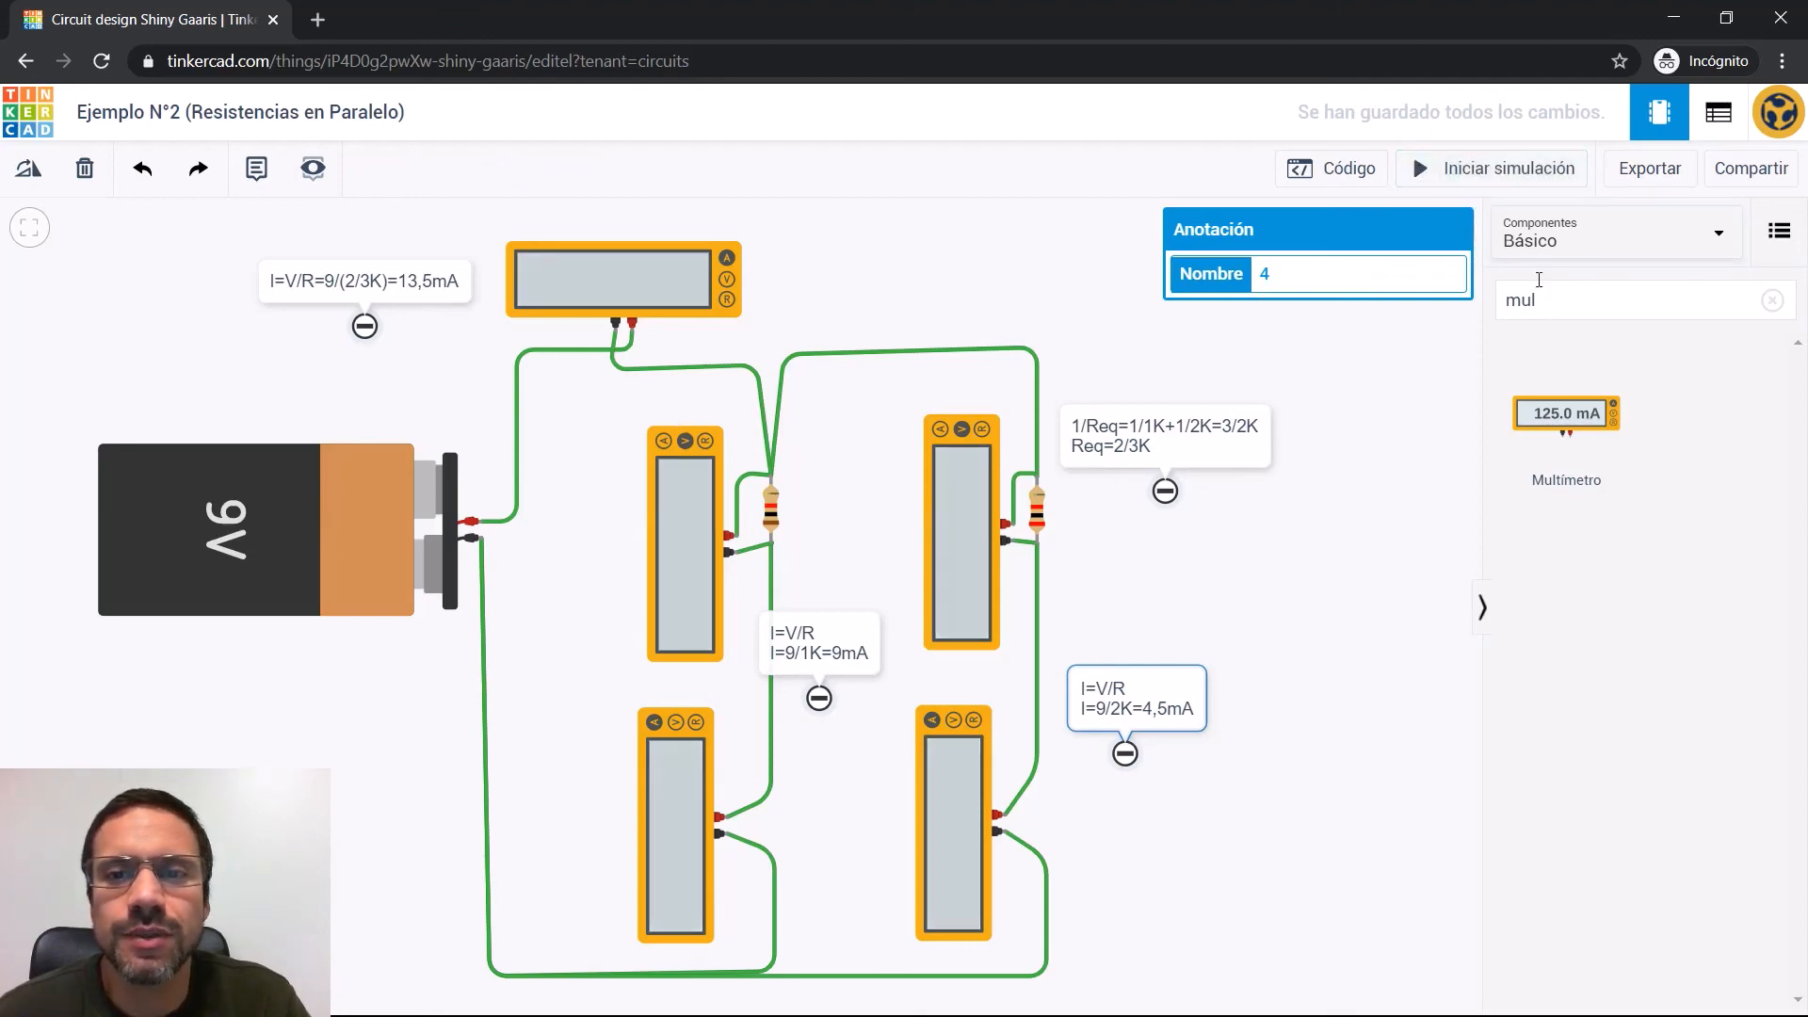
List all components and place a power supply (Suministro de energía) from the instruments just above the 9 V battery
{"action": "left_click", "coordinate": [1559, 302]}
{"action": "left_click", "coordinate": [1563, 240]}
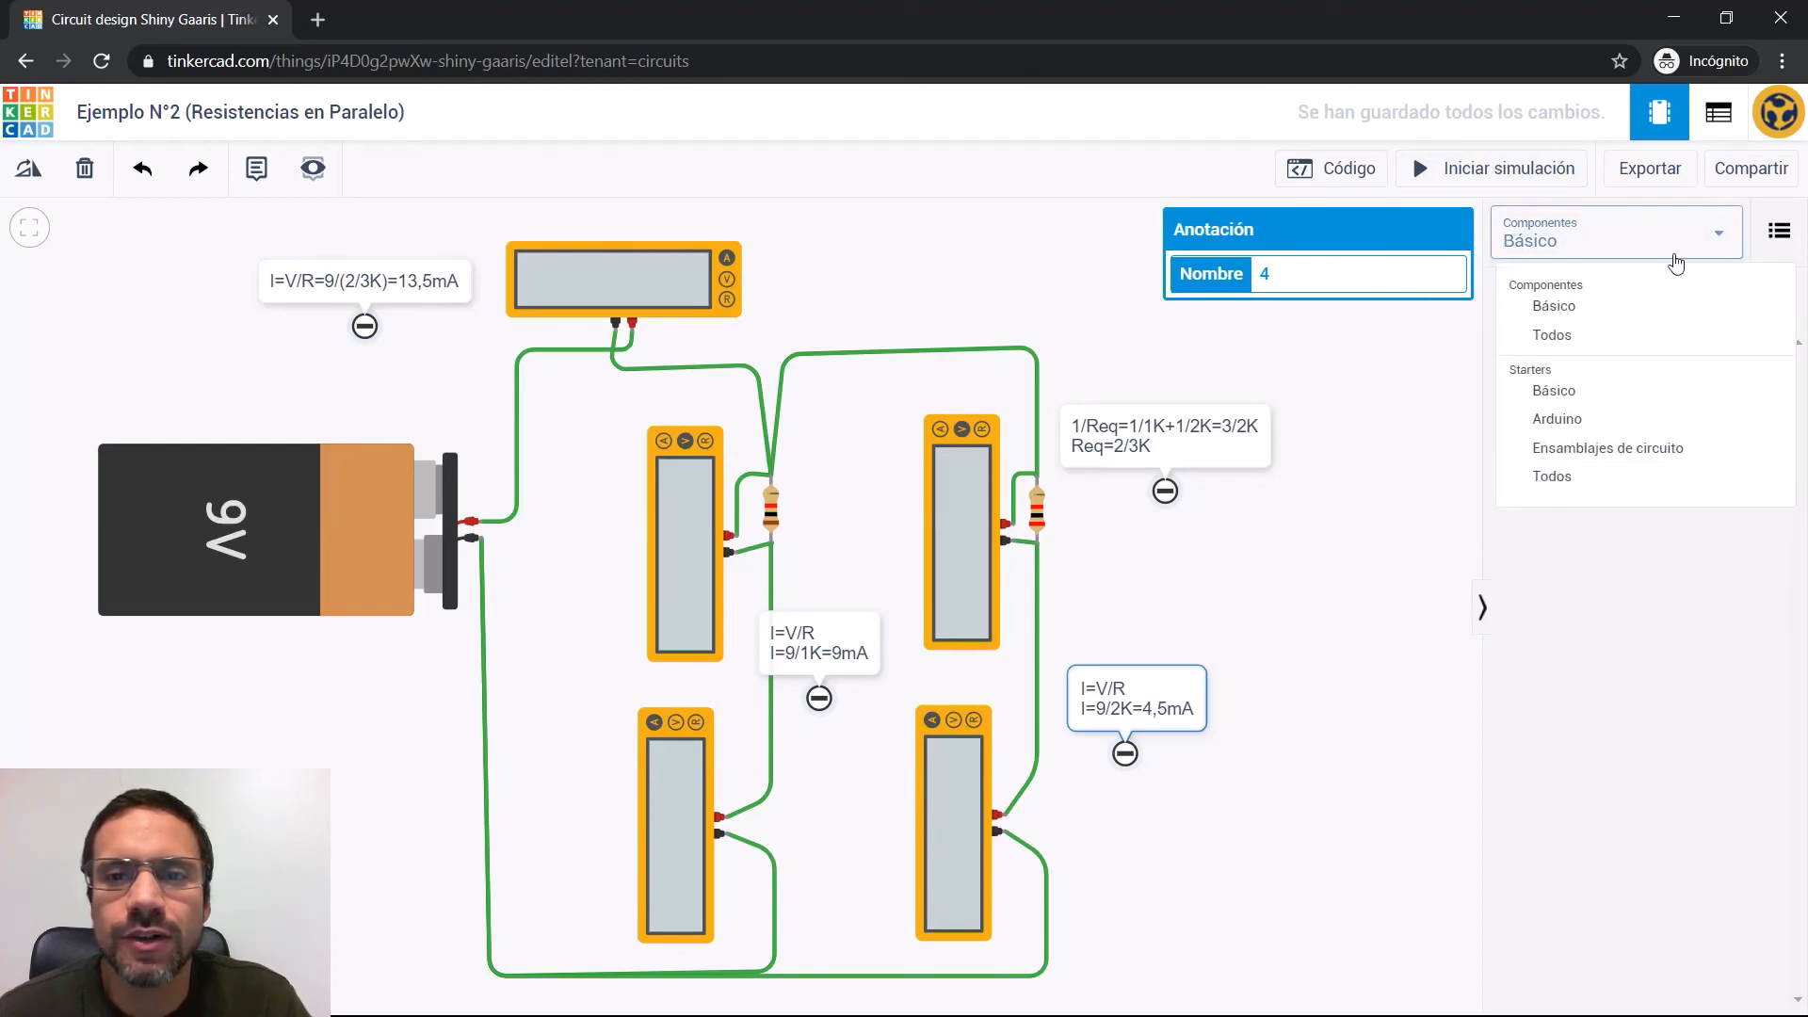
{"action": "left_click", "coordinate": [1583, 333]}
{"action": "left_click", "coordinate": [1583, 333]}
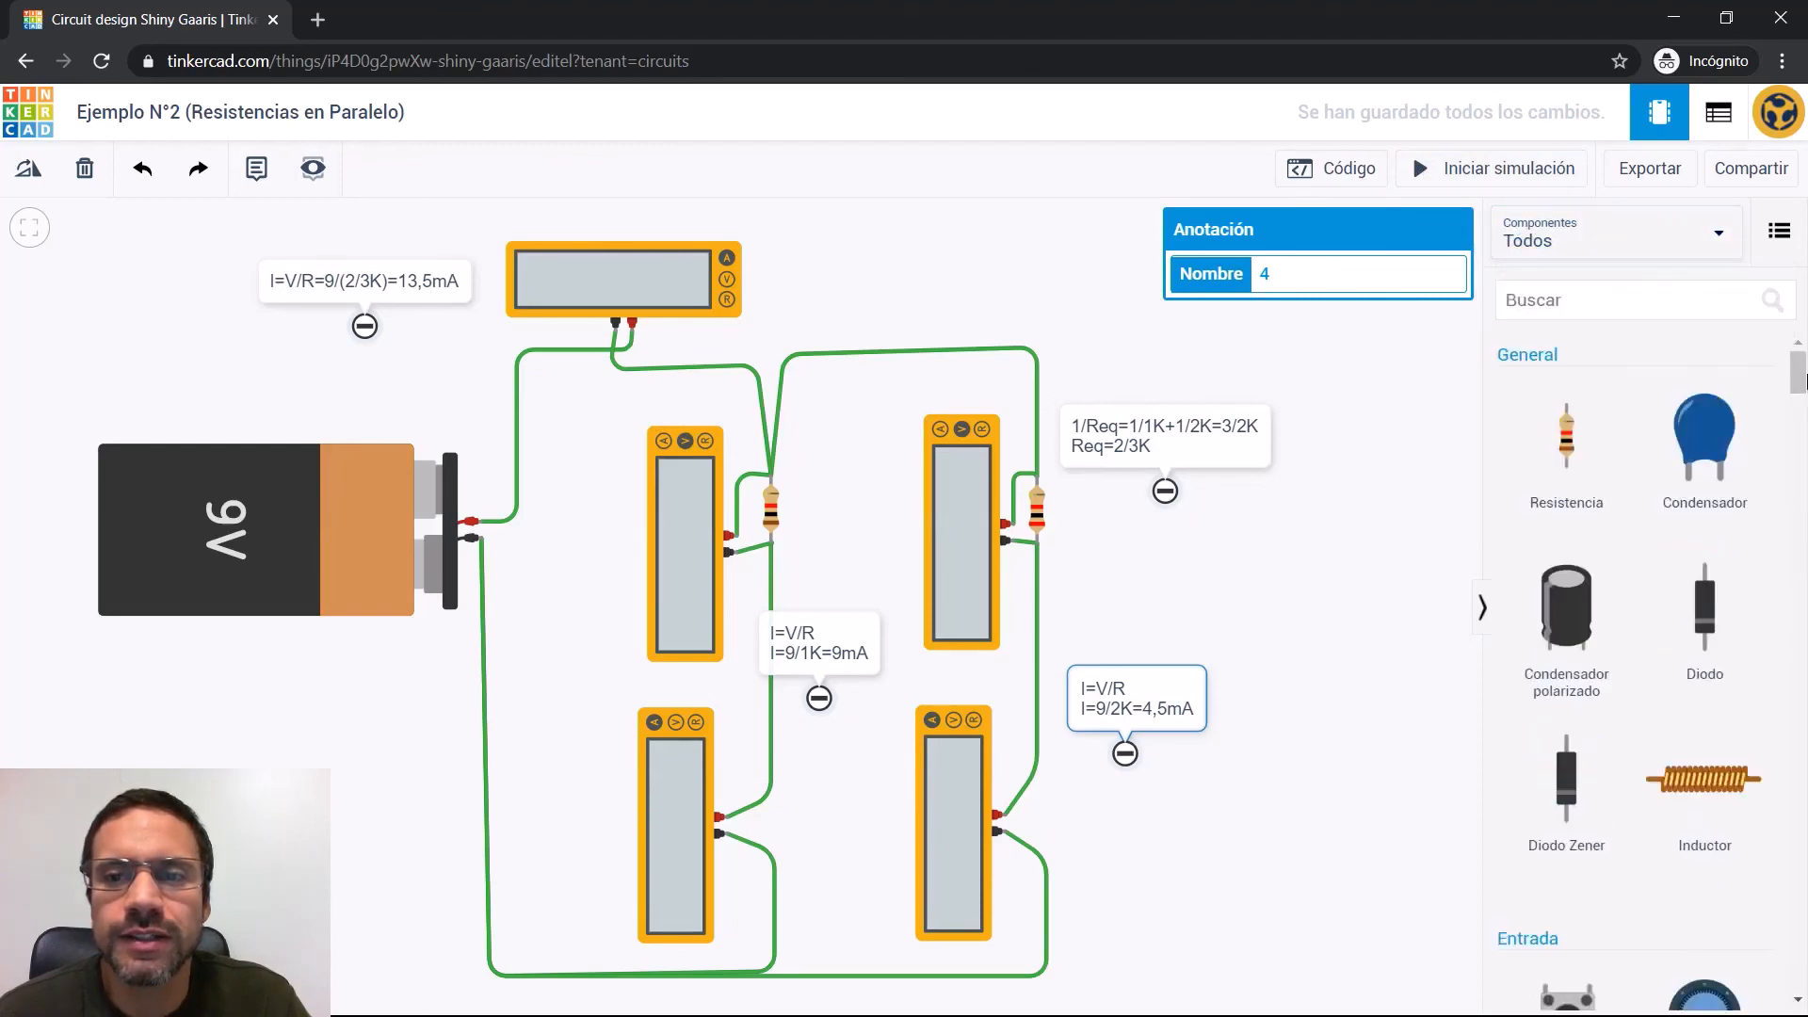
{"action": "left_click_drag", "start_coordinate": [1802, 378], "coordinate": [1806, 731]}
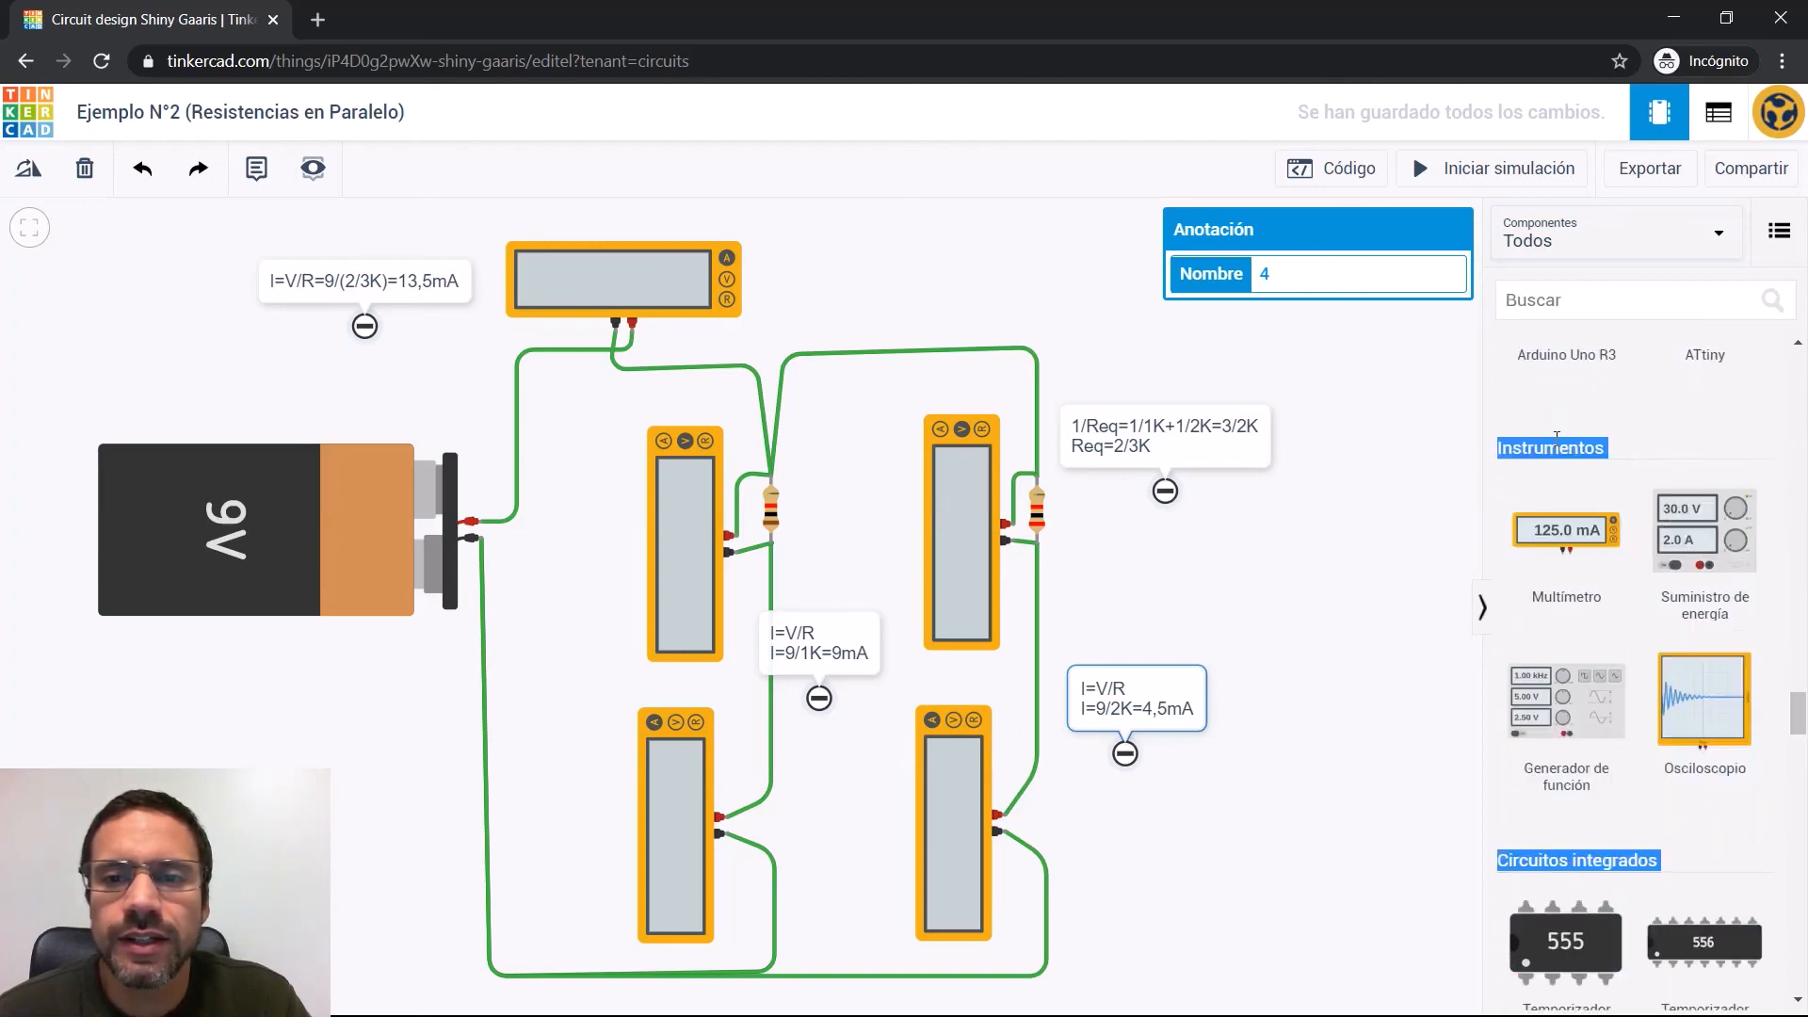
{"action": "left_click", "coordinate": [1556, 435]}
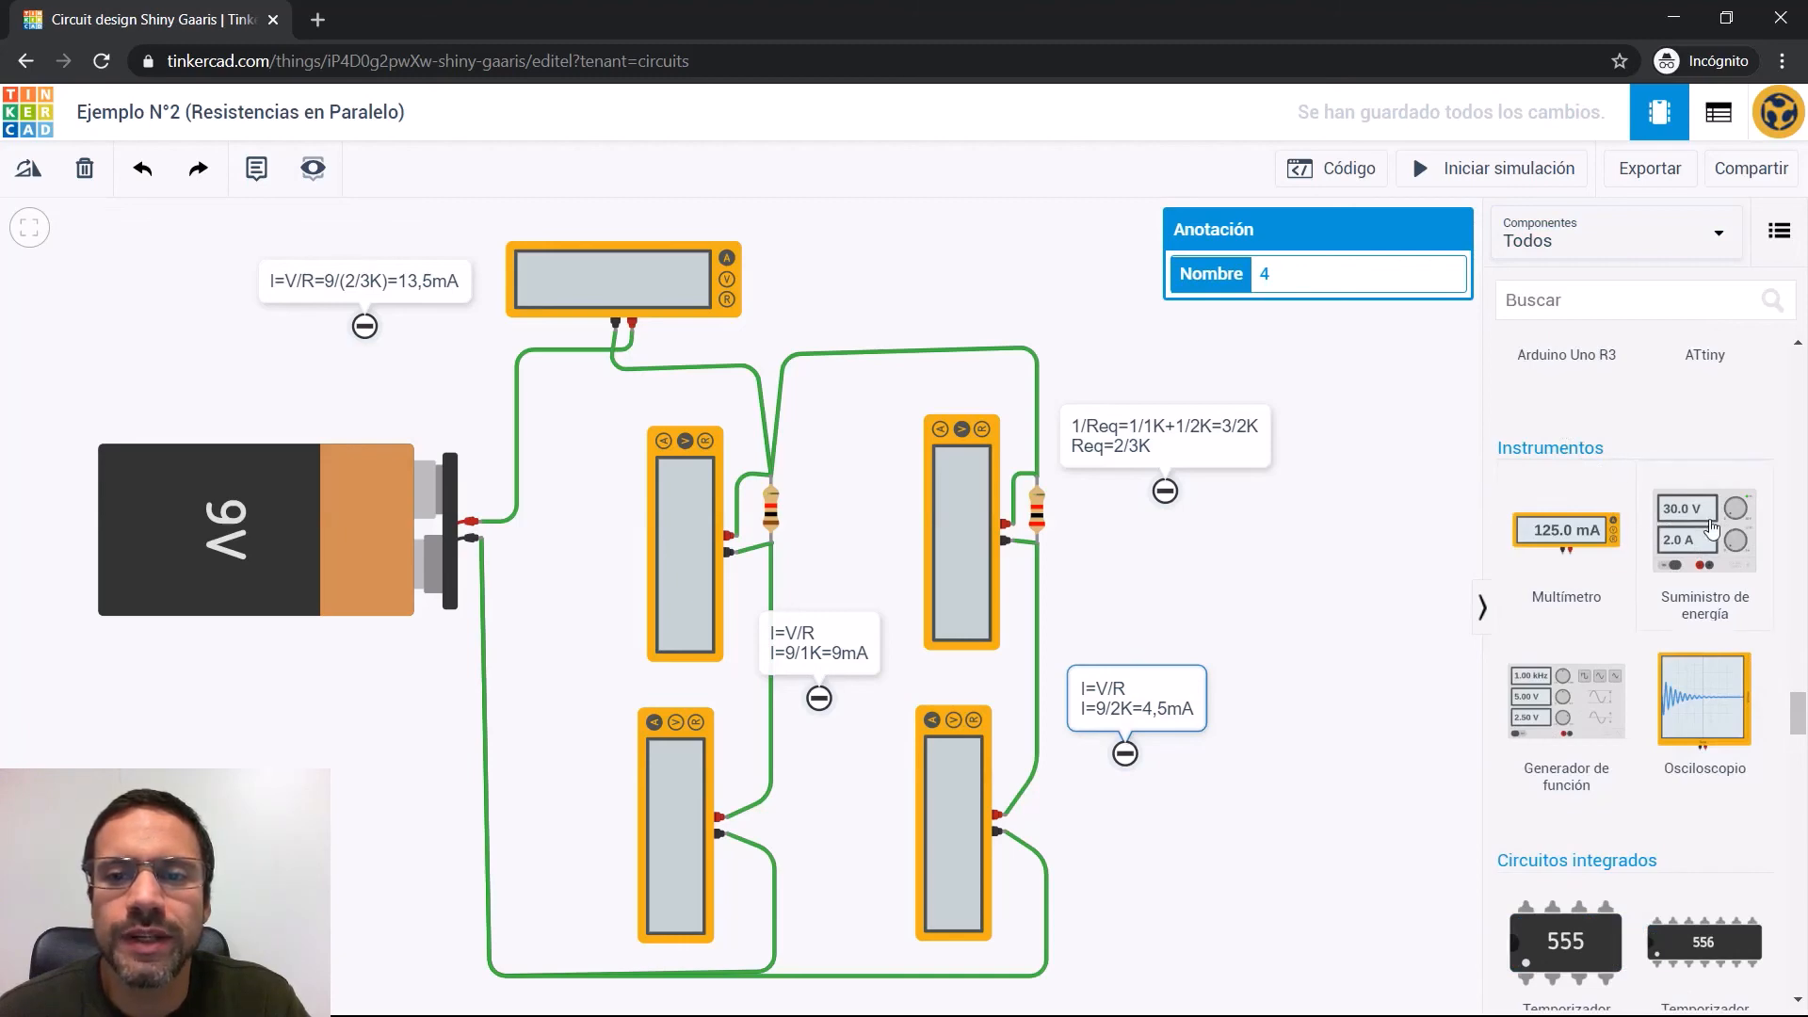
{"action": "left_click_drag", "start_coordinate": [1711, 530], "coordinate": [235, 404]}
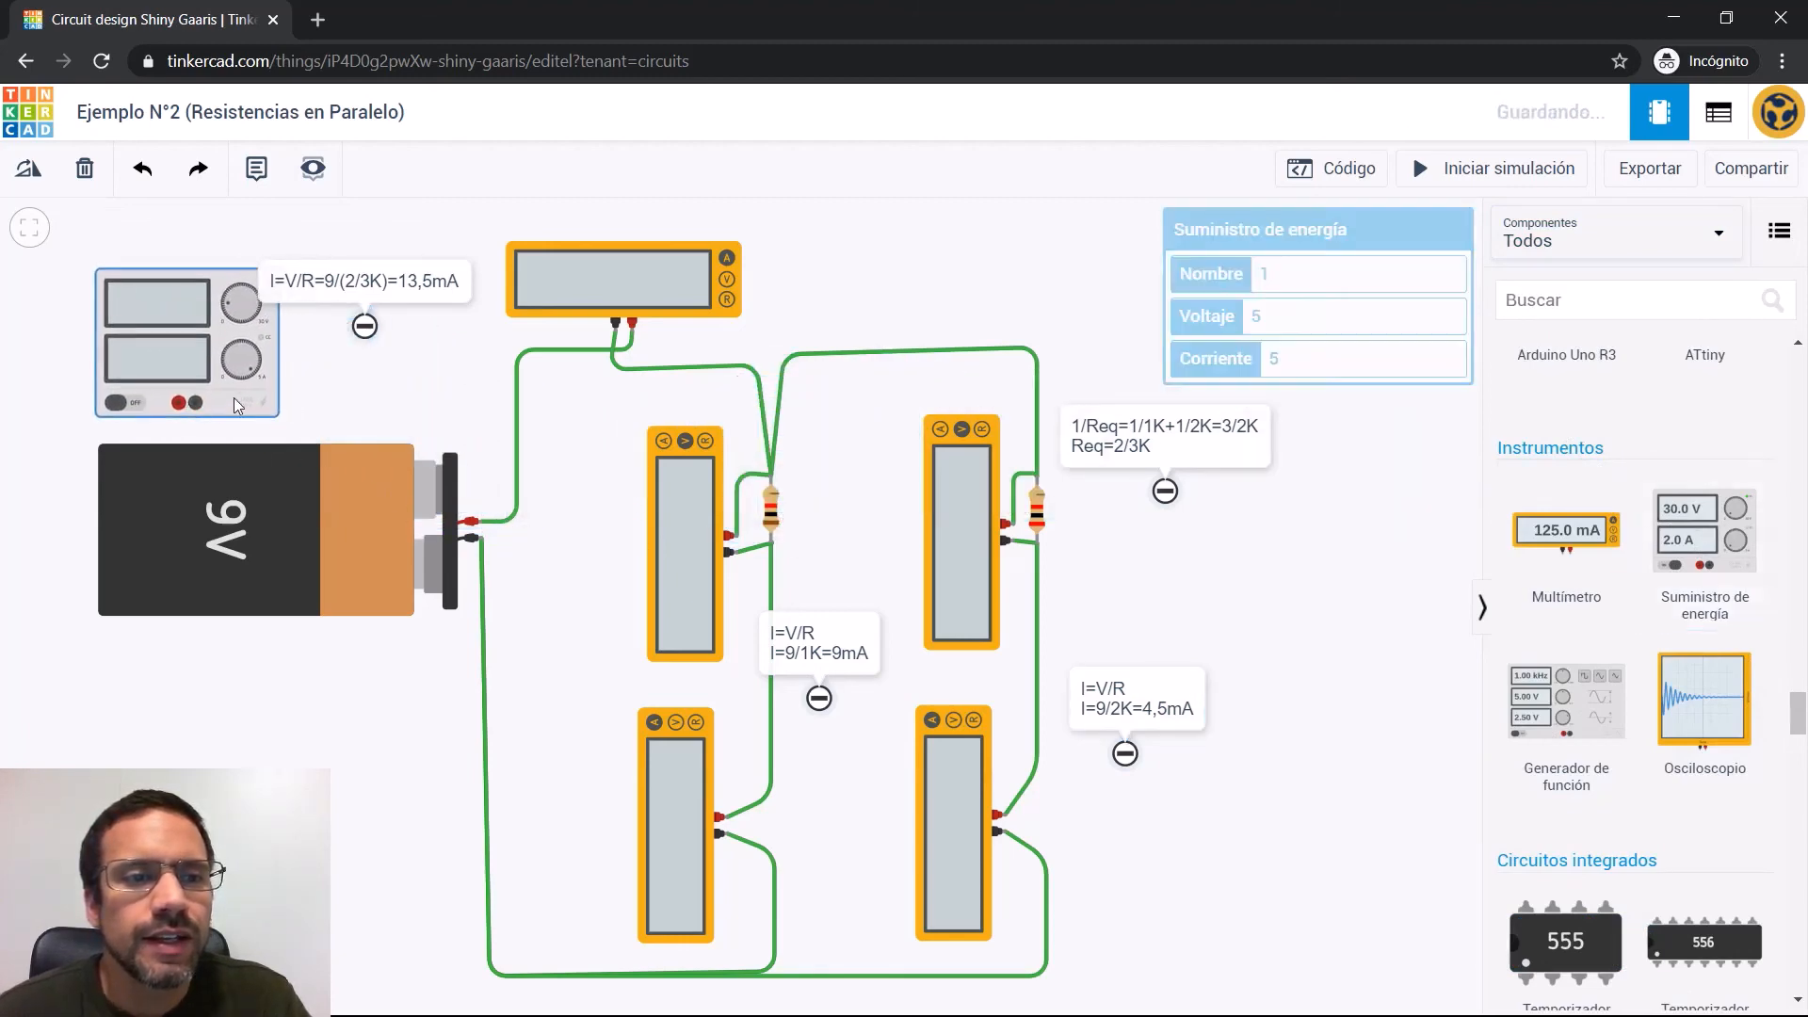
Delete the 9 V battery and move the power supply into its place
{"action": "left_click", "coordinate": [299, 519]}
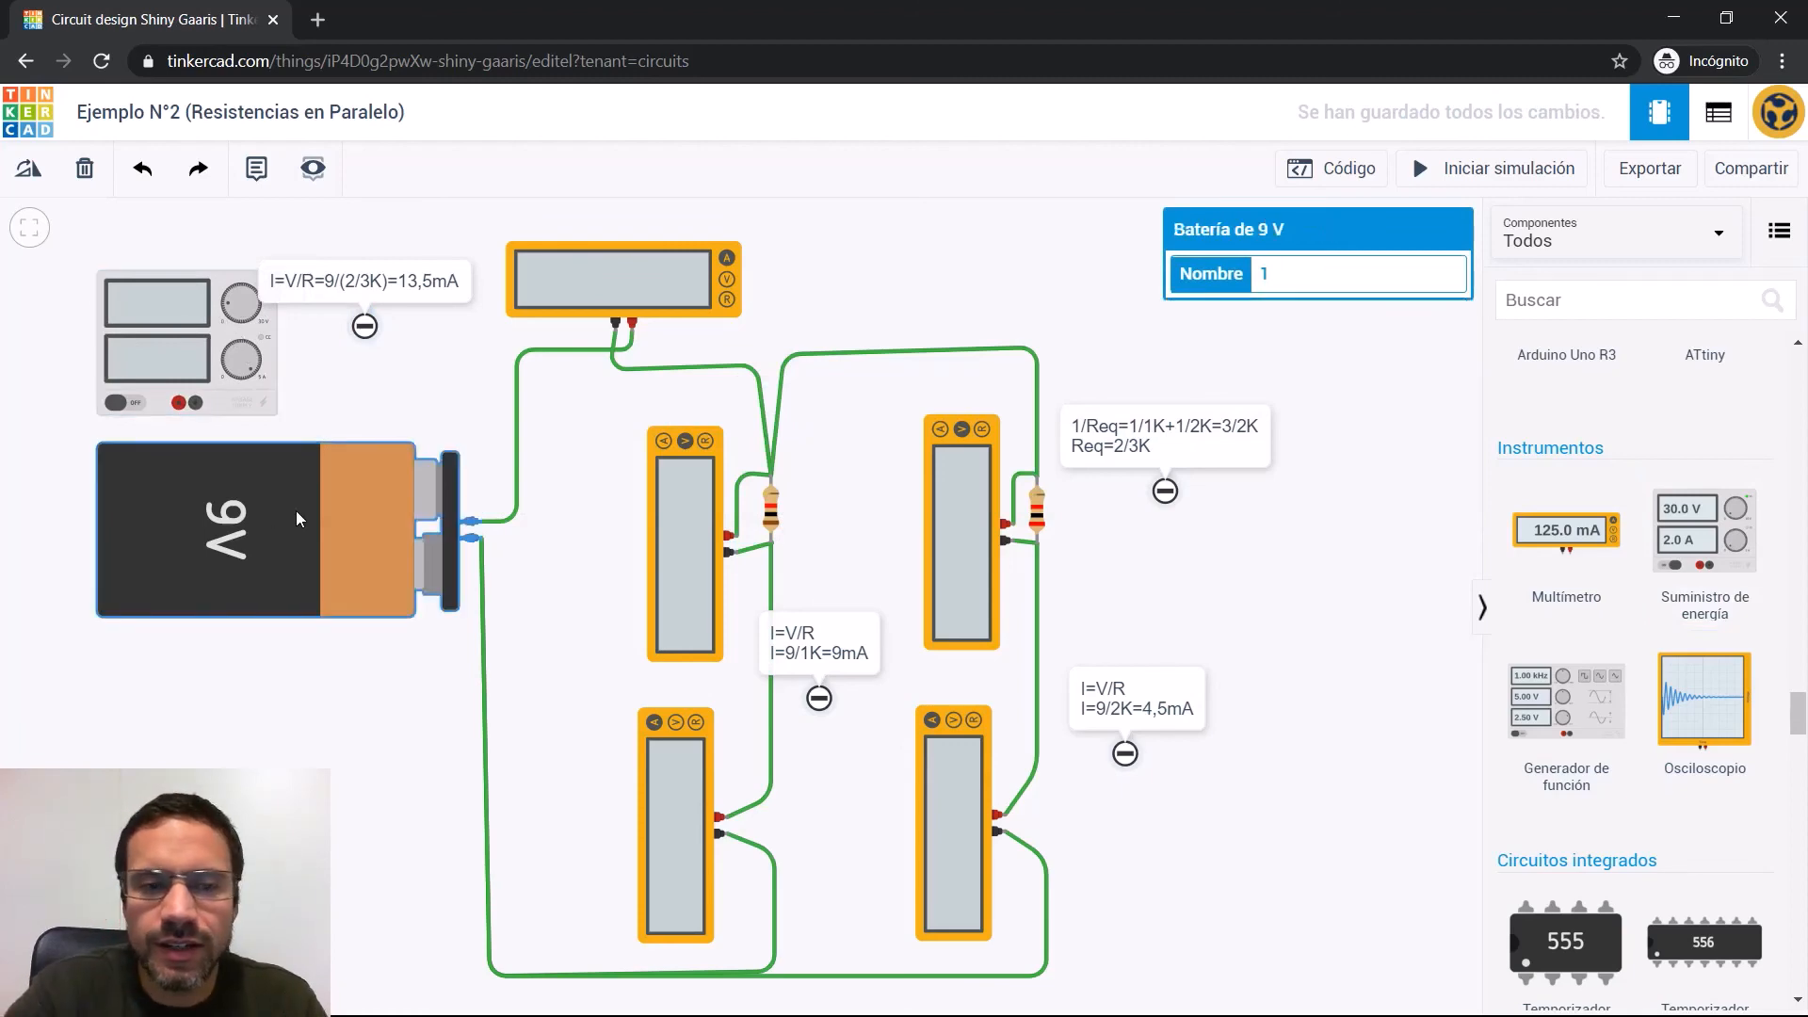
{"action": "key", "text": "Delete"}
{"action": "left_click_drag", "start_coordinate": [212, 349], "coordinate": [262, 519]}
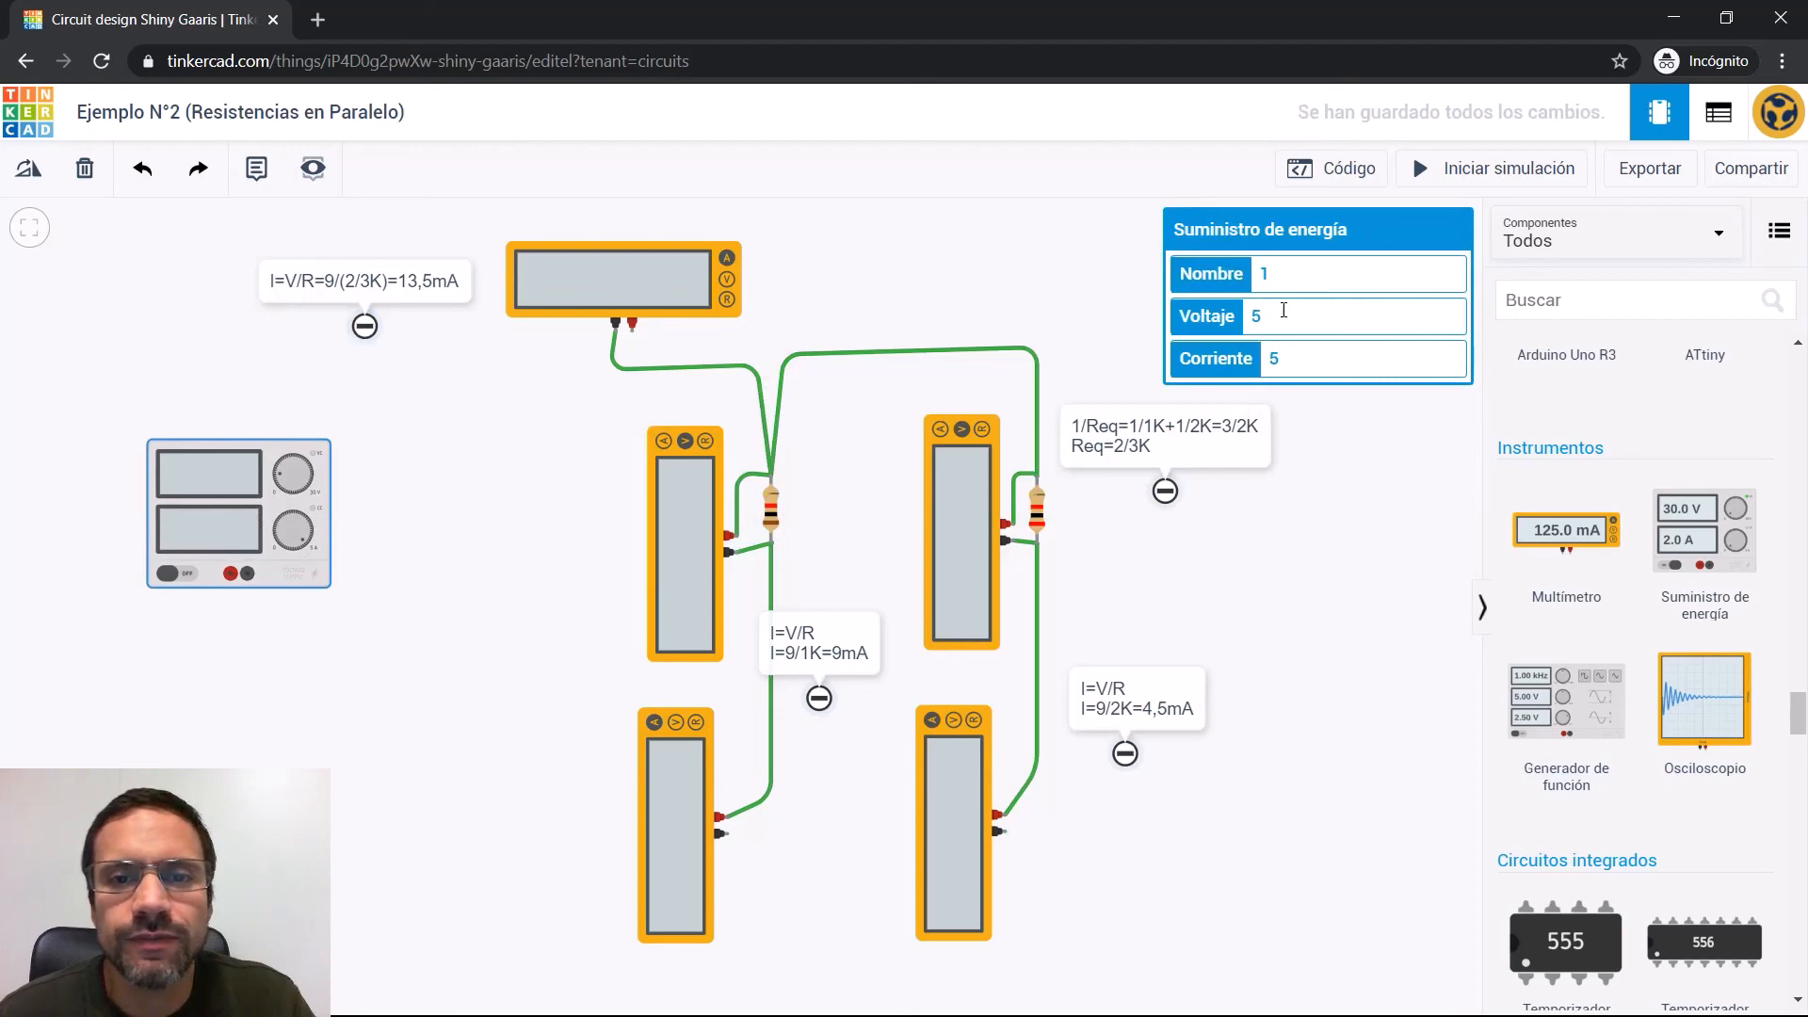
Set the power supply's voltage to 9 V
{"action": "double_click", "coordinate": [1254, 315]}
{"action": "type", "text": "9"}
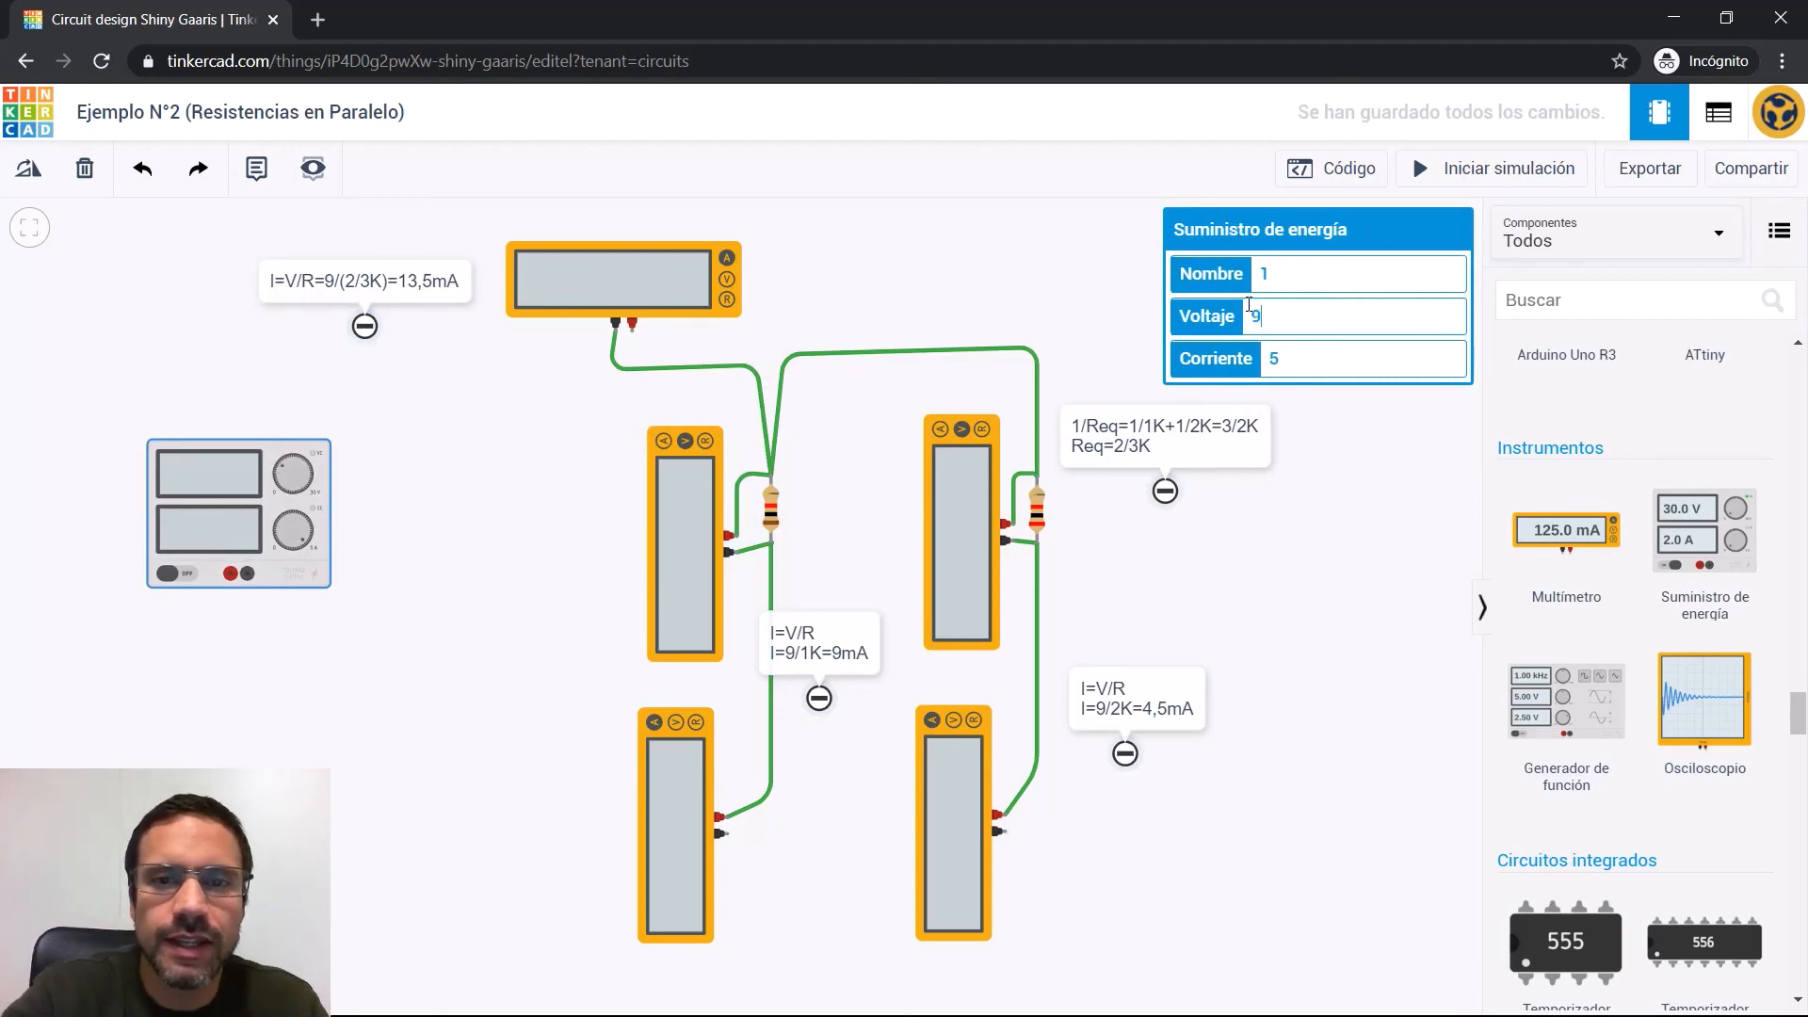
{"action": "left_click", "coordinate": [998, 292]}
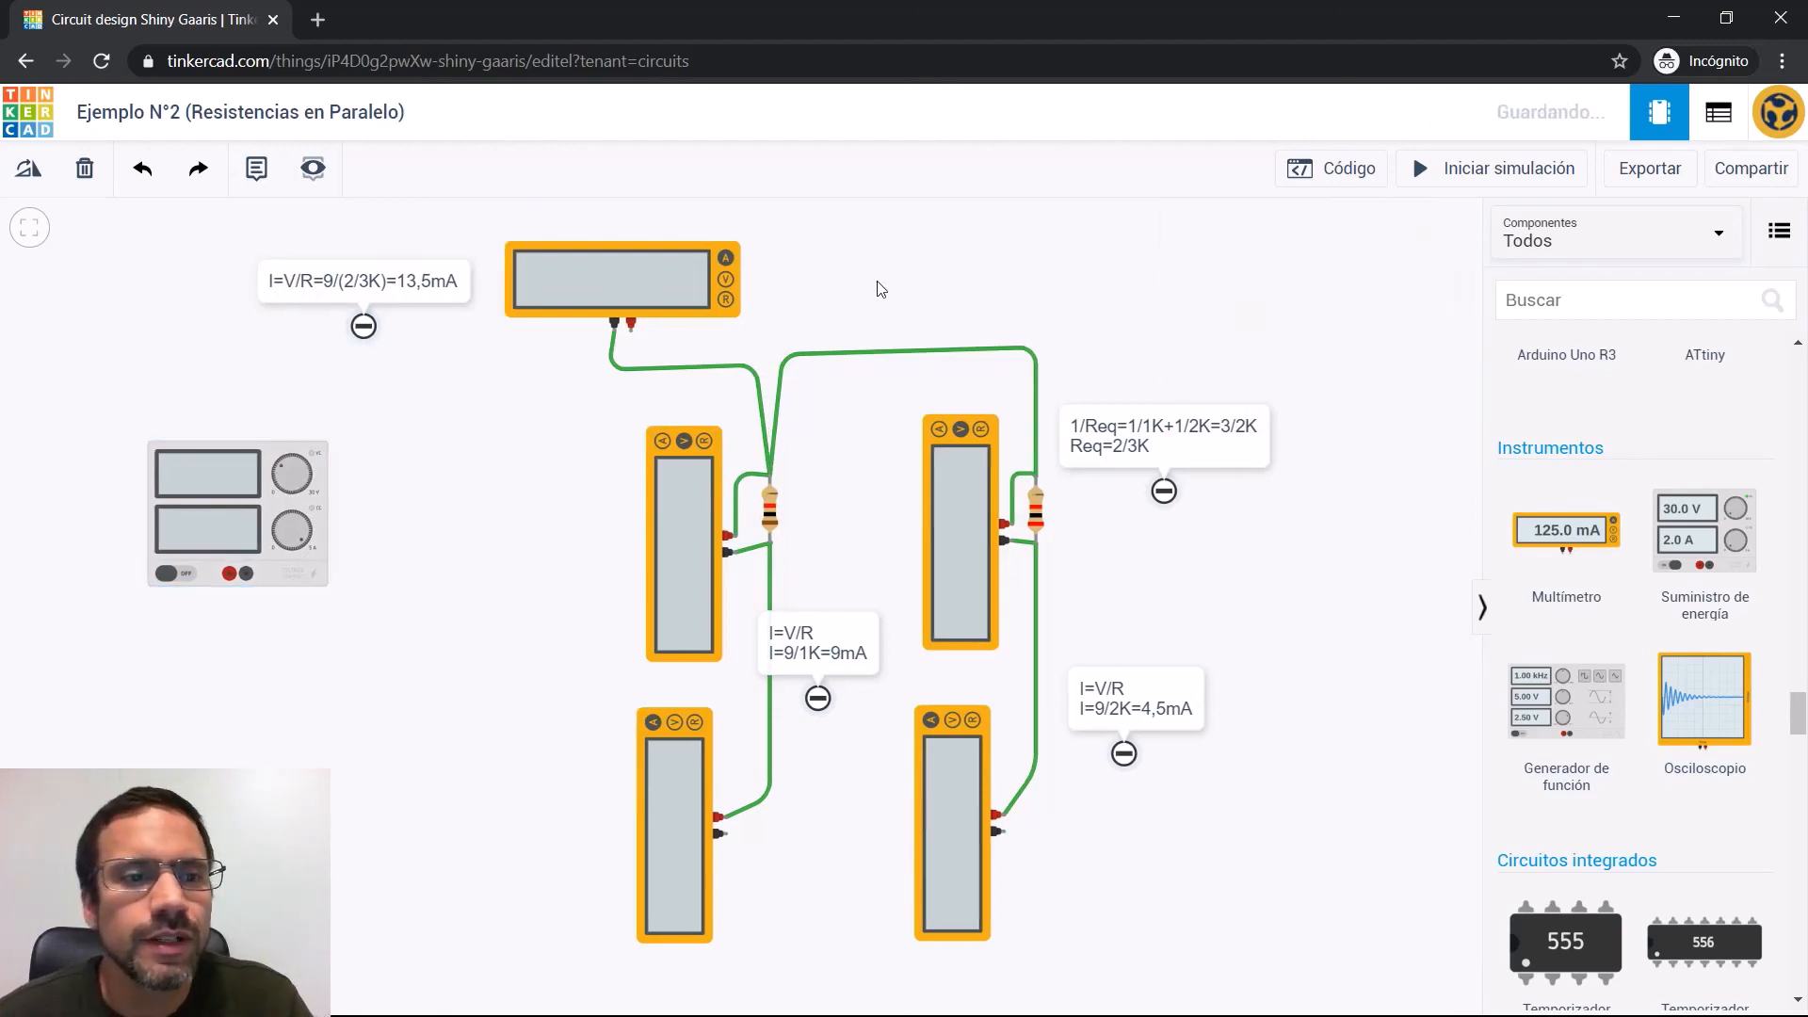
{"action": "left_click", "coordinate": [279, 519]}
Wire the power supply's positive terminal to the red probe of the total-current multimeter, routing the cable below the supply
{"action": "left_click", "coordinate": [229, 574]}
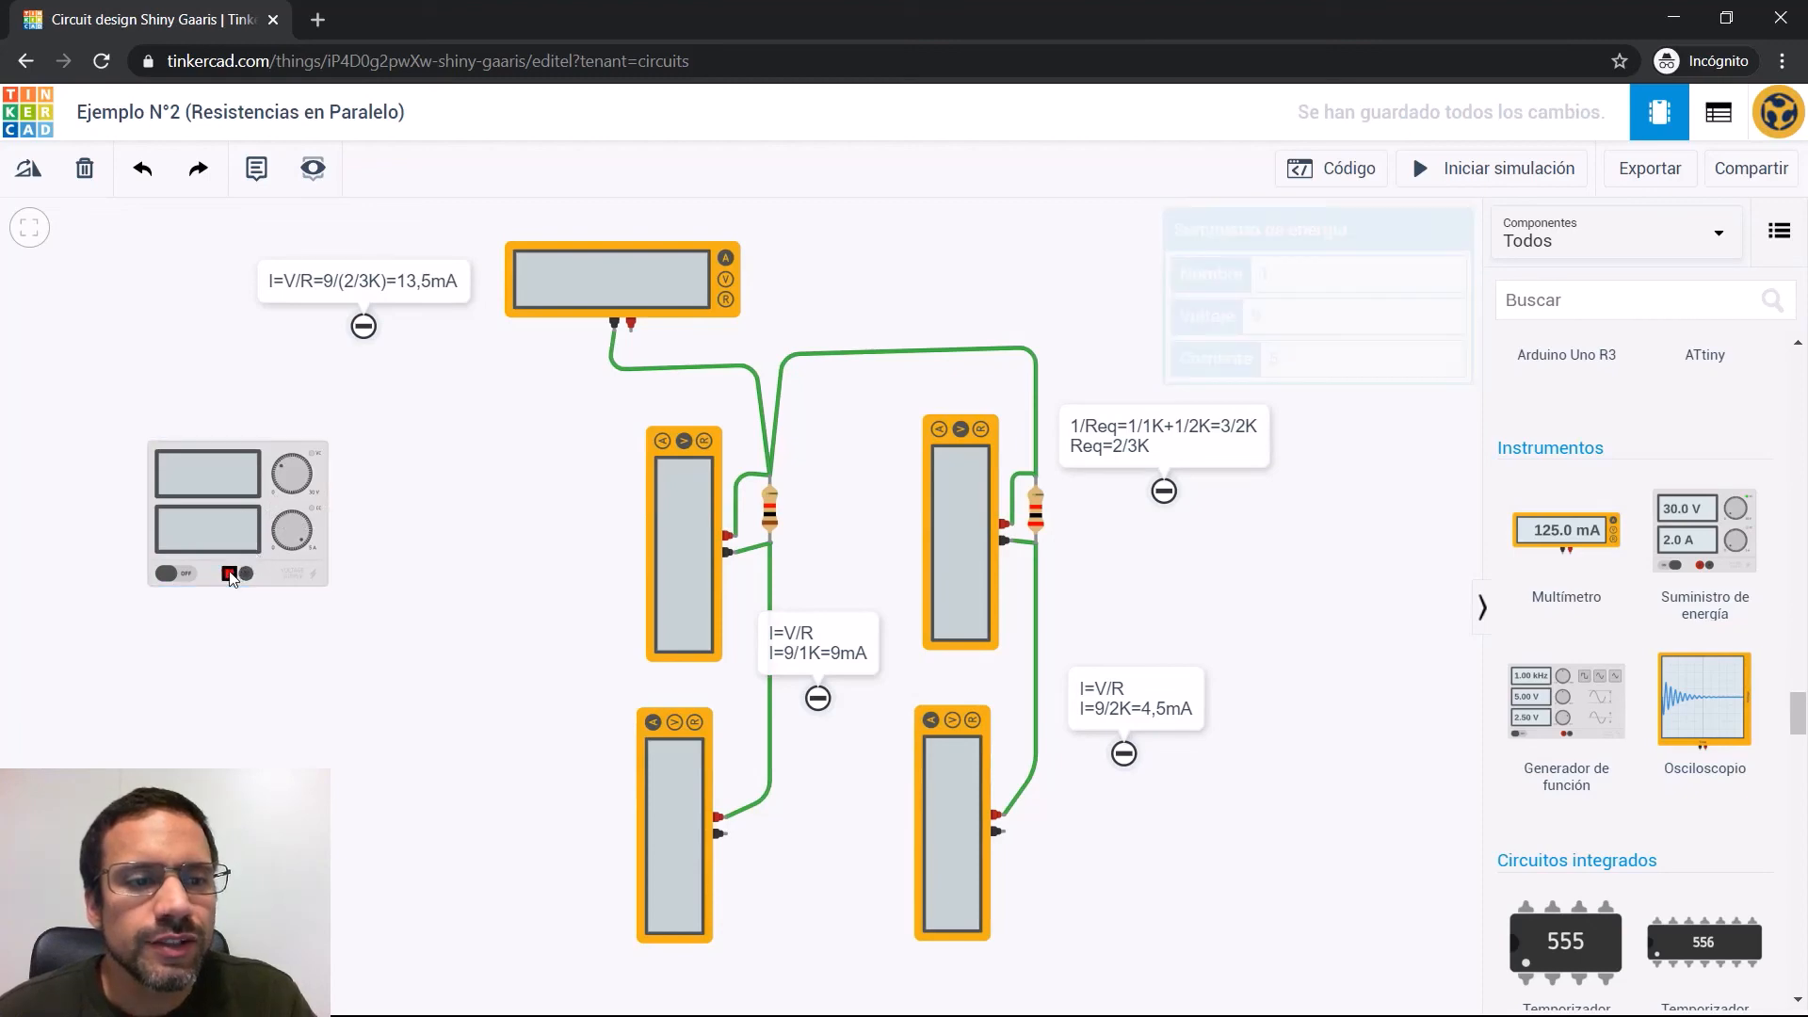
{"action": "left_click", "coordinate": [230, 622]}
{"action": "left_click", "coordinate": [480, 622]}
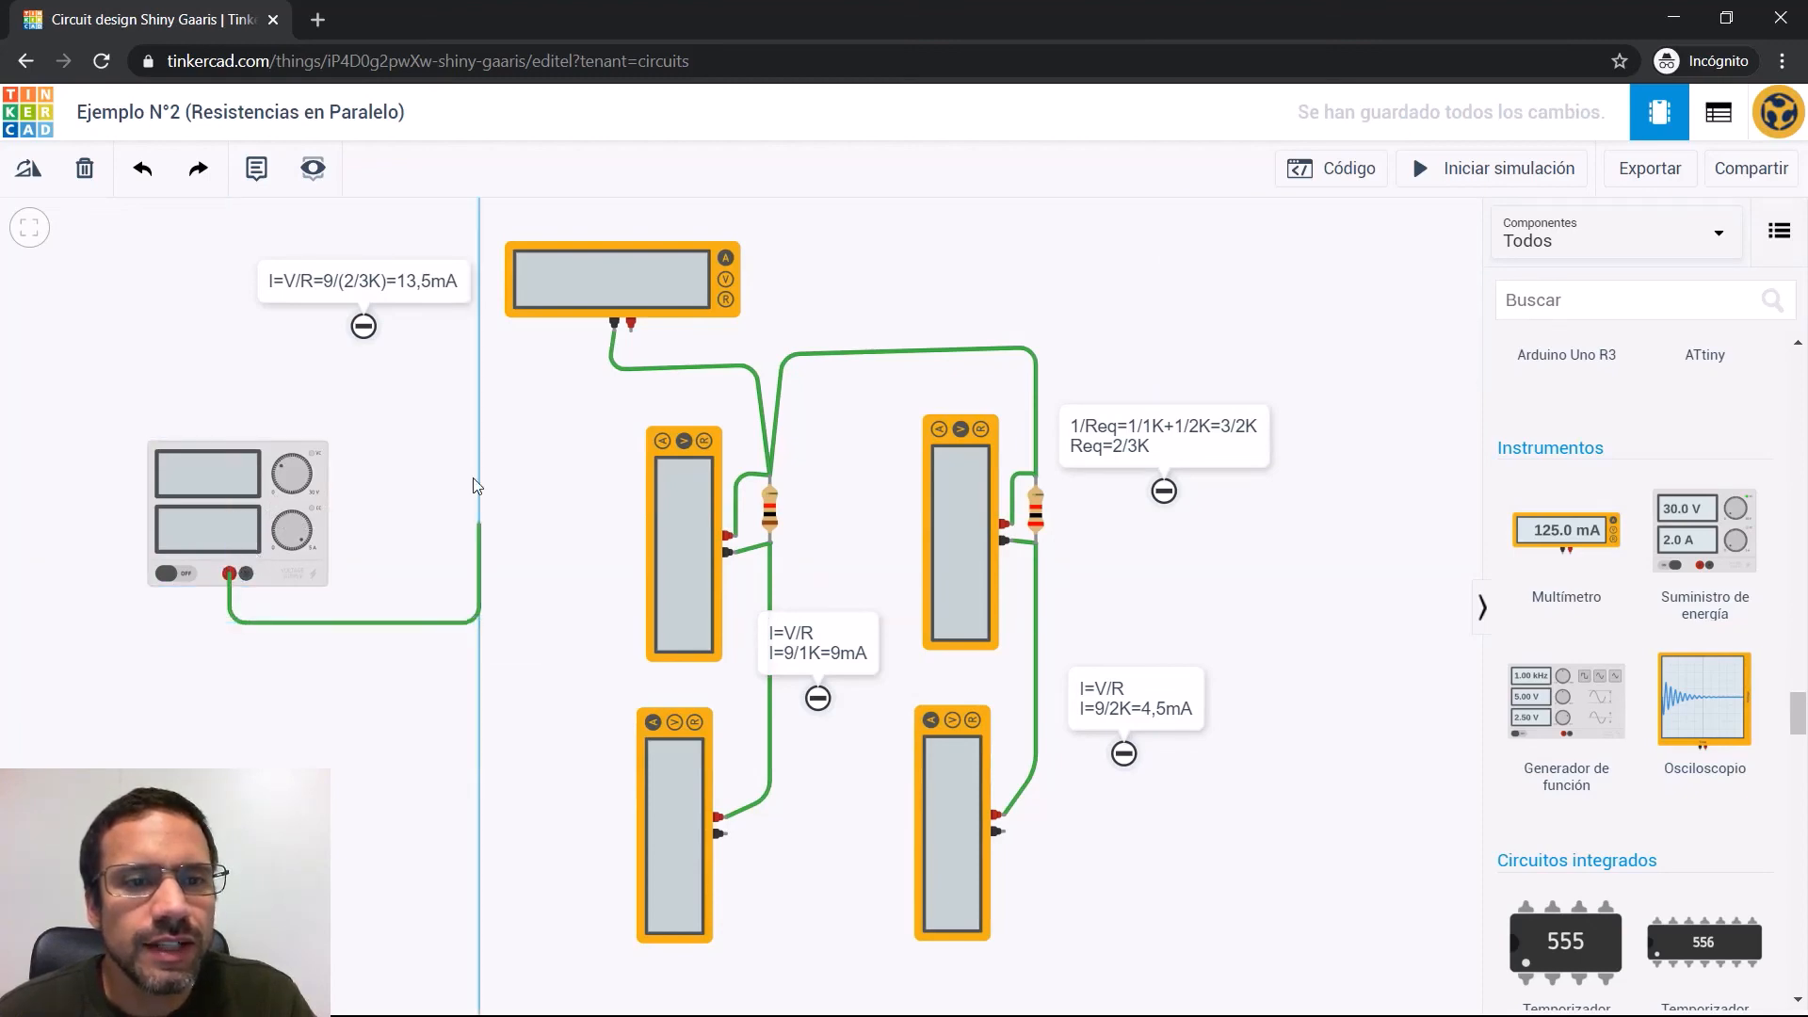
{"action": "left_click", "coordinate": [489, 341]}
{"action": "left_click", "coordinate": [631, 325]}
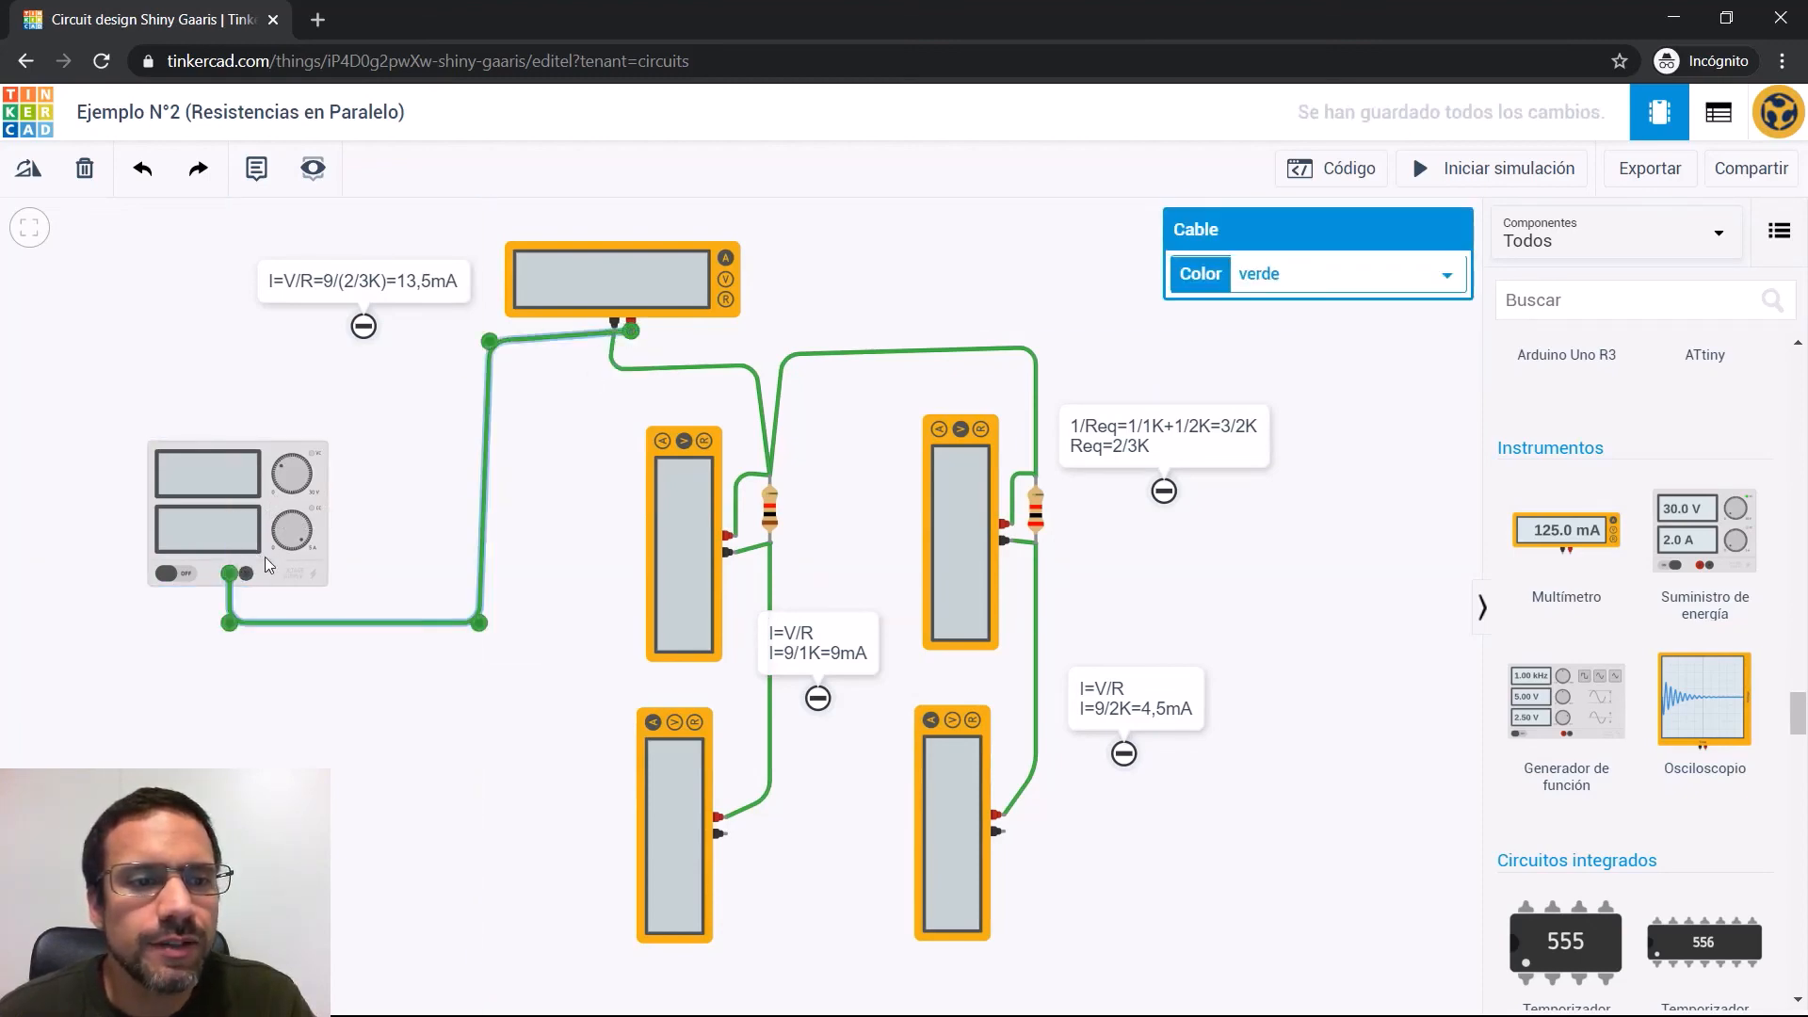
Wire the power supply's negative terminal to the black probe of the 1 kΩ branch's lower multimeter, routing it beneath the circuit
{"action": "left_click", "coordinate": [246, 573]}
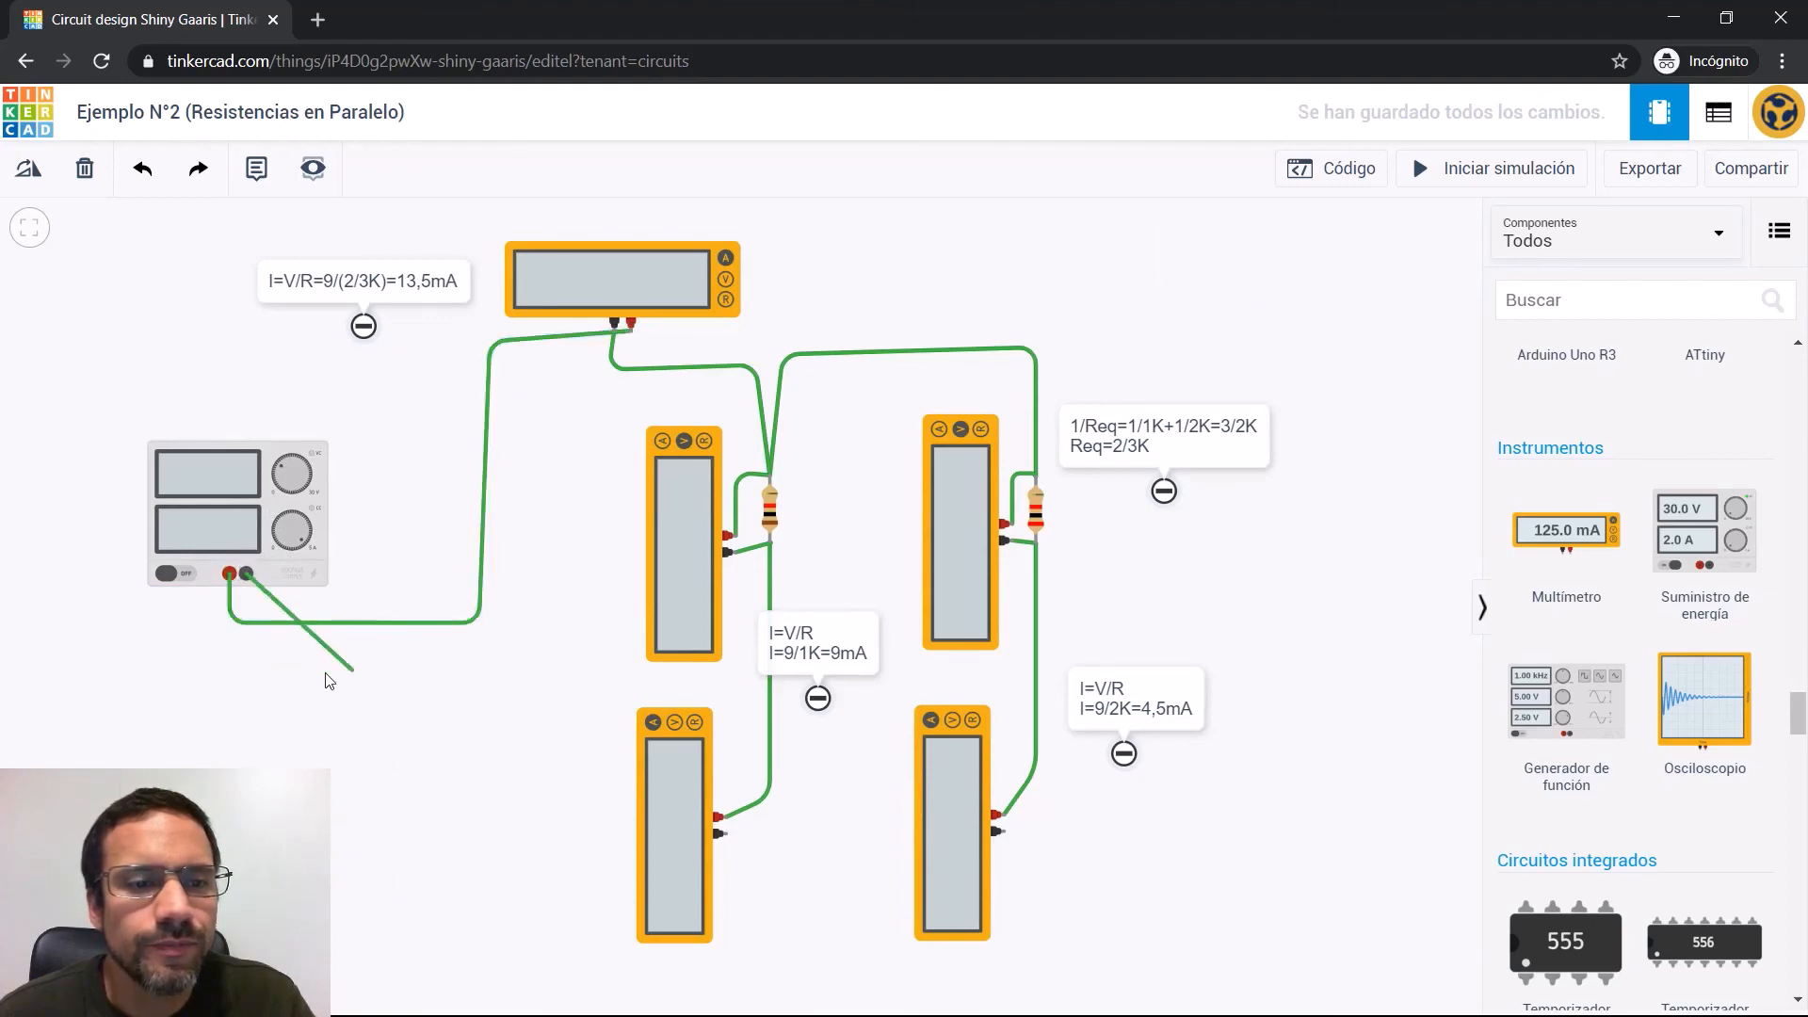
{"action": "left_click", "coordinate": [247, 678]}
{"action": "left_click", "coordinate": [466, 679]}
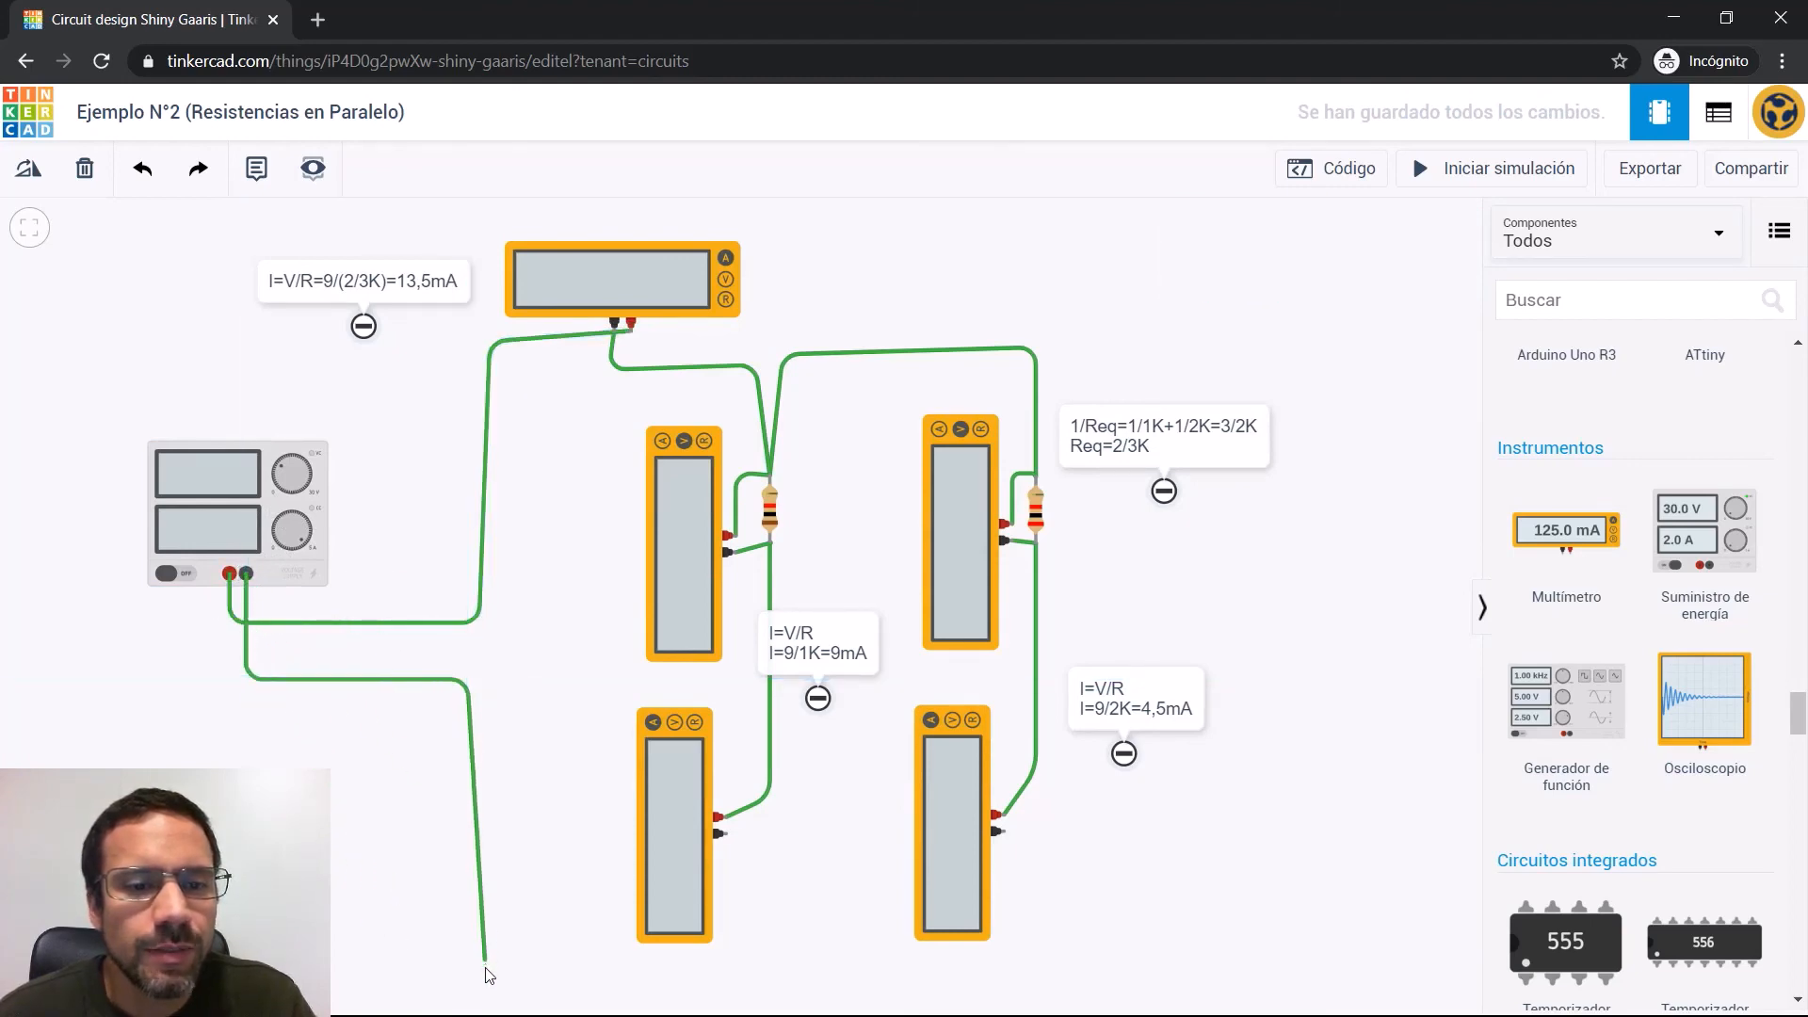
{"action": "left_click", "coordinate": [468, 991]}
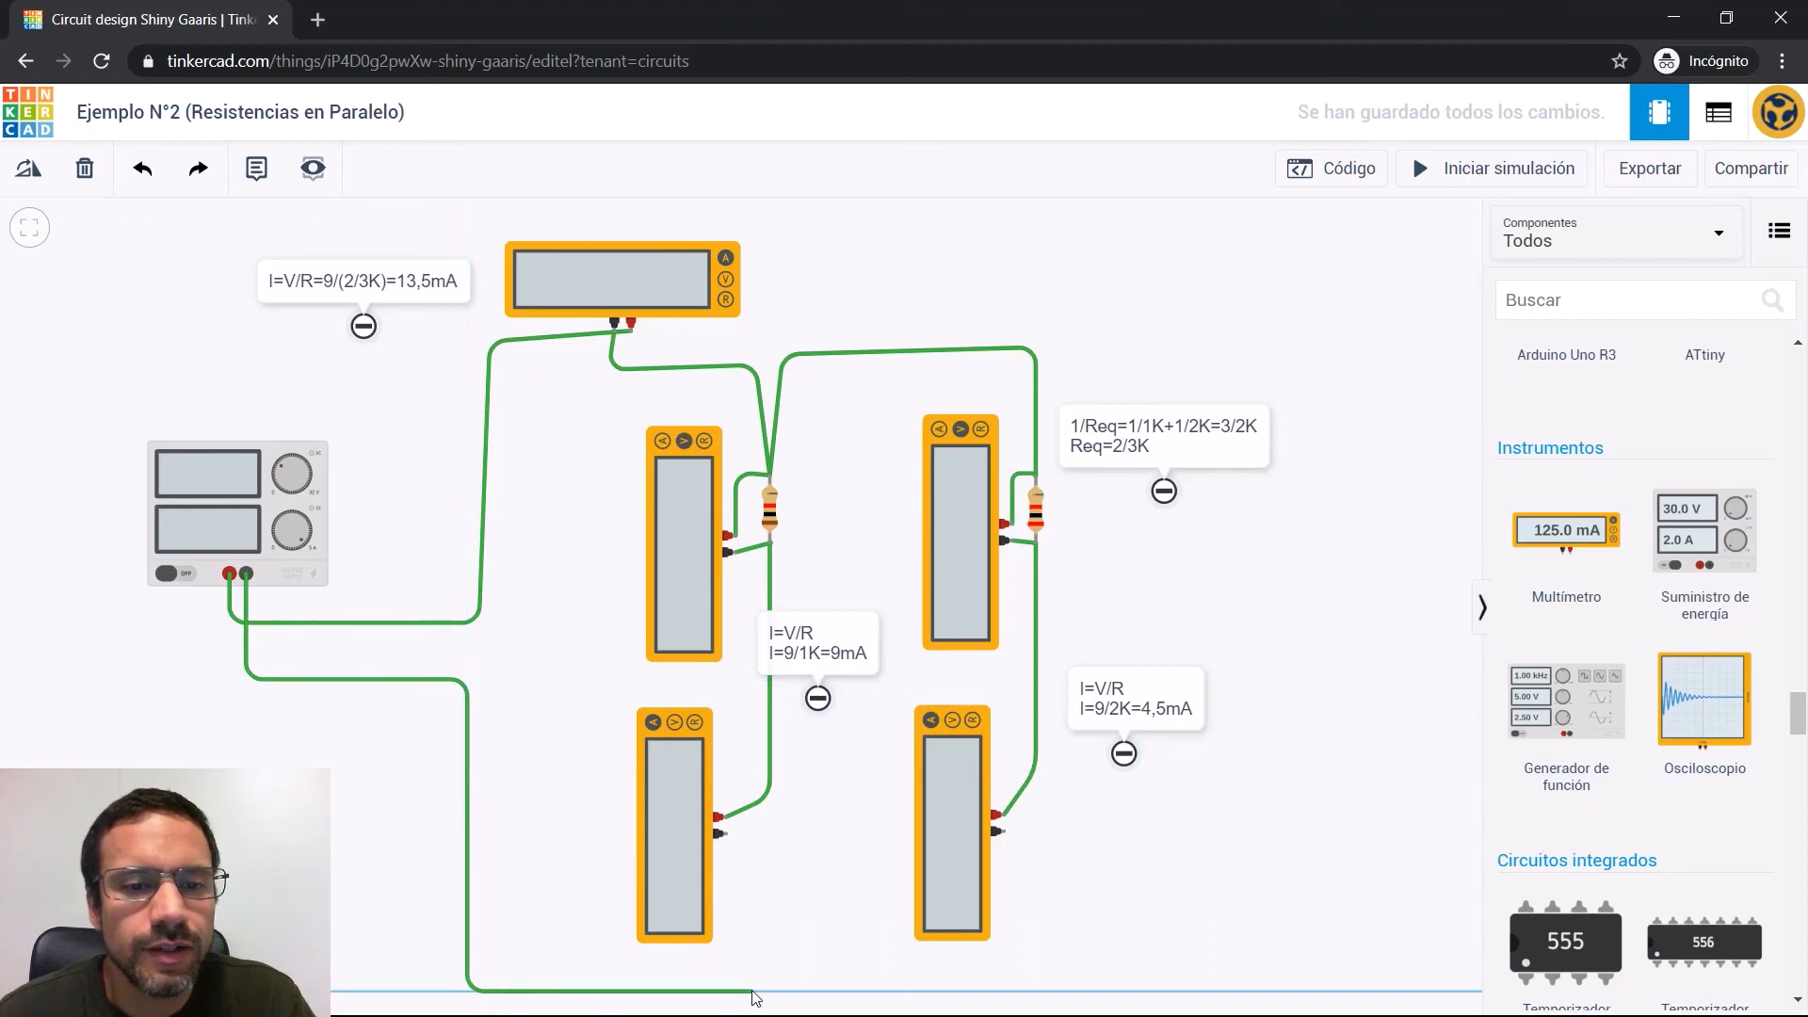
{"action": "left_click", "coordinate": [763, 985]}
{"action": "left_click", "coordinate": [726, 833]}
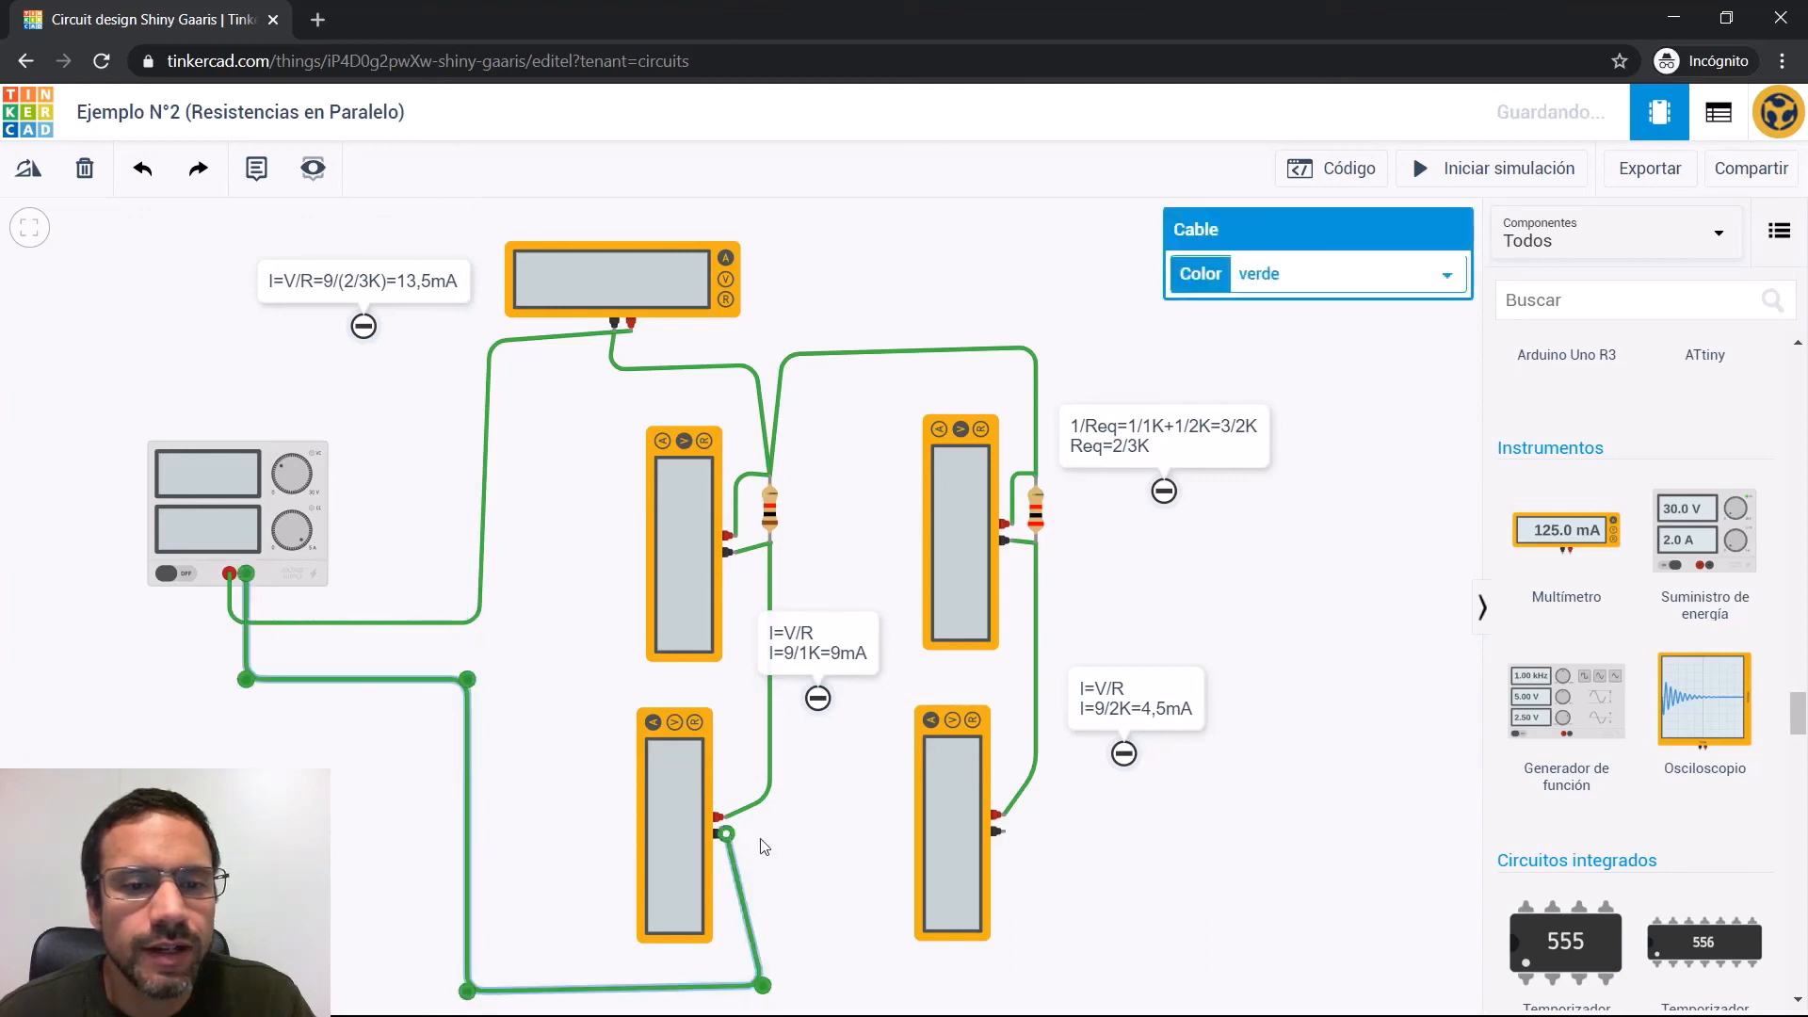
Wire the black probe of the 2 kΩ branch's lower multimeter back to the power supply's negative terminal
{"action": "left_click", "coordinate": [996, 831]}
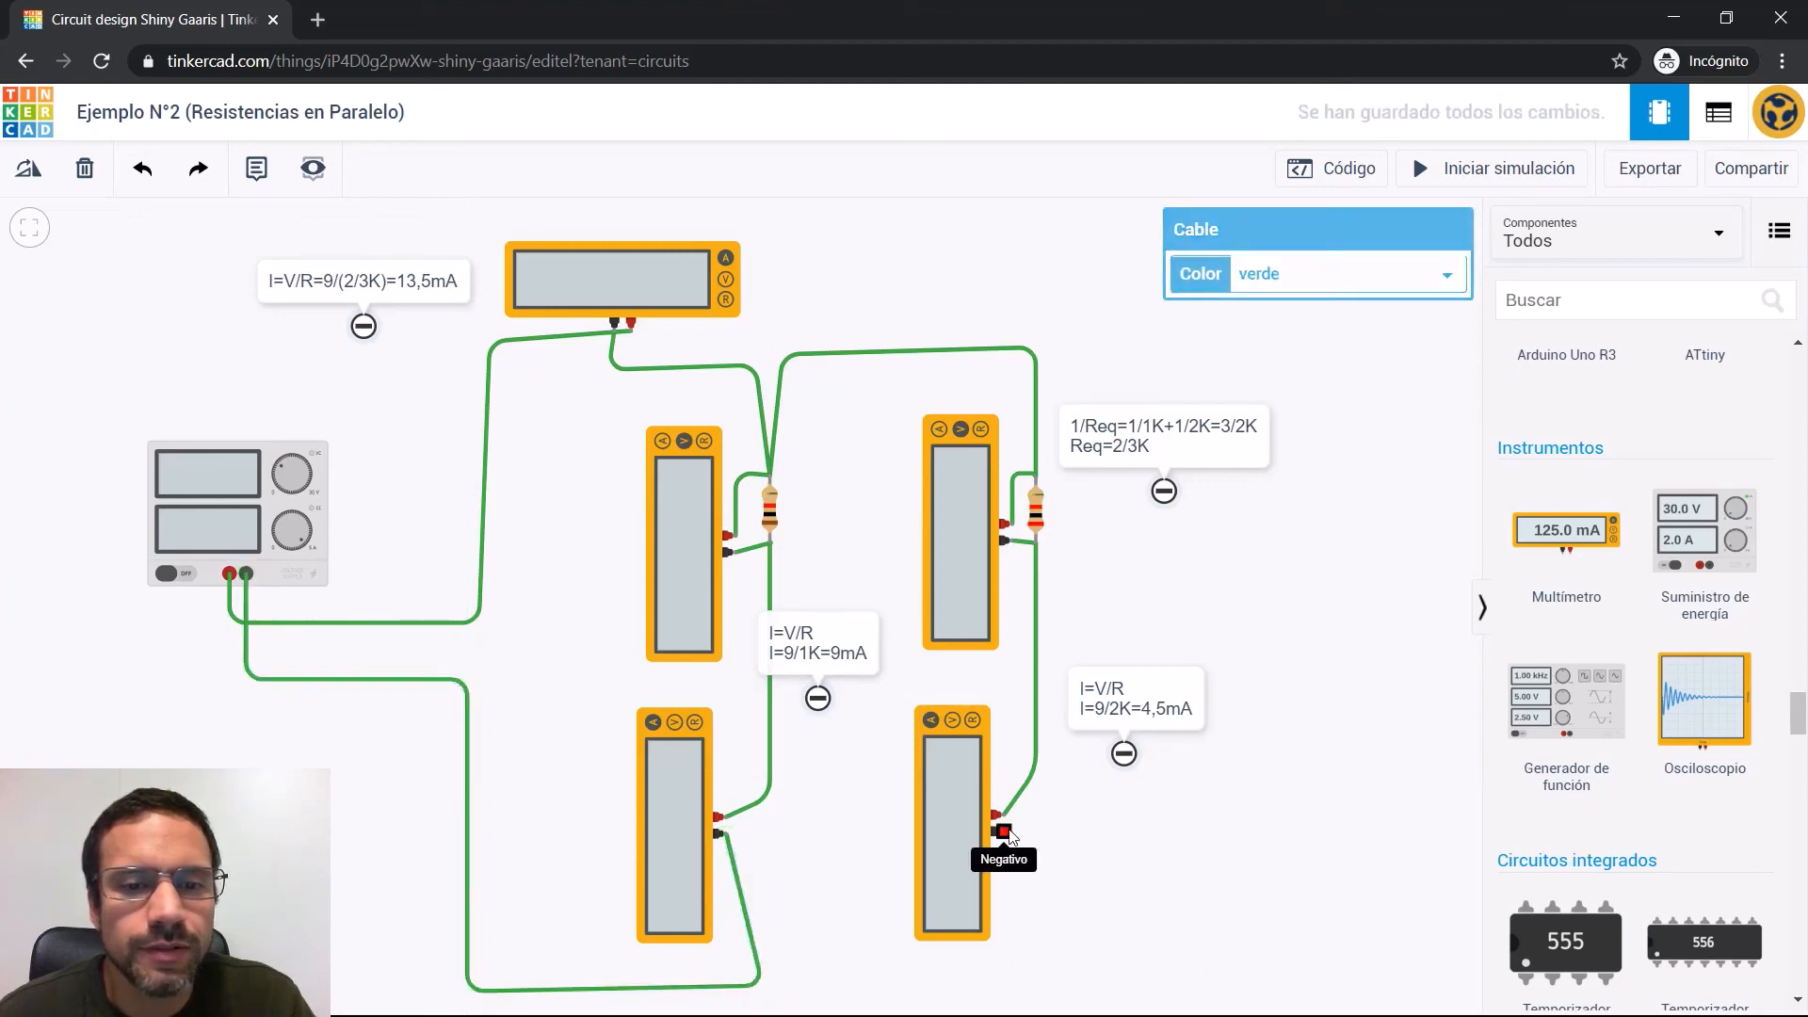
{"action": "left_click", "coordinate": [1005, 973]}
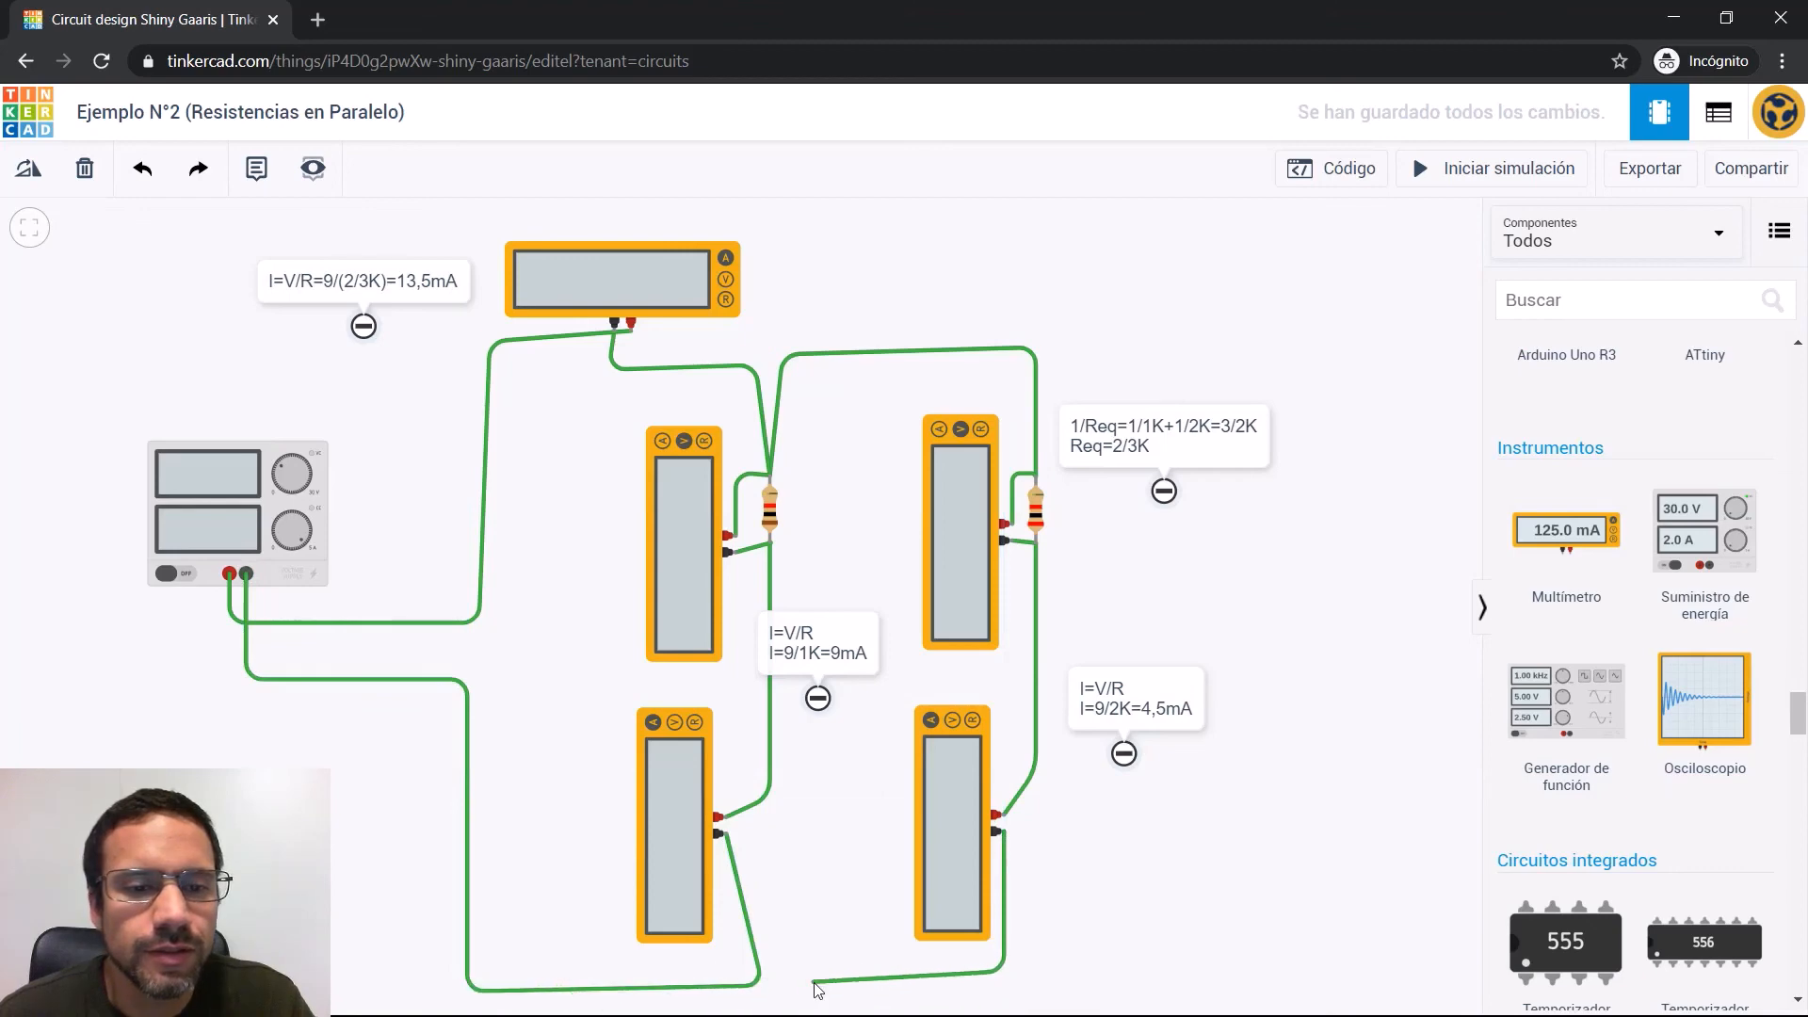
{"action": "left_click", "coordinate": [441, 980]}
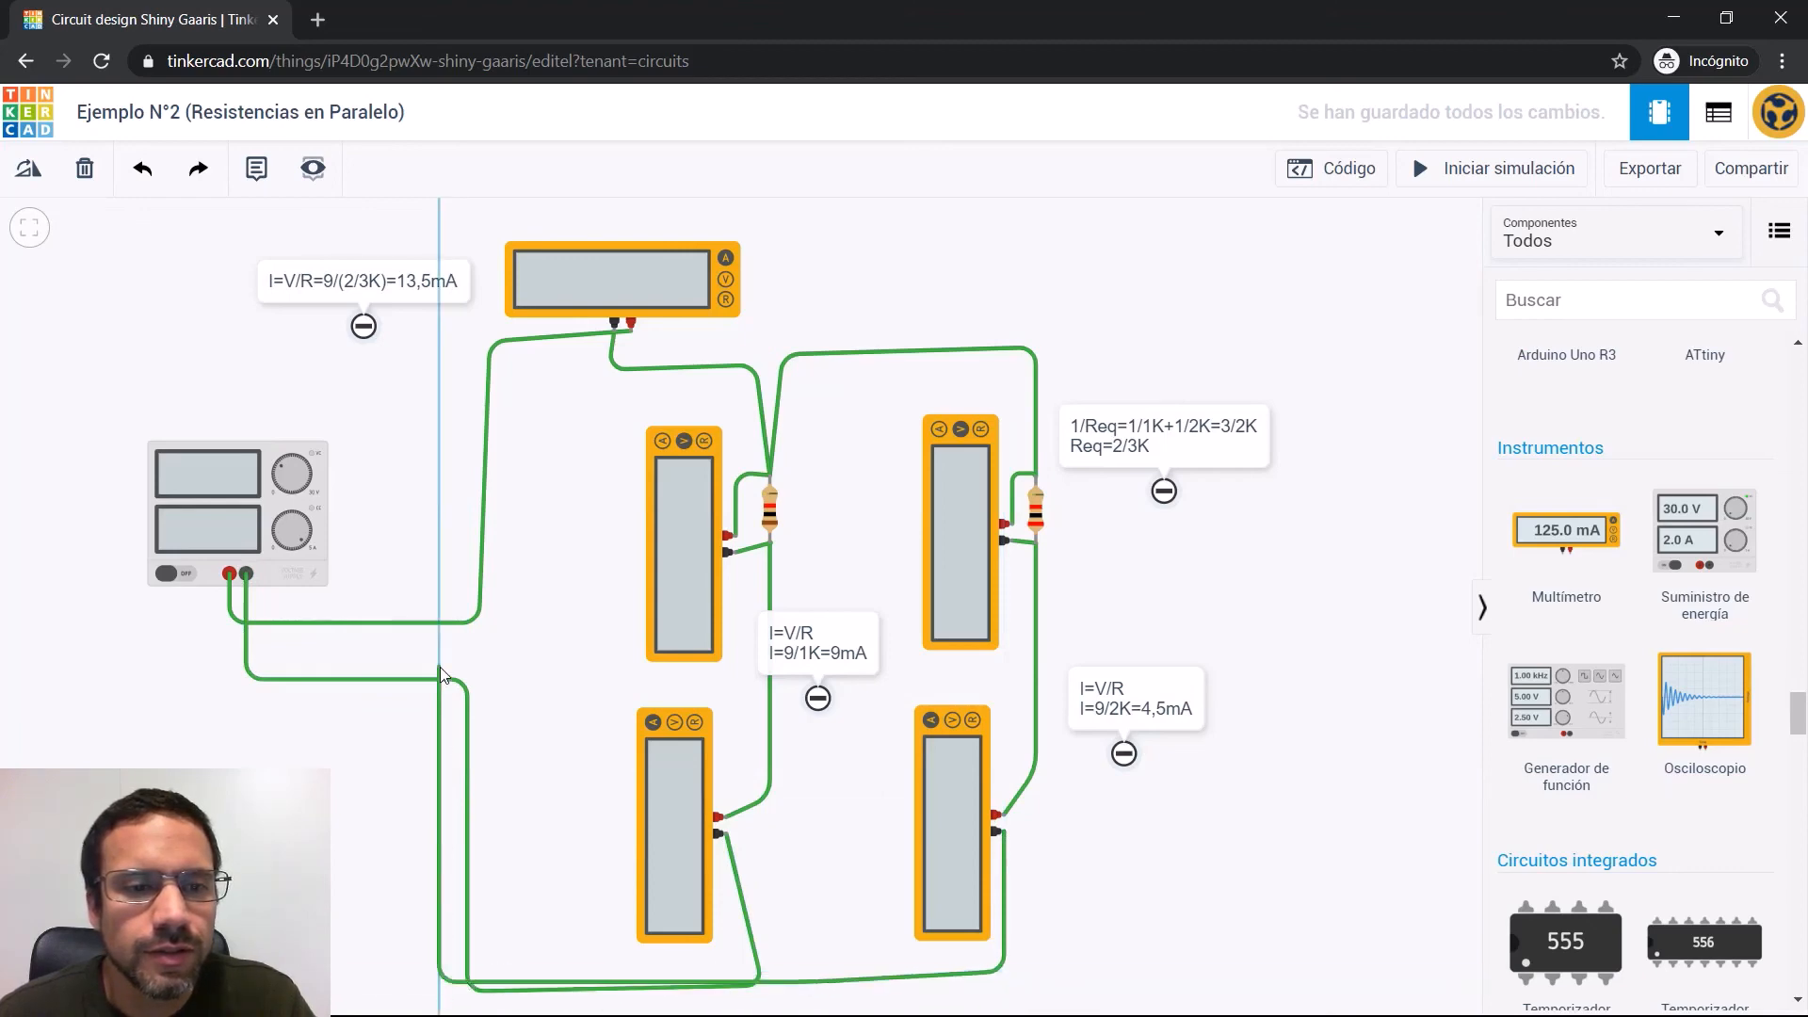
{"action": "left_click", "coordinate": [440, 675]}
{"action": "left_click", "coordinate": [242, 670]}
{"action": "left_click", "coordinate": [245, 574]}
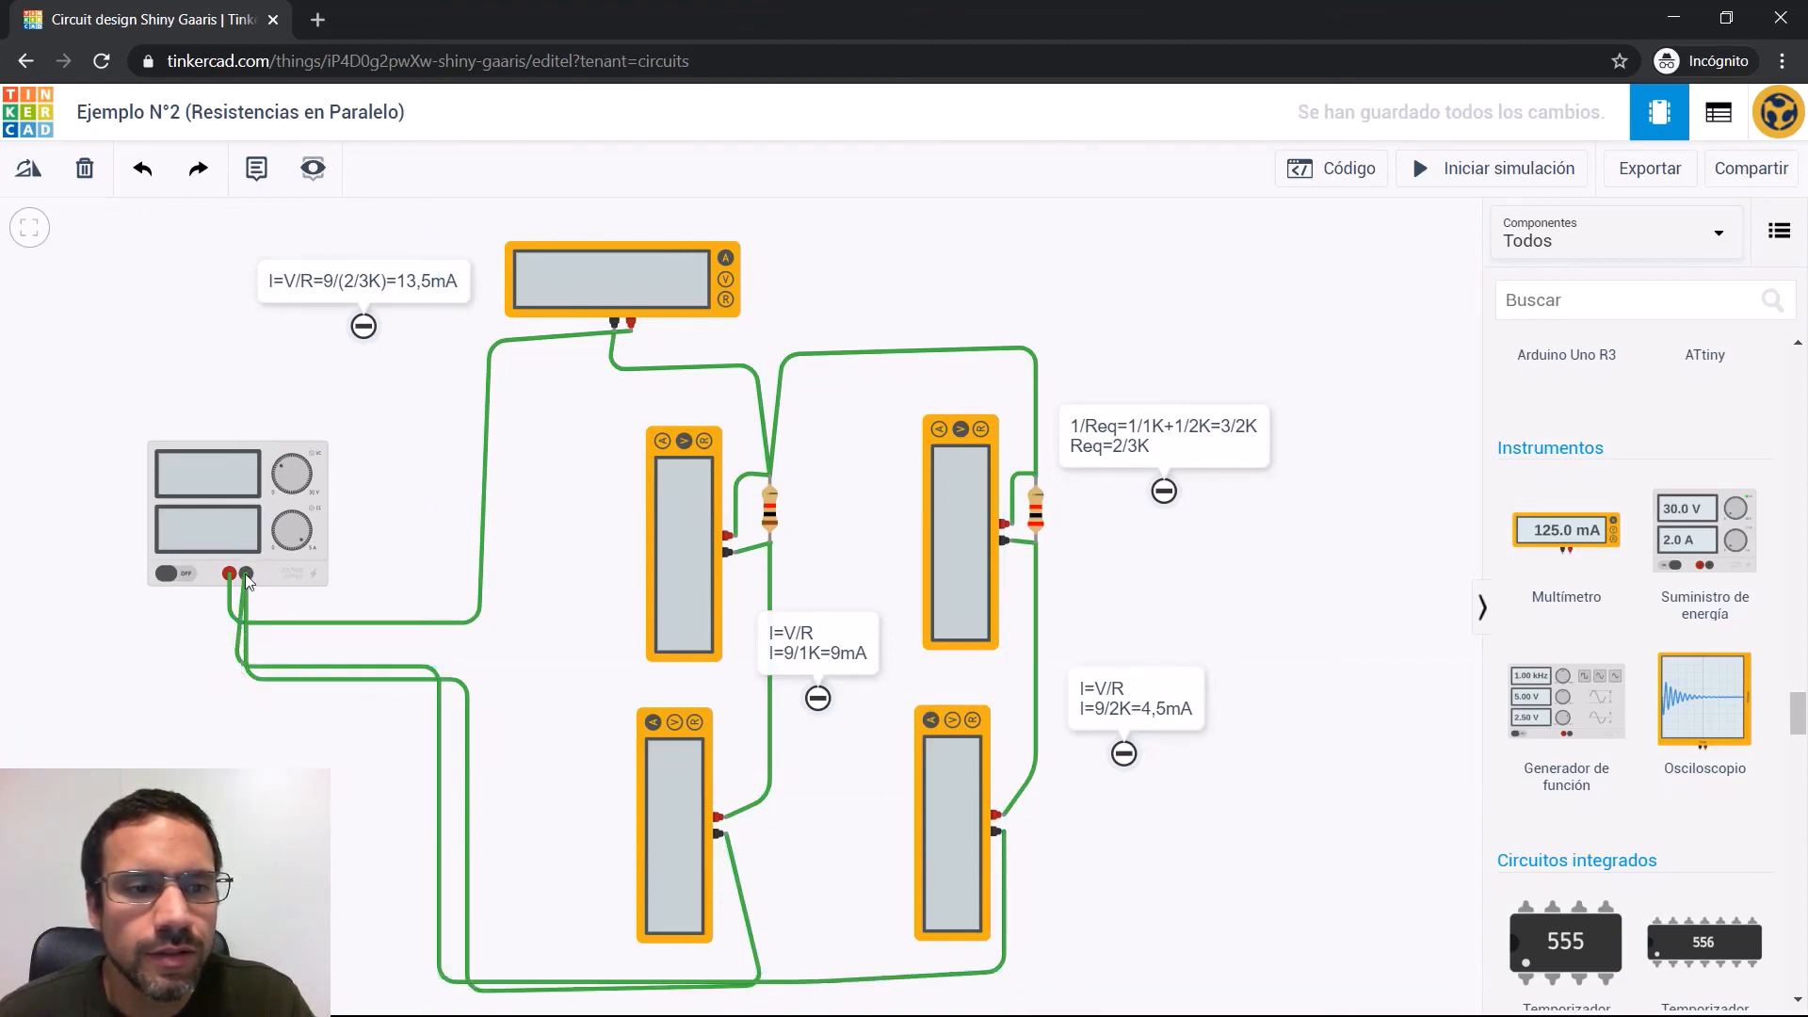
Run the simulation with the power supply selected to check the currents against the annotations
{"action": "left_click", "coordinate": [540, 649]}
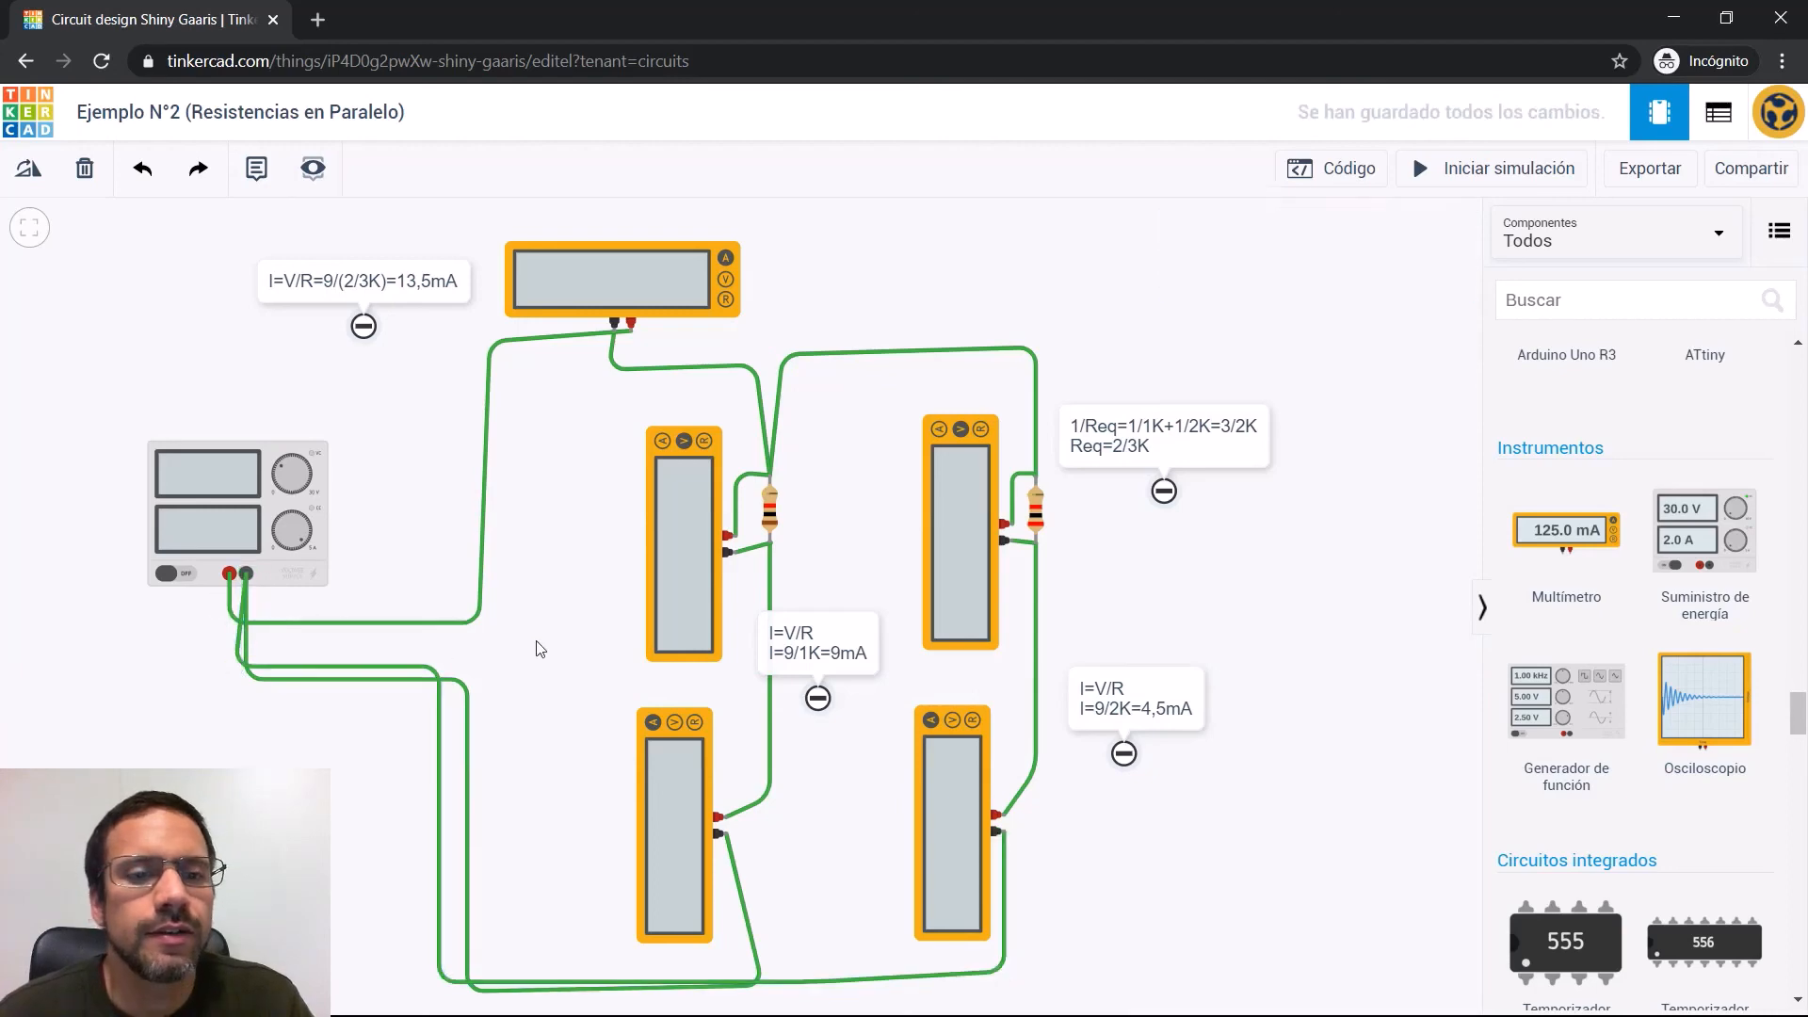
{"action": "left_click", "coordinate": [321, 514]}
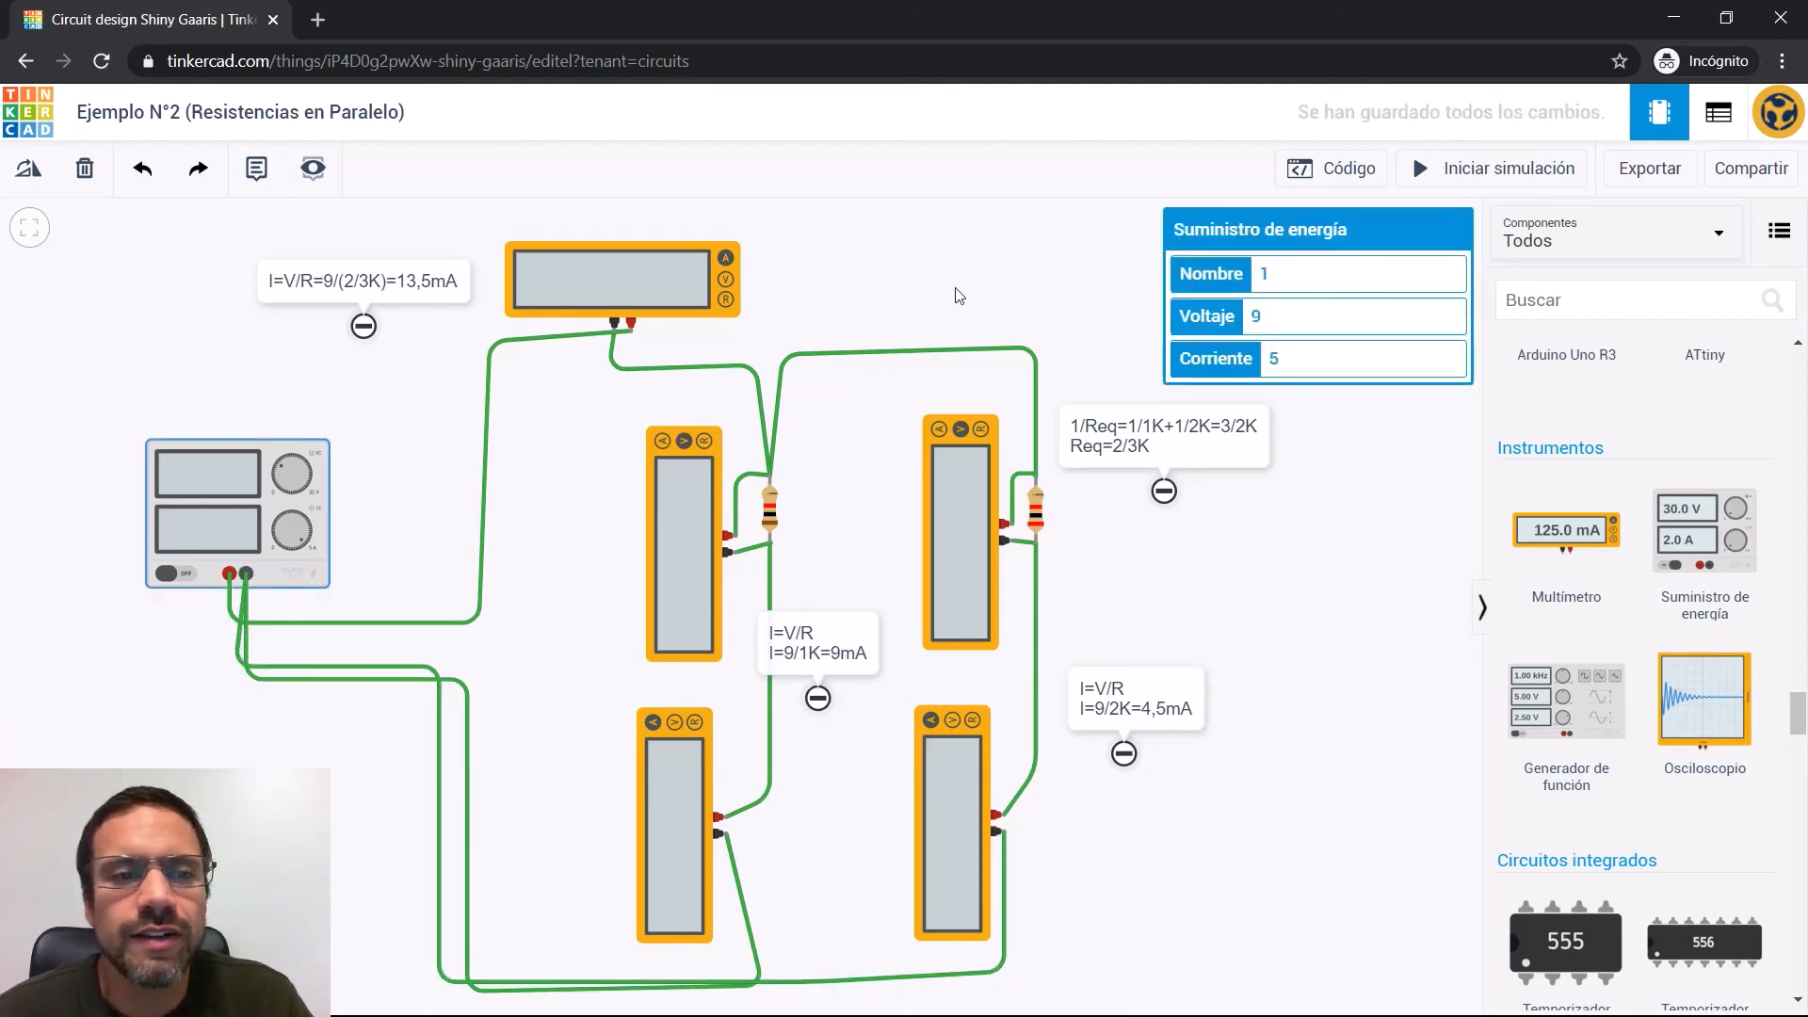
{"action": "left_click", "coordinate": [1493, 168]}
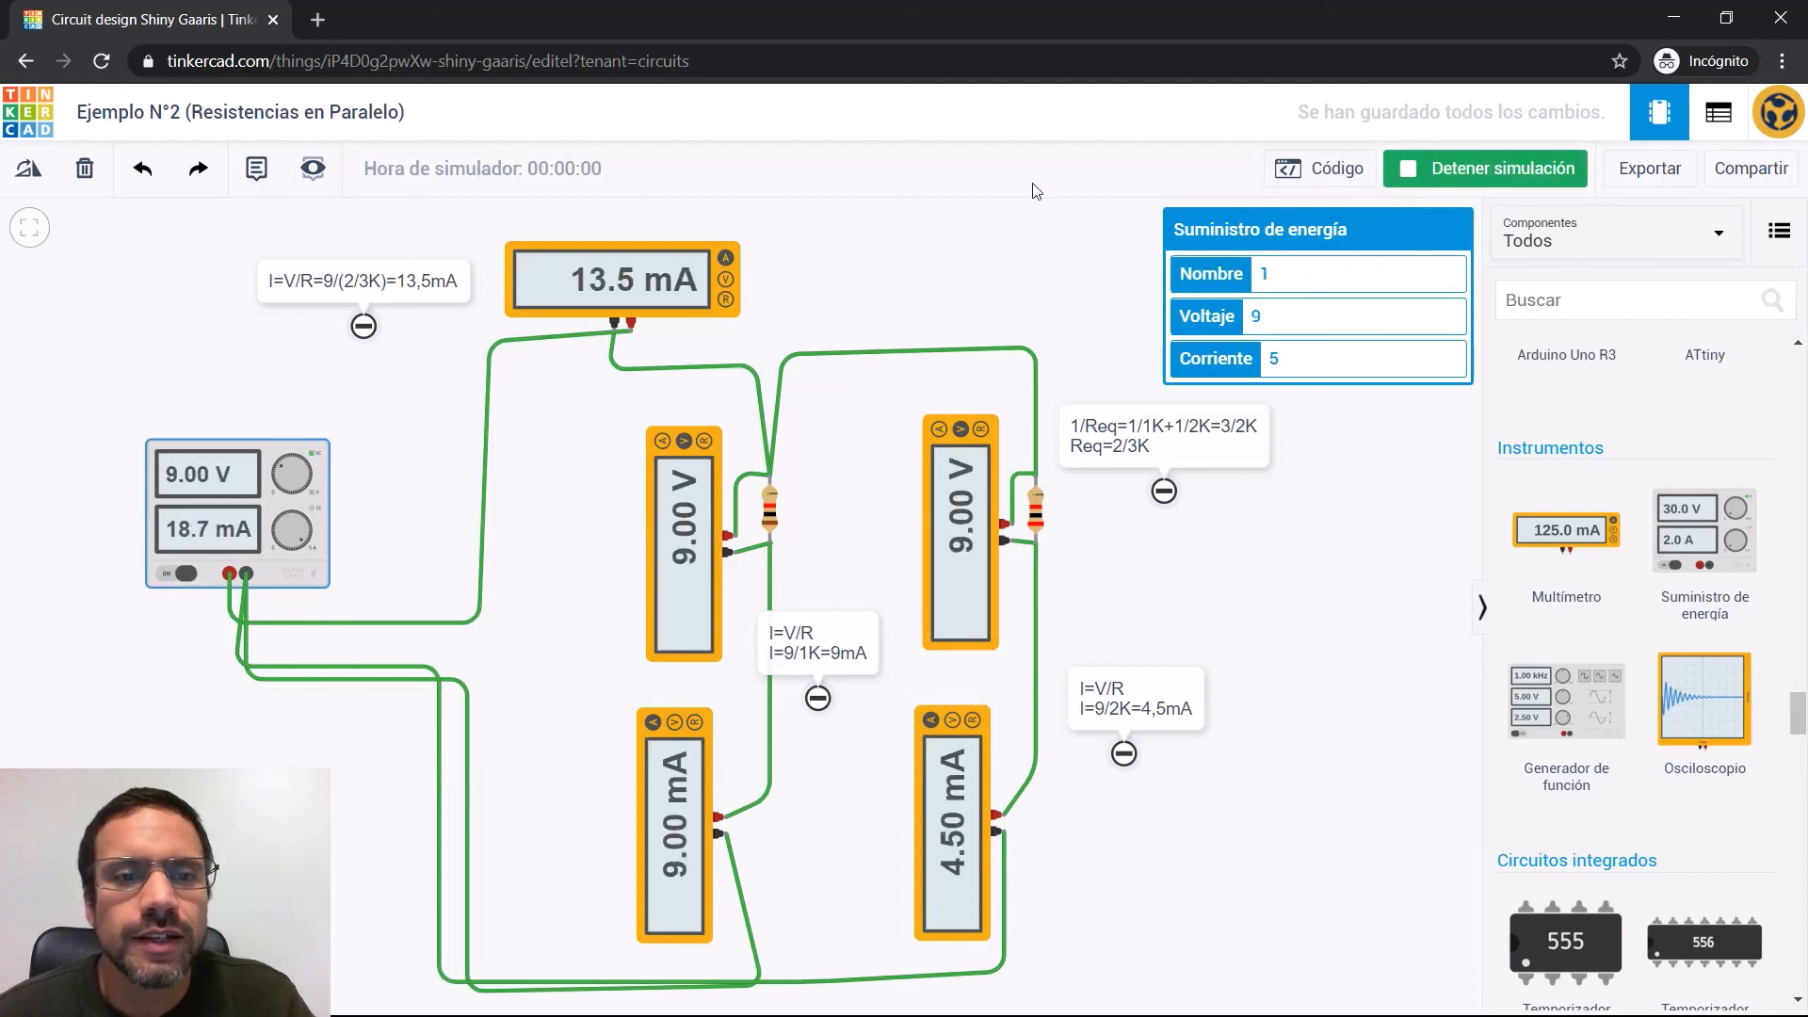